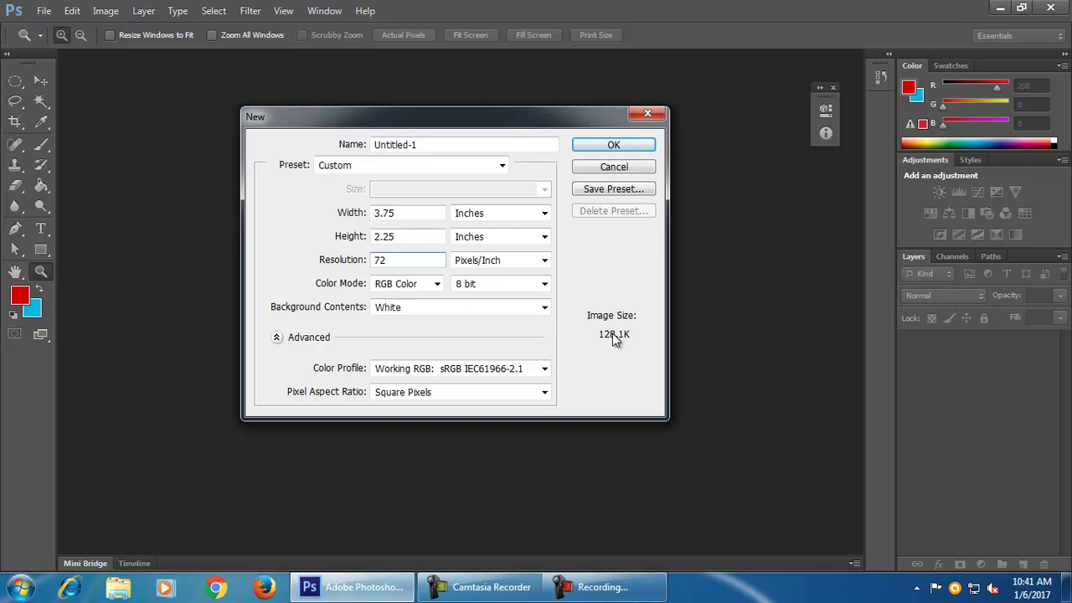
Step: Set the new document's resolution to 300 pixels per inch
drag(393, 260, 374, 261)
click(402, 261)
key(BackSpace)
key(BackSpace)
text(300)
key(BackSpace)
key(BackSpace)
key(BackSpace)
text(72)
key(BackSpace)
key(BackSpace)
text(300)
Step: Compare the RGB Color and CMYK Color modes in the new document's settings
click(410, 283)
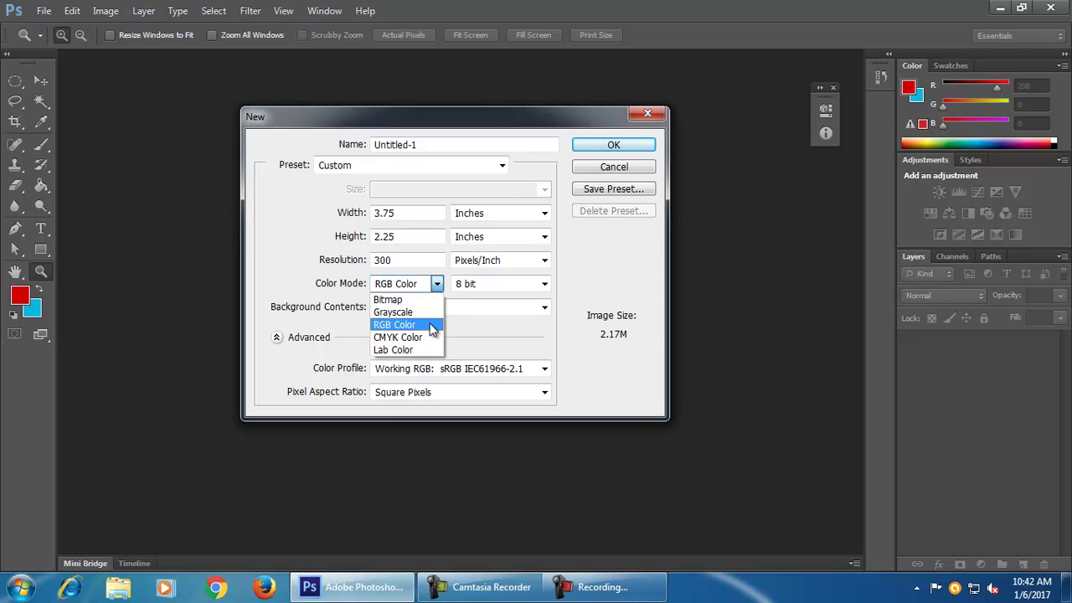
click(433, 327)
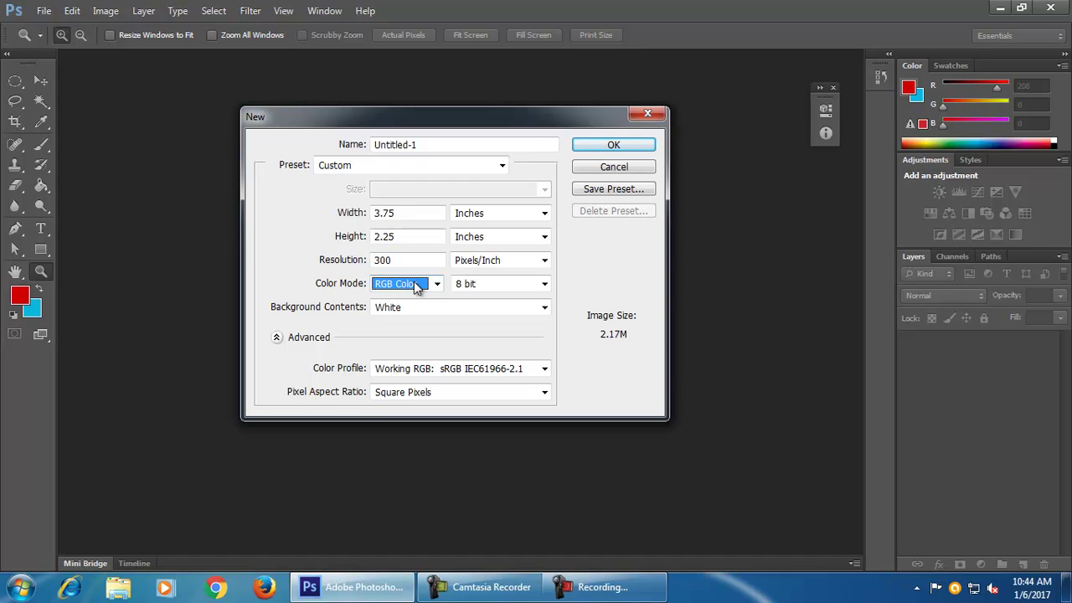
click(416, 285)
click(407, 320)
click(427, 284)
click(409, 338)
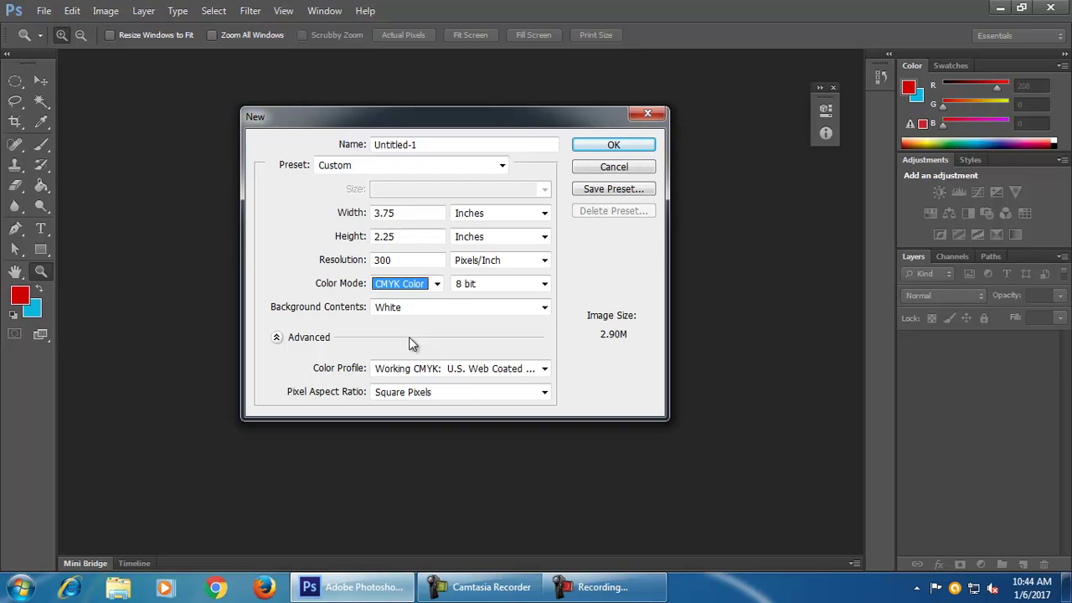
click(409, 285)
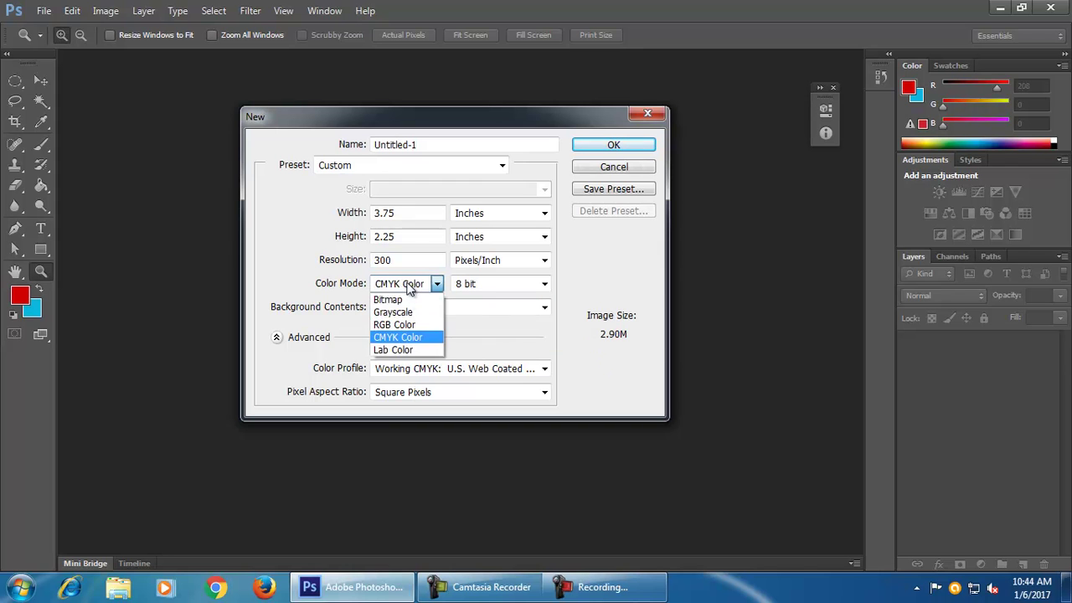
click(409, 324)
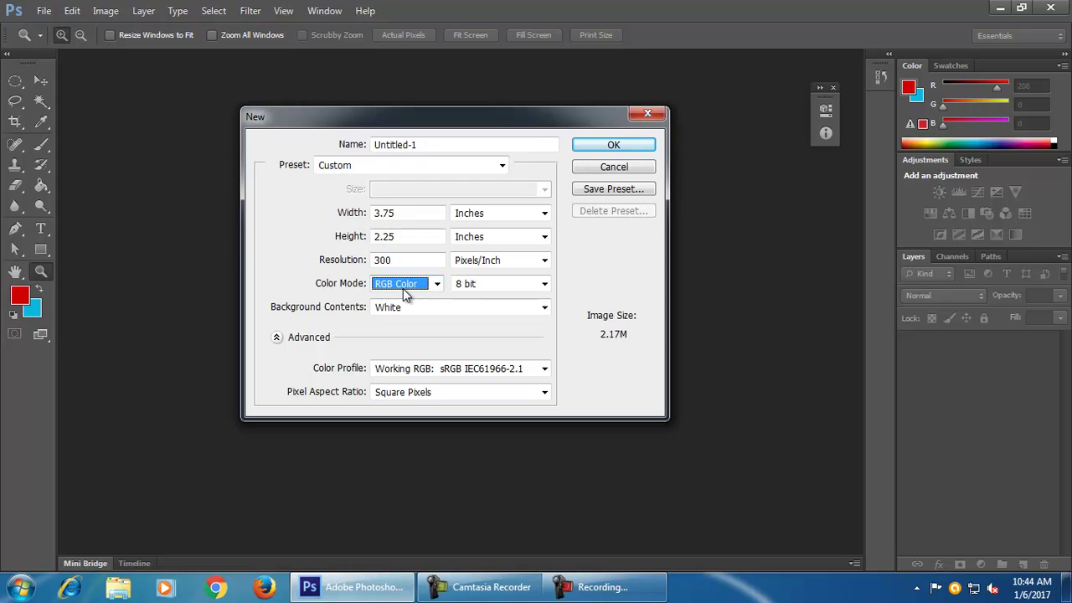
Step: Set the color mode to CMYK Color and create the document
click(411, 289)
click(413, 338)
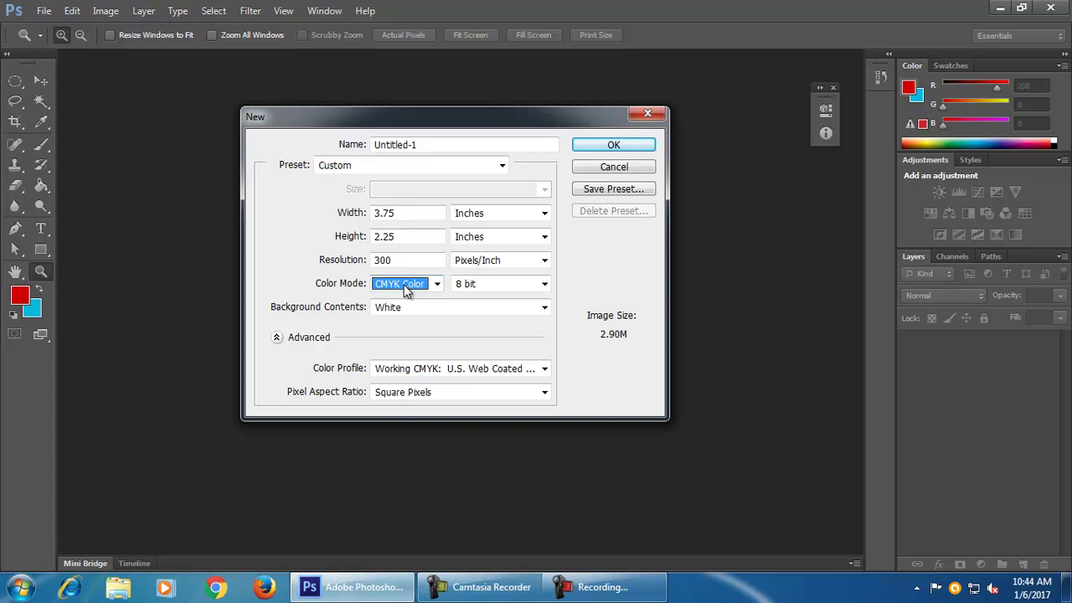
click(405, 261)
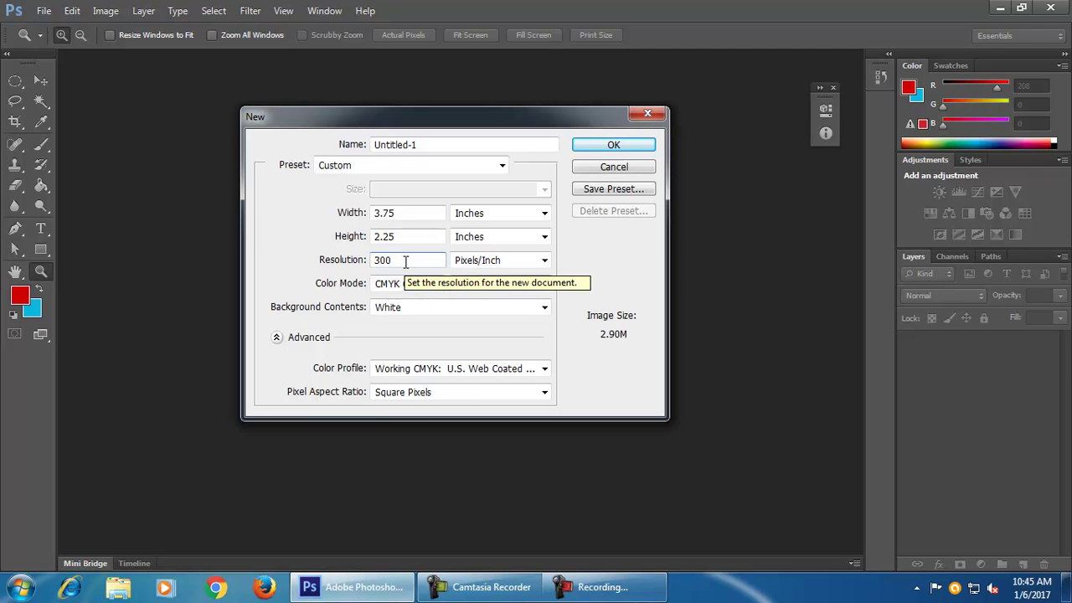
click(641, 146)
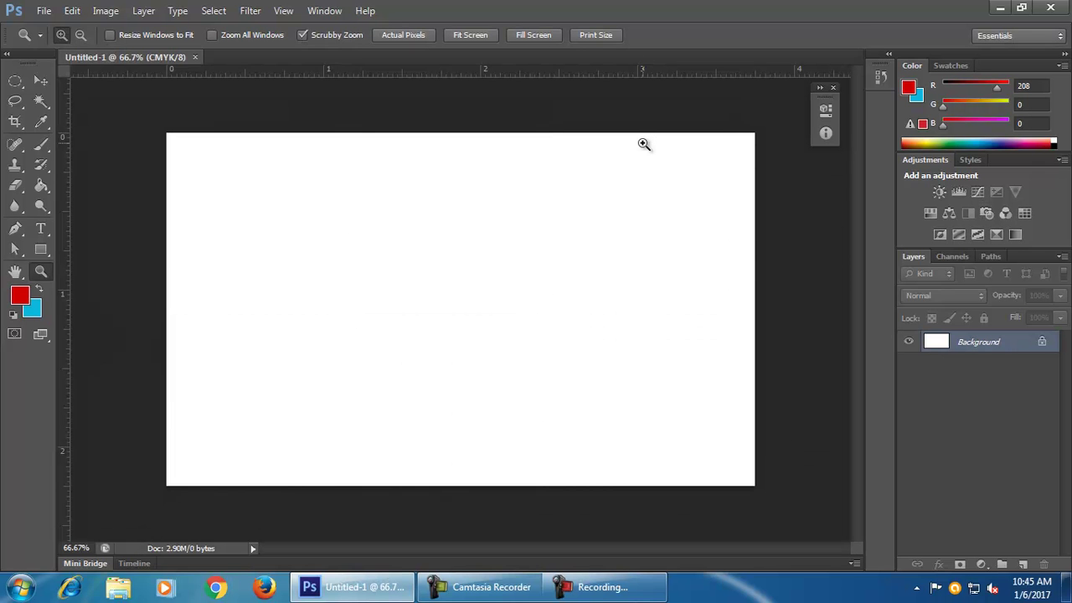
alt+click(625, 308)
click(625, 308)
key(alt)
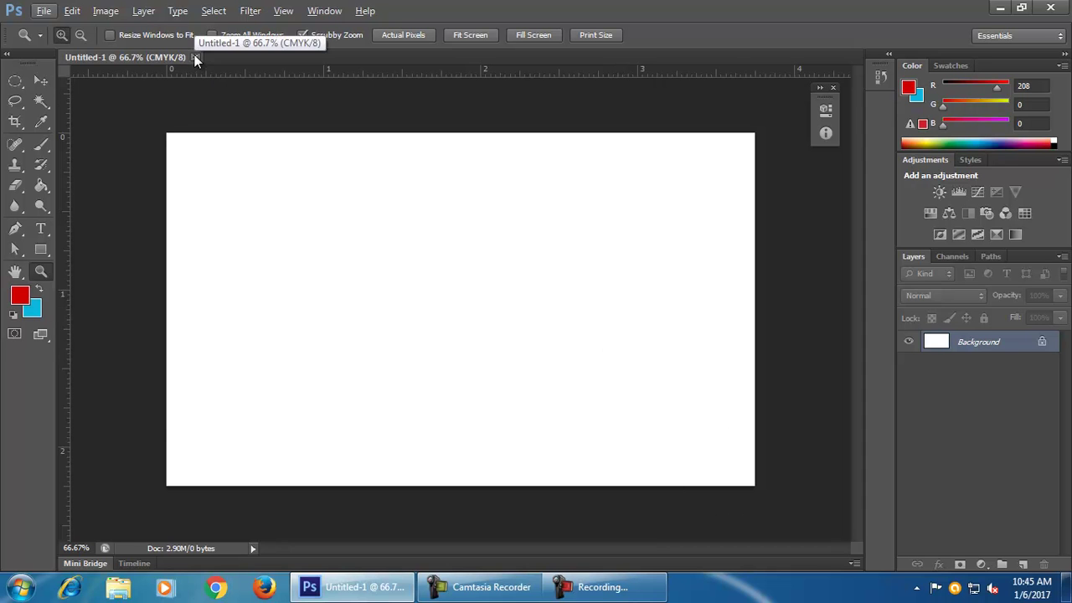
click(44, 10)
click(50, 29)
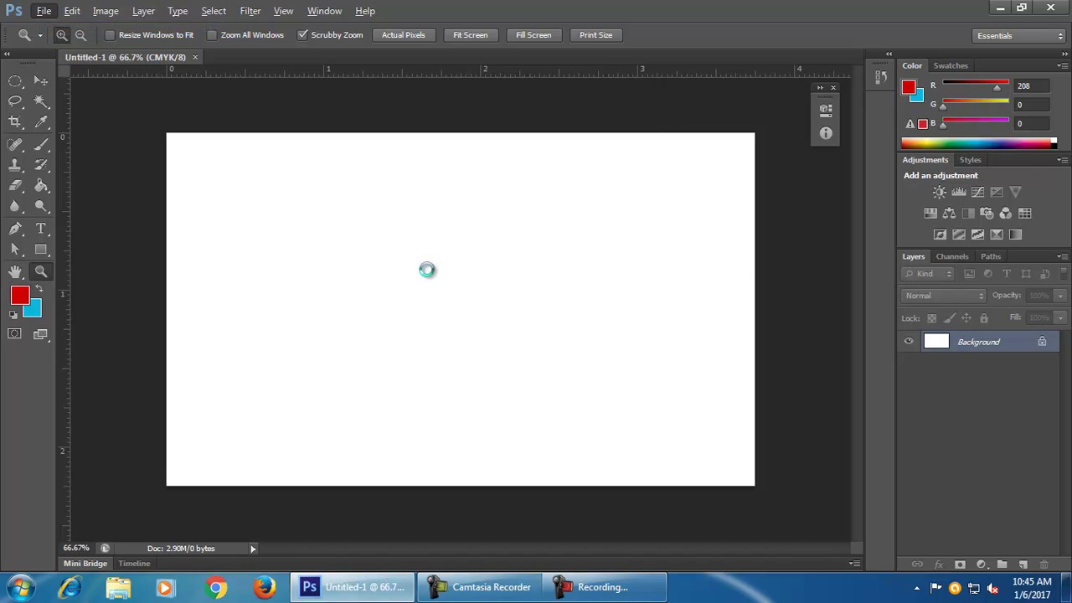
click(647, 115)
Step: Close the blank CMYK document and open the settings for a new one
click(195, 58)
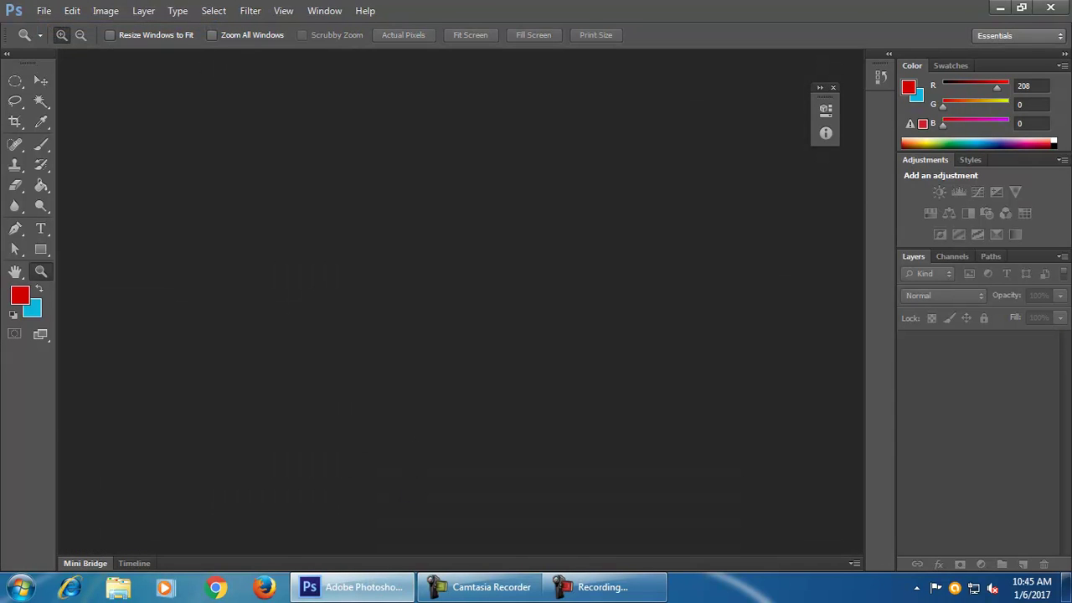
click(44, 11)
click(50, 27)
click(216, 588)
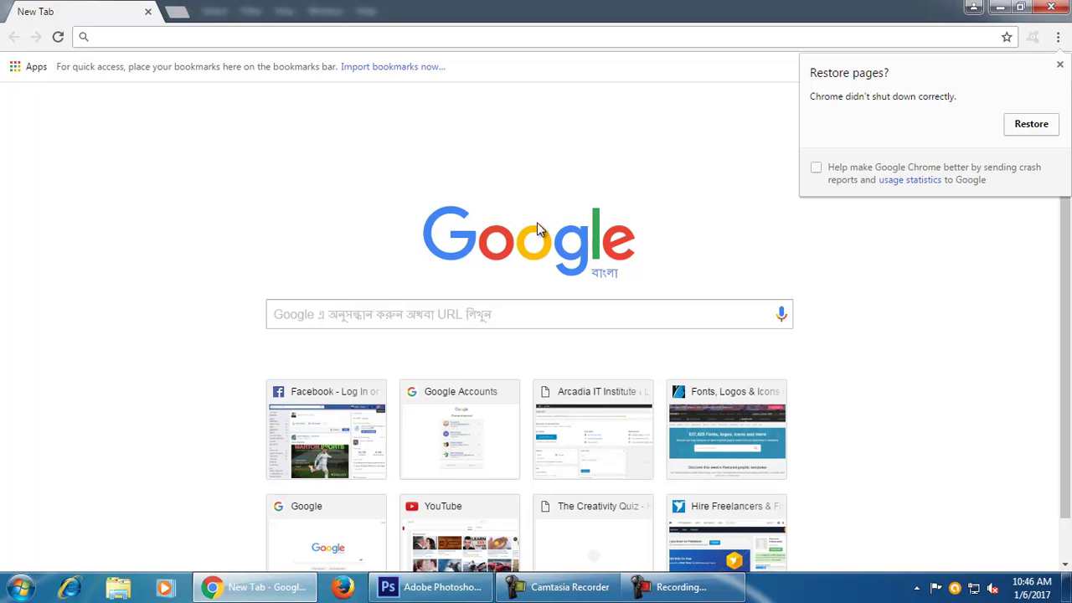
click(1030, 132)
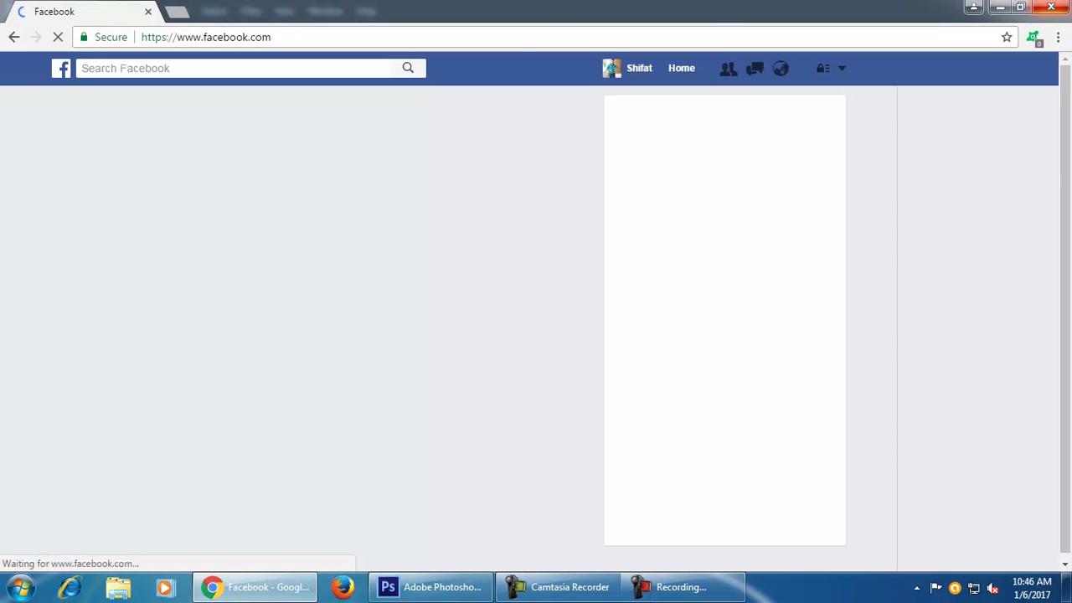
click(1051, 7)
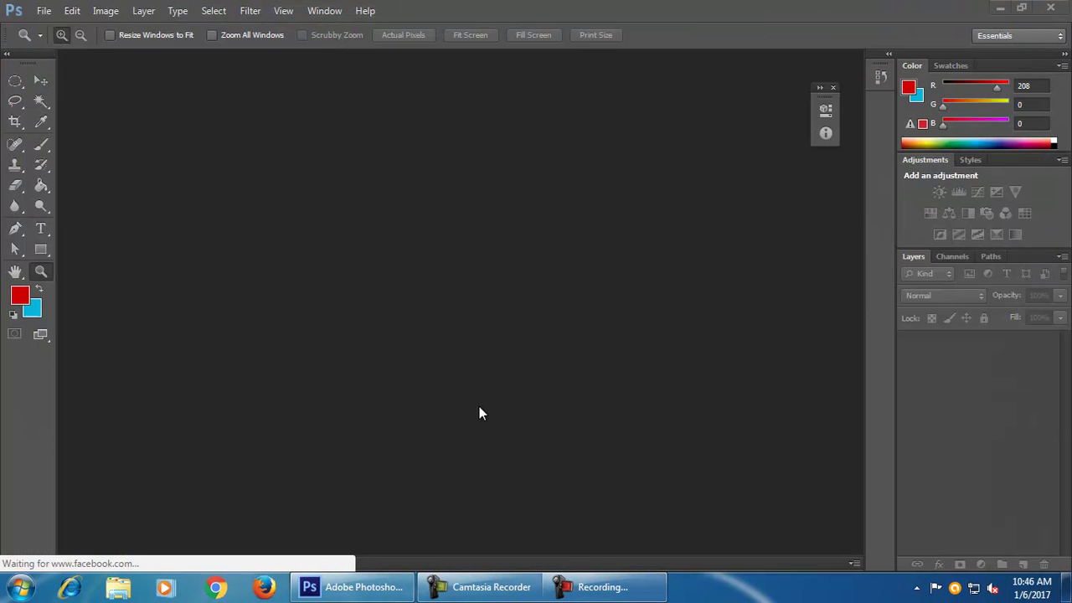
Step: In Chrome, search Google for "nature" images and open the preview of the river landscape with blue sky
click(216, 587)
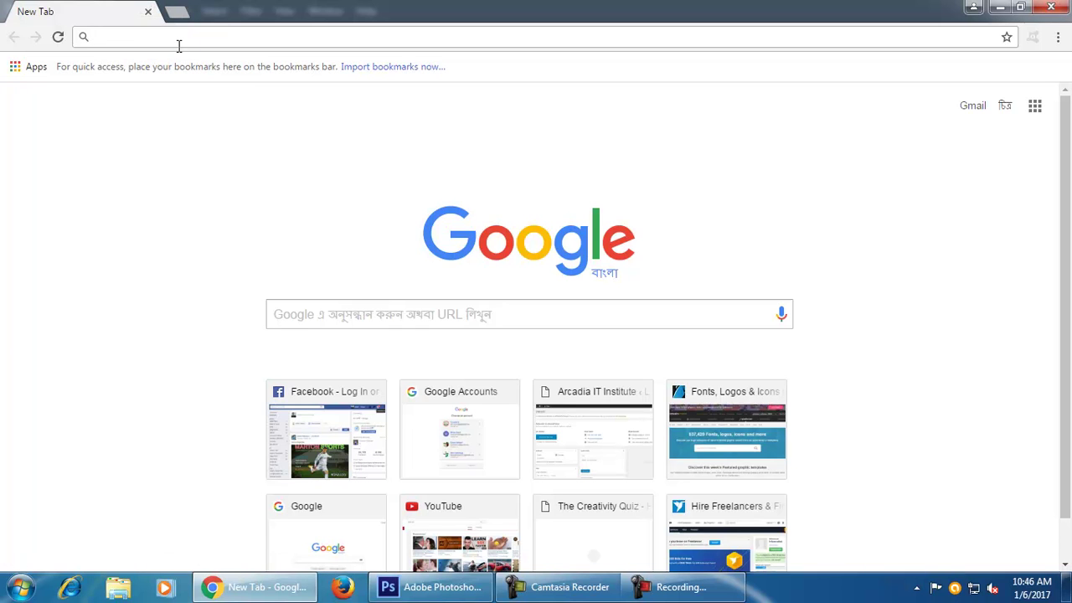
text(nature)
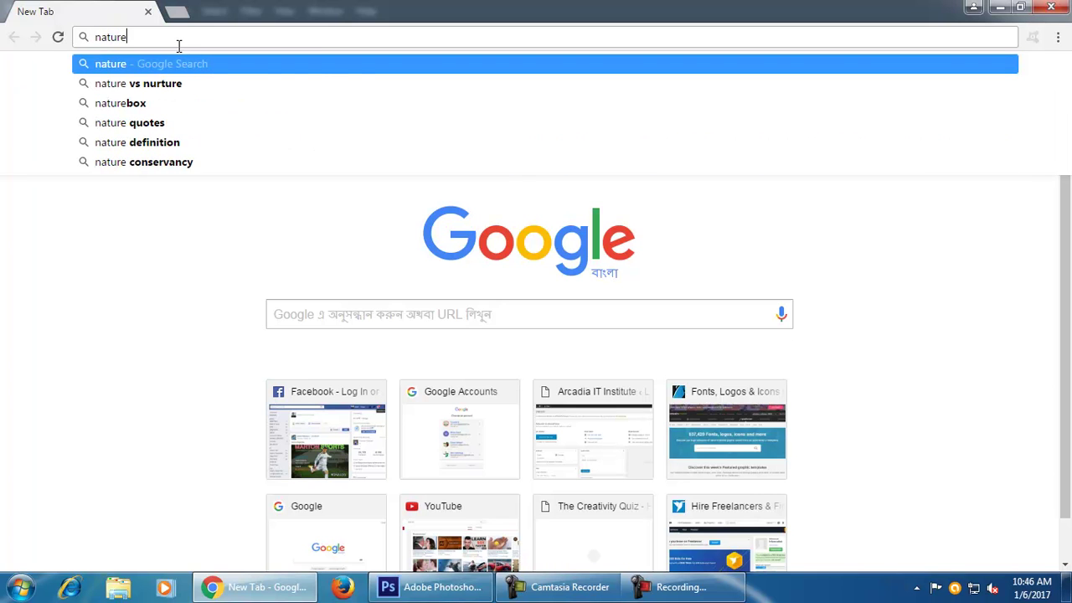
key(Return)
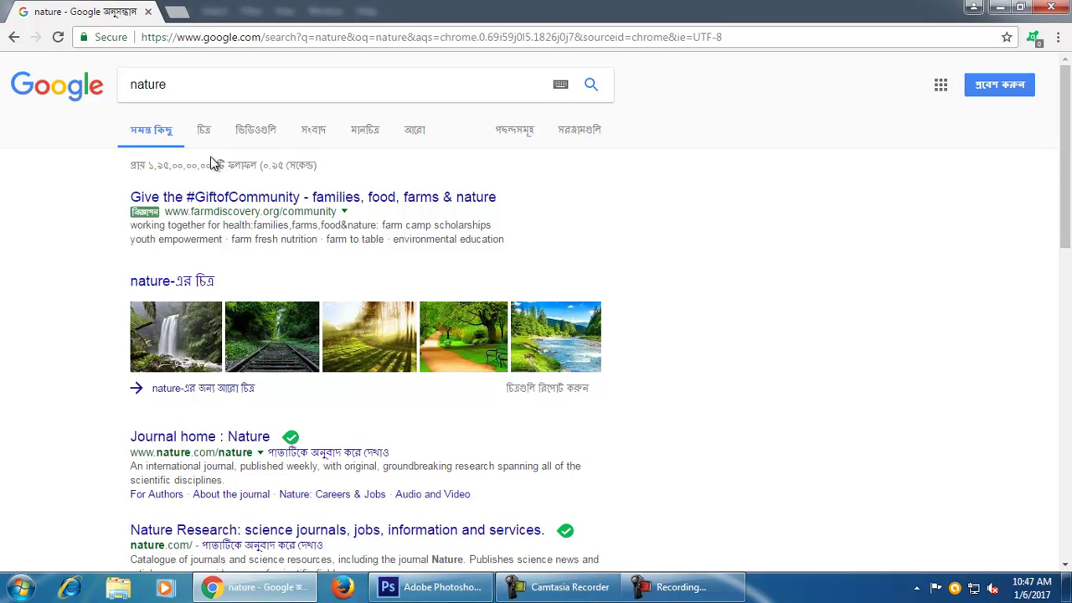
click(204, 129)
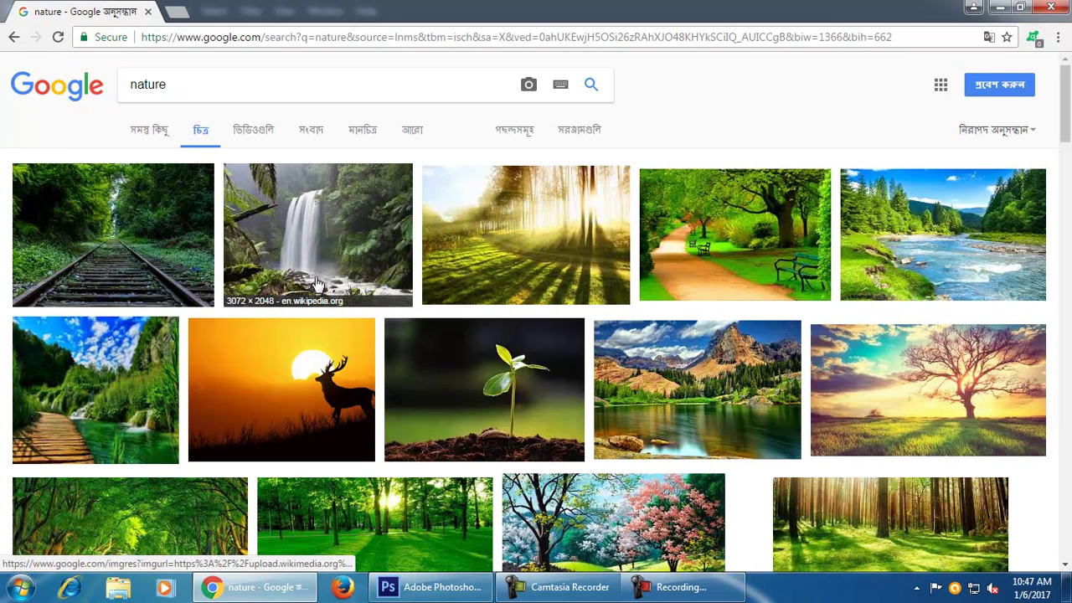
click(889, 275)
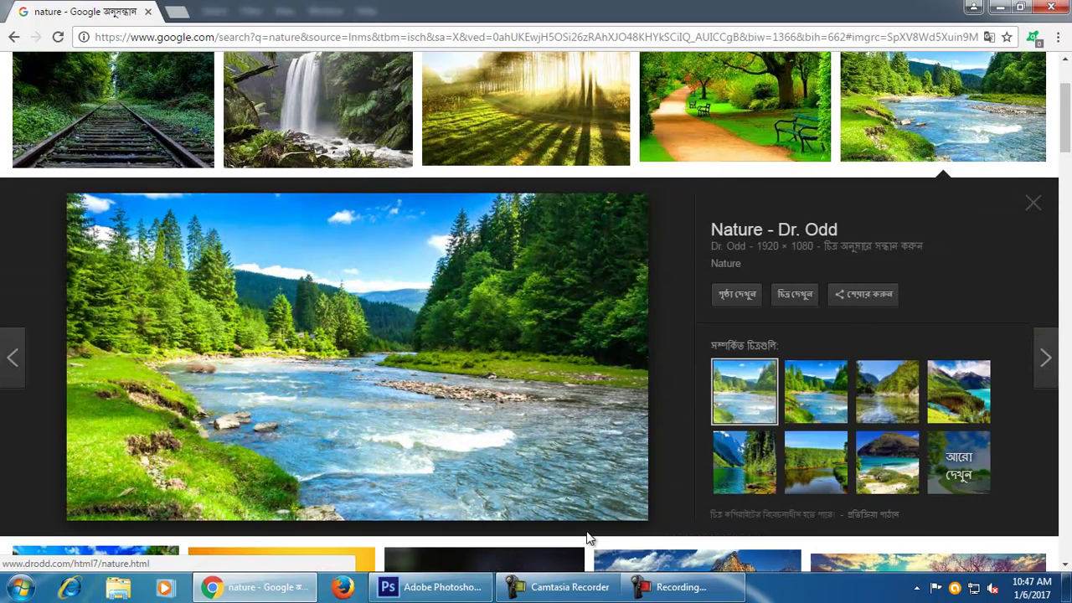
Step: Copy the previewed river landscape image to the clipboard
right_click(483, 428)
click(572, 345)
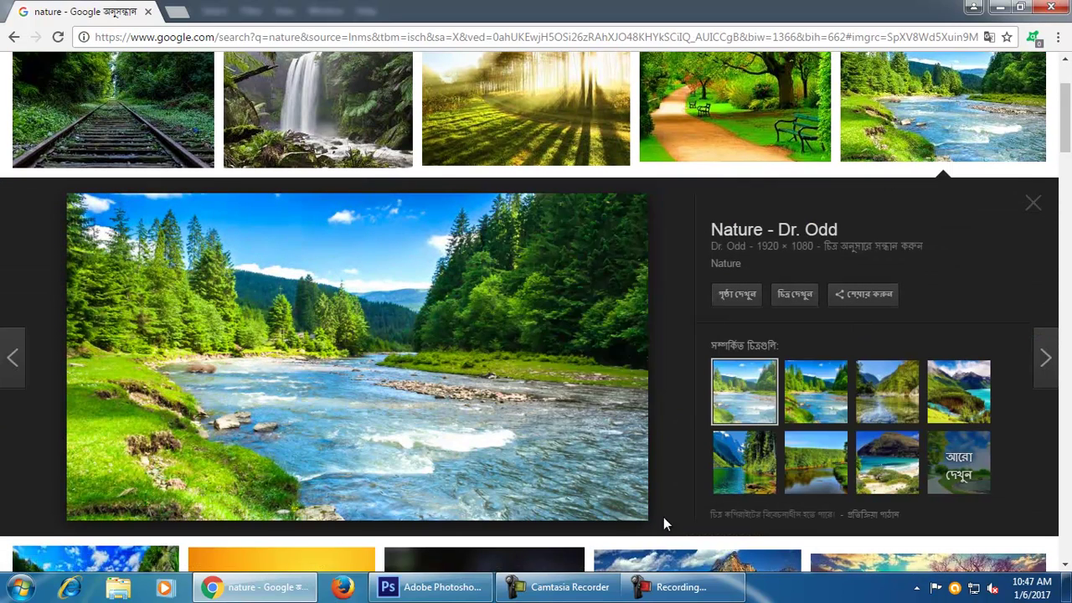
click(467, 596)
click(44, 11)
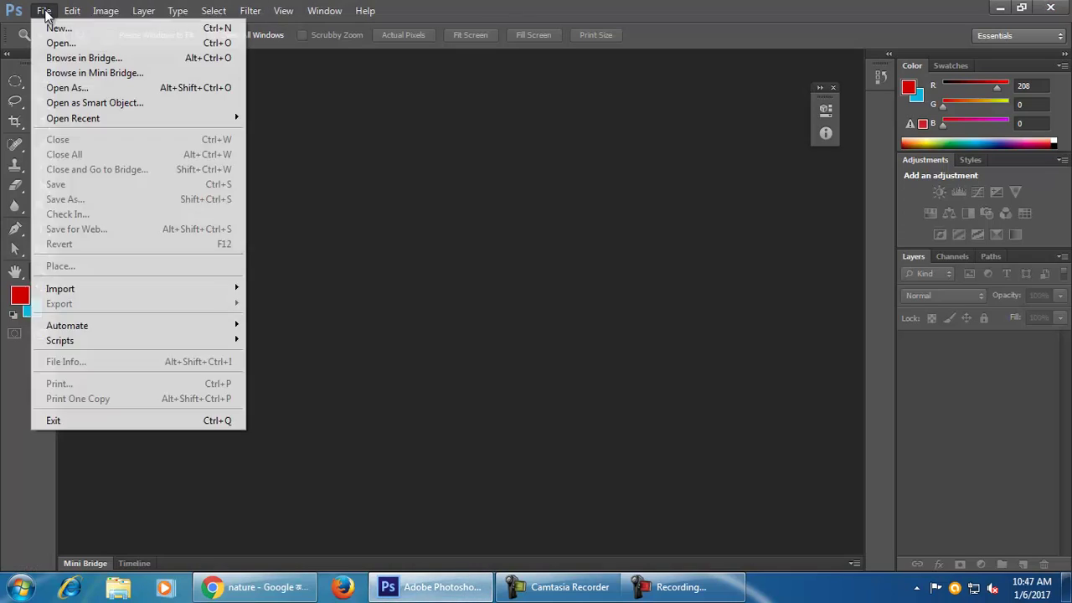
click(251, 587)
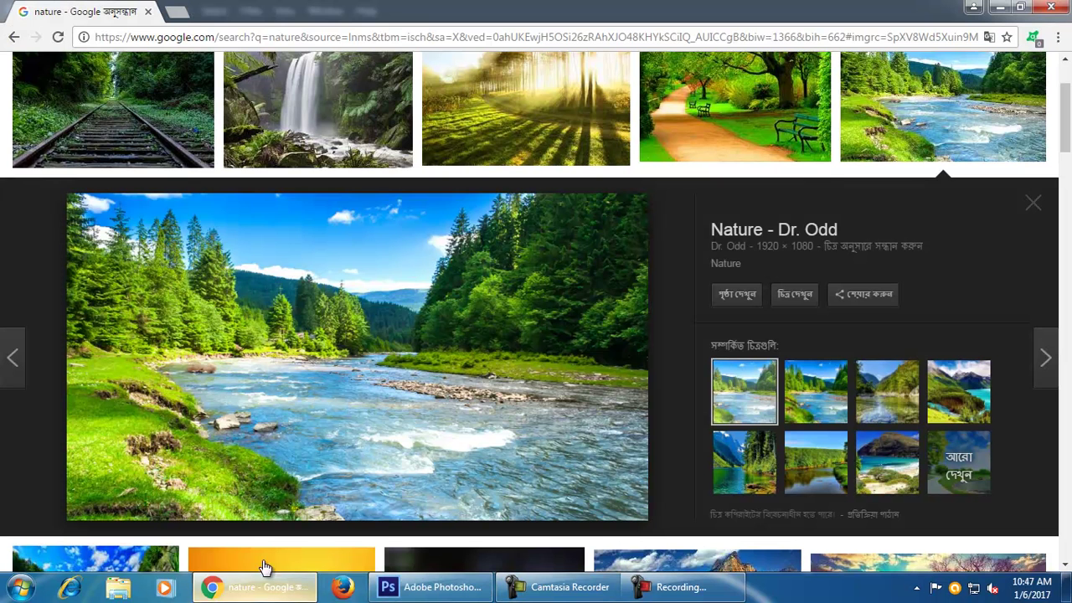
right_click(442, 355)
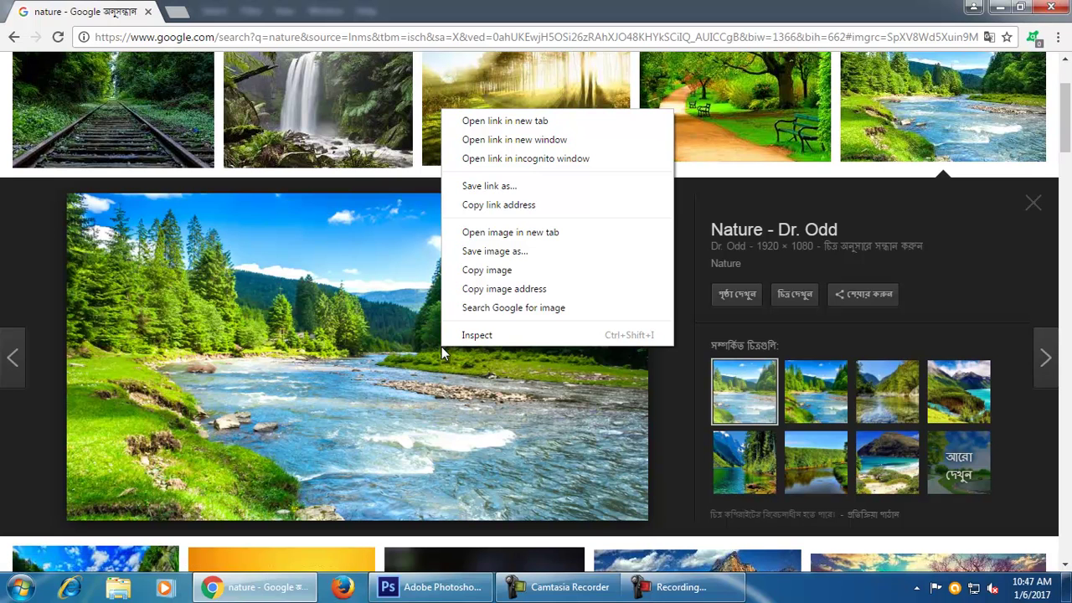
click(536, 271)
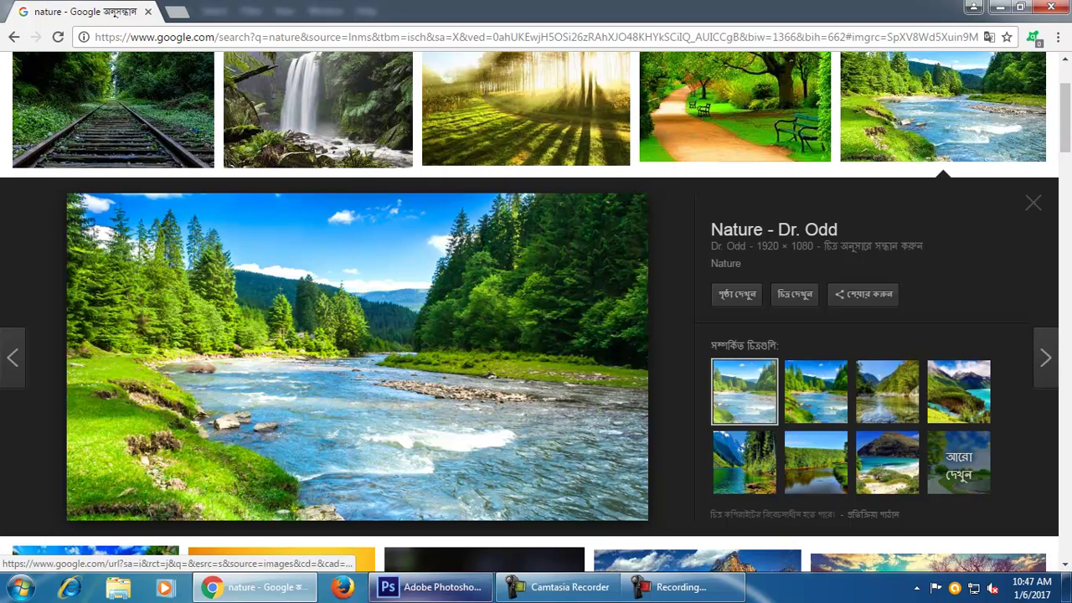
click(410, 590)
click(413, 595)
right_click(390, 370)
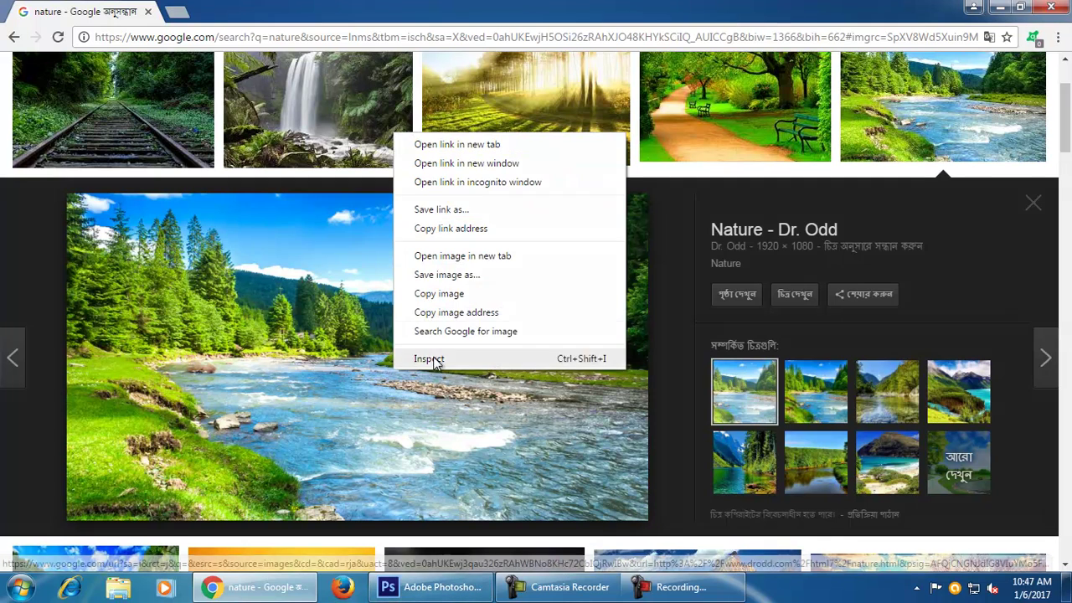
click(502, 277)
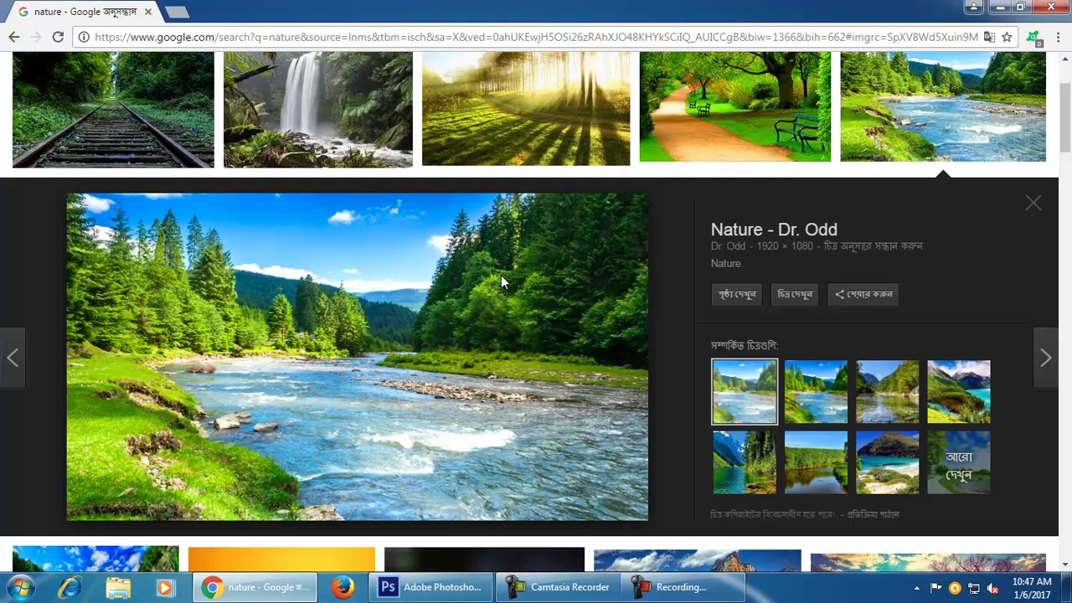
key(Return)
Step: Copy the river landscape image once more and switch to Photoshop
right_click(378, 410)
click(461, 313)
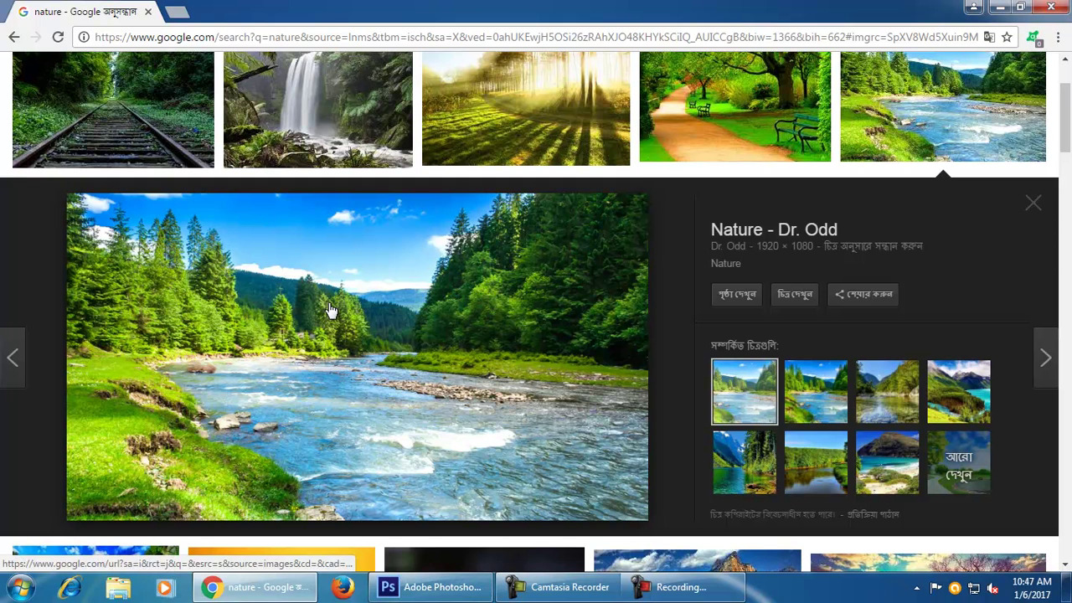
click(444, 590)
click(44, 10)
click(55, 28)
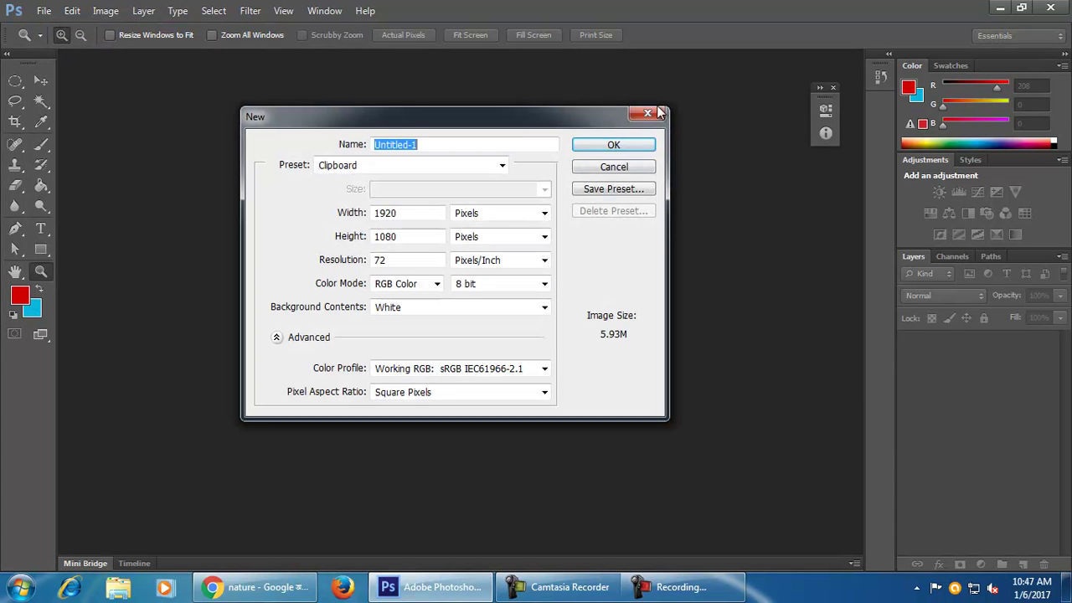
click(599, 172)
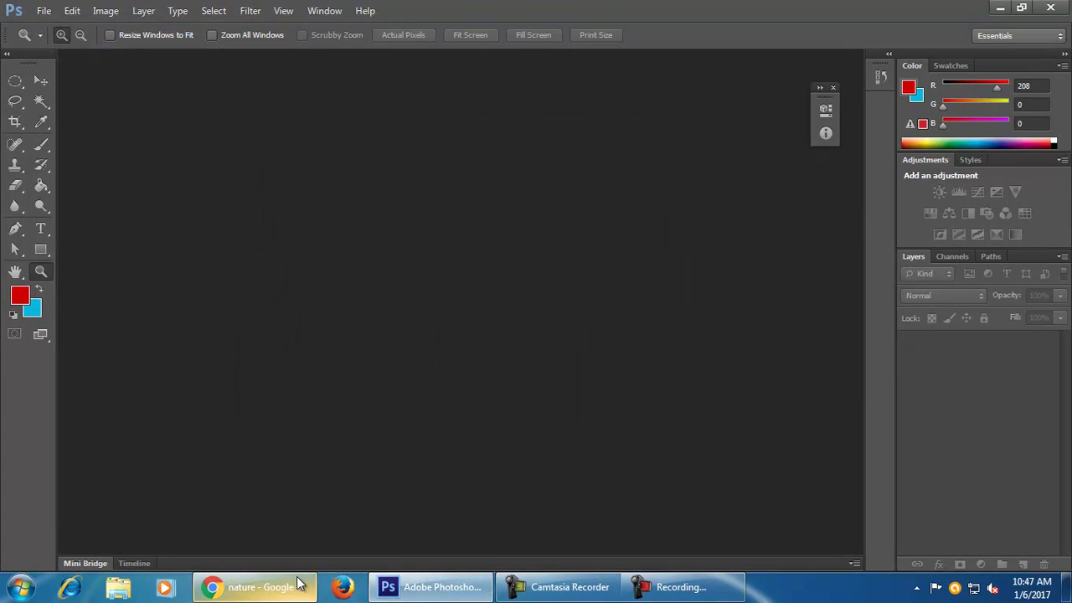
click(256, 586)
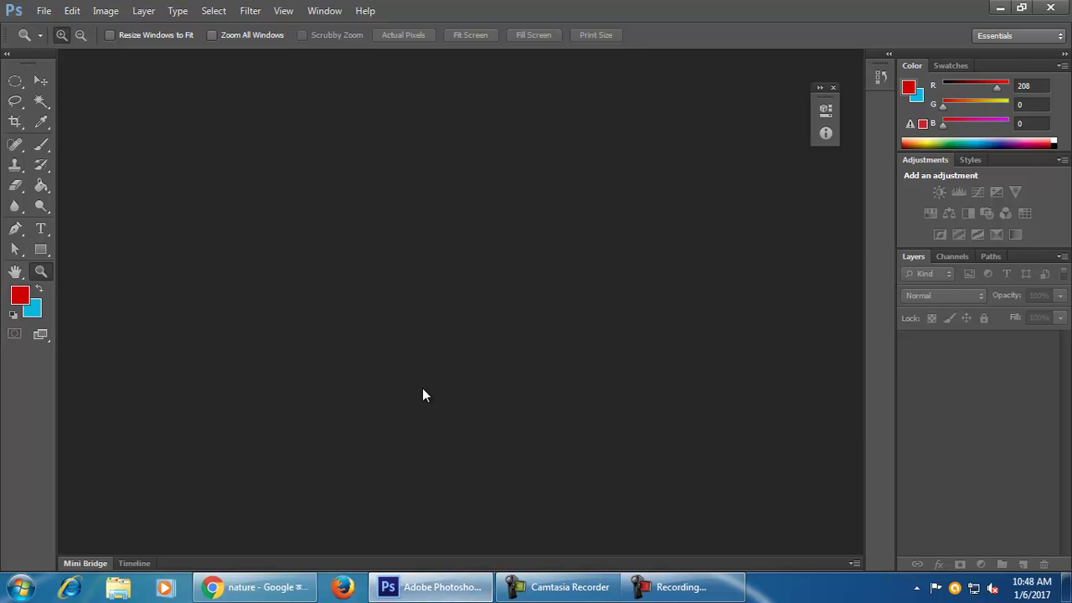
click(469, 594)
click(431, 587)
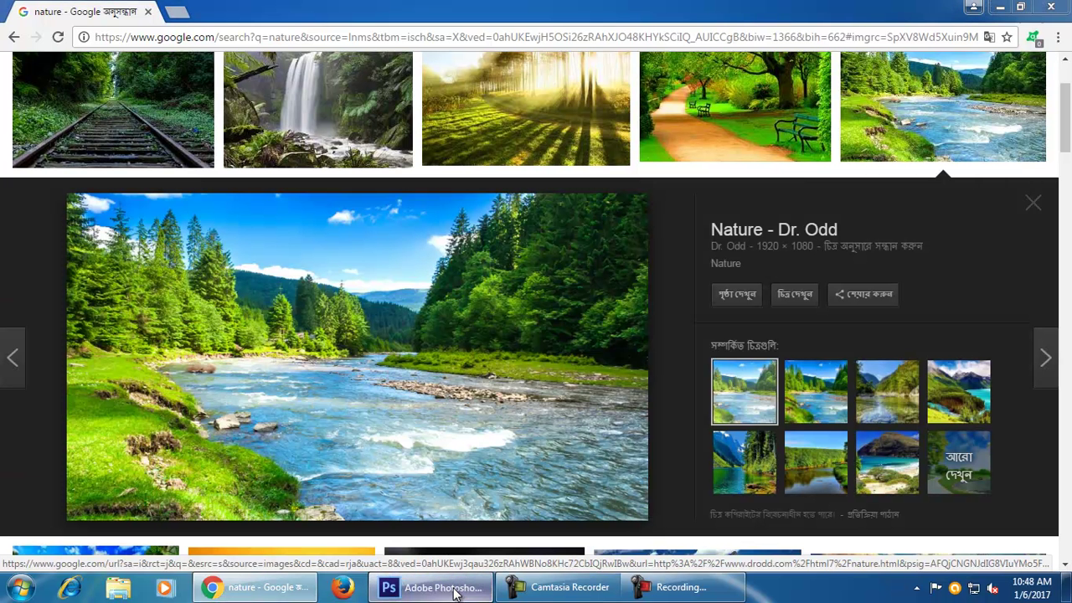
Step: Create a document from the Clipboard preset at 1920 × 1080 pixels and paste the copied river image into it
click(44, 11)
click(46, 24)
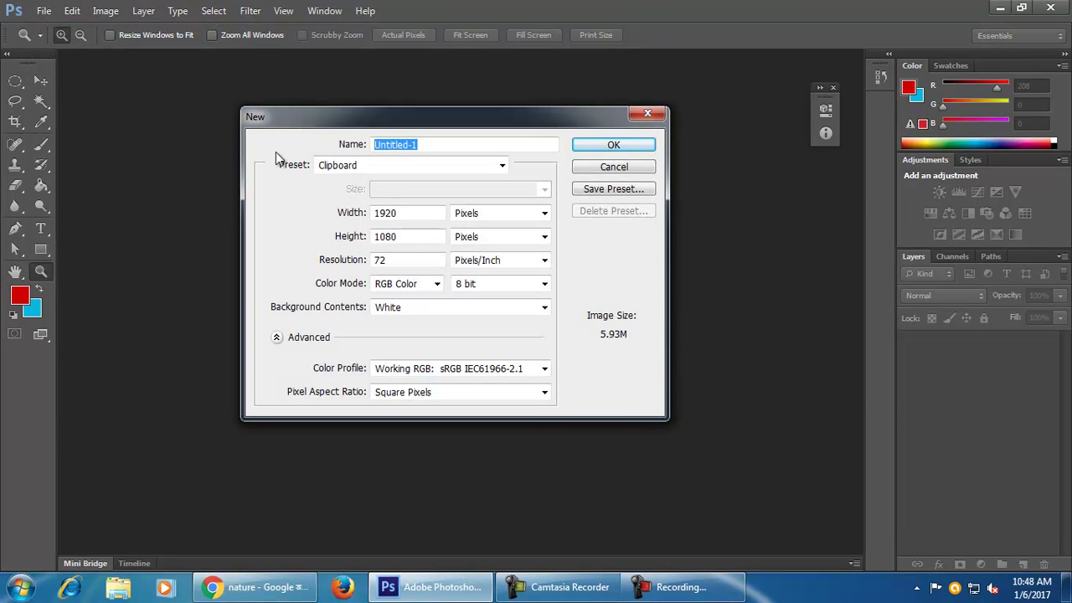
click(396, 212)
click(414, 236)
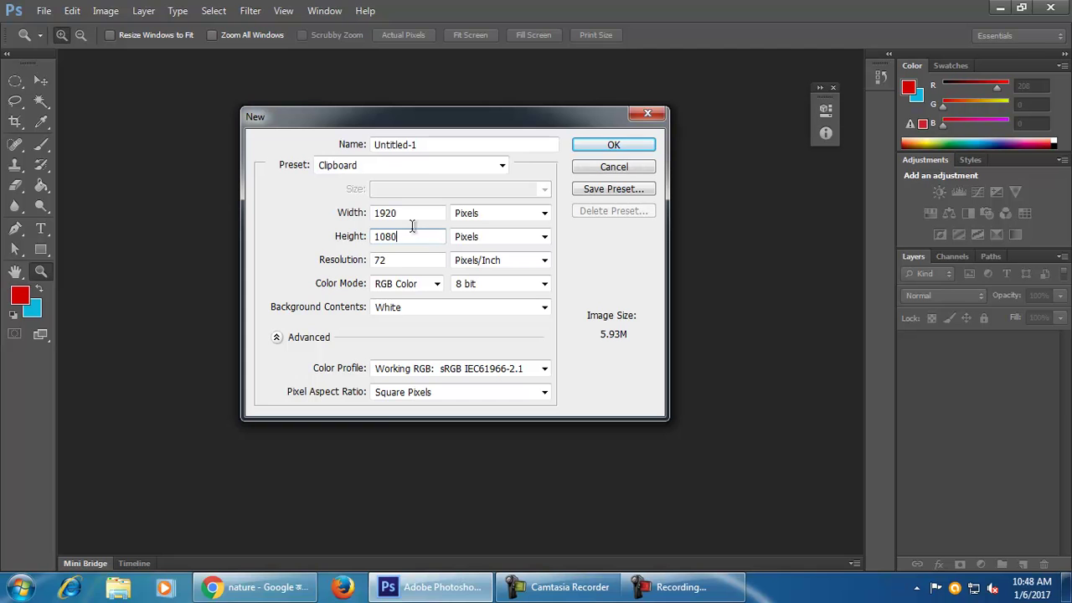
click(647, 144)
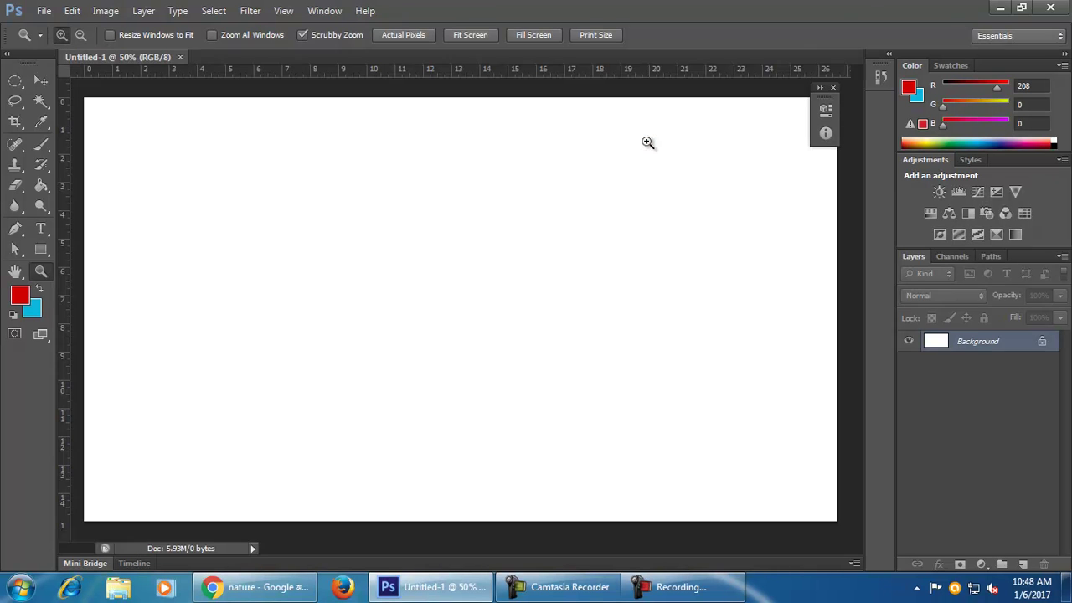
key(ctrl+v)
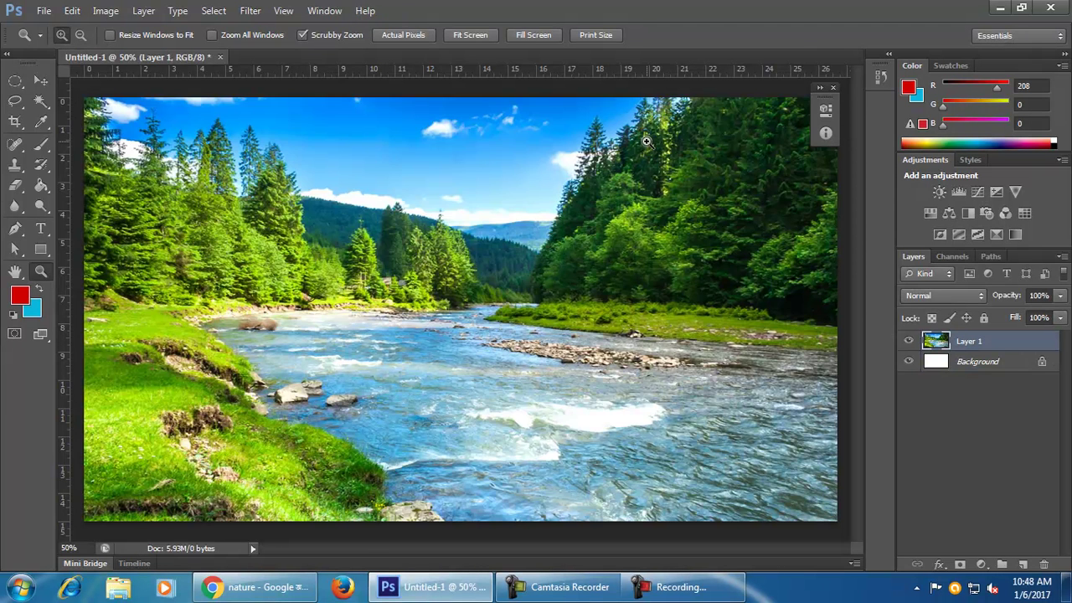
Step: Create a new U.S. Paper document at Letter size, 8.5 × 11 inches and 300 pixels/inch, and close it again
scroll(482, 354, down, 1)
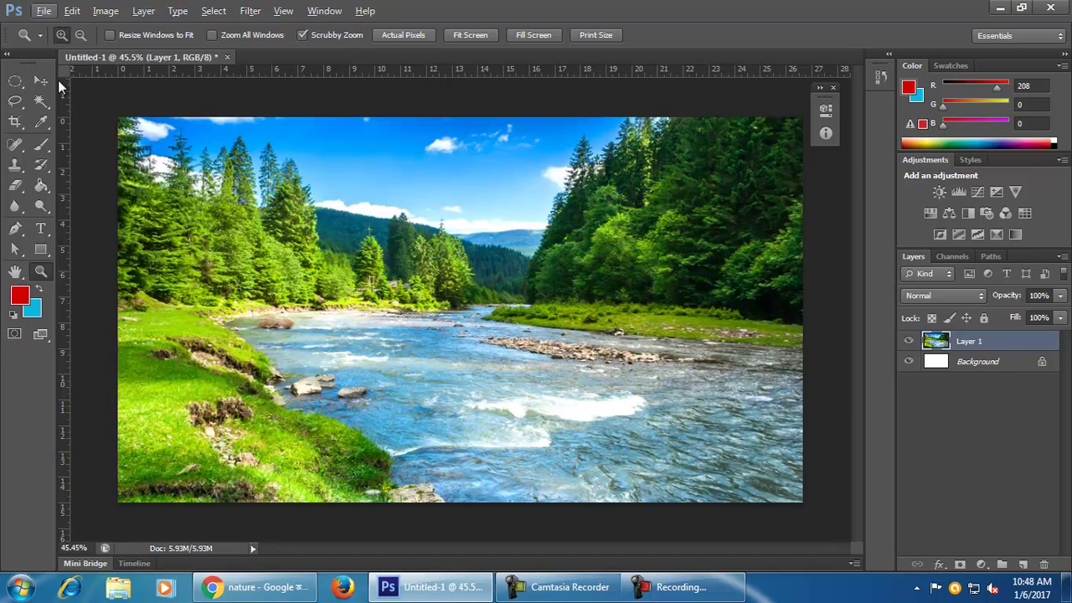
click(44, 11)
click(50, 24)
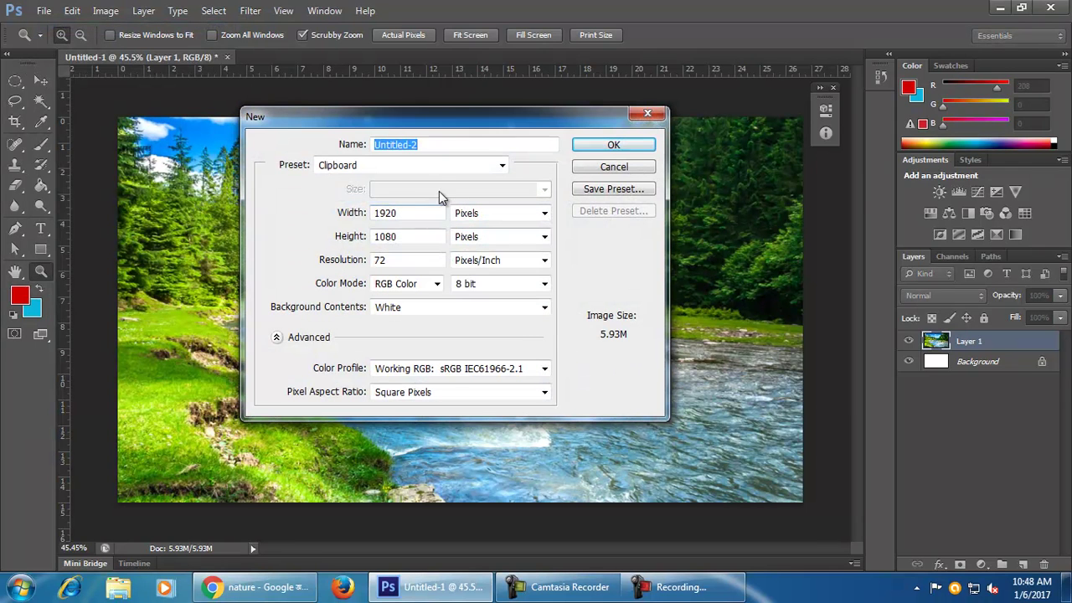
click(434, 171)
click(371, 219)
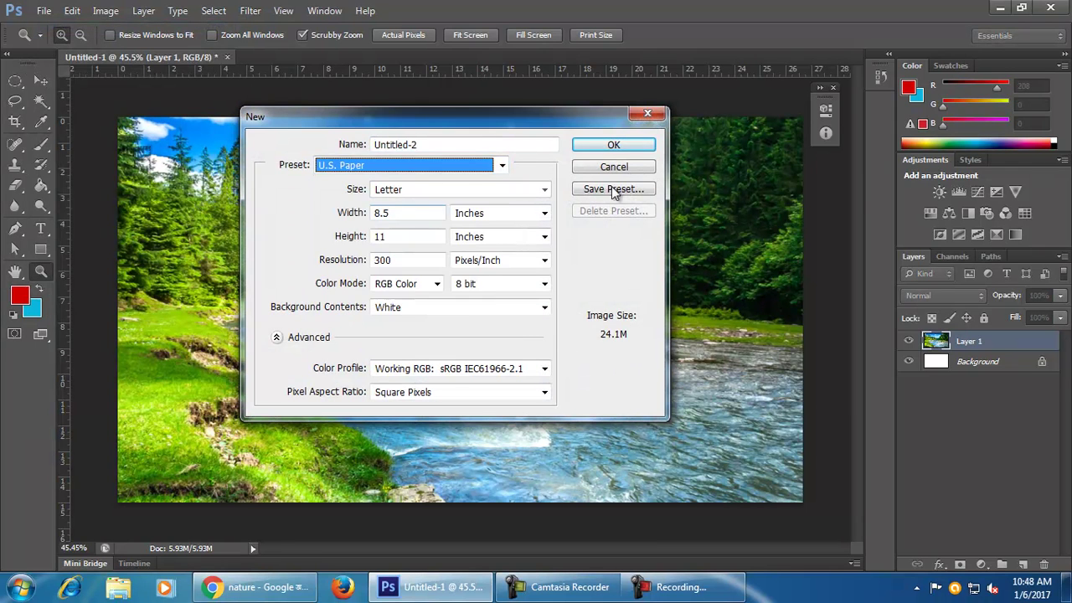
click(616, 146)
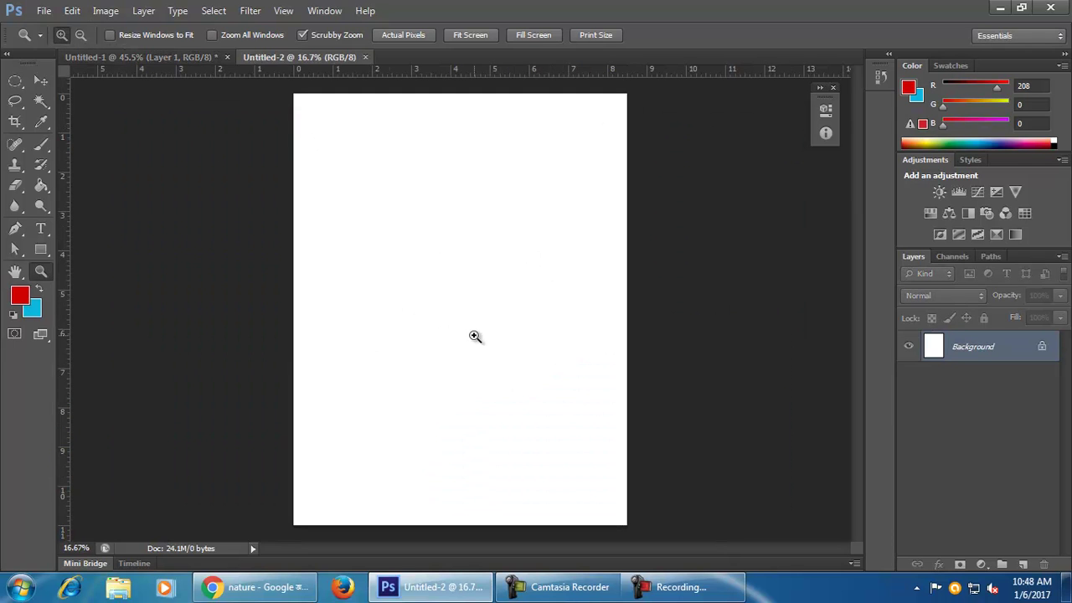
click(366, 57)
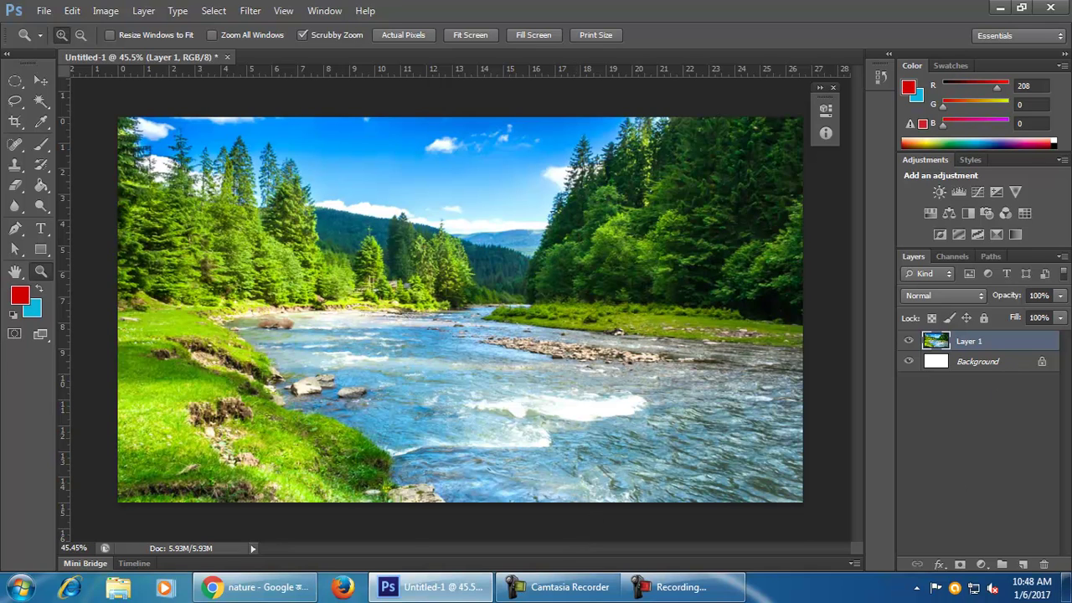
Step: Switch to Chrome, open the preview of the deer silhouette at sunset among the nature results, and copy the image
mouse_move(557, 587)
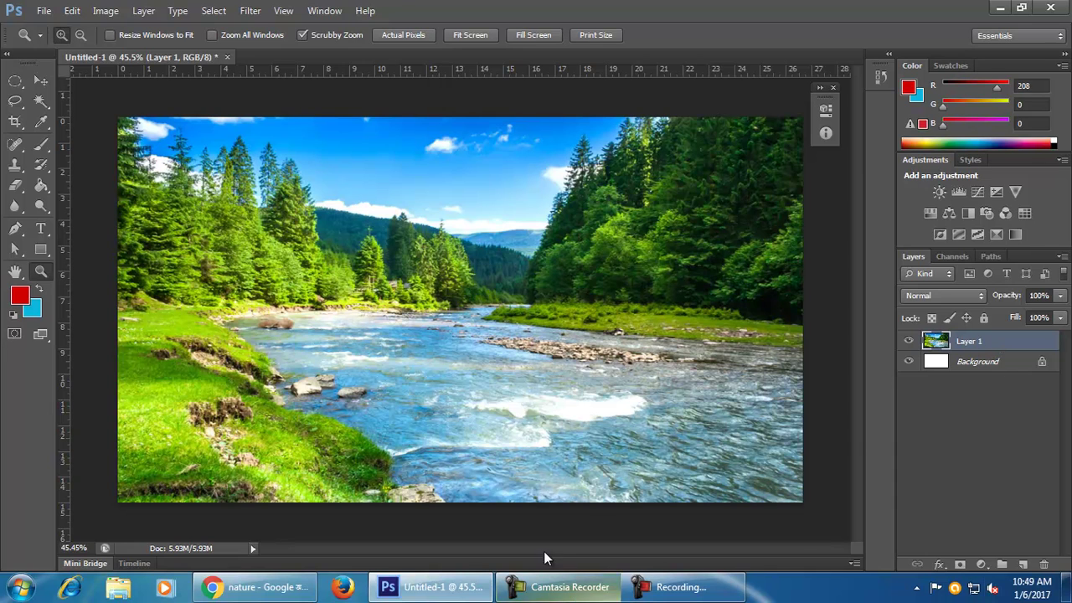
click(255, 589)
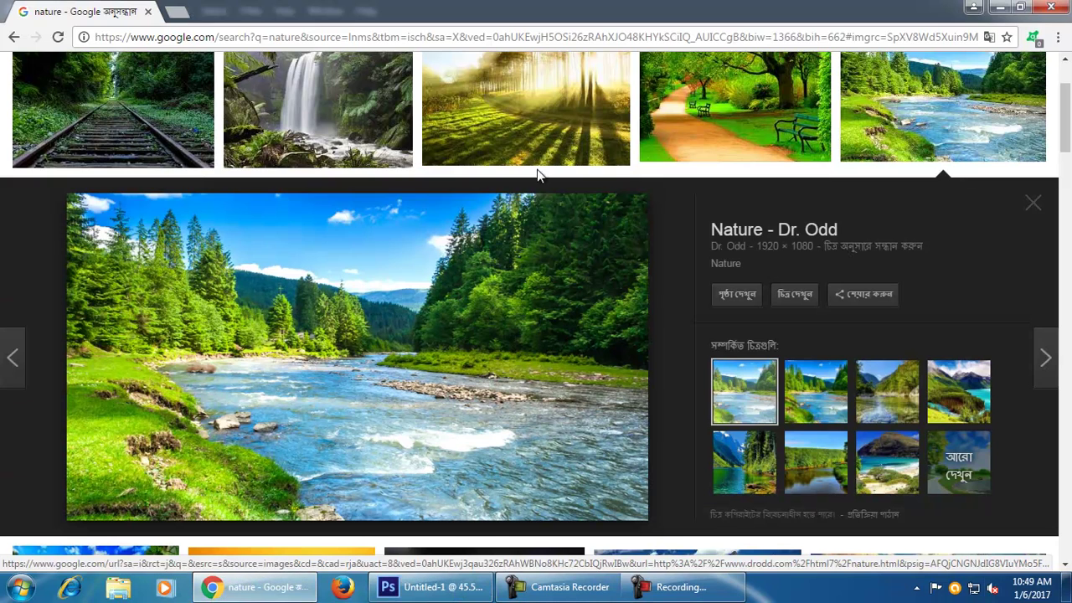
scroll(896, 115, down, 2)
scroll(754, 209, down, 2)
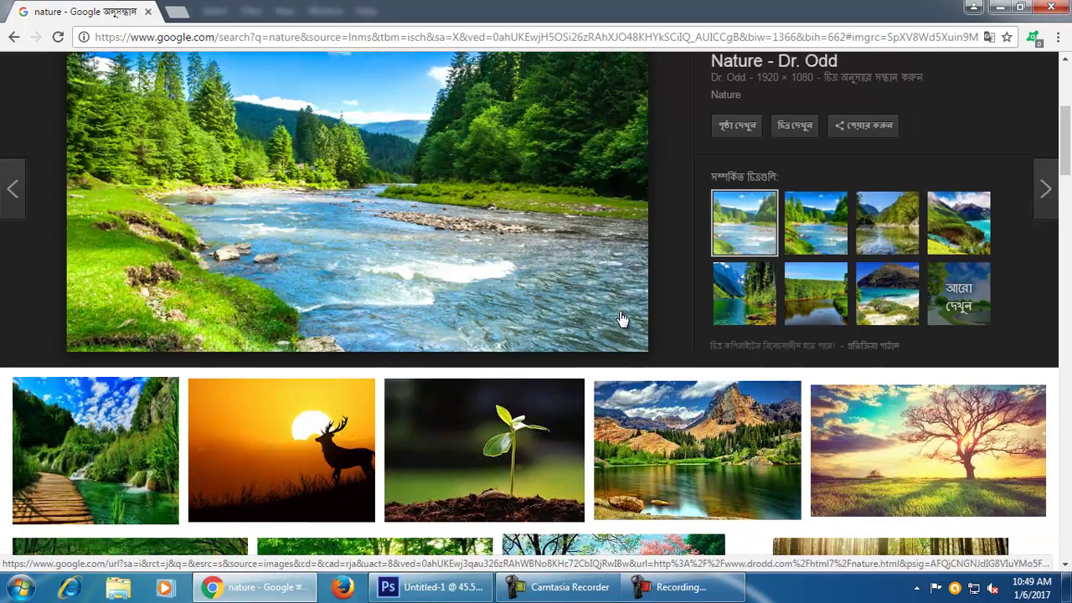
scroll(235, 330, down, 5)
scroll(469, 536, up, 8)
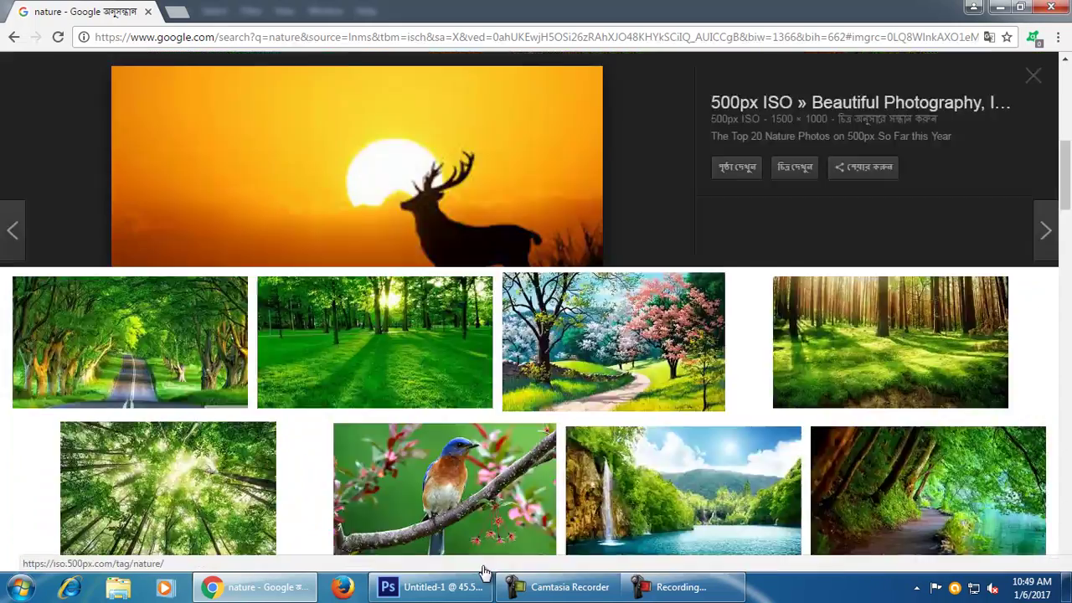
scroll(503, 503, down, 2)
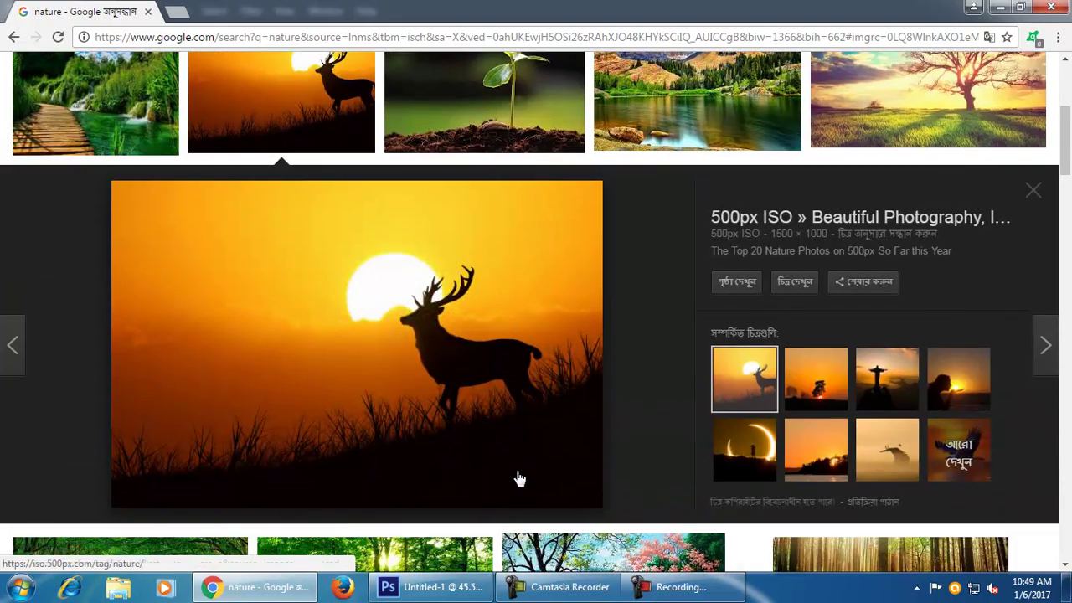
right_click(515, 474)
click(562, 393)
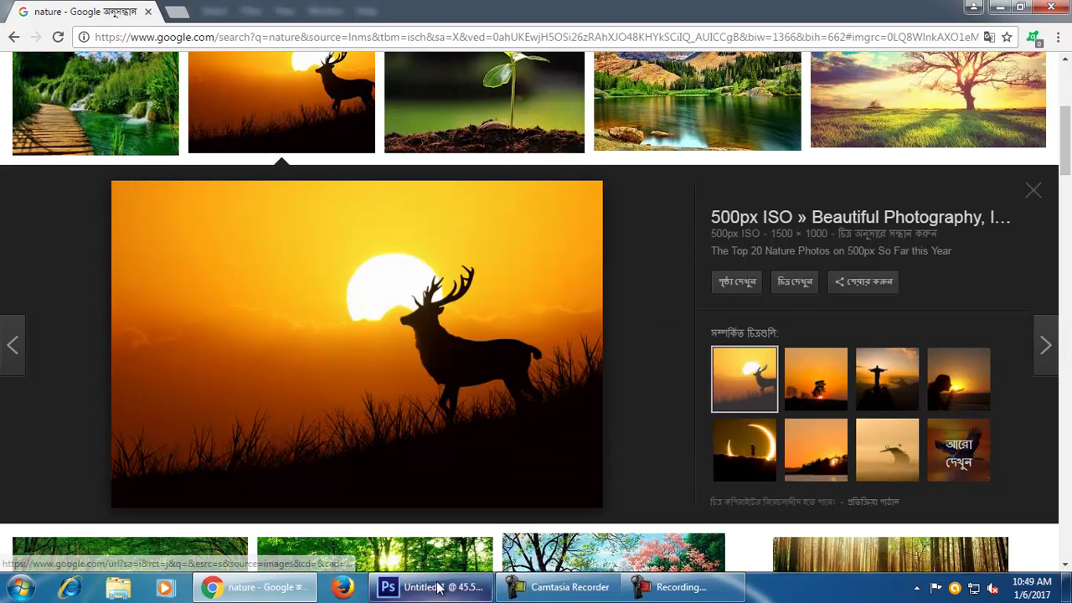
Step: Switch back to Photoshop and paste the deer sunset image over the river landscape
click(428, 586)
click(72, 10)
click(114, 132)
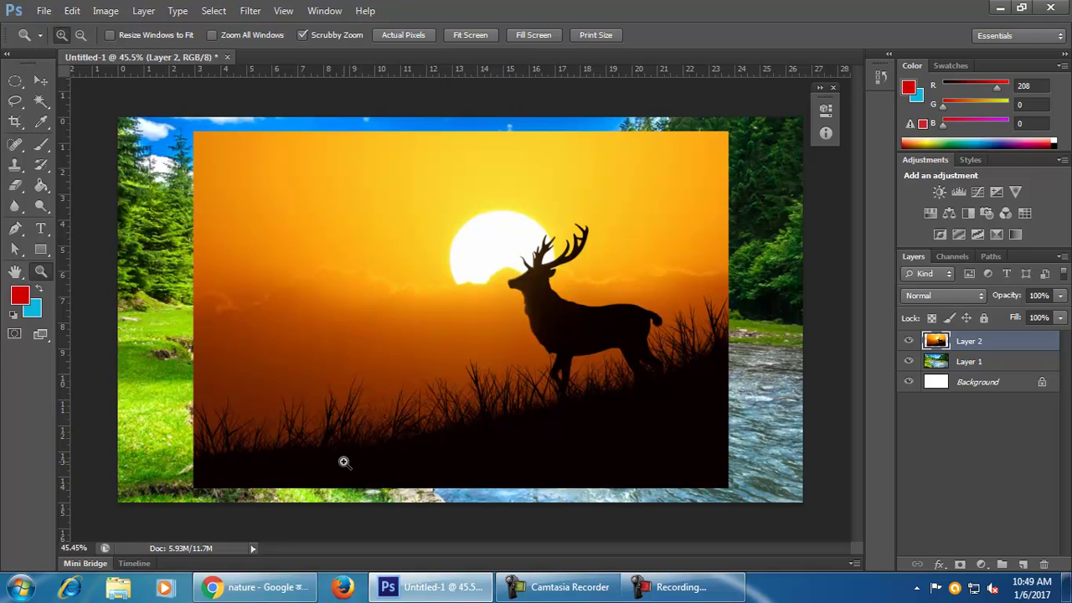
Step: Scale the deer image layer down about its center to about 55% and apply the transformation
click(970, 365)
click(972, 351)
click(42, 81)
drag(722, 492, 649, 311)
click(789, 34)
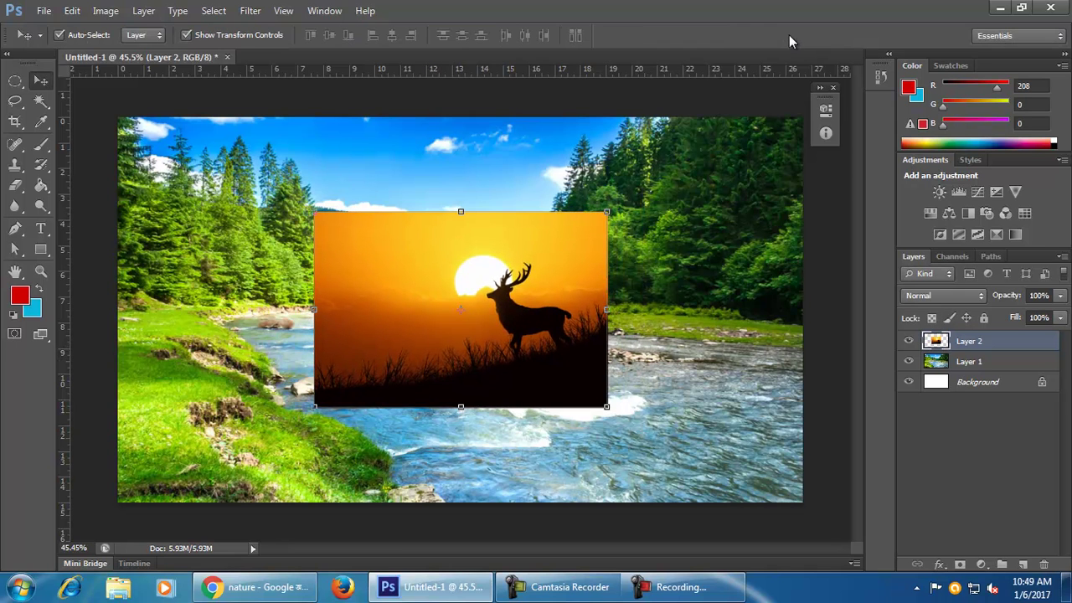
click(679, 424)
click(591, 376)
Step: Switch to Chrome, open the preview of the blue bird on a flowering branch, and copy the image
click(425, 580)
scroll(456, 469, down, 4)
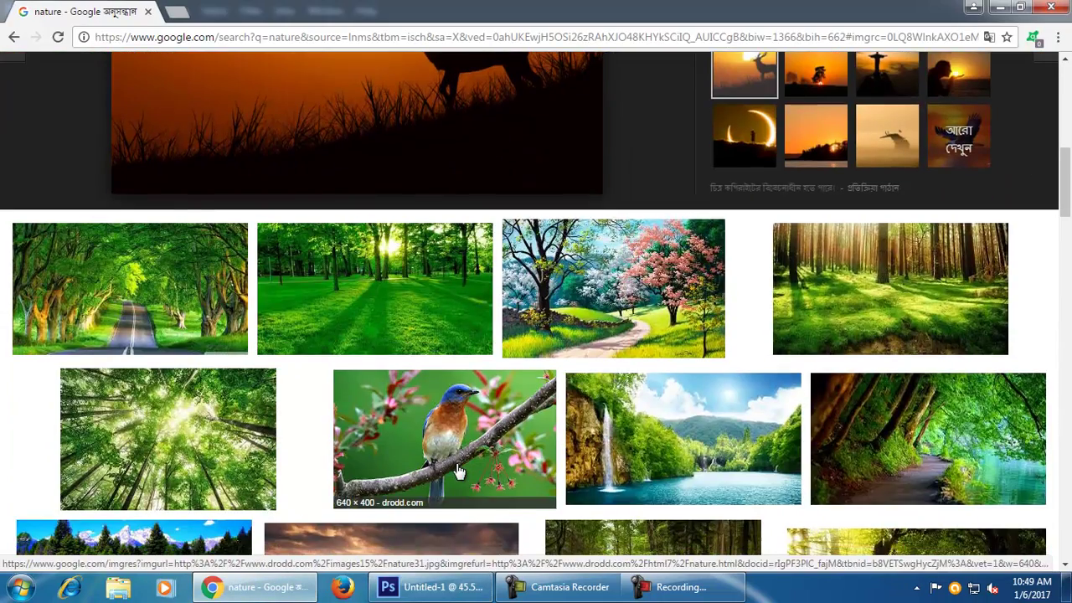
click(458, 471)
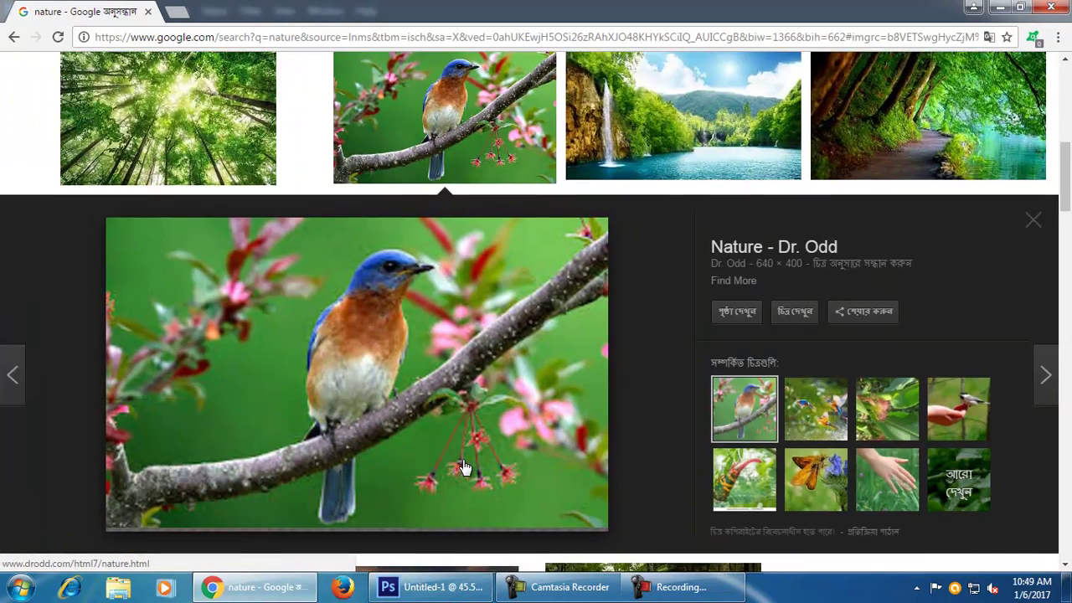
scroll(465, 466, down, 1)
right_click(498, 416)
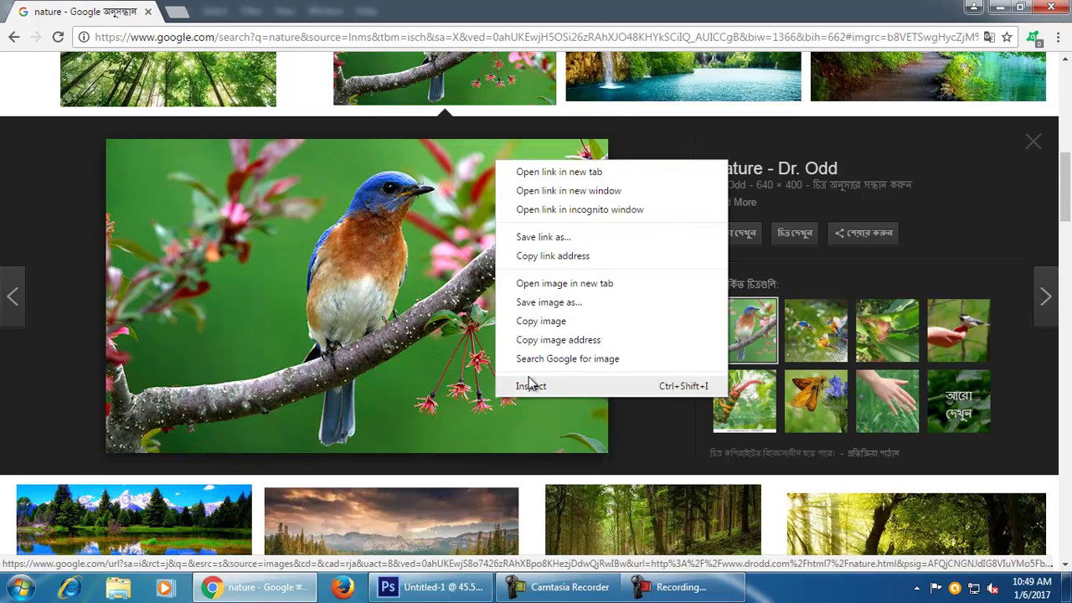
click(559, 324)
Step: Paste the bird image into the Photoshop document as a new layer and select the layers beneath it one by one
click(431, 586)
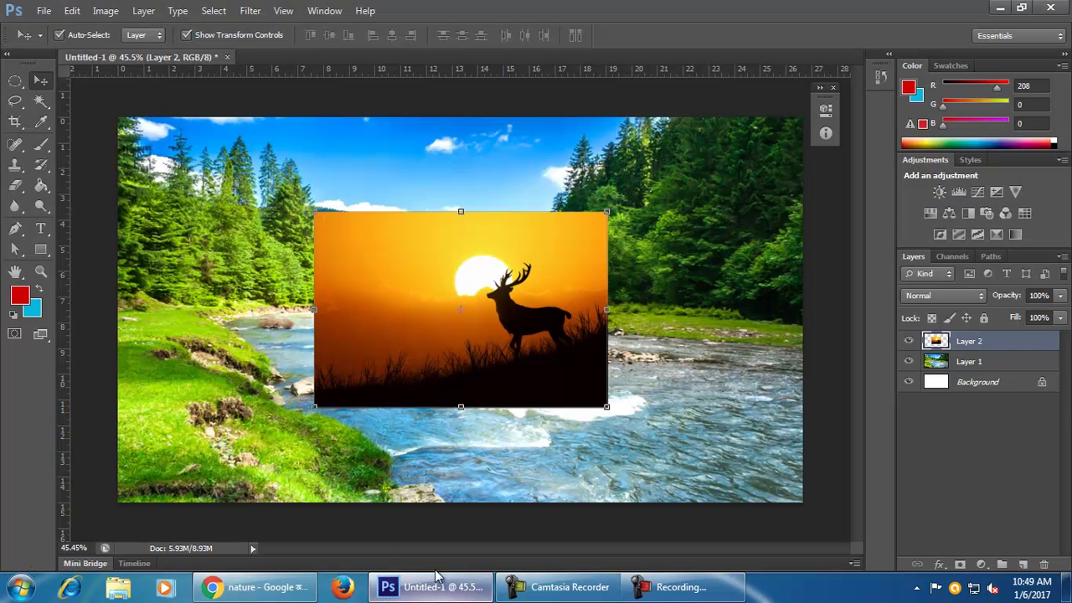
key(ctrl+v)
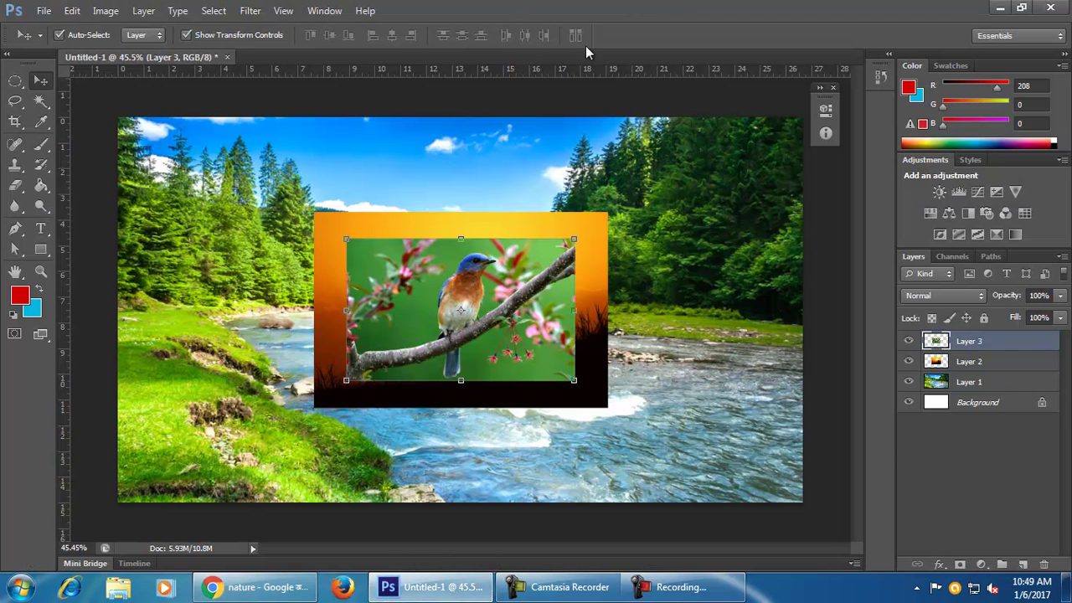
click(999, 366)
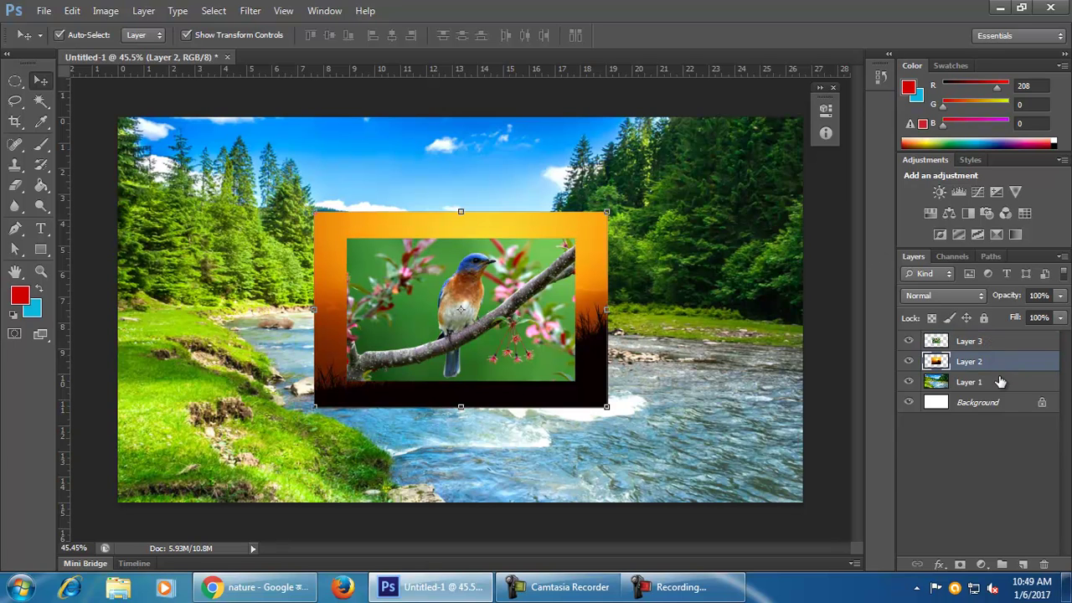
click(998, 382)
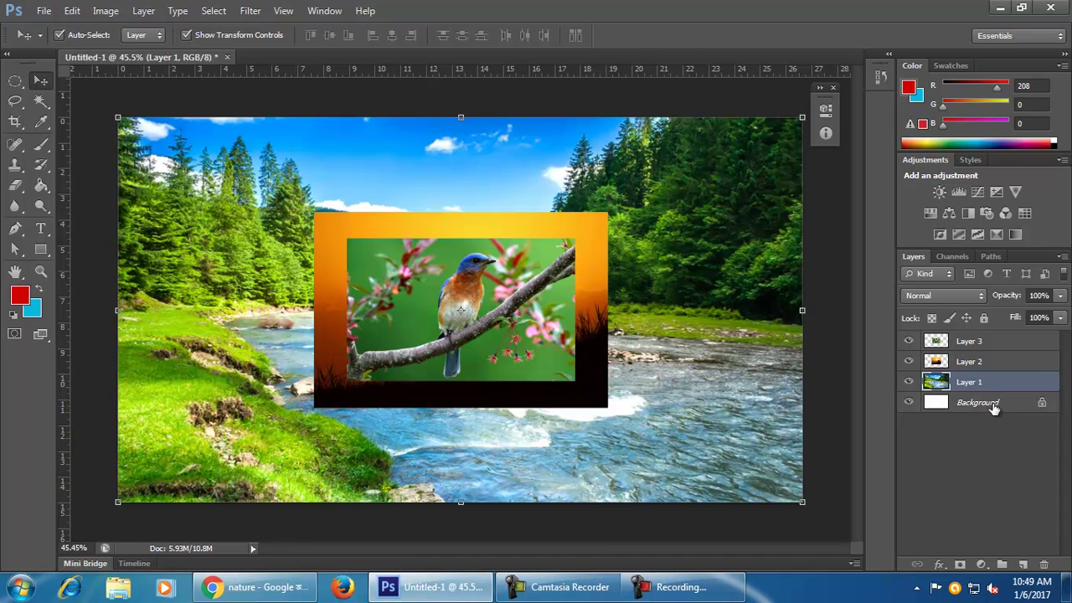
click(995, 403)
click(990, 381)
Step: Move the bird and deer images around the river landscape so the bird overlaps the right part of the deer image
drag(568, 356, 689, 358)
drag(448, 331, 286, 302)
drag(670, 362, 414, 335)
drag(523, 346, 406, 346)
drag(314, 345, 374, 340)
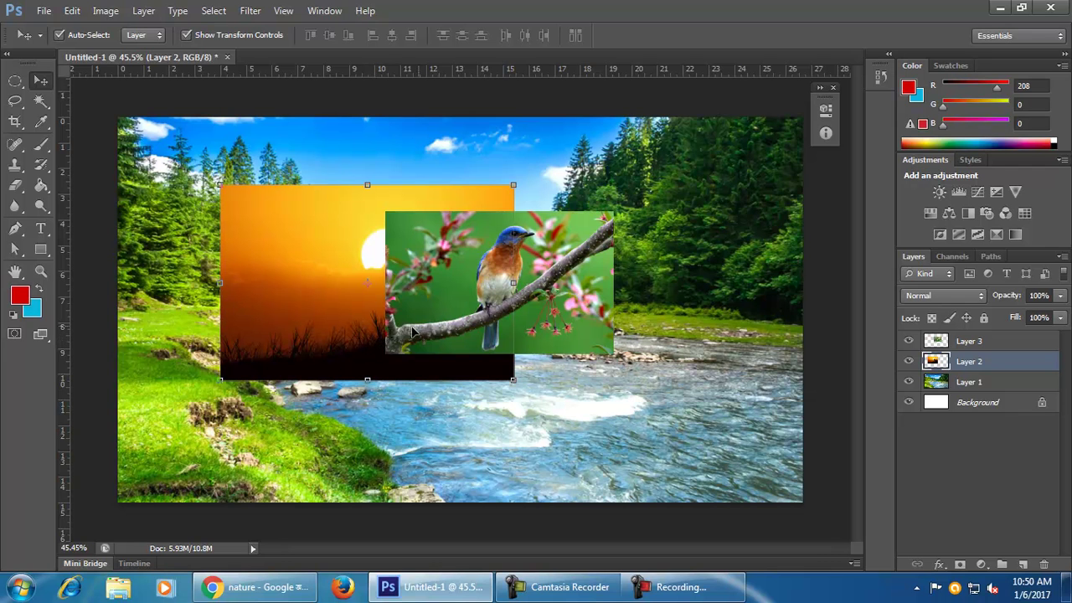
click(570, 360)
click(562, 308)
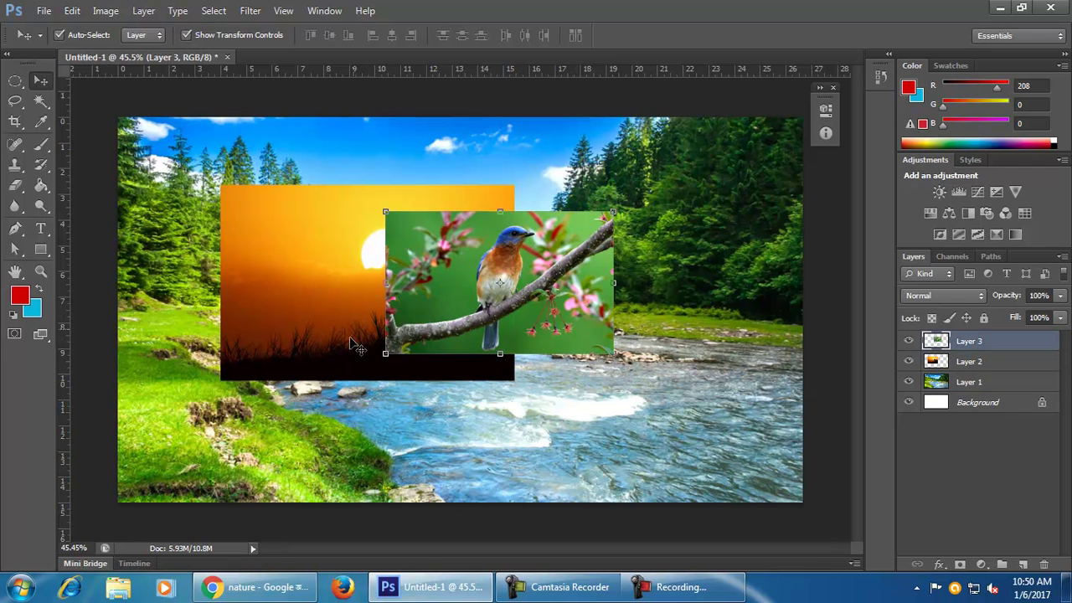
drag(342, 293, 305, 283)
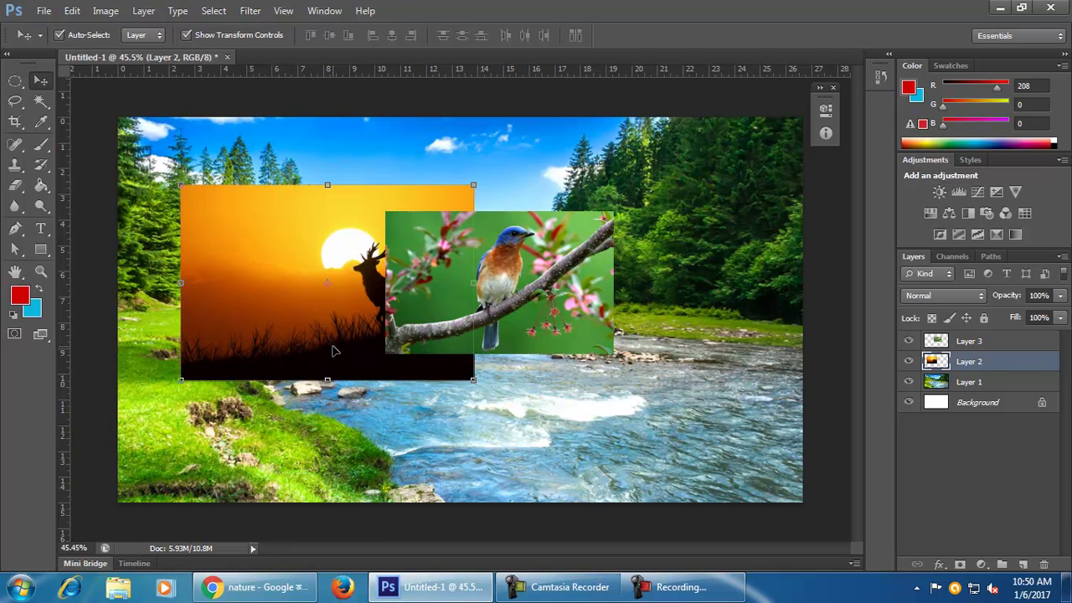
Step: Move the bird layer, Layer 3, below Layer 2 in the stacking order
click(995, 345)
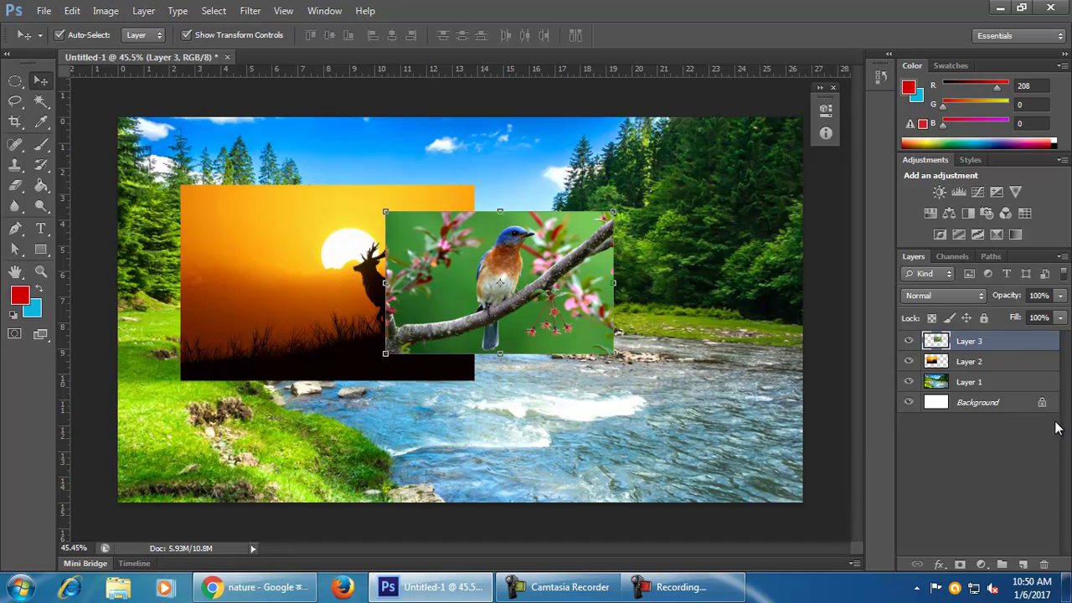
click(720, 391)
click(578, 307)
drag(1012, 344, 1007, 370)
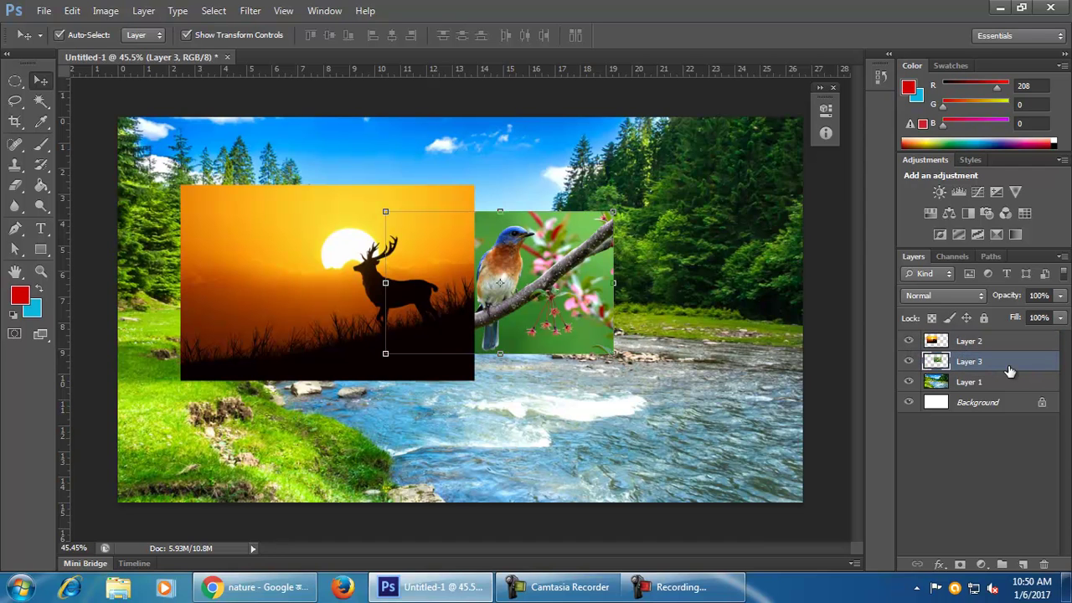
Step: Reposition the bird image in small moves so more of it slides behind the right part of the deer image
mouse_move(590, 339)
mouse_down()
mouse_move(289, 327)
mouse_move(529, 353)
mouse_move(311, 354)
mouse_move(526, 351)
mouse_move(555, 323)
mouse_move(596, 350)
mouse_up()
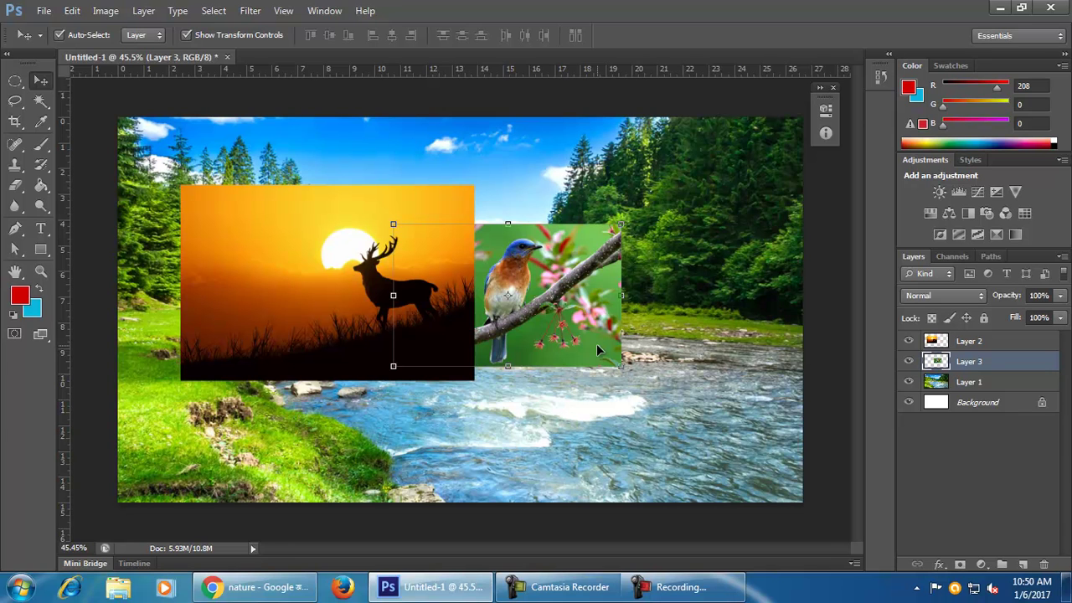
click(574, 407)
drag(567, 335, 546, 322)
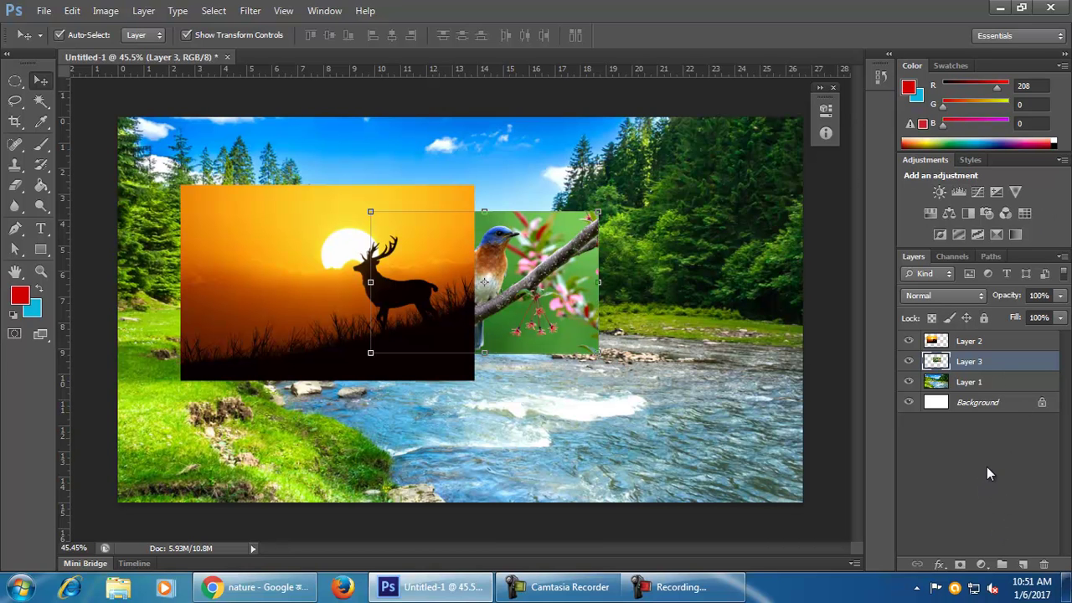
drag(529, 325, 501, 325)
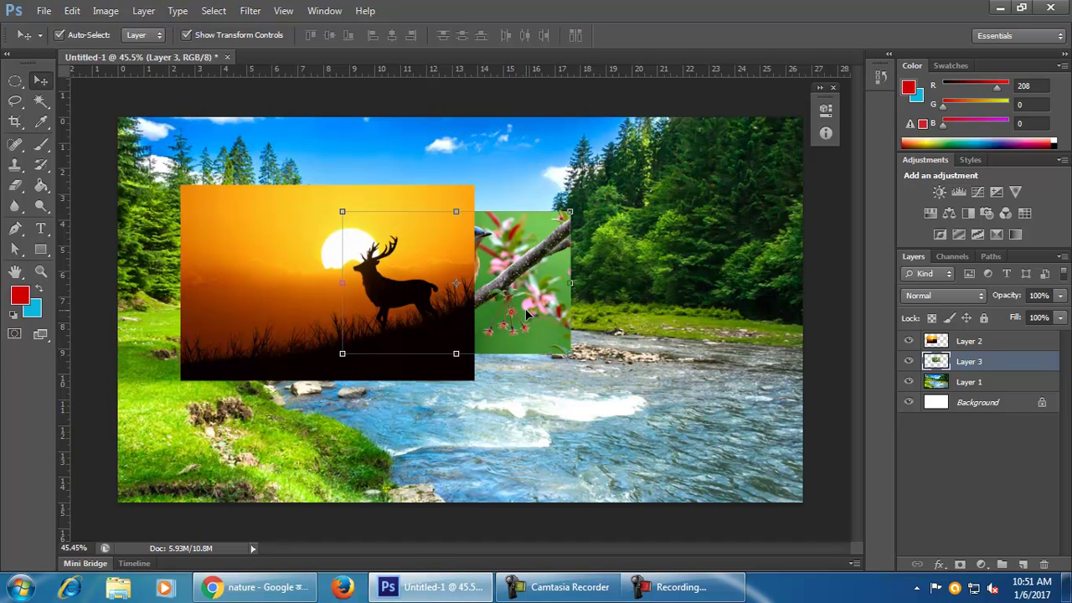
Step: Shift Layer 3 up and down the stacking order repeatedly, ending between Layer 2 and Layer 1
key(ctrl+bracketright)
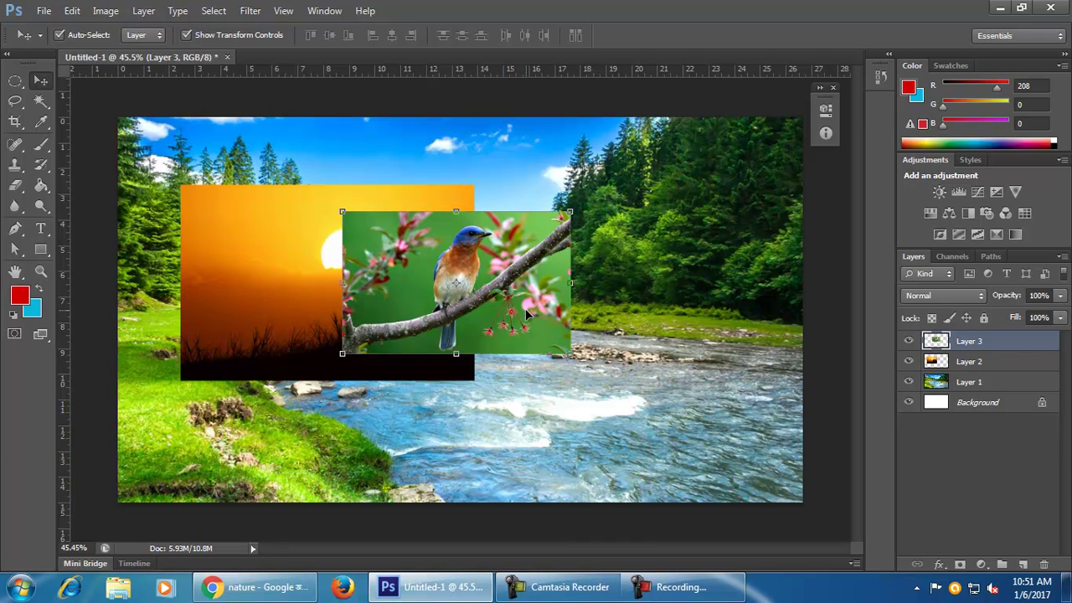
key(ctrl+bracketleft)
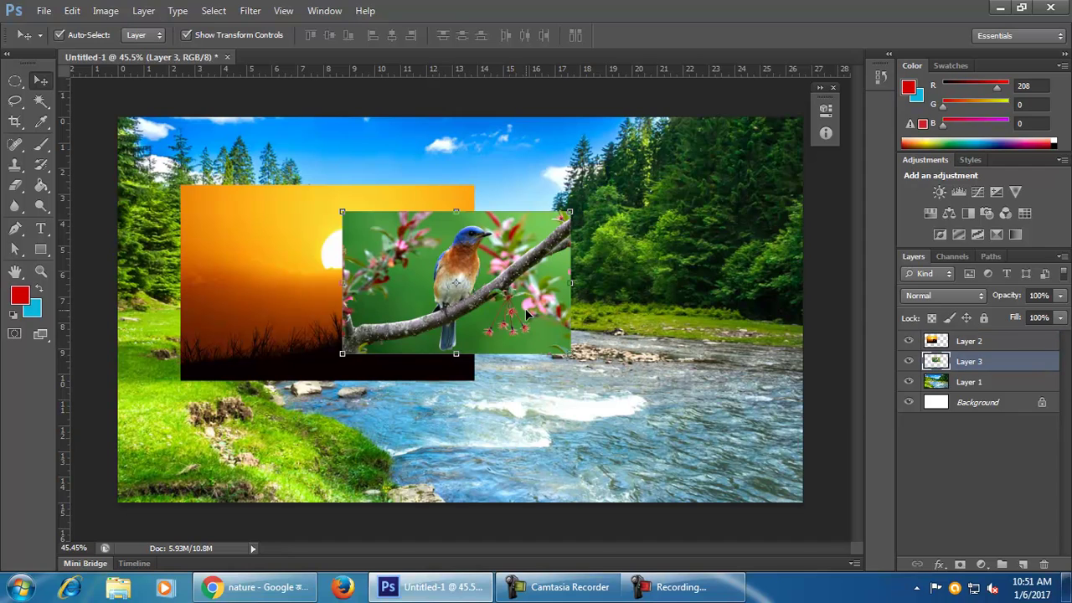
key(ctrl+bracketleft)
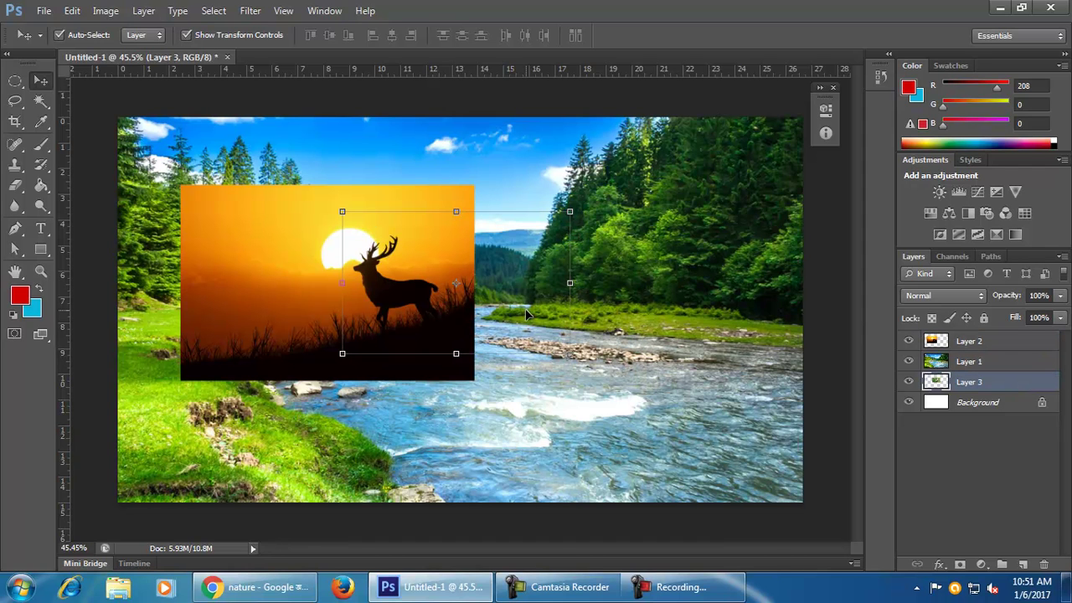
key(ctrl+bracketright)
key(ctrl+bracketright)
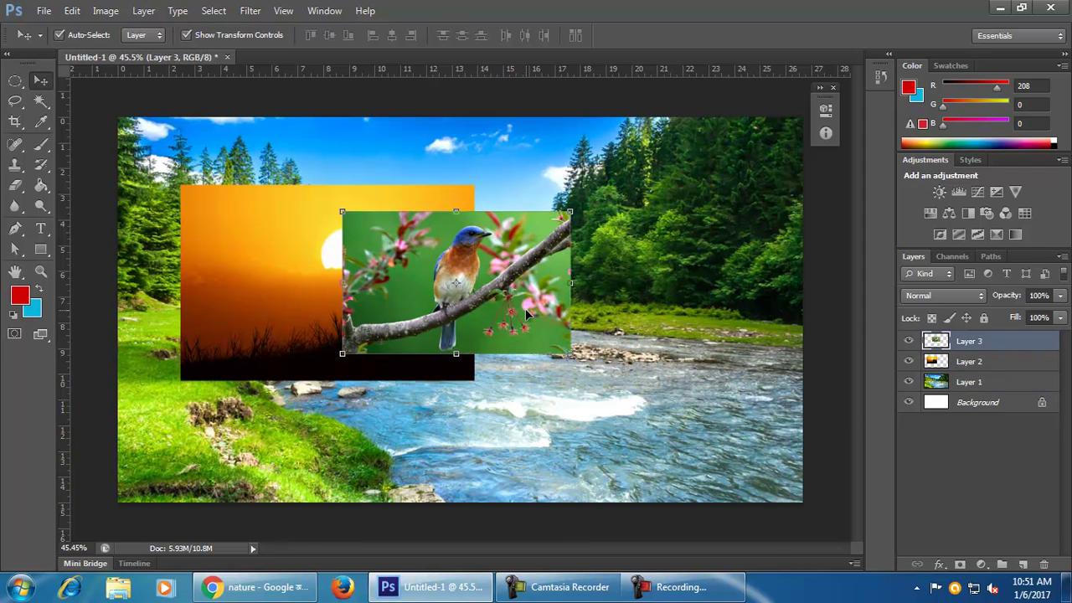
key(ctrl+bracketleft)
key(ctrl+bracketleft)
key(ctrl+bracketright)
key(ctrl+bracketright)
key(ctrl+bracketright)
key(ctrl+bracketleft)
key(ctrl+bracketleft)
key(ctrl+bracketright)
key(ctrl+bracketleft)
key(ctrl+bracketleft)
key(ctrl+bracketright)
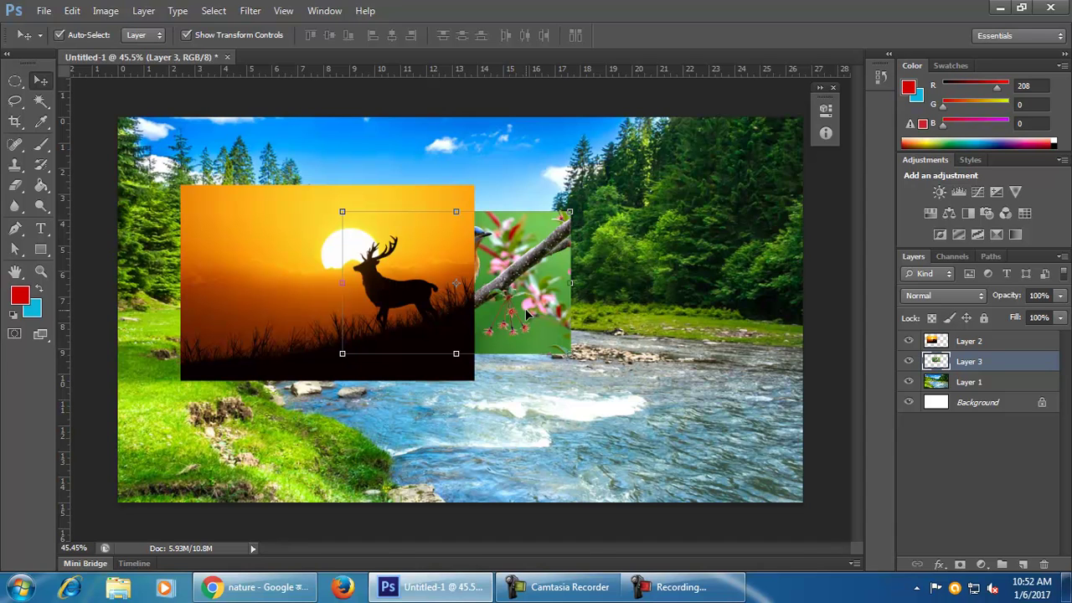
key(ctrl+bracketleft)
key(ctrl+bracketright)
Step: Move the bird image to the right, clear of the deer image, and delete its layer
drag(571, 293, 658, 321)
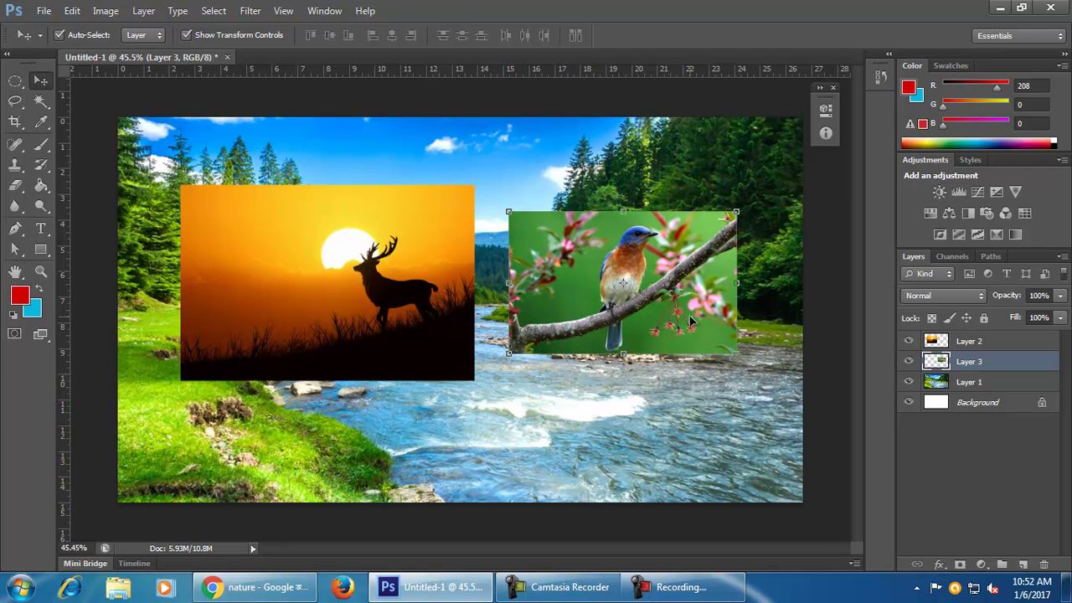
key(Delete)
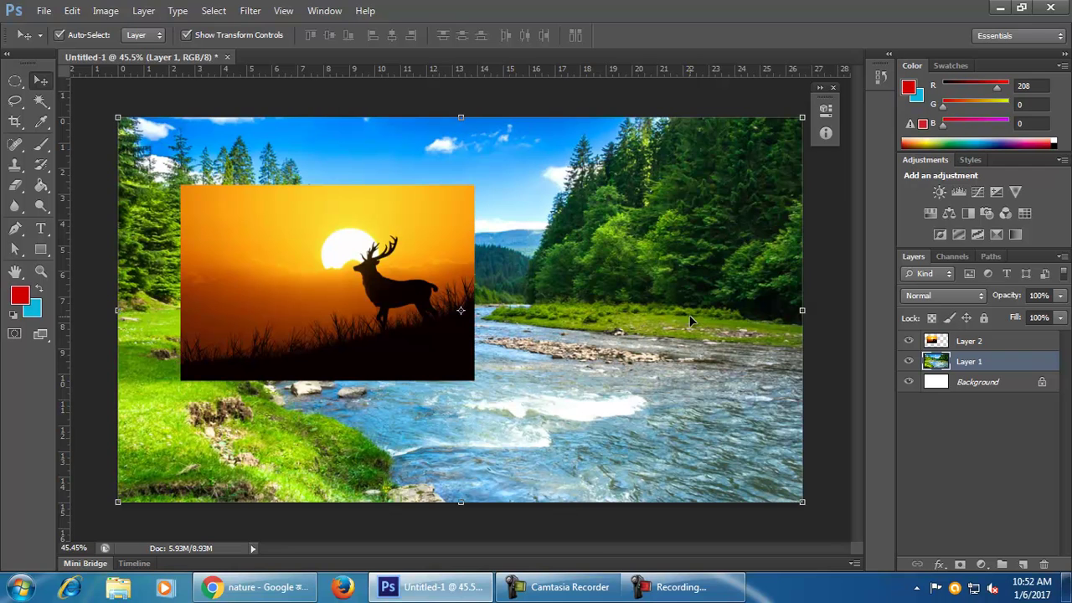
Step: Undo the bird layer's deletion and, with Auto-Select turned off, move the bird image up and to the right
key(ctrl+z)
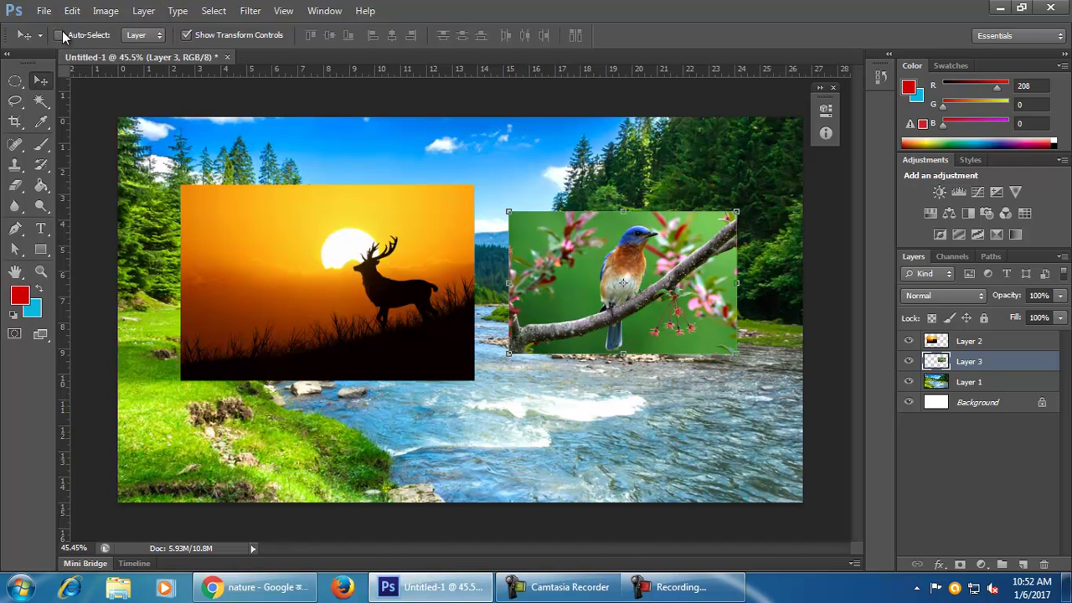
drag(351, 311, 354, 302)
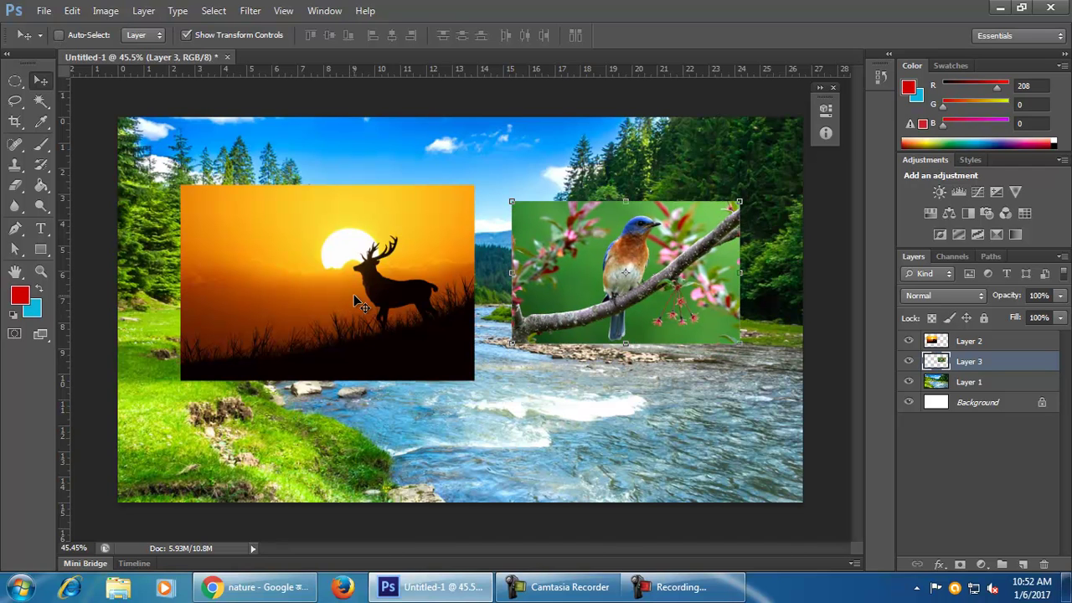
drag(427, 235, 477, 217)
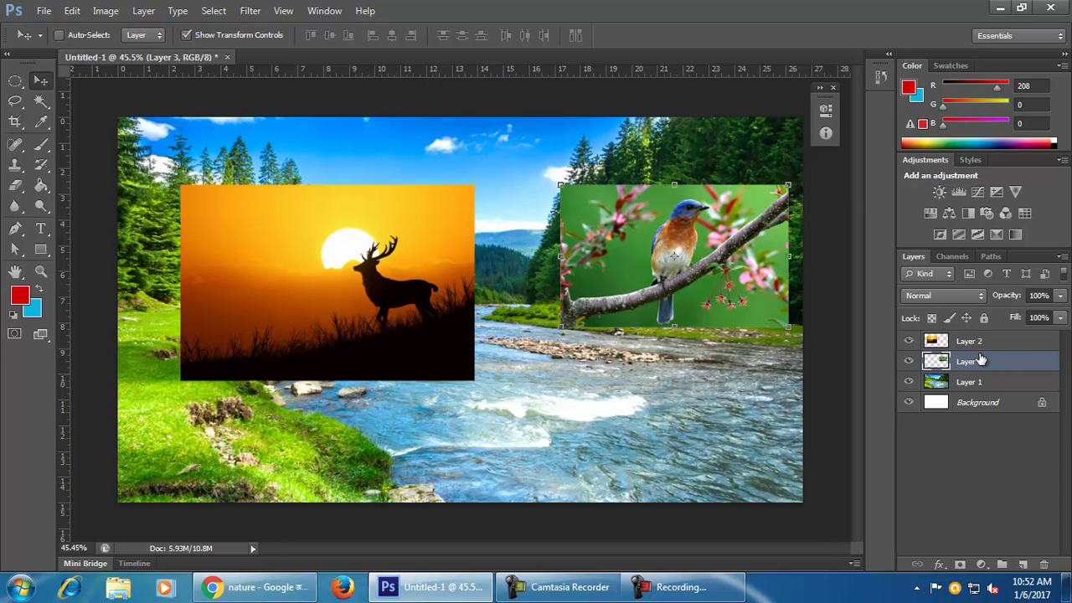
Step: Select Layer 2 and move the deer image up and right, and select Layer 3 and shift the bird image slightly left
click(1005, 343)
drag(311, 276, 340, 248)
click(969, 361)
mouse_move(663, 262)
mouse_down()
mouse_move(657, 279)
mouse_move(643, 260)
mouse_up()
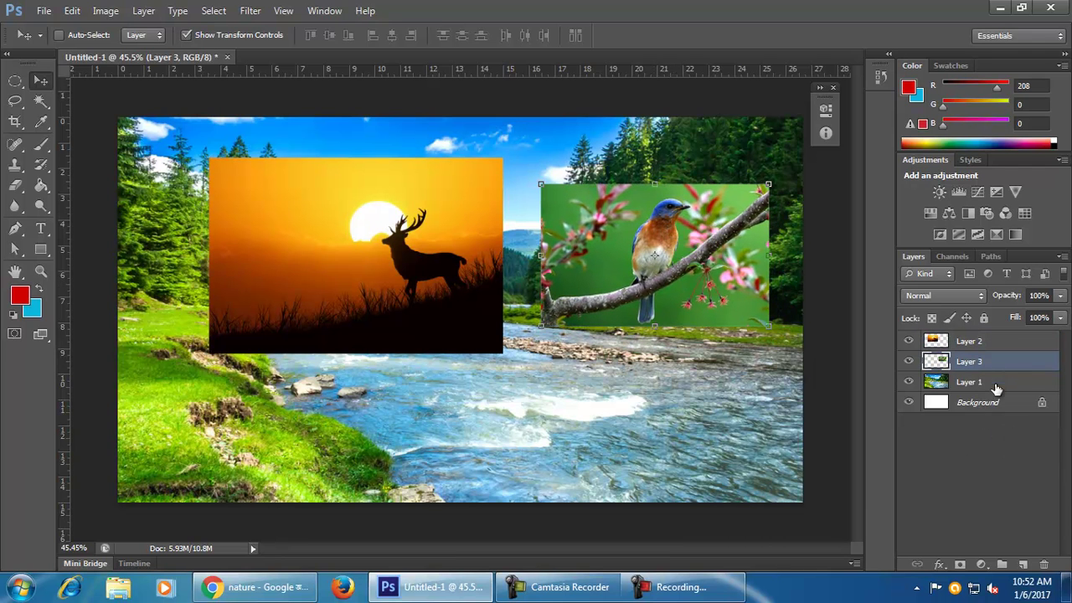
Step: Turn Auto-Select back on and delete the bird image's layer after selecting it directly on the canvas
click(60, 34)
click(375, 260)
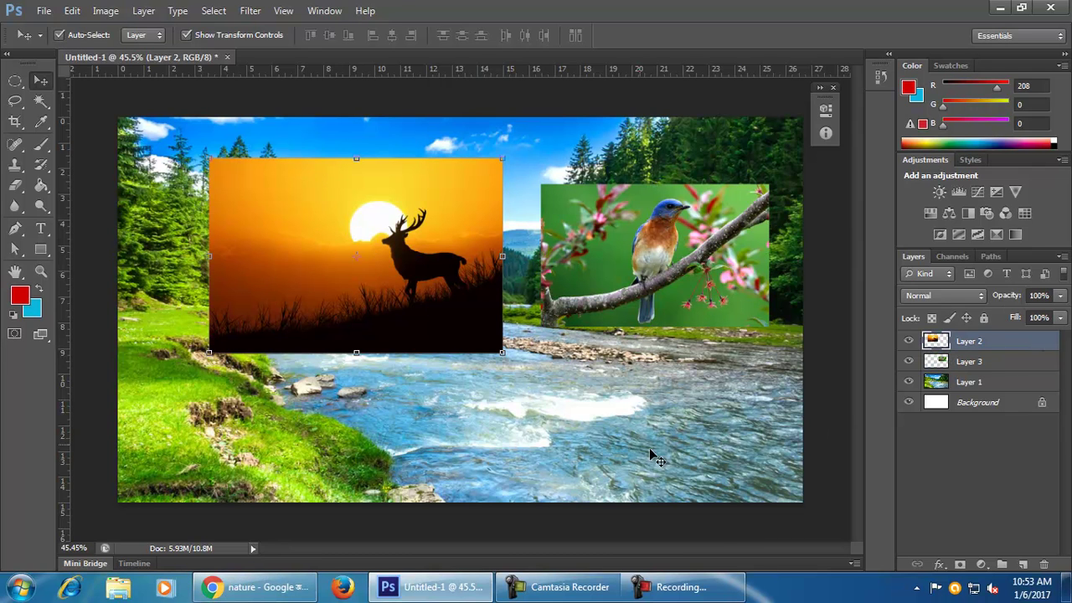
click(662, 316)
key(Delete)
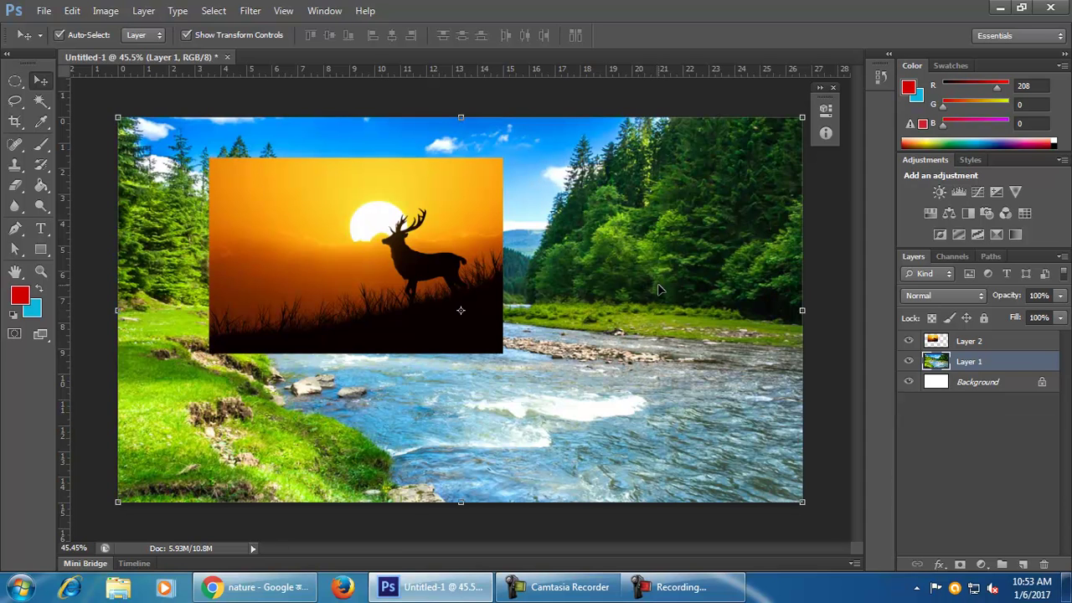
Step: Scale the deer image down to a small picture and place it in the upper left of the river photo
drag(360, 270, 365, 324)
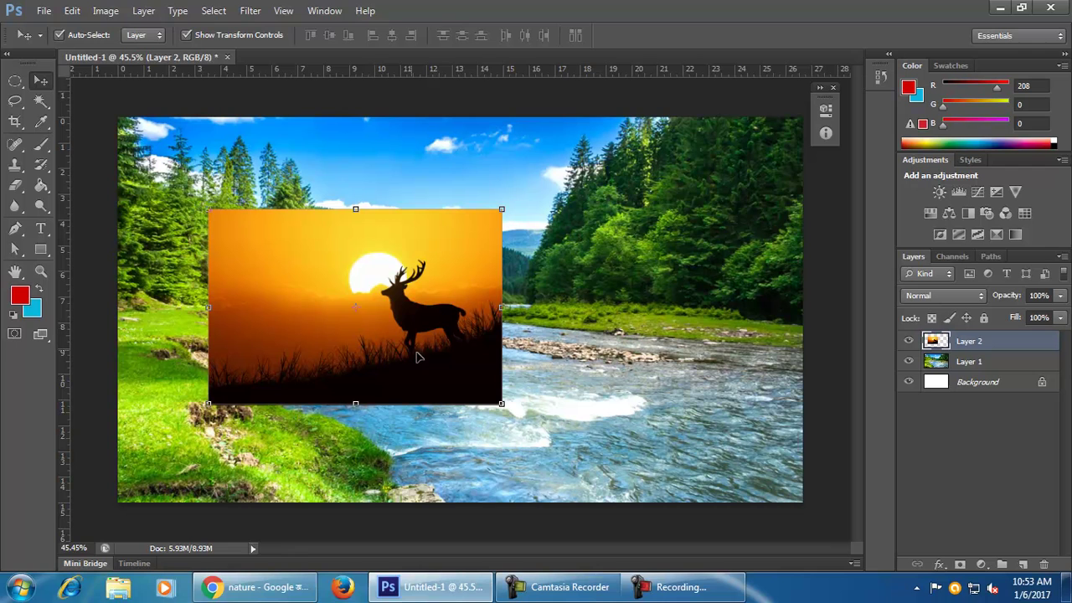
drag(501, 403, 285, 223)
click(788, 34)
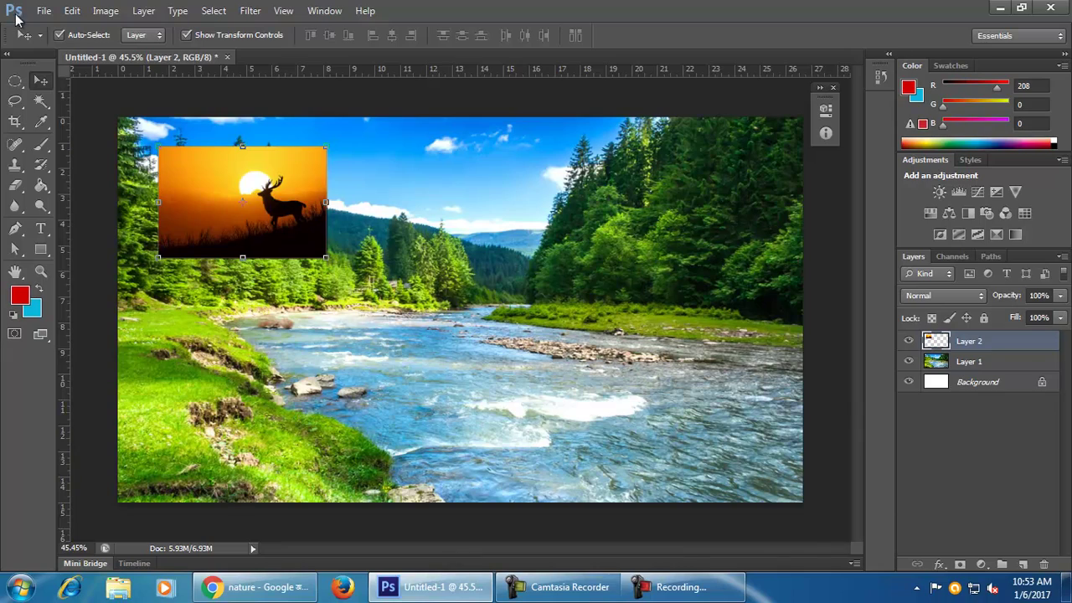
click(290, 596)
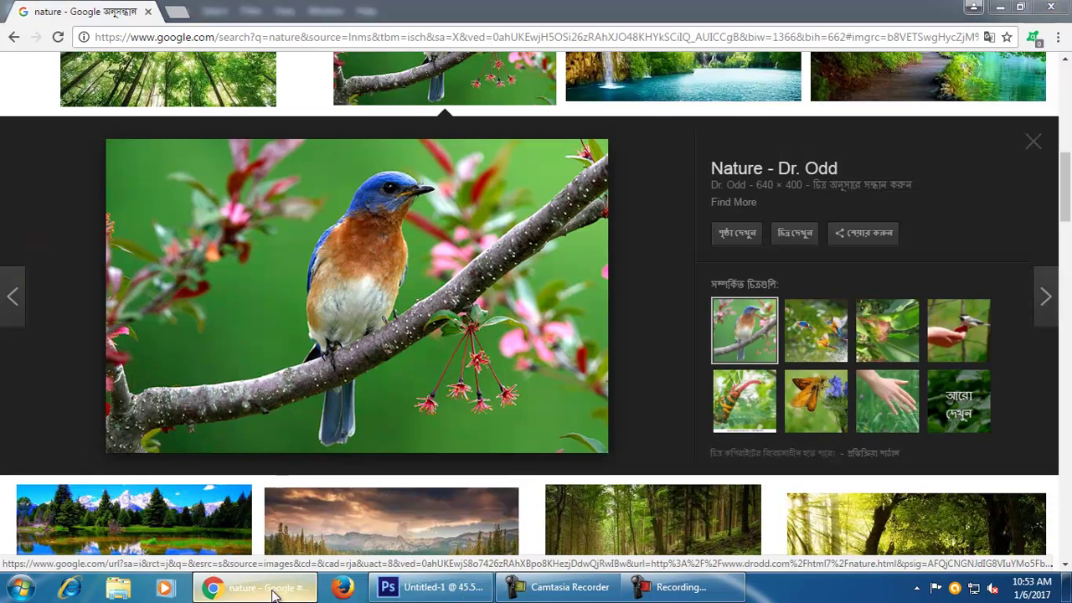
click(275, 586)
click(475, 348)
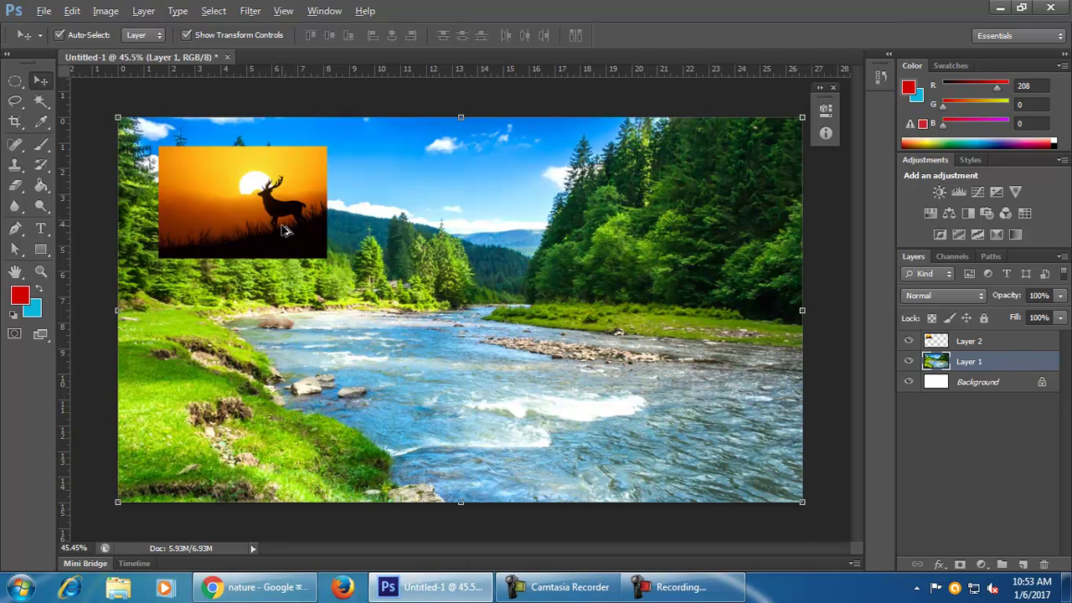
Step: Duplicate the small deer image five times on the canvas, arranging the pictures in two rows of three
drag(290, 226, 446, 219)
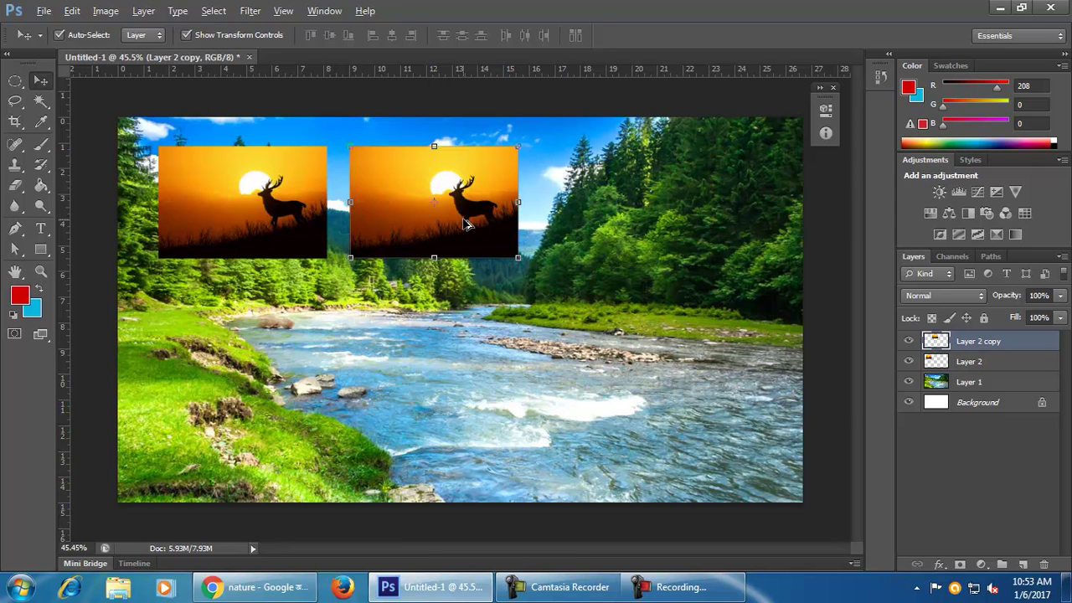
drag(467, 224, 426, 401)
drag(426, 400, 214, 403)
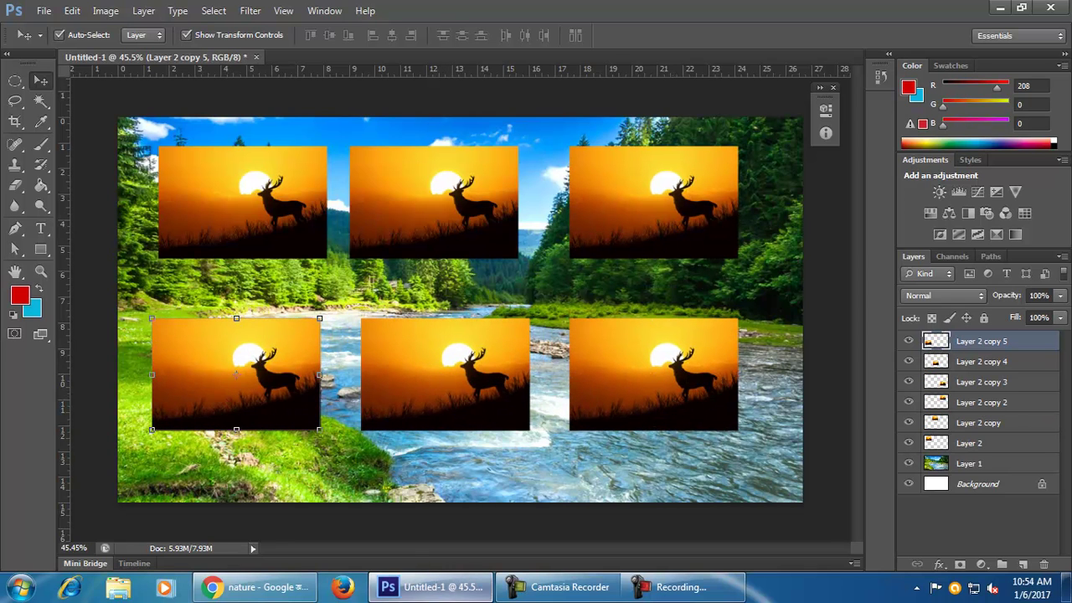
Step: Add Layer 2 copy 4 and Layer 2 copy 3 to the selection of Layer 2 copy 5
mouse_move(445, 591)
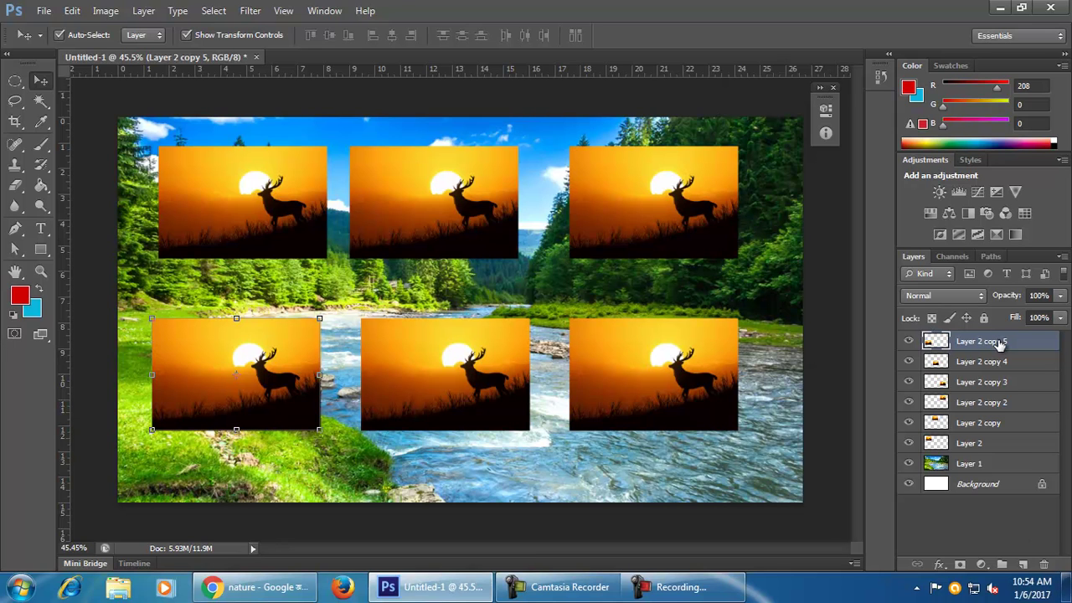
ctrl+click(1030, 362)
ctrl+click(1032, 390)
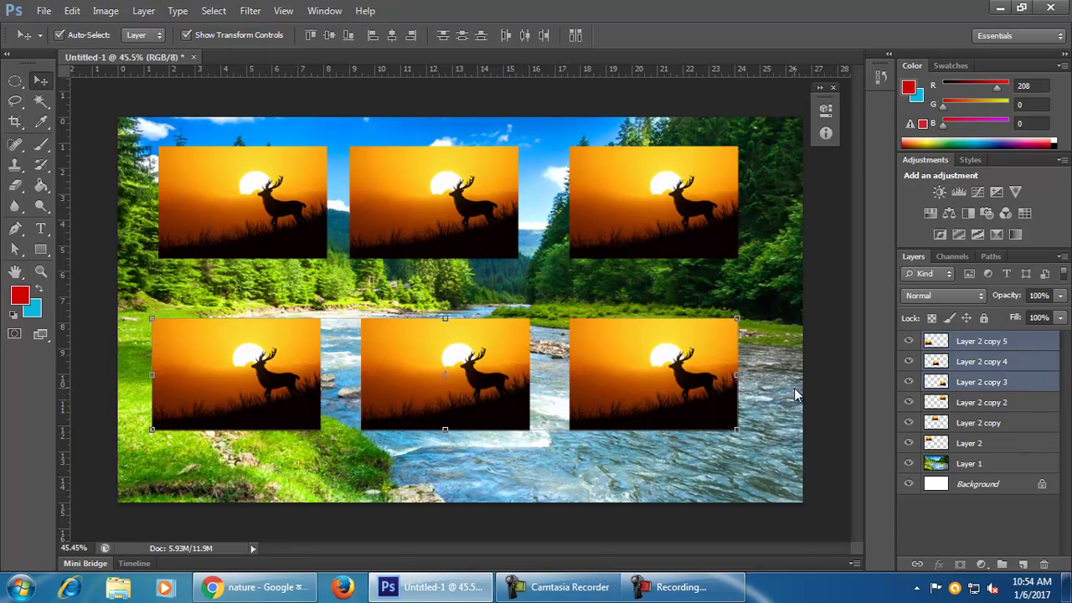
Step: Select the deer layers one at a time, from Layer 2 copy 5 down to Layer 2 copy 2
click(981, 345)
click(986, 362)
click(990, 383)
click(988, 401)
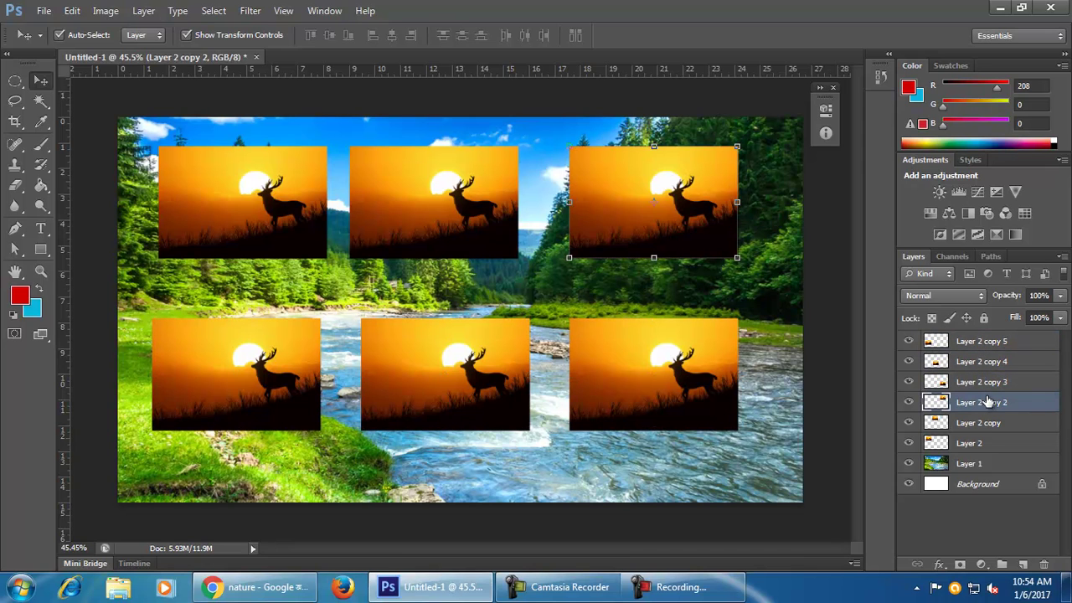
Step: Select all six deer layers together, from Layer 2 copy 5 through Layer 2
click(1017, 343)
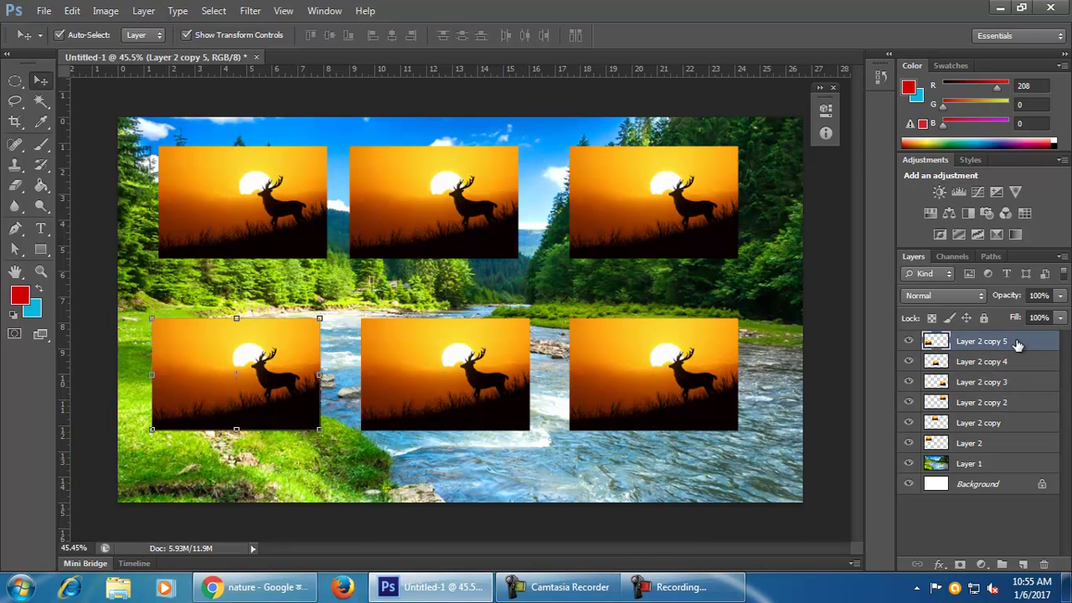
shift+click(1018, 363)
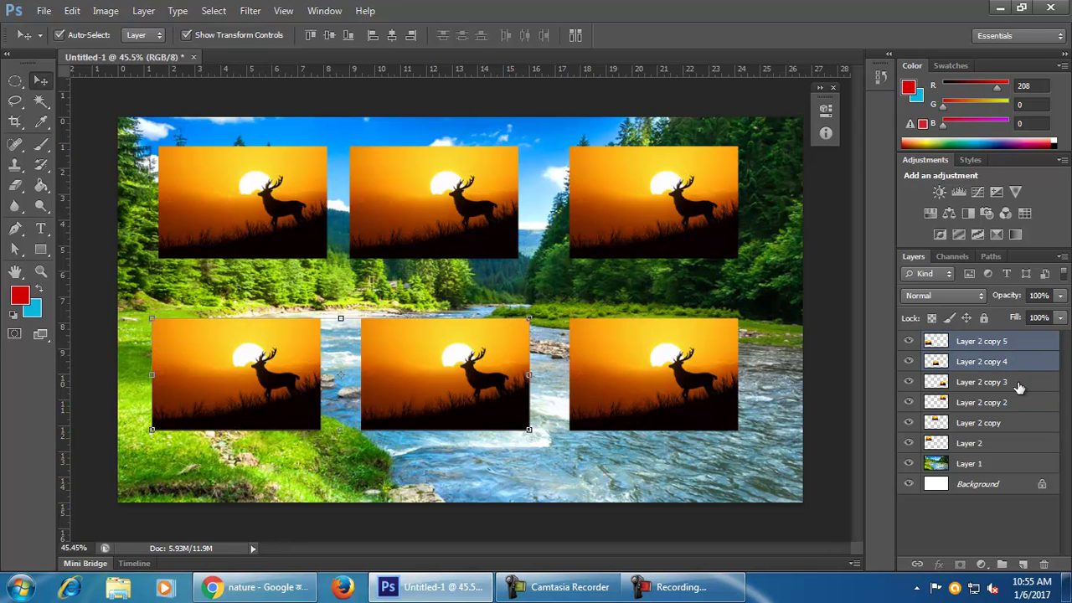
shift+click(1018, 384)
shift+click(1013, 404)
shift+click(1011, 424)
shift+click(1009, 444)
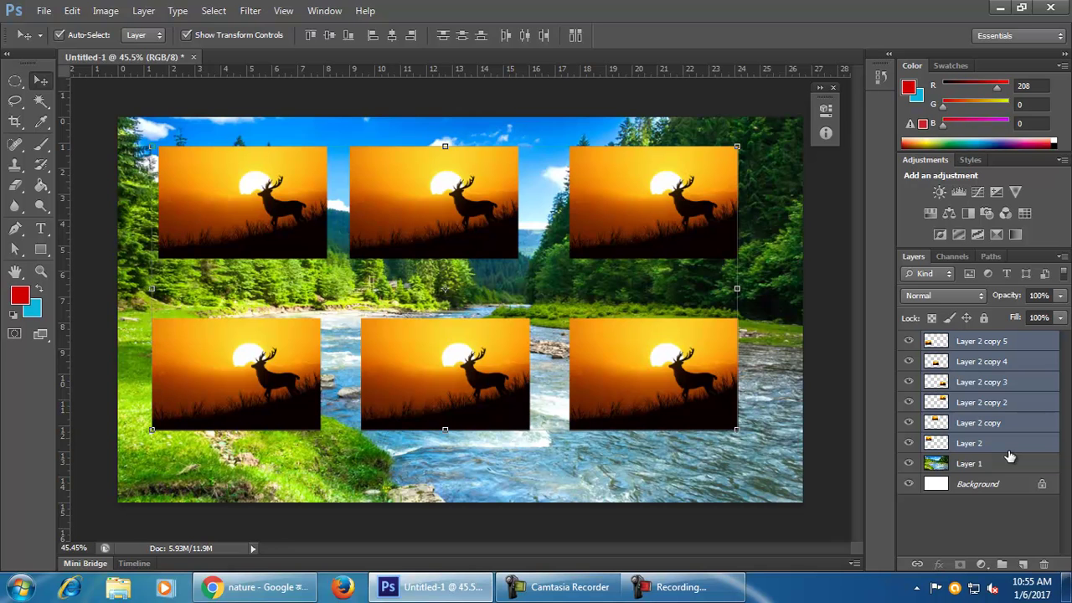
Step: Scale the six selected deer images together to about 64% width and 55% height, and move them up and right
drag(776, 409, 530, 308)
key(ctrl+t)
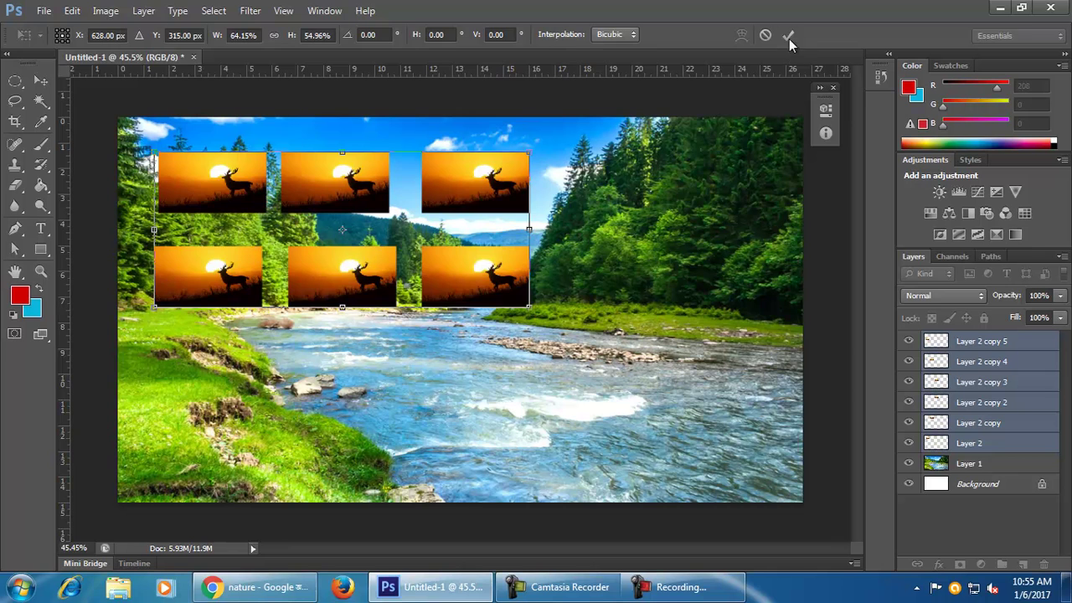
click(788, 35)
drag(490, 269, 608, 249)
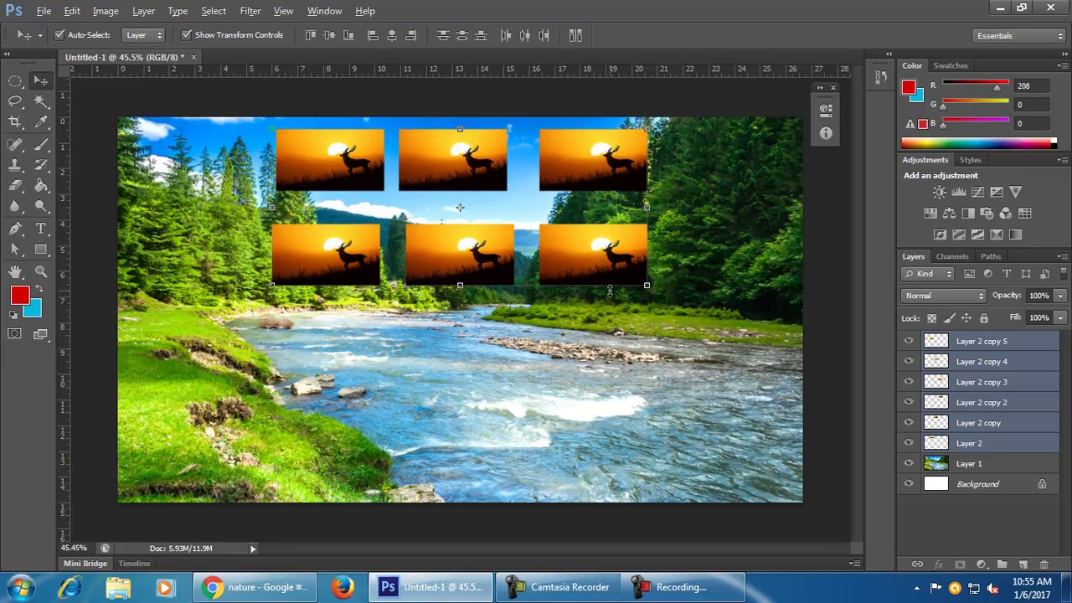
Step: Duplicate all six selected deer images below the originals, and undo the duplication
drag(610, 290, 618, 462)
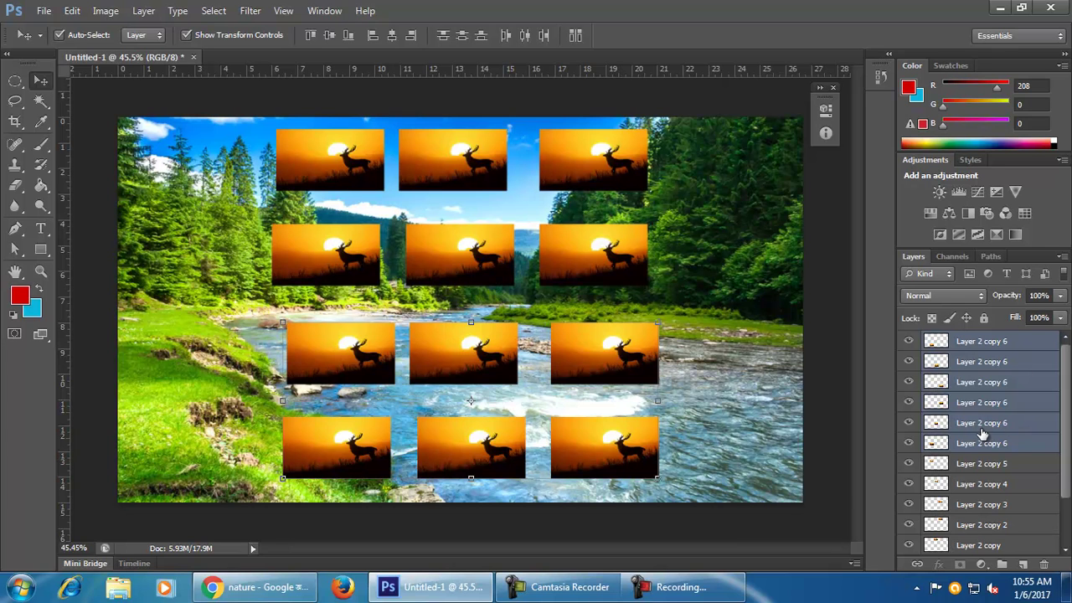
key(ctrl+z)
Step: Move the six selected deer images down toward the middle of the canvas, and switch the selection to the river layer
drag(624, 268, 626, 332)
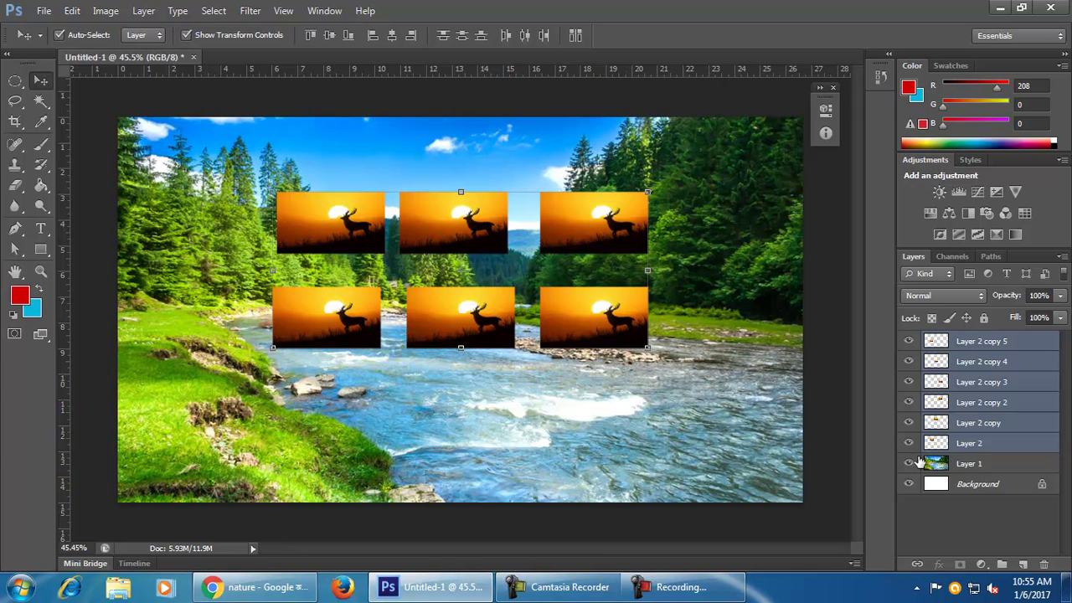
click(729, 398)
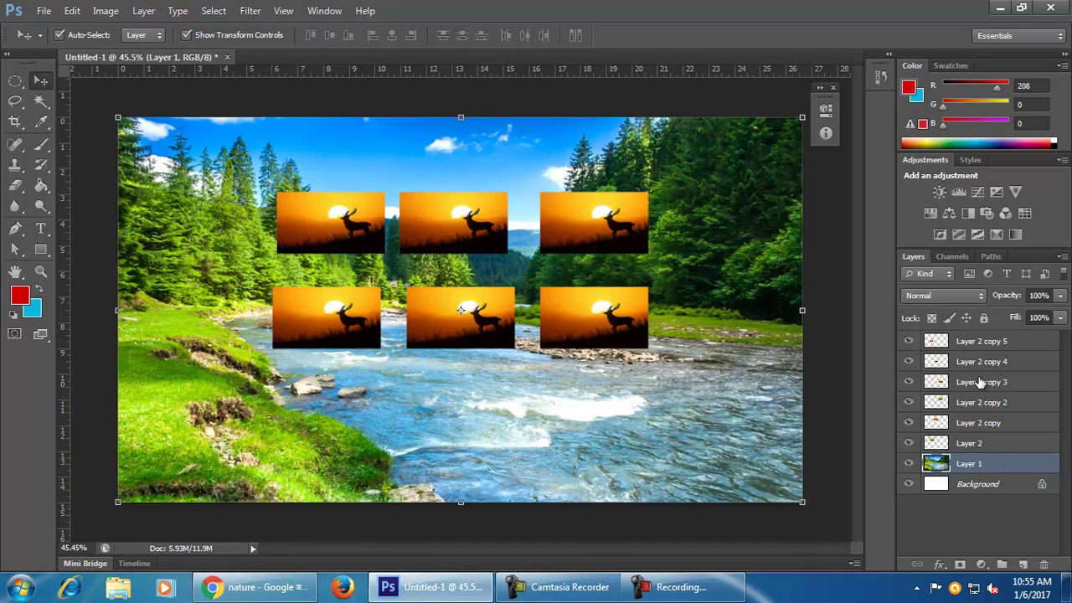
Step: Group the layers from Layer 2 copy 5 through Layer 2, and expand and collapse the group to view its contents
click(997, 348)
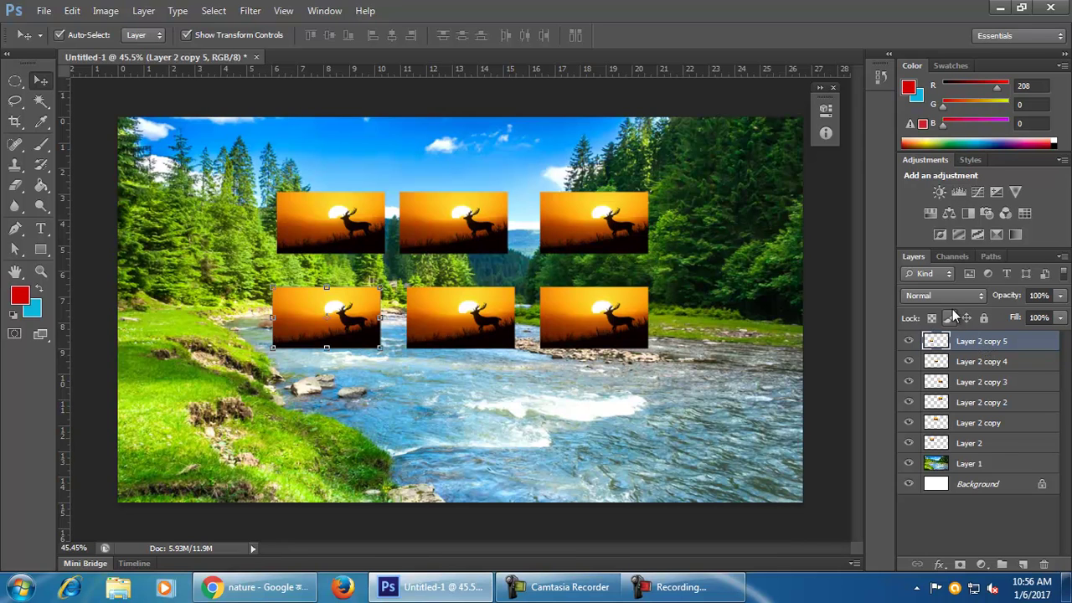
shift+click(1013, 449)
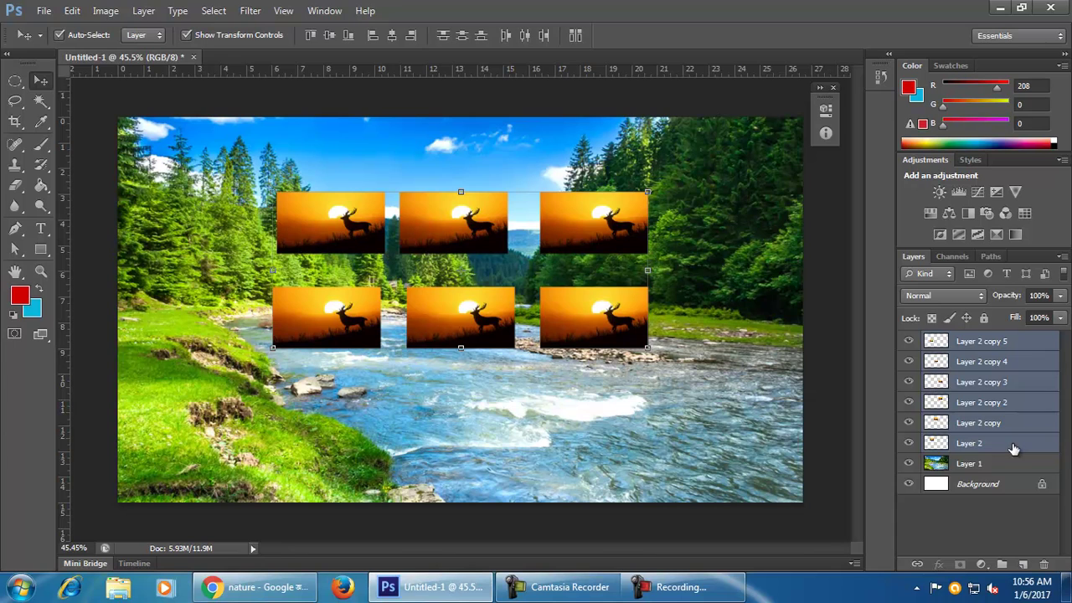
key(ctrl+g)
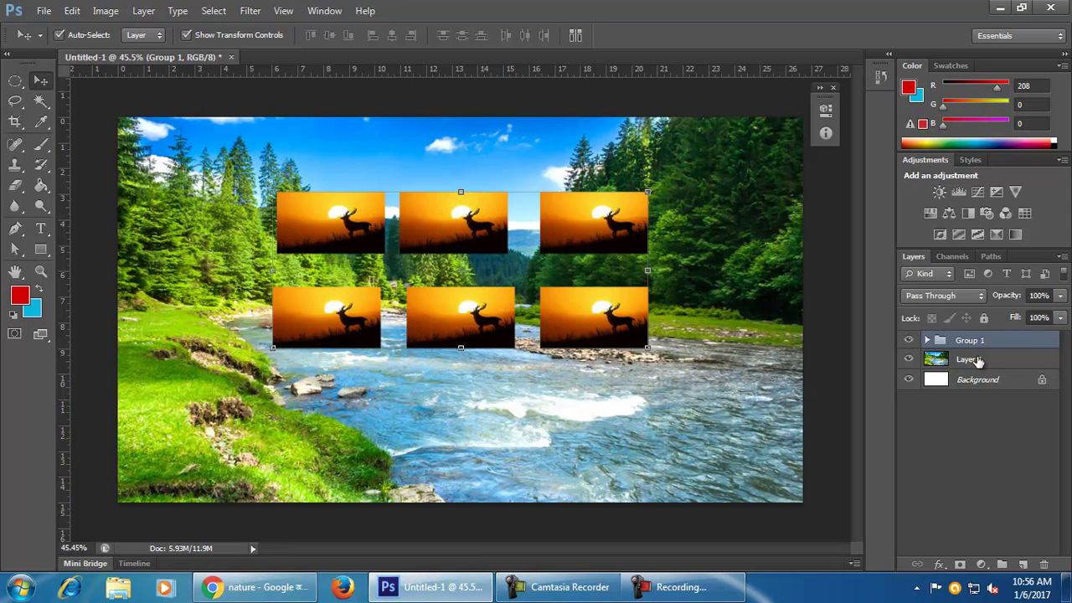
click(927, 341)
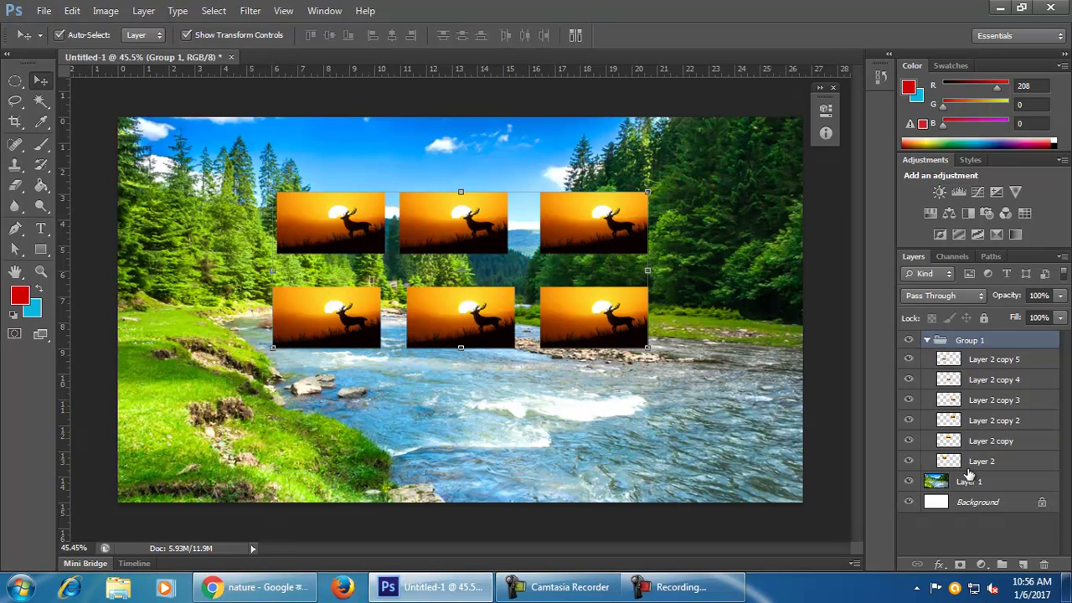
click(927, 340)
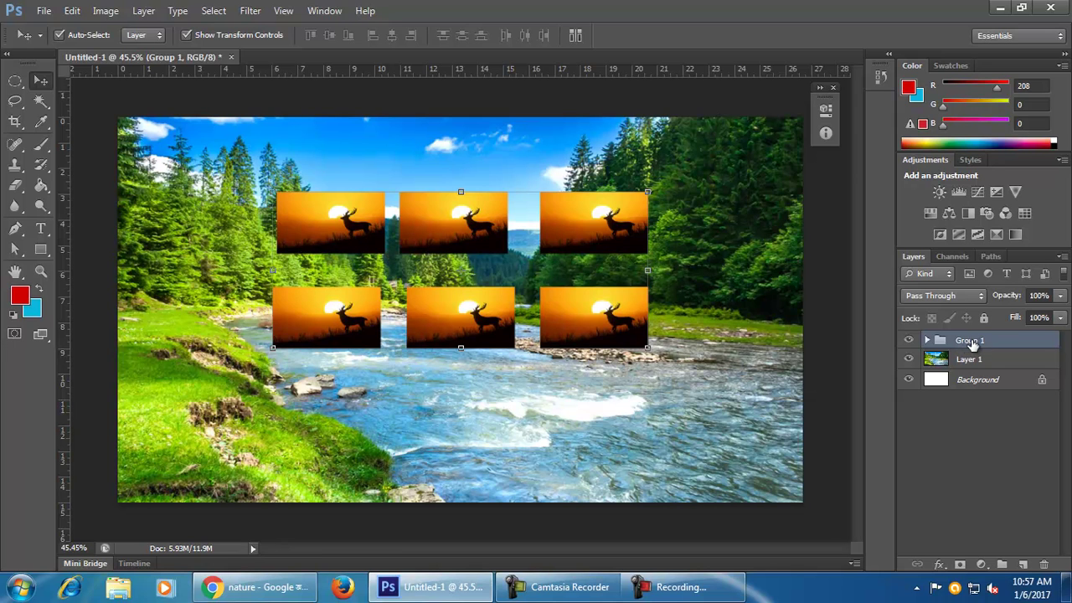
Step: Rename the new layer group as Photo and clear the layer selection
double_click(970, 341)
key(BackSpace)
text(Photo)
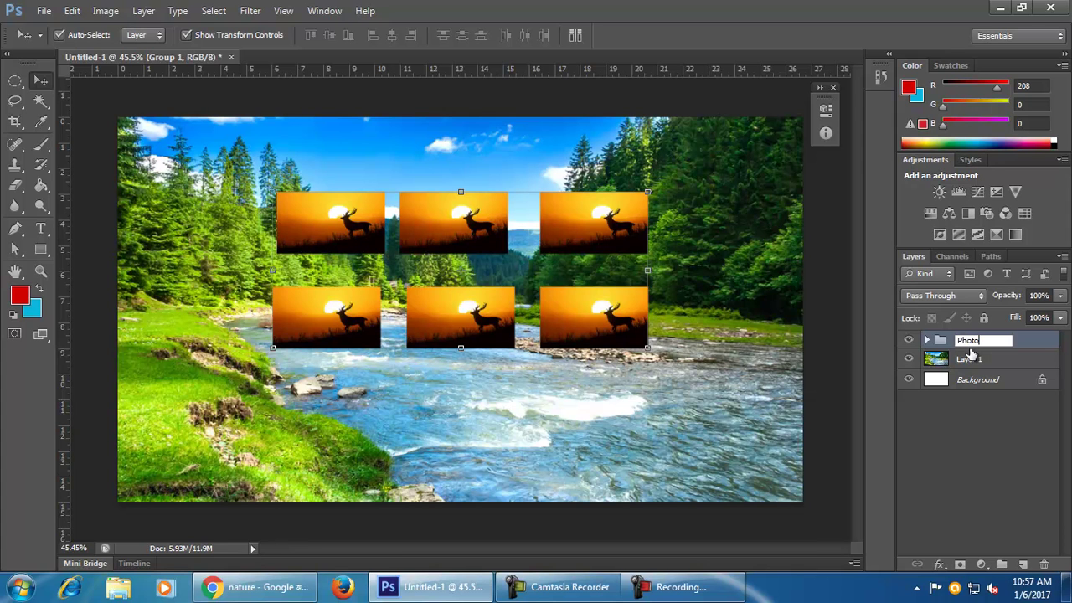
key(Return)
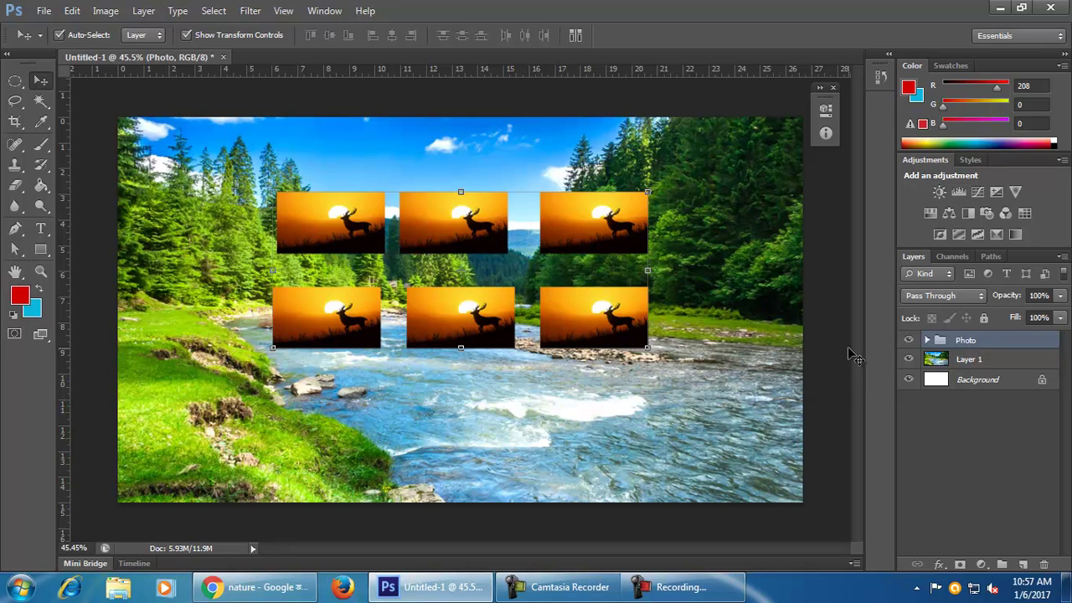
click(832, 447)
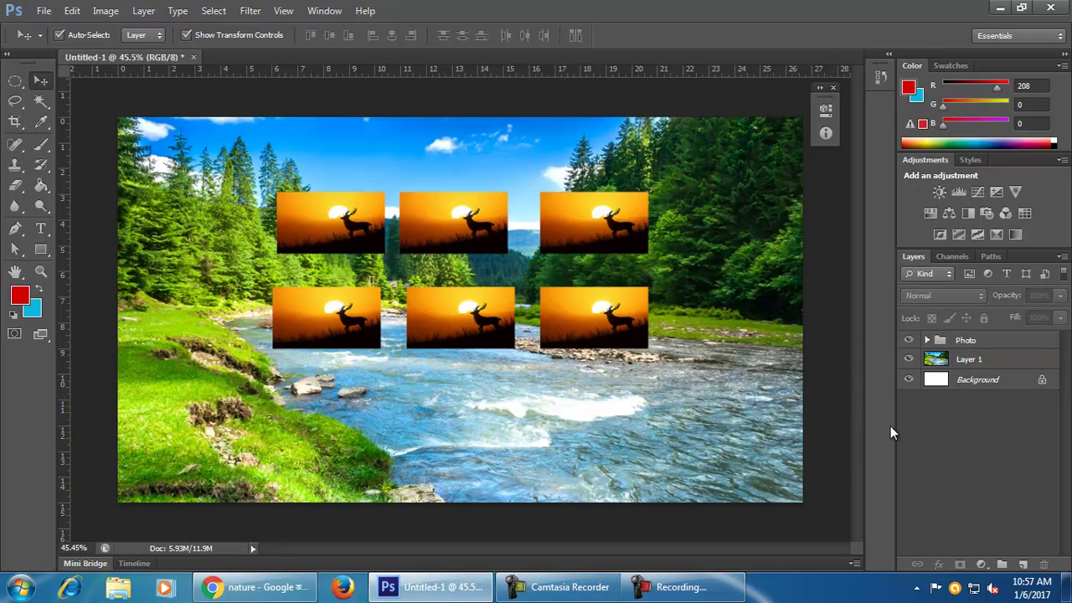
Step: Select individual deer images of the Photo group on the canvas, collapsing the group again after each selection
click(1005, 348)
click(612, 329)
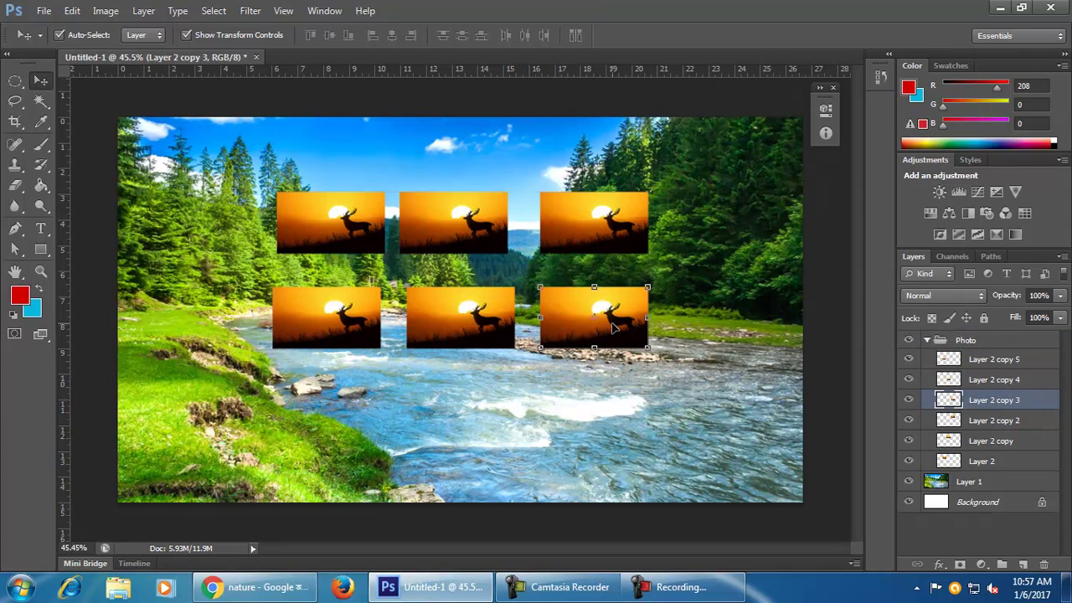
mouse_move(612, 328)
mouse_down()
mouse_move(612, 316)
mouse_move(603, 329)
mouse_move(615, 333)
mouse_up()
click(927, 340)
click(375, 322)
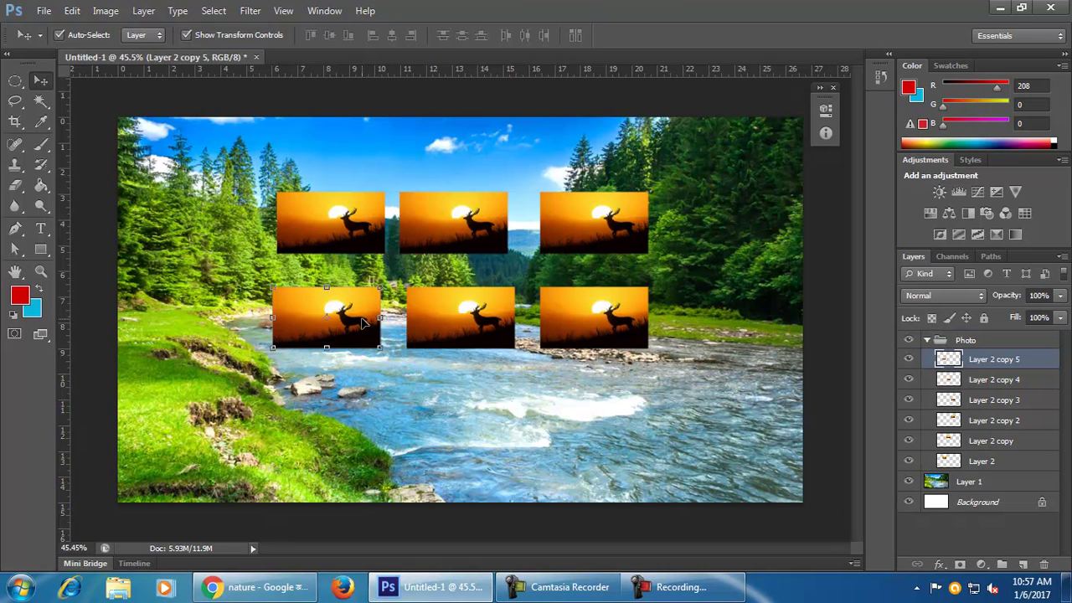
click(926, 340)
click(443, 240)
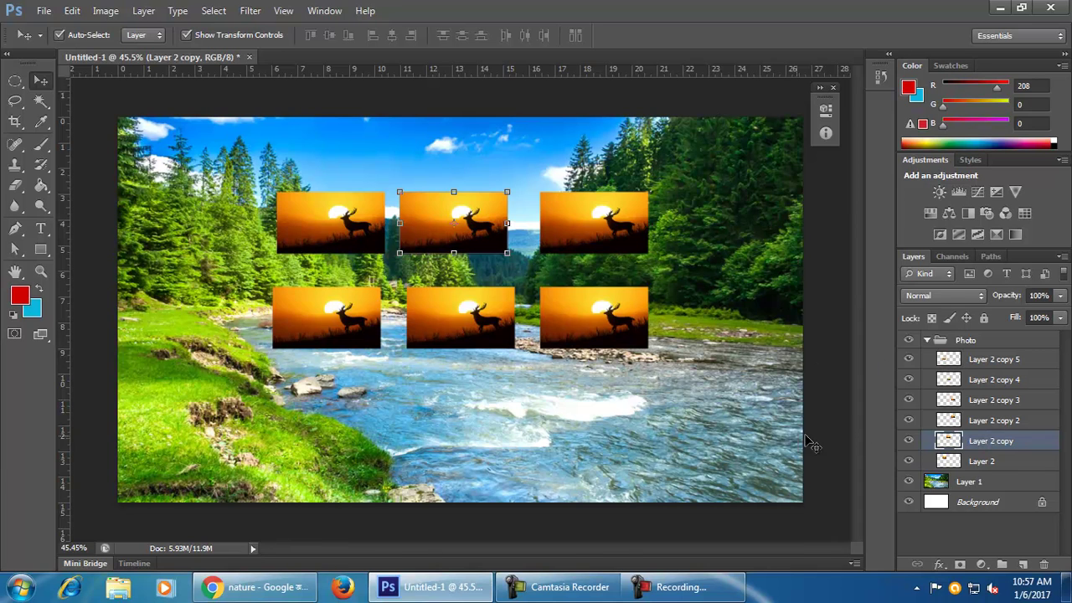
click(927, 340)
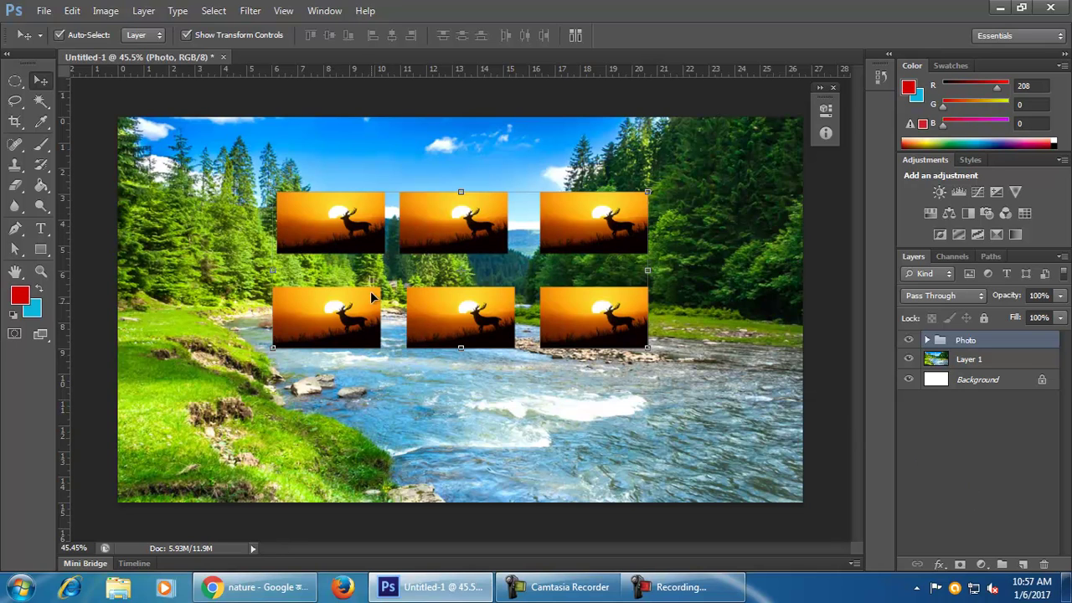
Step: Turn off Auto-Select, select the Photo group, and move all six deer images together slightly down and toward the canvas's left side
click(360, 227)
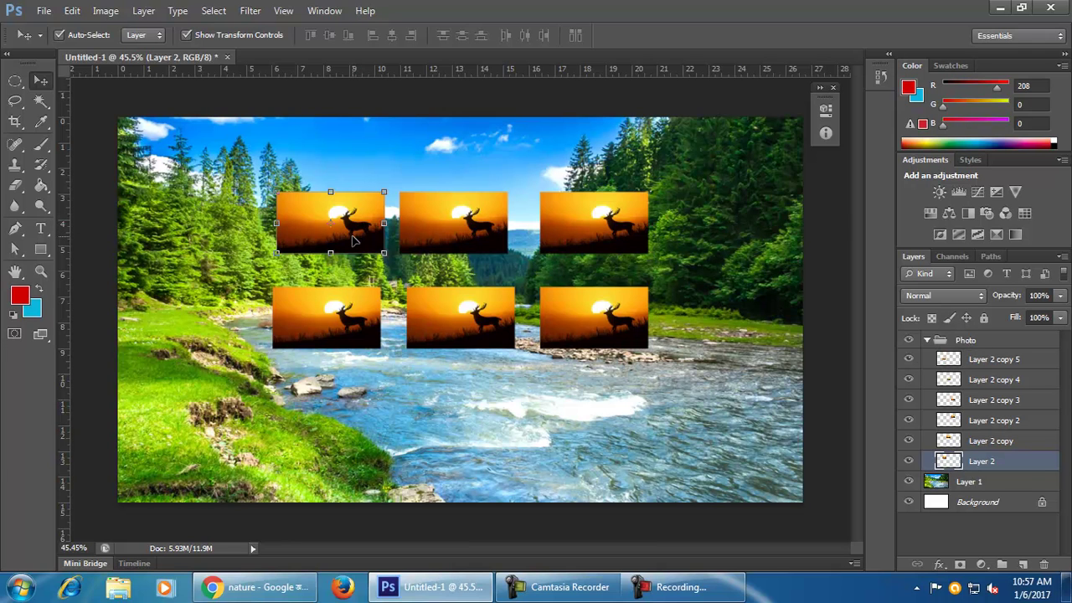
click(59, 35)
click(941, 342)
click(926, 340)
drag(617, 317, 595, 323)
click(926, 340)
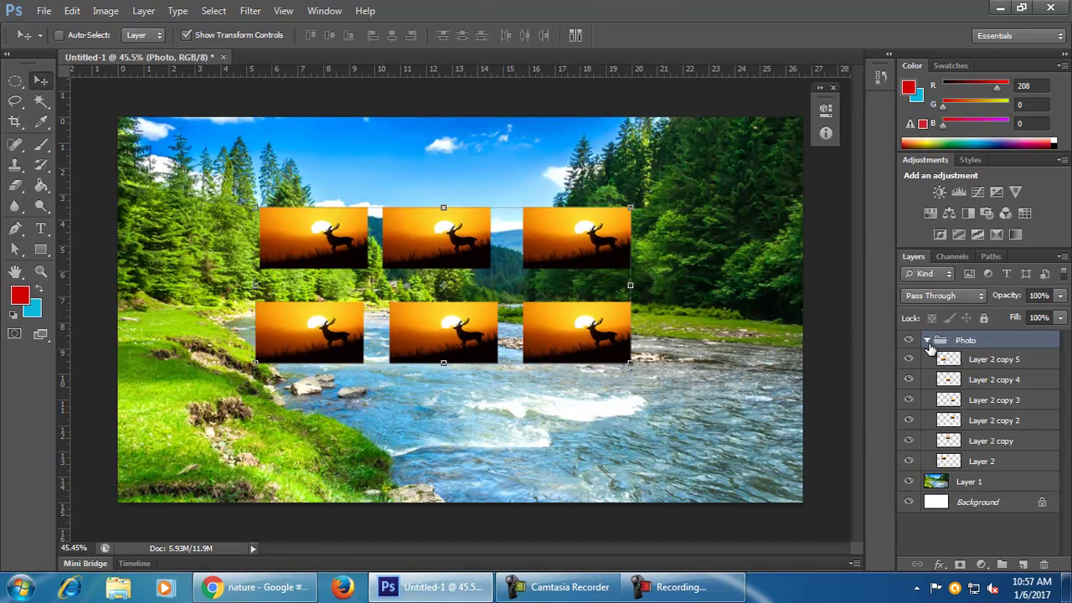
Step: Turn Auto-Select back on, select Layer 2 copy 5, and set Auto-Select to Group
click(58, 36)
click(962, 360)
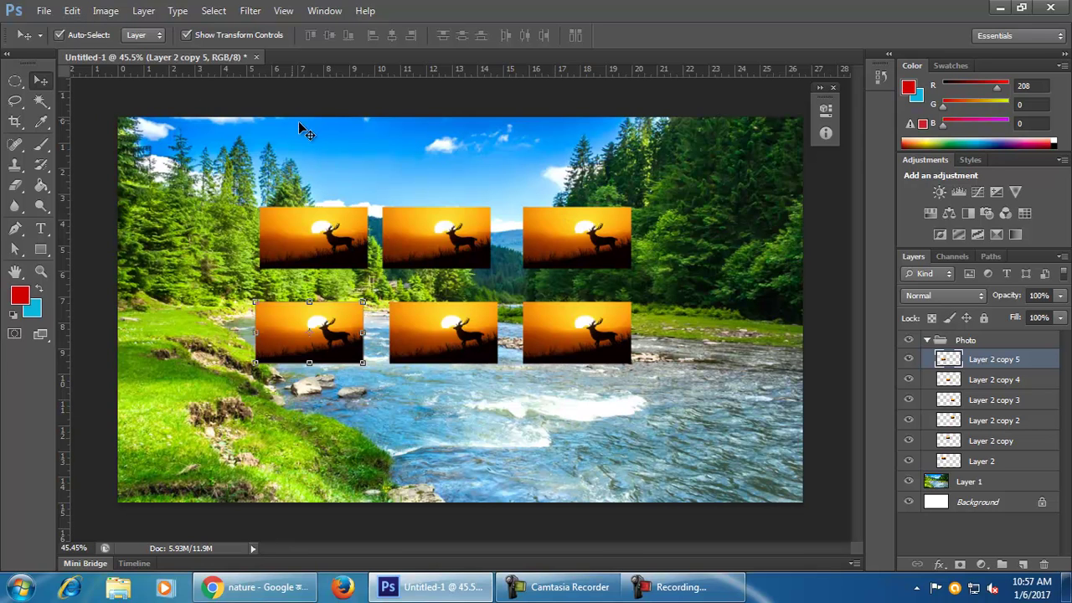
click(159, 35)
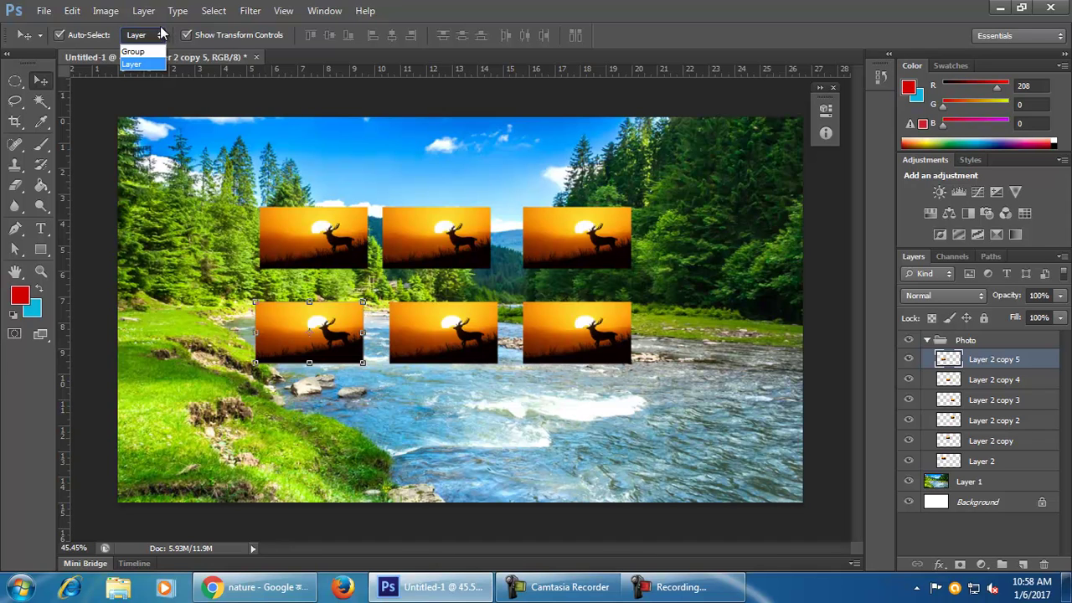
click(151, 71)
click(154, 37)
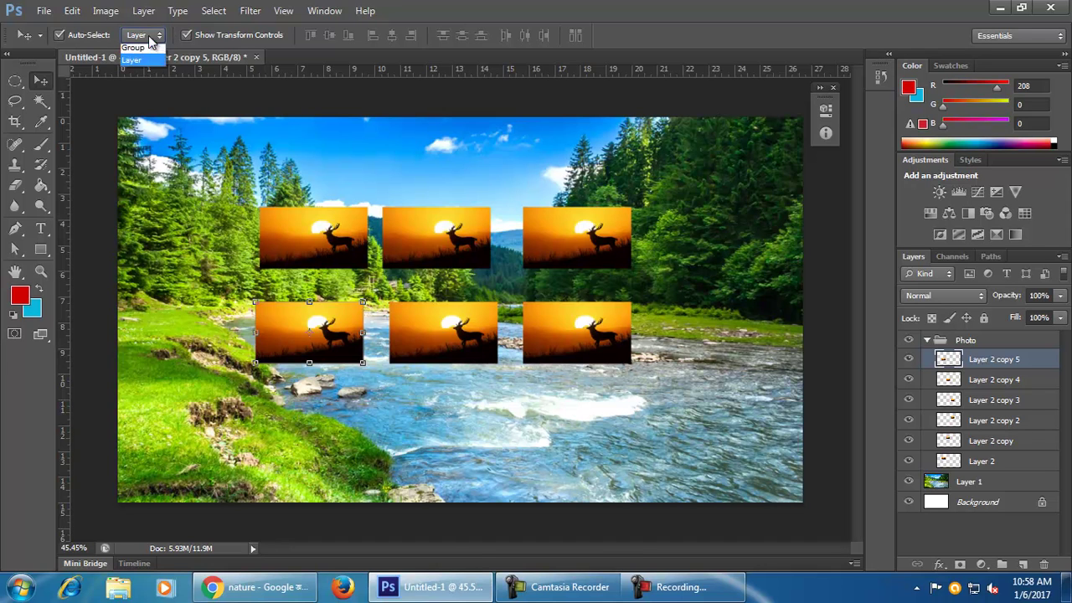
click(153, 54)
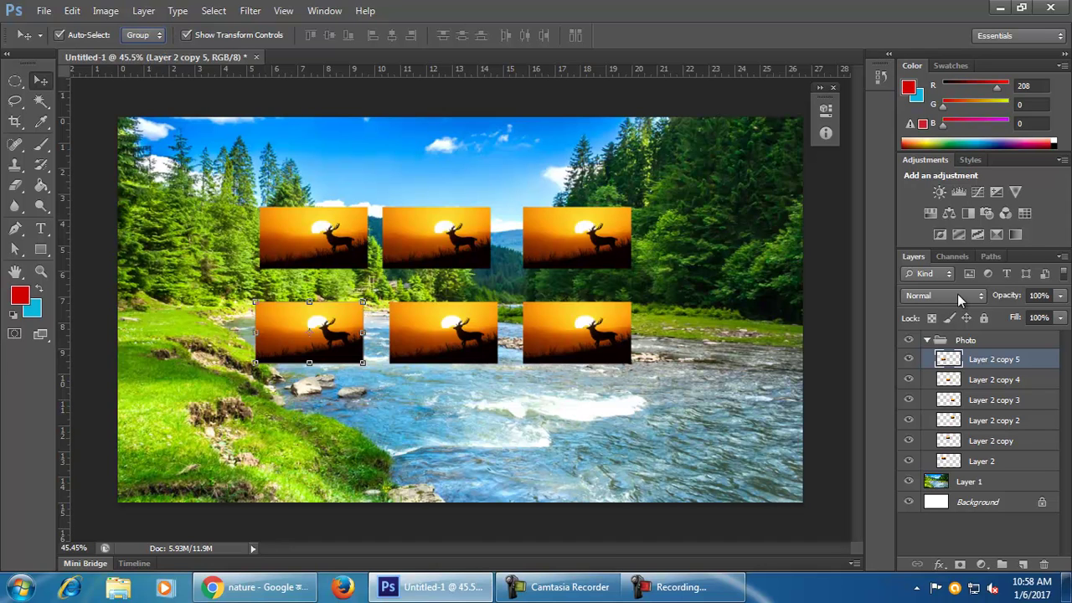
Step: Collapse the Photo group and move it as a whole to the lower-right area of the canvas
click(926, 340)
drag(569, 341, 620, 353)
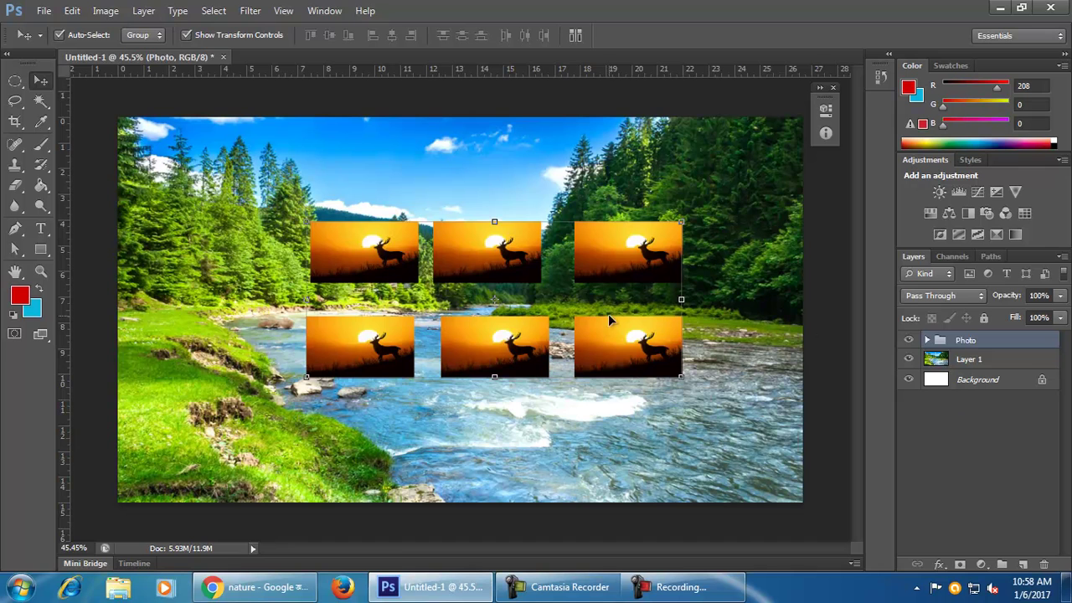
drag(631, 358, 728, 463)
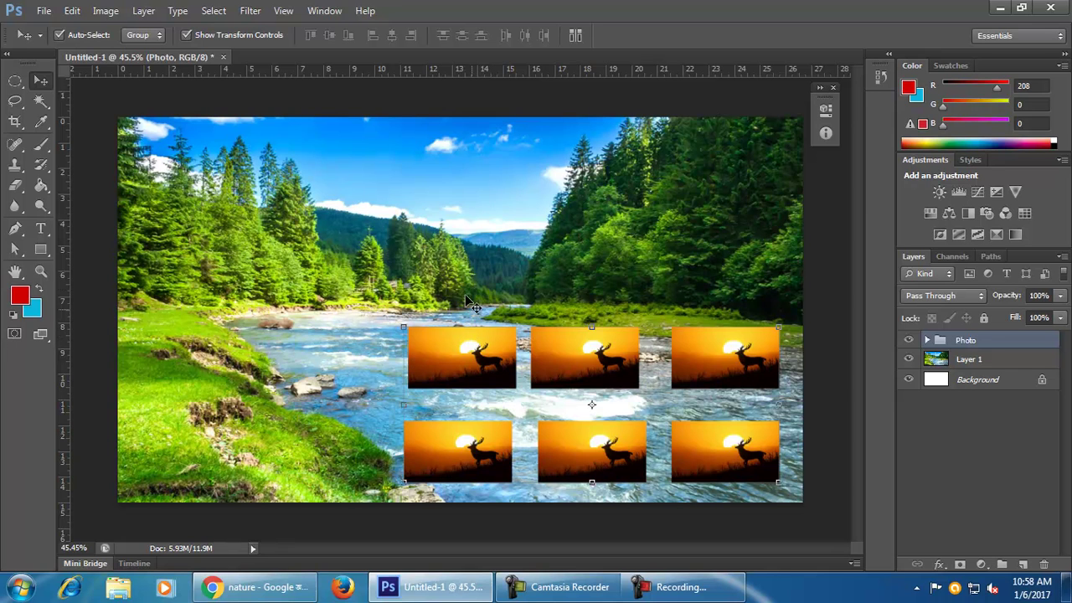
Step: Switch Auto-Select to Layer, move the group's upper-left deer image up on its own, and undo that move
click(145, 34)
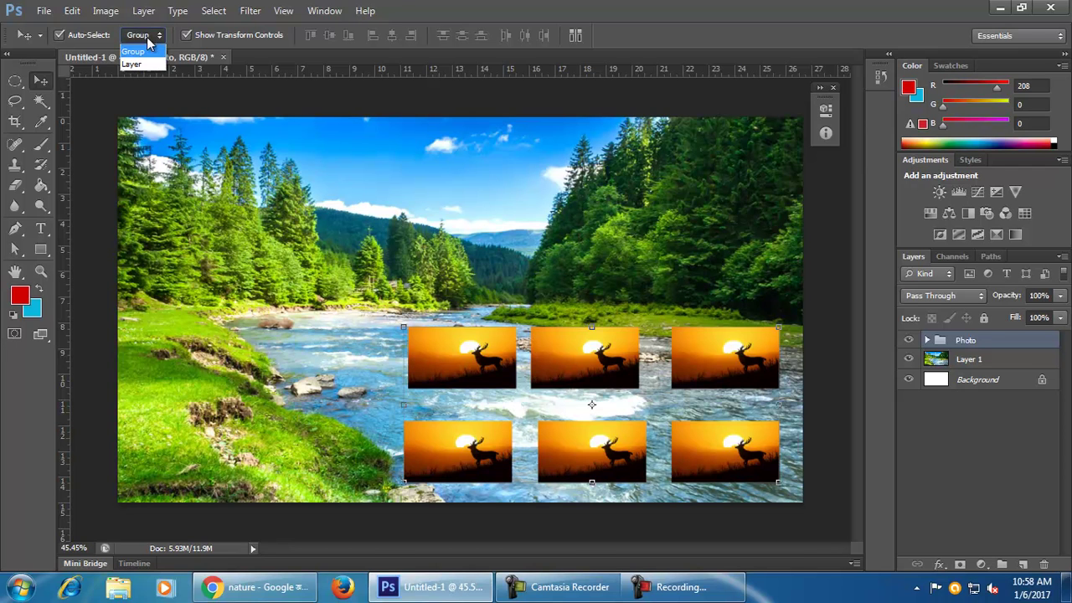
click(154, 66)
click(385, 299)
drag(477, 382, 474, 352)
click(379, 368)
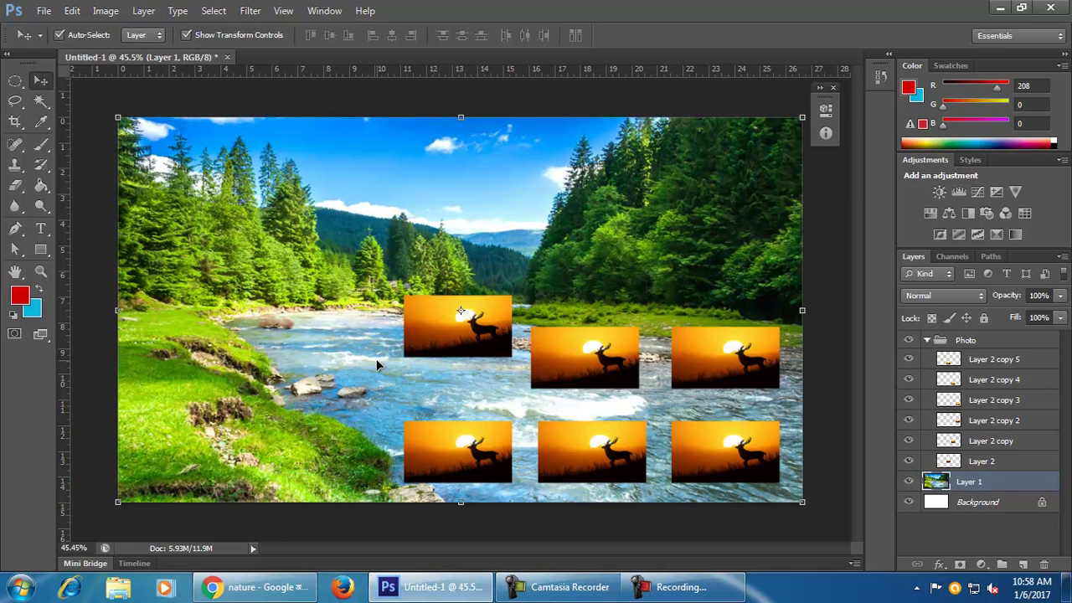
key(ctrl+z)
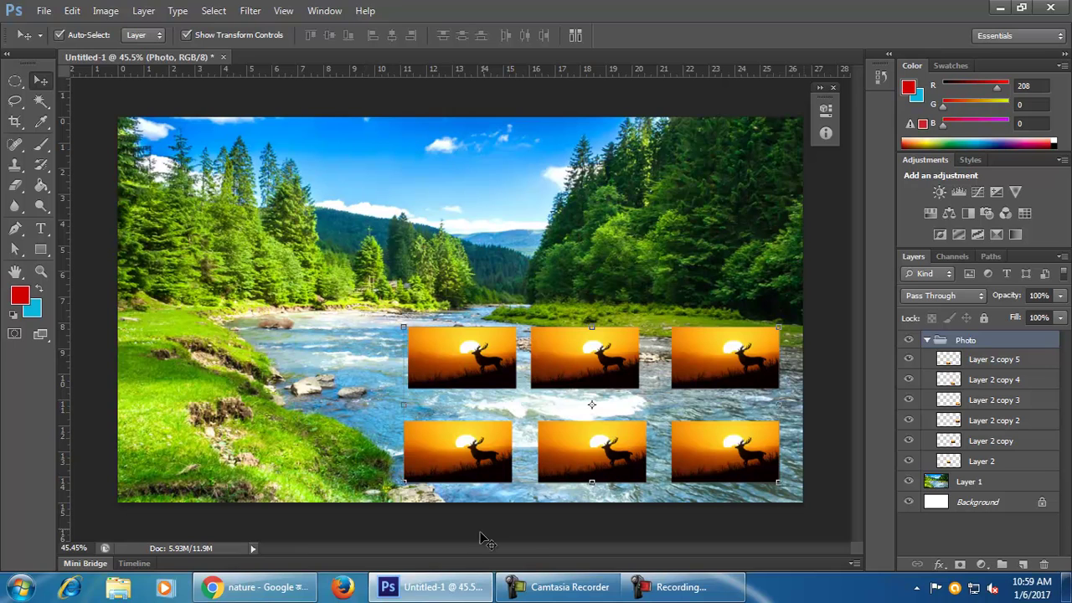
Step: Collapse and duplicate the Photo group, then try moving a single deer image from the copy and undo it
click(927, 340)
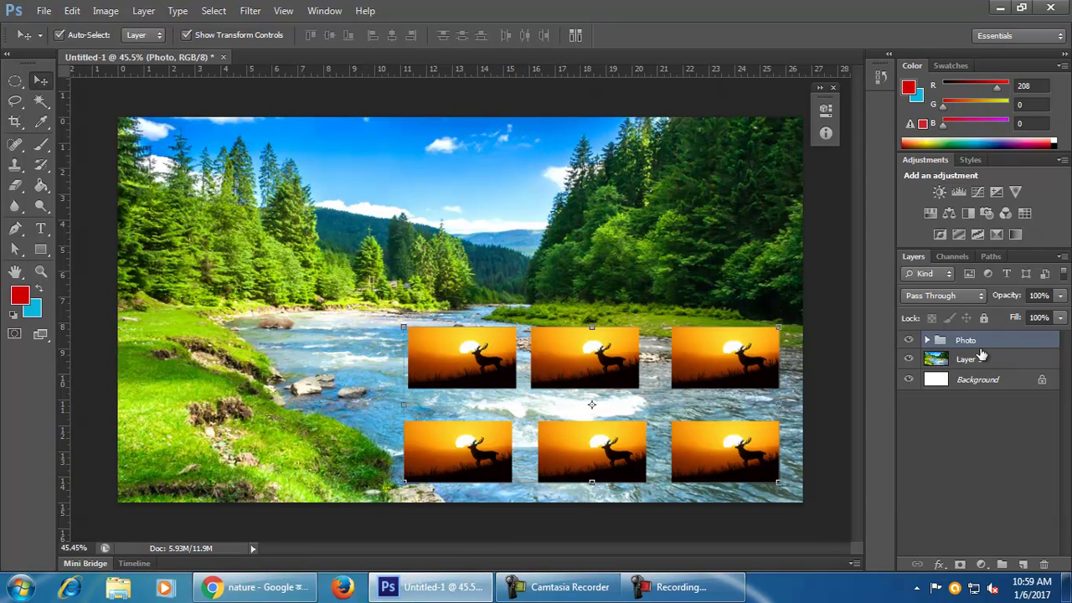
key(ctrl+j)
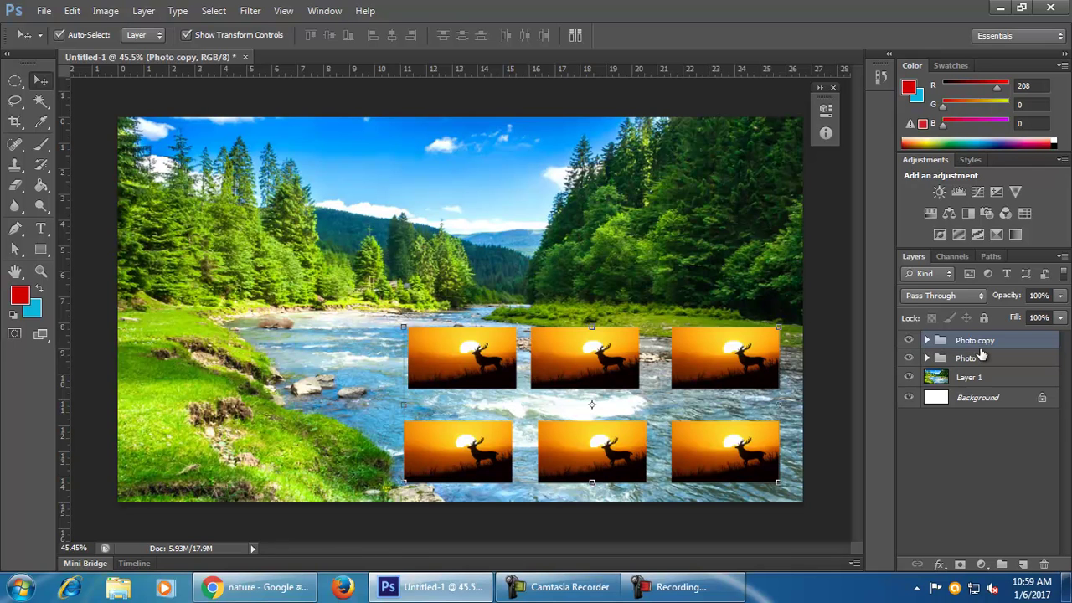
drag(479, 368, 448, 238)
key(ctrl+z)
Step: Set Auto-Select to Group and move the duplicated group to the upper part of the canvas, above the original images
click(139, 34)
click(141, 52)
drag(432, 337, 334, 170)
drag(543, 245, 478, 197)
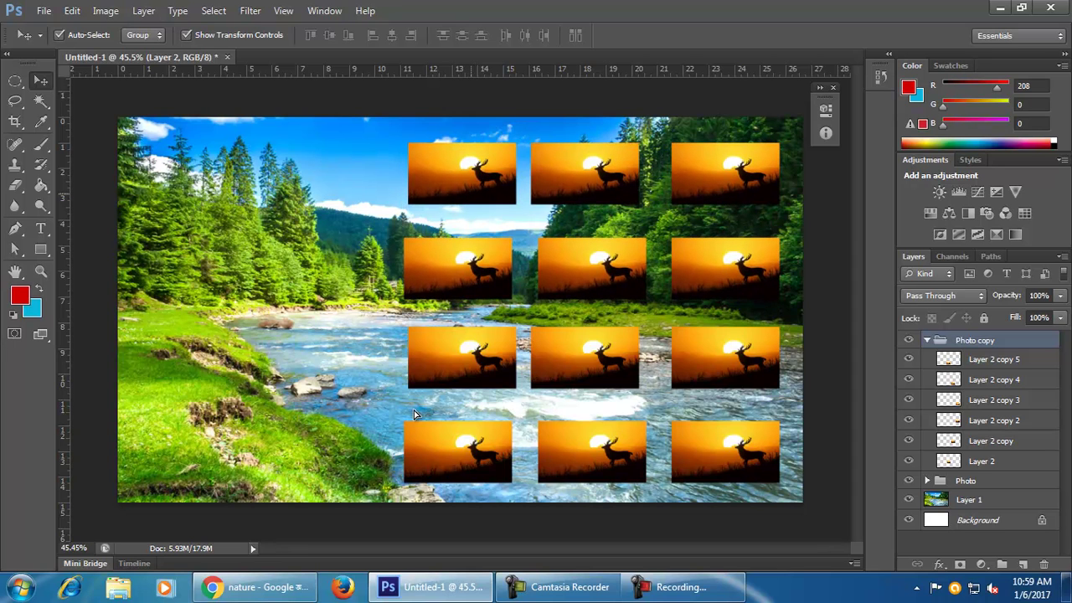
Step: Clear the layer selection, collapse the Photo copy group, and delete both the Photo copy and Photo groups
click(292, 350)
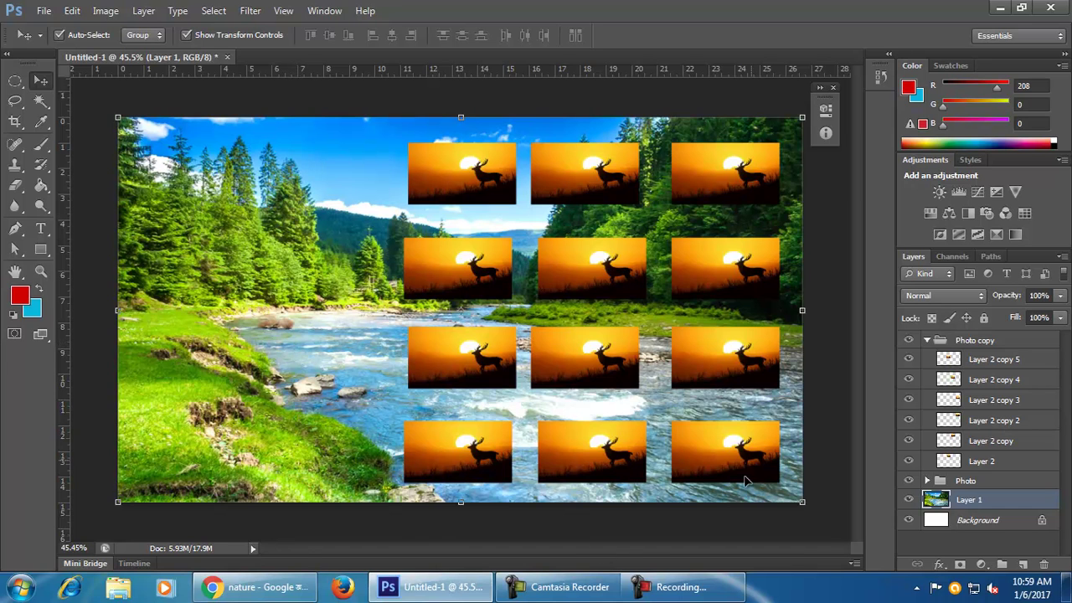
click(410, 533)
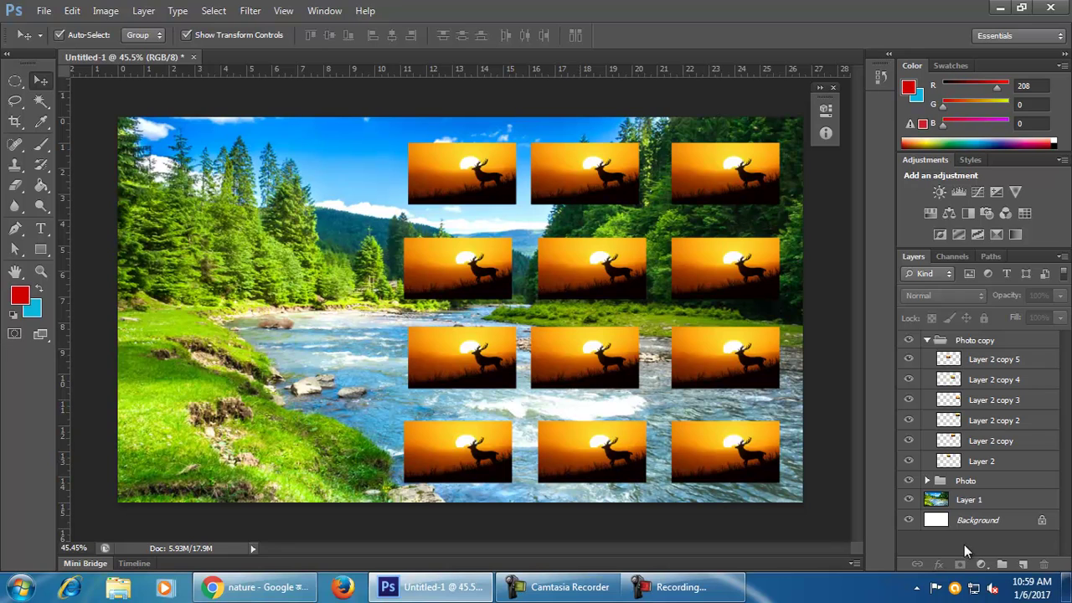
click(926, 340)
click(1008, 348)
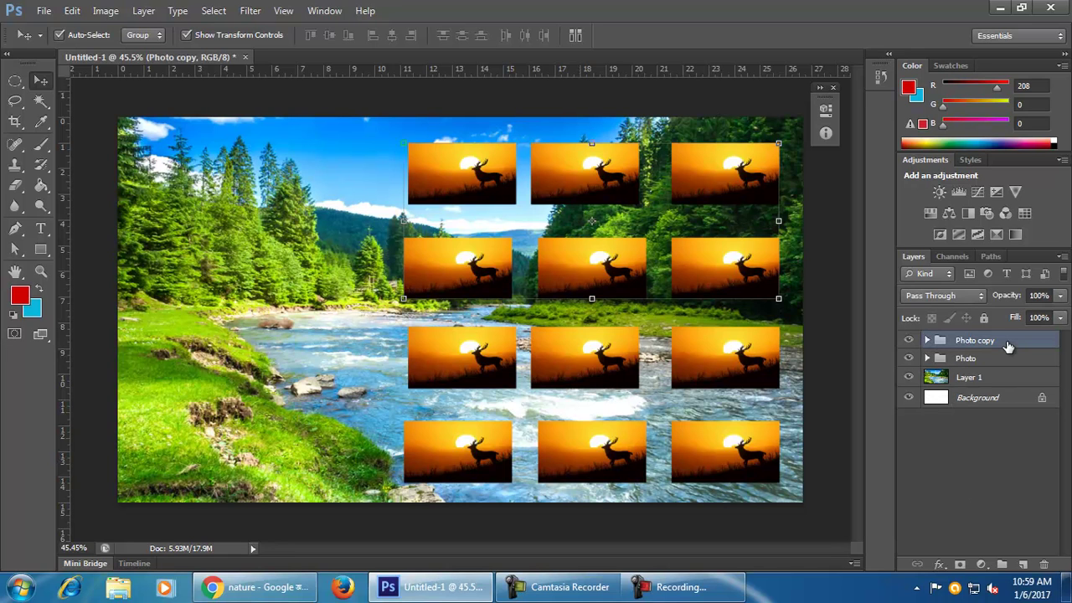
key(Delete)
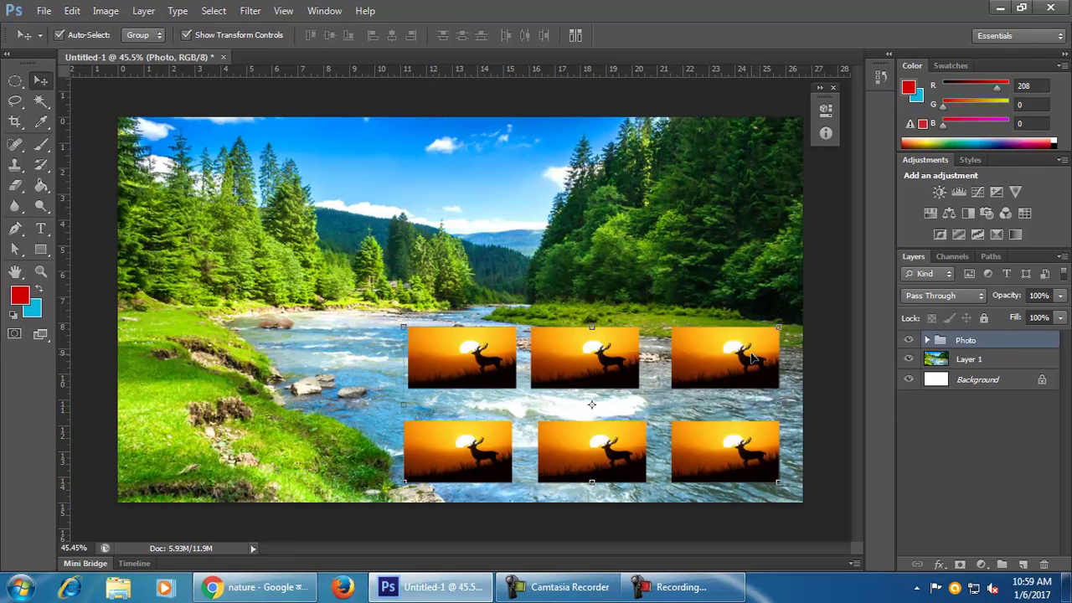
key(Delete)
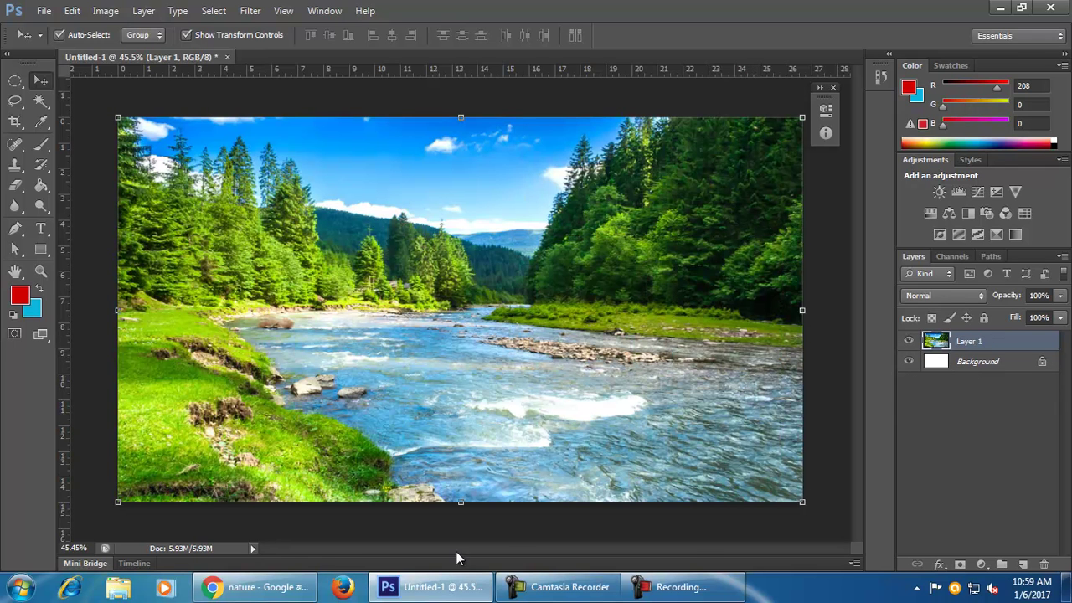
click(498, 530)
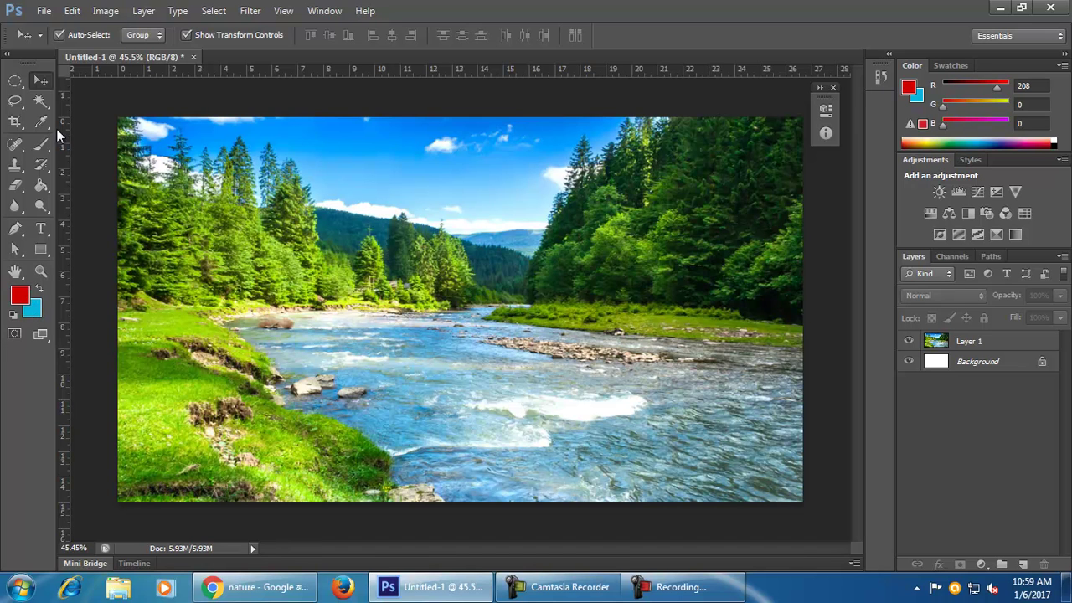
Step: Activate the Type tool and delete the river image layer, Layer 1
click(41, 231)
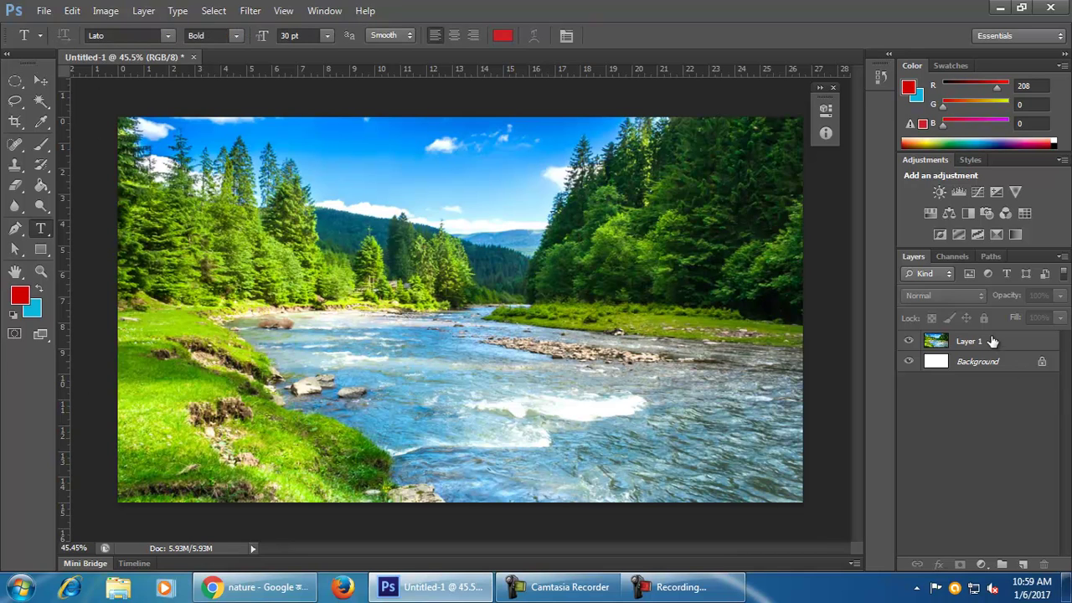
click(963, 341)
key(Delete)
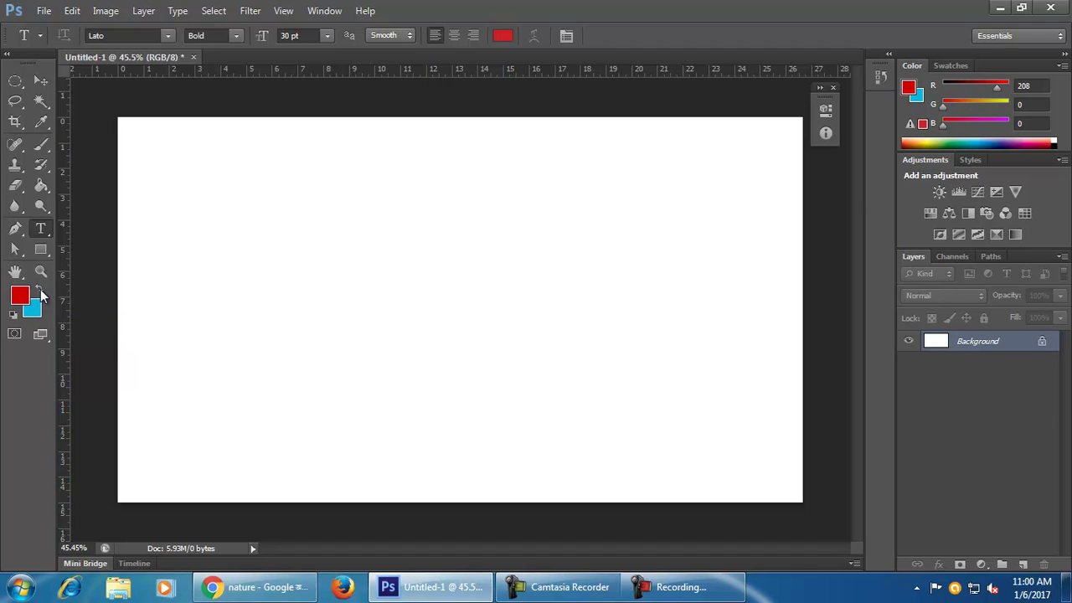
Step: Swap the foreground and background colors, and set the foreground color to #00b7de
click(40, 290)
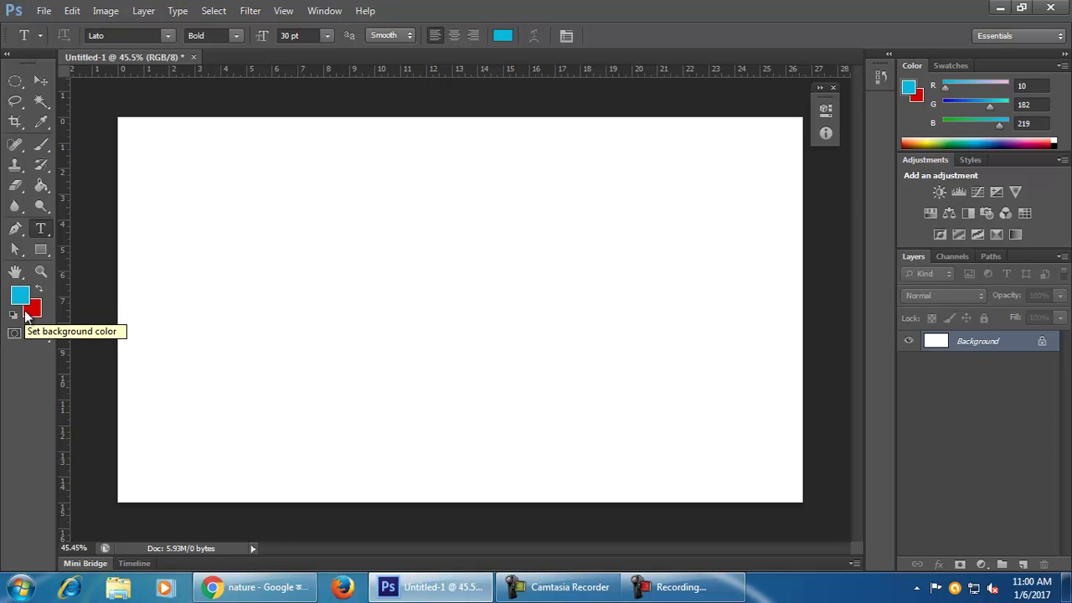
click(20, 293)
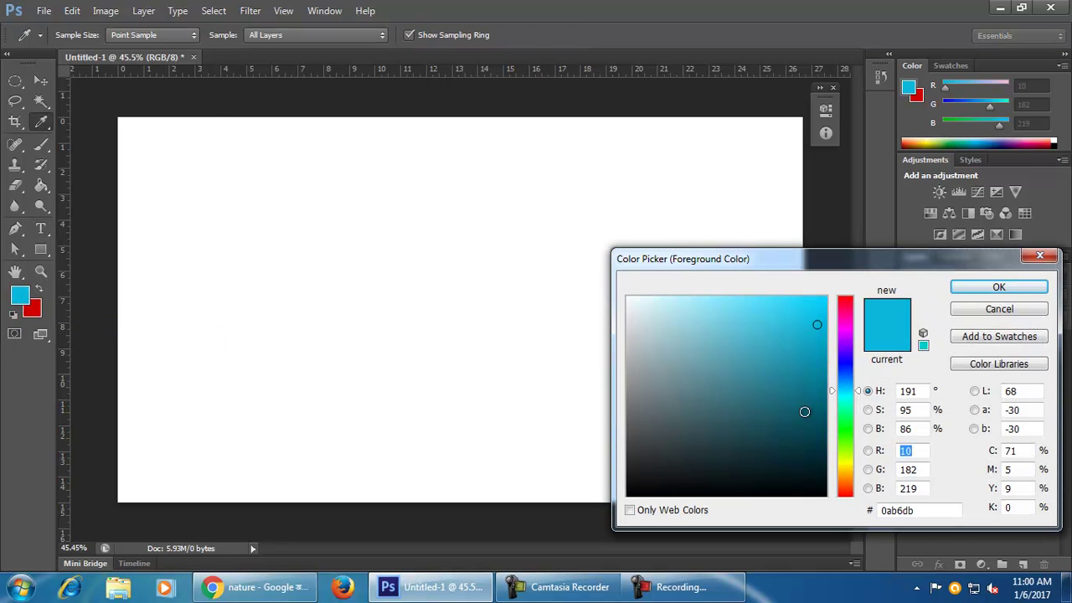
drag(814, 386, 829, 323)
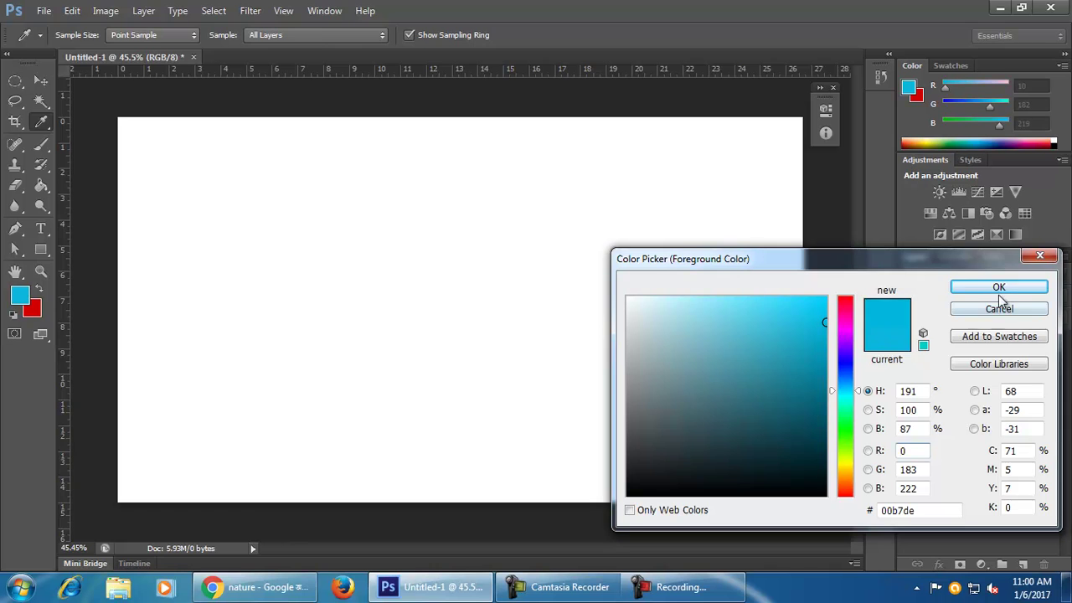
click(999, 286)
key(t)
Step: View the background and foreground colors in the Color Picker, closing it each time without changes
click(32, 310)
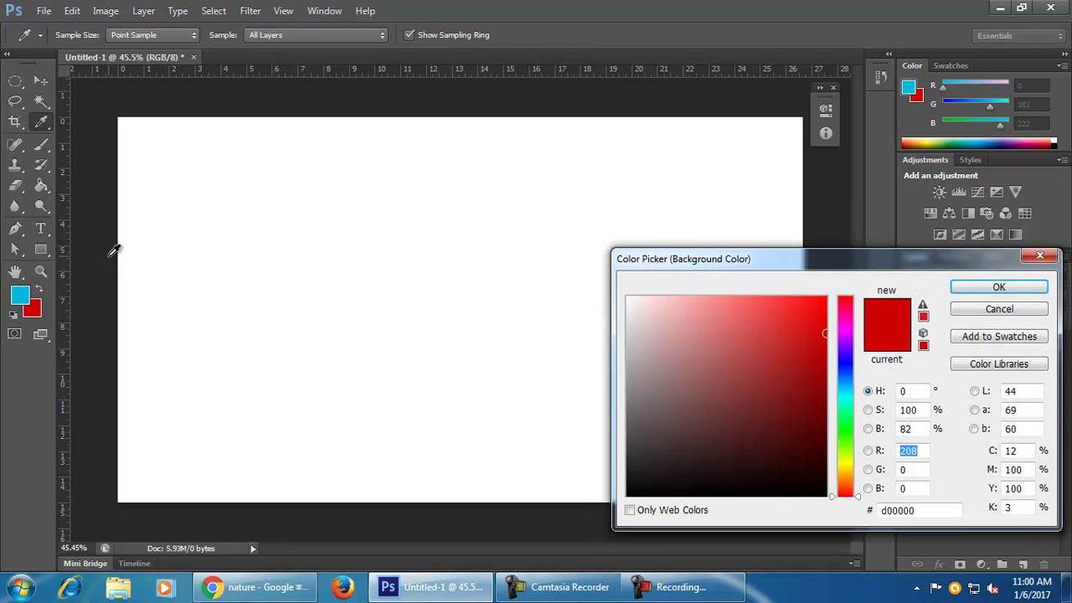
click(1038, 255)
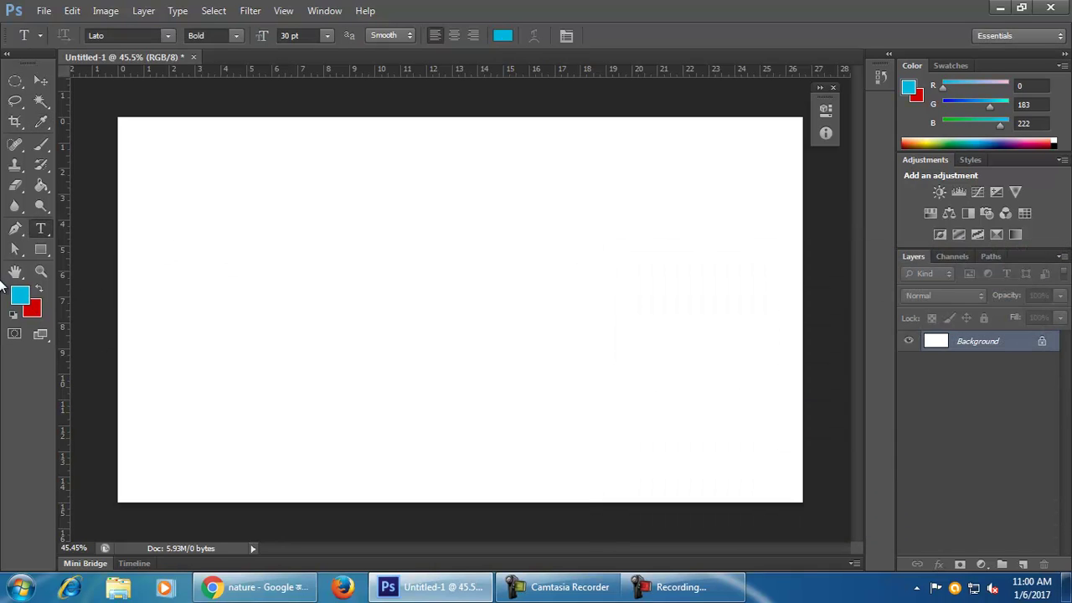
click(20, 296)
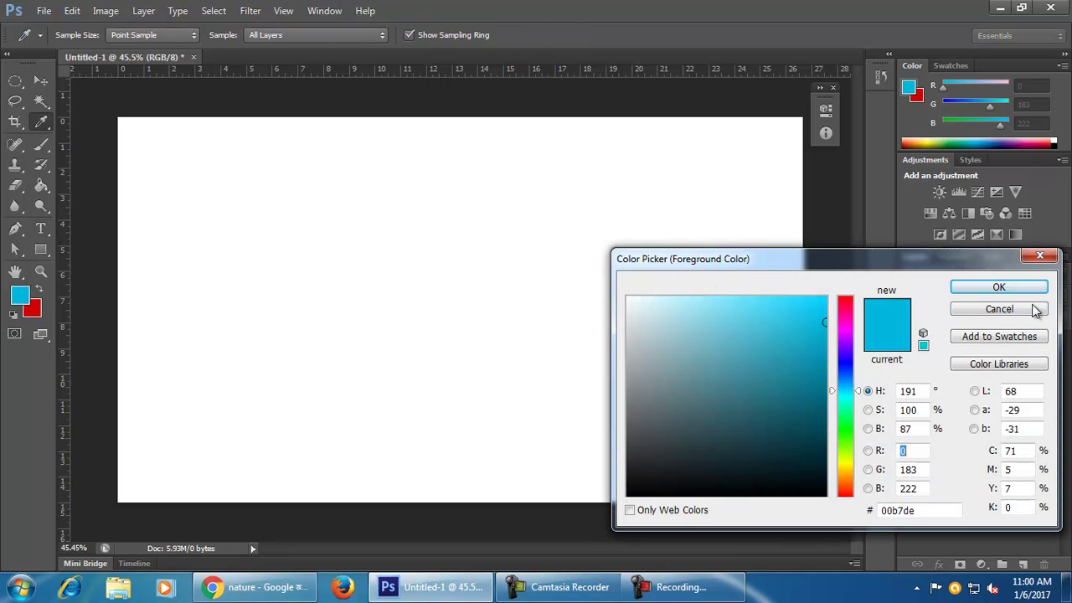
click(1039, 254)
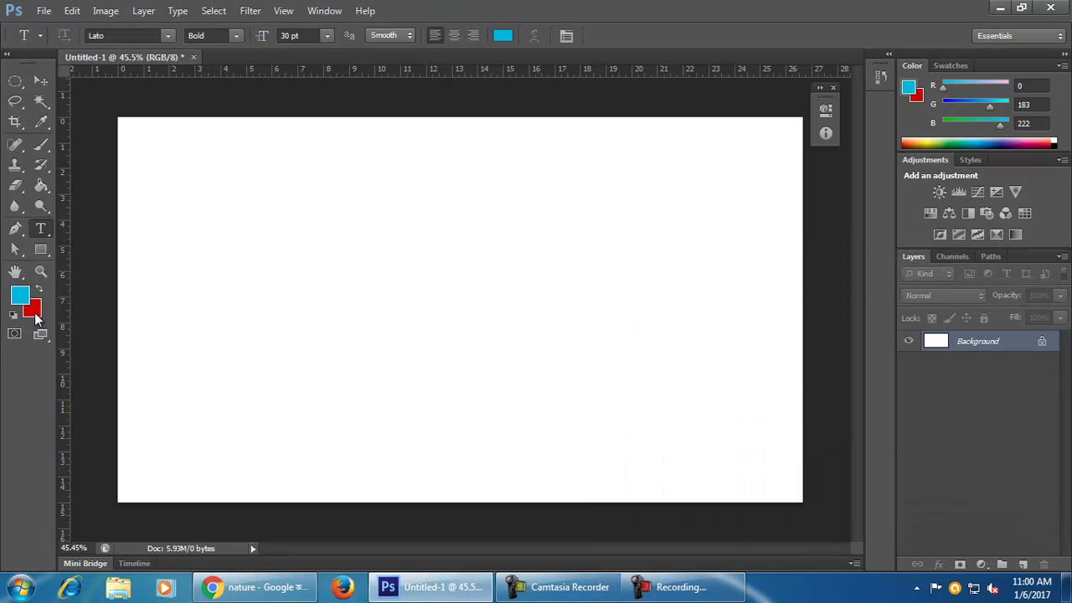
Step: Set the background color to a dark olive yellow
click(32, 309)
drag(846, 473, 845, 467)
drag(827, 364, 824, 384)
click(988, 288)
Step: Fill the Background layer with the background color, undo it, fill it with the foreground color, and undo that fill
key(ctrl+BackSpace)
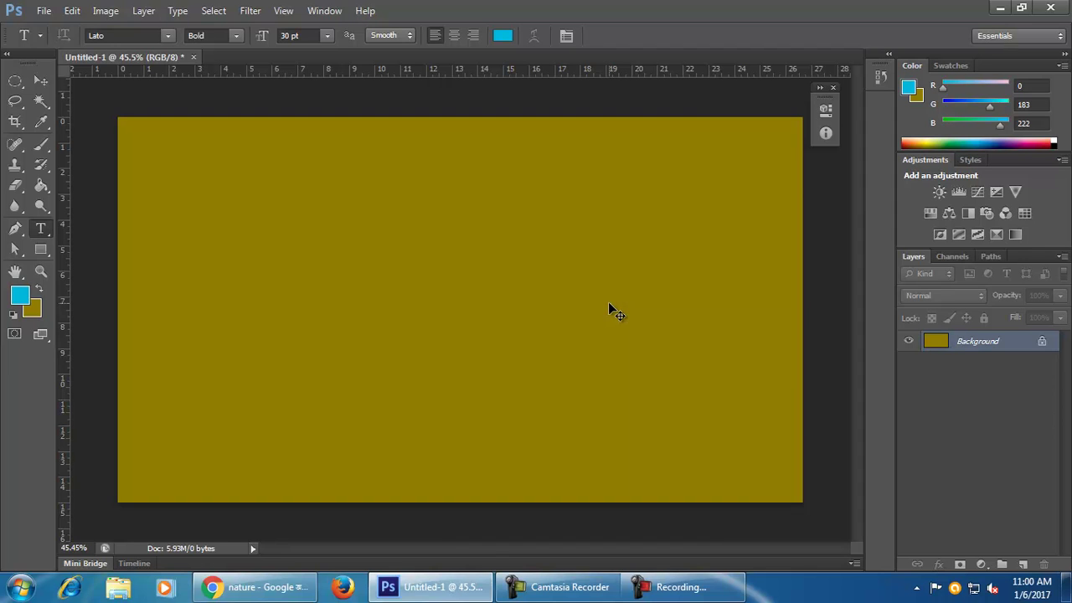
key(ctrl+z)
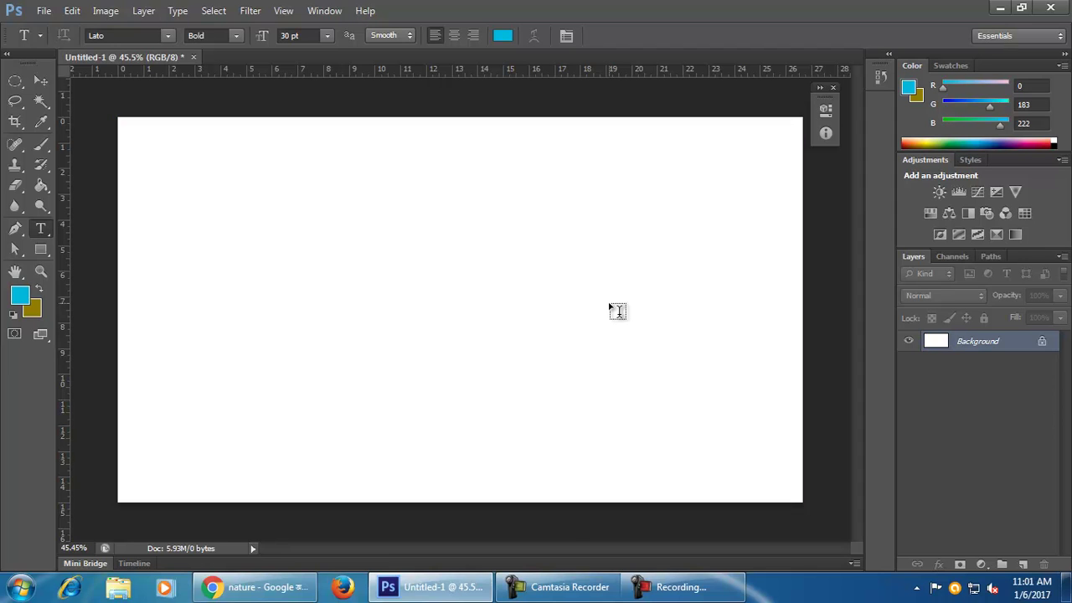
key(alt+BackSpace)
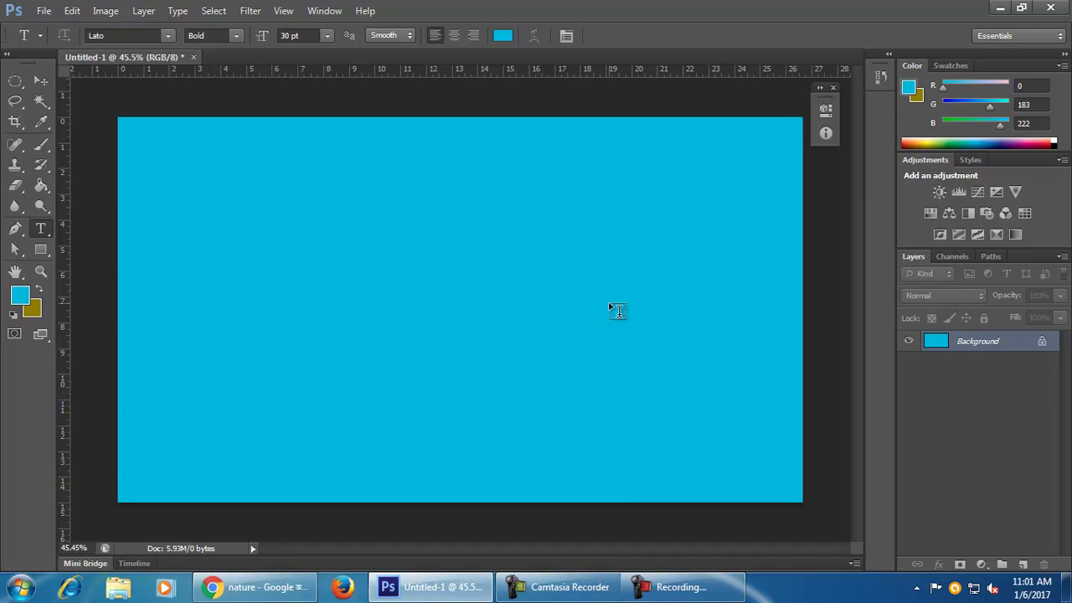
key(ctrl+z)
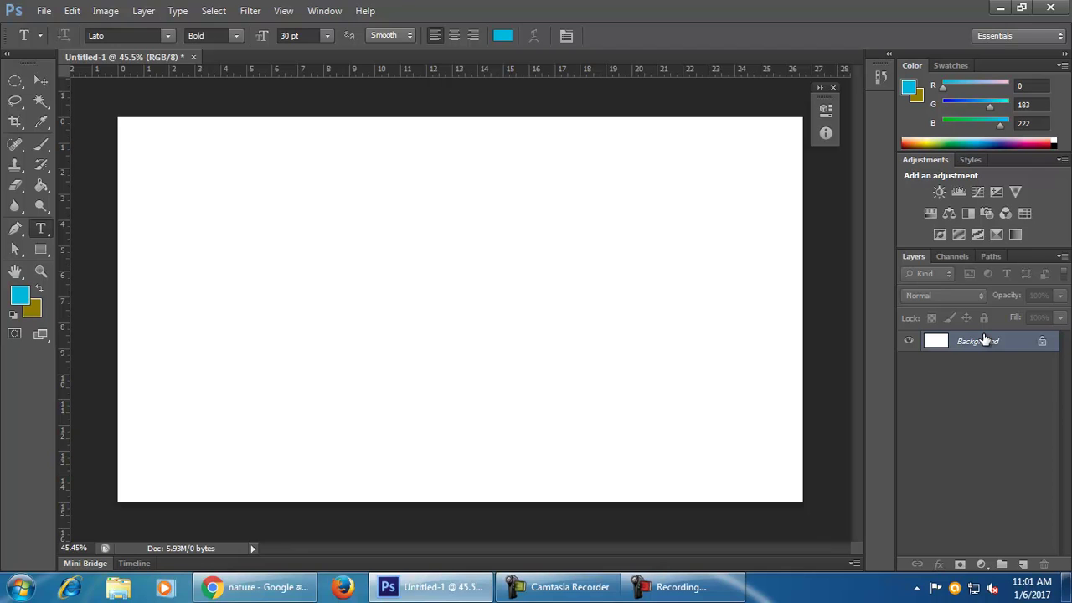
Step: Create a new empty layer above the Background layer and hide the Background layer
click(1023, 566)
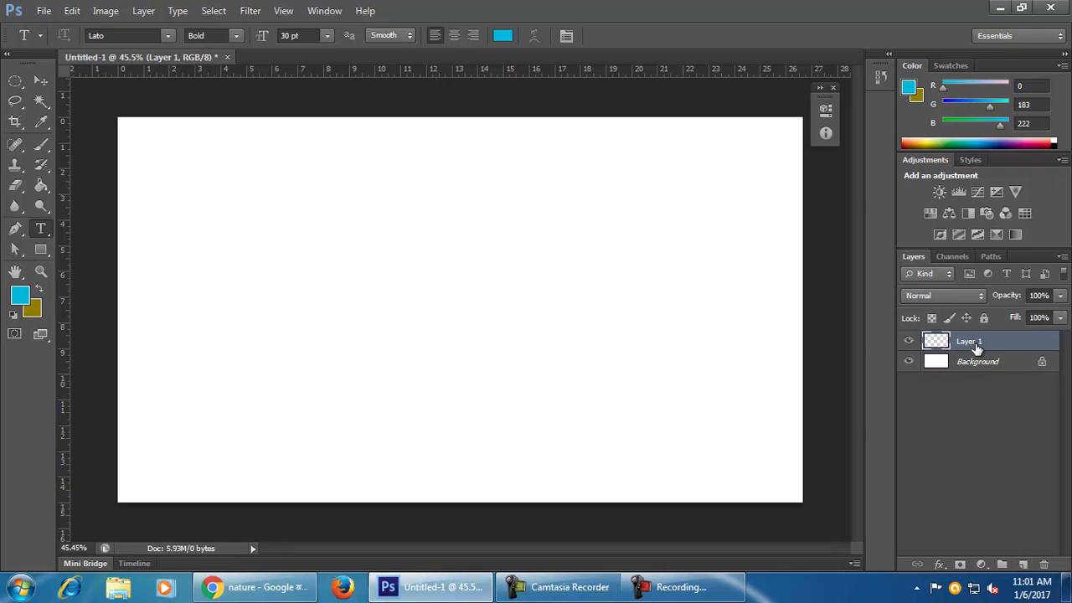
click(910, 361)
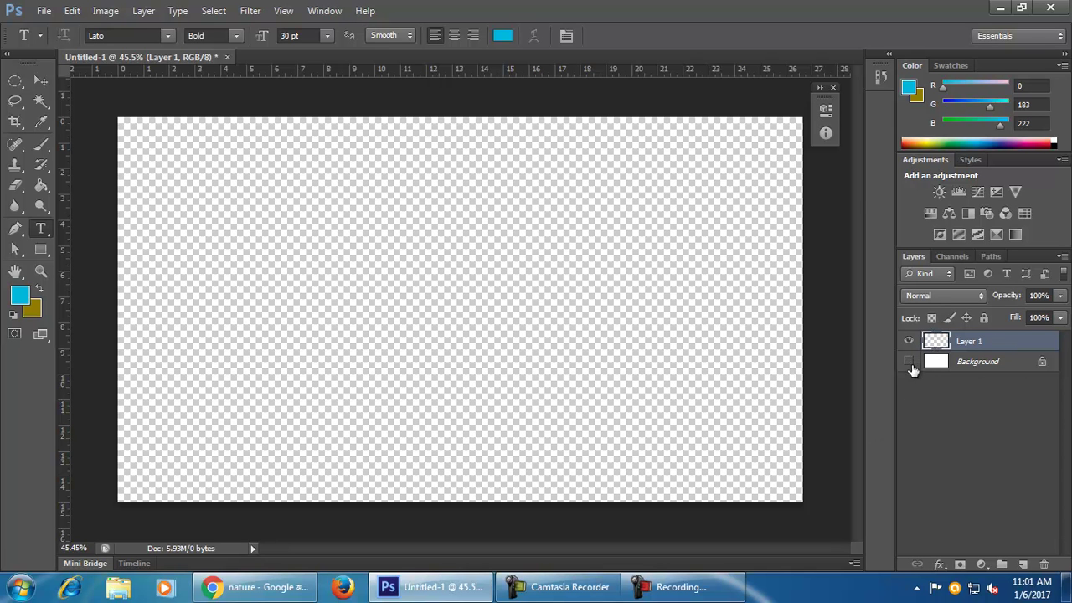
Step: Toggle the Background layer's visibility on and off, and fill the empty Layer 1 with the cyan foreground color
click(908, 365)
click(909, 363)
key(alt+BackSpace)
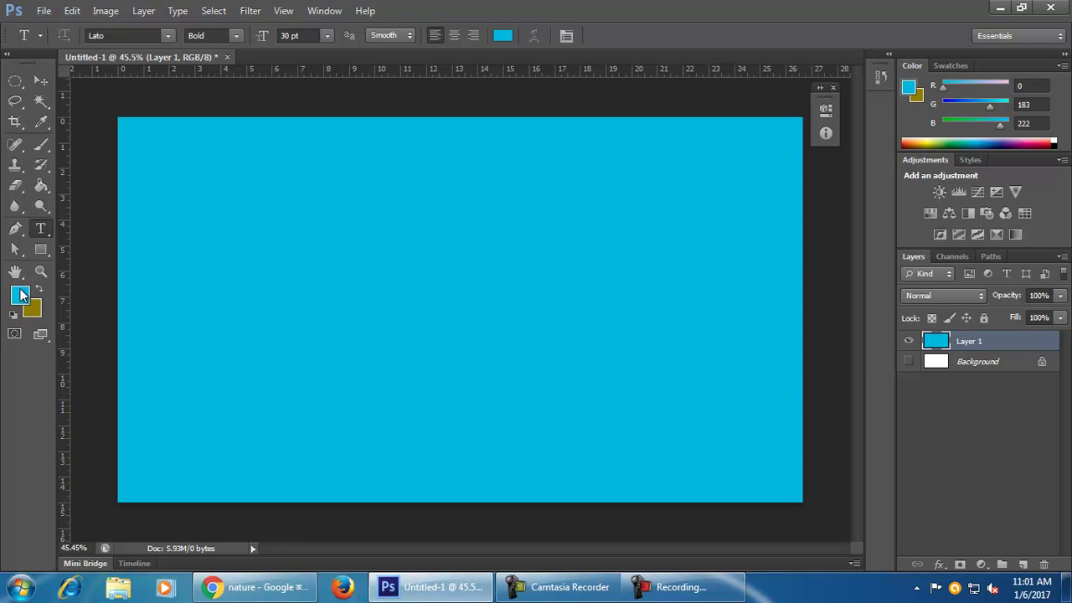
Step: Set the foreground color to blue #1b20f1 and fill Layer 1 with it
click(21, 295)
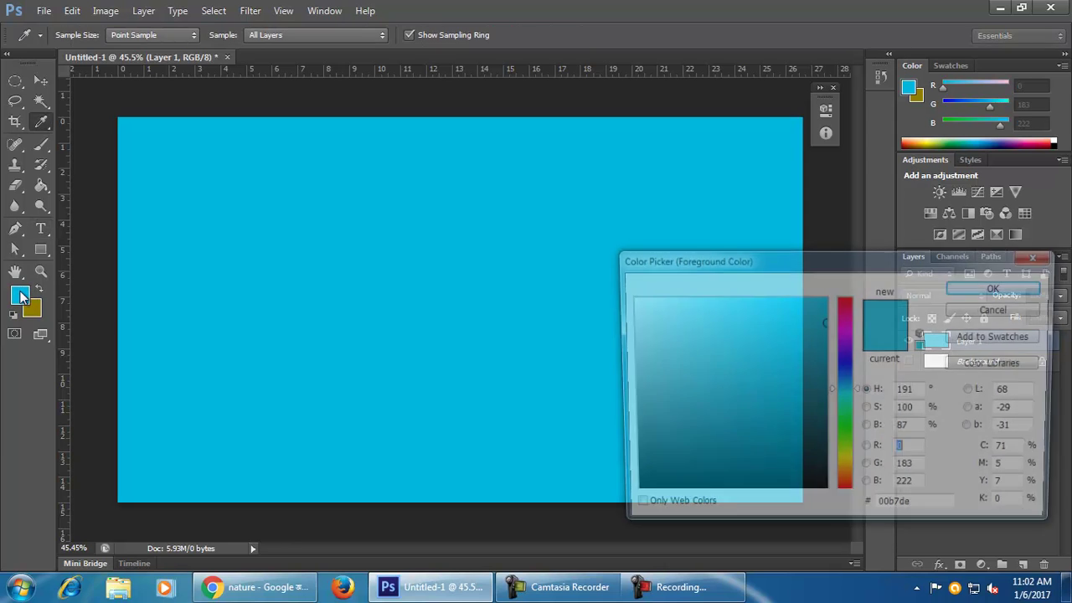
click(839, 366)
click(808, 308)
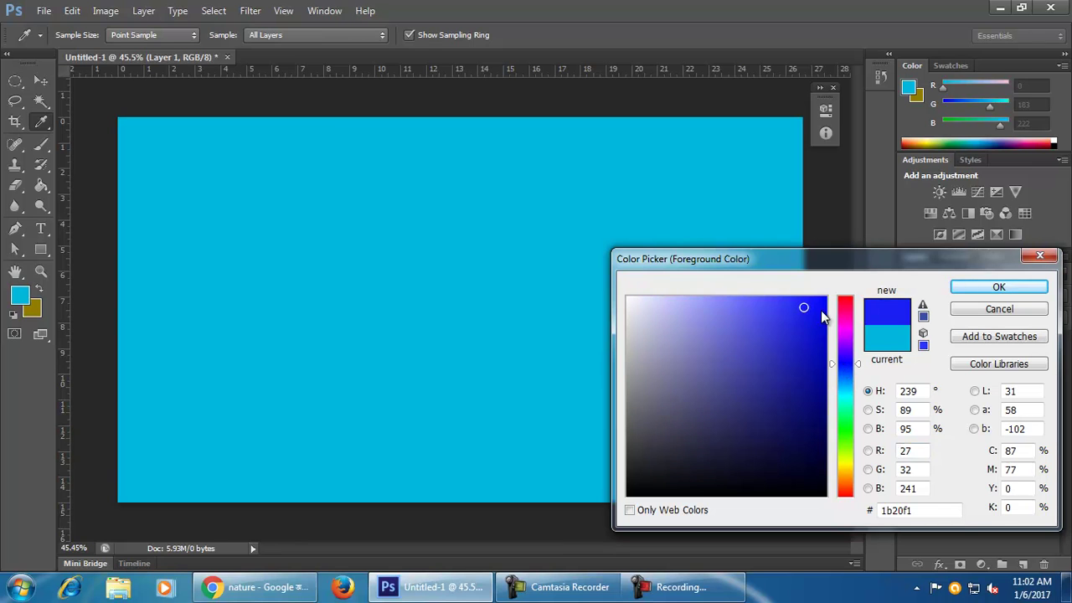
click(997, 287)
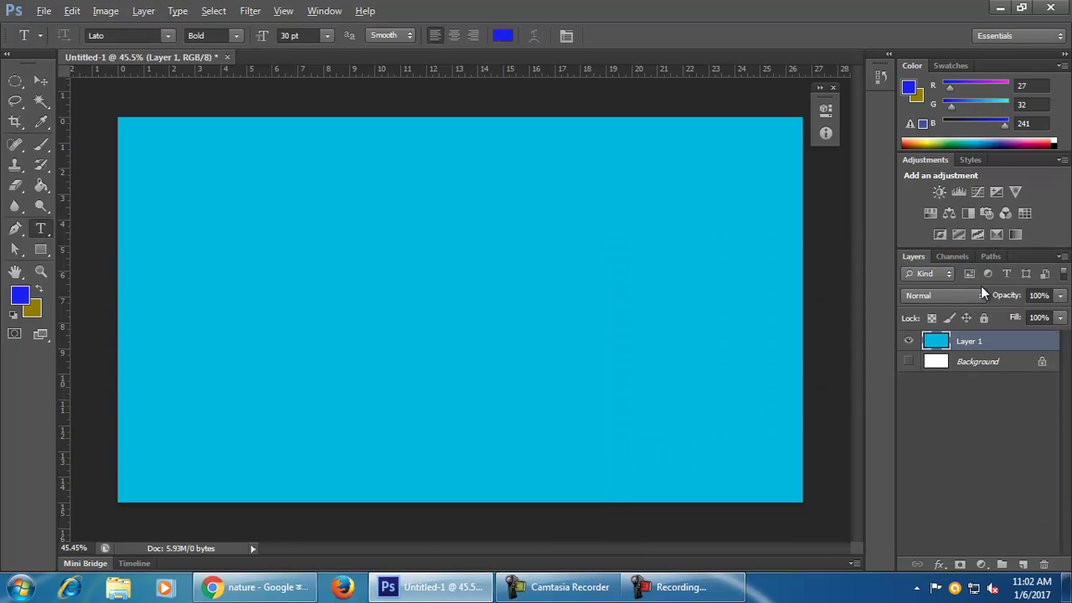
key(alt+BackSpace)
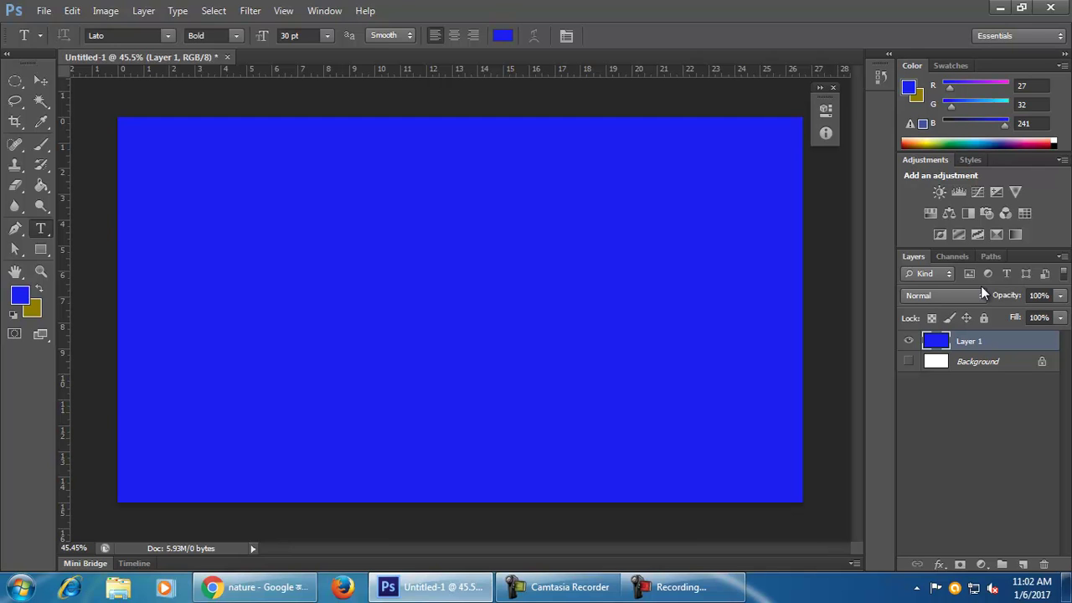
Step: Fill Layer 1 alternately with the olive background color and the blue foreground color, ending with olive
key(ctrl+BackSpace)
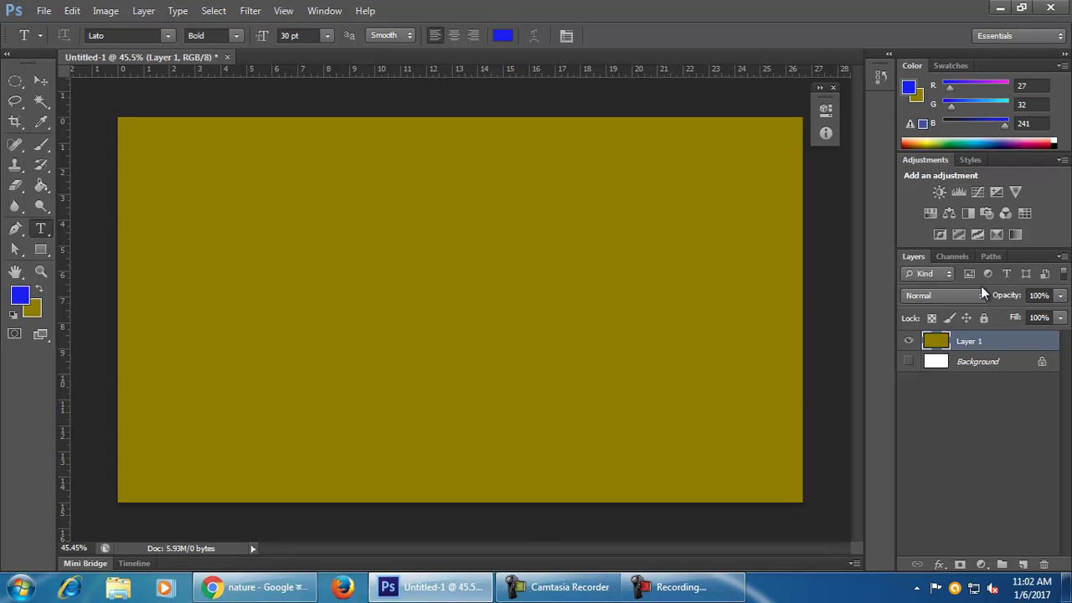
key(alt+BackSpace)
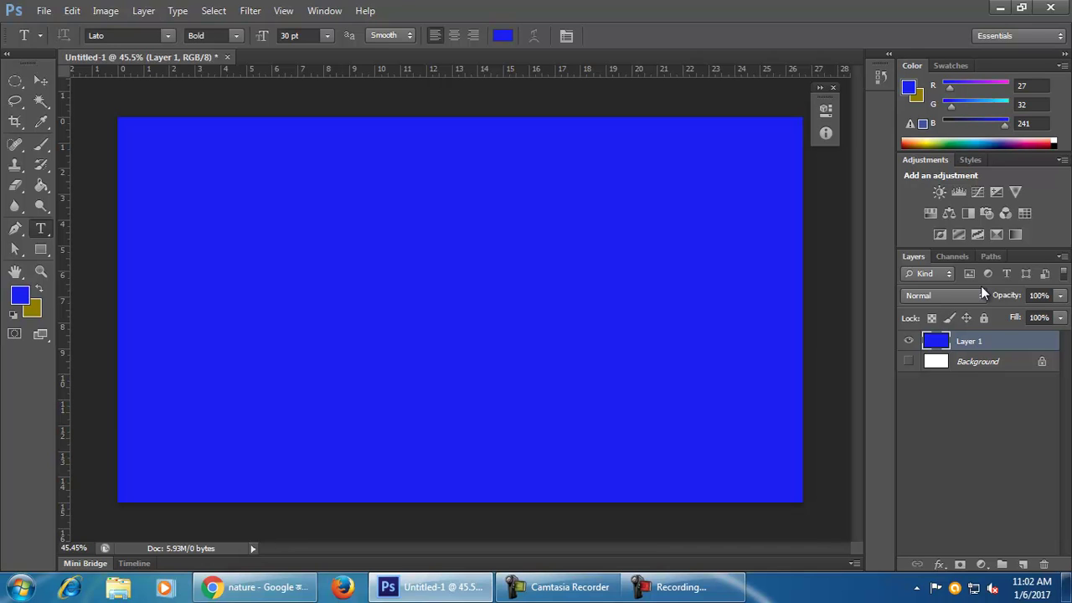
key(ctrl+BackSpace)
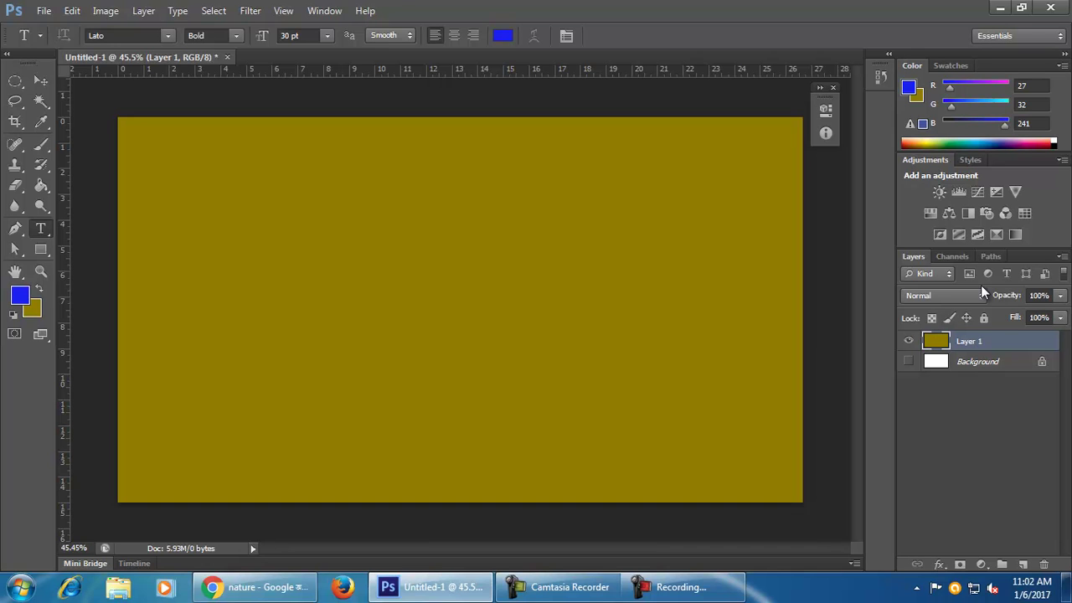
key(alt+BackSpace)
key(ctrl+BackSpace)
Step: Reset the colors to default black and white and fill Layer 1 alternately with each, ending with white
click(13, 315)
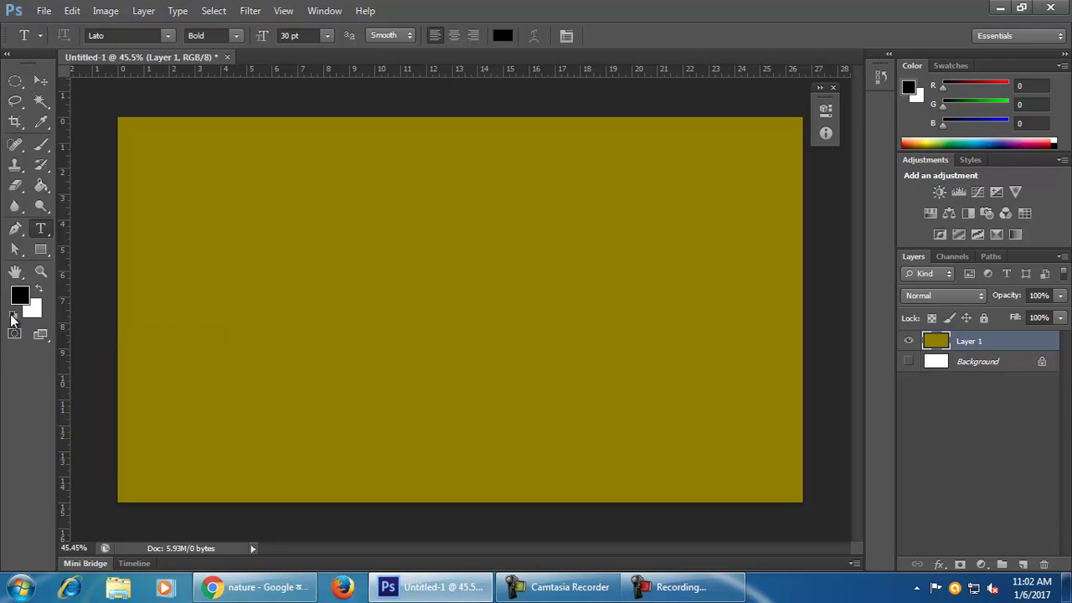
key(alt+BackSpace)
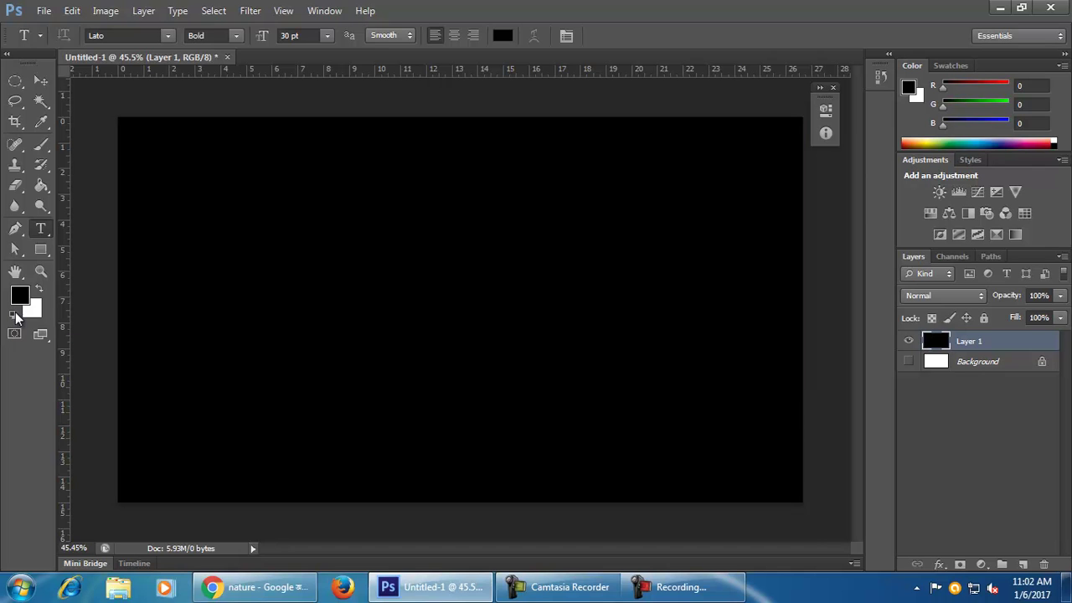
key(ctrl+BackSpace)
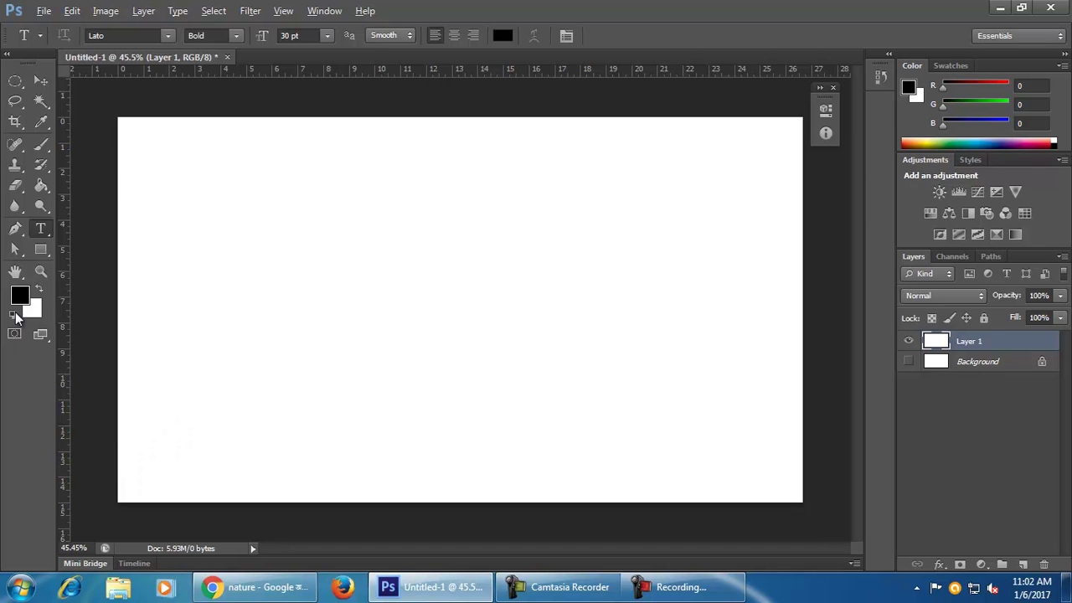
key(alt+BackSpace)
key(ctrl+BackSpace)
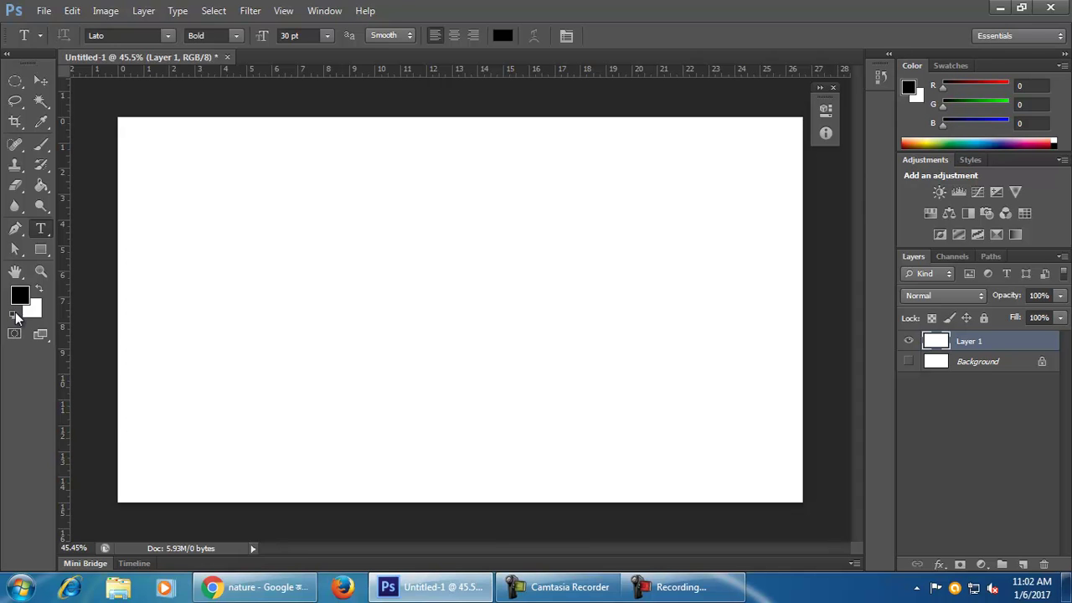
Step: Start a text line with the Horizontal Type tool in the canvas's upper-left area, and delete its empty text layer
click(41, 229)
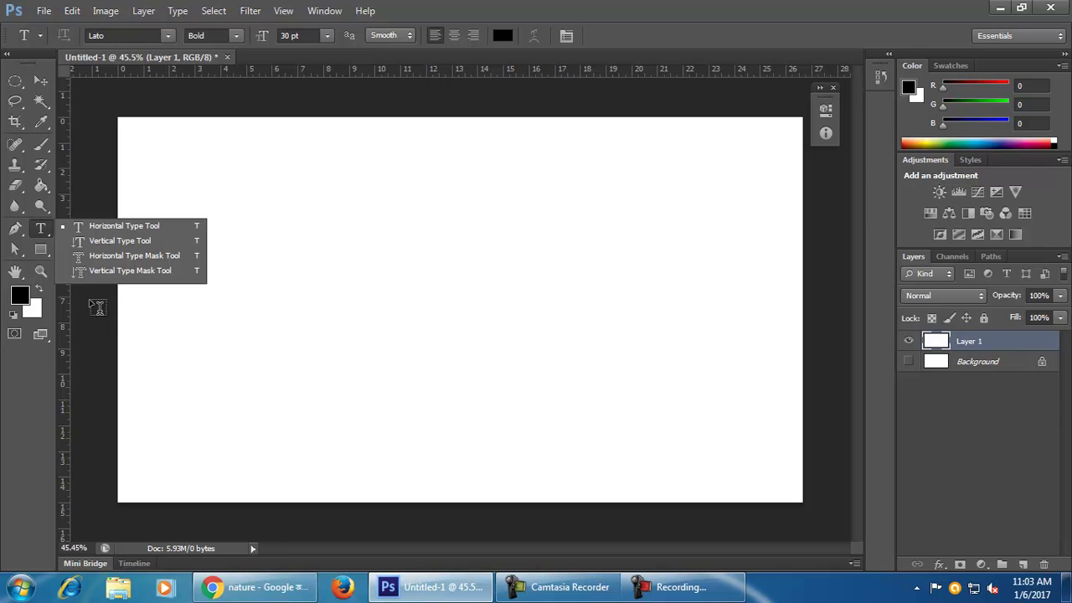
click(175, 228)
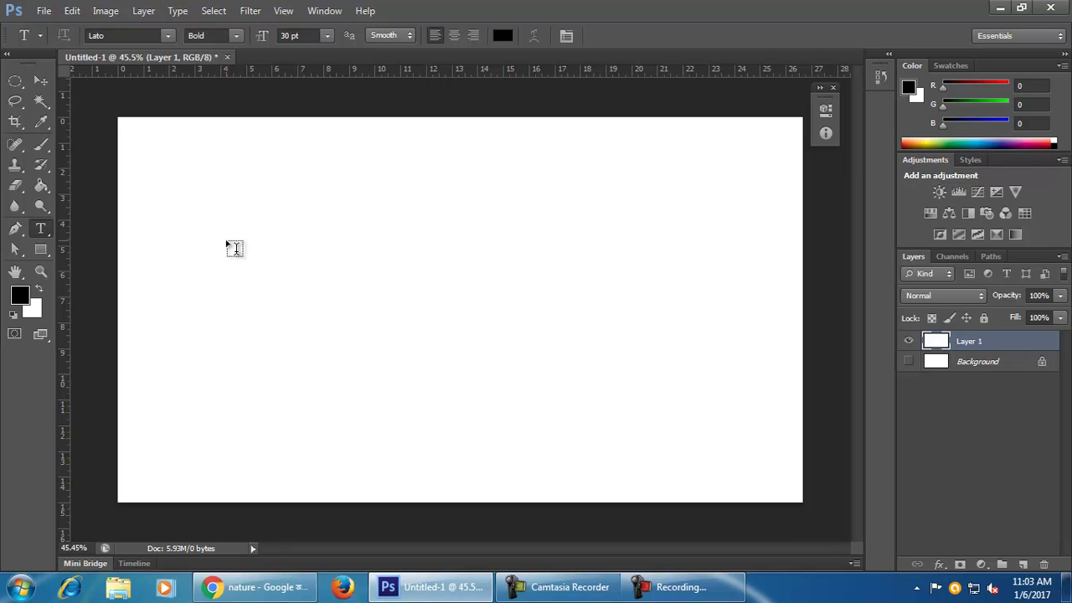
click(248, 232)
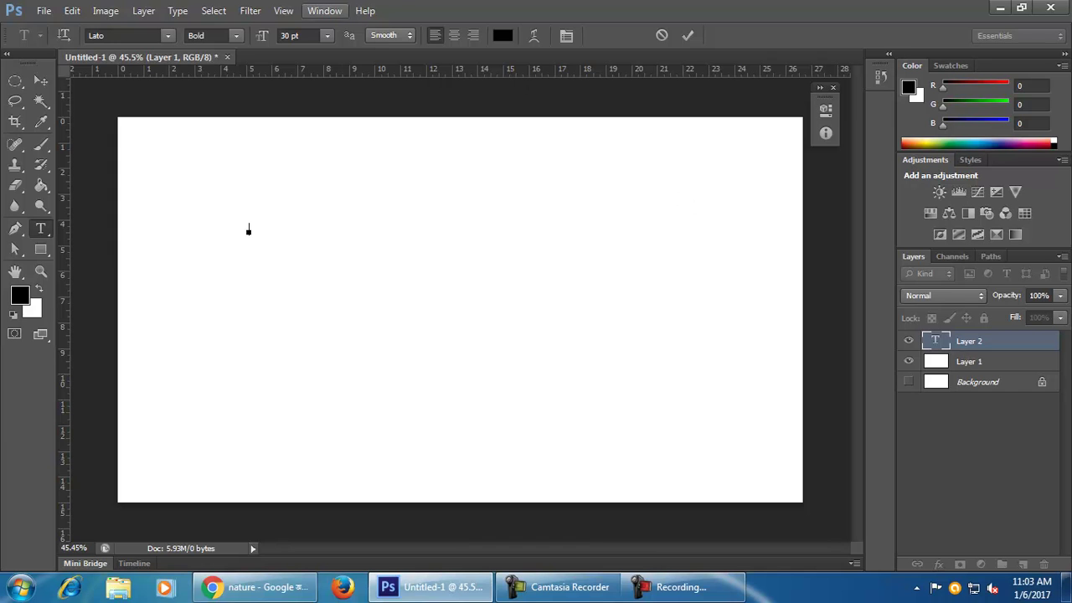
click(326, 35)
click(326, 35)
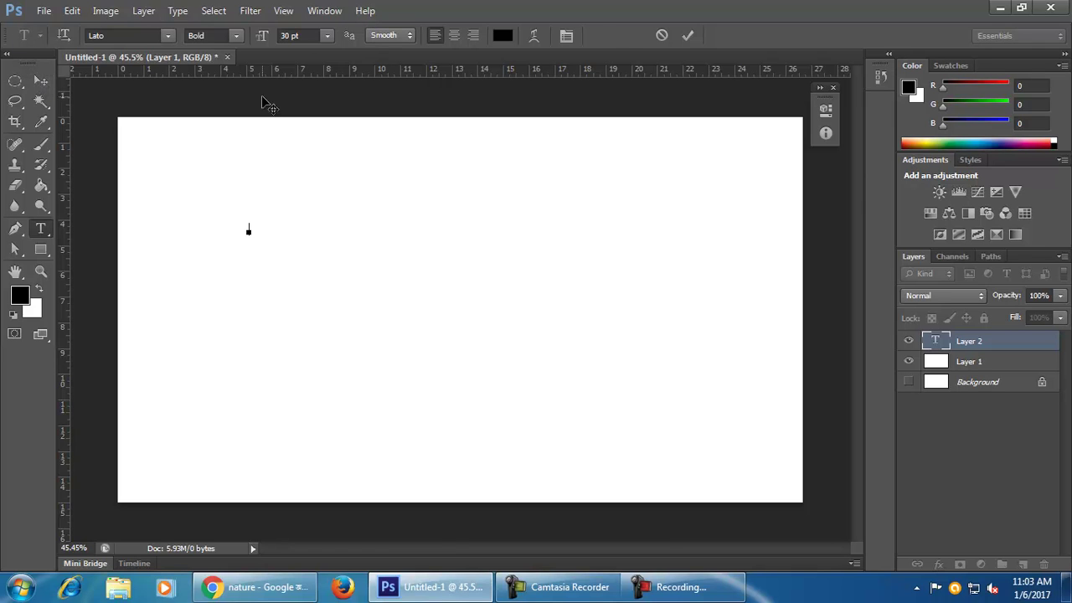
drag(1041, 347, 1043, 542)
drag(1006, 343, 1042, 562)
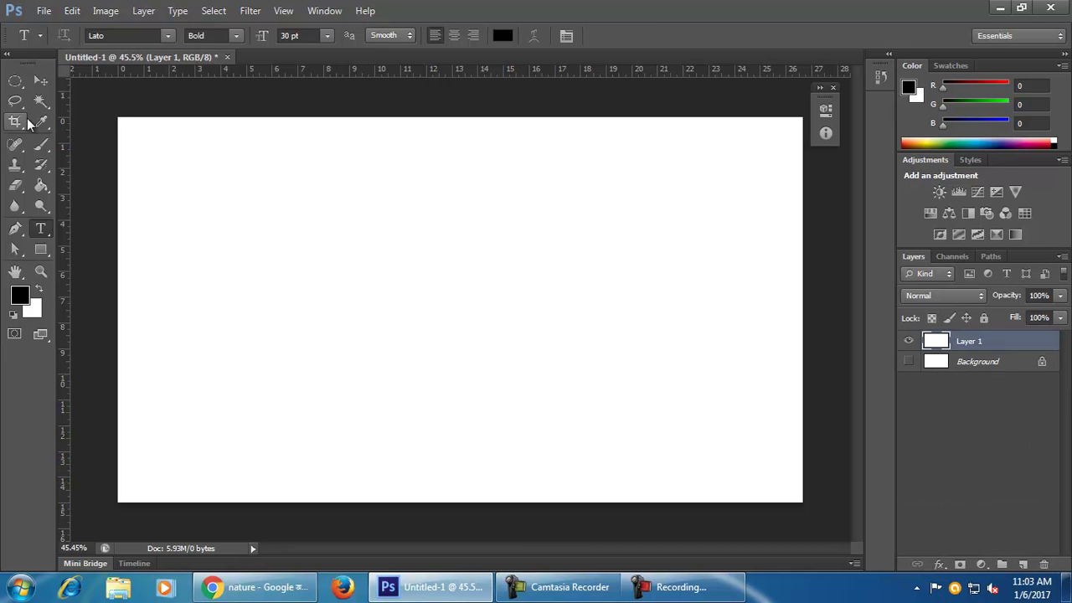
Step: Compare the Move and Type tool options, and hide the options bar and show it again
click(41, 82)
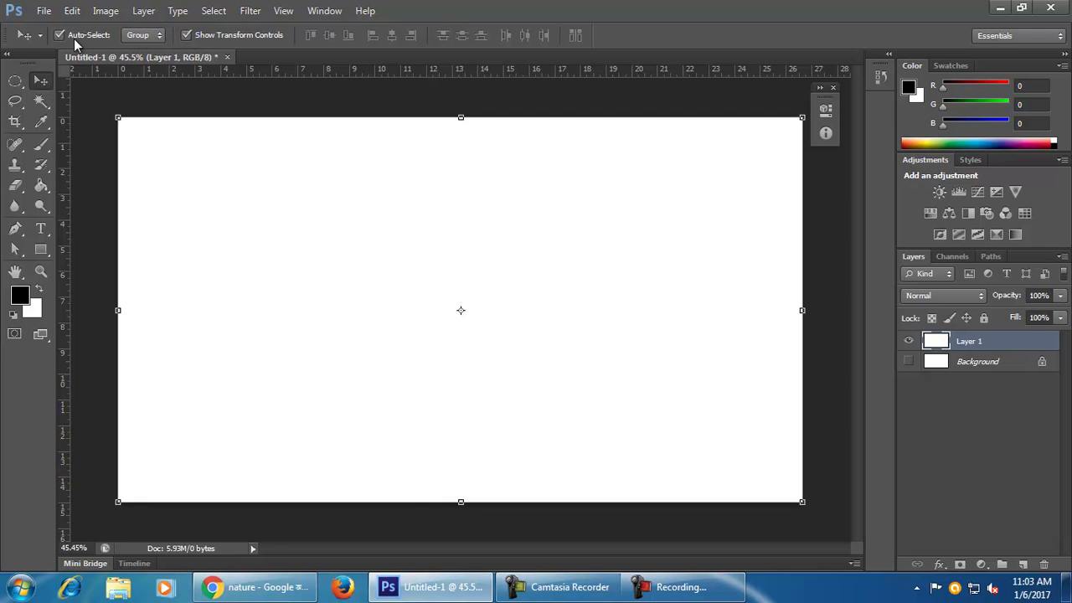
click(40, 227)
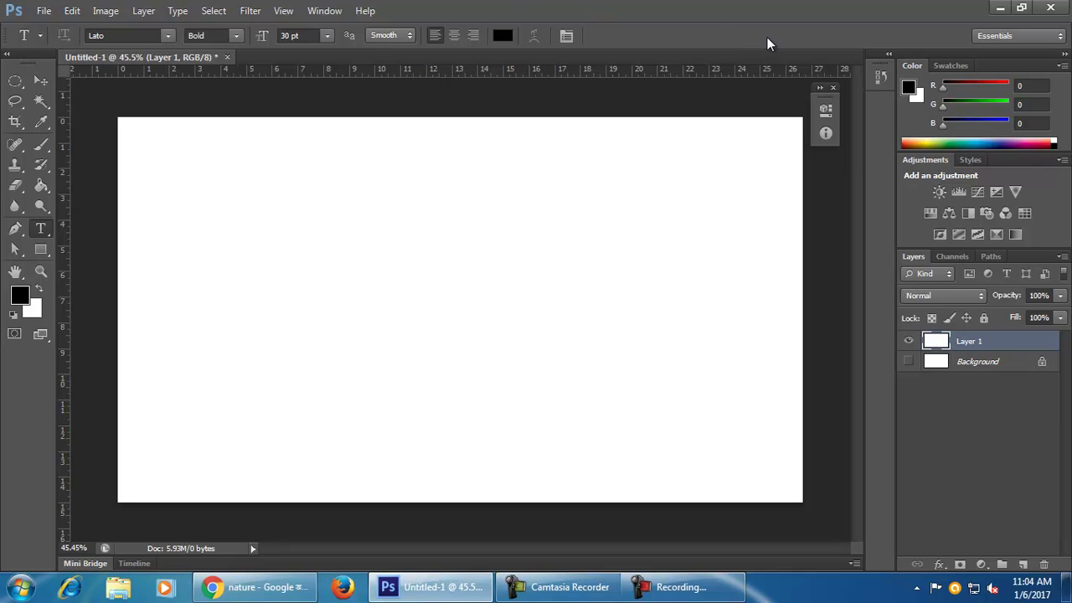
click(325, 11)
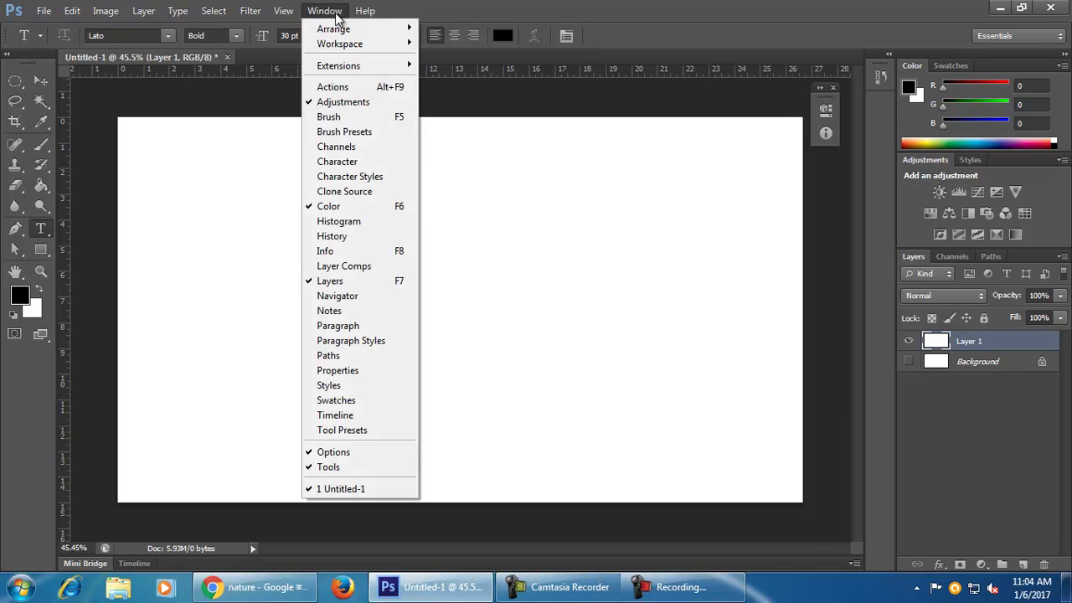
click(371, 457)
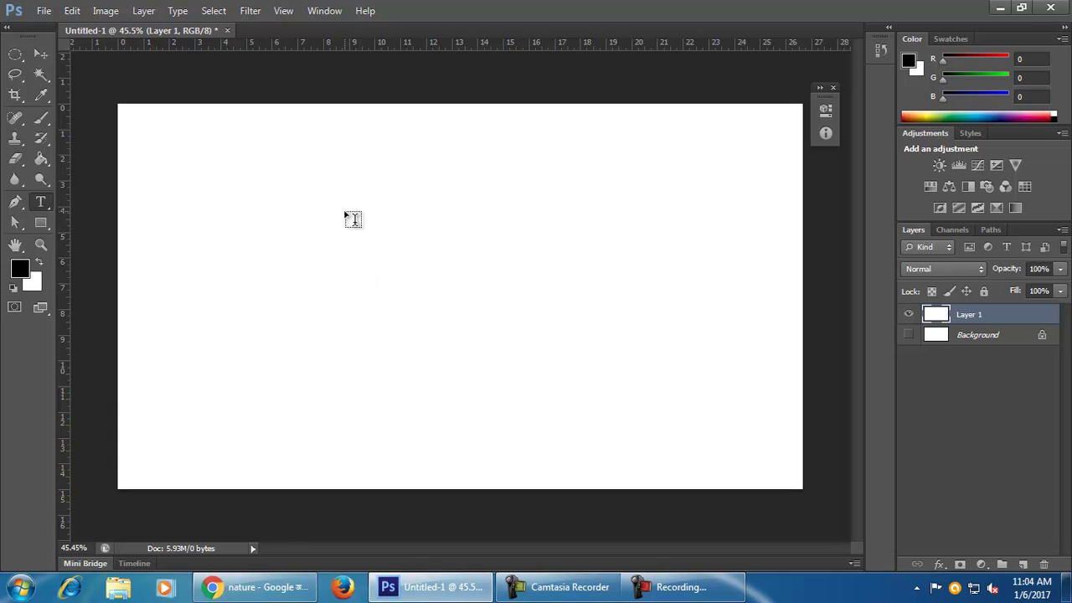
click(313, 12)
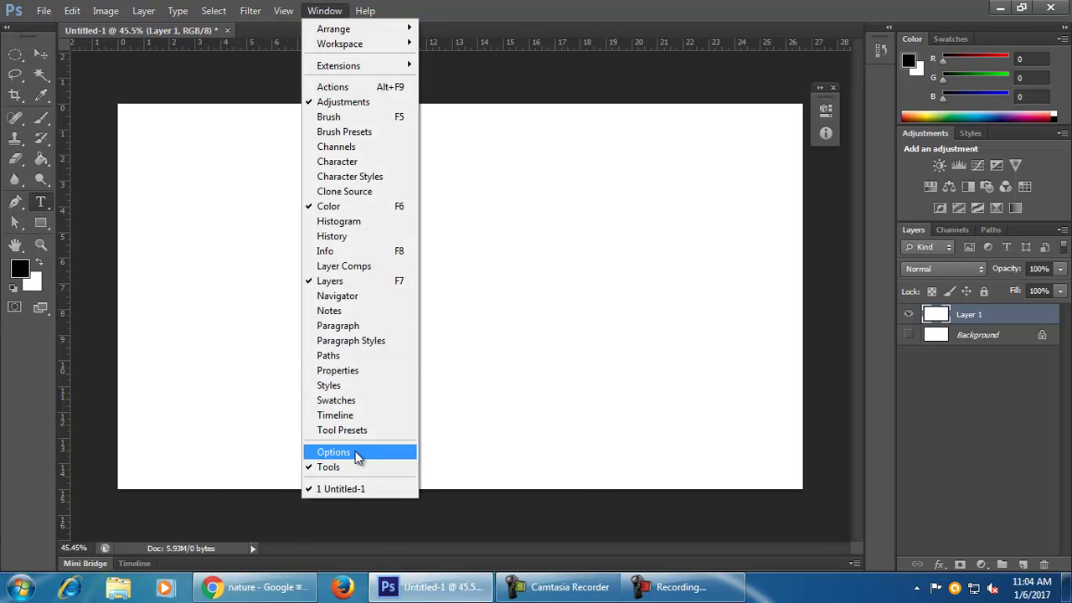
click(325, 10)
click(326, 11)
click(384, 452)
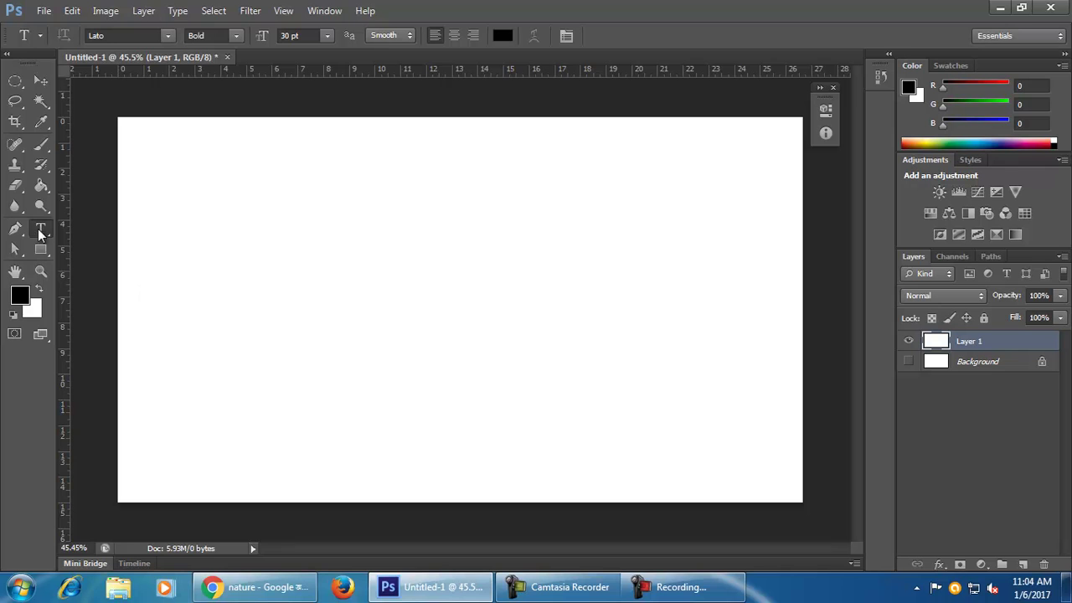
Step: View how the options bar differs for the Blur, Eraser, Eyedropper and Move tools
click(16, 206)
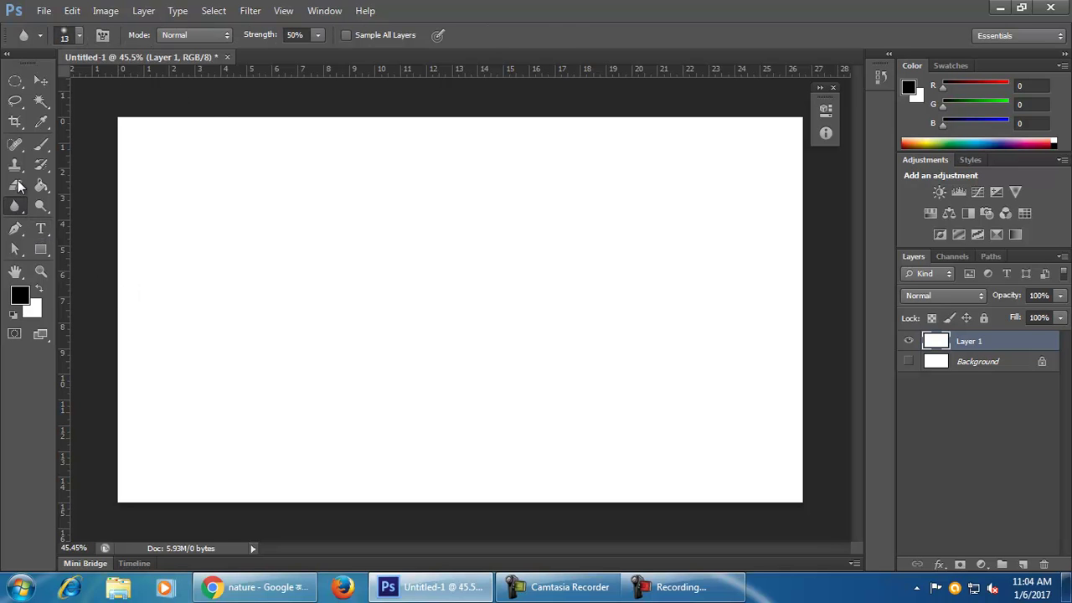
key(e)
click(41, 123)
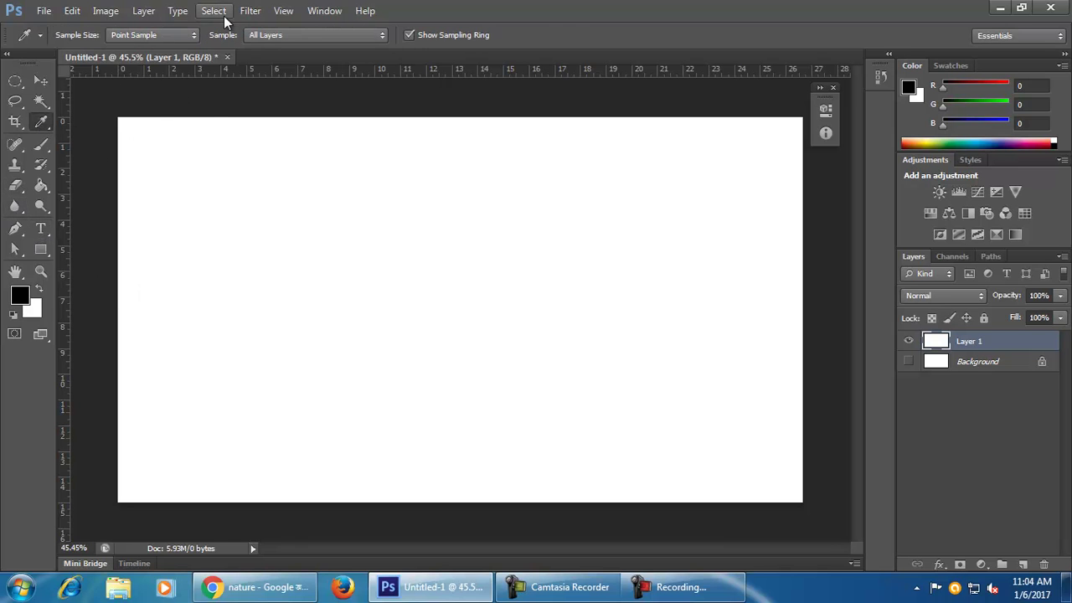
click(41, 80)
Step: Start a new text line with the Horizontal Type tool in the left part of the white canvas
click(41, 228)
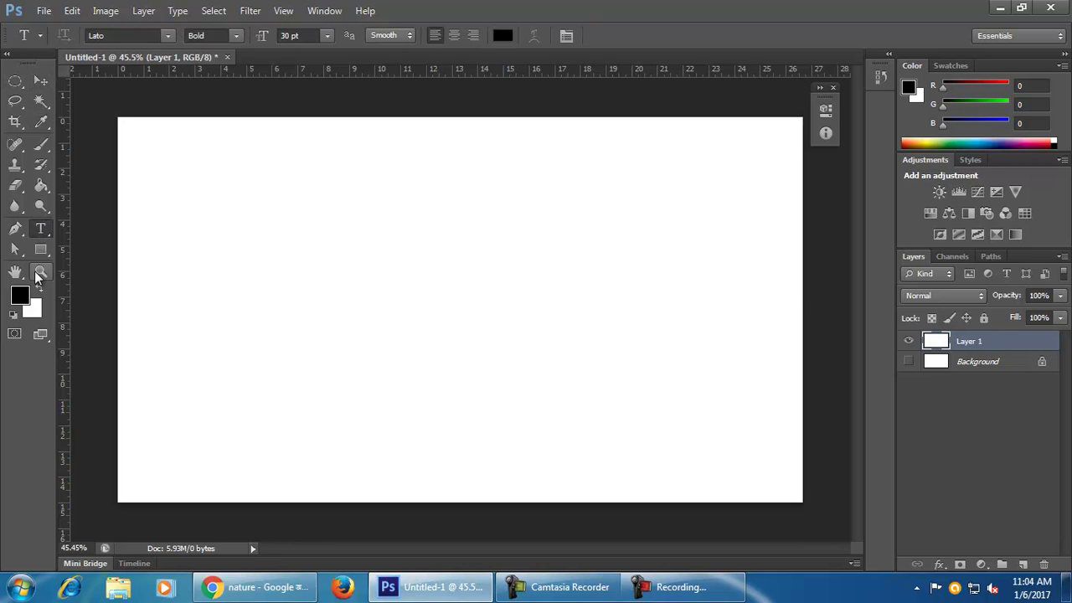
click(246, 326)
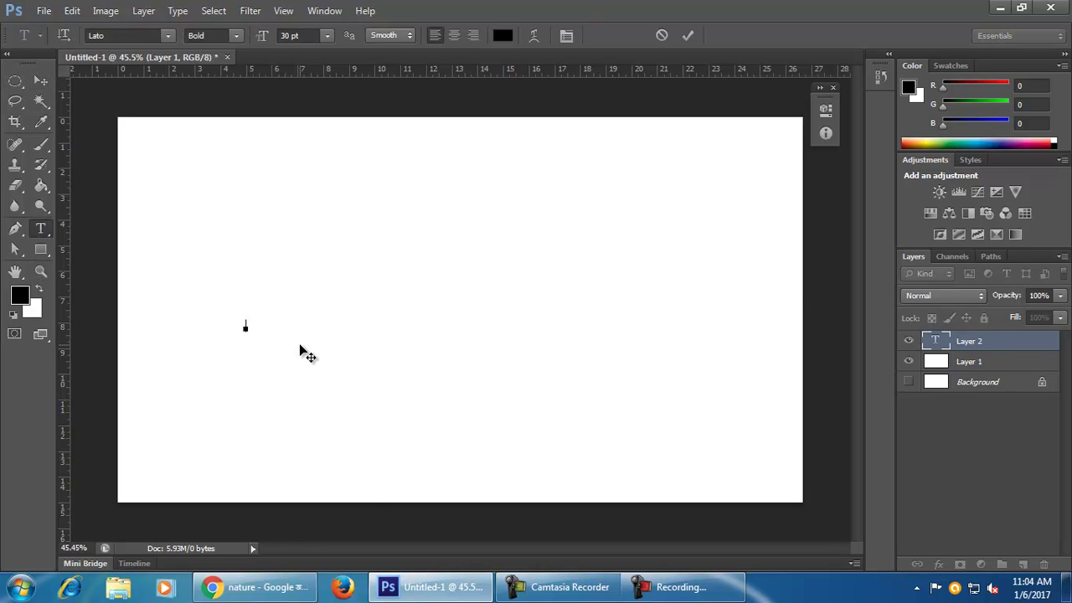
Step: Review the installed font families and the style variants available for the Lato font in the Type tool options
click(169, 38)
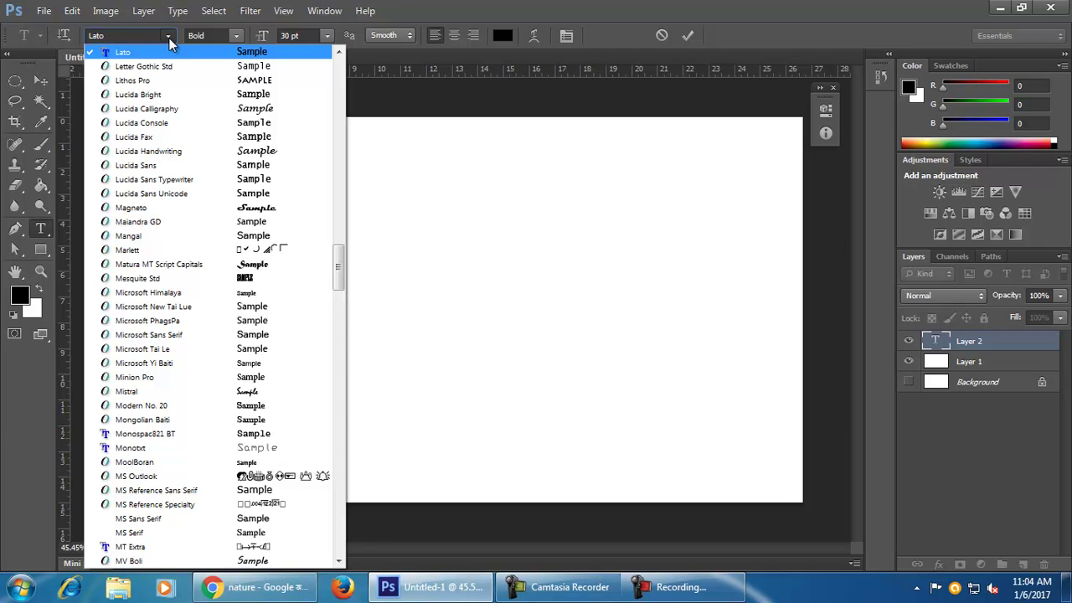
click(168, 38)
click(236, 38)
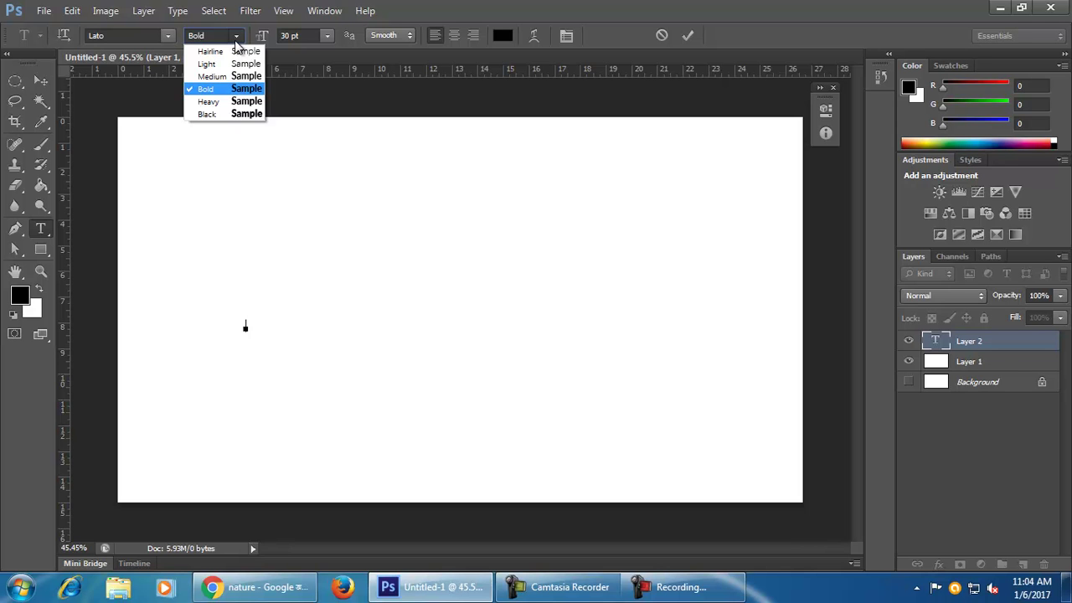
click(236, 41)
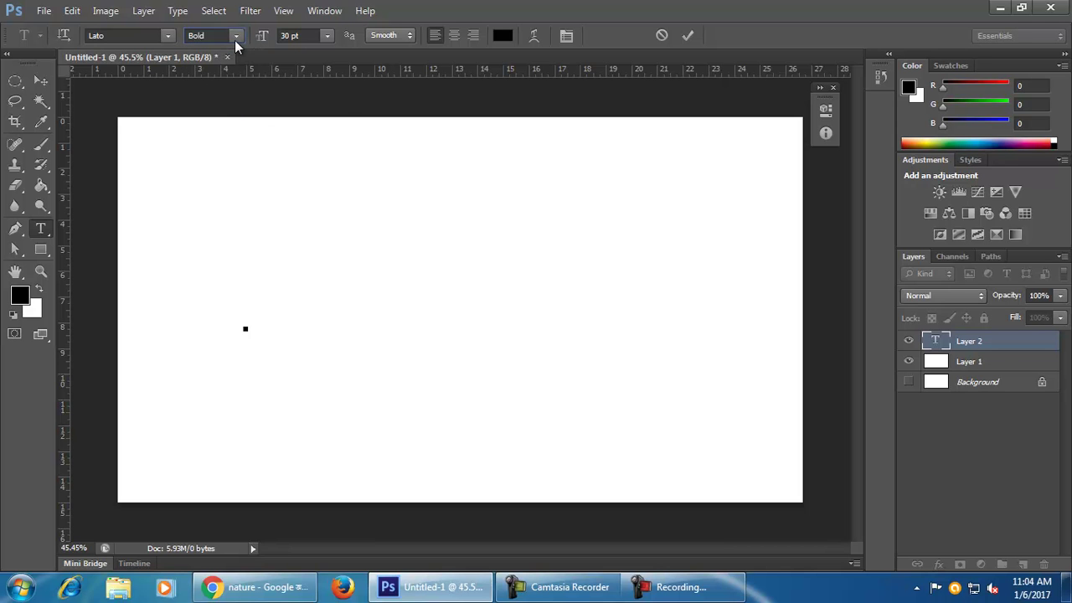
click(170, 35)
click(170, 39)
click(169, 36)
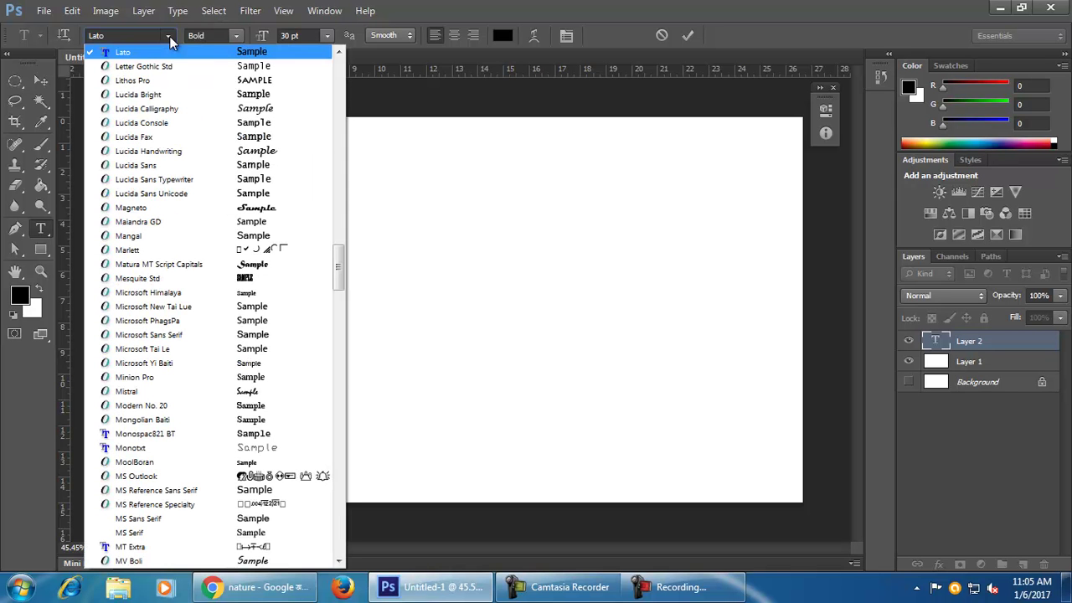
click(170, 36)
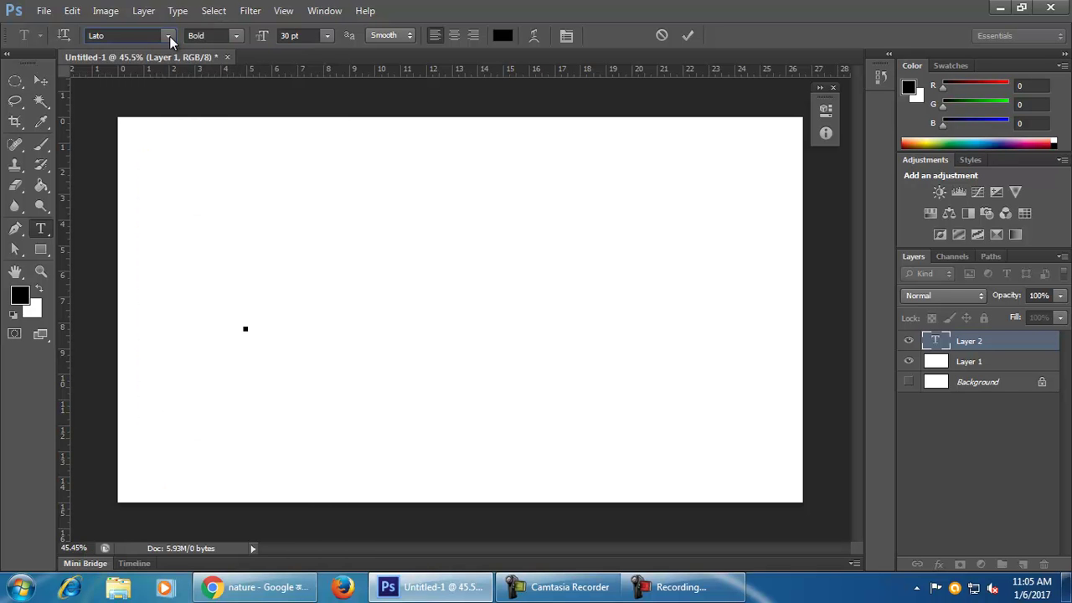
click(170, 36)
click(169, 36)
click(177, 11)
click(177, 12)
click(169, 37)
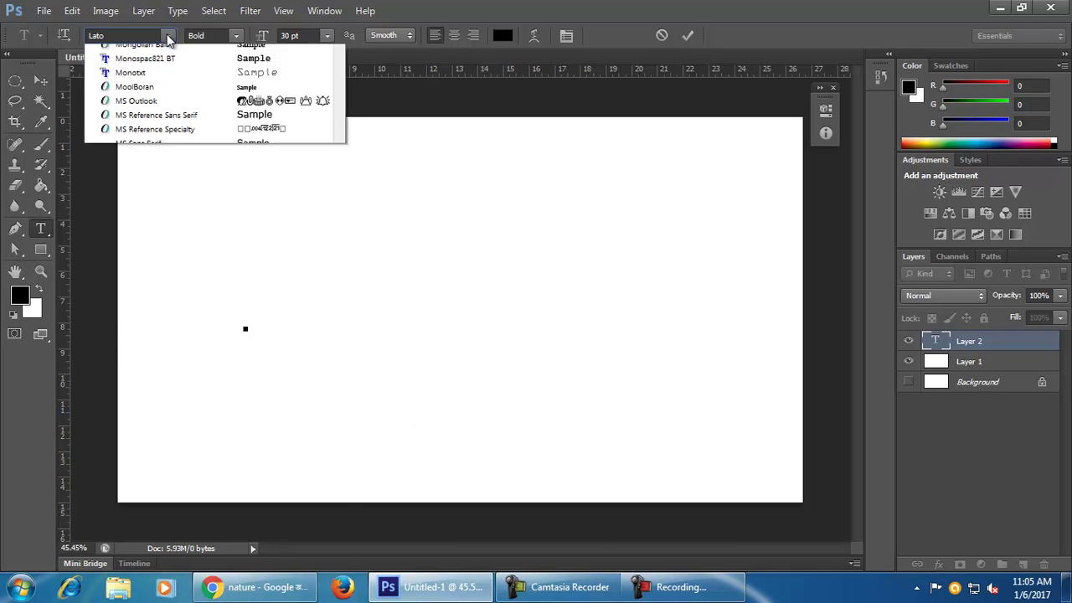
click(169, 37)
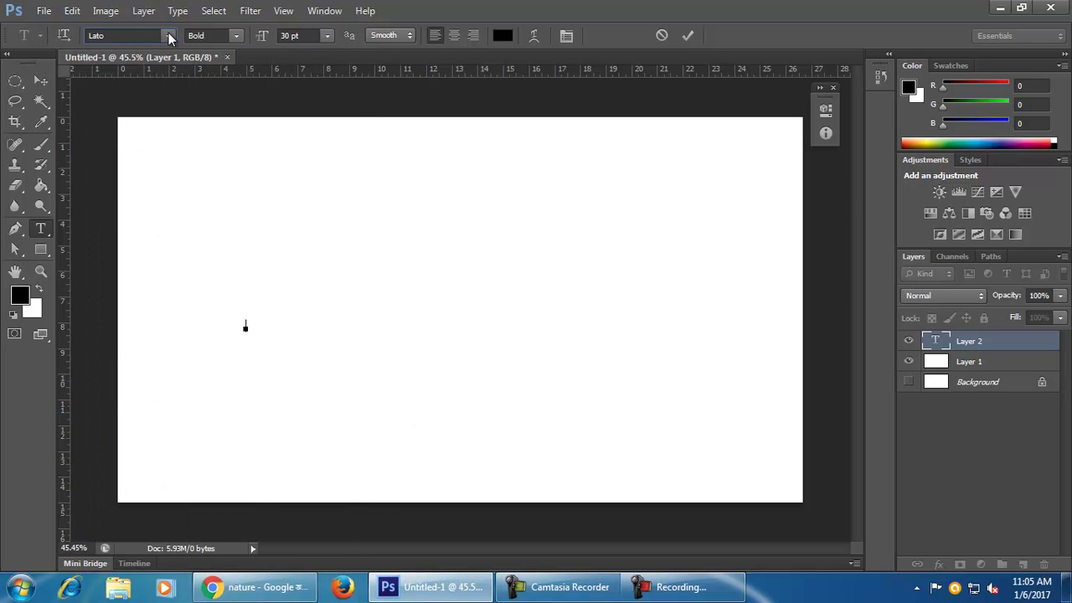
click(237, 38)
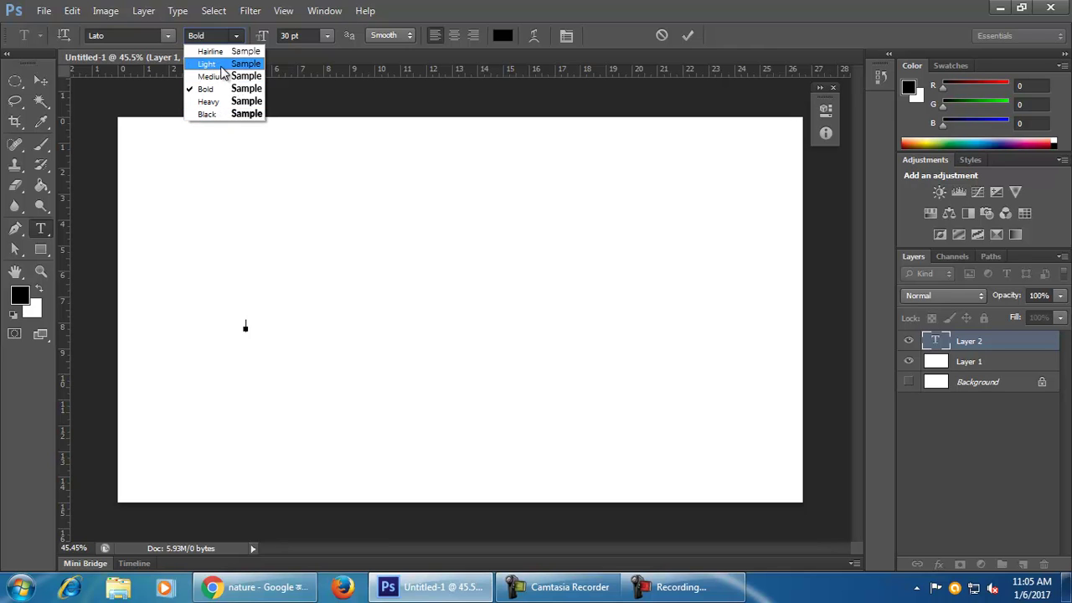
click(416, 8)
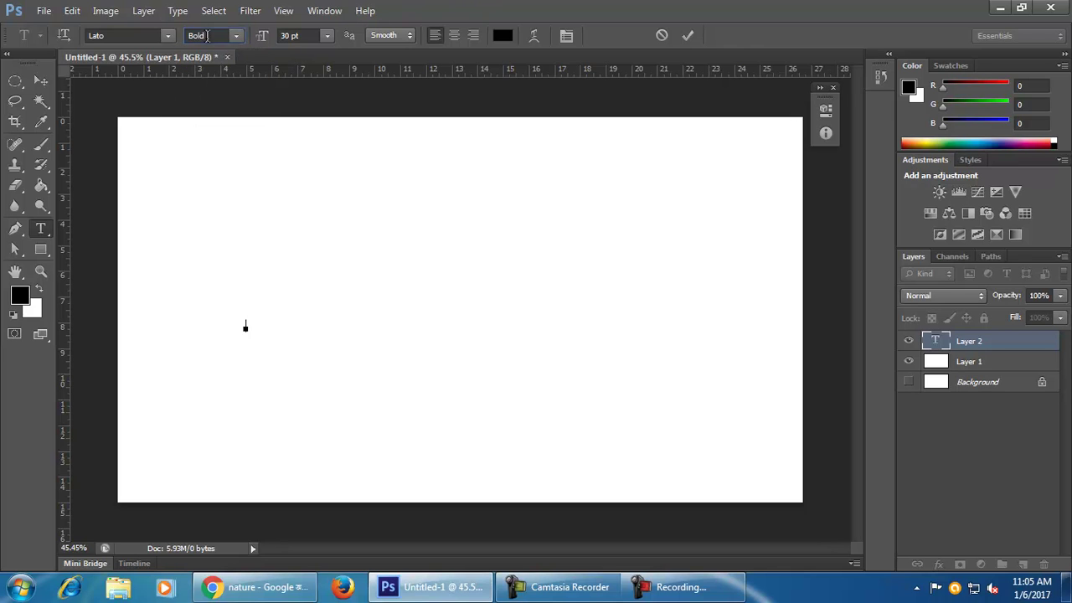
Step: Review the preset font sizes and set the new text line's size to 90 pt
click(327, 37)
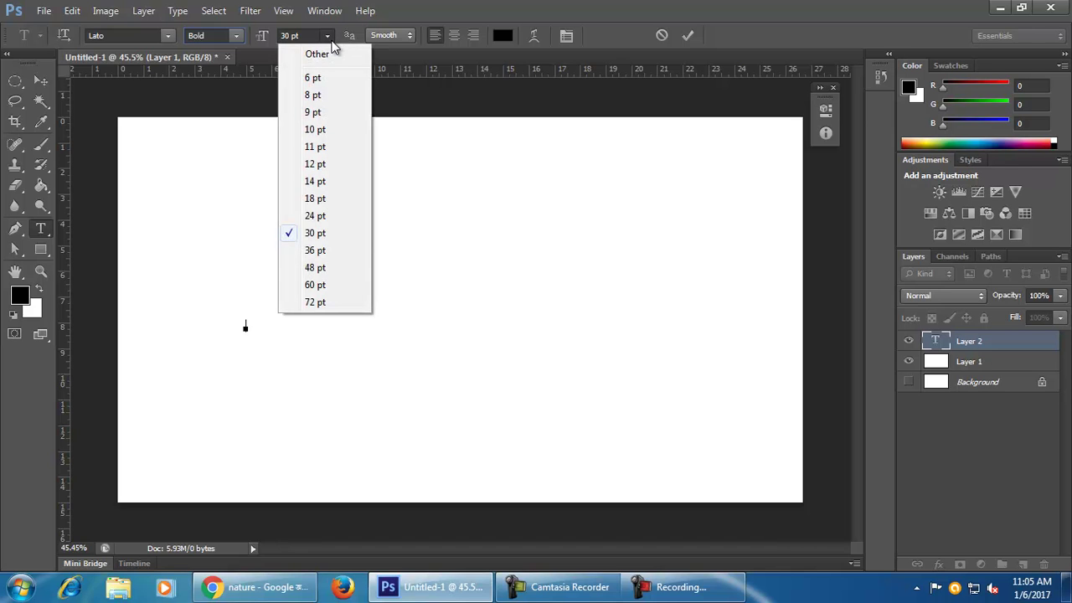
click(332, 42)
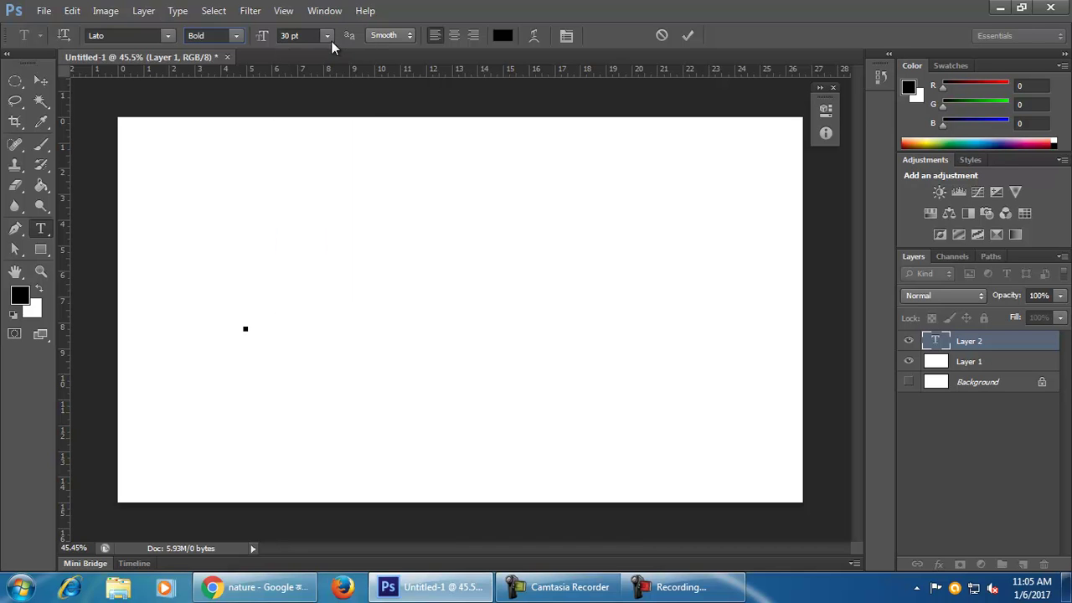
click(329, 37)
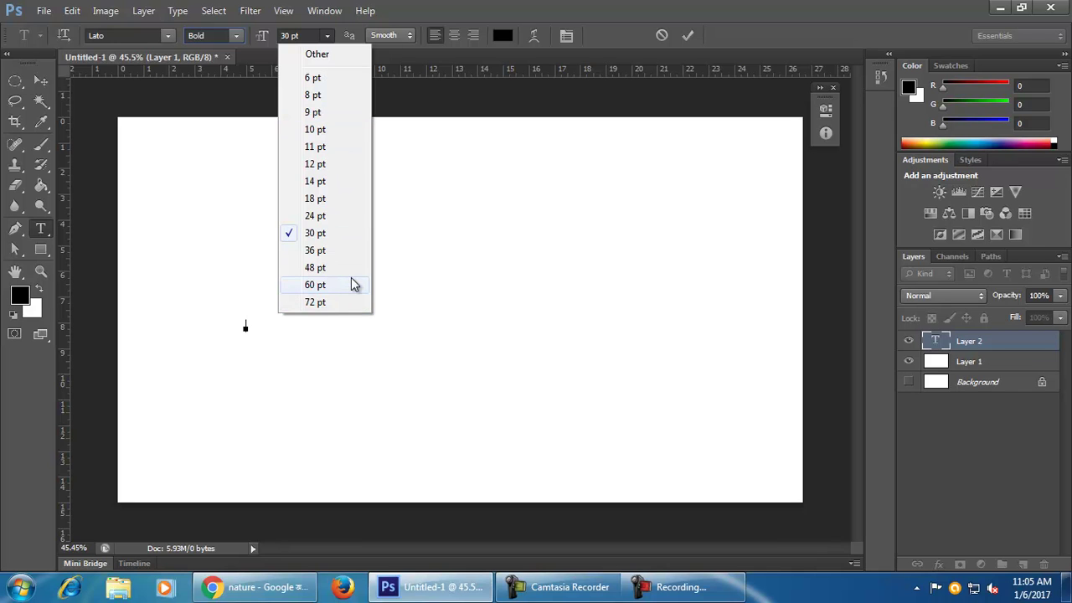
click(564, 6)
double_click(288, 36)
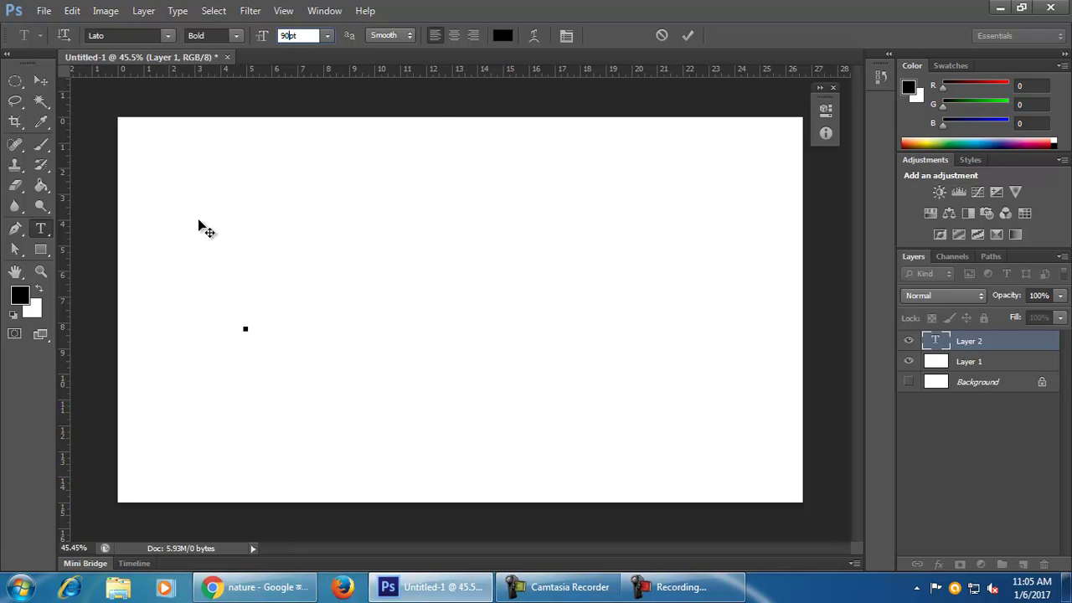
Step: Set the new text line's color to a dark teal blue, hex 056c8a
click(502, 36)
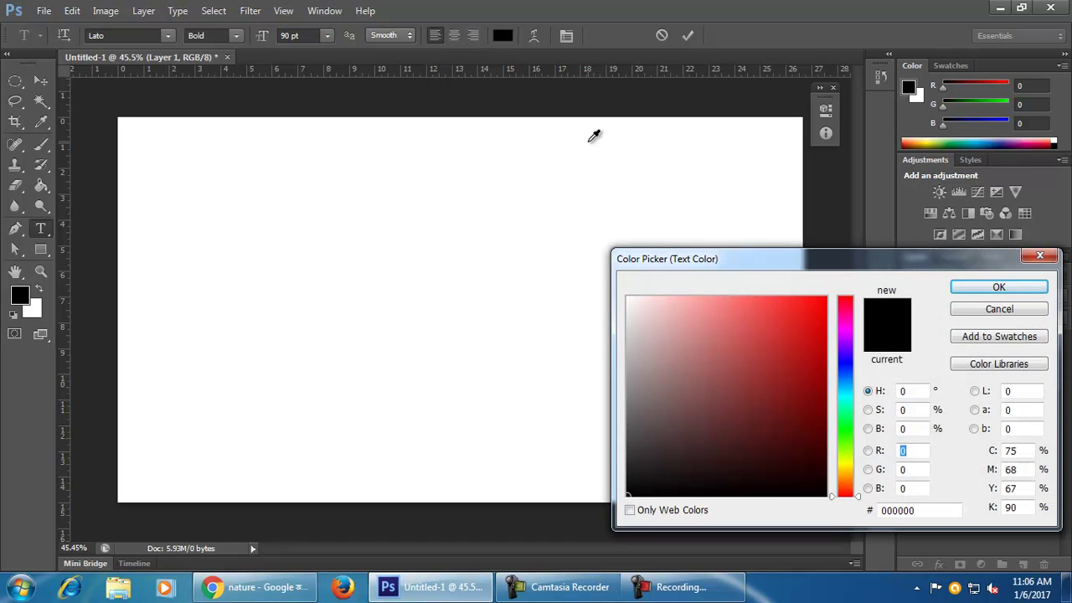
click(850, 375)
drag(850, 375, 848, 386)
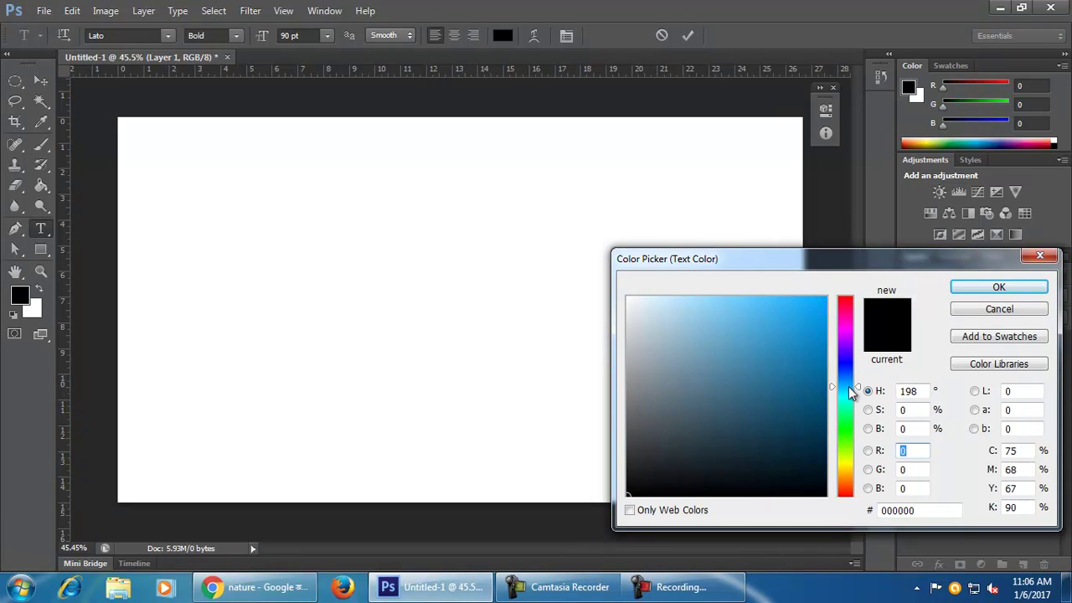
click(819, 389)
click(998, 287)
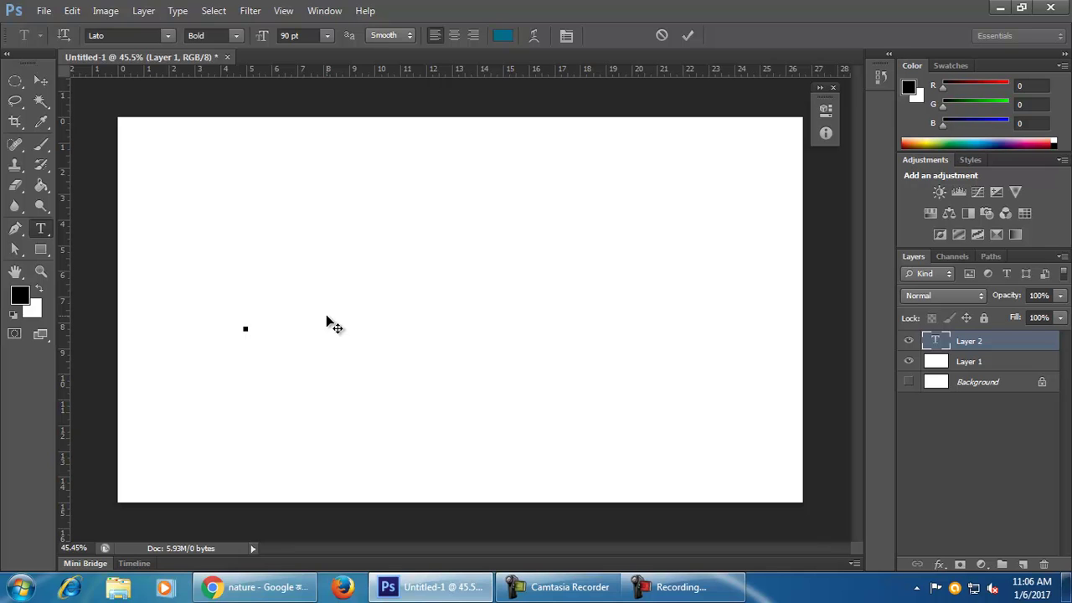
Step: Enter the text "Arcadia IT Institute" on the canvas and commit it
text(Arca dia IT I)
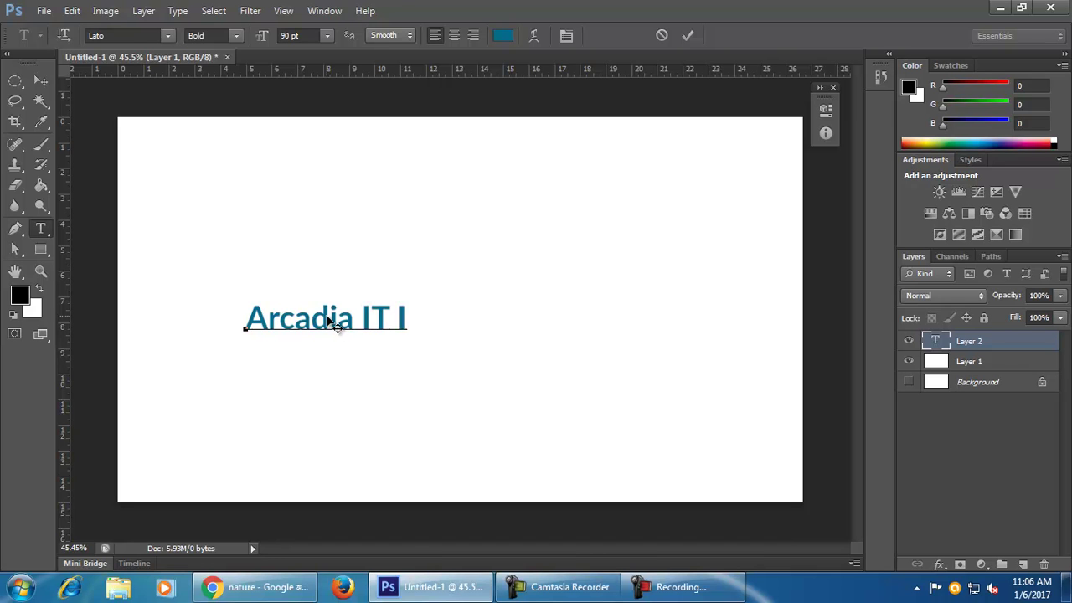
text(nstitute)
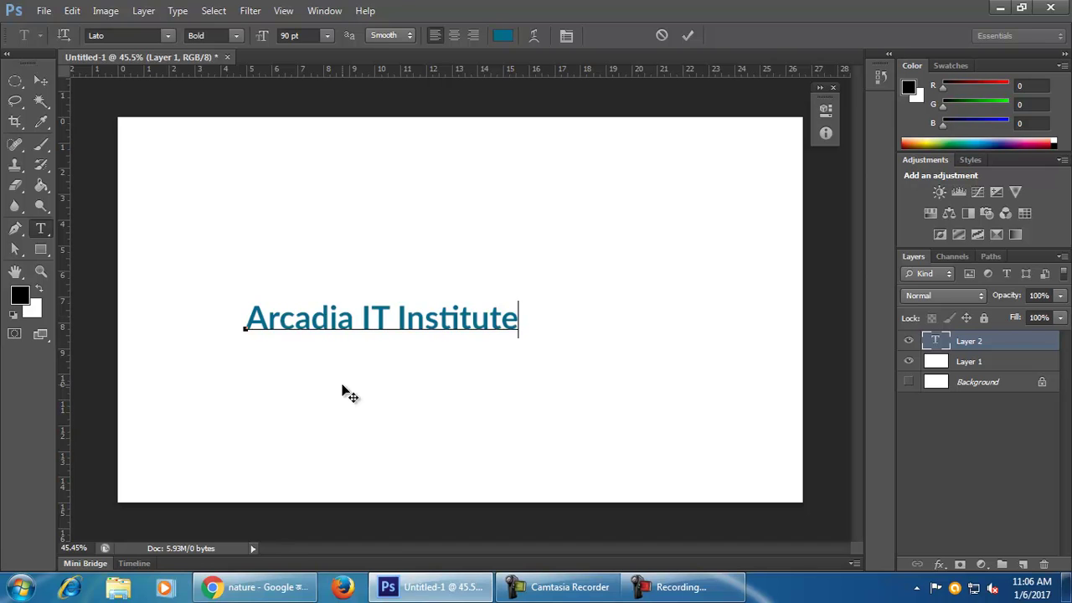
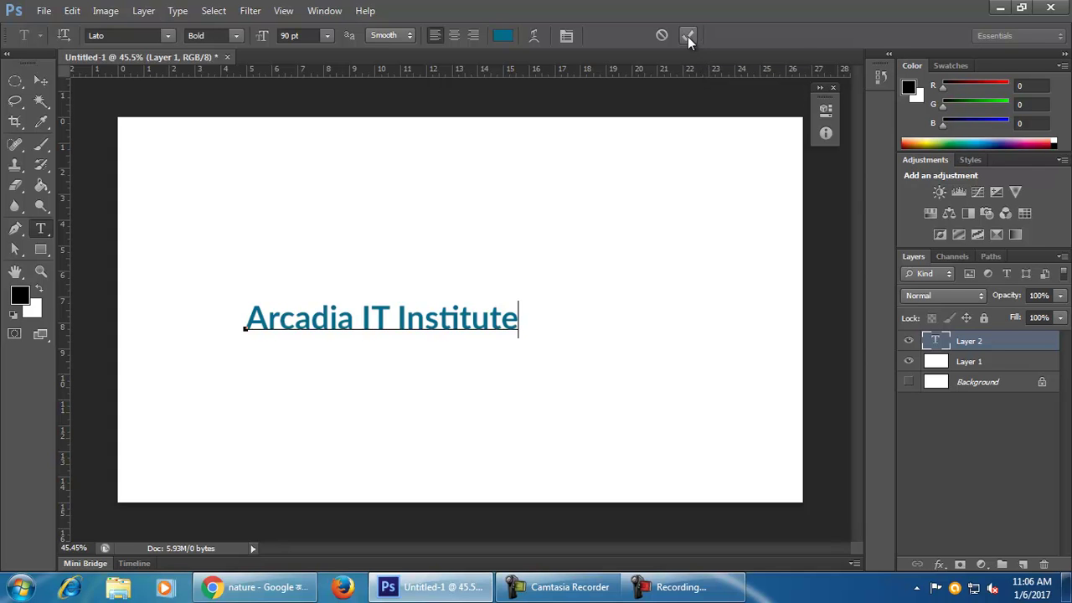
click(688, 36)
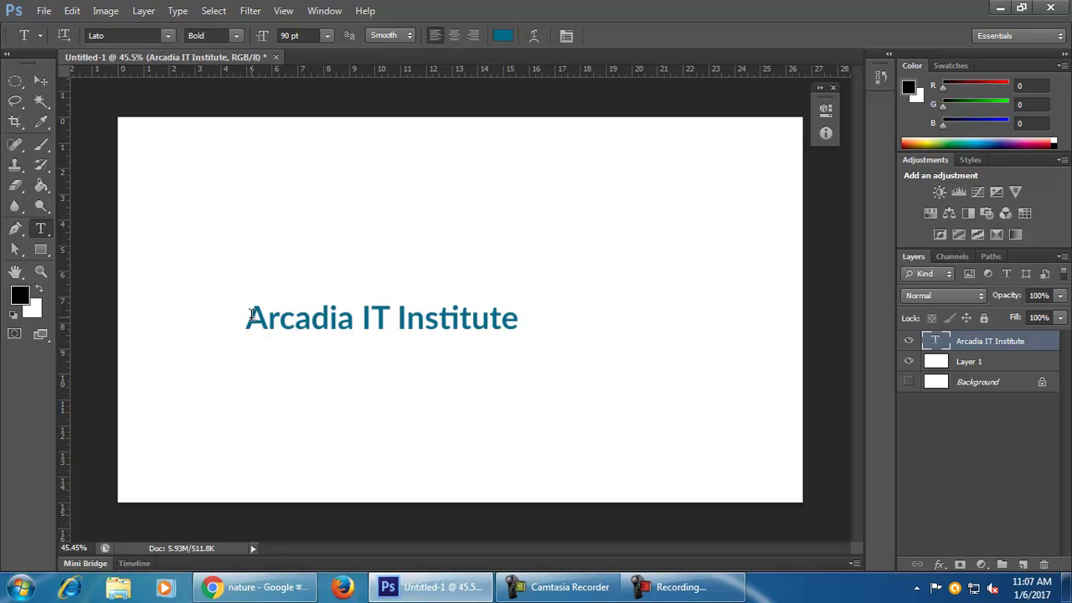
Step: Turn the Move tool's transform controls off and on again, and move the text line to the canvas's upper-right corner
click(39, 79)
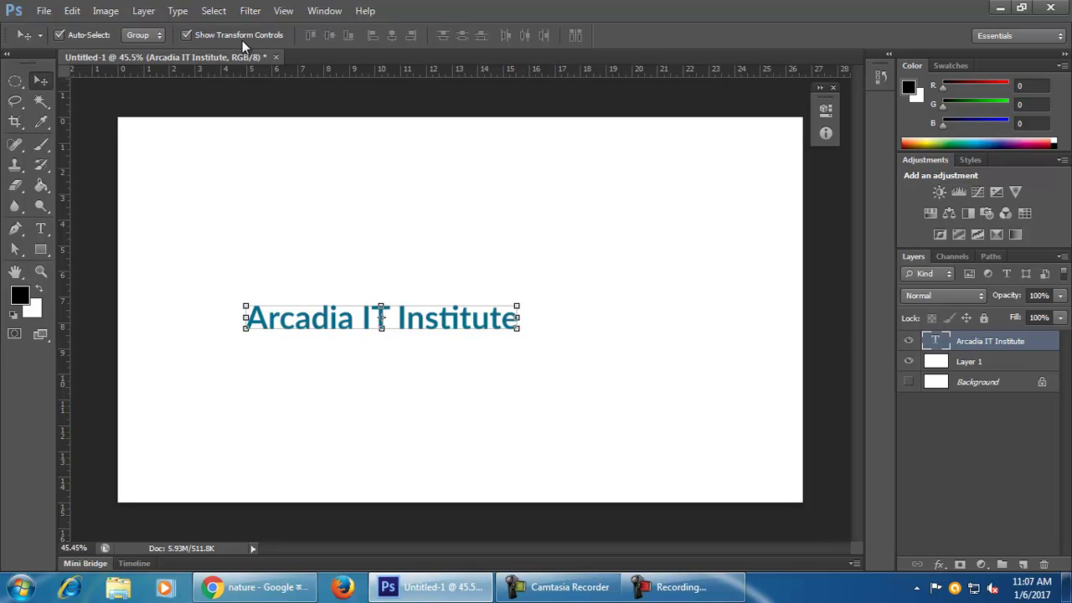
click(186, 35)
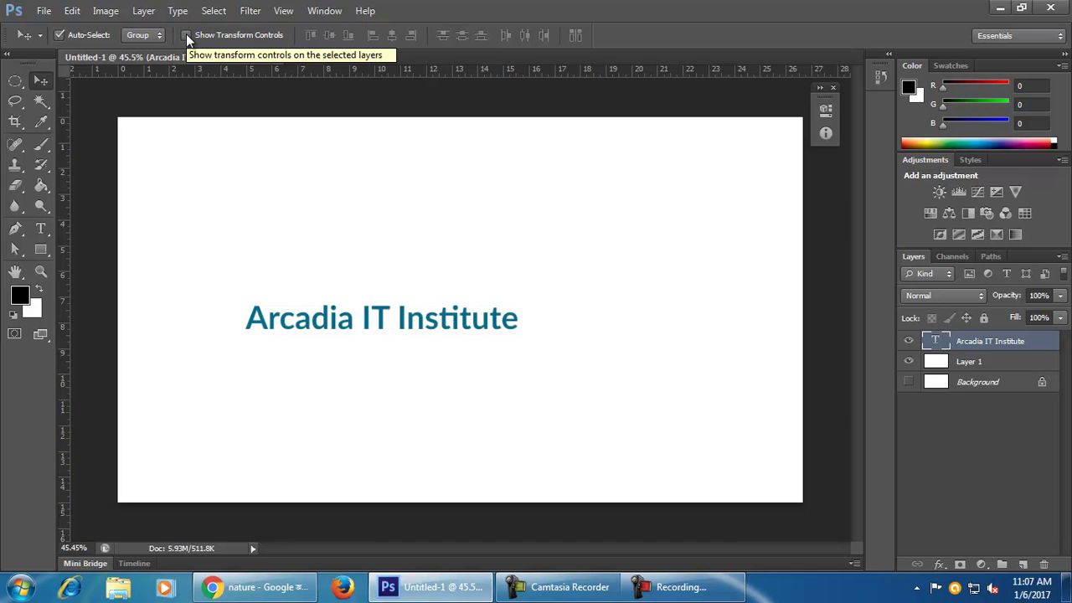
click(186, 35)
drag(467, 322, 719, 164)
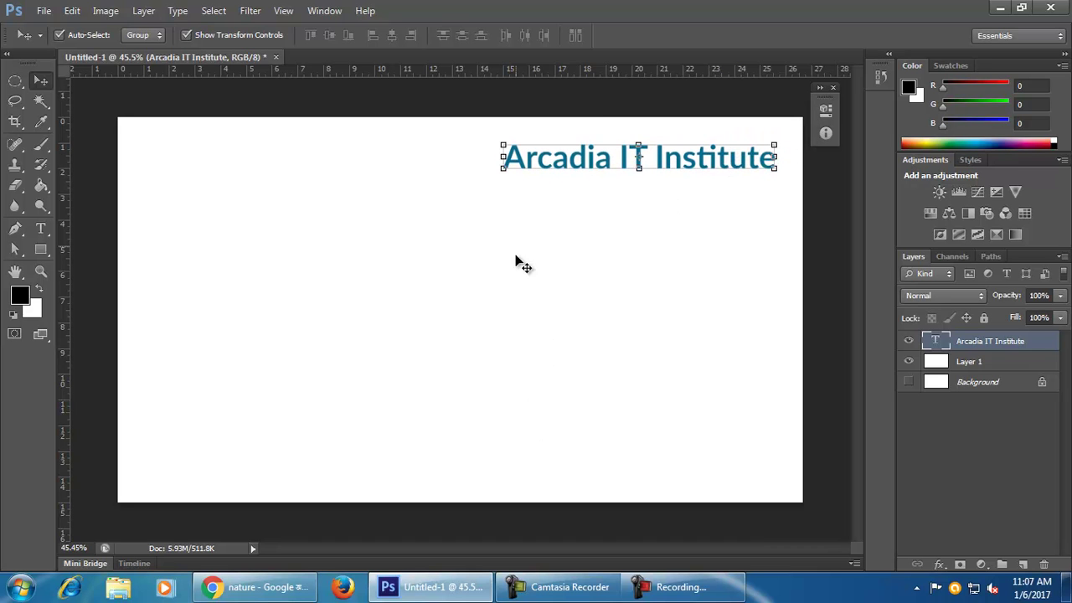
Step: Delete Layer 1 and make the Background layer visible
click(631, 302)
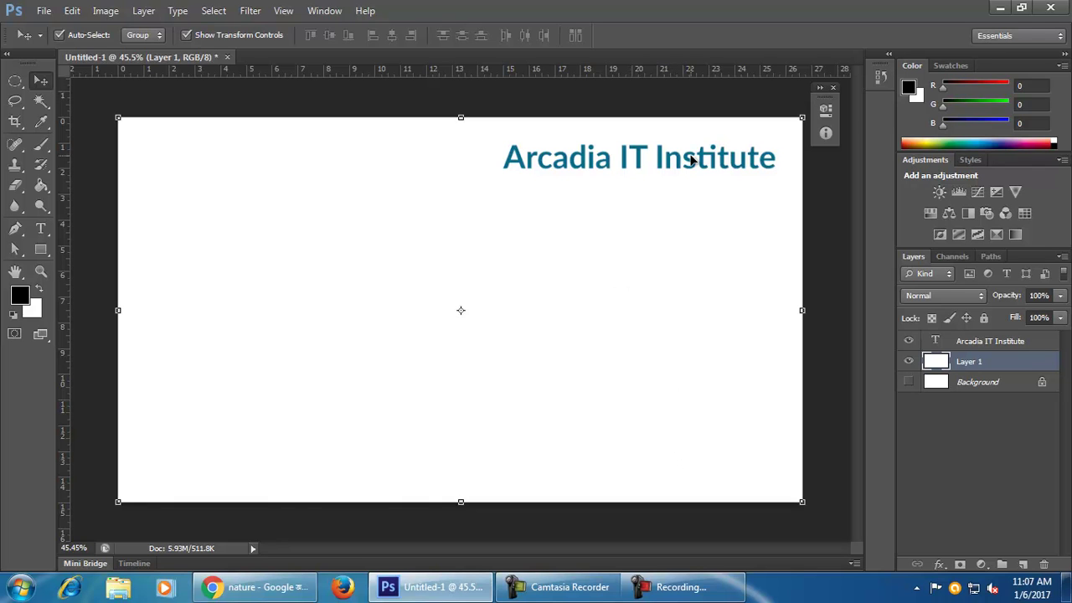
drag(985, 363, 1042, 564)
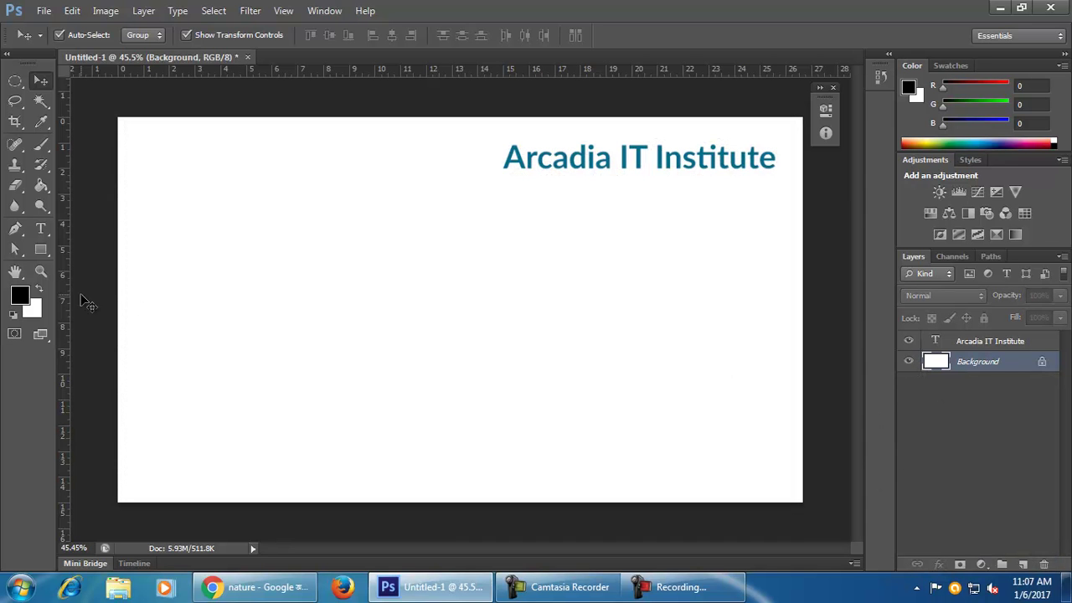
Step: Recolor only the word "Institute" in the text line to bright sky blue, hex 00bcf2, and commit the edit
click(45, 226)
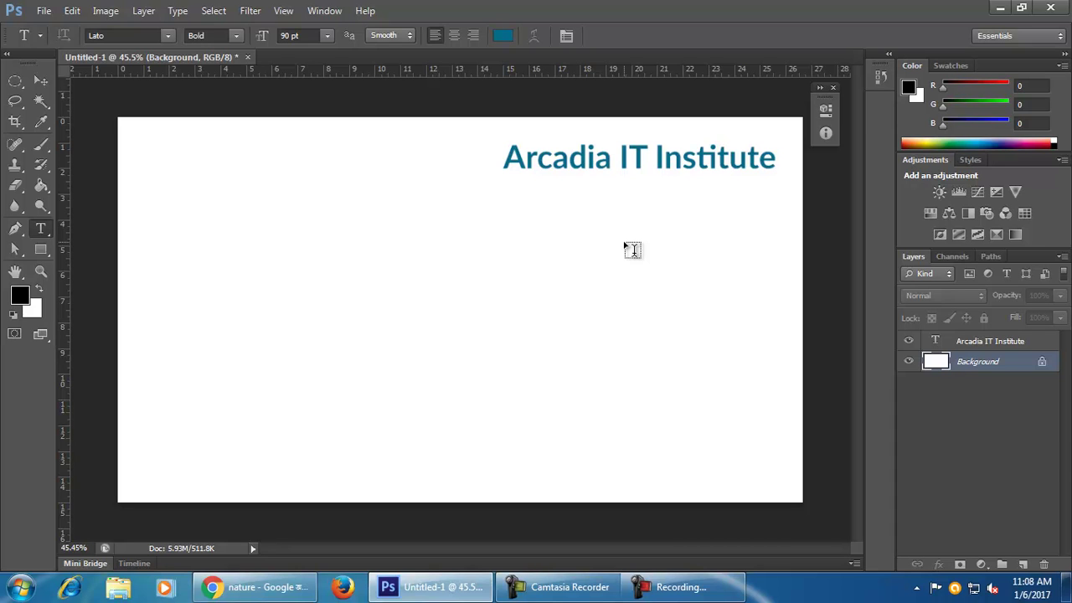
drag(773, 160, 654, 159)
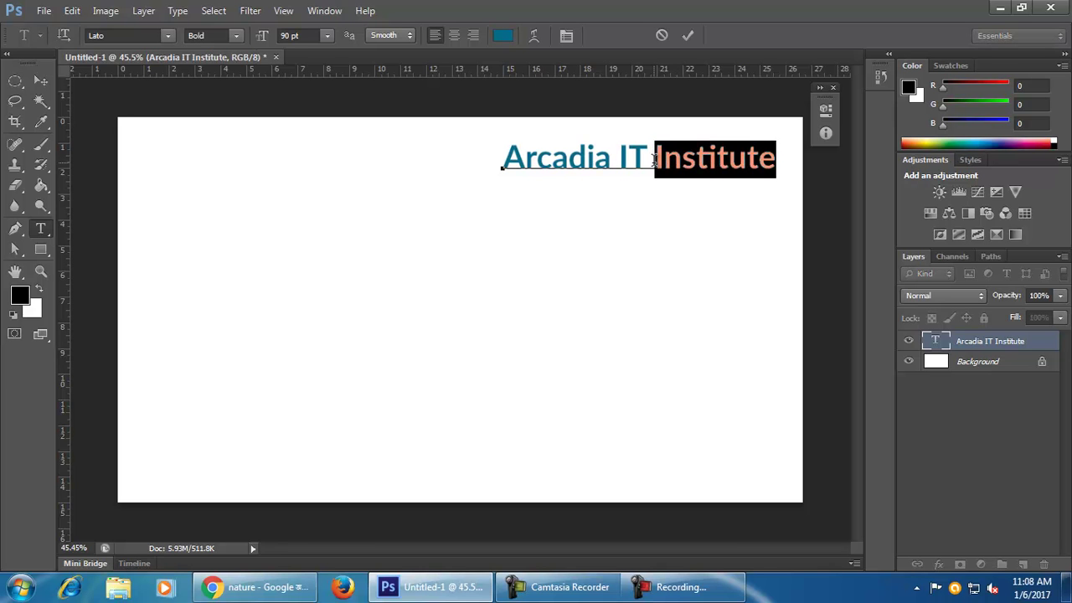
click(504, 37)
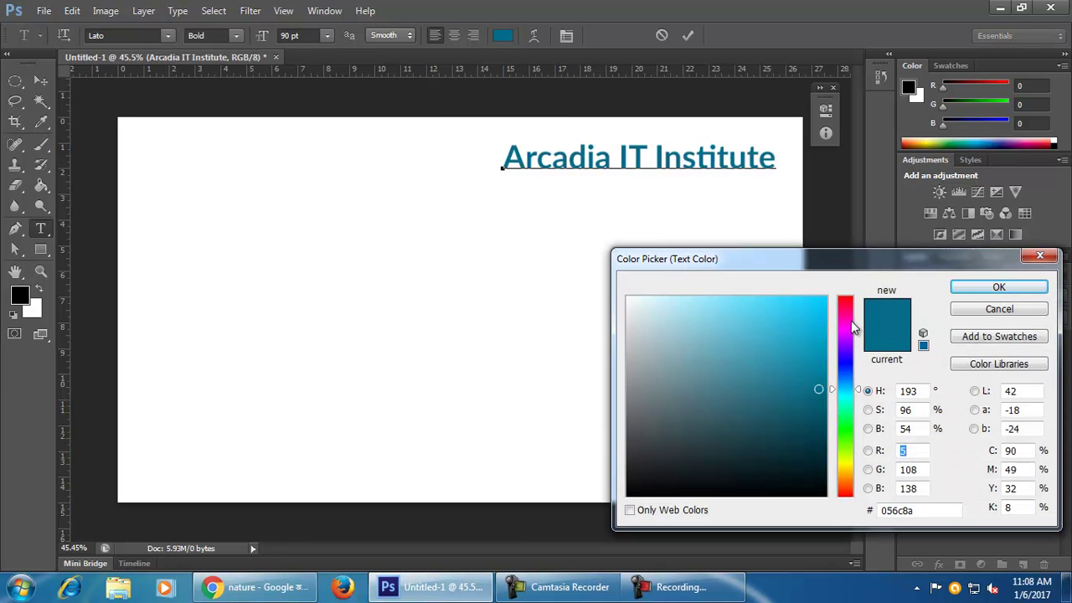
click(821, 322)
click(1005, 285)
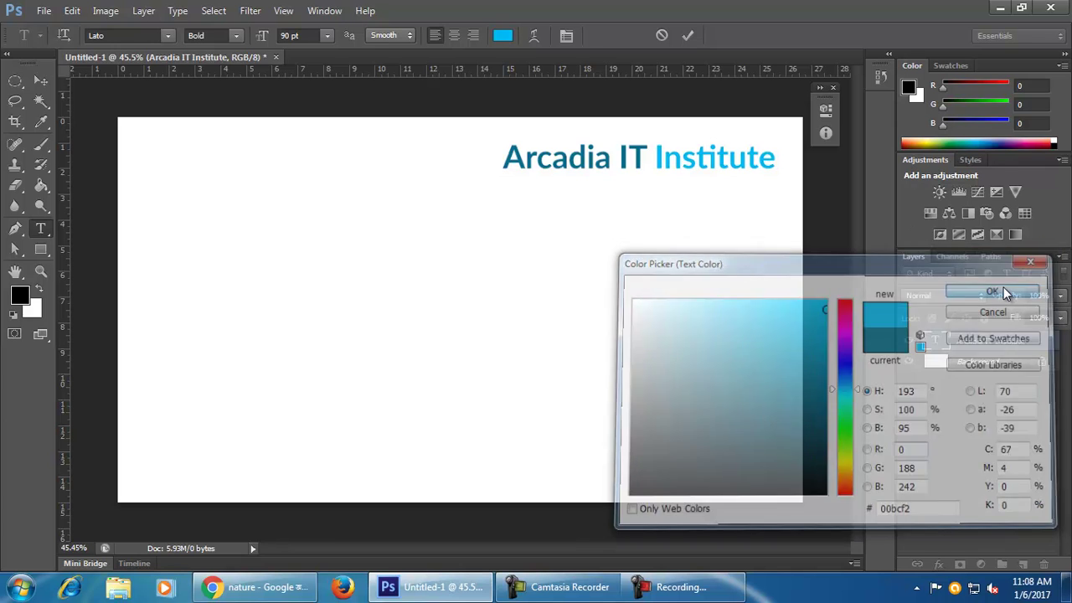
key(ctrl+Return)
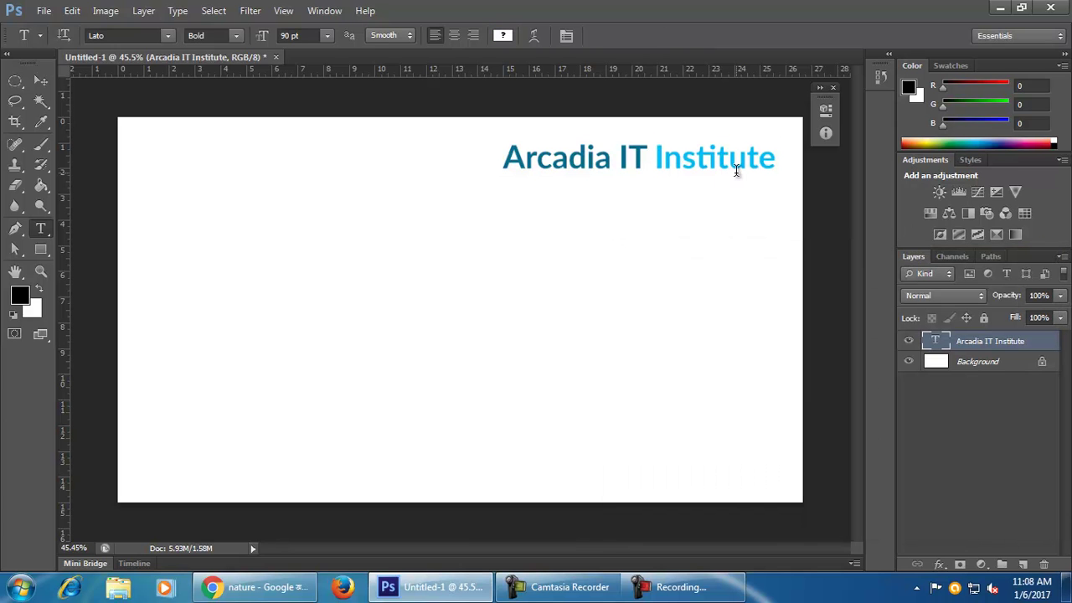
Step: Set the font size of the word "Institute" to 48 pt and commit the edit
drag(775, 158, 656, 148)
click(326, 37)
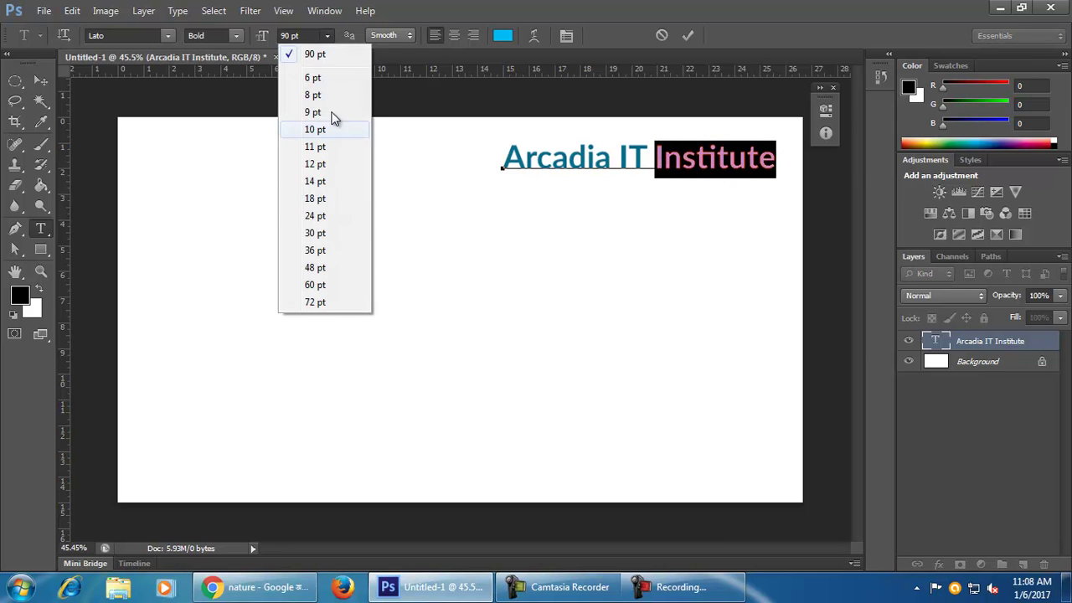
click(316, 267)
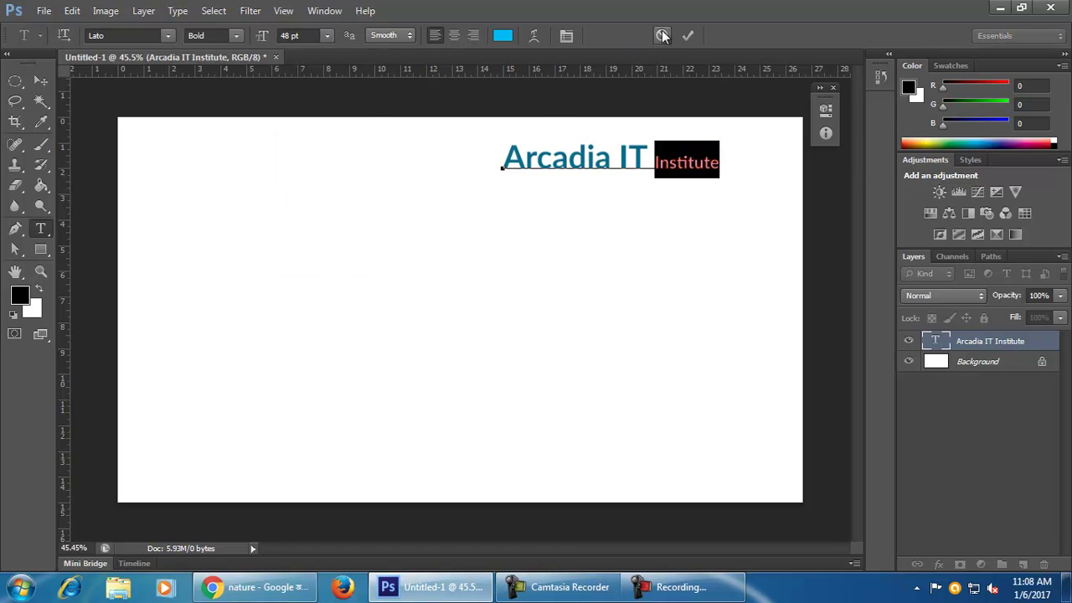
click(687, 36)
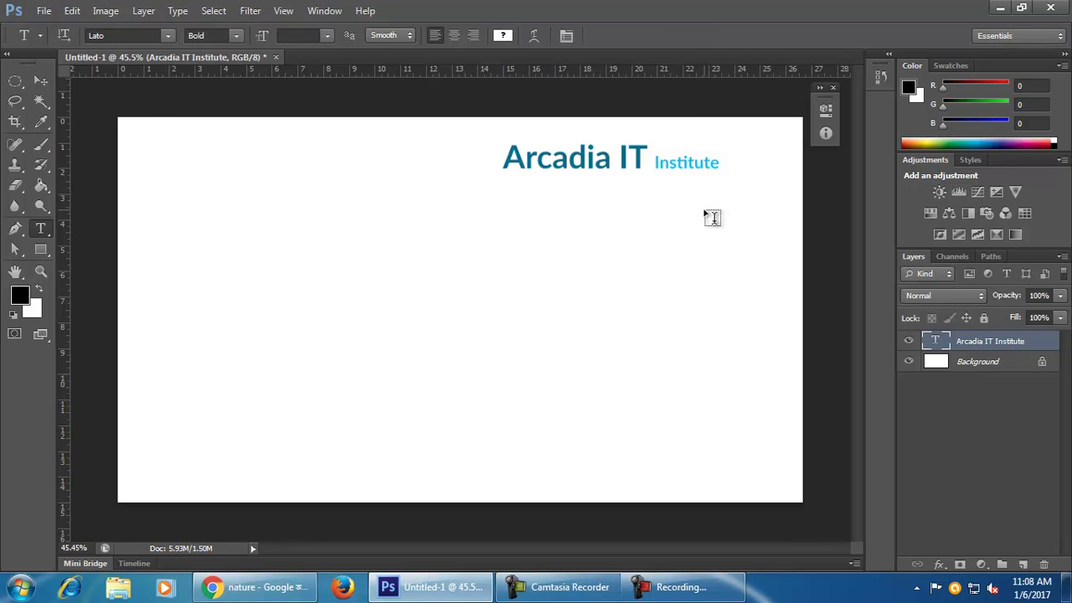
Step: Add a separate black 48 pt text line reading "Institute" below the main text and commit it
click(41, 80)
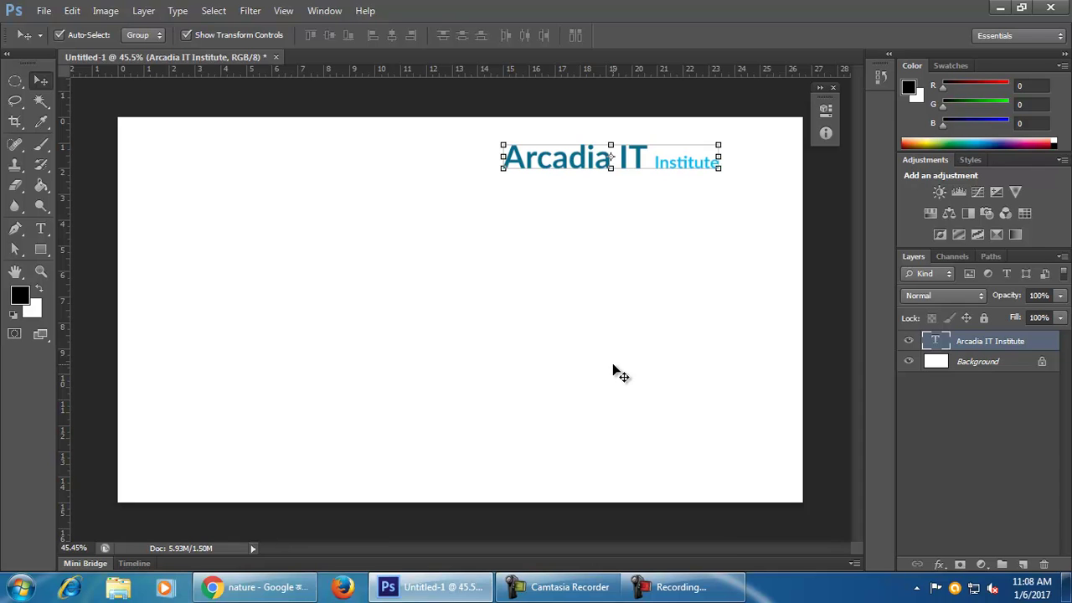
click(48, 228)
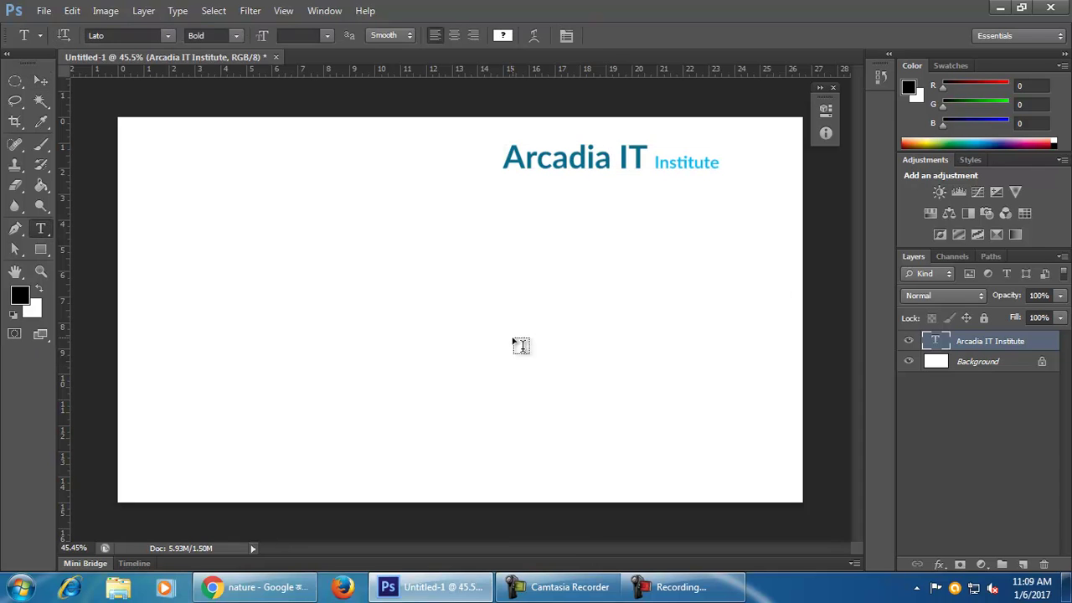
click(523, 225)
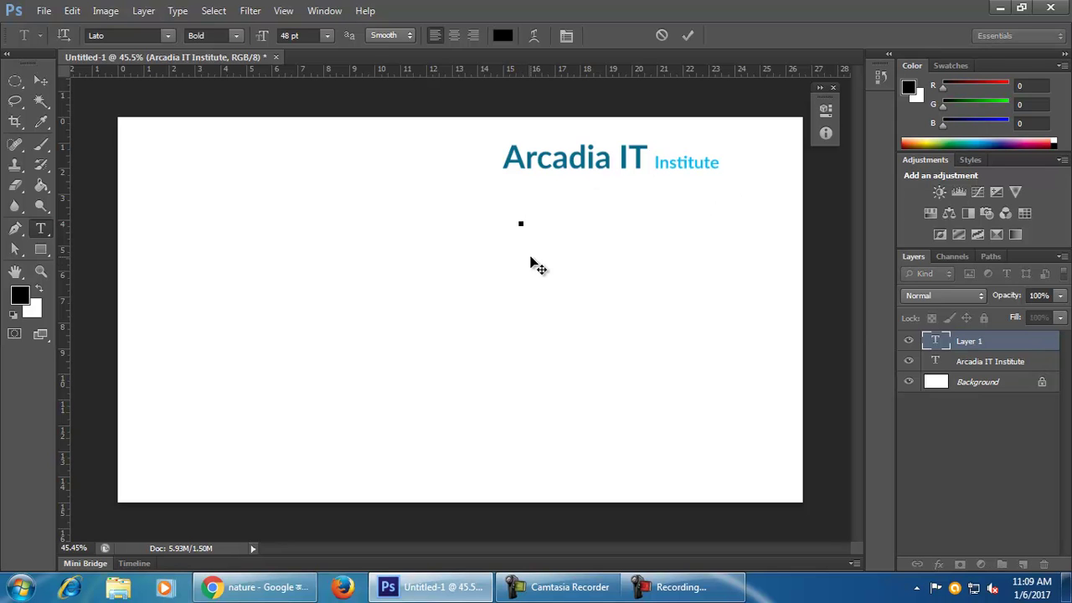
text(Institute)
click(688, 35)
Step: Shift the "Arcadia IT Institute" line slightly left and place the separate "Institute" text directly under its left end
click(40, 81)
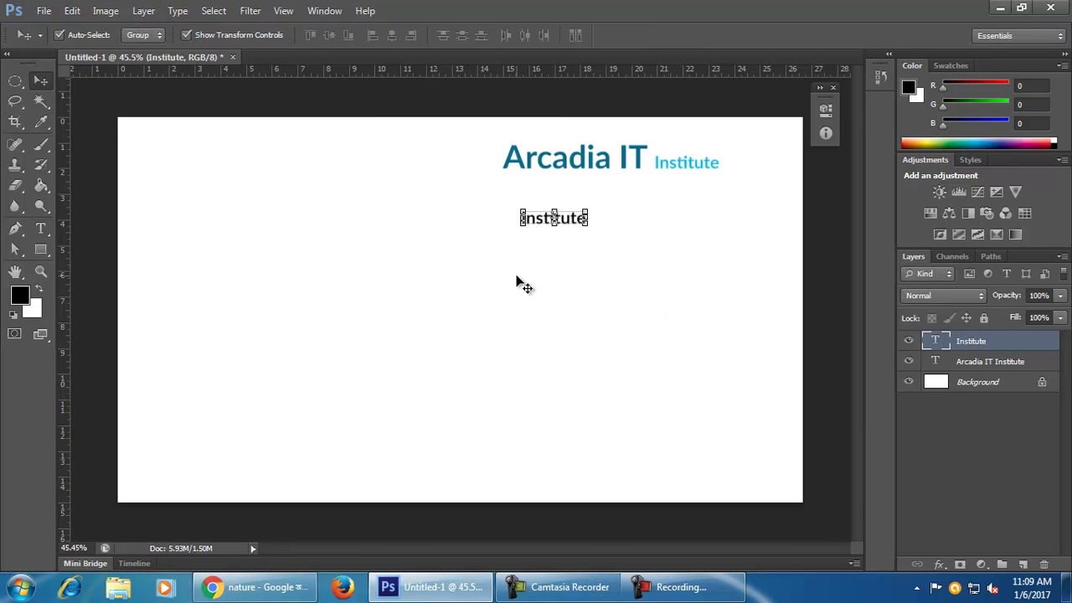
drag(586, 159, 562, 159)
drag(574, 226, 533, 193)
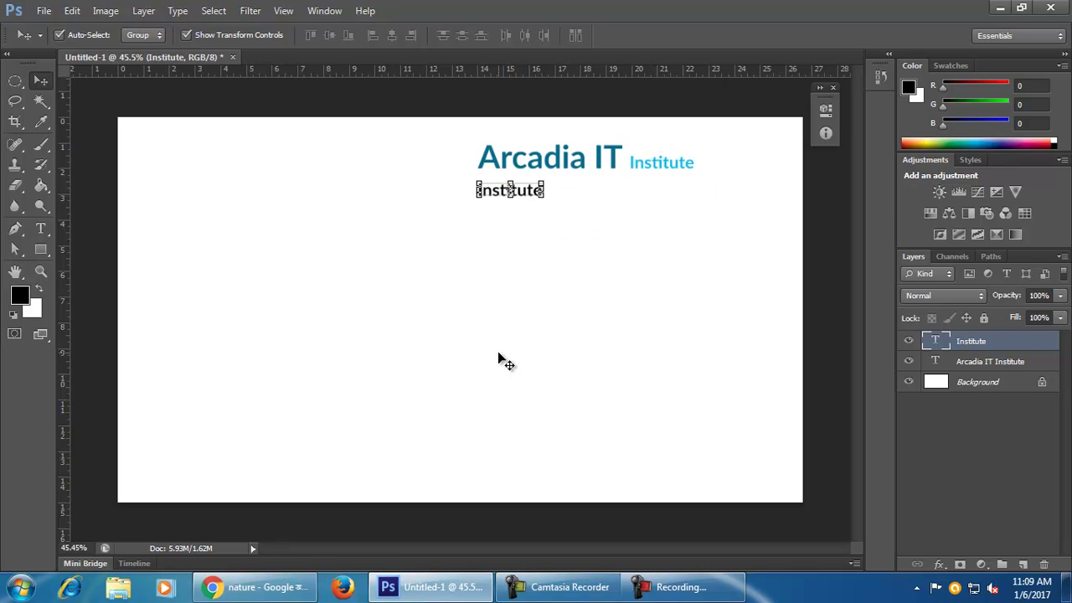
Step: Delete the separate "Institute" text layer and select the "Arcadia IT Institute" text
key(Delete)
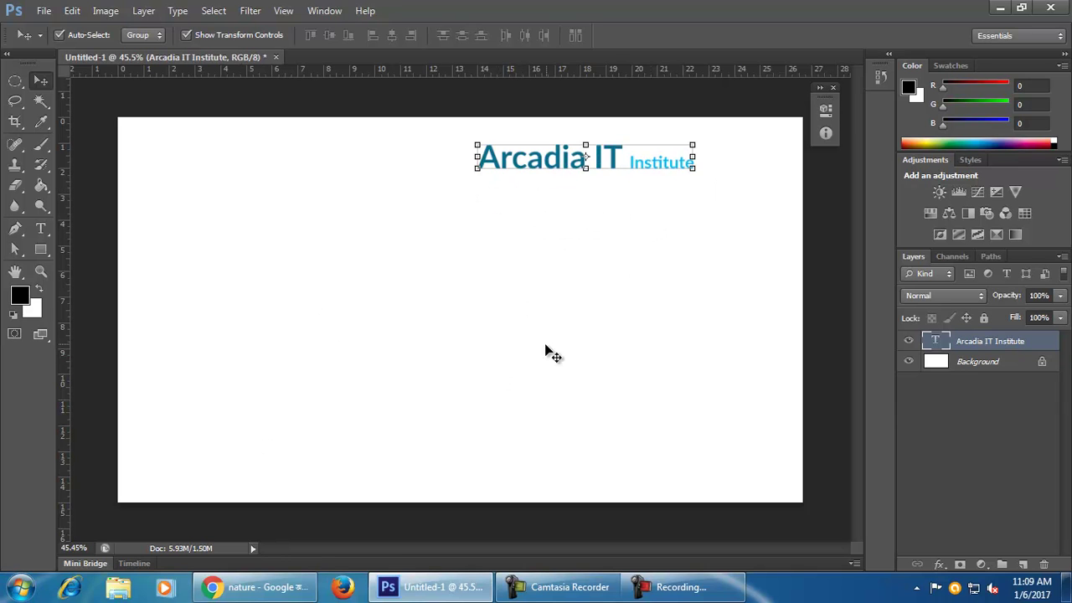
click(545, 349)
click(600, 159)
Step: Copy the word "Institute" from the text line, remove it from the line and commit the edit
click(45, 230)
drag(628, 162, 696, 163)
key(ctrl+c)
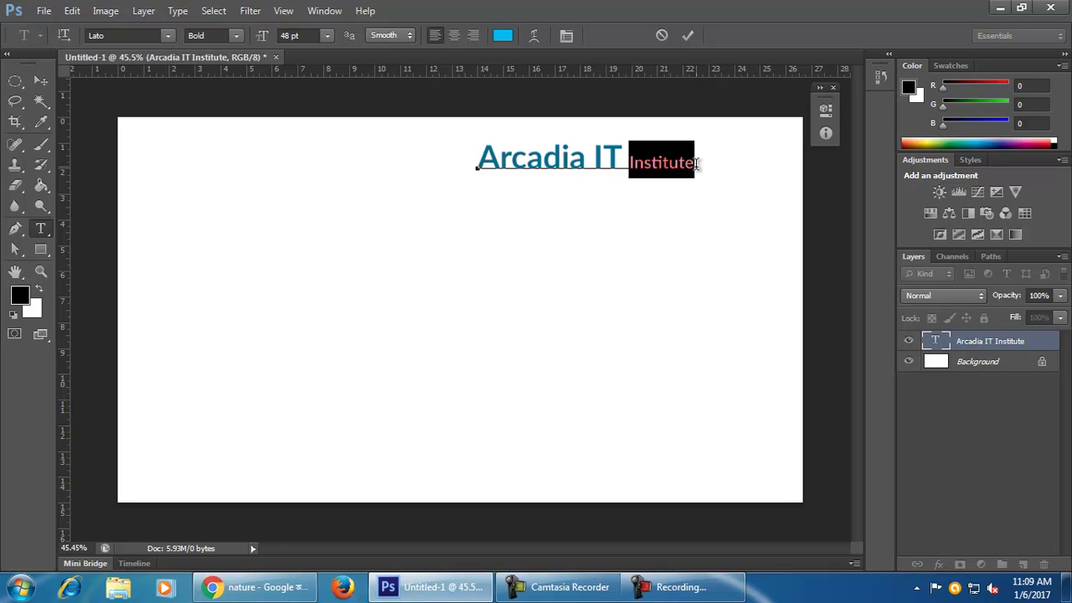
key(ctrl)
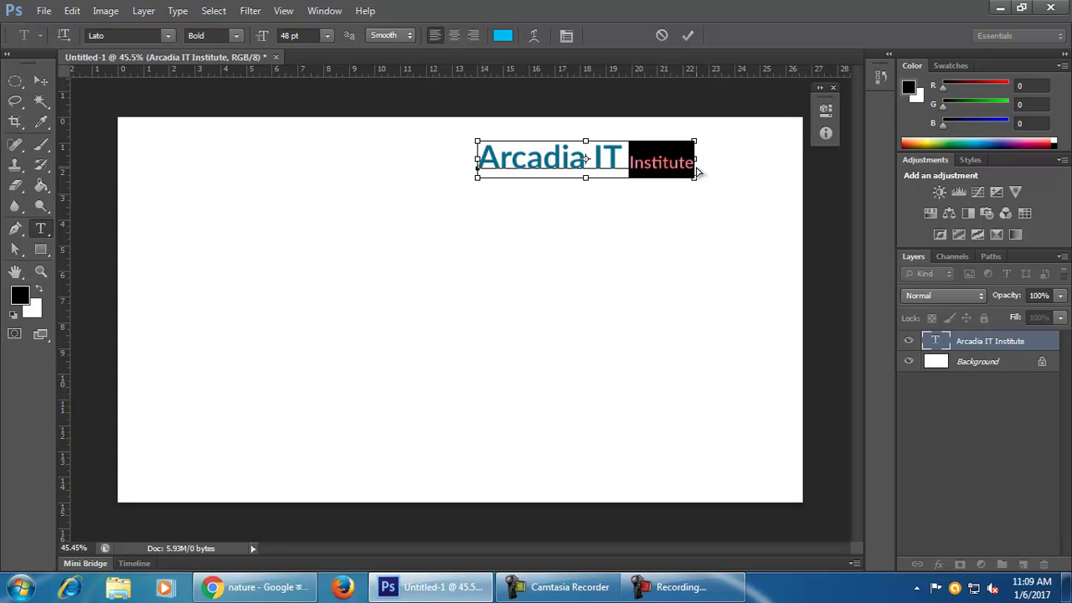
key(BackSpace)
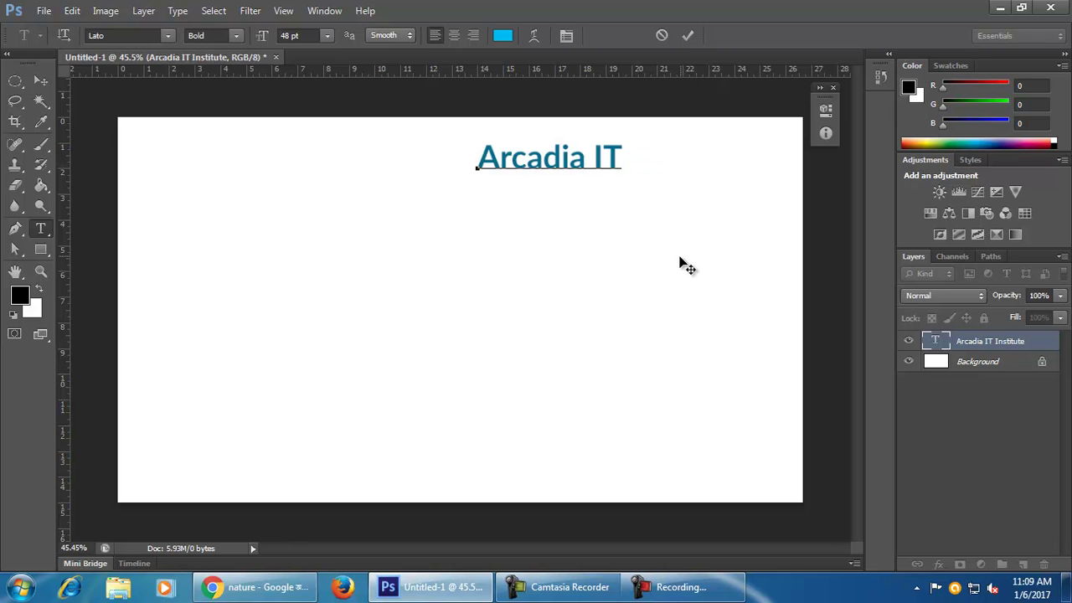
click(688, 36)
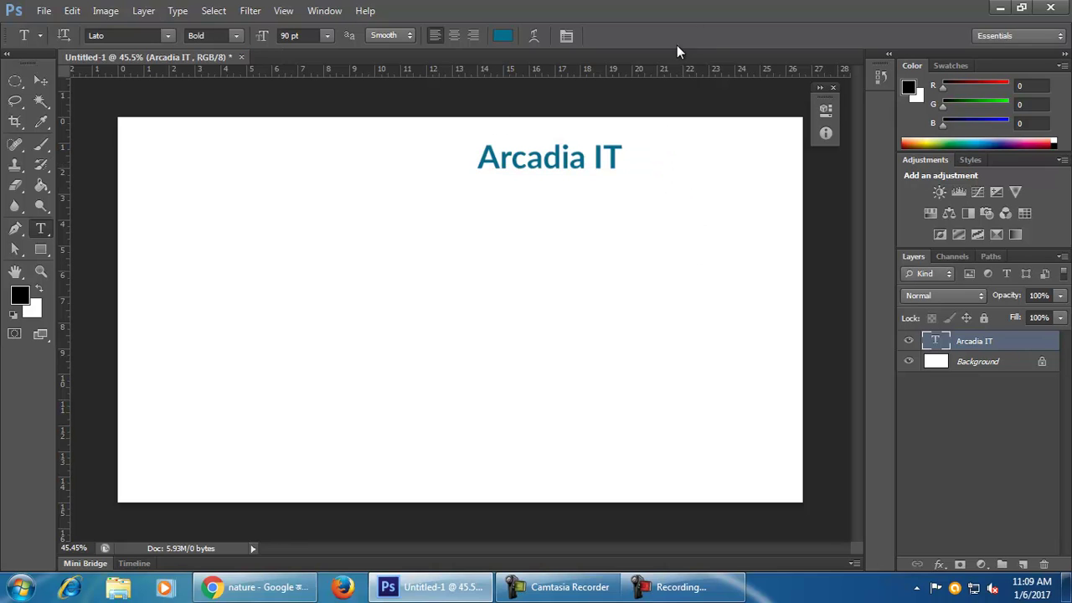
Step: Paste the copied "Institute" as its own text layer and move it under the right end of "Arcadia IT"
click(463, 243)
key(ctrl+v)
key(ctrl+Return)
key(v)
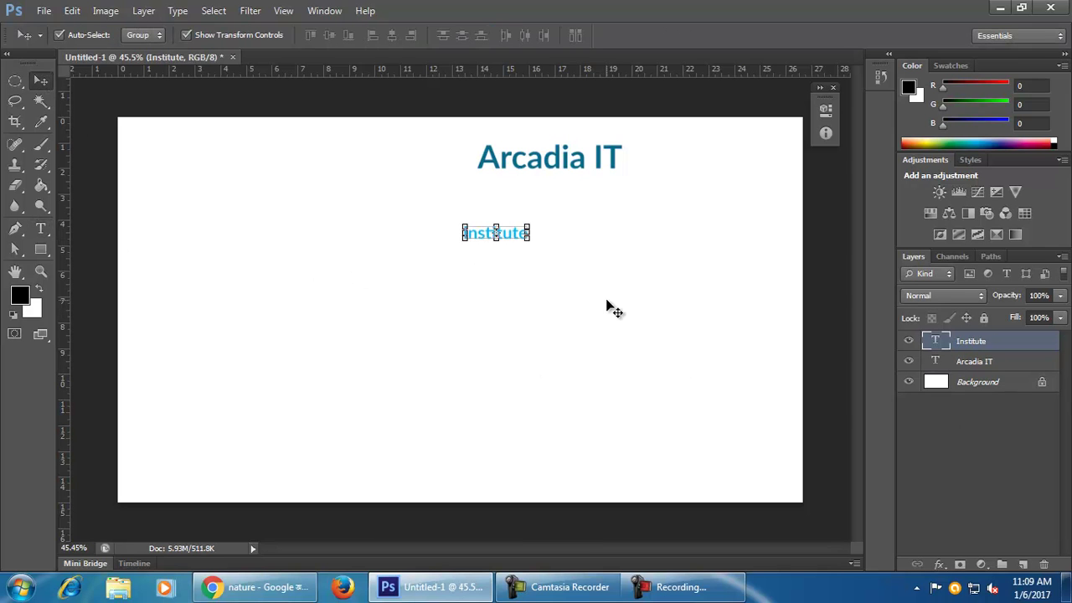
drag(527, 244, 603, 192)
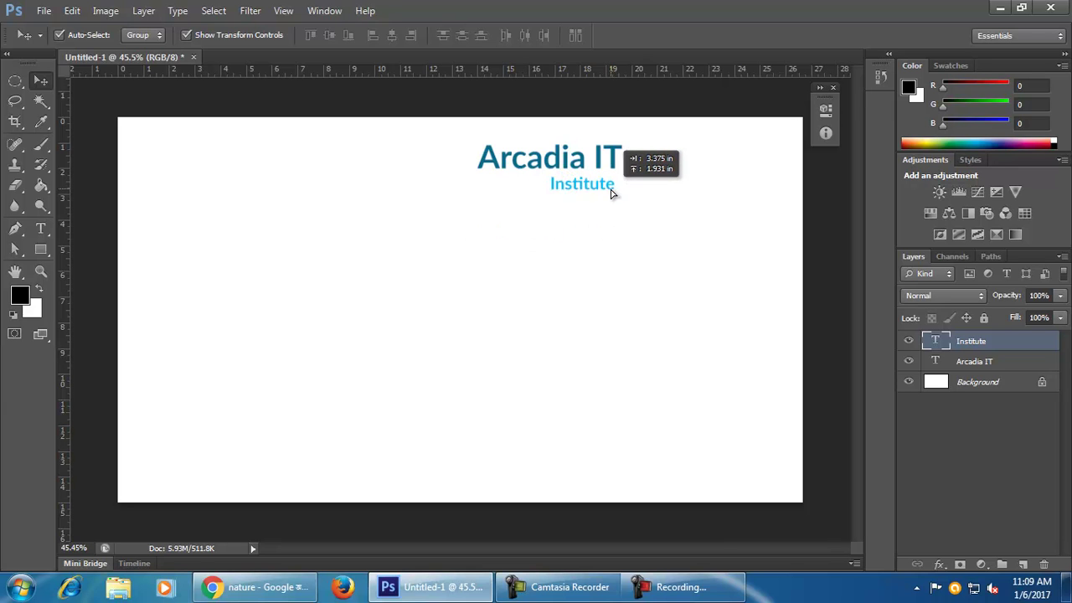
click(611, 269)
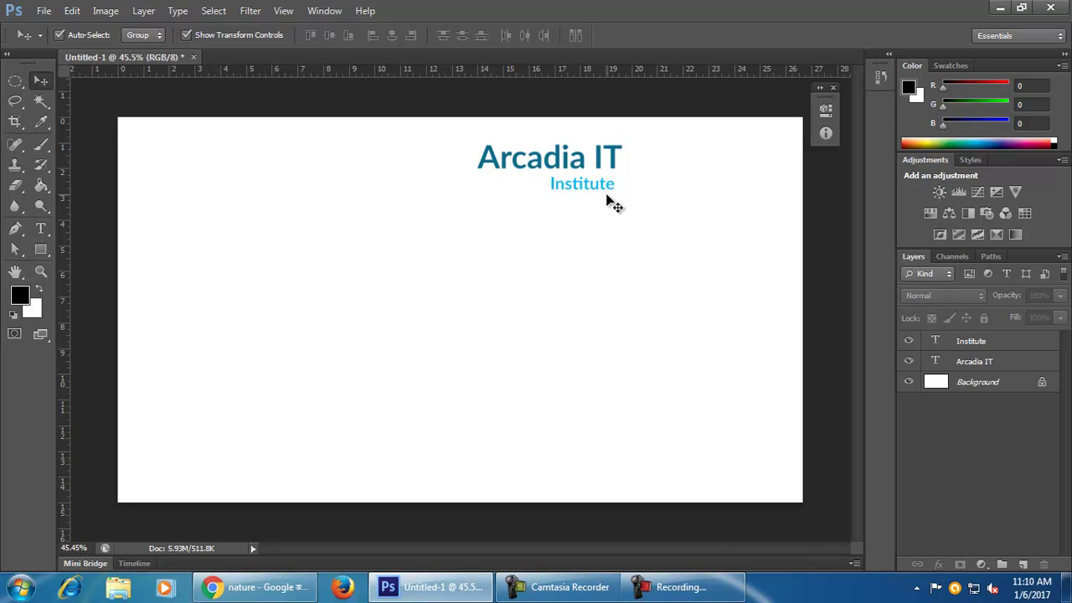
Step: Nudge the "Institute" text slightly, delete its layer and select the "Arcadia IT" text
drag(600, 192, 601, 187)
click(611, 252)
click(606, 191)
key(Delete)
click(594, 206)
click(580, 166)
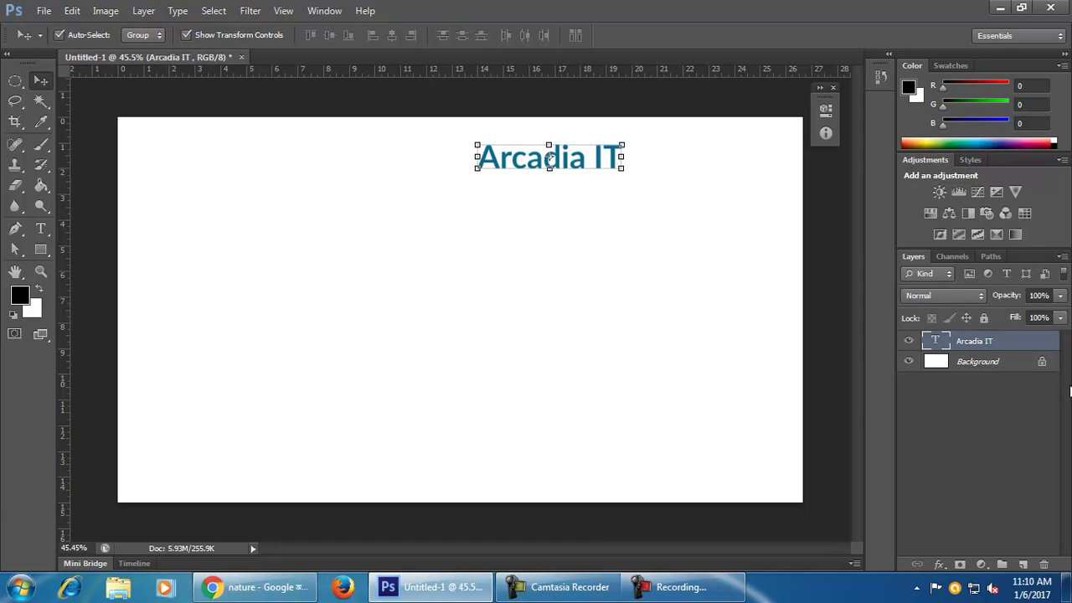
Step: Select all the text of the "Arcadia IT" layer, leave text editing, and move the text down and left toward the canvas center
double_click(938, 342)
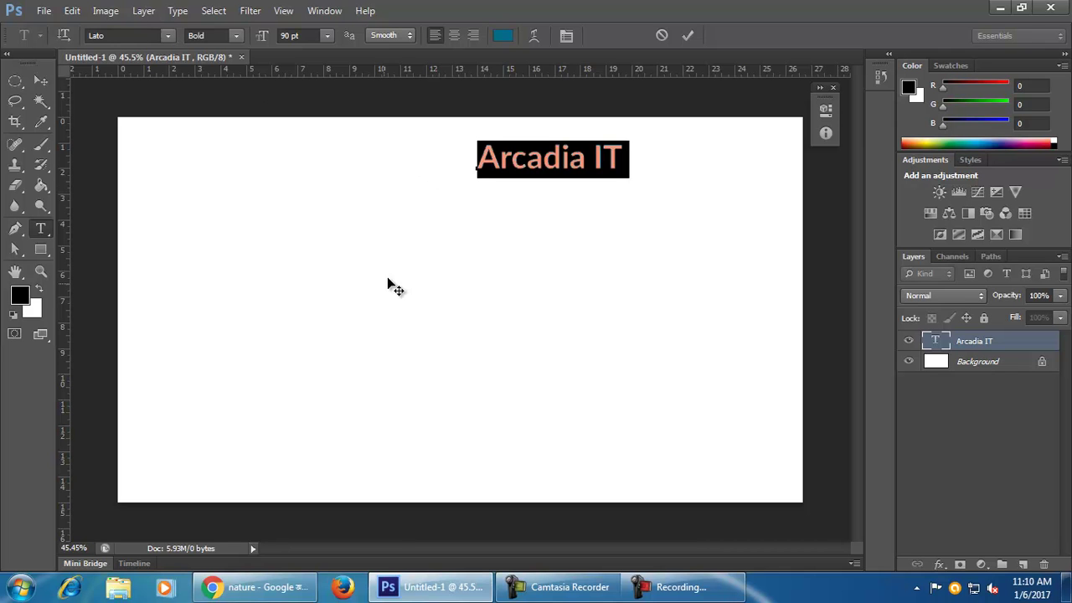
click(40, 80)
drag(554, 166, 467, 244)
Step: Select all the "Arcadia IT" text for editing and open its detailed character settings beside the text
double_click(935, 340)
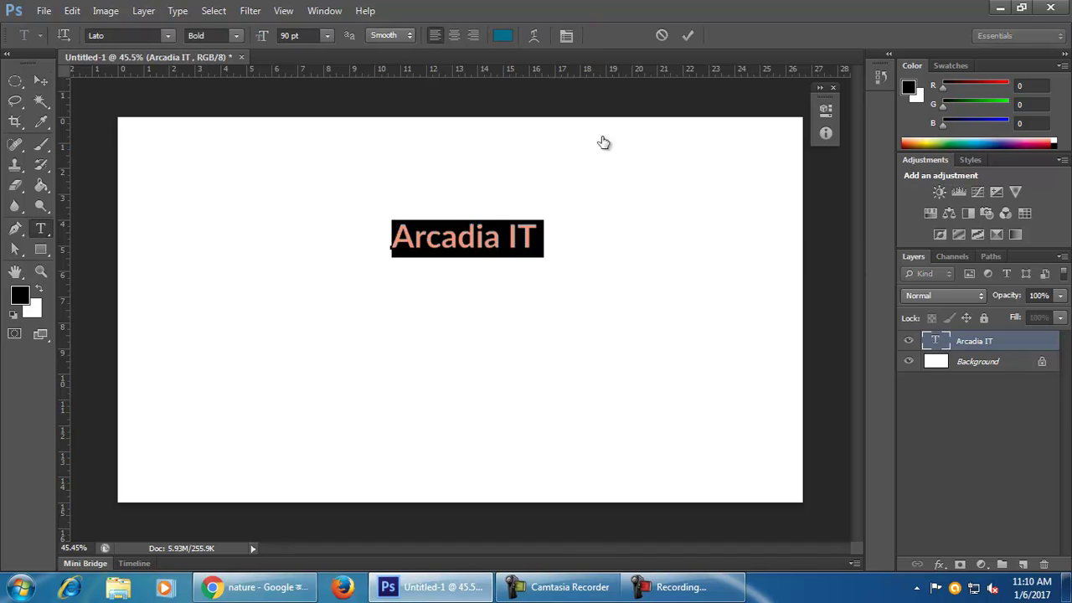
click(564, 36)
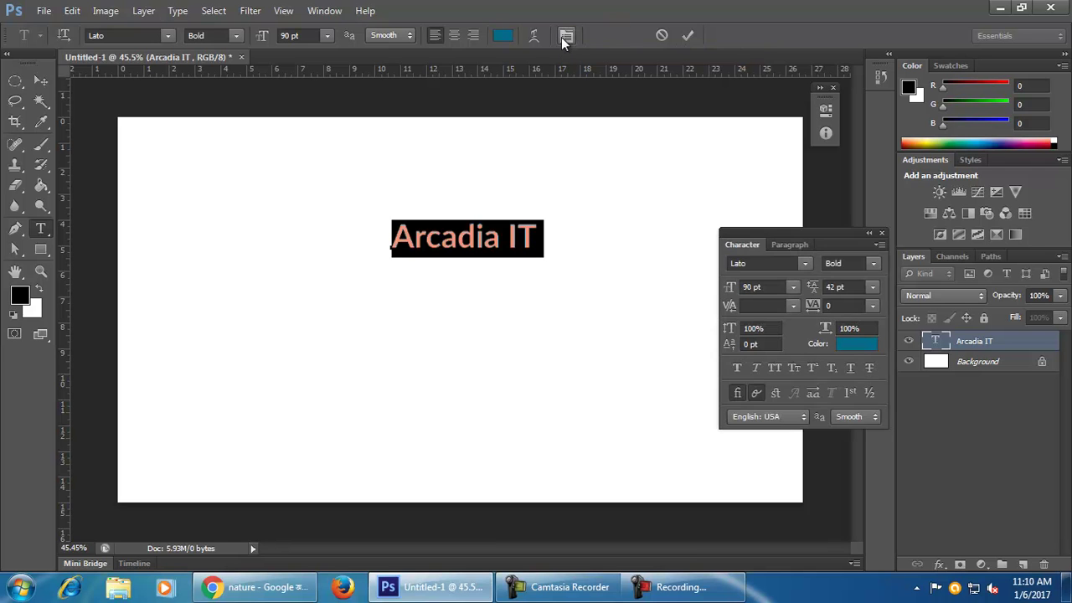
drag(841, 239, 789, 182)
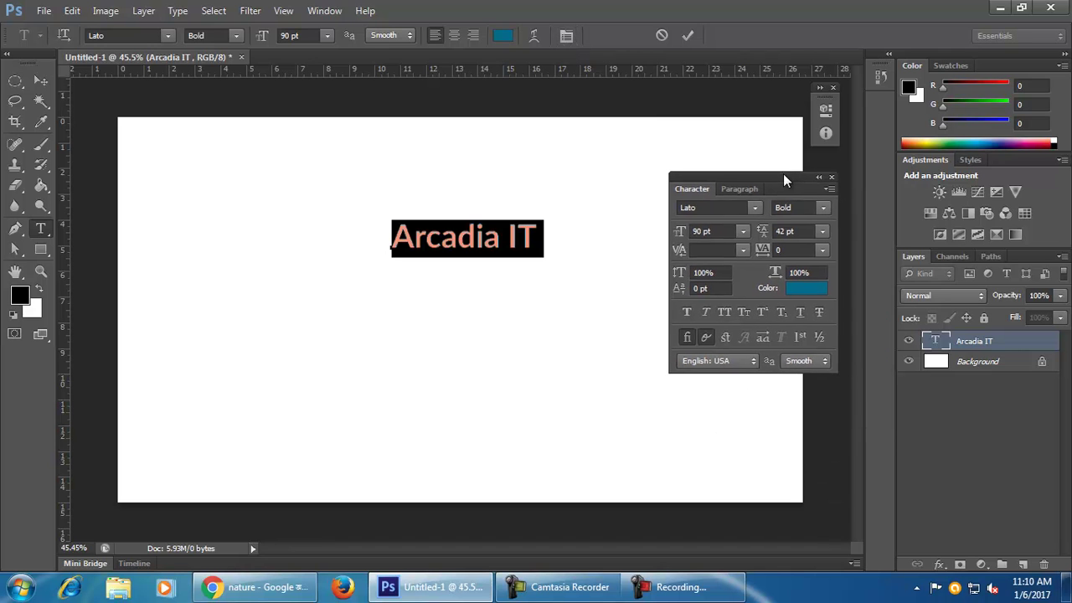
Step: Examine the font family, font style and font size choices offered in the character settings
click(752, 207)
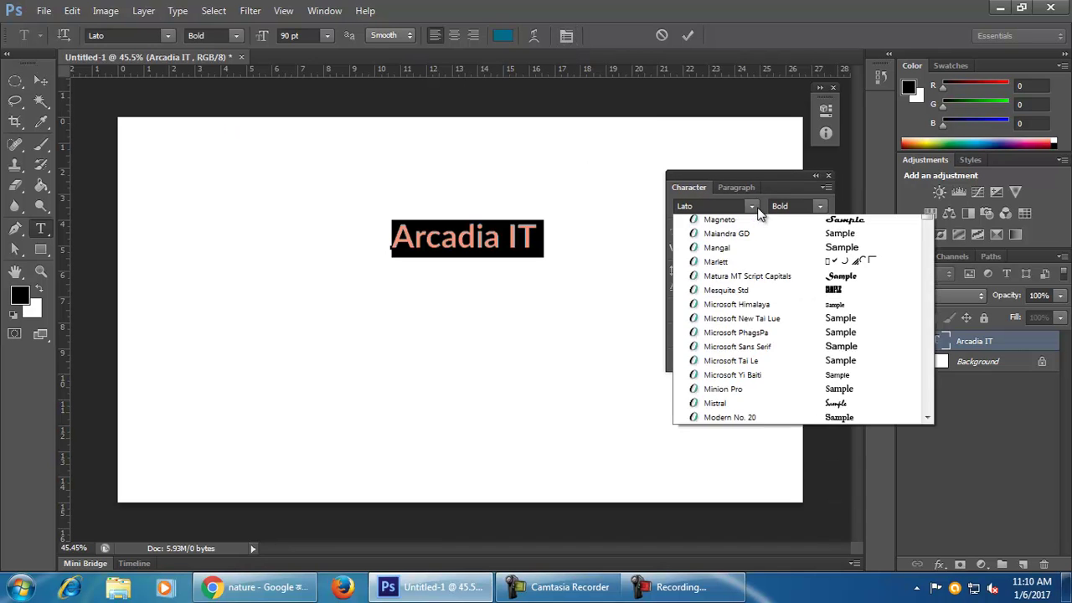
click(756, 207)
click(818, 209)
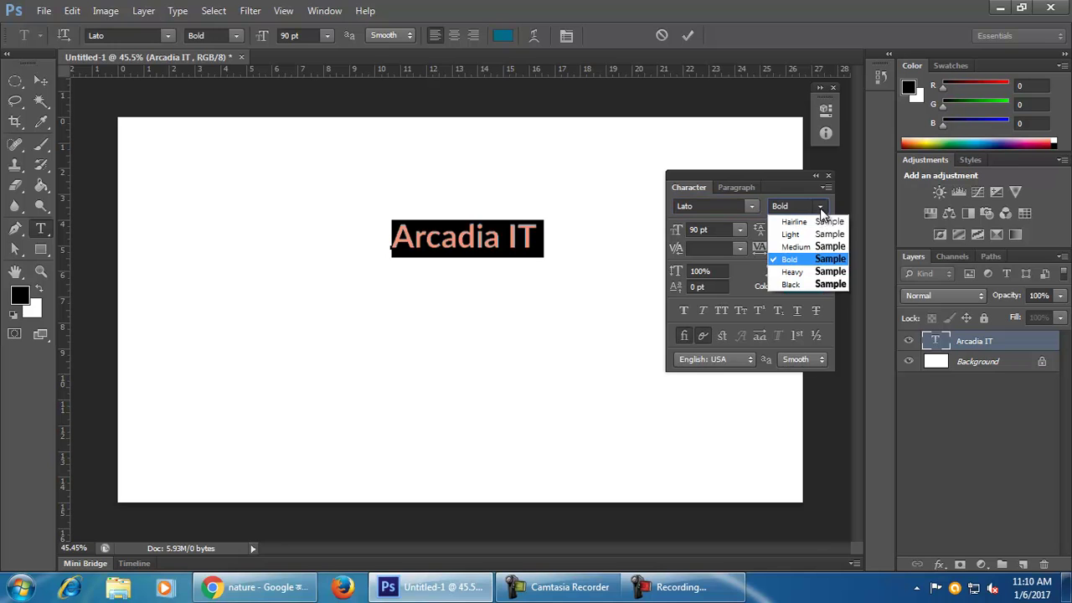
click(818, 208)
click(739, 229)
click(739, 229)
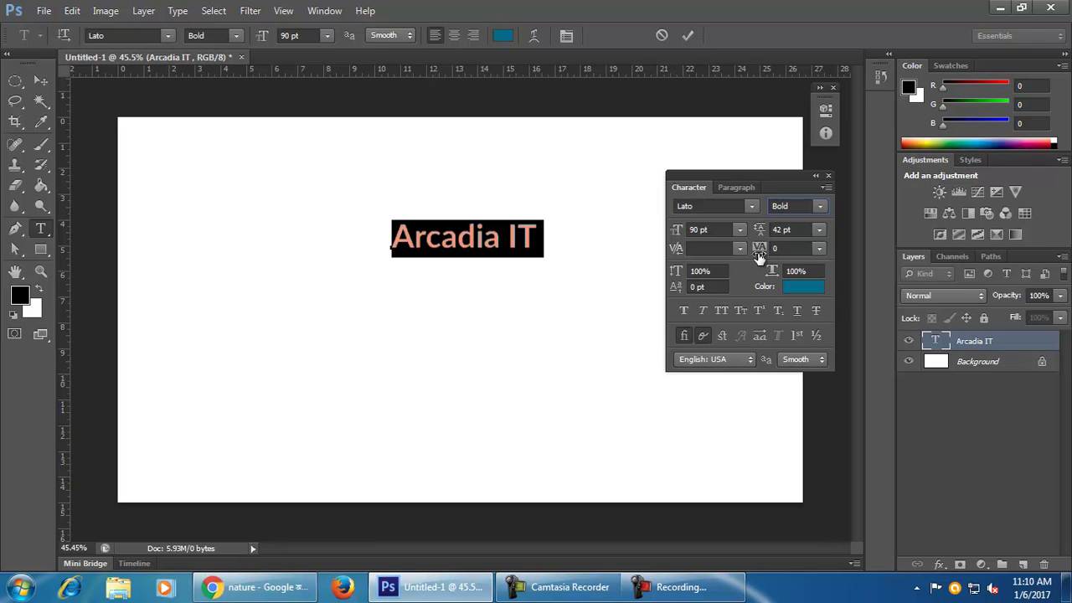
Step: Try different tracking values on the "Arcadia IT" text, from 260 down to -180
mouse_move(758, 256)
mouse_down()
mouse_move(776, 255)
mouse_move(742, 257)
mouse_move(774, 258)
mouse_move(766, 260)
mouse_up()
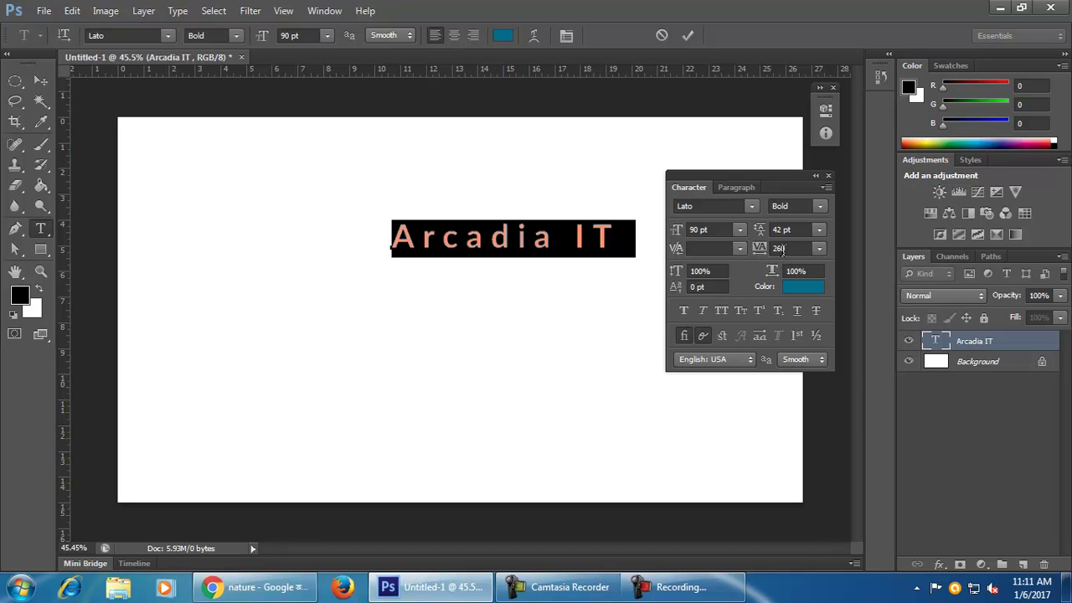
click(782, 249)
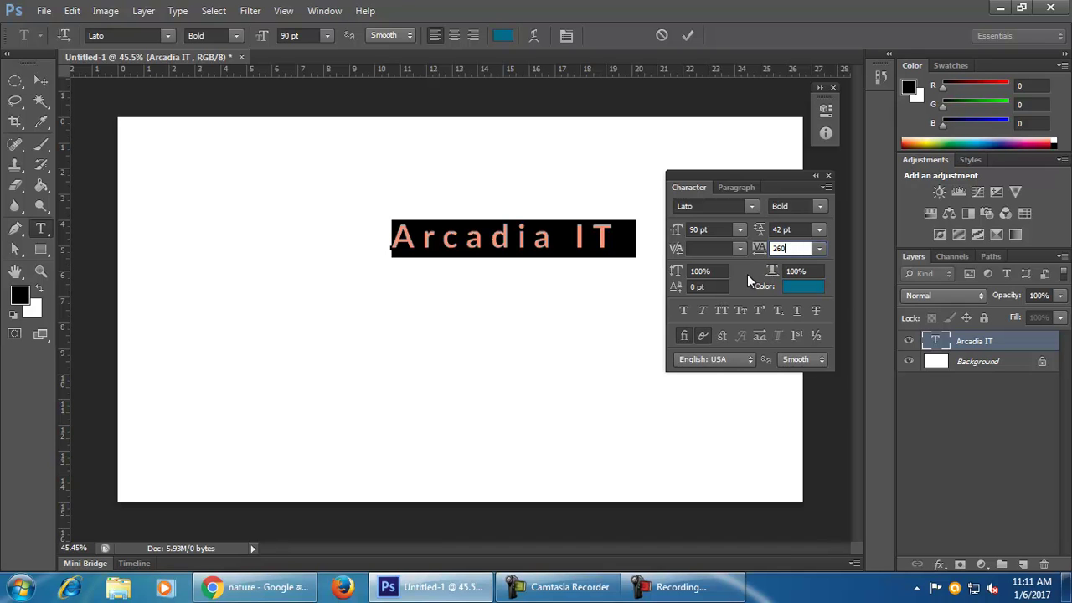
text(50)
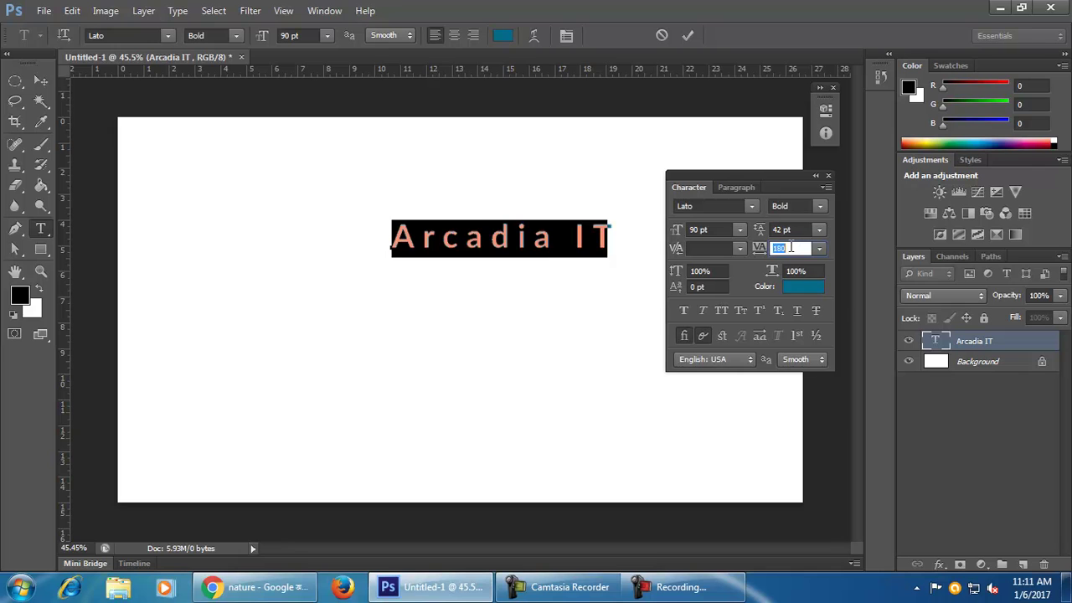
key(Down)
key(Down)
key(Down)
key(Down)
key(Down)
key(Down)
key(Down)
key(Down)
key(Down)
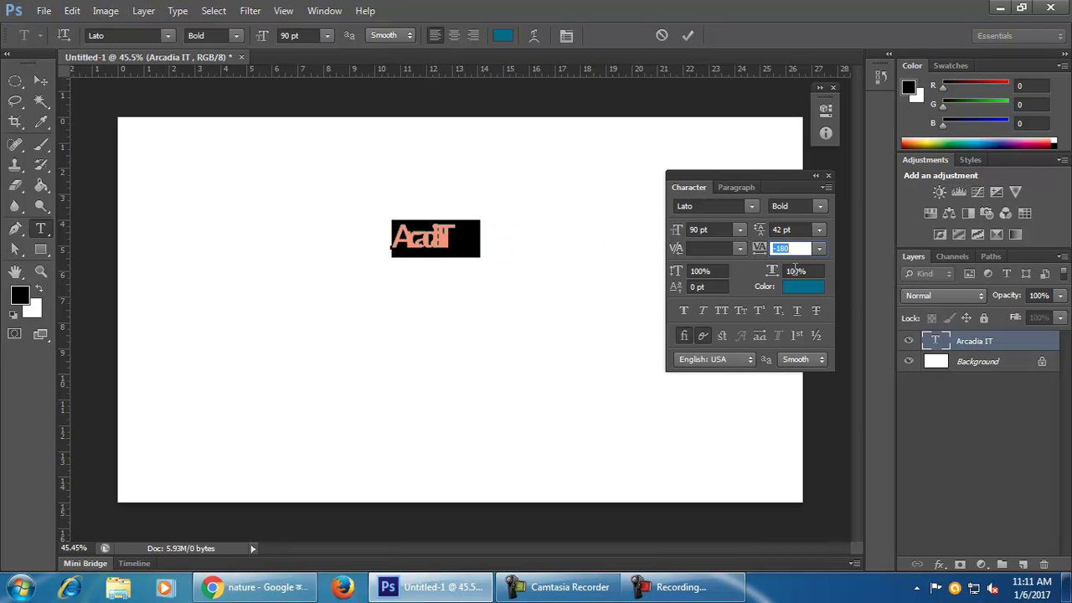
Step: Raise the tracking of the "Arcadia IT" text to 360, lower it to 240 and commit the edit
key(Up)
key(Up)
key(Up)
key(Up)
key(Up)
key(Up)
key(Up)
key(Up)
key(Up)
key(Up)
key(Up)
key(Up)
key(Up)
key(Up)
key(Up)
key(Up)
key(Up)
key(Up)
key(Up)
key(Up)
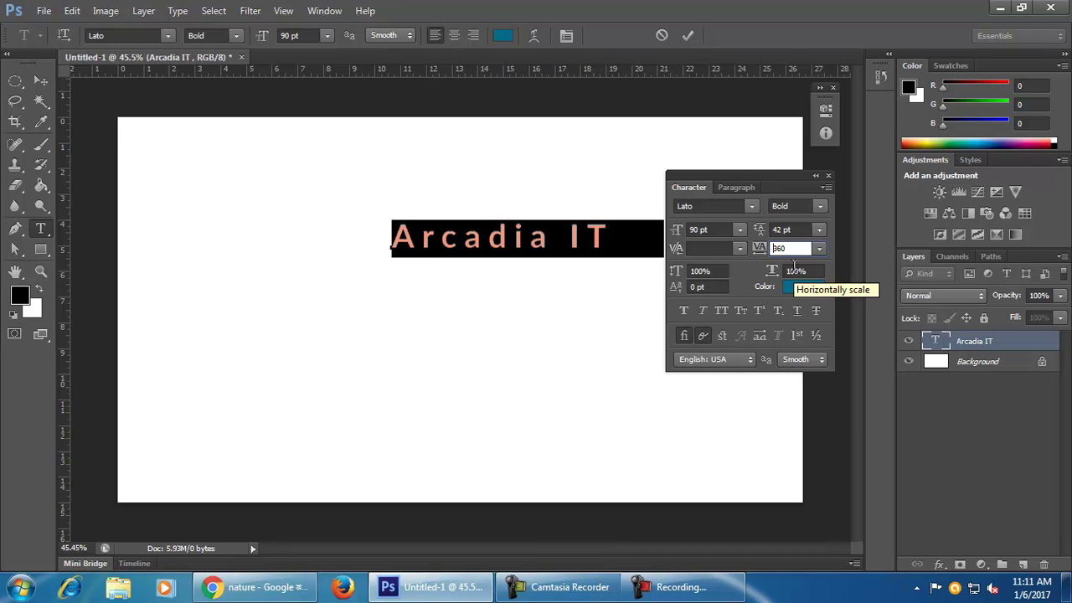
key(Down)
key(Down)
key(Down)
key(Down)
key(Down)
key(Down)
key(Down)
key(Down)
key(Down)
key(Down)
key(Down)
key(Down)
key(Down)
key(Down)
key(Down)
key(Down)
key(Down)
key(Down)
key(Down)
key(Down)
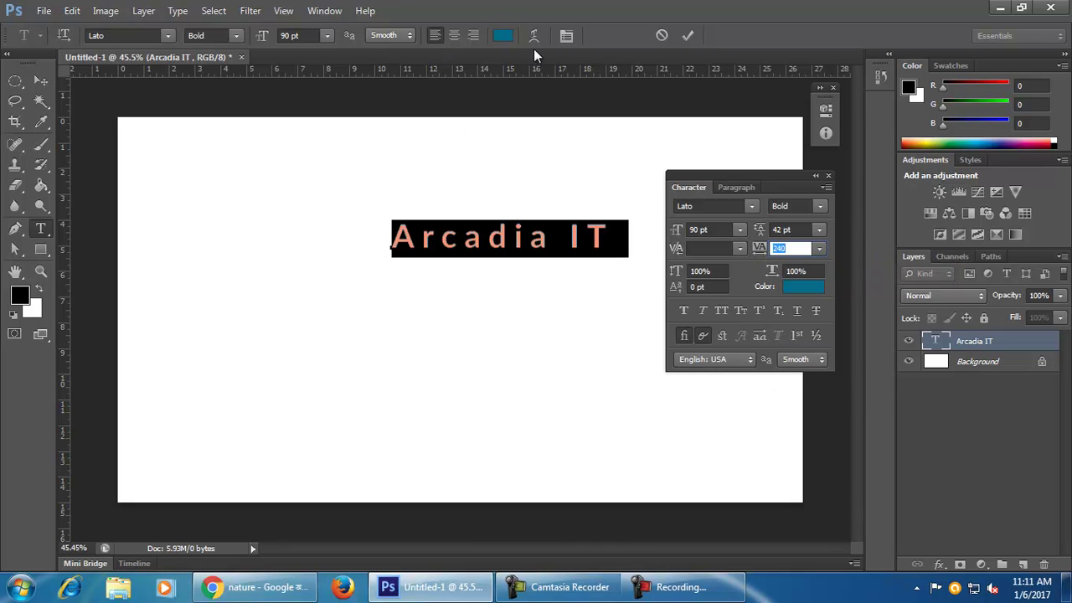
click(40, 79)
Step: Delete and restore the "Arcadia IT" layer, and move its text up and to the left on the canvas
key(Delete)
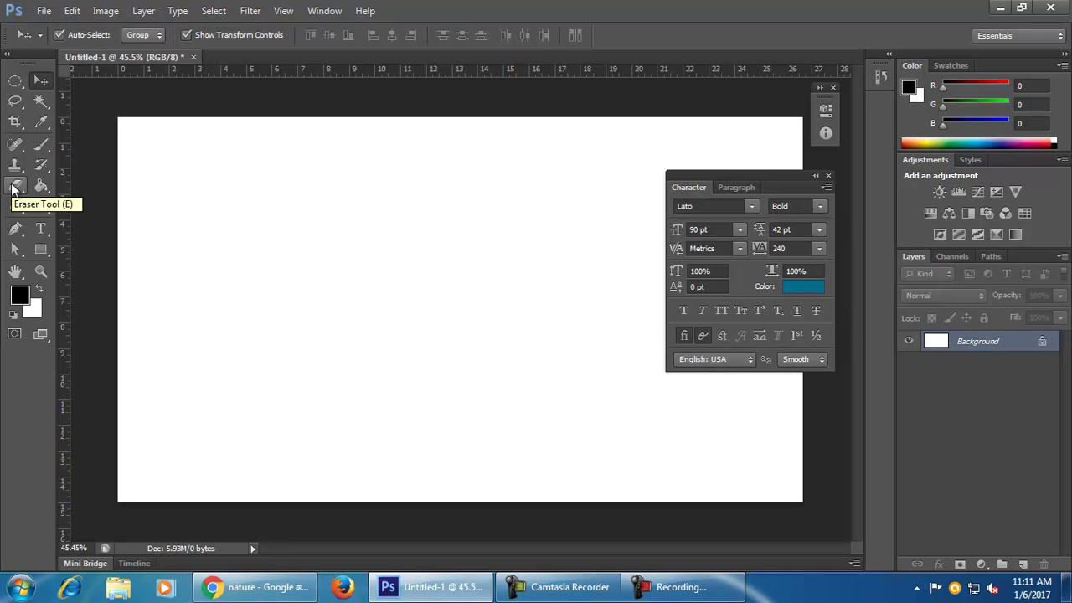
key(ctrl+z)
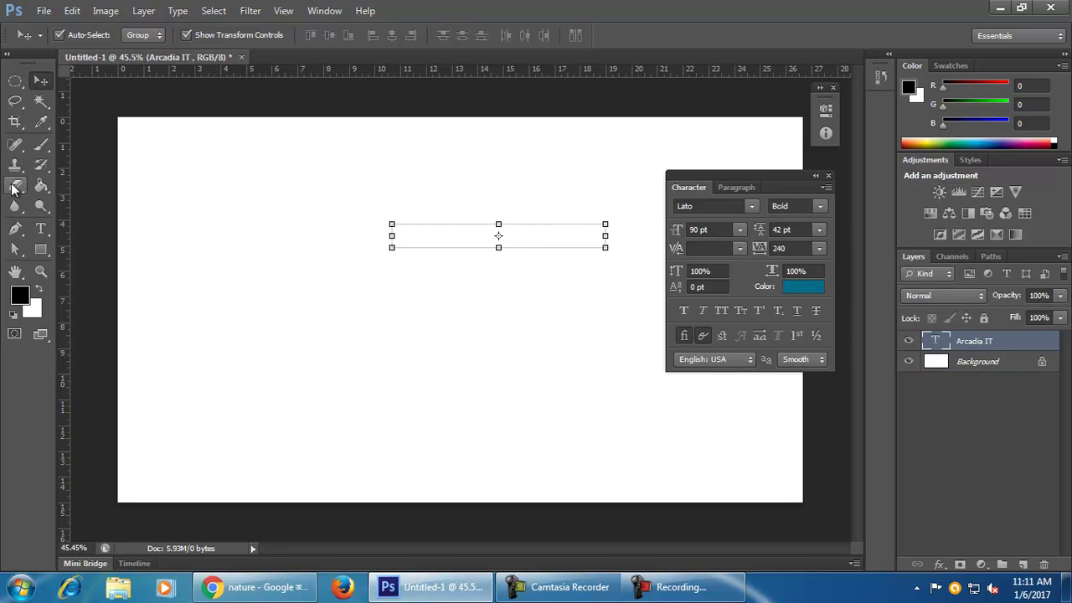
drag(435, 242, 338, 176)
click(343, 260)
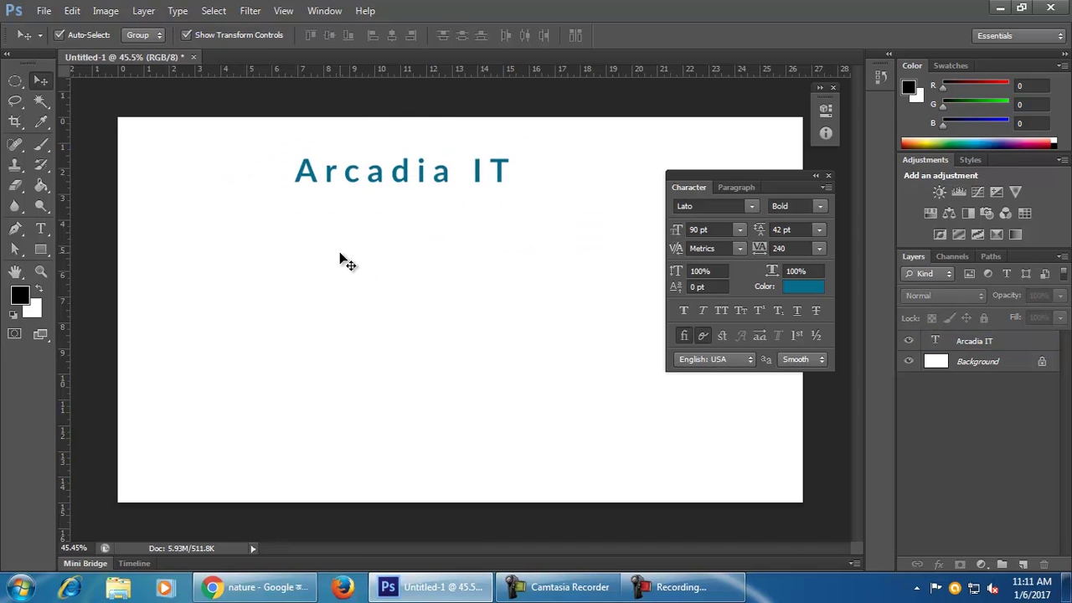
Step: Draw a paragraph text box about 13 in wide and 5 in tall below "Arcadia IT" and set its font size to 24 pt
click(41, 234)
drag(273, 197, 606, 323)
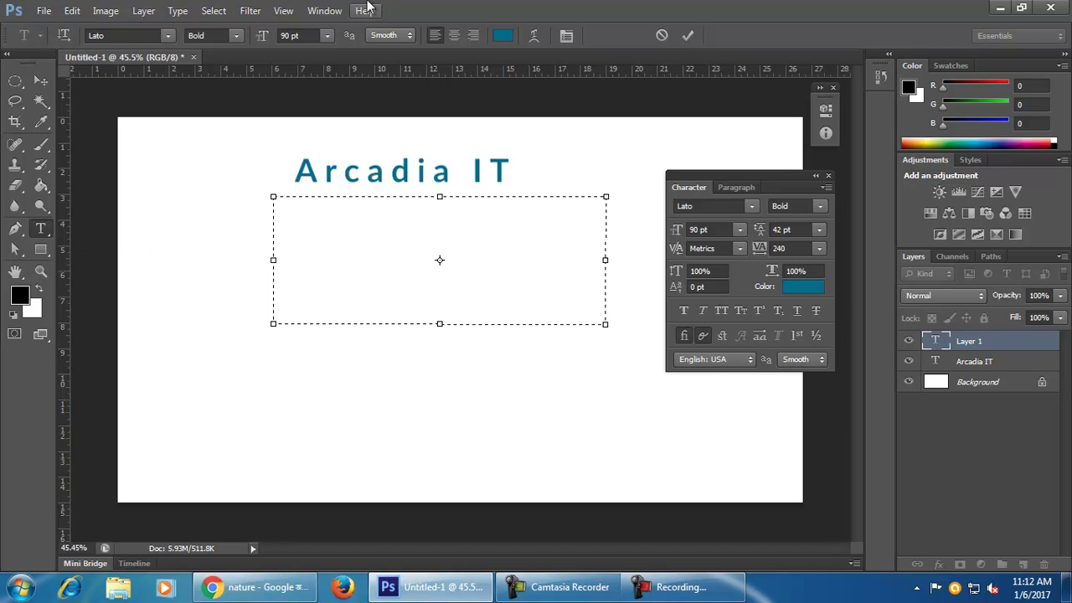
click(328, 35)
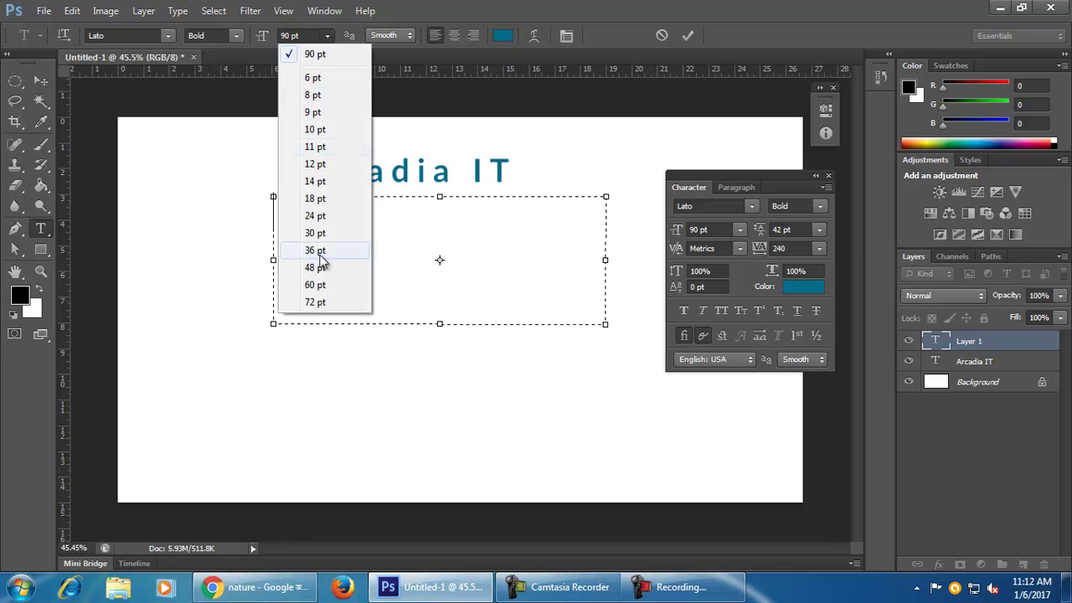
click(345, 165)
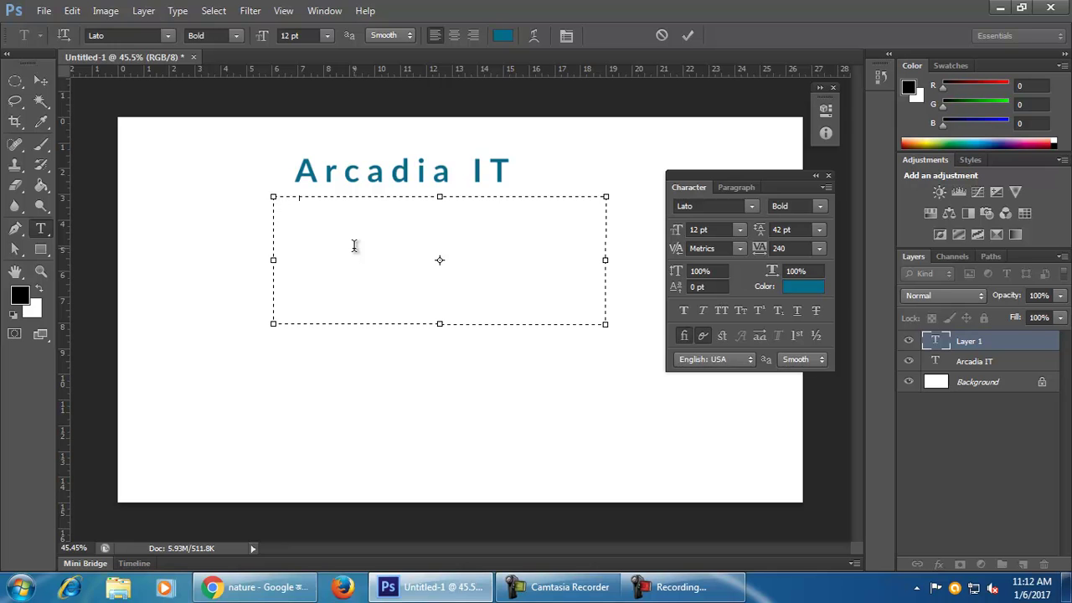
key(ctrl+a)
click(327, 35)
click(325, 228)
click(319, 200)
Step: Enter two lines of placeholder text in the paragraph box, starting "sdjosi fiodjofij dijfod jfdsofj" and ending "soidhasoi sodhaosd"
text(sdjosi sdajdnj dijfod jrdsoh ajsrod ahodsh)
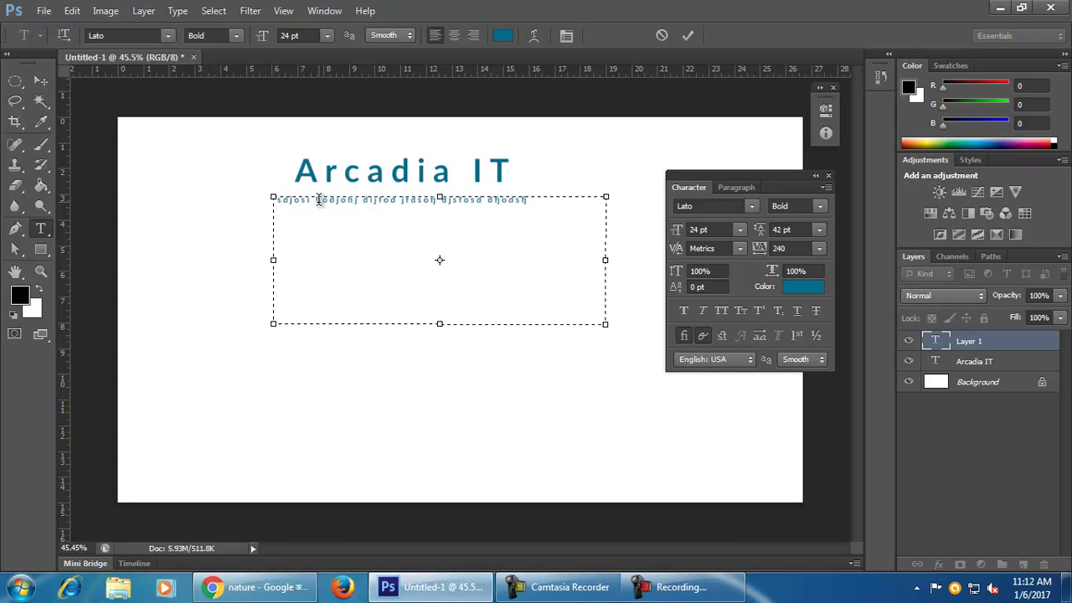
text( jajsrjdsr ha sofo)
text(fsldjfp difjoidsjf)
text( iohsdoh dhsodh )
text(soidhasoi)
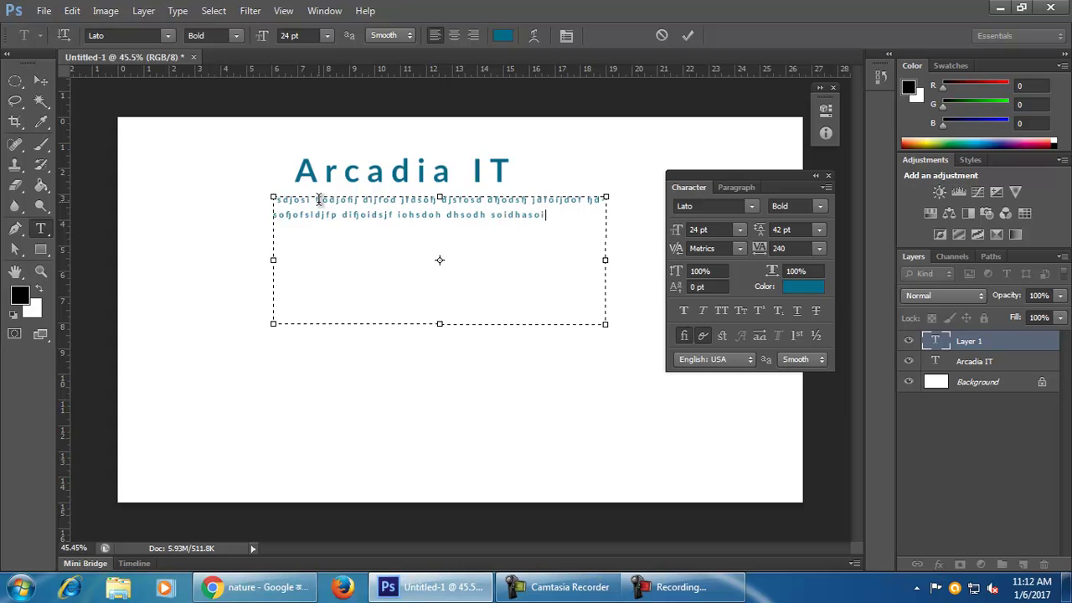
text( sodhaosd)
Step: Copy all the placeholder text, paste it repeatedly until the paragraph box is full, and commit the edit with the Move tool
key(ctrl+a)
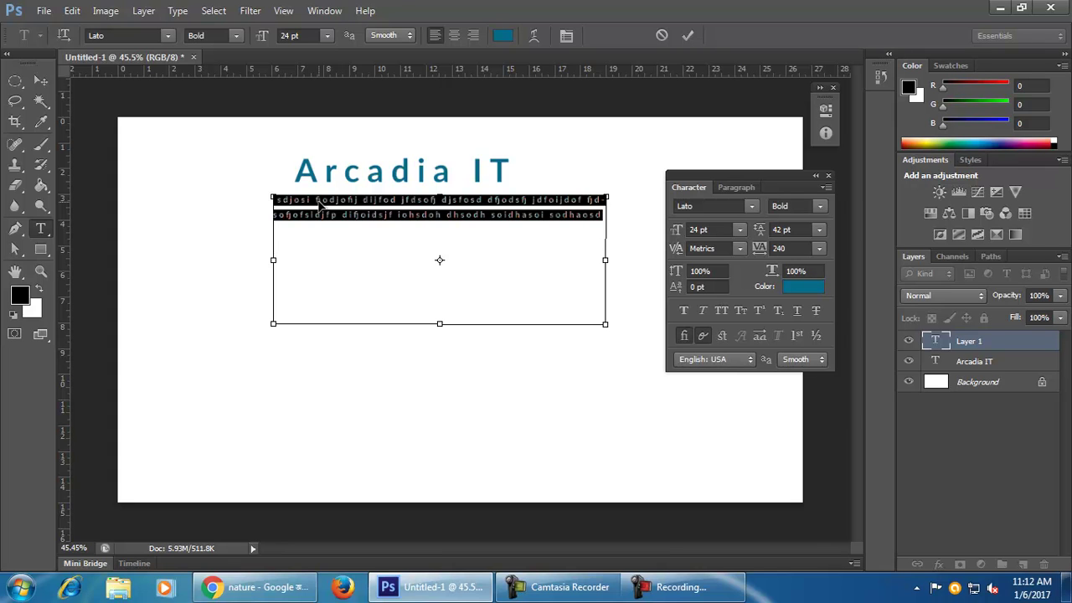
key(Right)
text(sdjosi fiodjofij dijfod jfdsofj djsfosd dfjodsfj jdfoijdof fjdsofjofsldjfp difjoidsjf iohsdoh dhsodh soidhasoi sodhaosd)
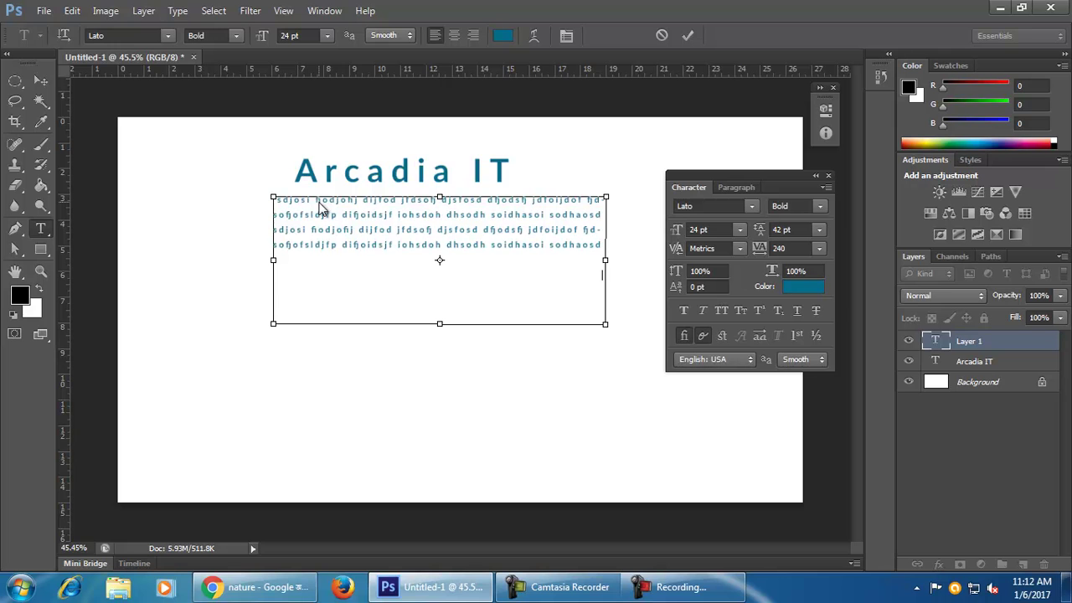
text(sdjosi fiodjofij dijfod jfdsofj djsfosd dfjodsfj jdfoijdof fjd- sofjofsldjfp difjoidsjf iohsdoh dhsodh soidhasoi sodhaosd)
text(sdjosi fiodjofij dijfod jfdsofj djsfosd dfjodsfj jdfoijdof fjd- sofjofsldjfp difjoidsjf iohsdoh dhsodh soidhasoi sodhaosd)
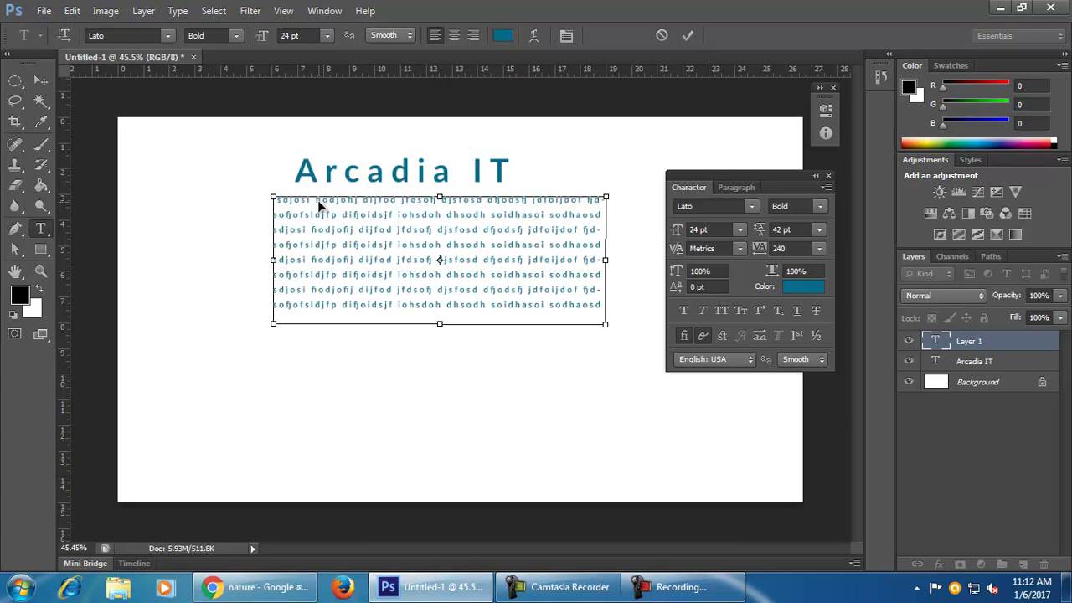
text(sdjosi fiodjofij dijfod jfdsofj djsfosd dfjodsfj jdfoijdof fjd- sofjofsldjfp difjoidsjf iohsdoh dhsodh soidhasoi sodhaosd)
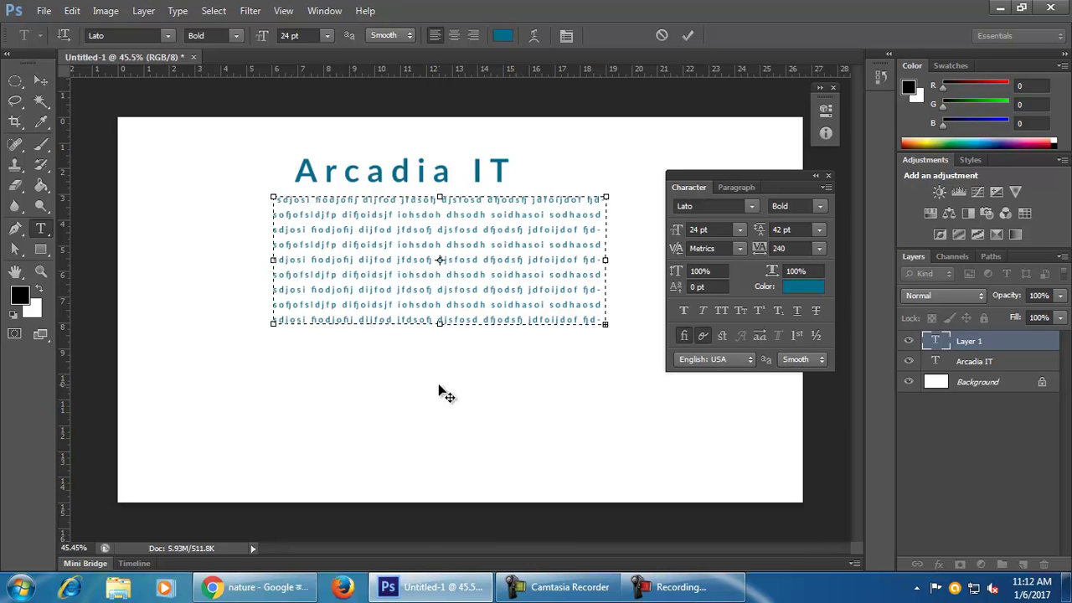
click(50, 79)
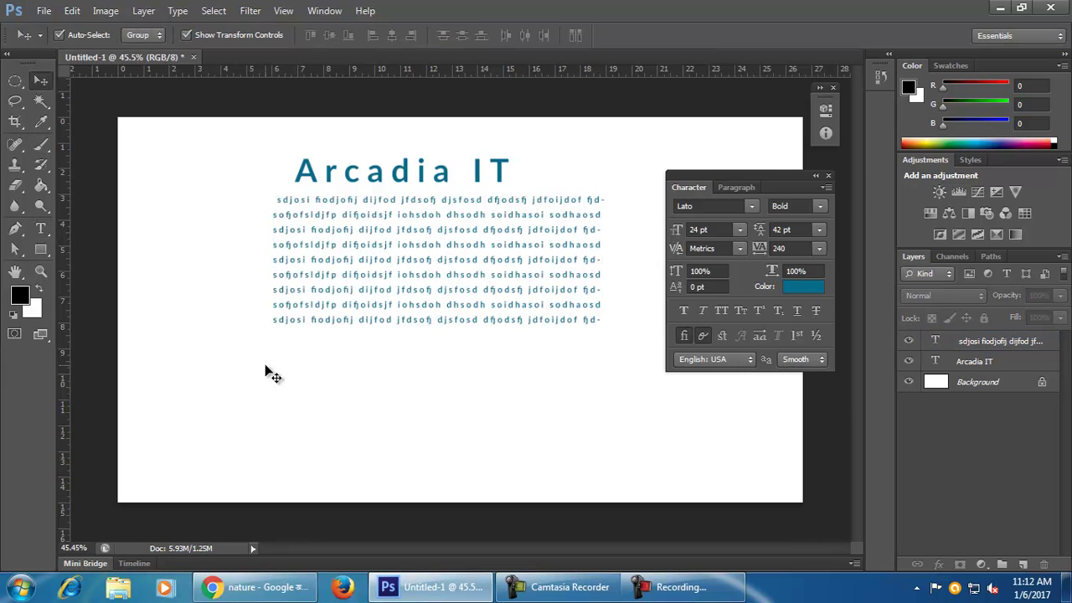
Step: Try scaling the paragraph text block to about 207% height and 51% width with a free transform, and cancel it
click(295, 247)
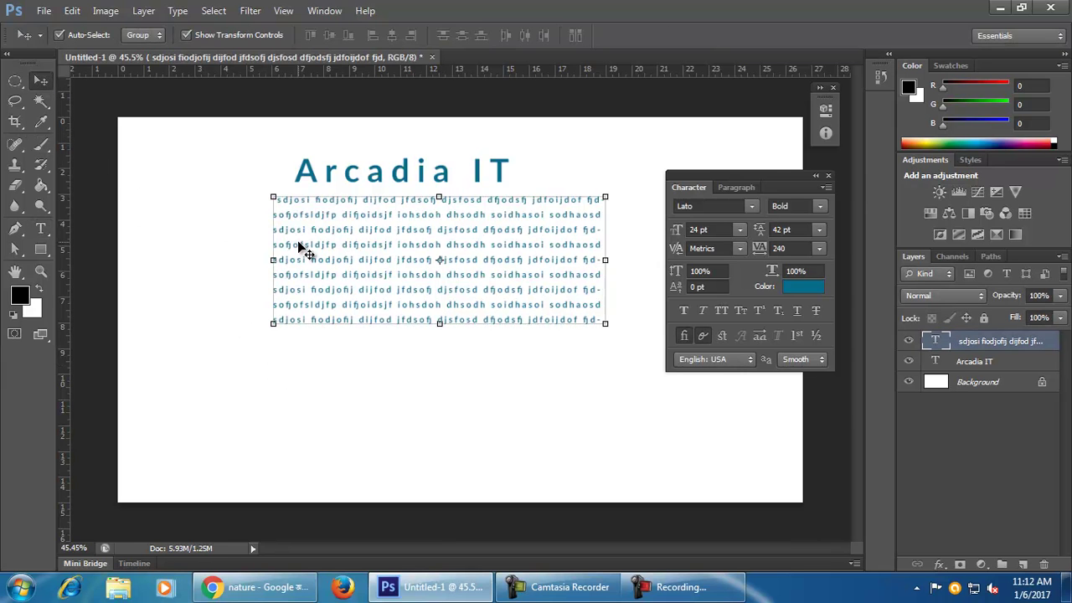
drag(438, 325, 439, 463)
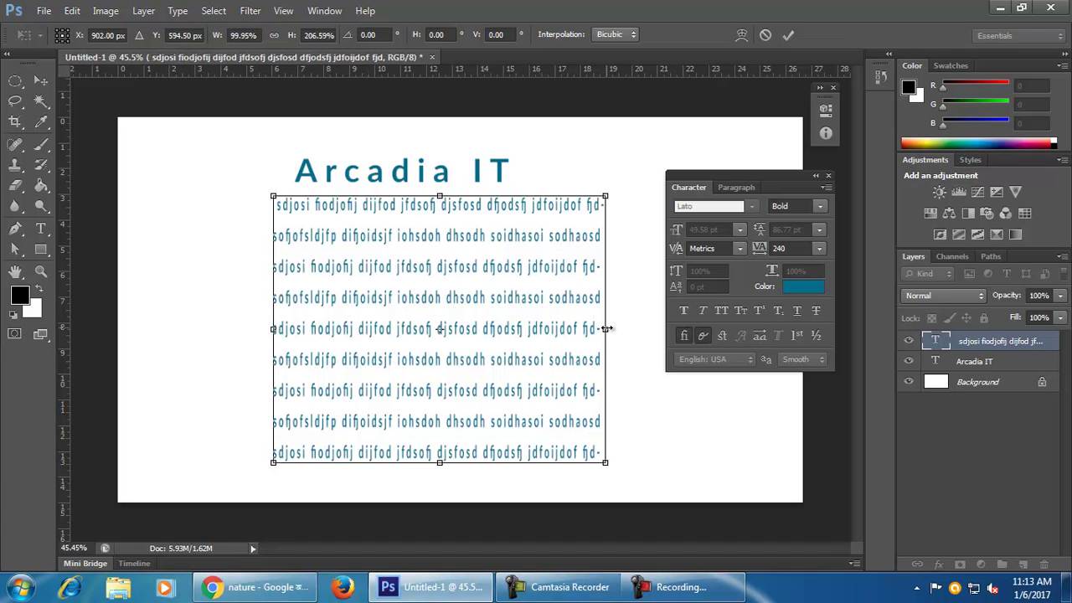
drag(442, 315, 441, 315)
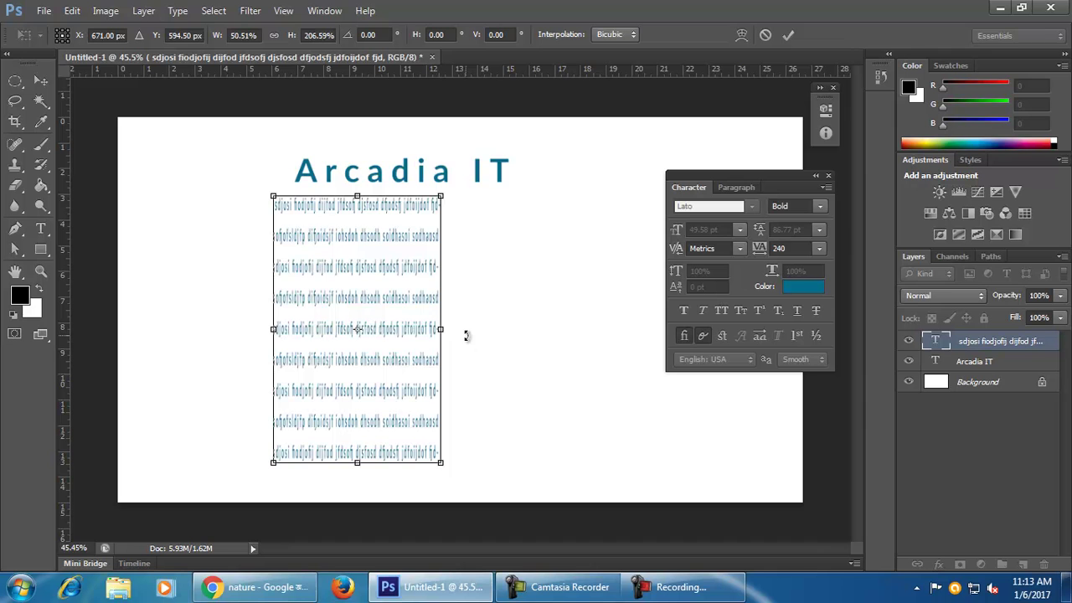
click(771, 37)
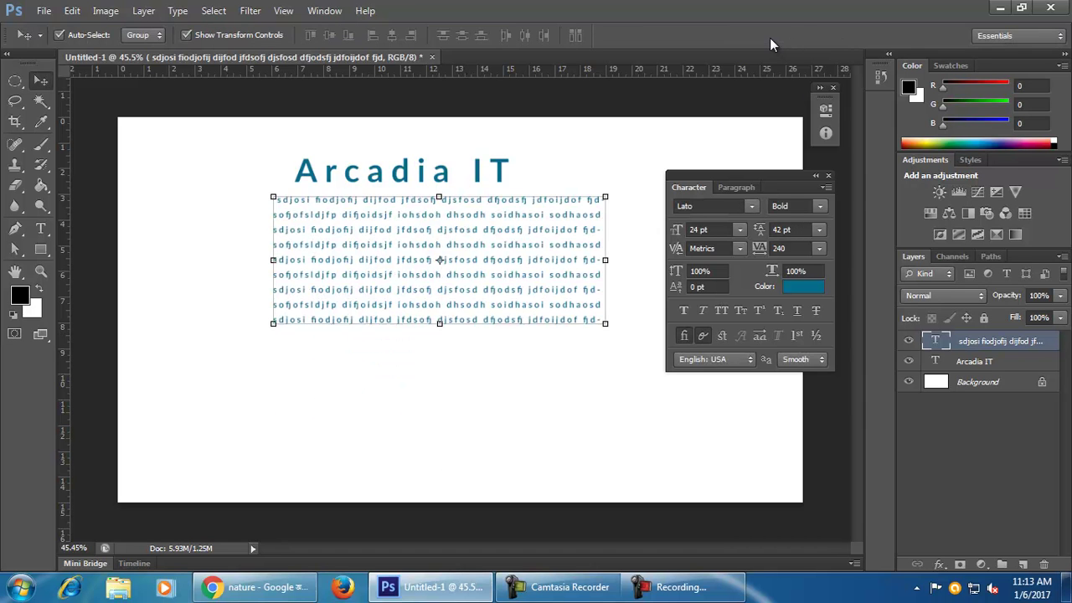
Step: Reopen the paragraph text for editing and enlarge its text box to about 14.4 in wide and 10.6 in tall
double_click(937, 341)
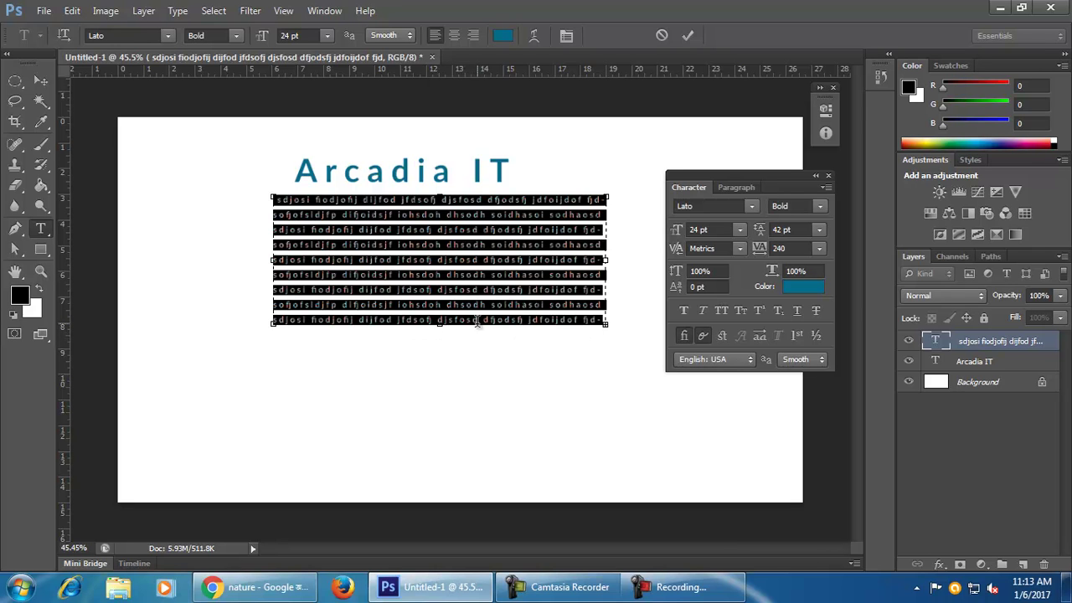
drag(440, 323, 464, 411)
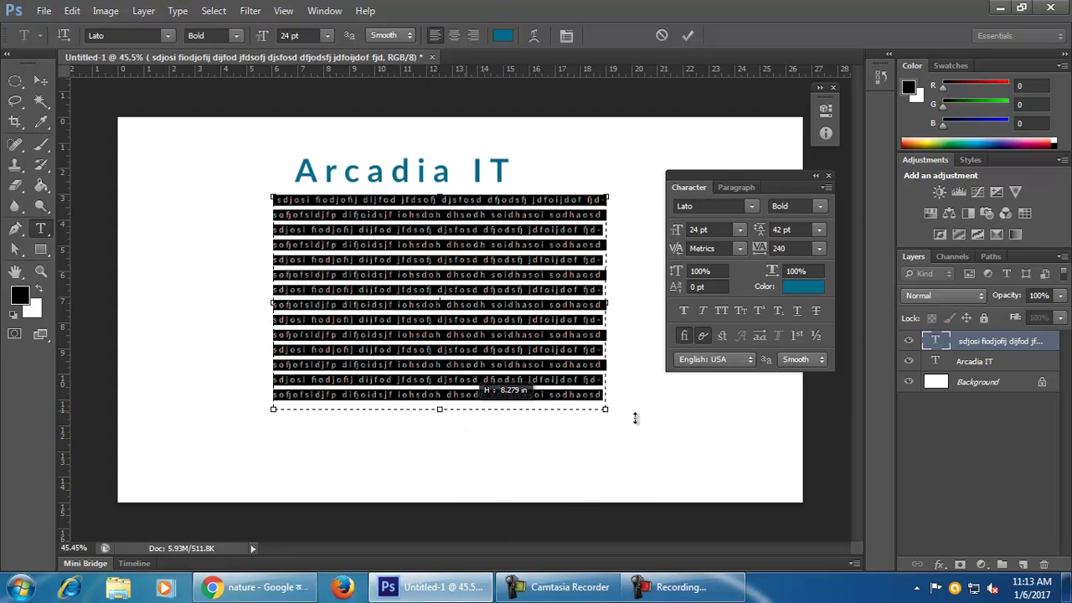
drag(604, 411, 642, 469)
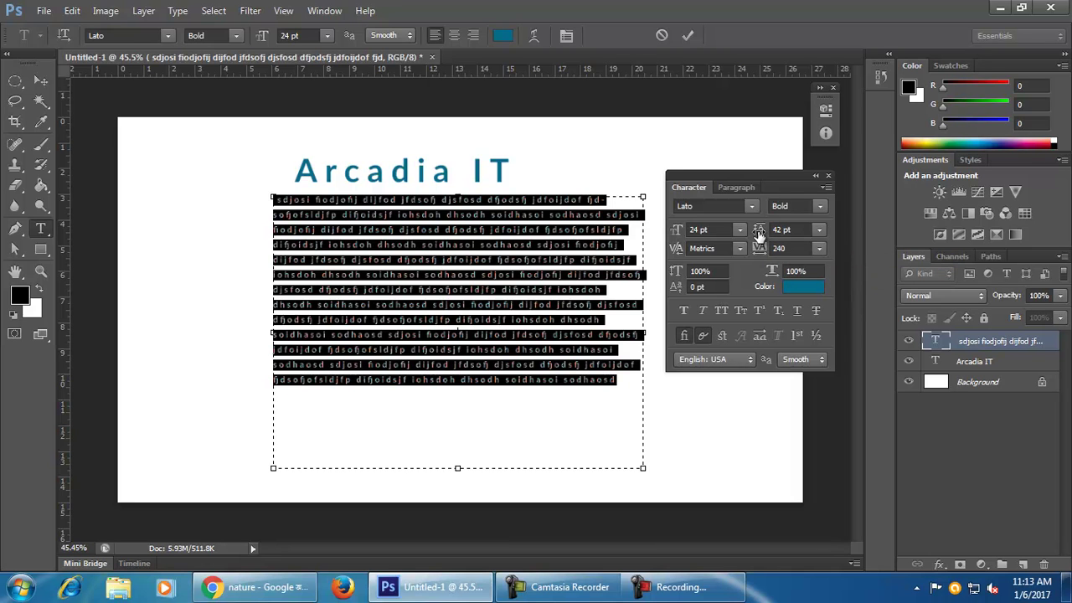
Step: Try leading values of 59 pt and 17 pt on the paragraph text, set it to 56 pt and commit the edit
drag(759, 235, 775, 243)
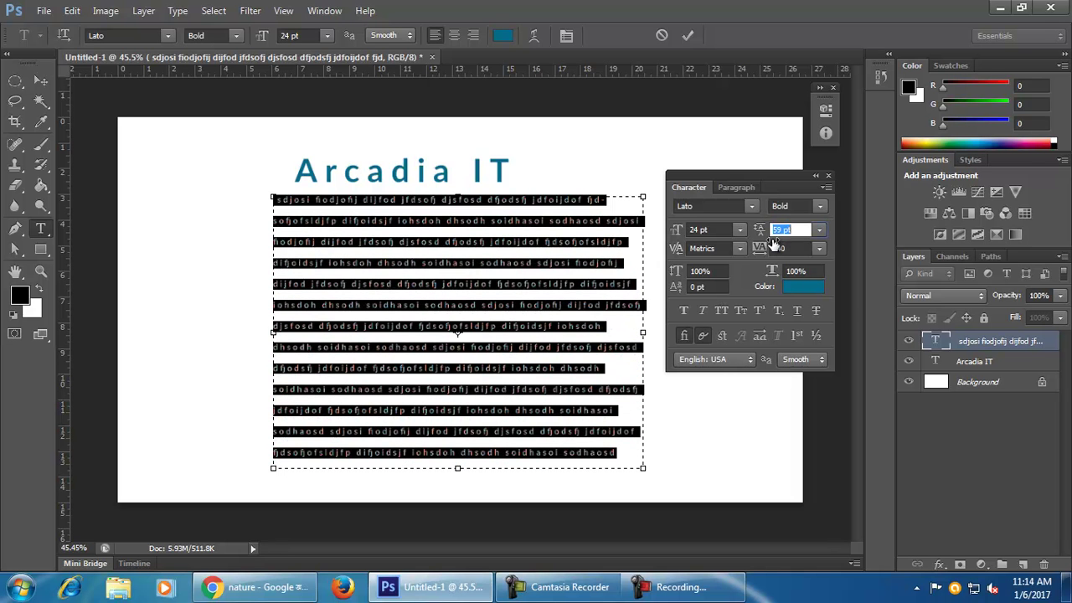
drag(775, 243, 739, 251)
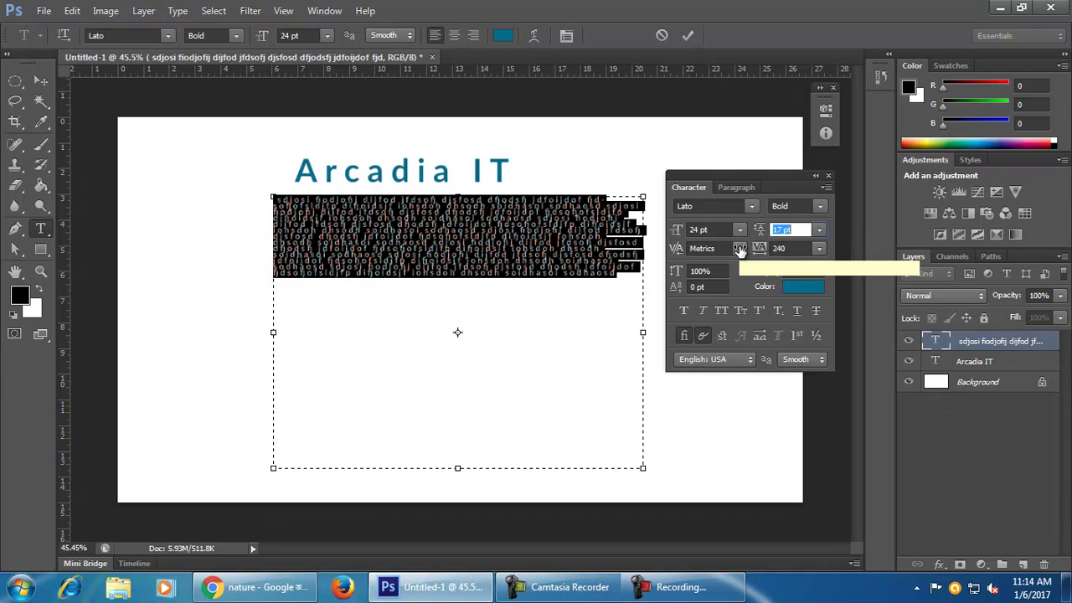
drag(740, 251, 770, 255)
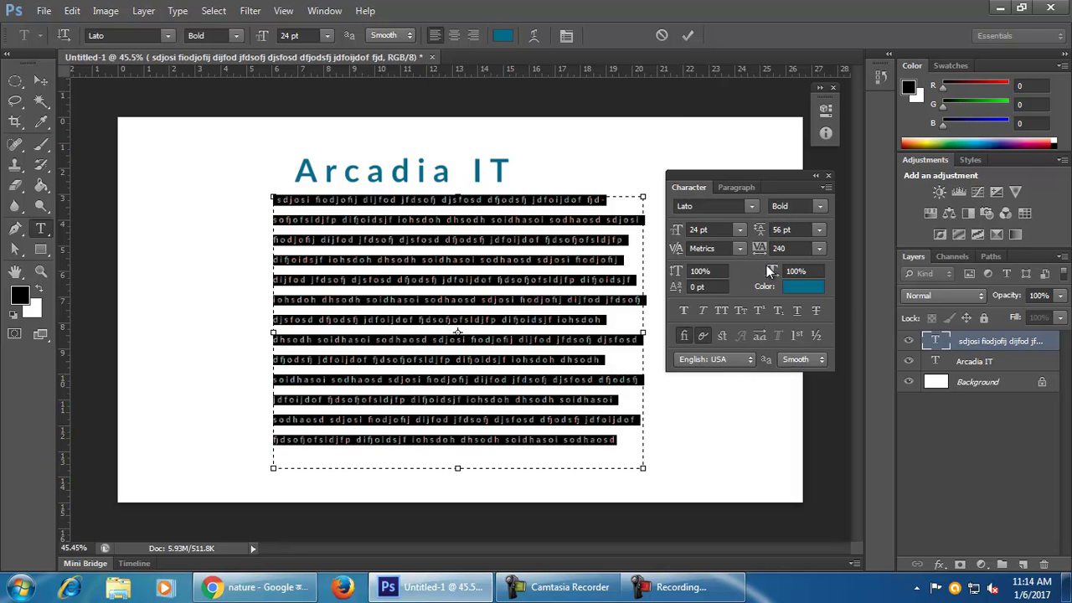
click(687, 35)
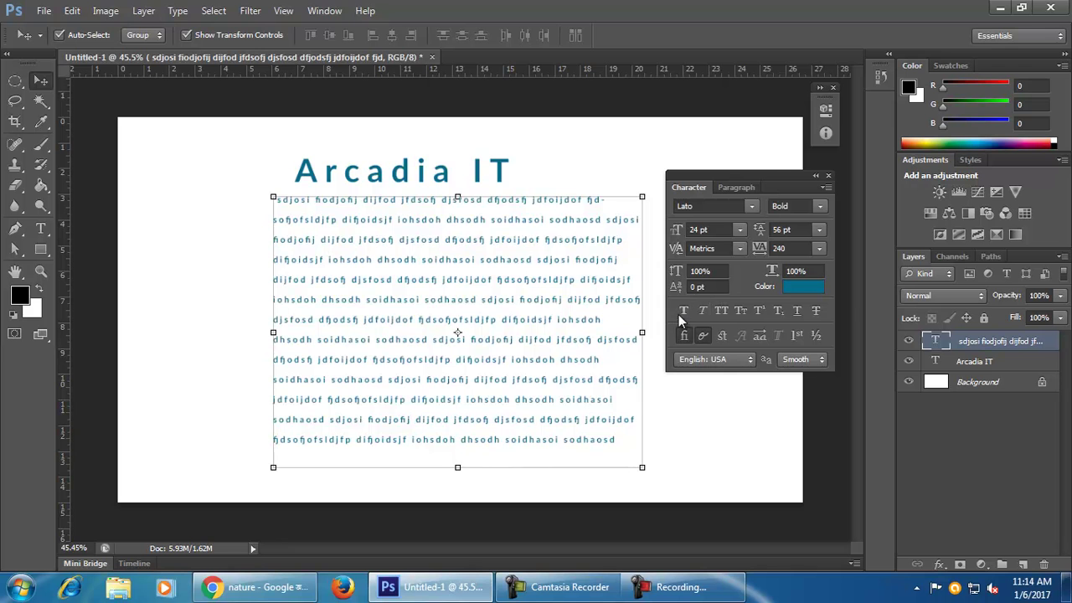
Step: Cancel a slight trial transform of the paragraph text, delete both text layers and close the Character panel
drag(457, 466, 466, 465)
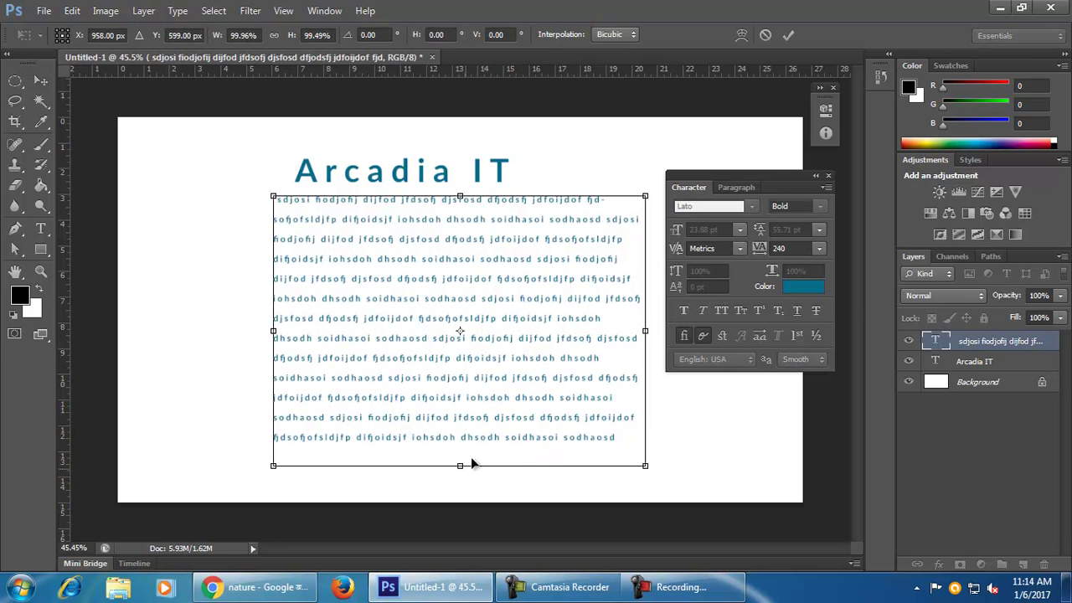
click(767, 35)
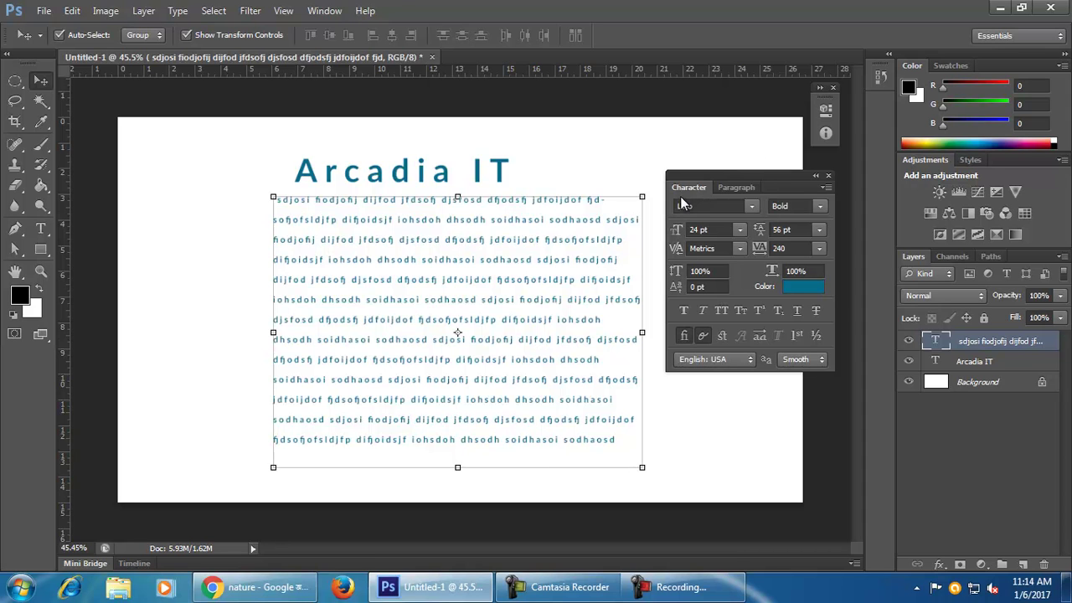
key(Delete)
key(Delete)
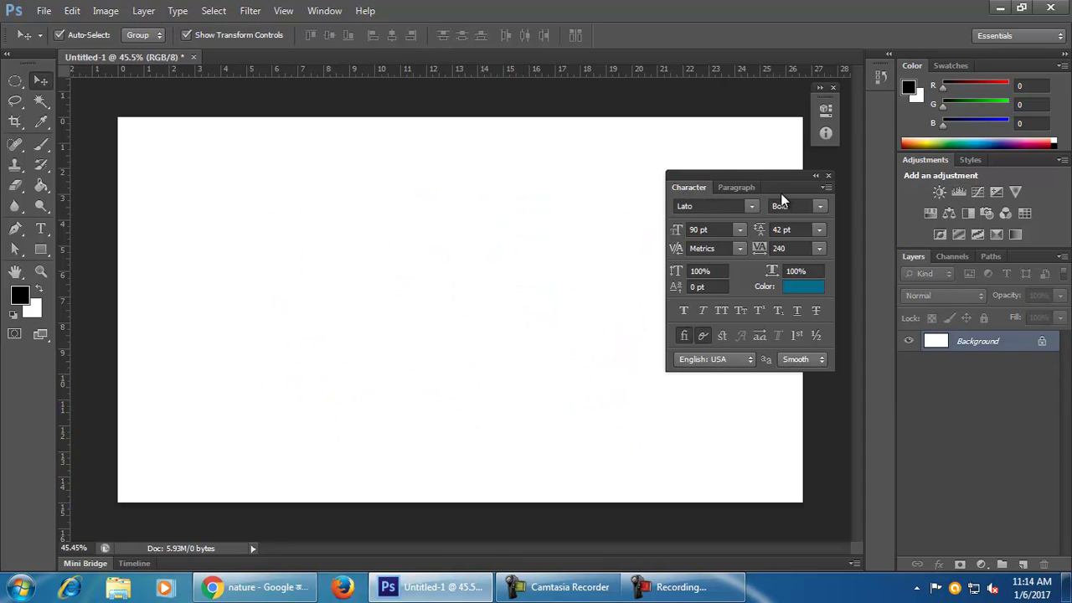
click(826, 177)
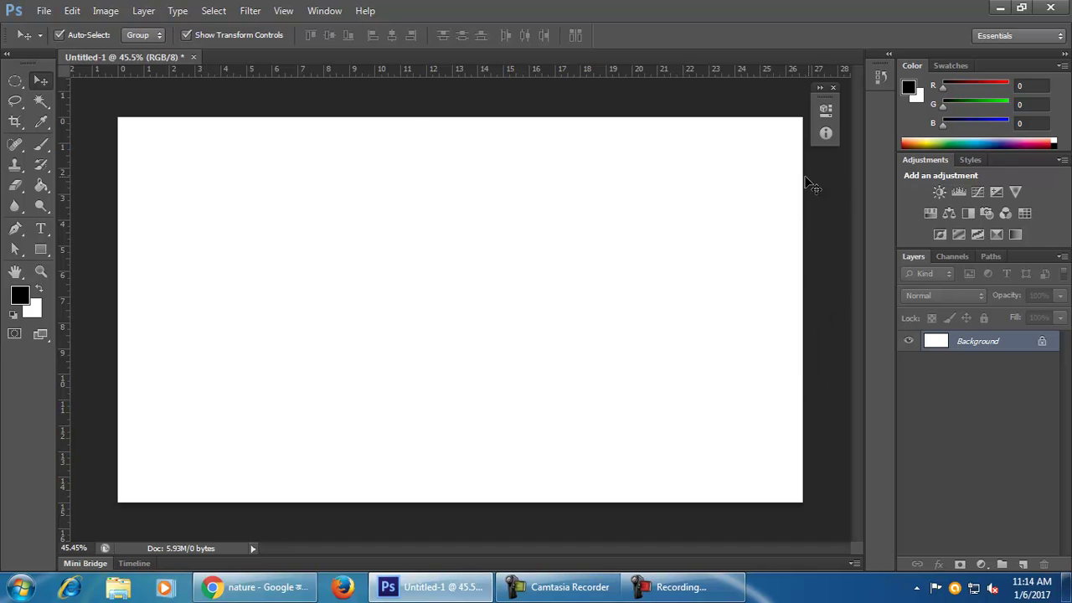
Step: Show the Character panel and close it, show the Paragraph panel, switch to Character and close the panel group again
click(333, 10)
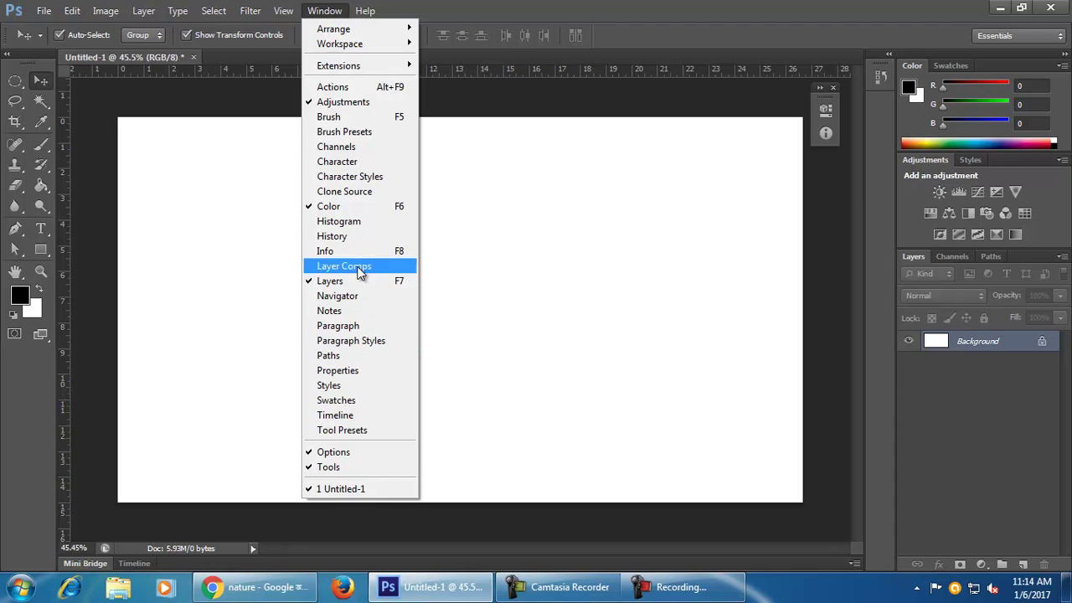
click(390, 164)
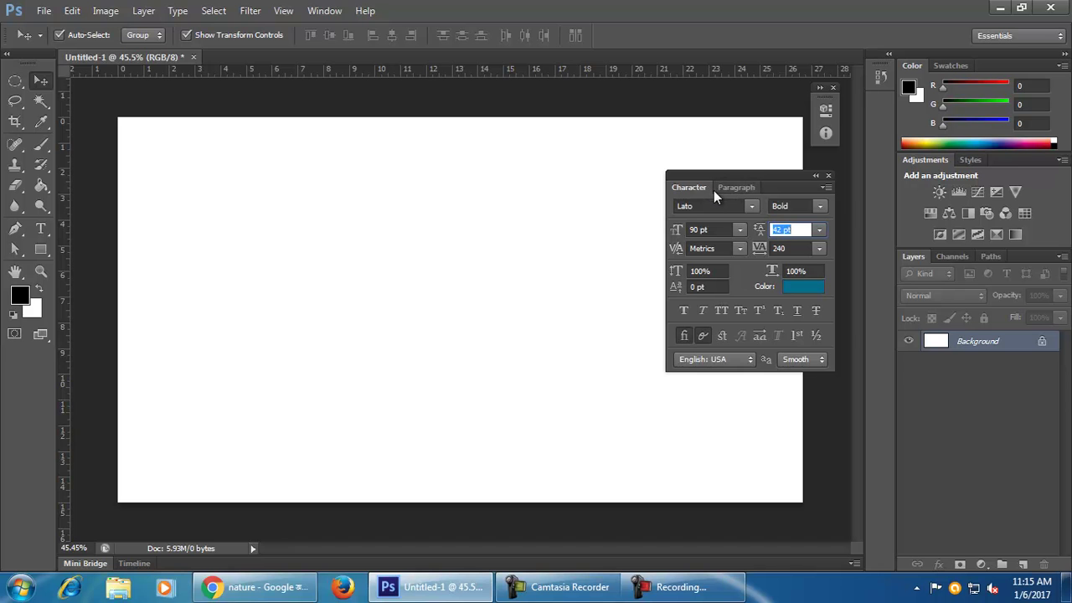
click(828, 176)
click(336, 11)
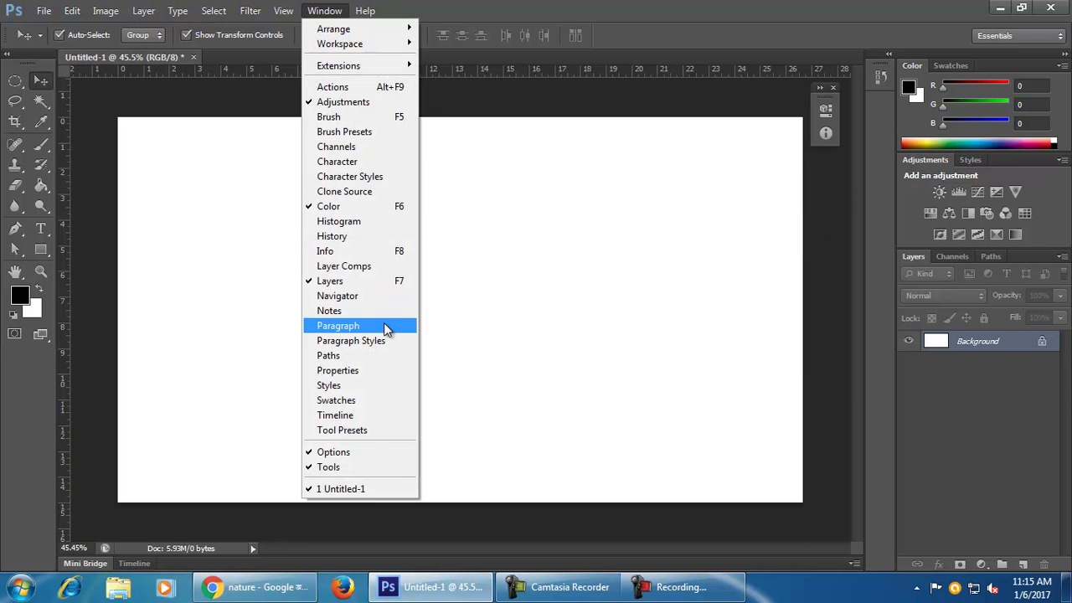
click(407, 326)
click(695, 188)
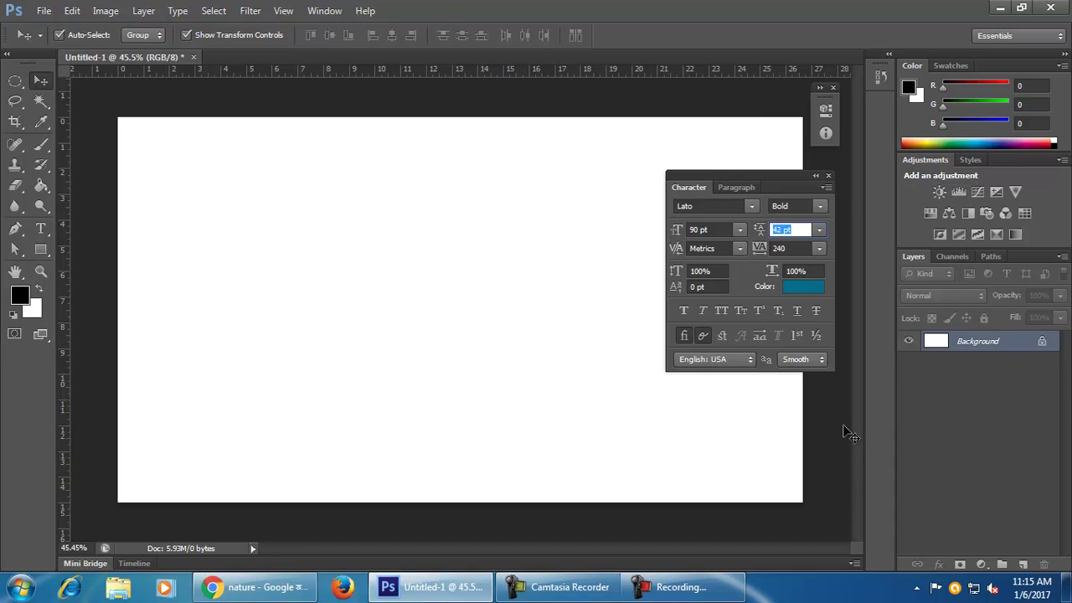
click(828, 177)
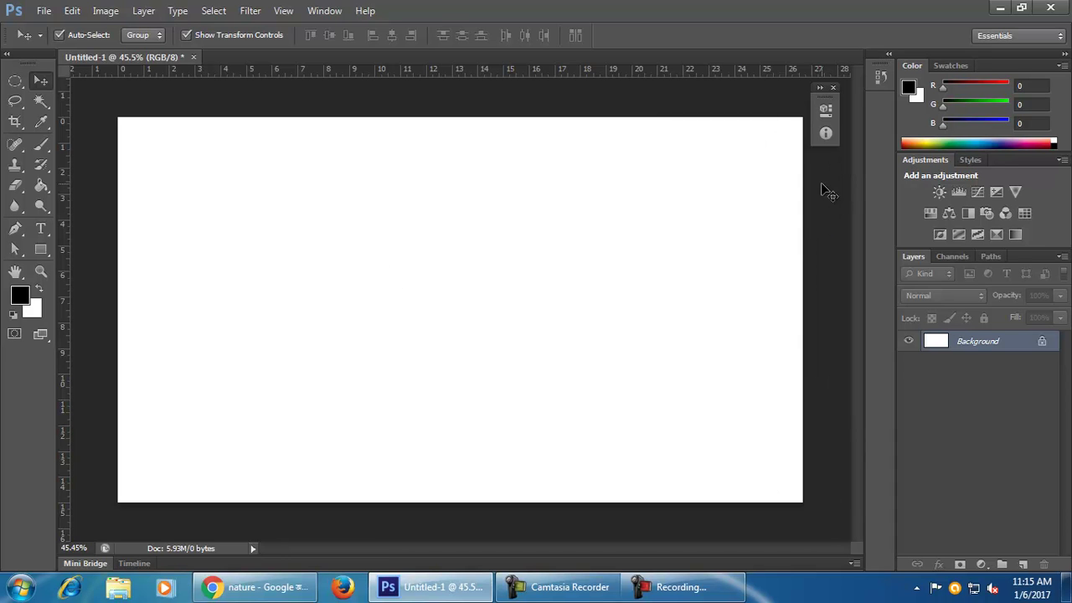
click(335, 12)
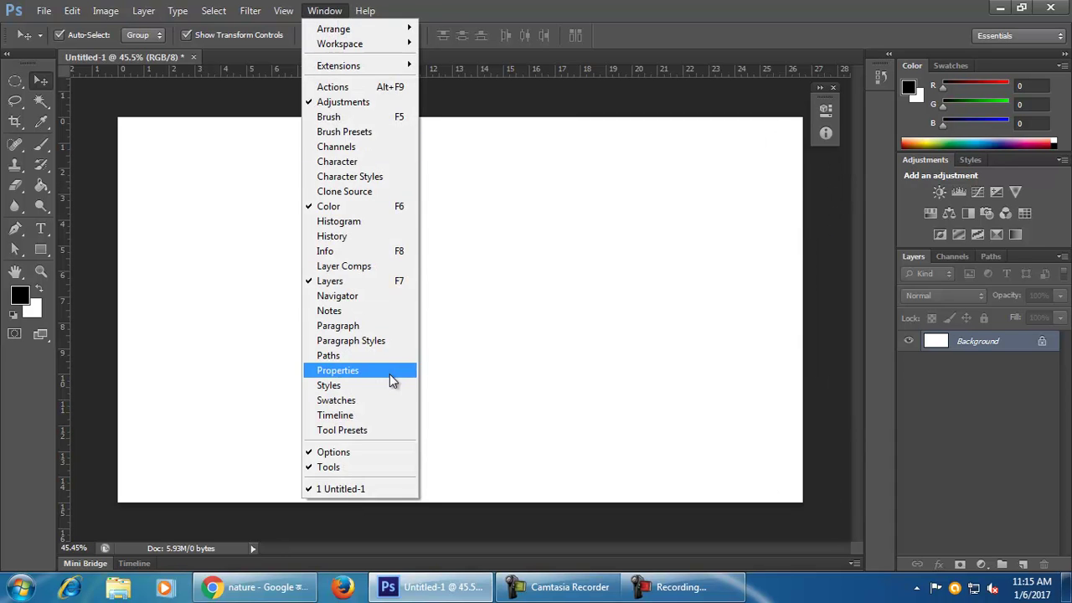
click(739, 6)
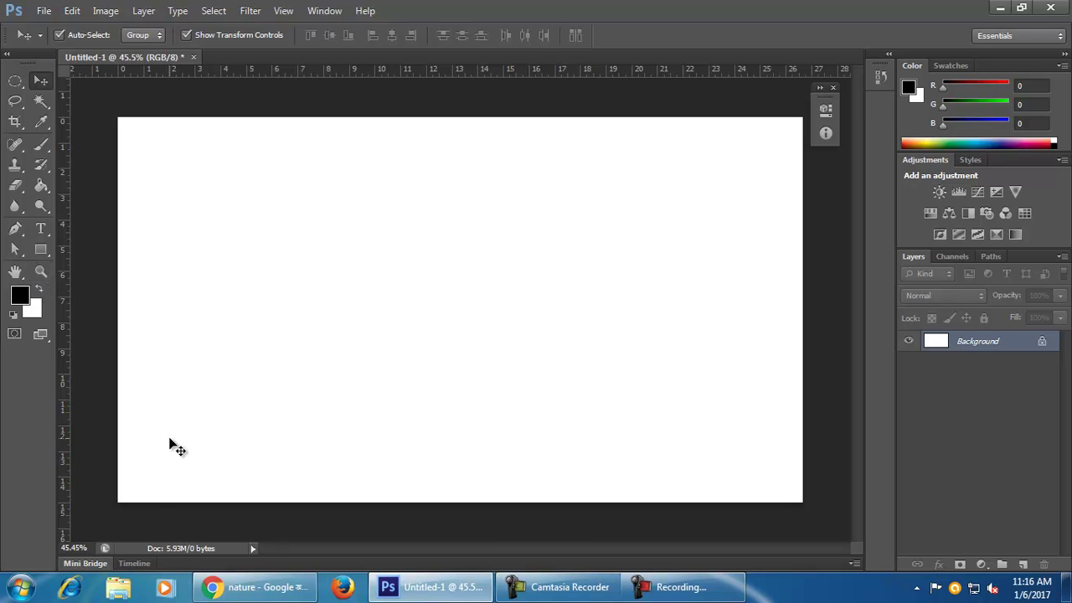
Step: Draw a trial black rectangle with the Rectangle Tool, undo it, and draw a wide bar about 1297 by 71 px across the upper canvas
click(42, 249)
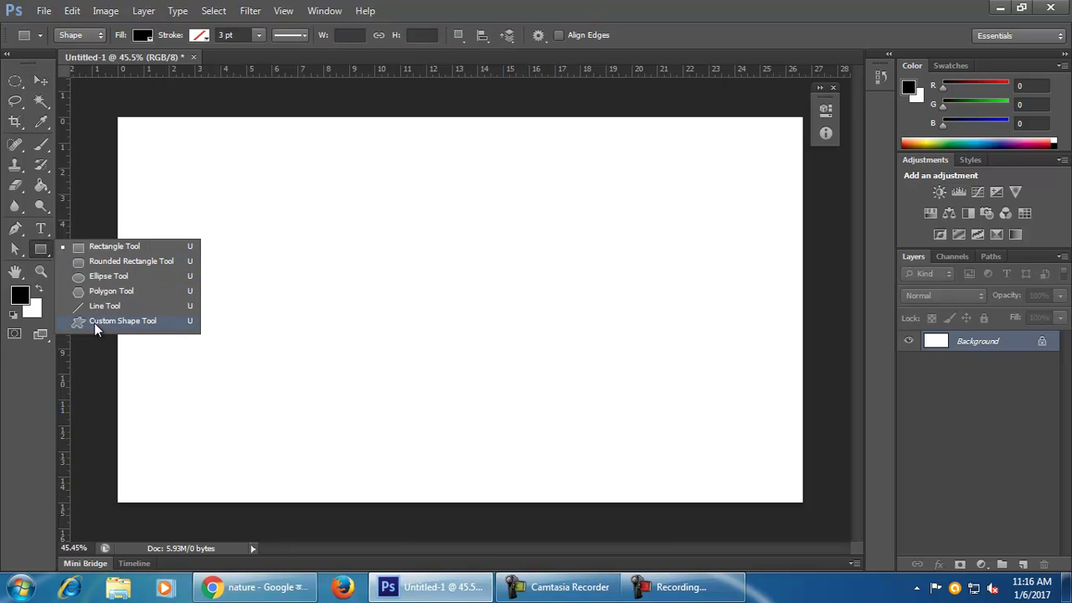
click(42, 249)
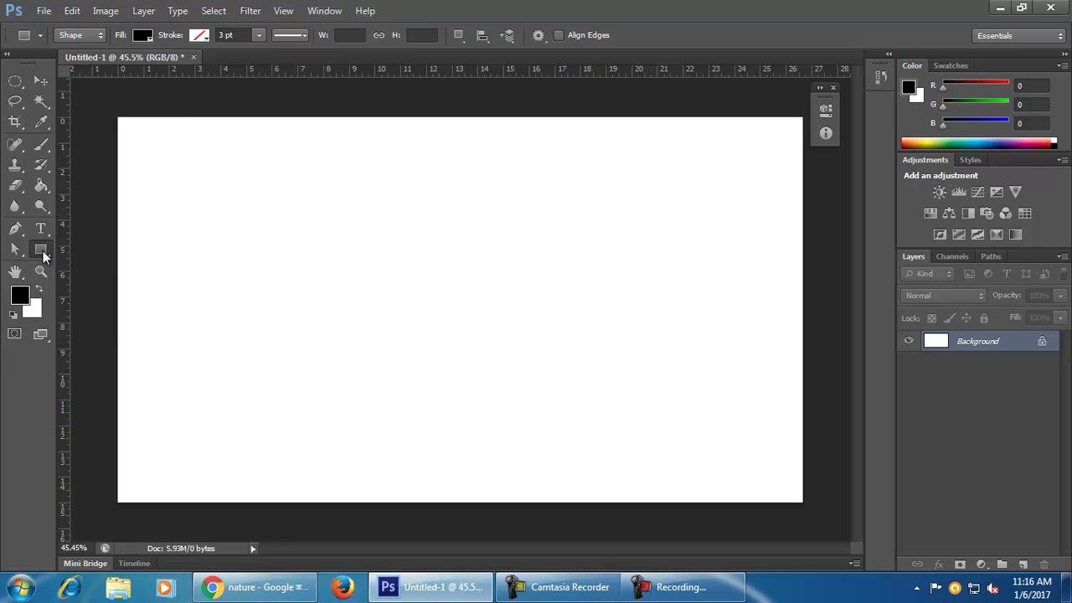
click(42, 250)
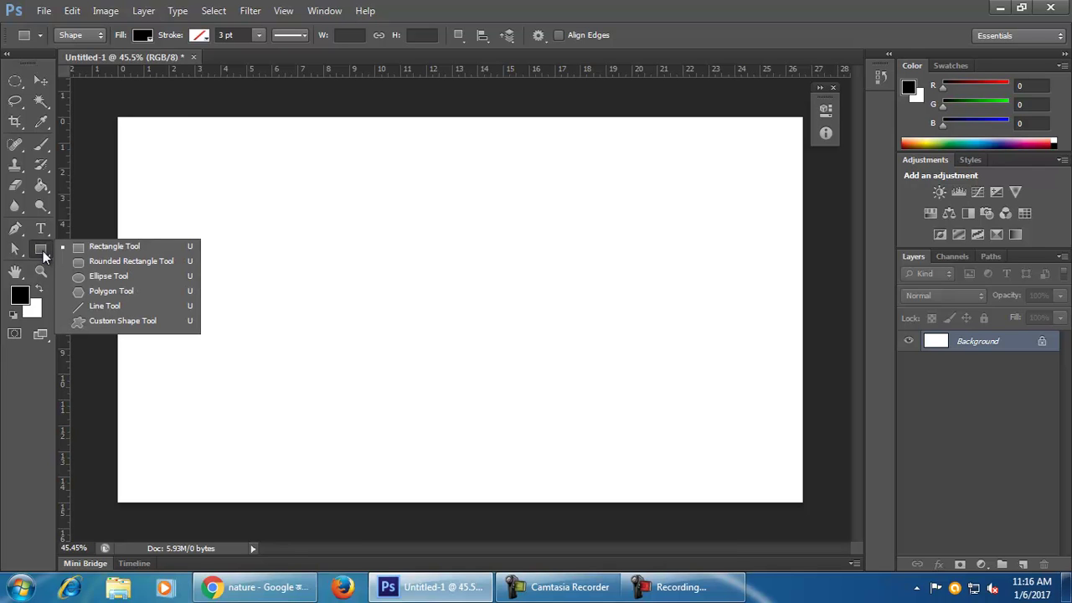
click(170, 248)
drag(275, 181, 468, 340)
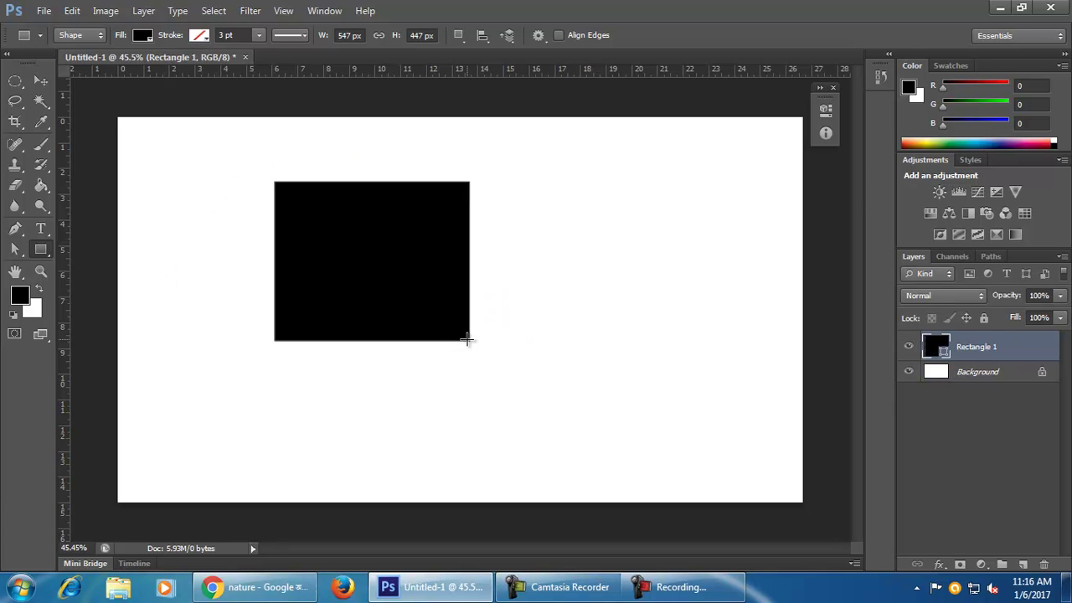
key(ctrl+z)
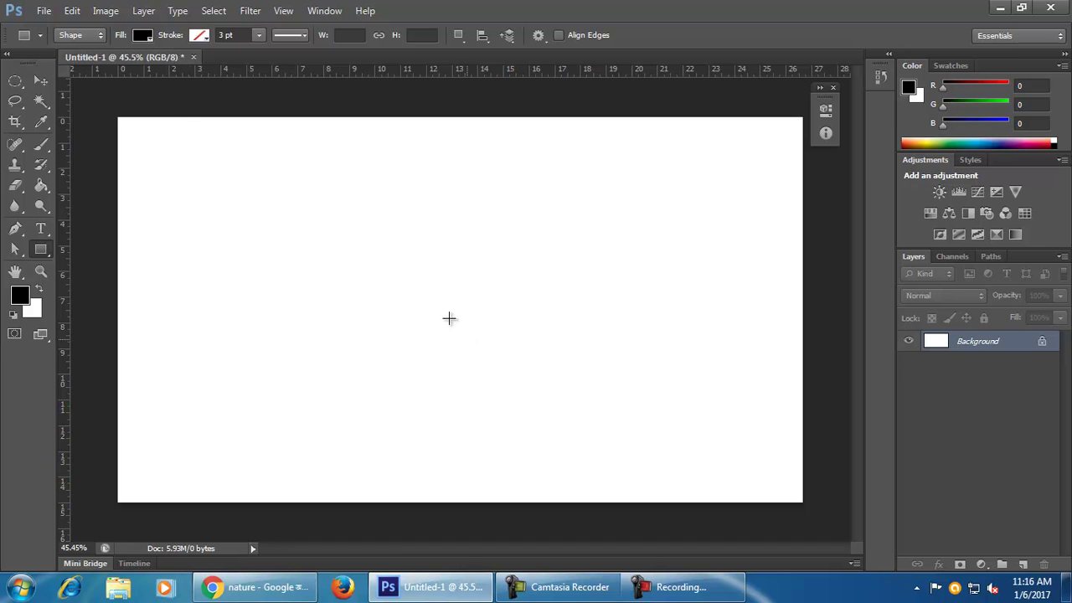
drag(220, 163, 683, 188)
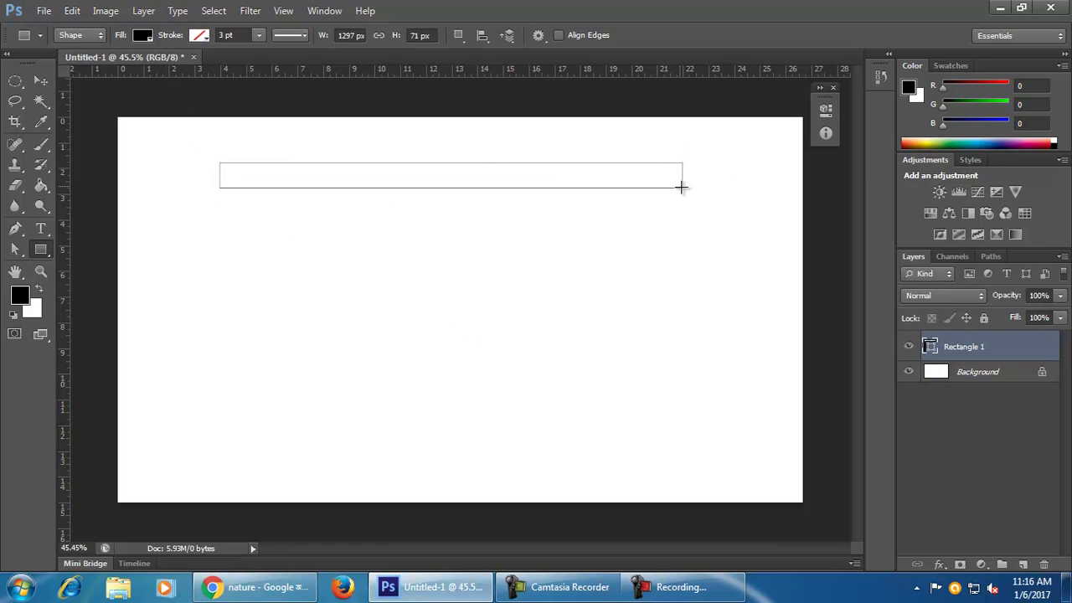
Step: Draw a vertical bar about 129 by 468 px below the wide bar and a rectangle about 547 by 501 px beside it
drag(427, 202, 473, 369)
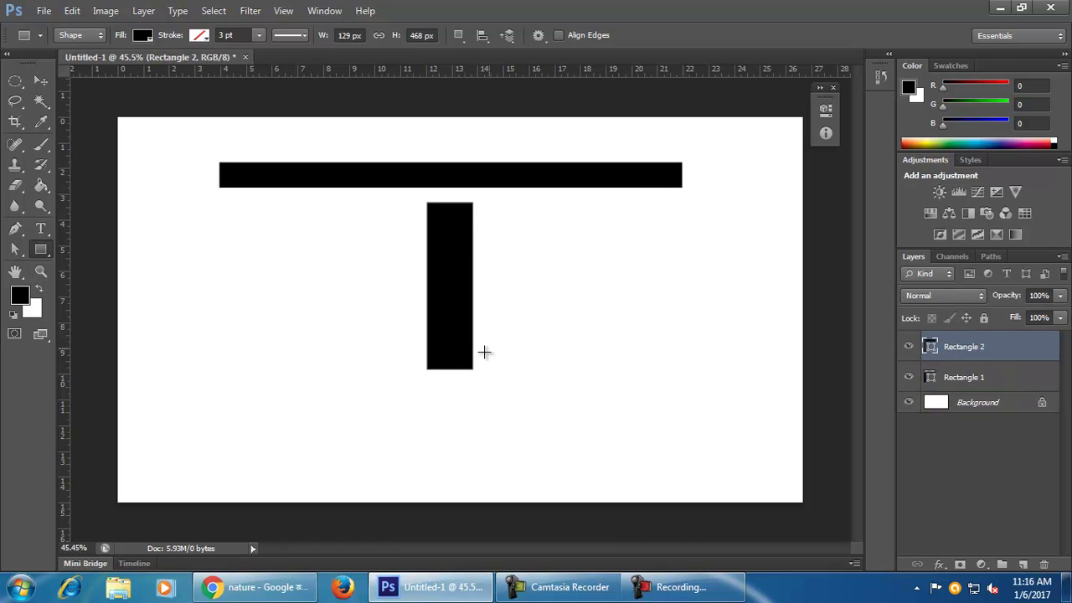
drag(539, 215, 733, 392)
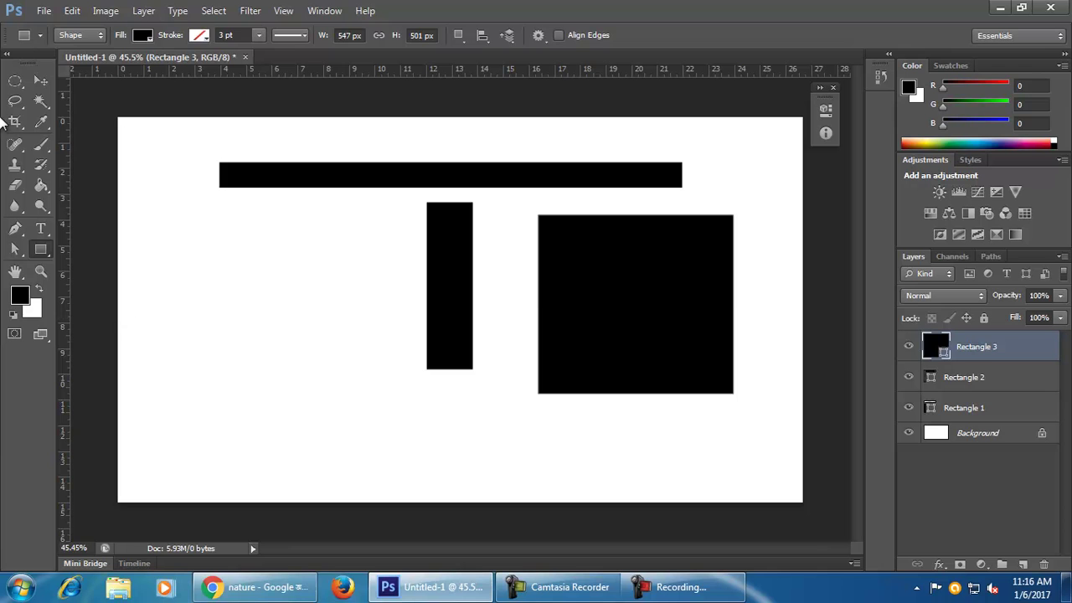
Step: Delete all three rectangle shape layers, leaving only the Background layer
click(40, 81)
key(Delete)
key(Delete)
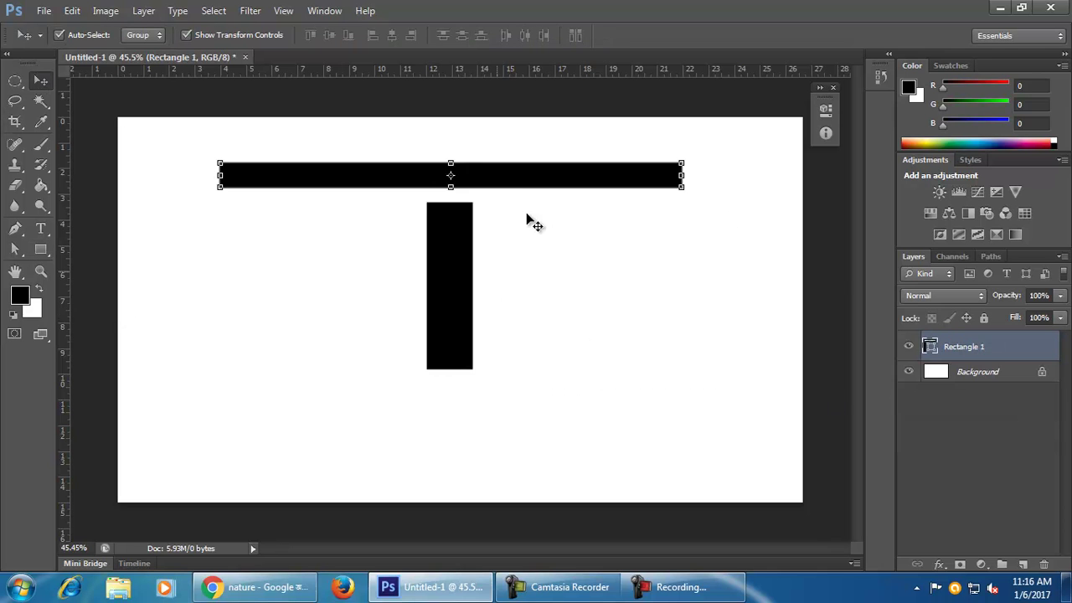
key(Delete)
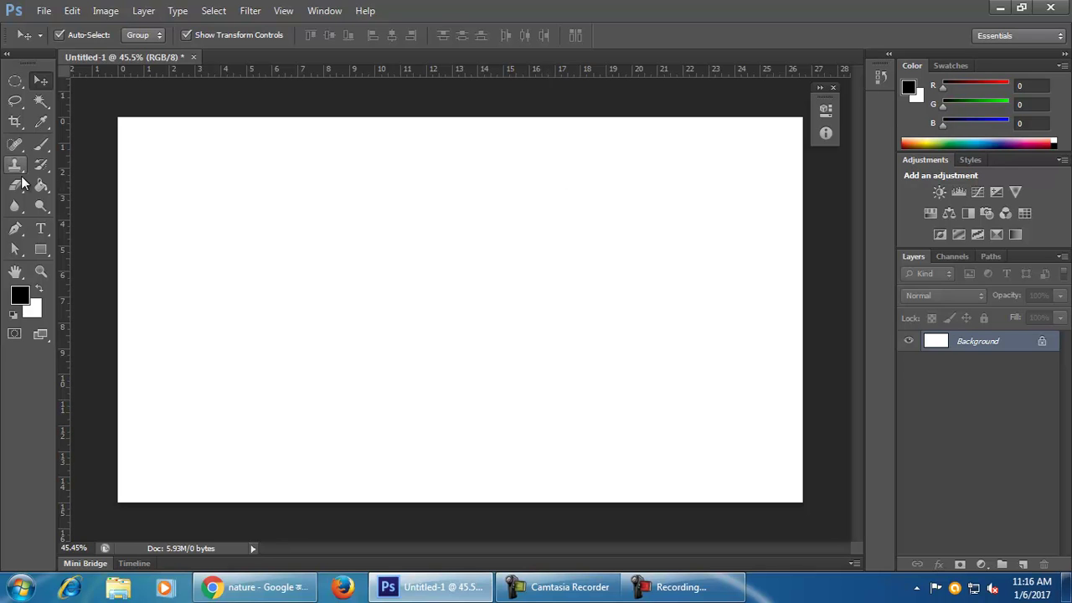
Step: Draw a trial square about 643 by 643 px with the Rectangle Tool and undo it
click(40, 249)
drag(359, 197, 584, 478)
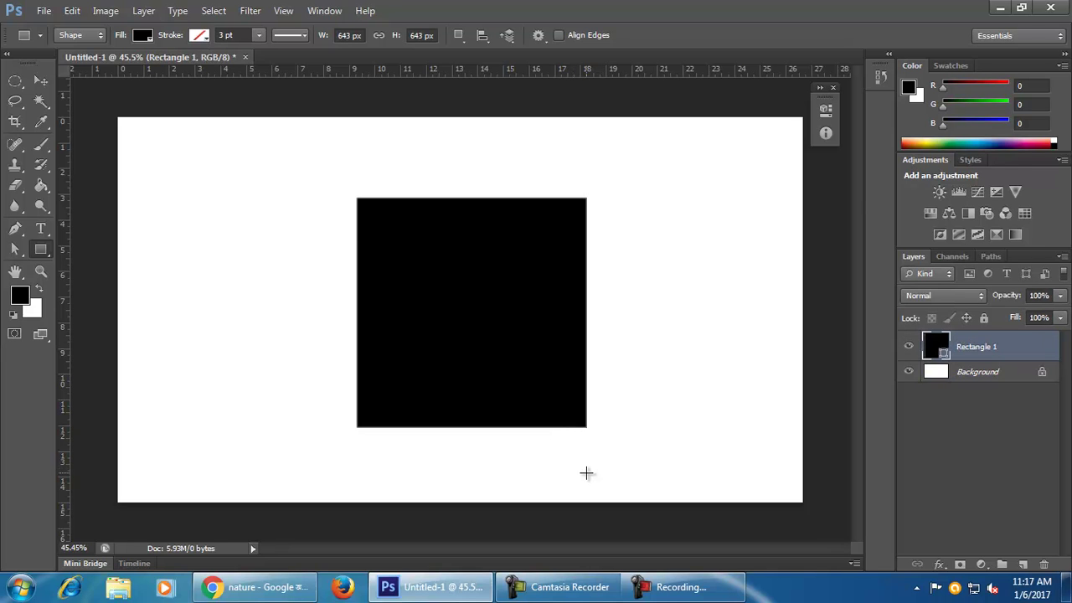
key(ctrl+z)
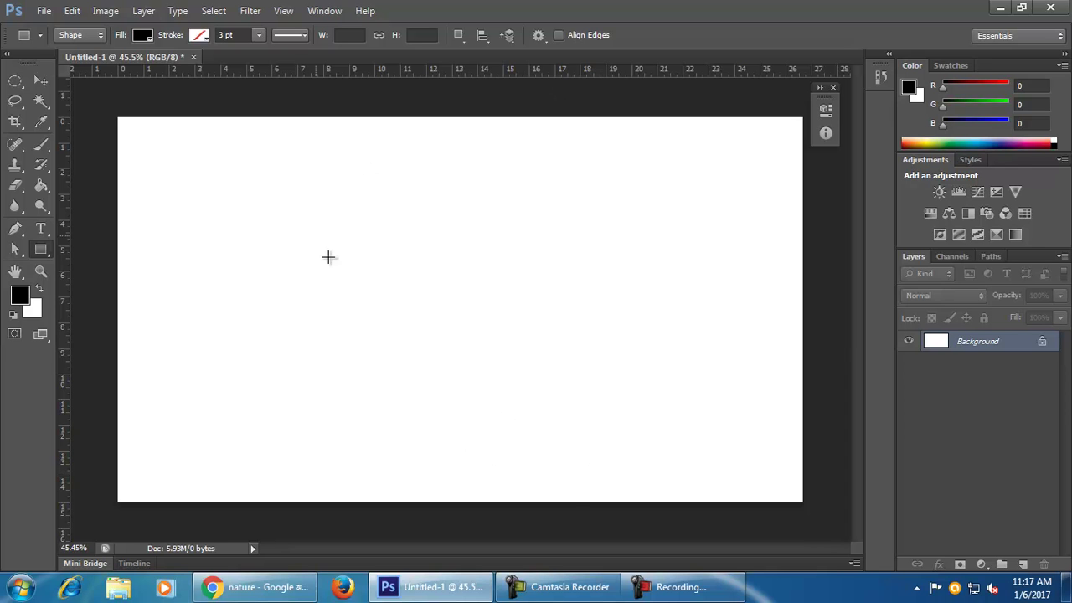
Step: Draw a rectangle about 737 by 654 px near the canvas center and change its fill color to bright red
drag(295, 208, 557, 441)
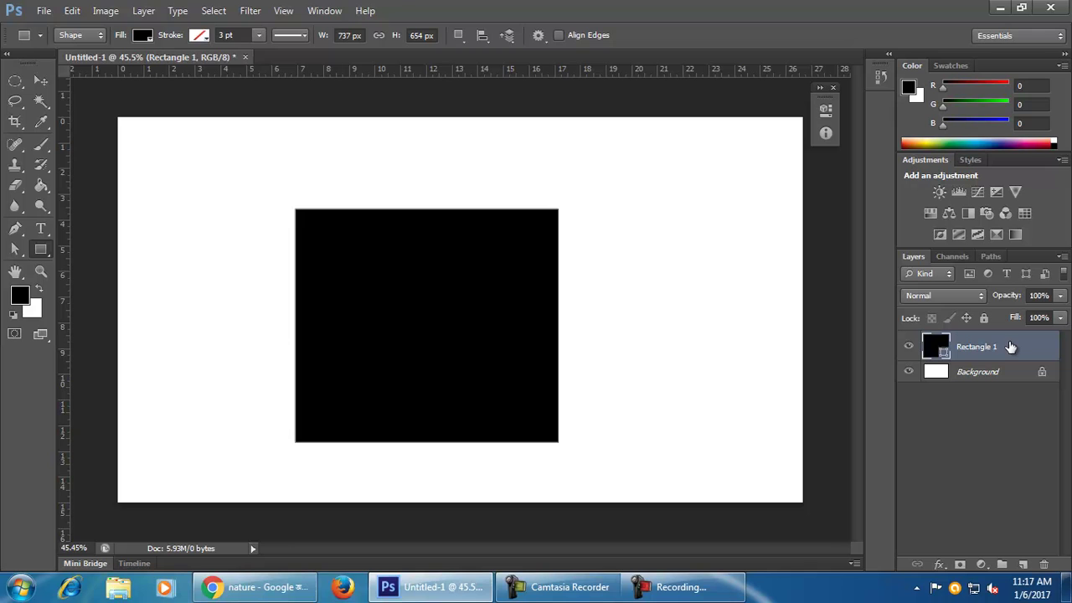
double_click(937, 352)
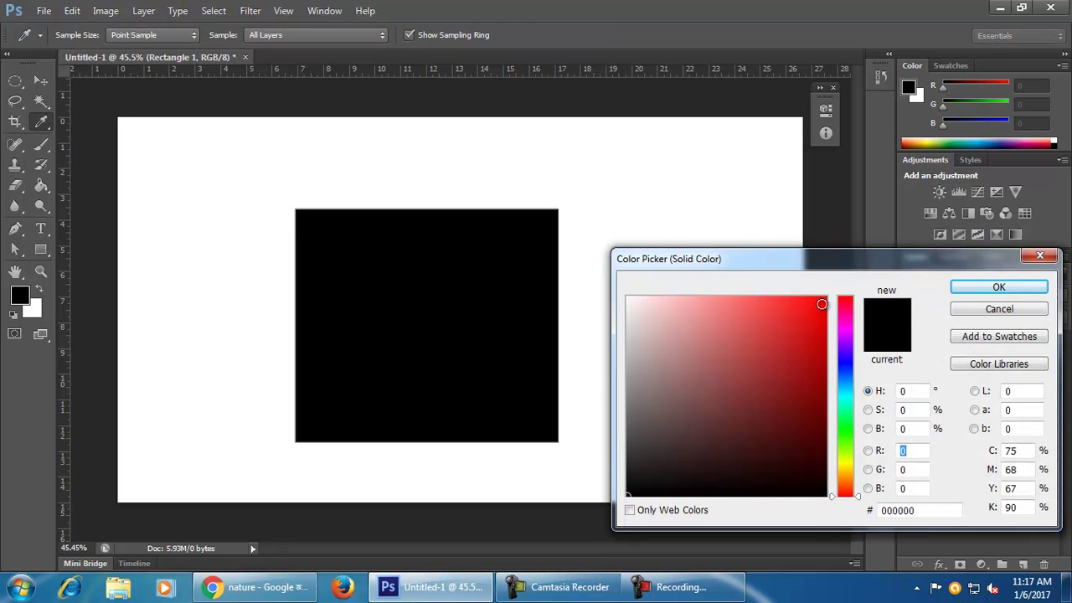
click(821, 303)
click(961, 290)
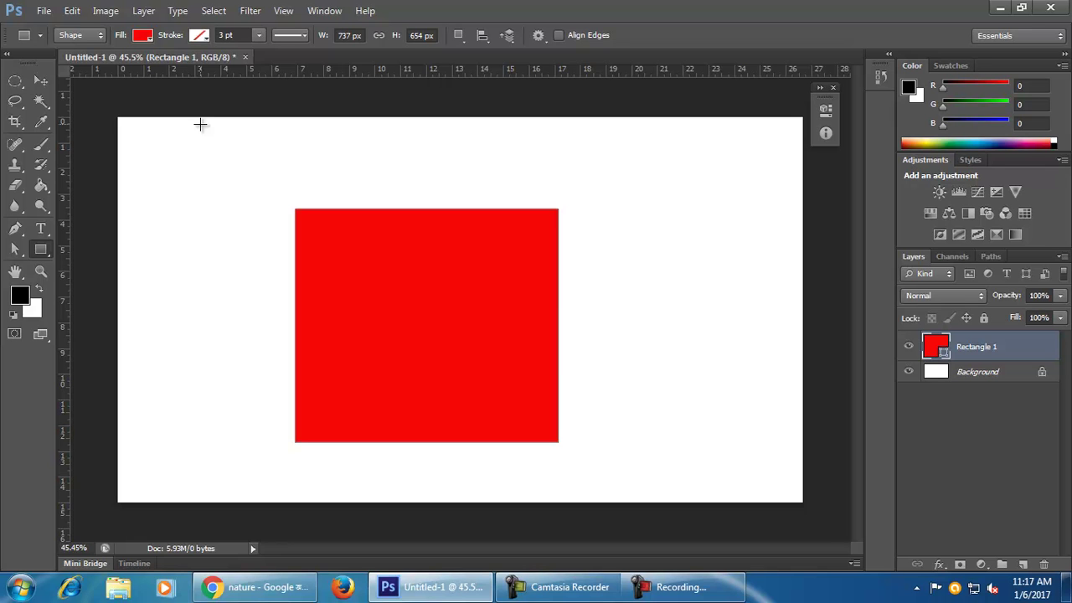
Step: Give the red rectangle a solid magenta stroke using a custom colour
click(198, 35)
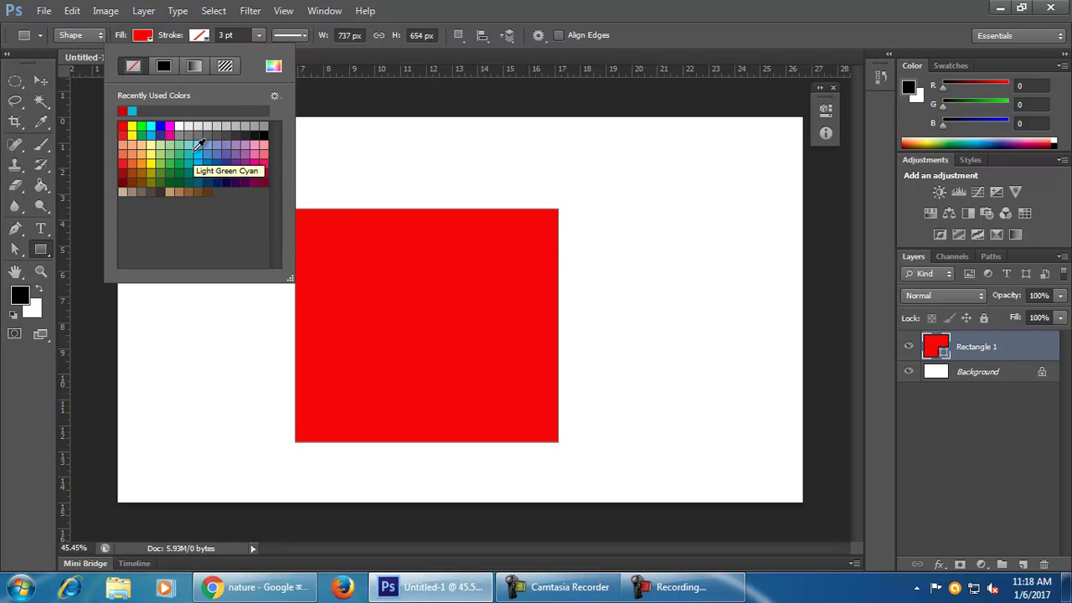
click(274, 69)
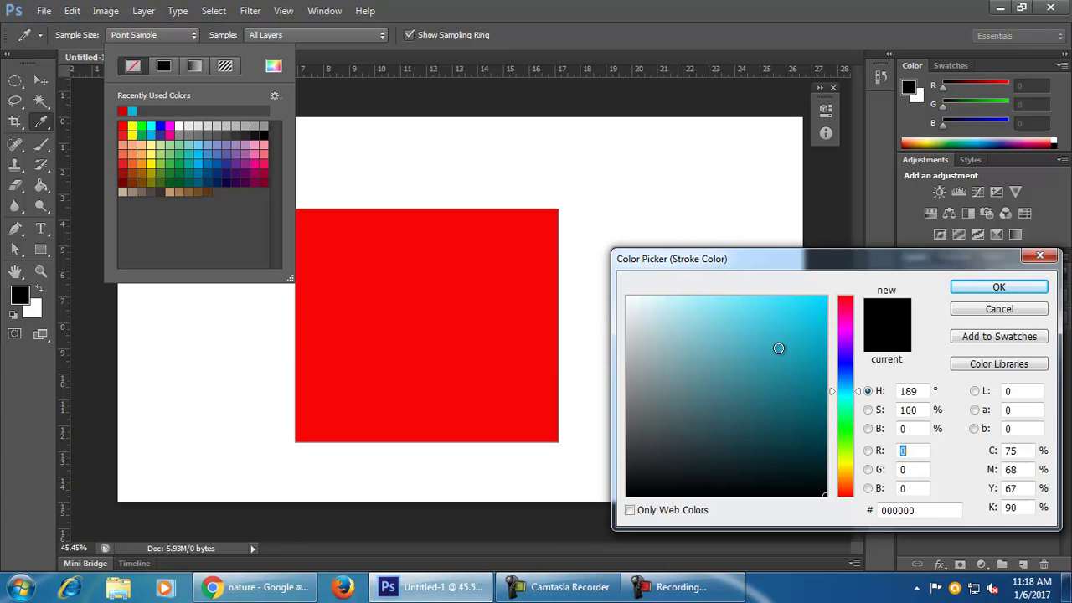
drag(846, 389, 825, 312)
click(1029, 290)
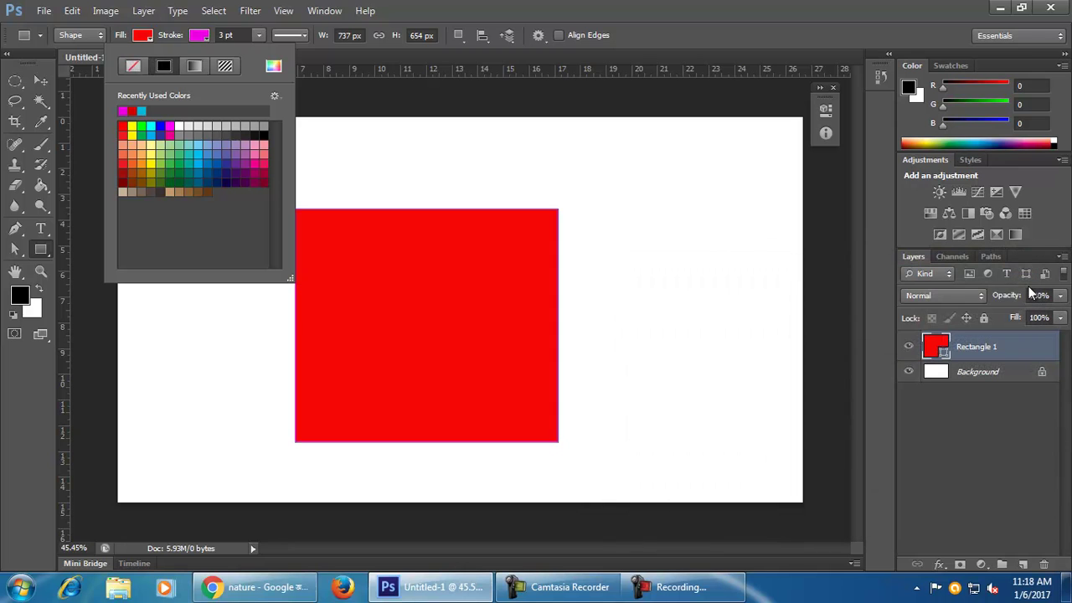
click(634, 17)
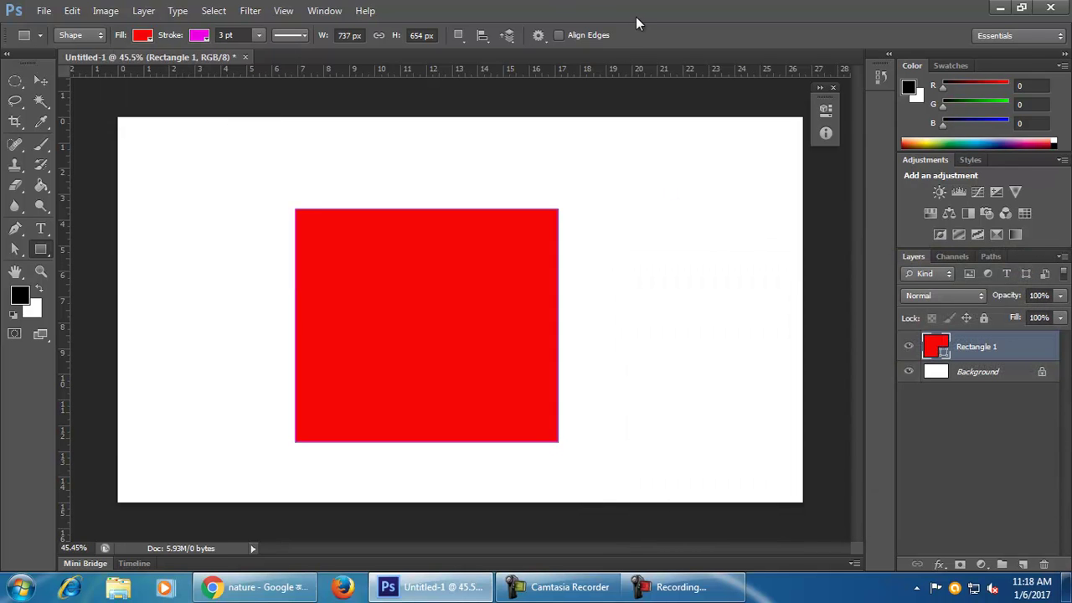
Step: Increase the red rectangle's stroke width to 32.10 pt
scroll(521, 342, up, 2)
scroll(525, 332, up, 3)
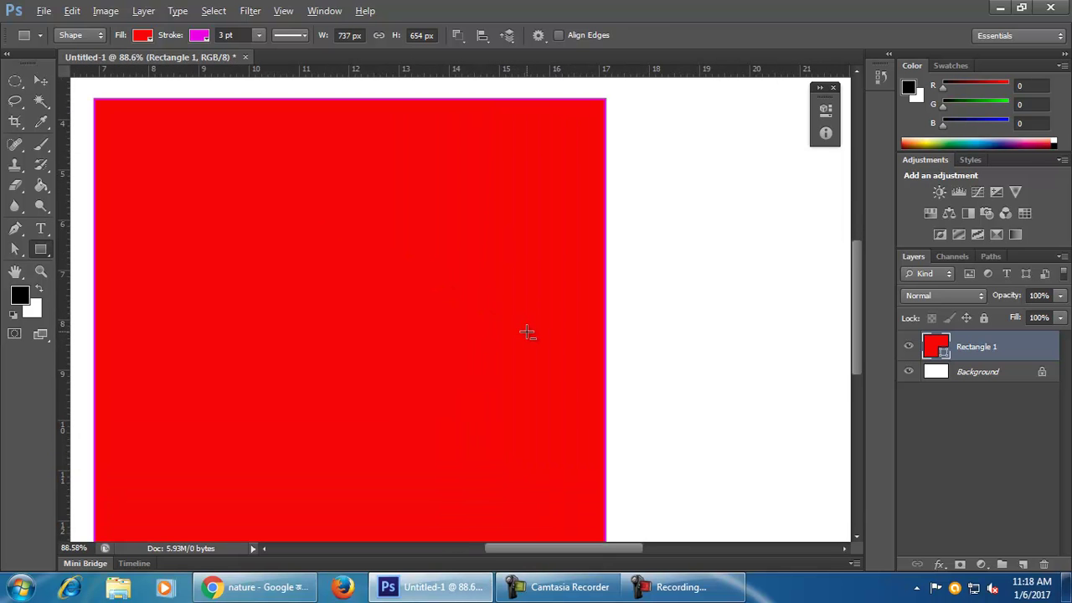
scroll(528, 333, up, 1)
scroll(530, 329, down, 4)
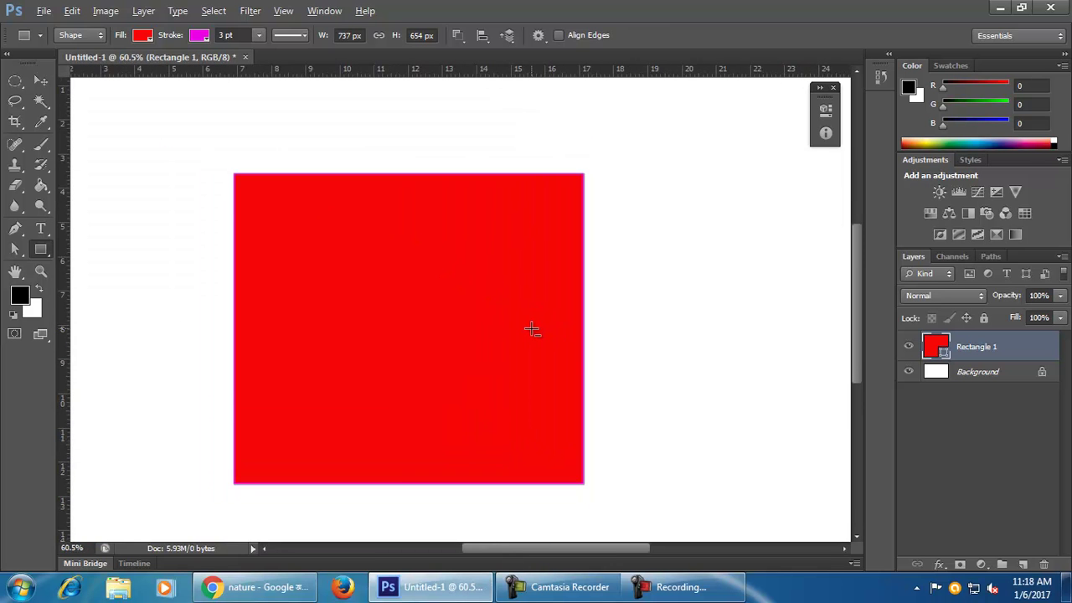
scroll(531, 329, up, 5)
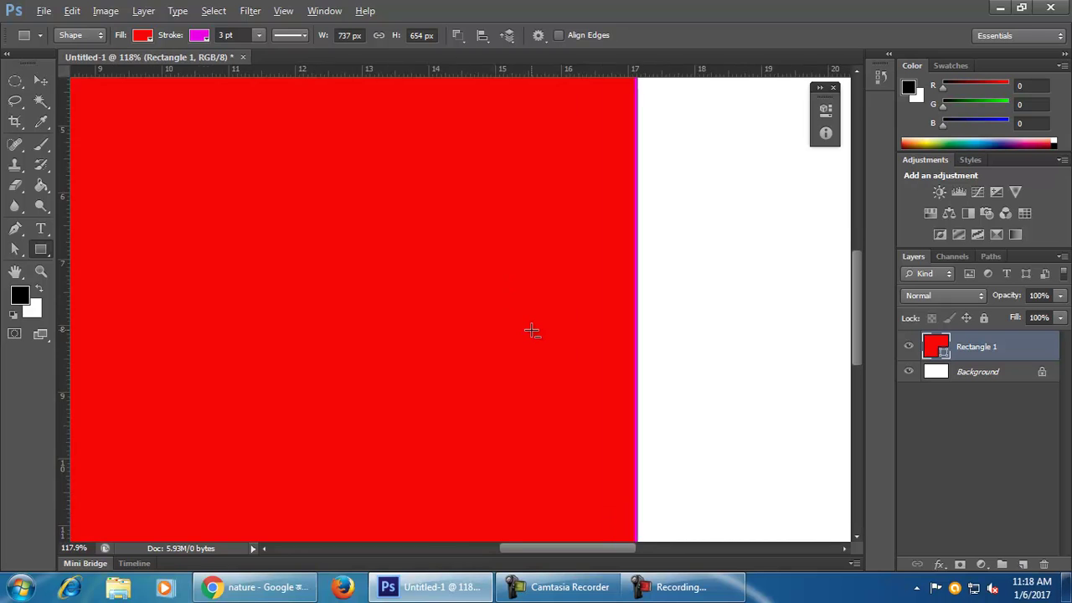
scroll(533, 333, down, 4)
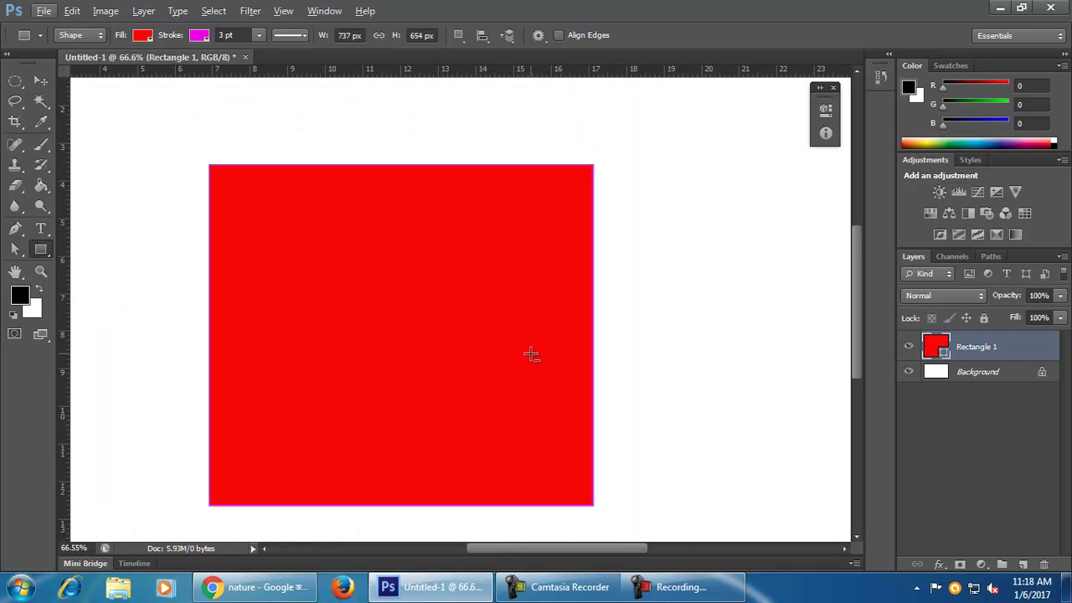
click(258, 35)
drag(271, 54, 298, 49)
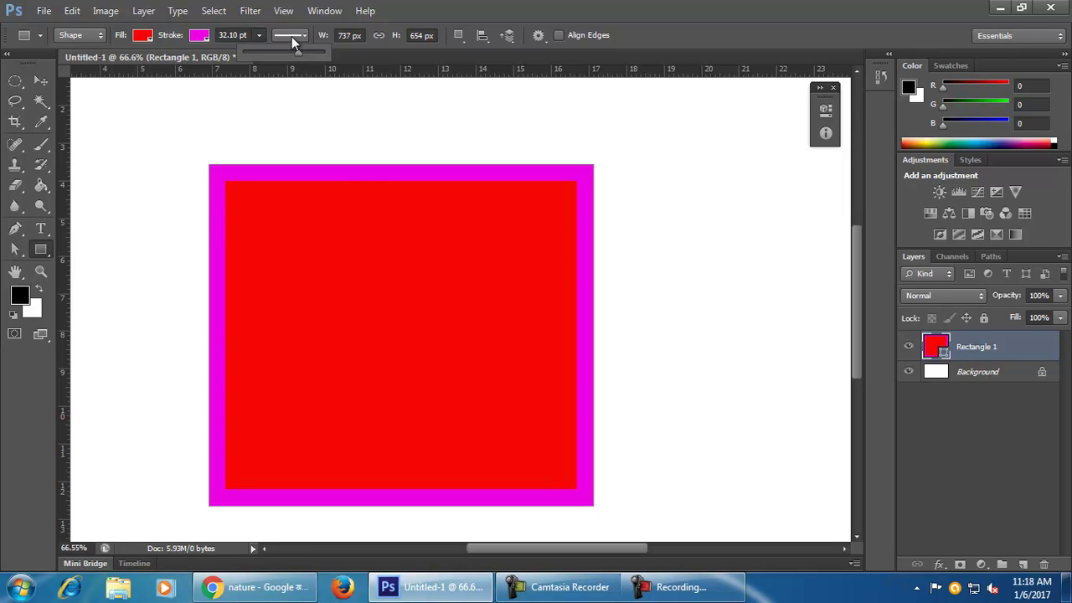
Step: Try the dashed and dotted stroke styles on the rectangle and restore the solid style
click(291, 36)
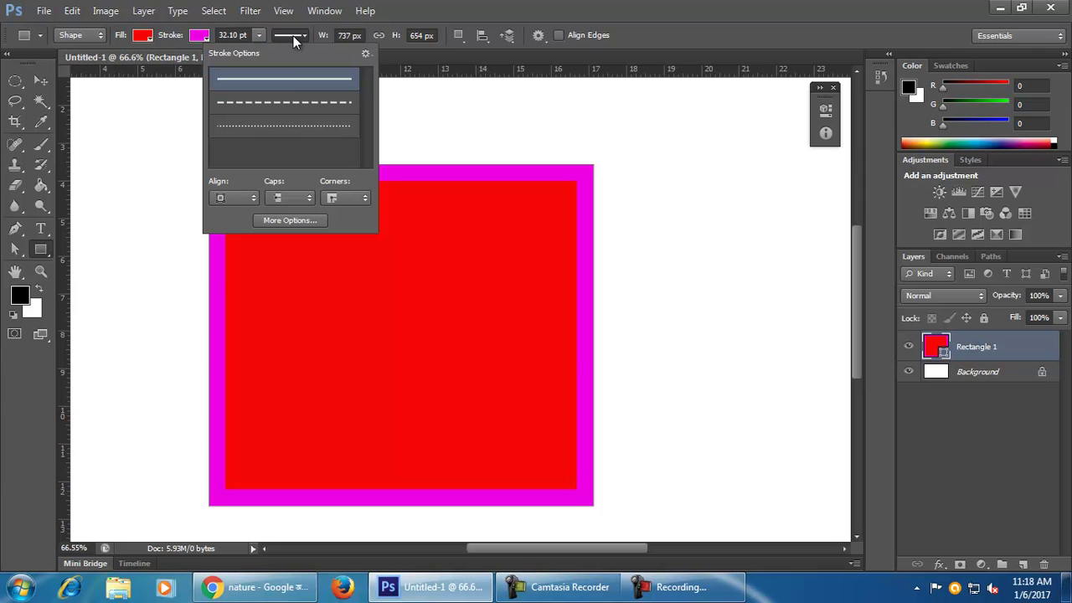
click(286, 102)
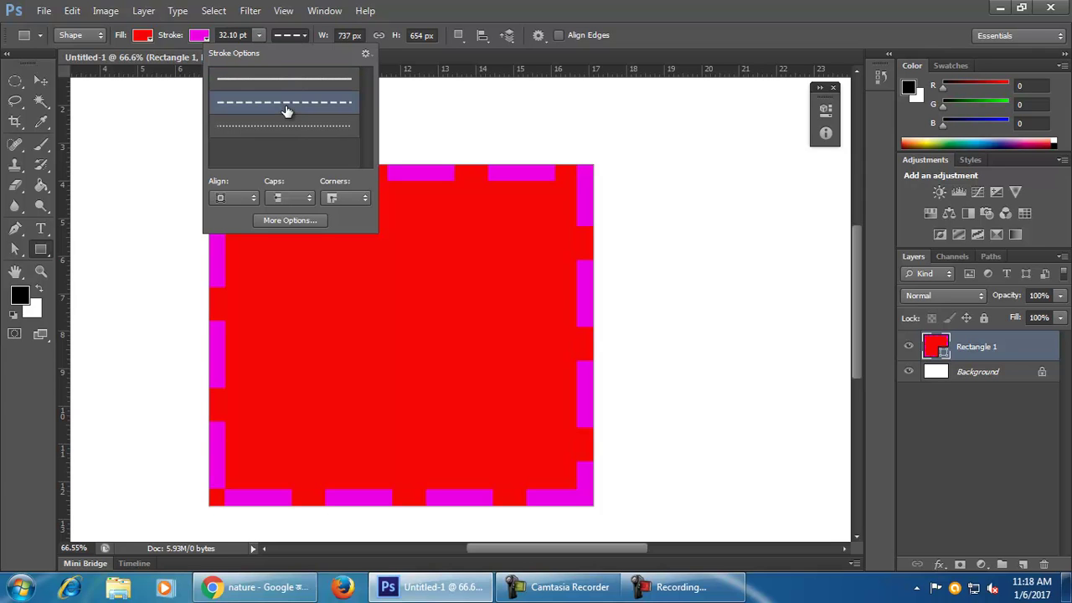
click(286, 127)
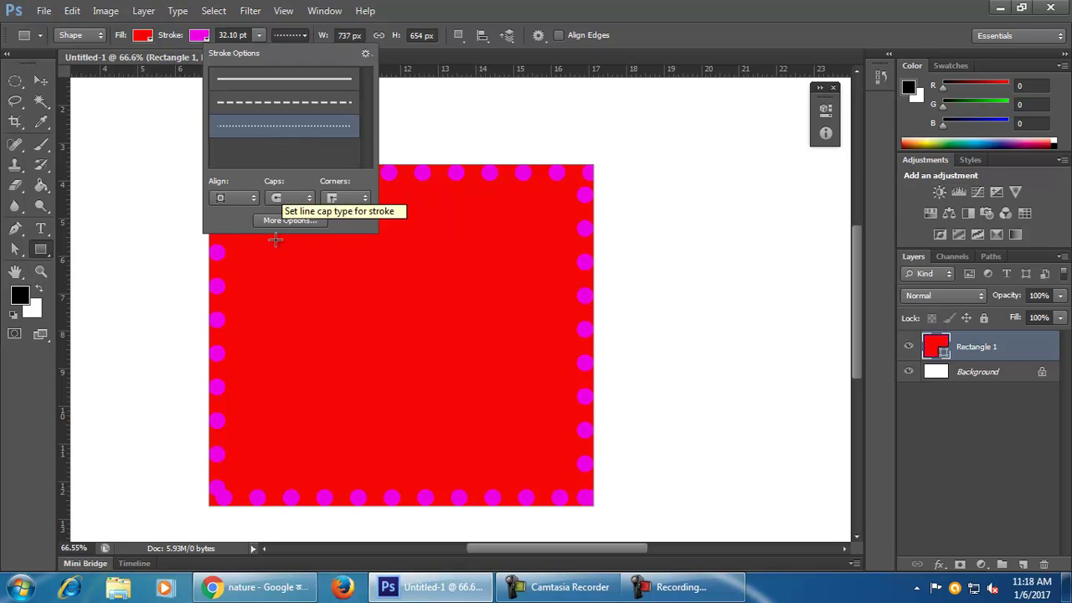
click(242, 203)
click(243, 204)
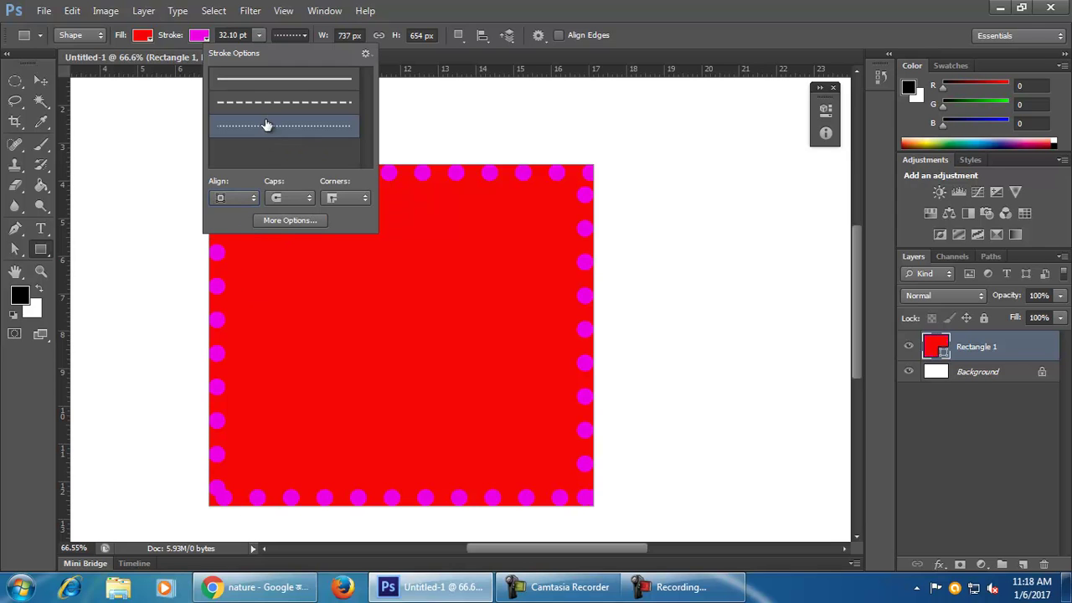
click(287, 78)
click(366, 54)
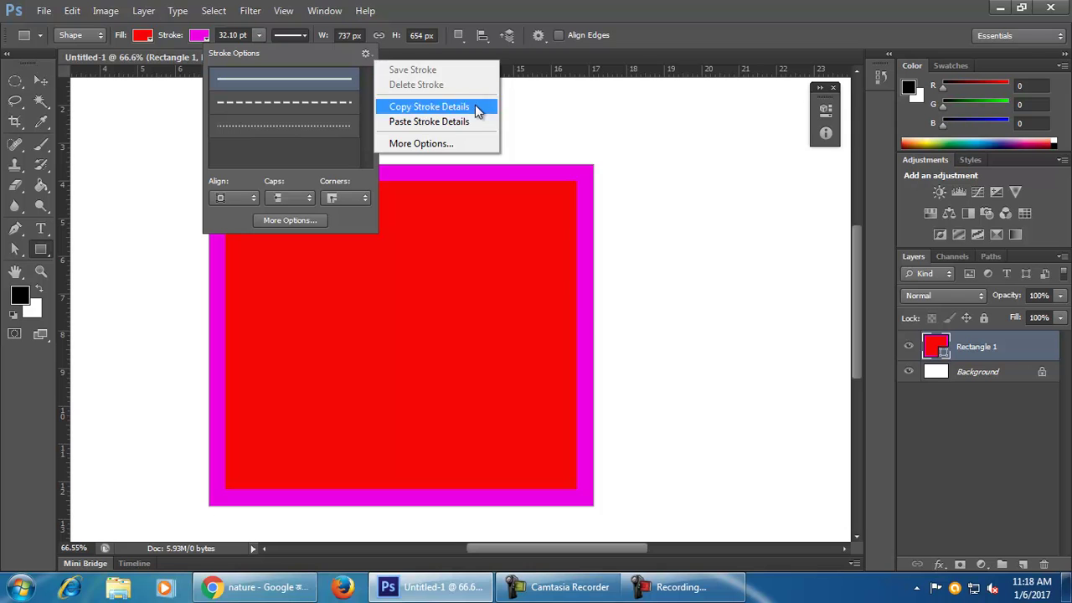
click(458, 142)
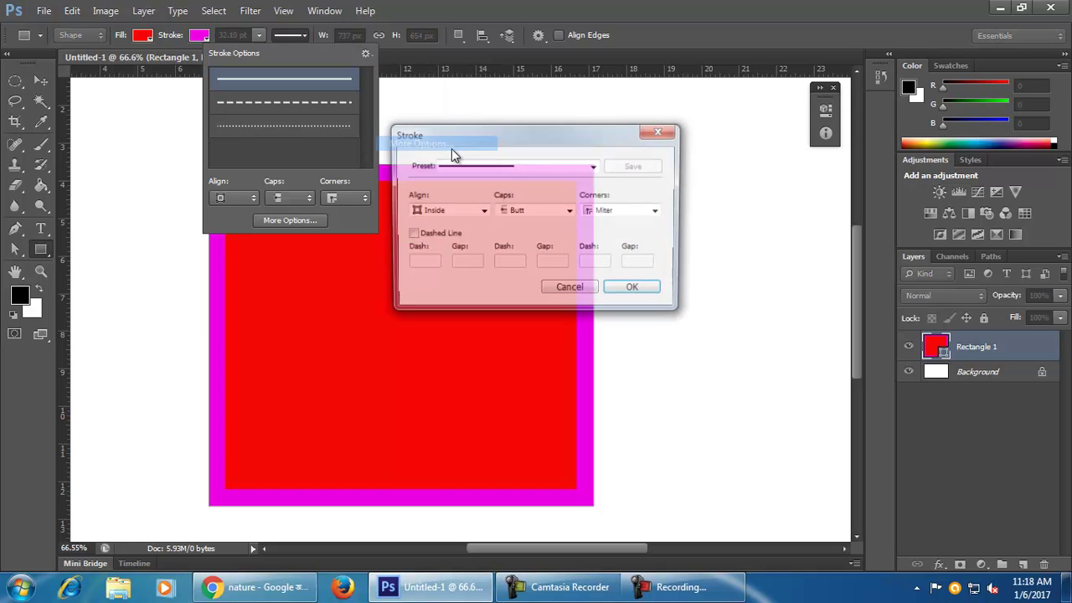
click(499, 164)
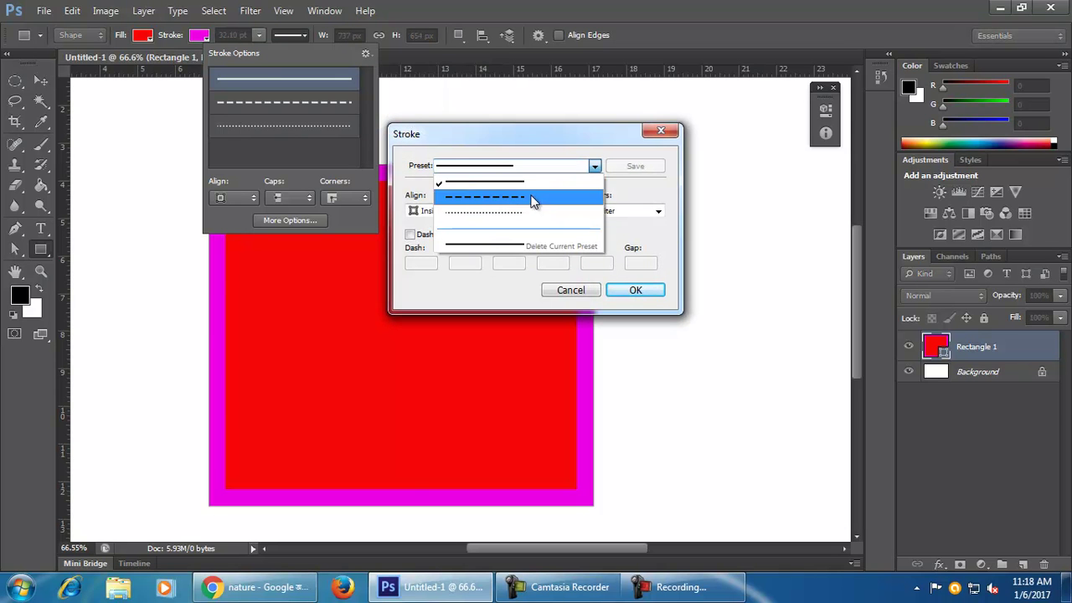
click(556, 139)
click(649, 136)
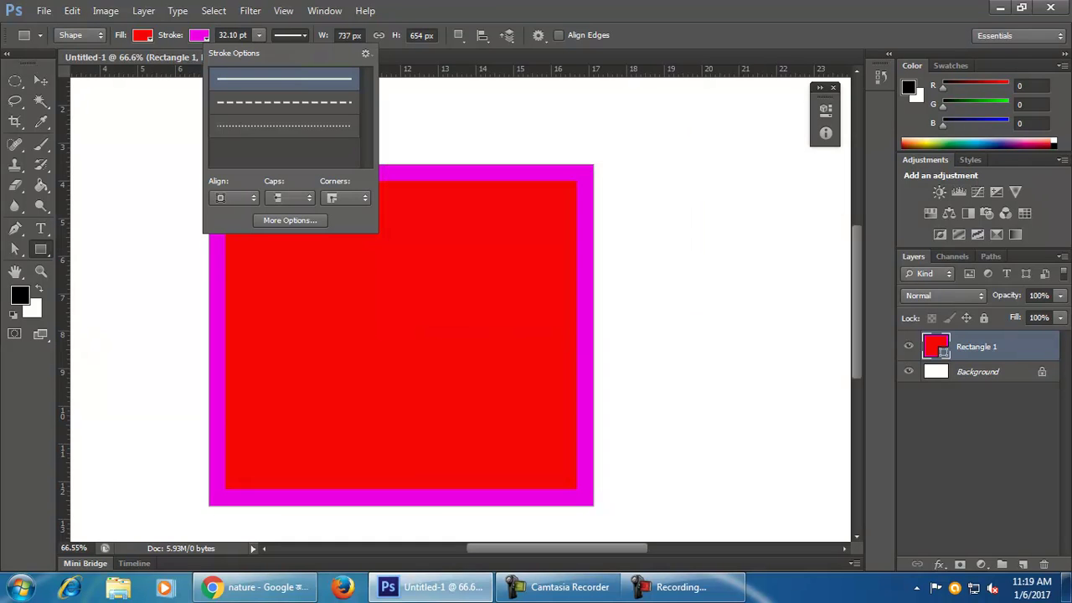
Step: Apply the dashed preset to the rectangle's stroke through the detailed stroke options
click(365, 53)
click(420, 144)
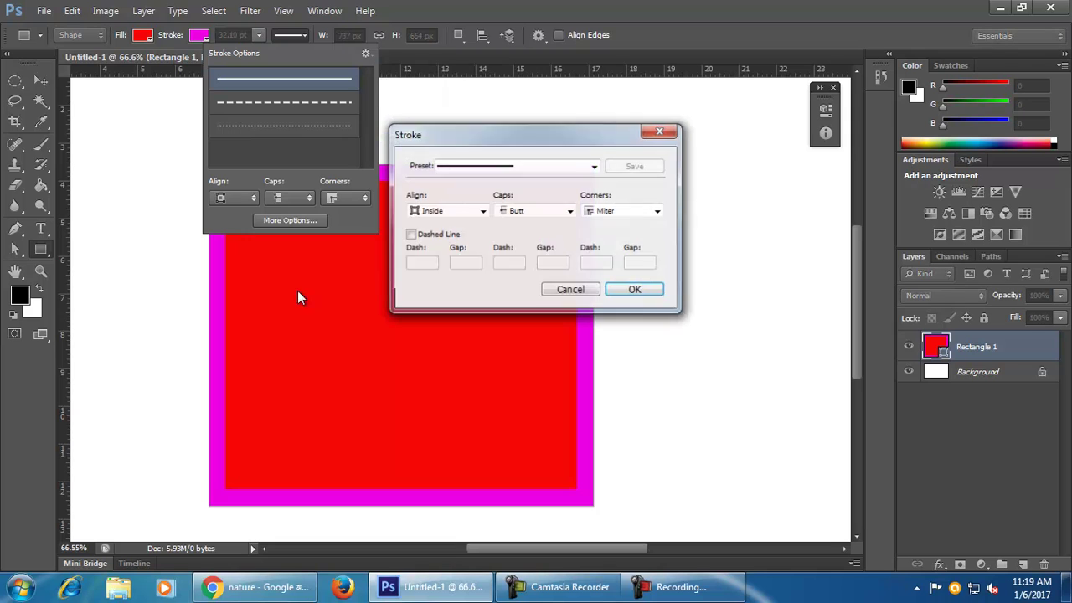
drag(502, 134, 543, 131)
click(537, 163)
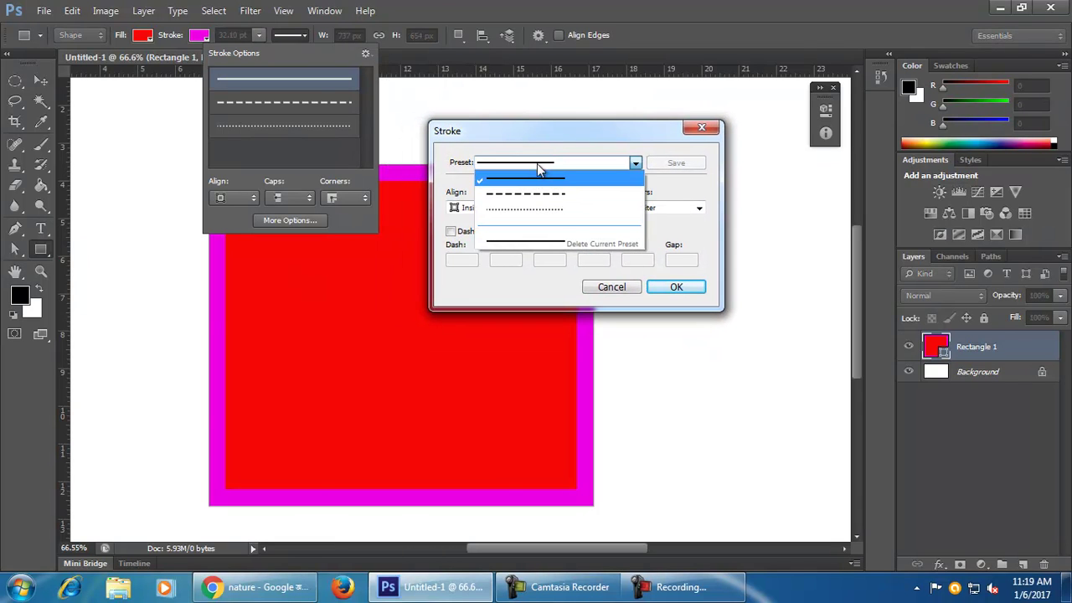
click(547, 194)
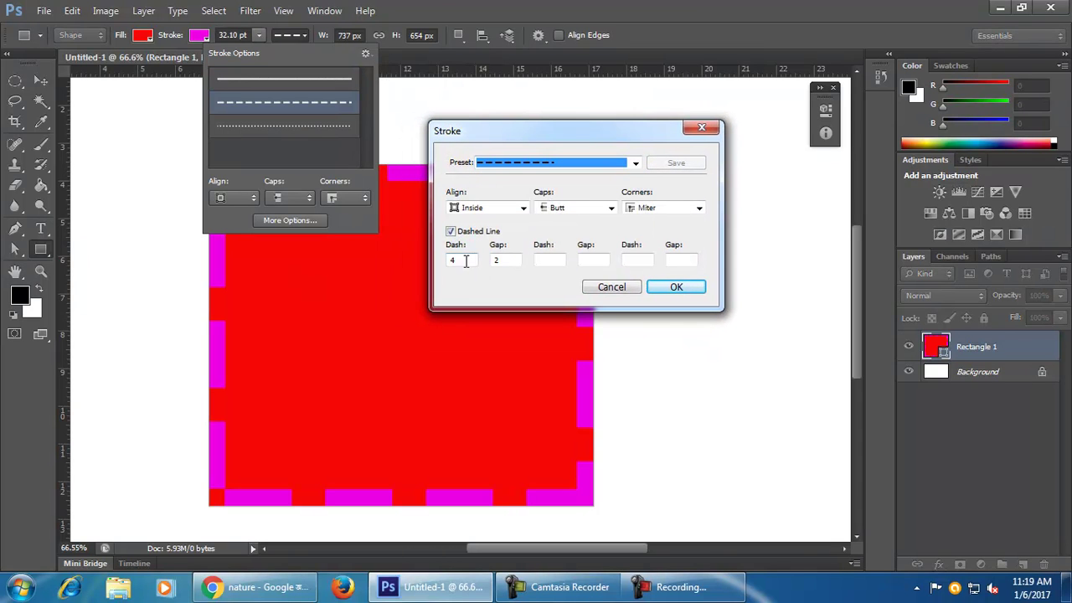
Step: Customise the dashed stroke with a second dash of 2 and gap of 3, and a third dash of 6 and gap of 9
click(549, 260)
text(2)
click(592, 262)
text(3)
click(639, 265)
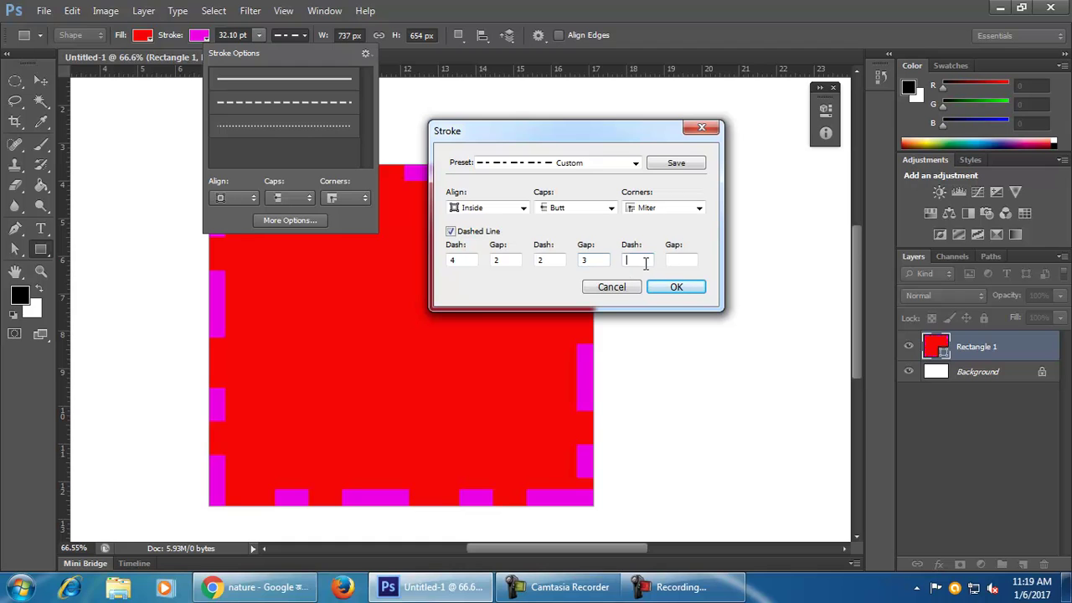
text(6)
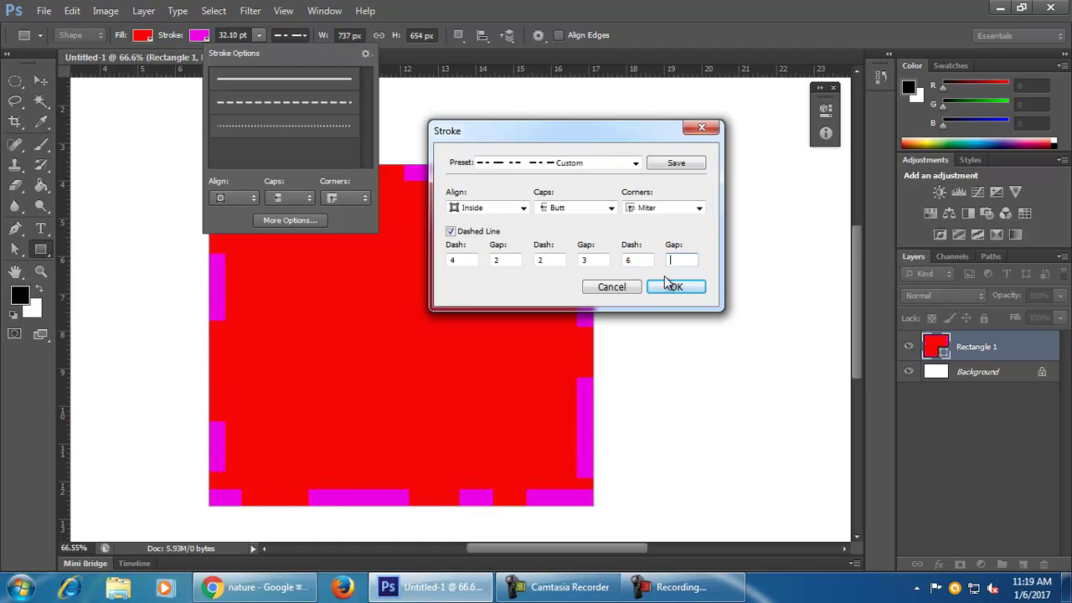
text(9)
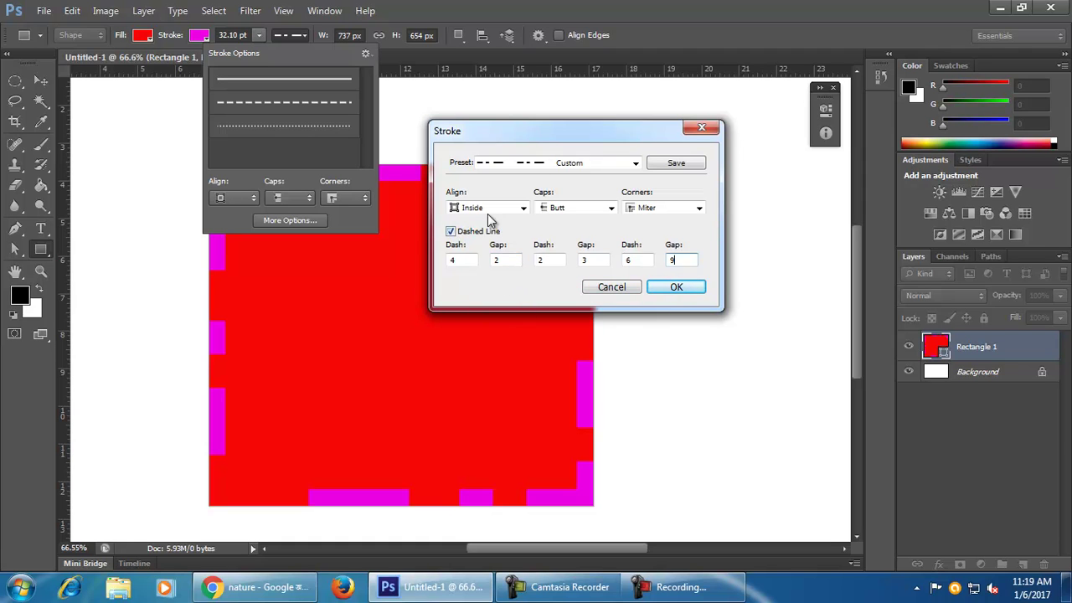
Step: Return the rectangle's stroke to the solid line preset and close the detailed stroke options
click(541, 165)
click(539, 194)
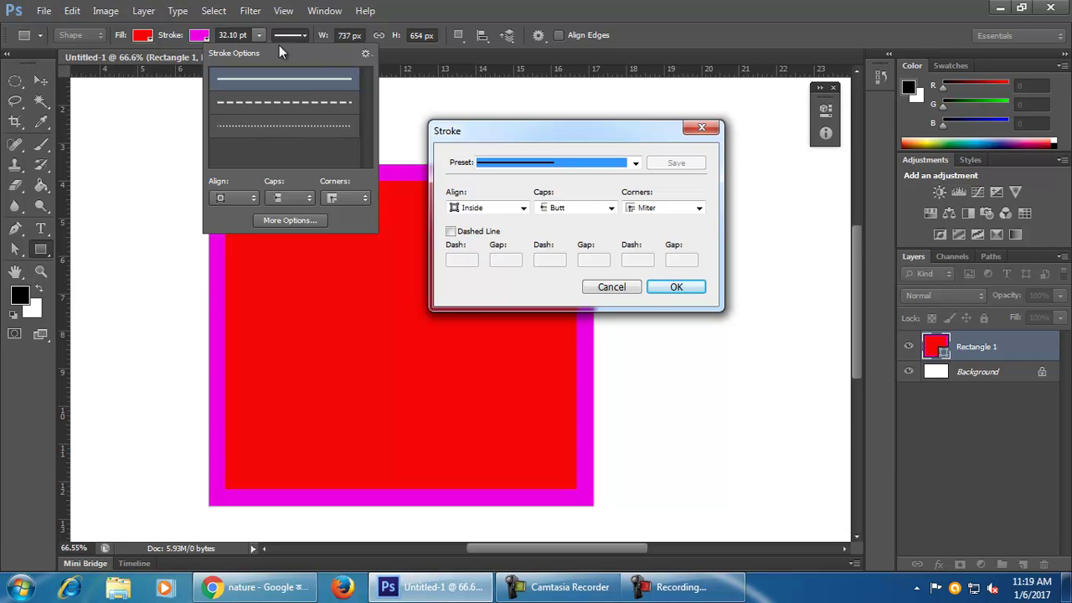
click(702, 128)
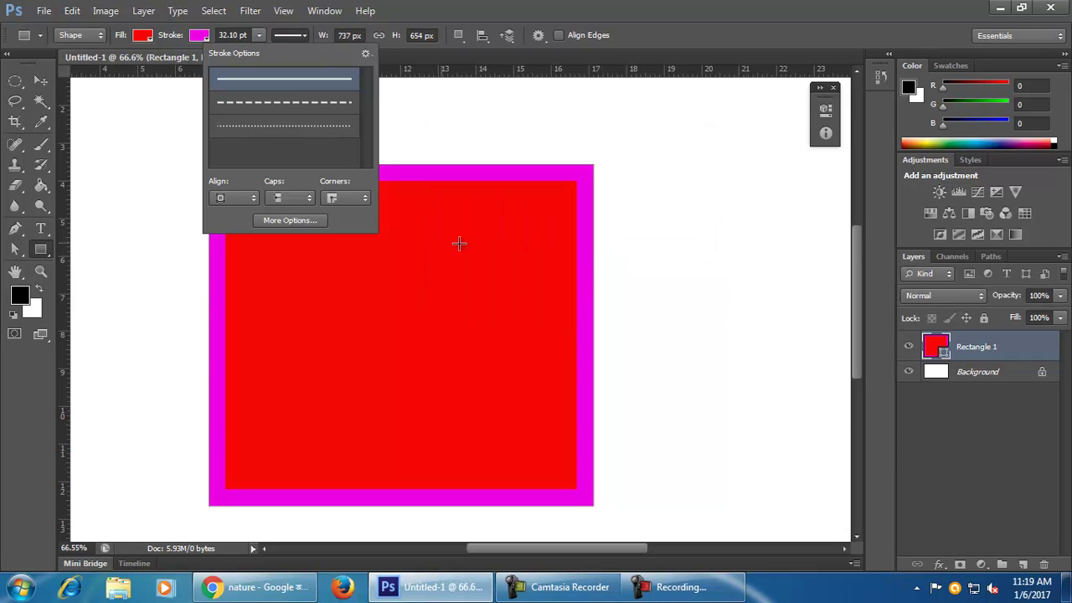
Step: Delete the red rectangle with the magenta stroke from the canvas
click(249, 191)
click(42, 82)
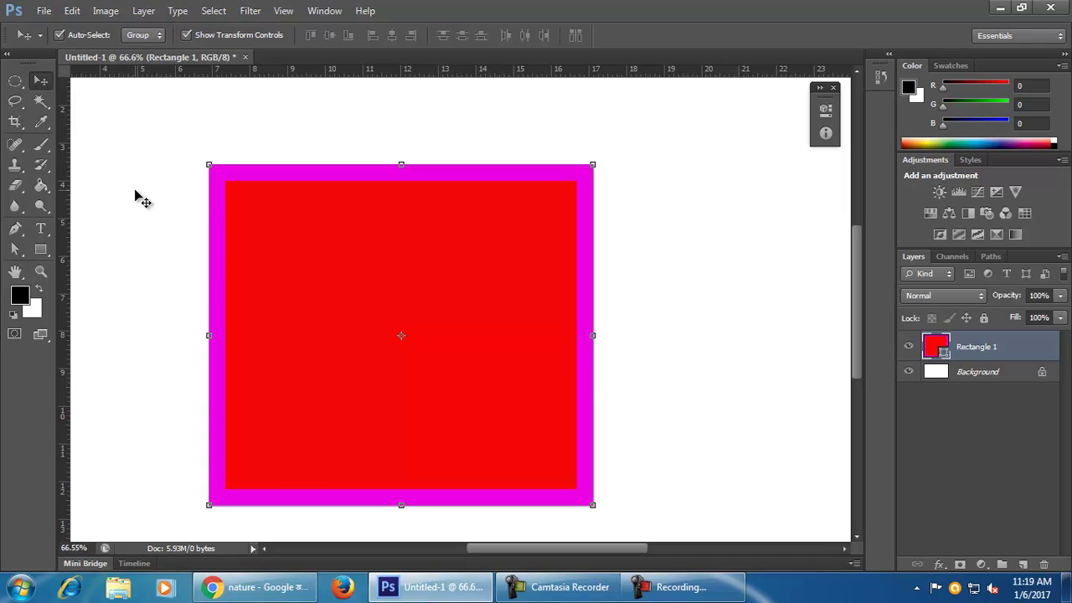
key(Delete)
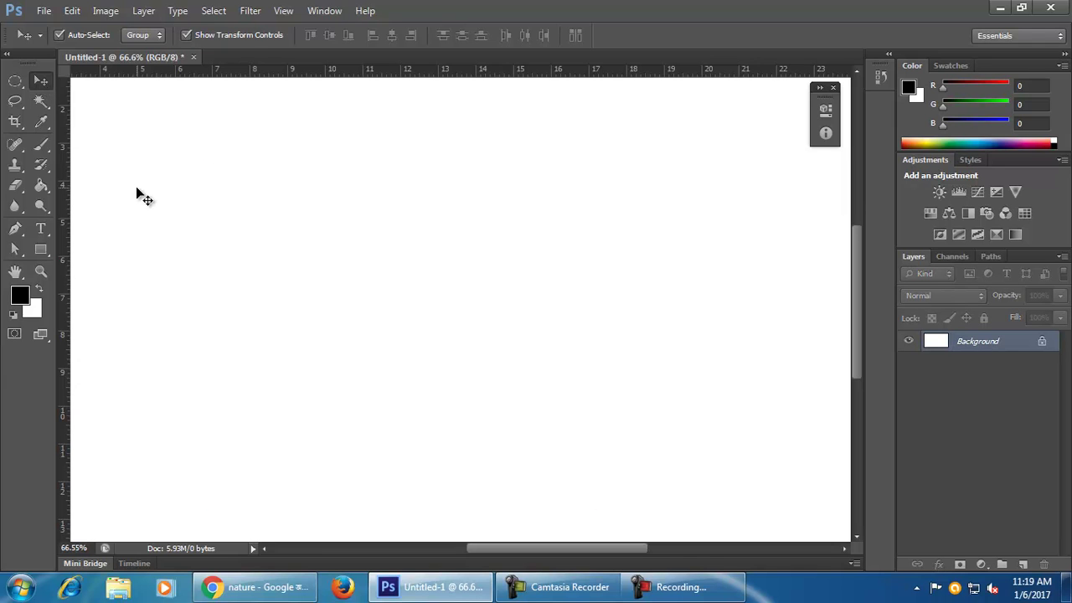
Step: Create a black rectangle exactly 200 px wide and 50 px high near the canvas centre, and undo it
click(41, 250)
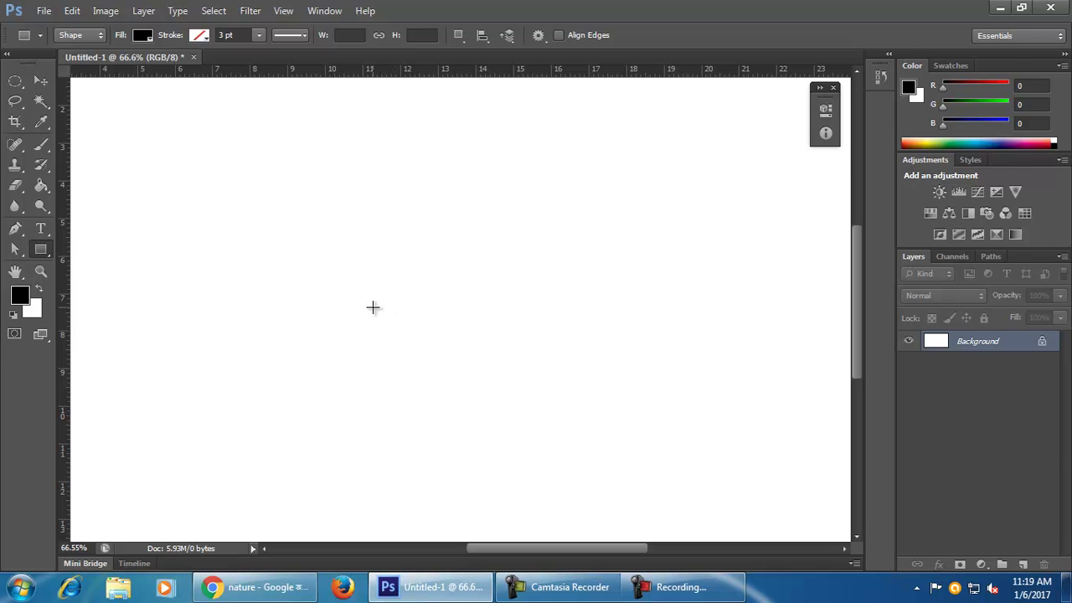
click(453, 303)
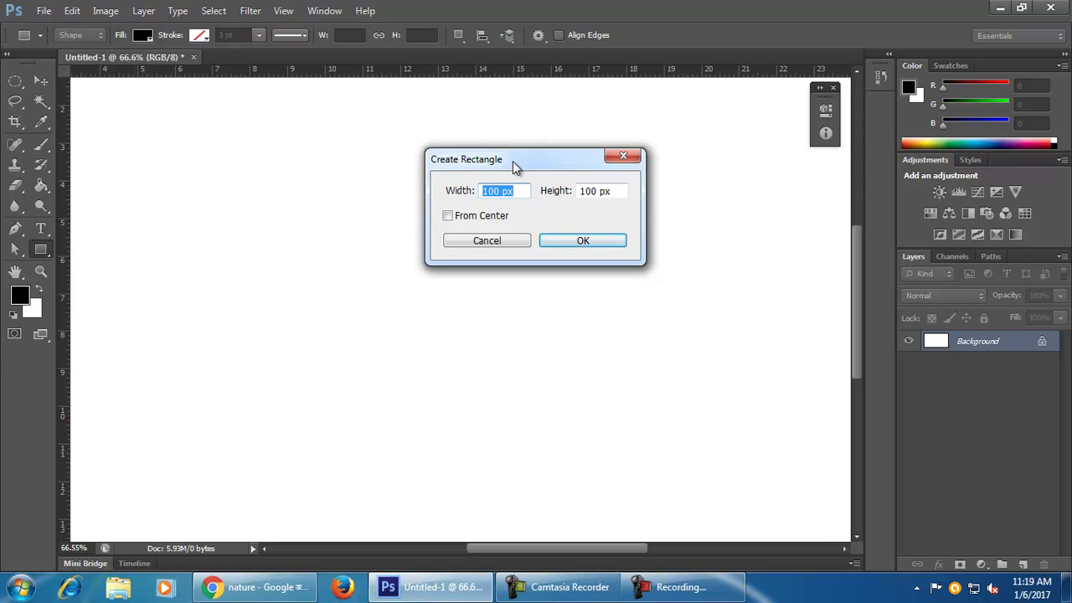
drag(514, 162, 504, 195)
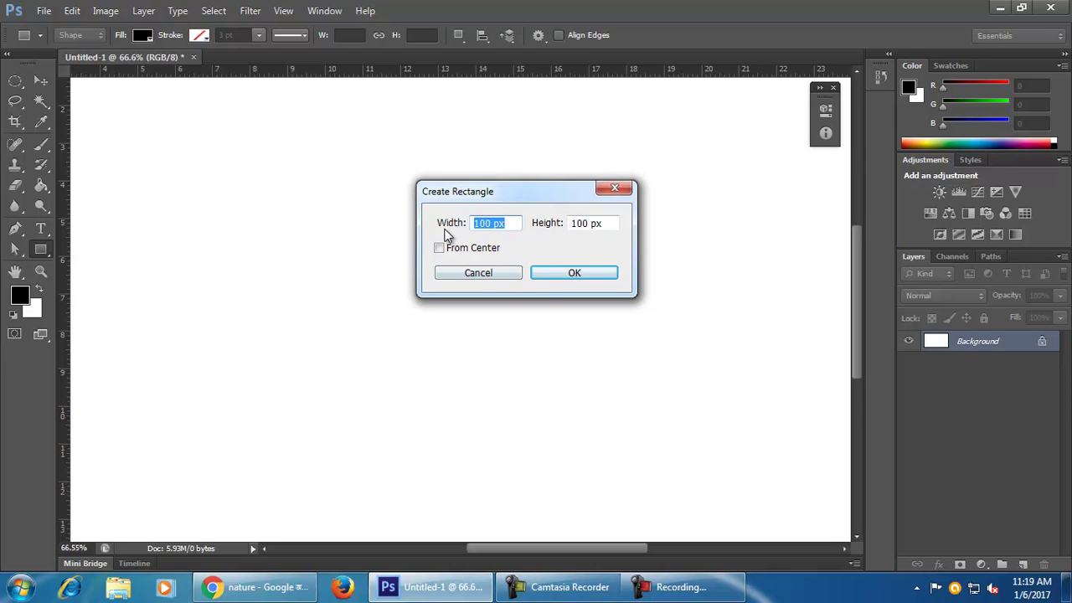
text(200 px)
key(Tab)
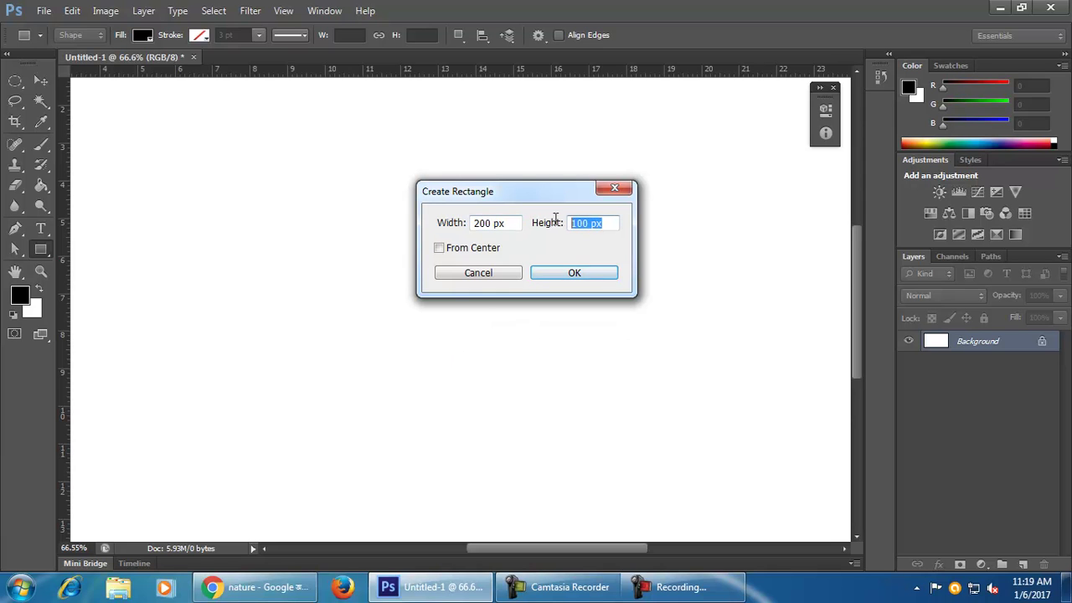
text(50px)
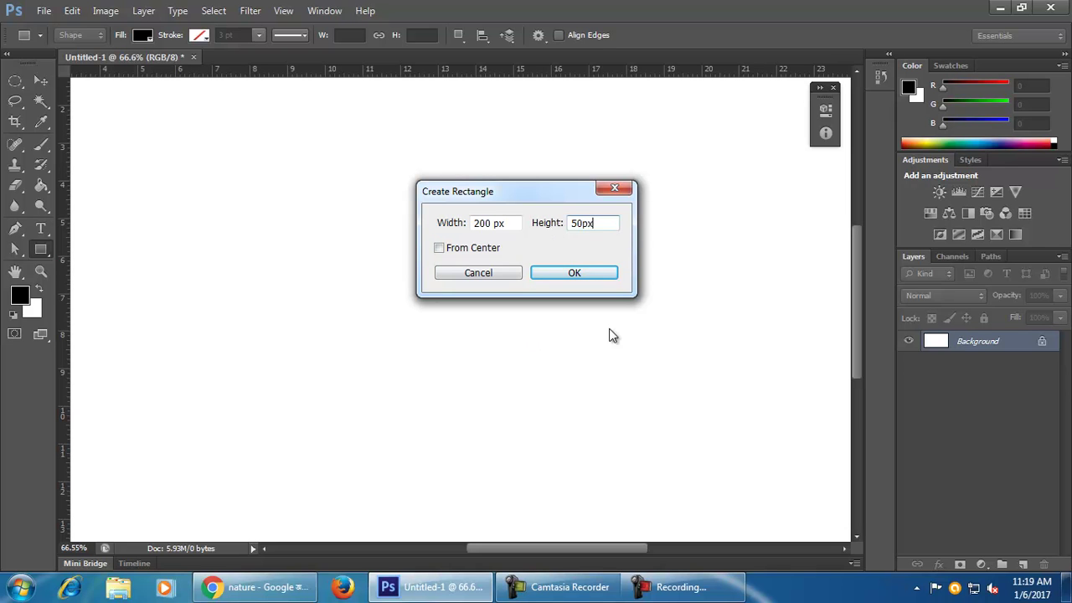
click(606, 275)
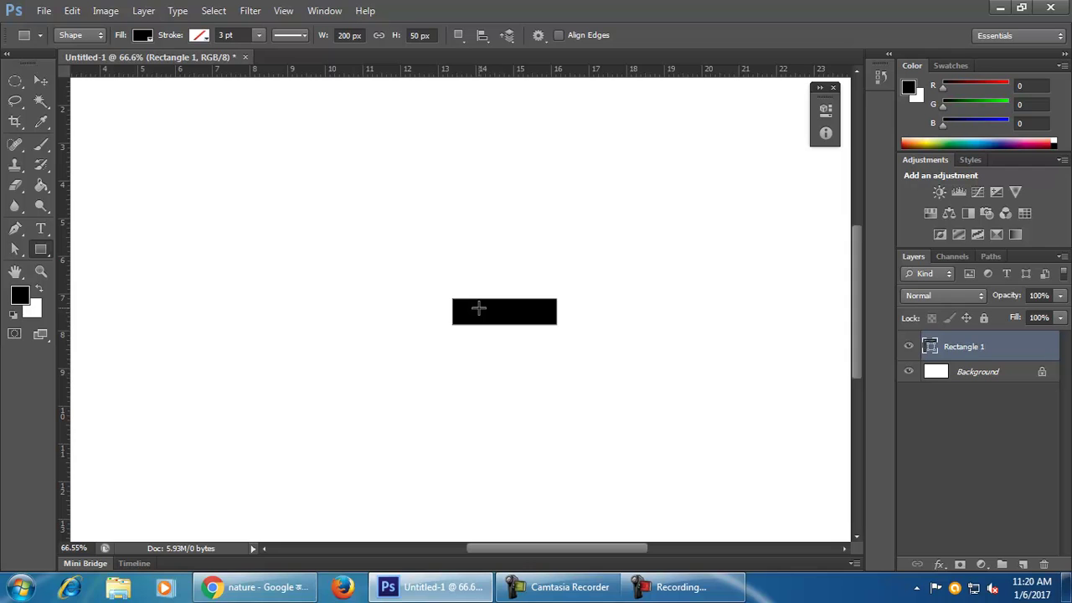
key(ctrl+z)
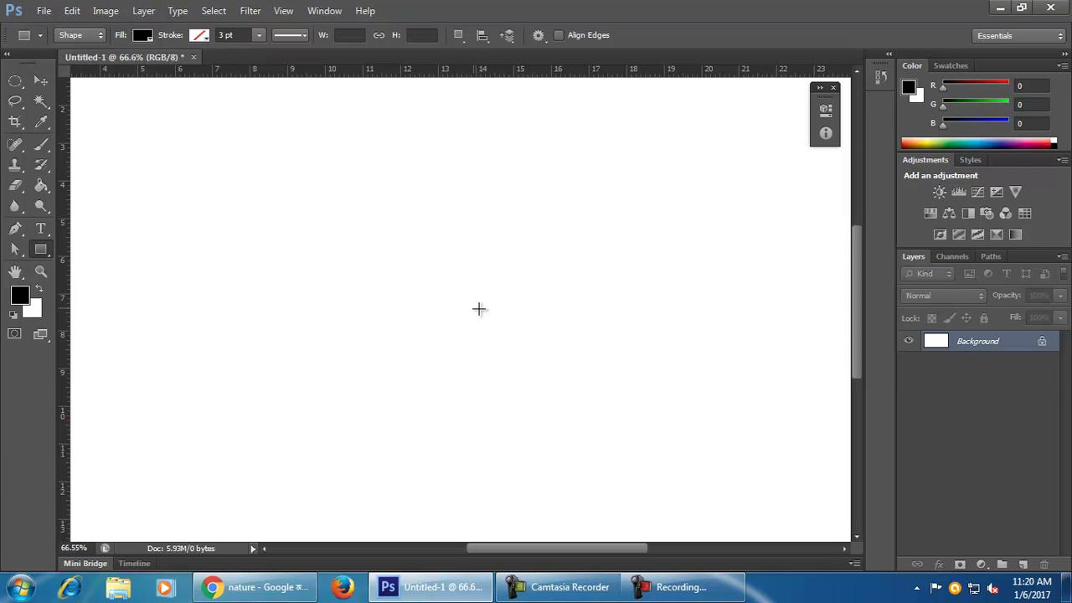
Step: Draw a black rectangle about 427 px wide and 369 px high on the left part of the canvas
right_click(48, 253)
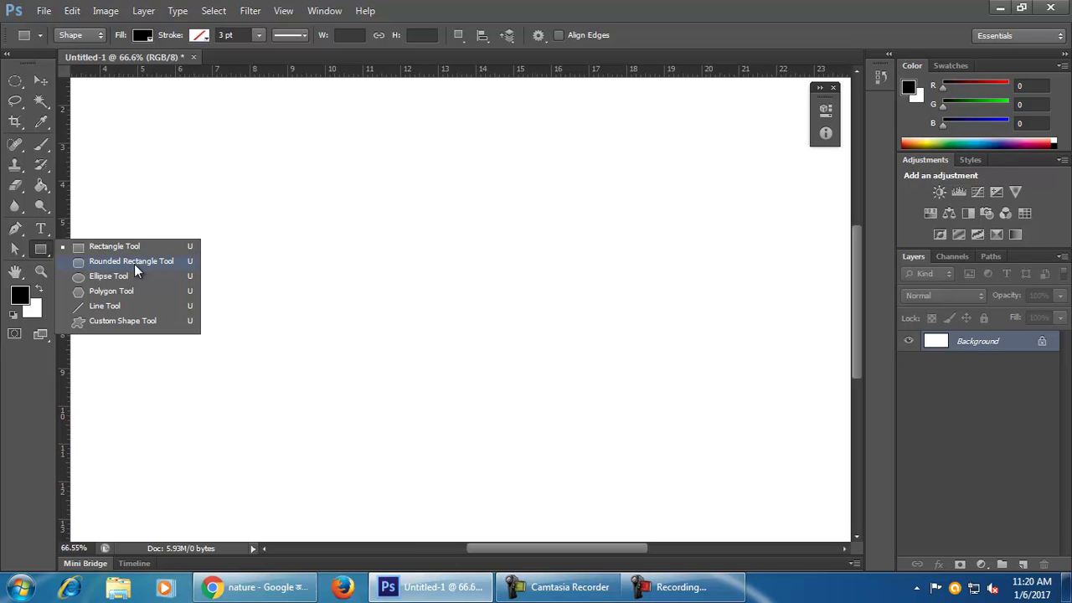
click(134, 262)
right_click(46, 250)
click(125, 249)
mouse_move(123, 226)
mouse_down()
mouse_move(234, 360)
mouse_move(345, 418)
mouse_up()
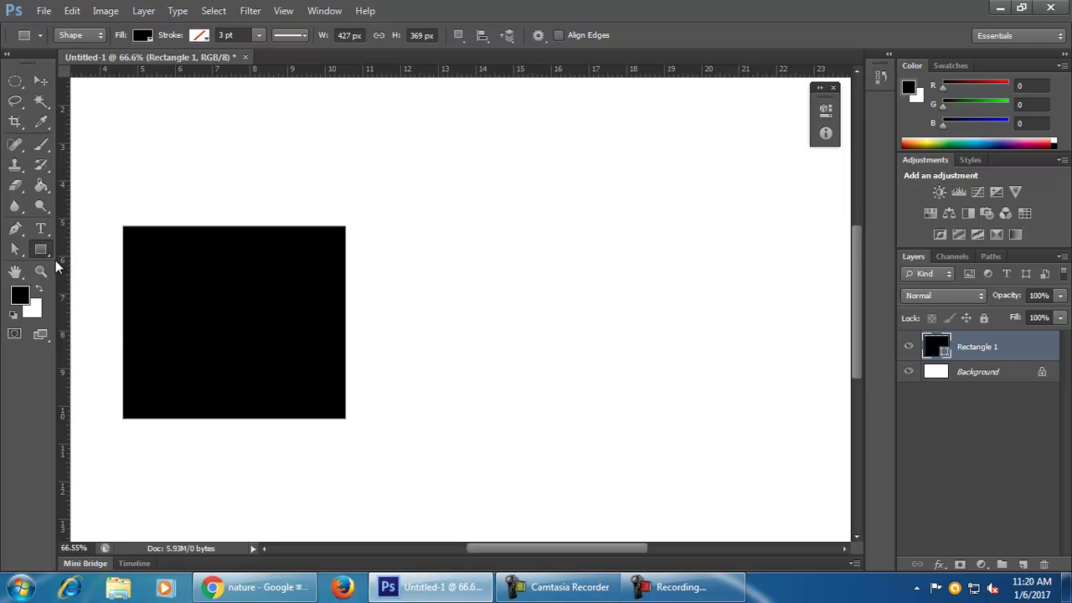
Step: Draw a black rounded rectangle about 469 px by 415 px beside the rectangle with a 293 px corner radius, and nudge it slightly upward
right_click(44, 251)
click(101, 260)
drag(356, 225, 600, 441)
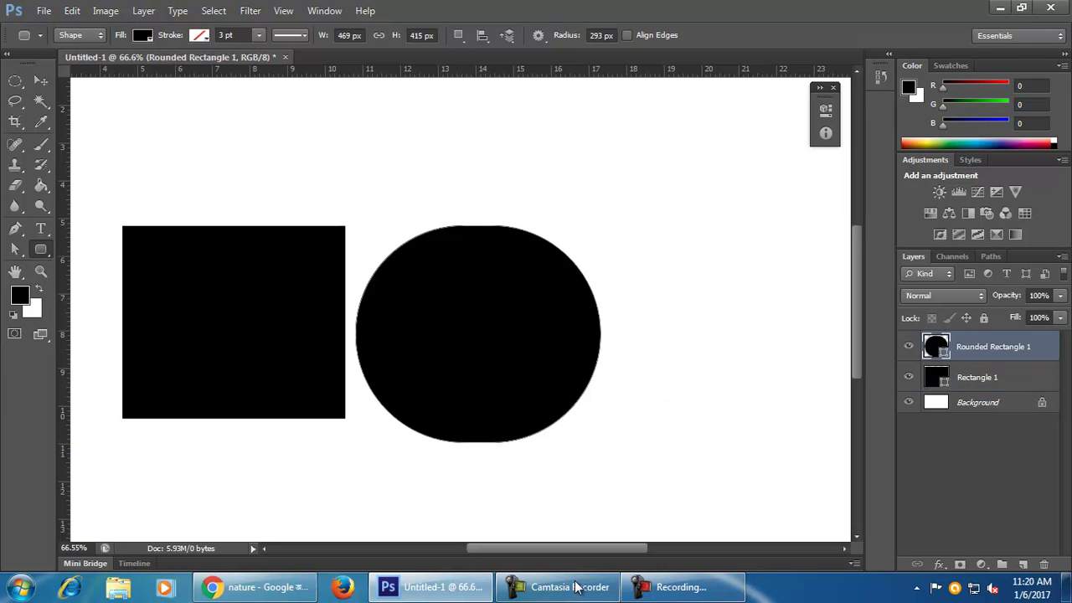
click(40, 80)
mouse_move(503, 413)
mouse_down()
mouse_move(497, 394)
mouse_move(506, 401)
mouse_up()
click(41, 249)
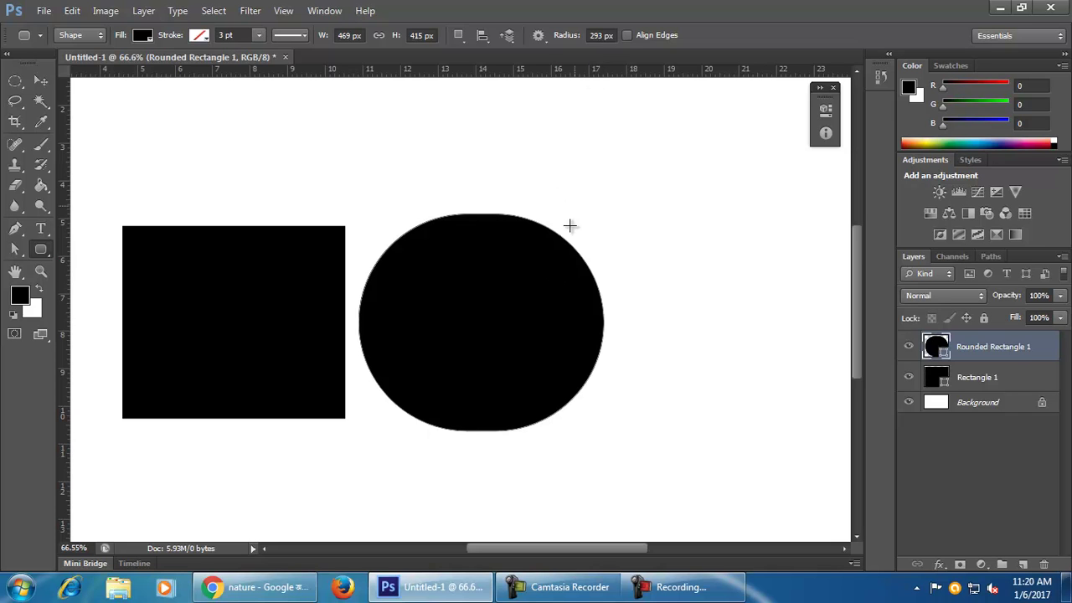
Step: Set the corner radius to 15 px and draw a third shape, a slightly rounded rectangle, beside the strongly rounded one
drag(615, 37, 590, 36)
key(BackSpace)
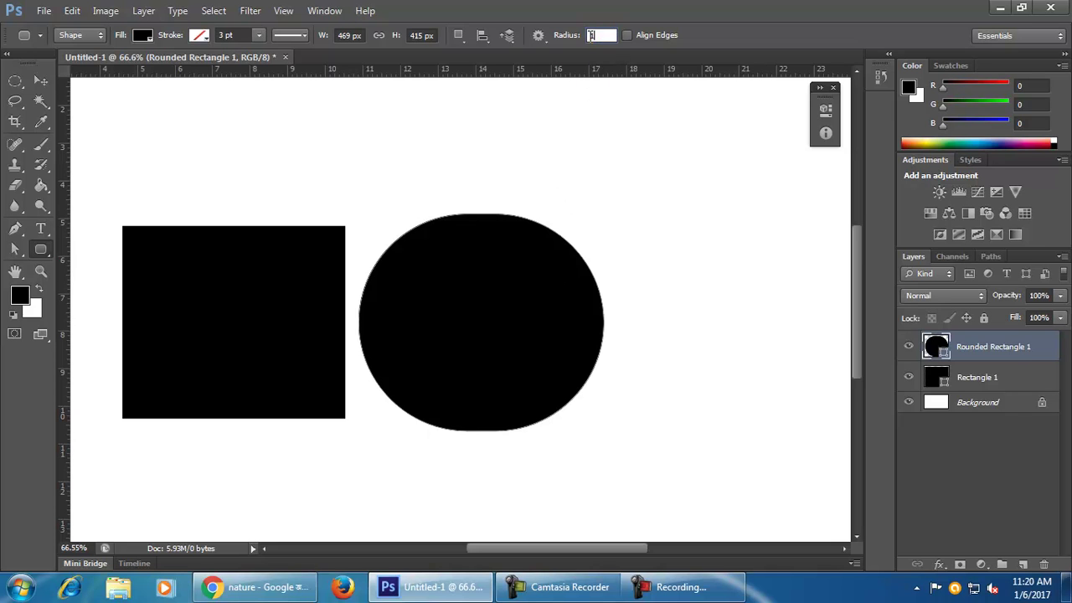
text(15)
drag(627, 205, 808, 400)
click(41, 80)
click(319, 202)
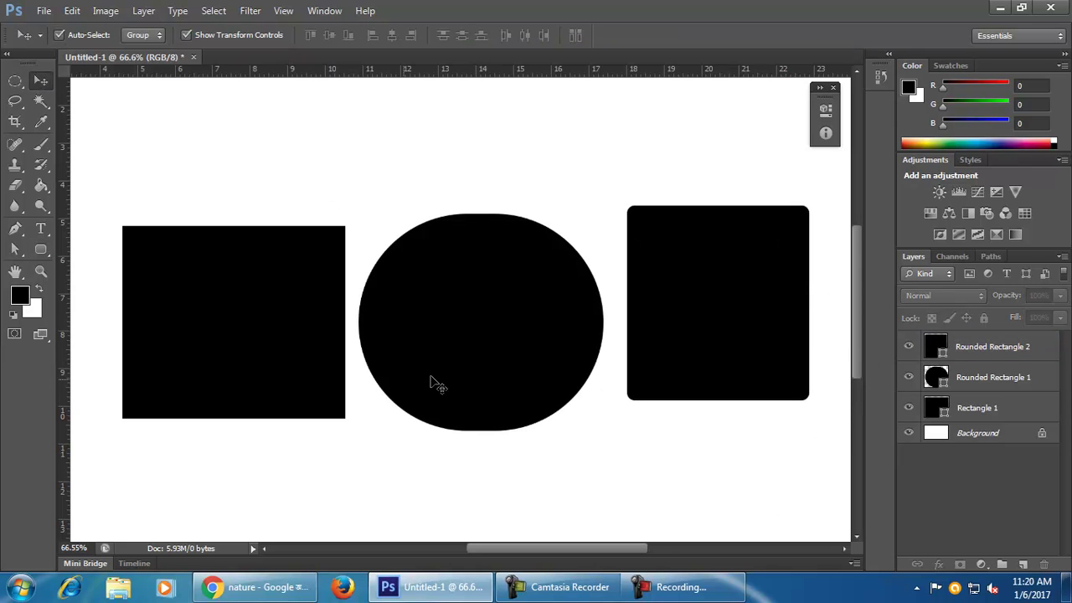
Step: Delete both rounded rectangles and the plain rectangle from the canvas
click(666, 356)
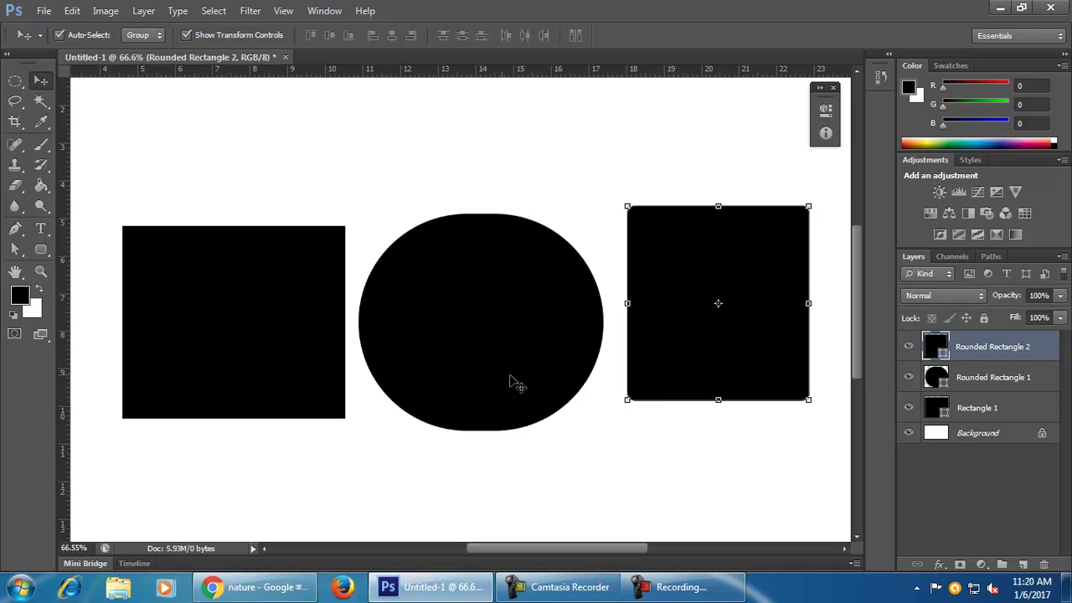
key(Delete)
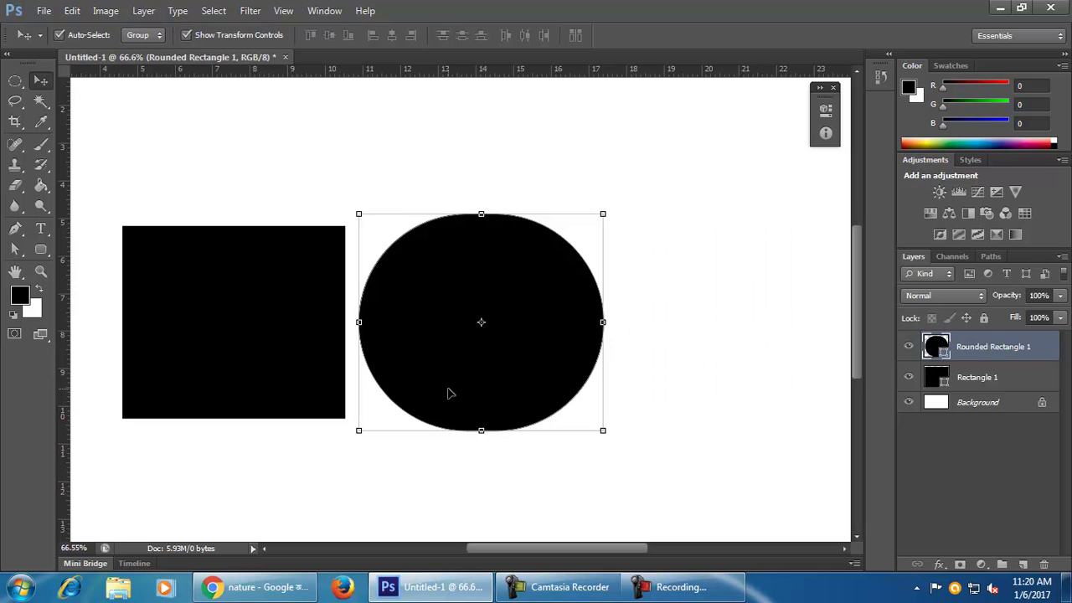
key(Delete)
key(Delete)
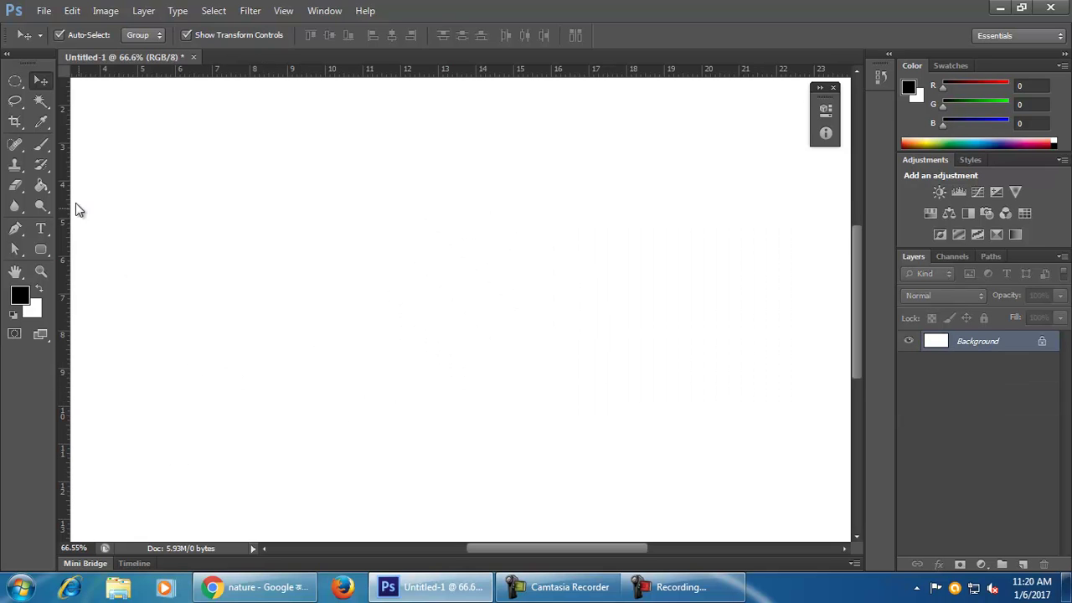
click(36, 251)
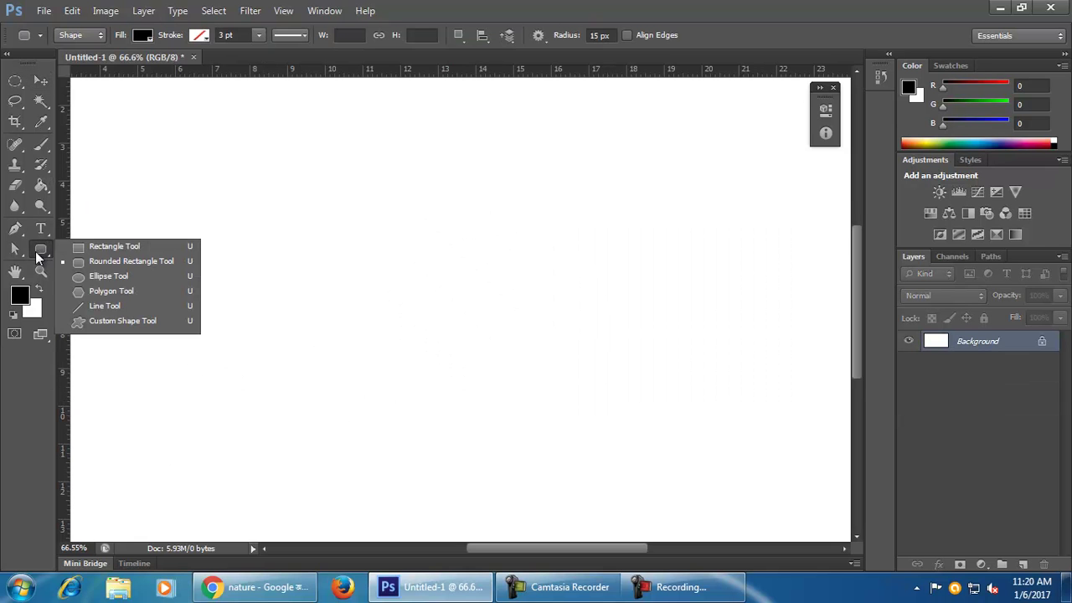
click(161, 261)
click(401, 305)
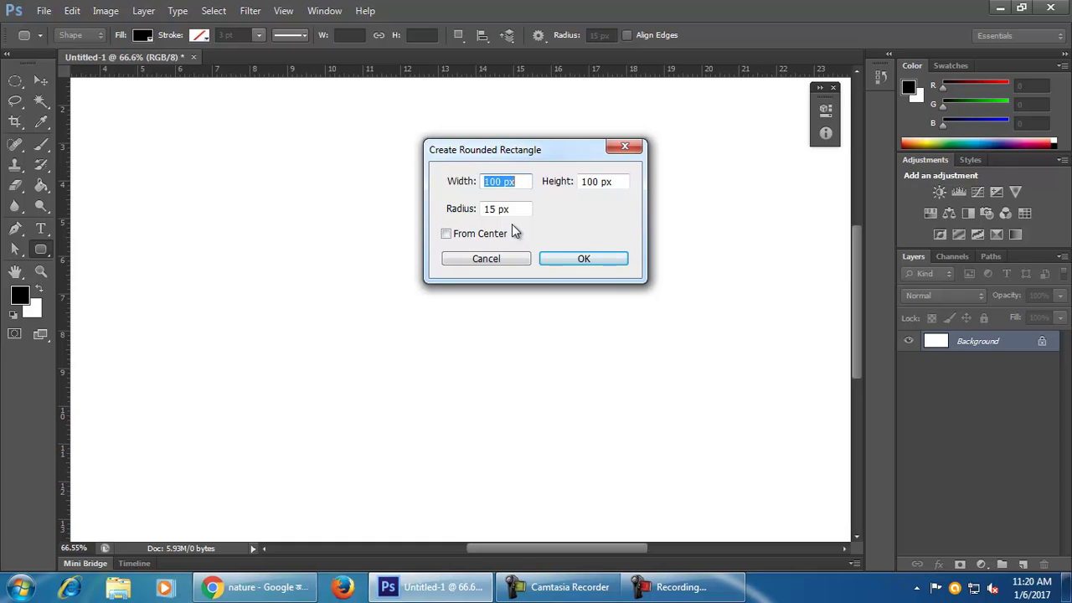
click(625, 146)
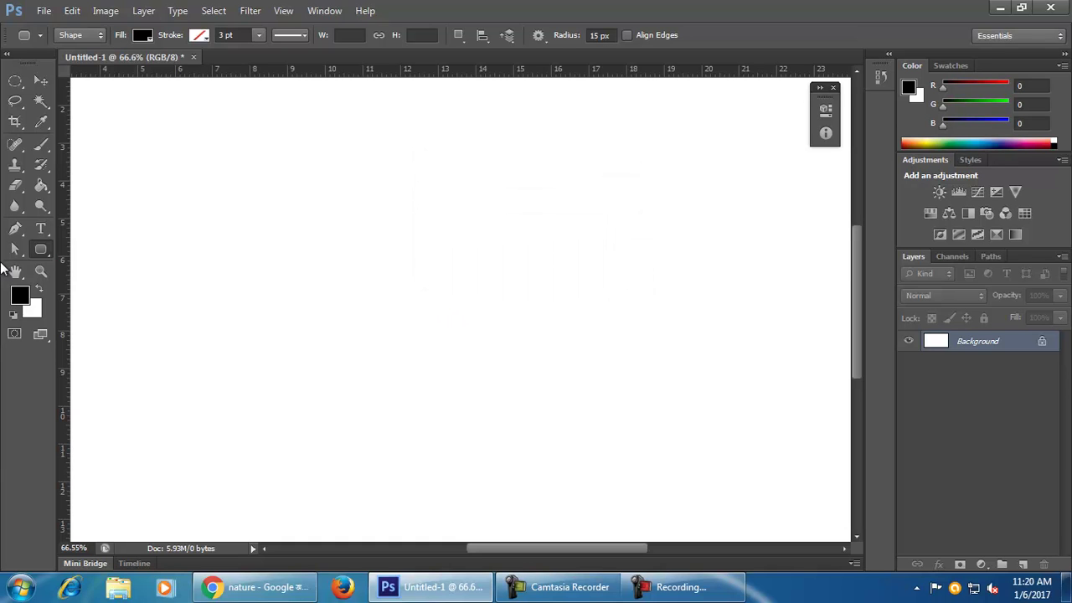
Step: Draw a large black ellipse about 521 px wide and 490 px high near the canvas centre, and remove it
drag(42, 253, 114, 276)
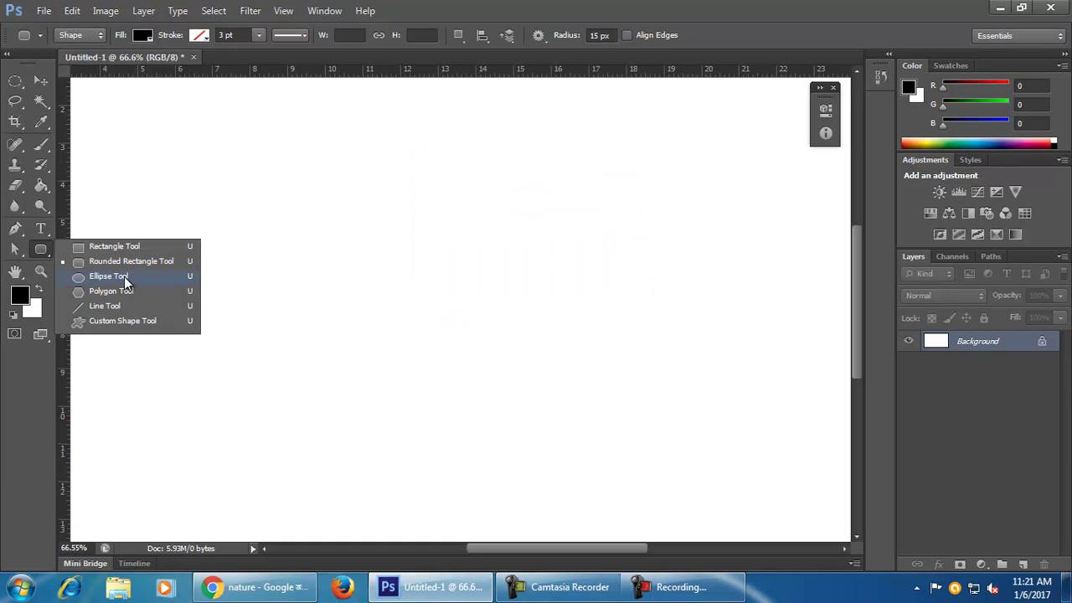
click(123, 276)
drag(251, 188, 525, 446)
key(ctrl+z)
Step: Draw four black ellipses: a large tall one, a wide one, a narrow upright one about 39 by 134 px, and one about 235 by 88 px
drag(287, 167, 377, 321)
drag(476, 168, 578, 207)
drag(477, 262, 457, 332)
drag(533, 288, 657, 335)
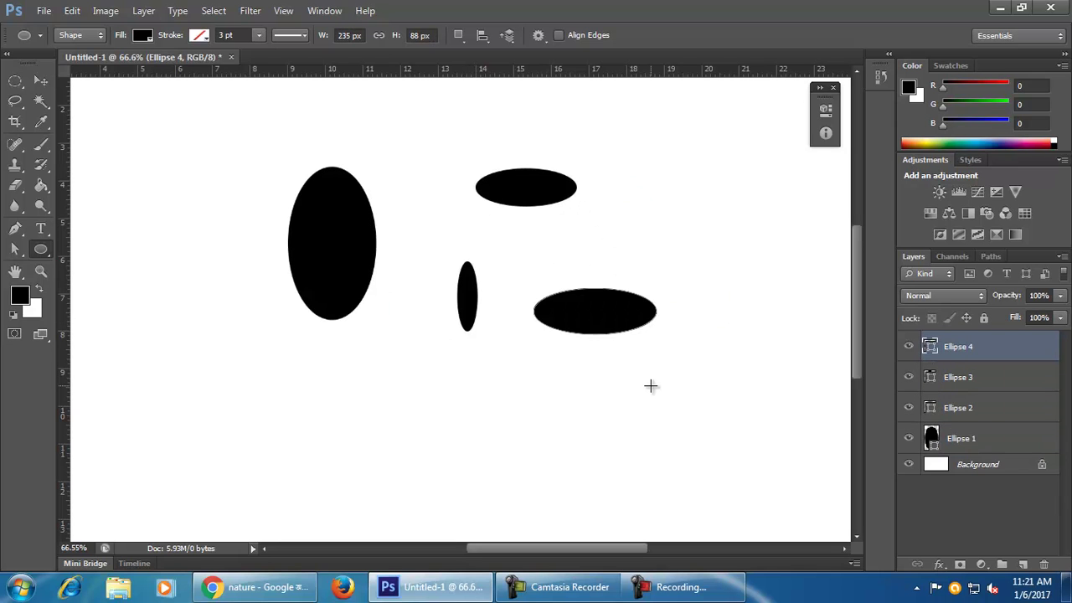
Step: Try stepping backward several states through the drawn ellipses
key(ctrl+alt+z)
key(ctrl+alt+z)
key(ctrl+alt+z)
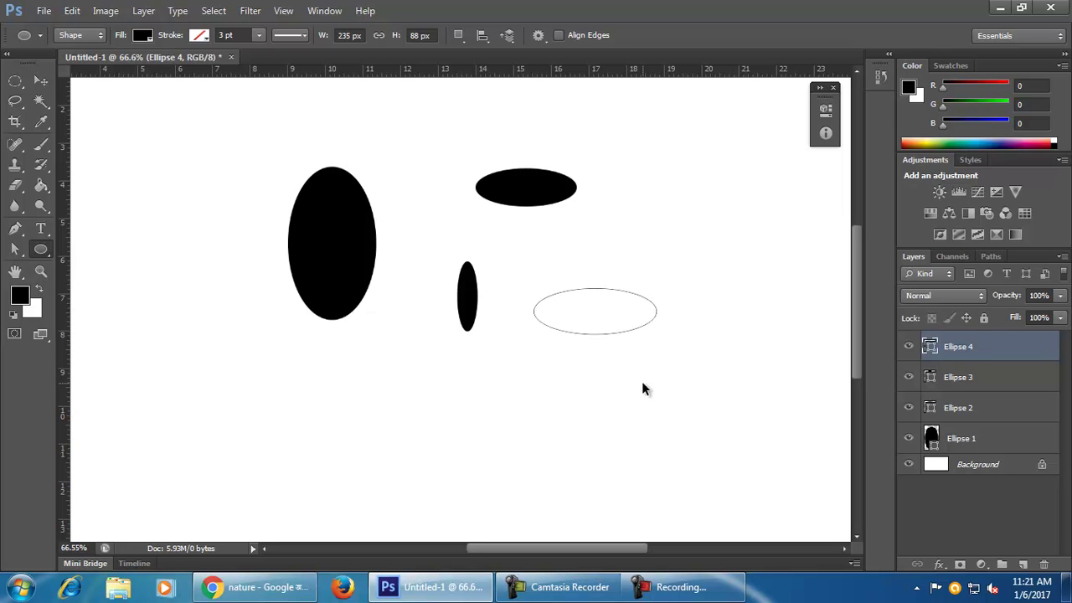
key(ctrl+alt+z)
key(ctrl+alt+z)
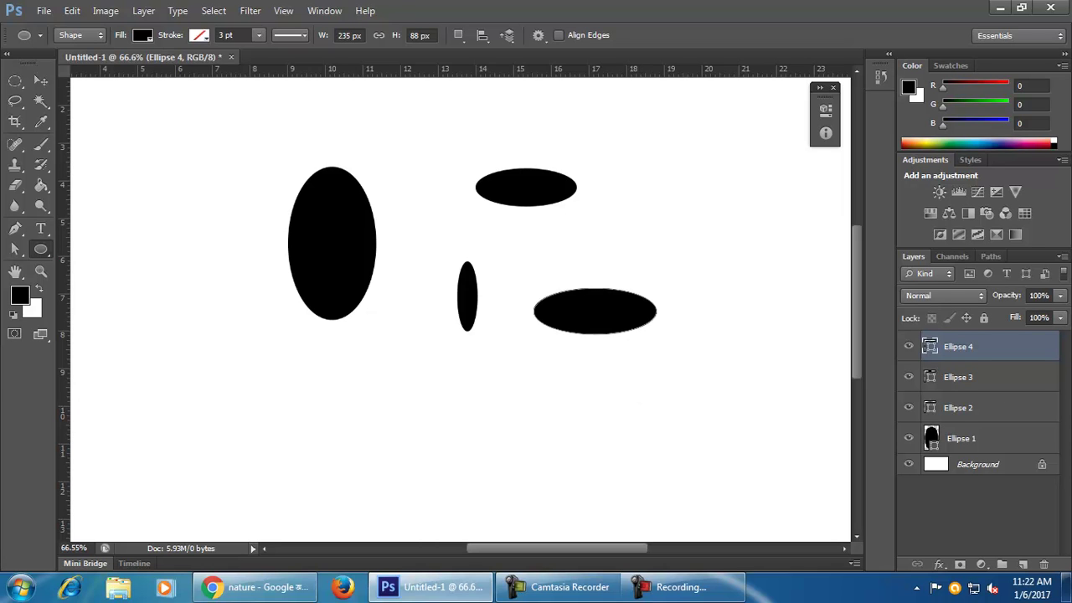
Step: Show the document's history, revert to the first Rectangle Tool state, and return to the latest Ellipse Tool state
click(324, 10)
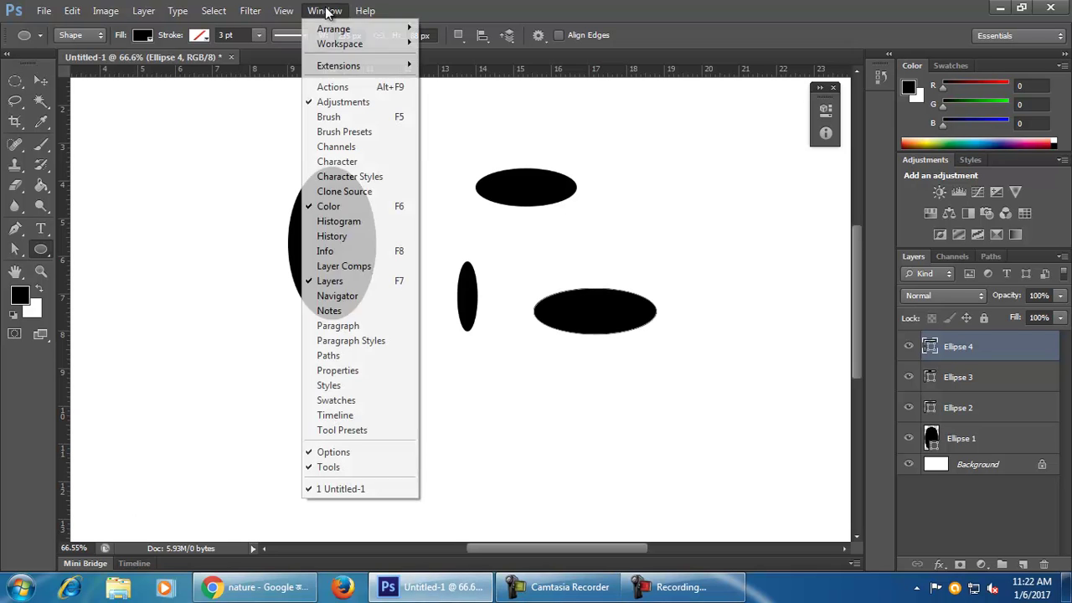
click(364, 240)
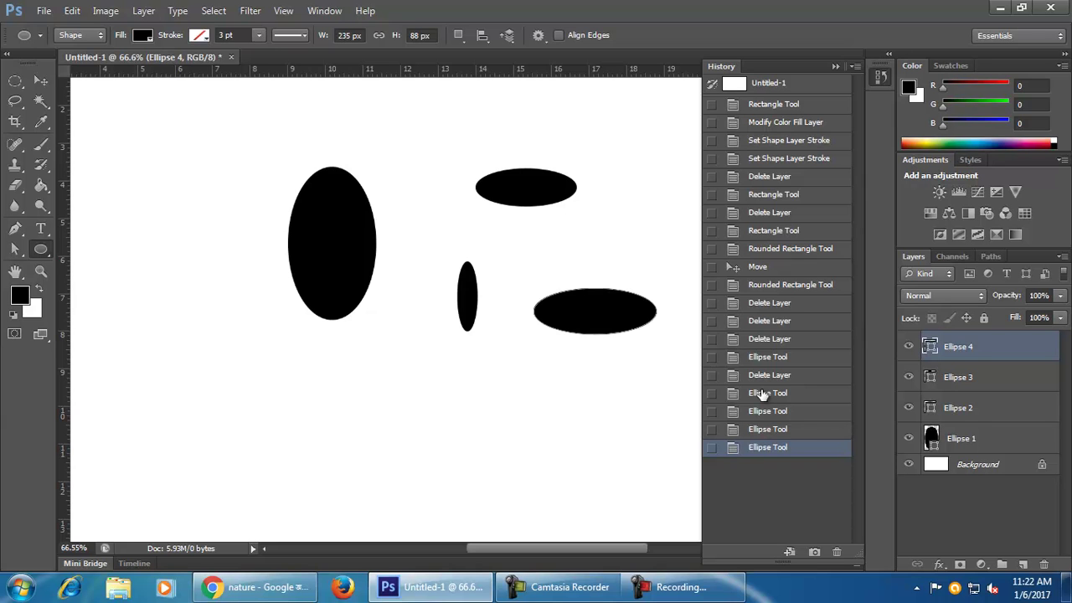
click(772, 104)
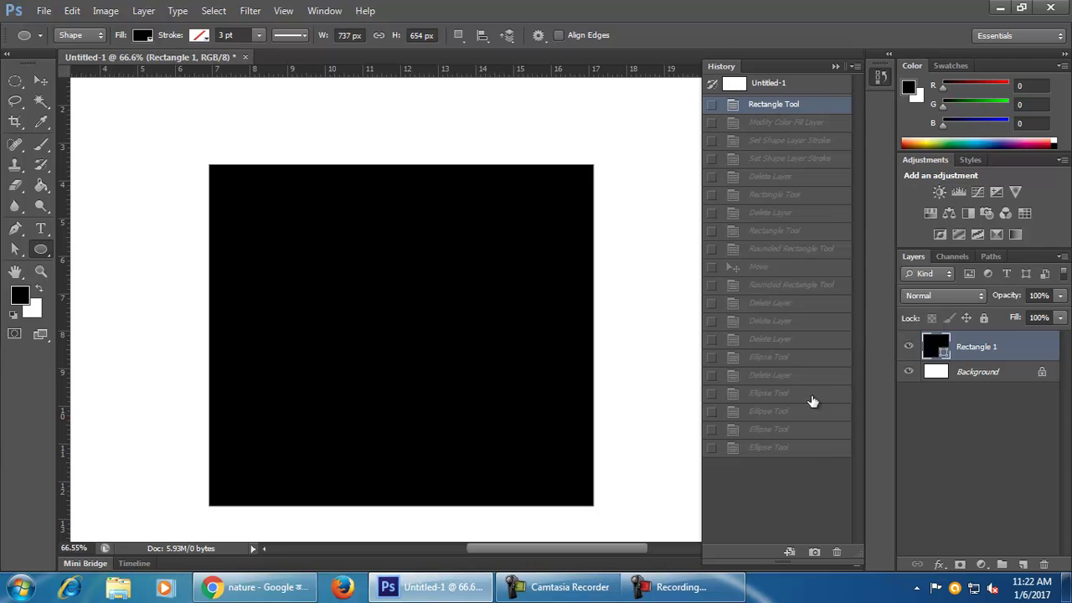
click(820, 452)
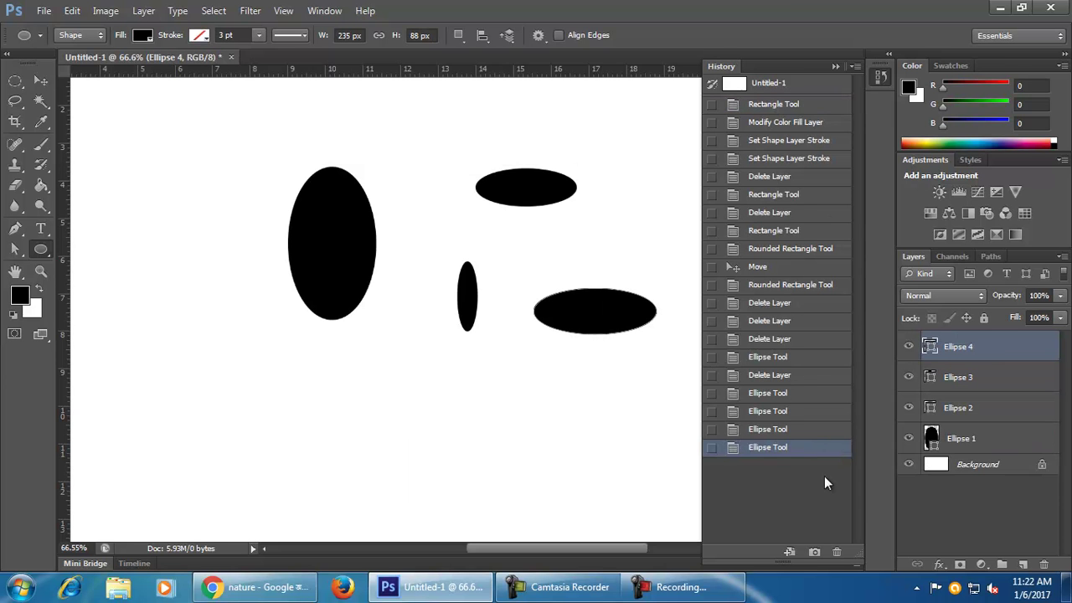
Step: Step backward five history states to the single large ellipse, and look up the step commands among the edit commands
key(ctrl+alt+z)
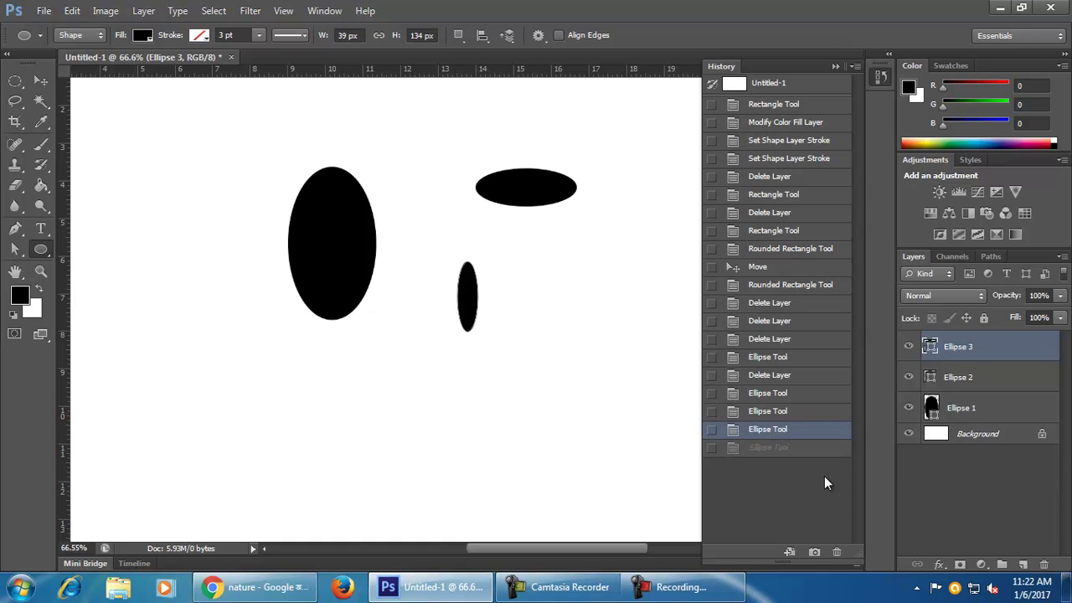
key(ctrl+alt+z)
key(ctrl+alt+z)
key(ctrl+alt+z)
key(ctrl+alt+z)
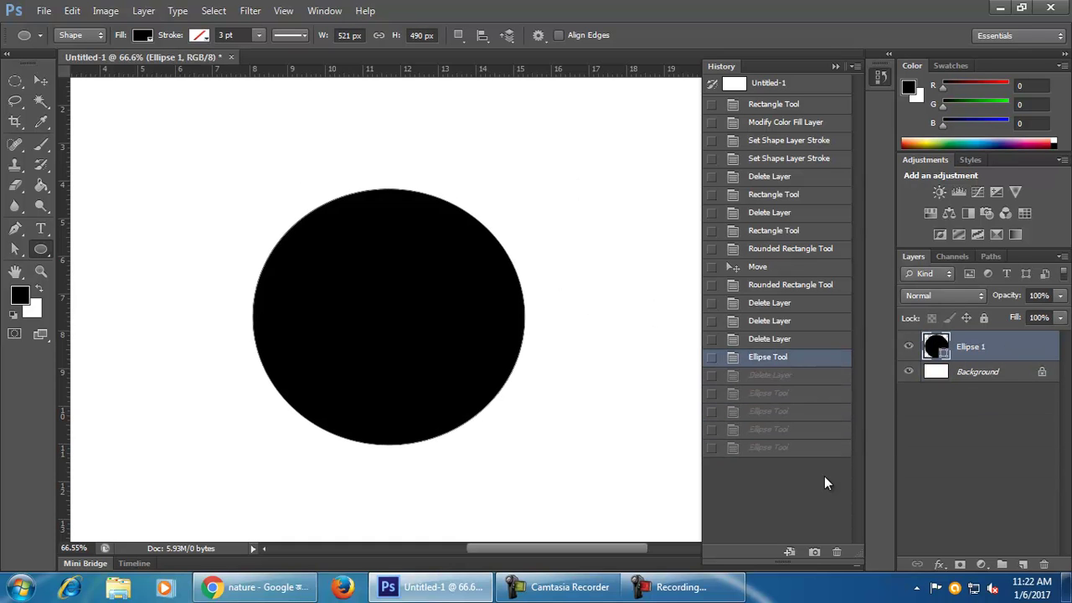
click(70, 11)
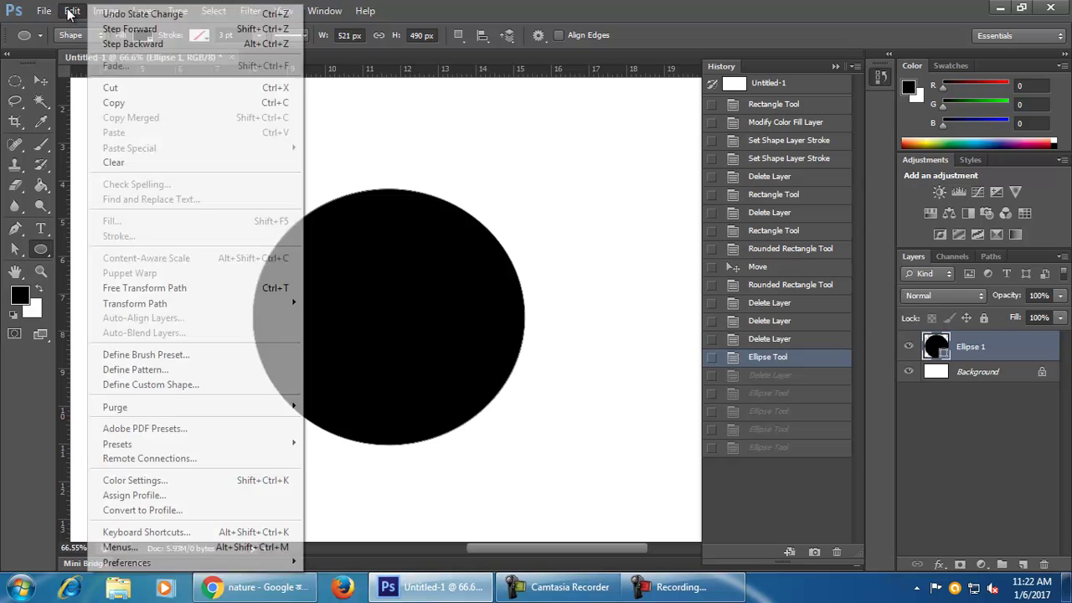
click(70, 11)
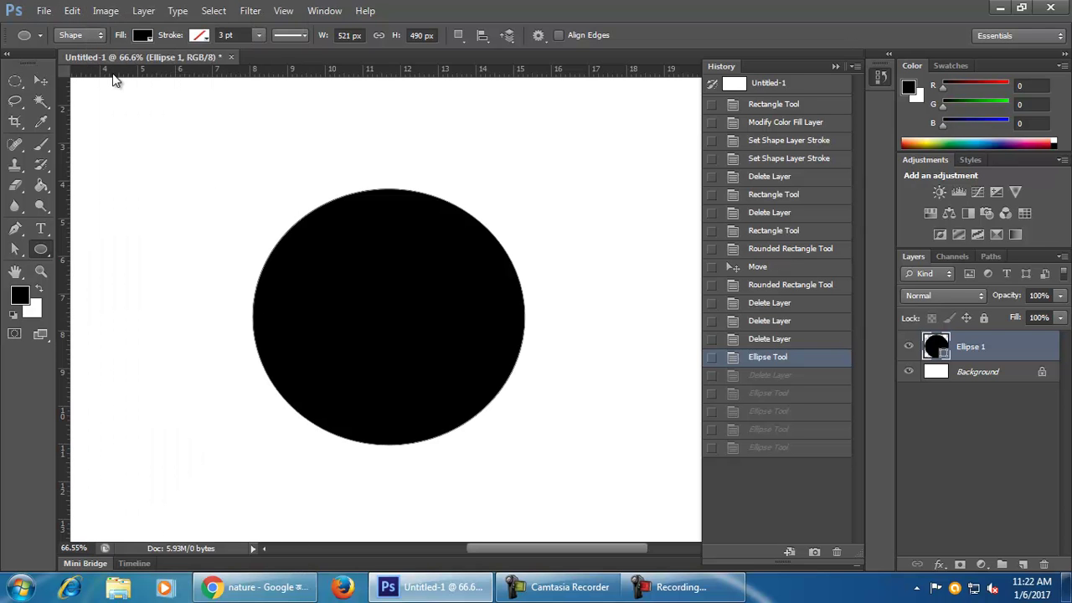
Step: Step forward five history states to restore the four ellipses, and collapse the history list
key(ctrl+shift+z)
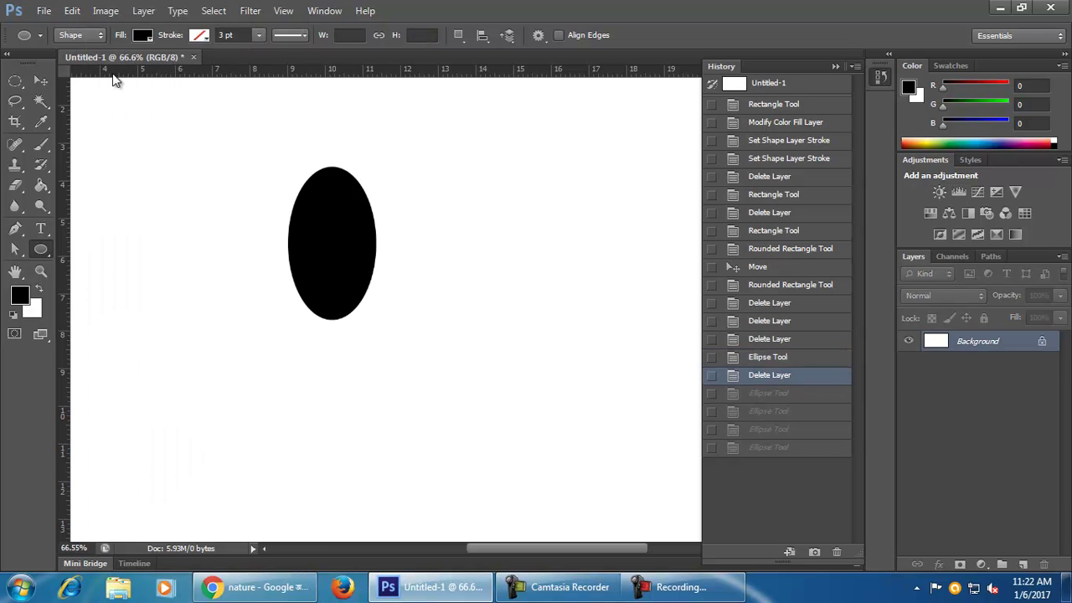
key(ctrl+shift+z)
key(ctrl+shift+z)
key(ctrl+shift+z)
key(ctrl+shift+z)
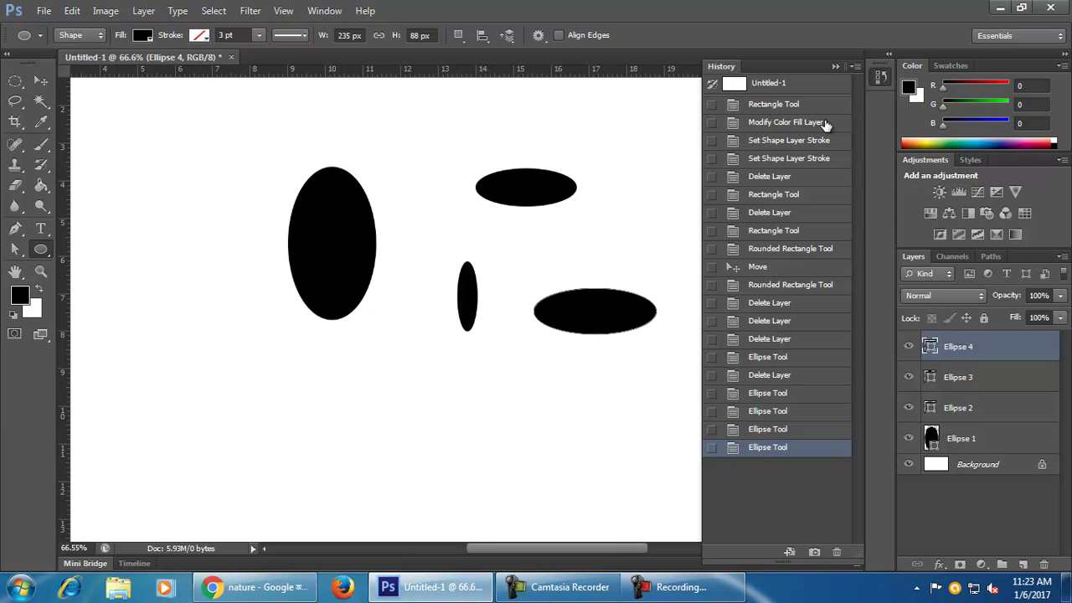
click(835, 65)
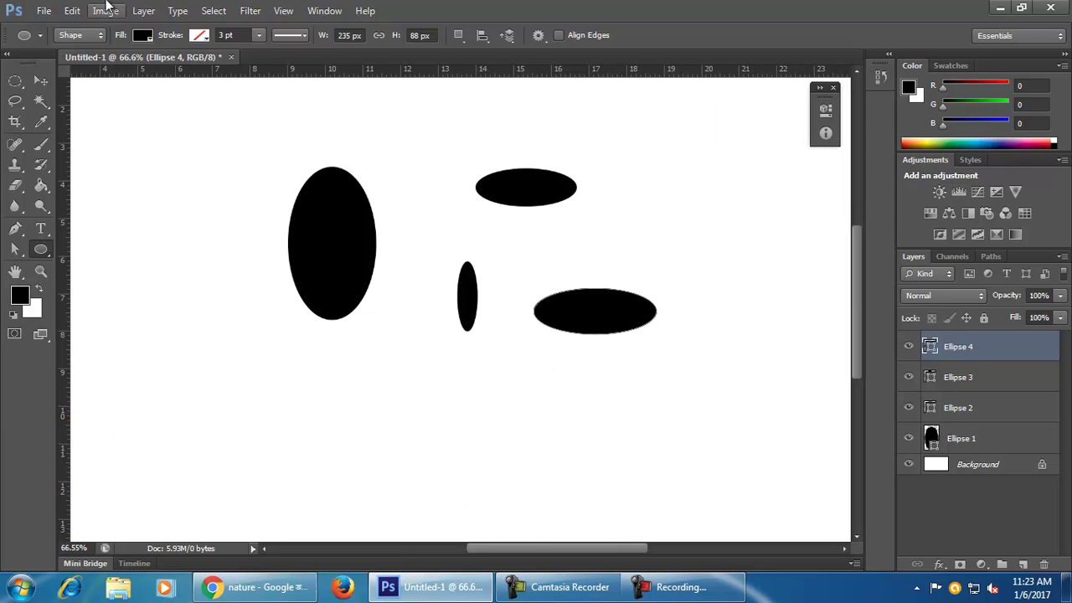
Step: Open the preferences and look through the General, Interface and File Handling settings to find the History States option under Performance
click(73, 13)
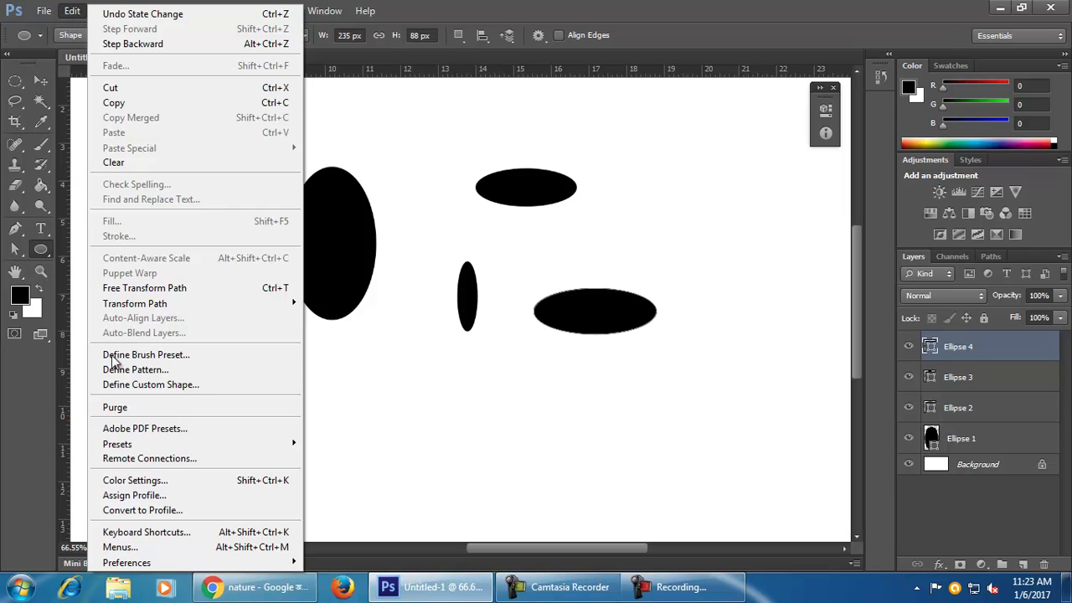
mouse_move(184, 568)
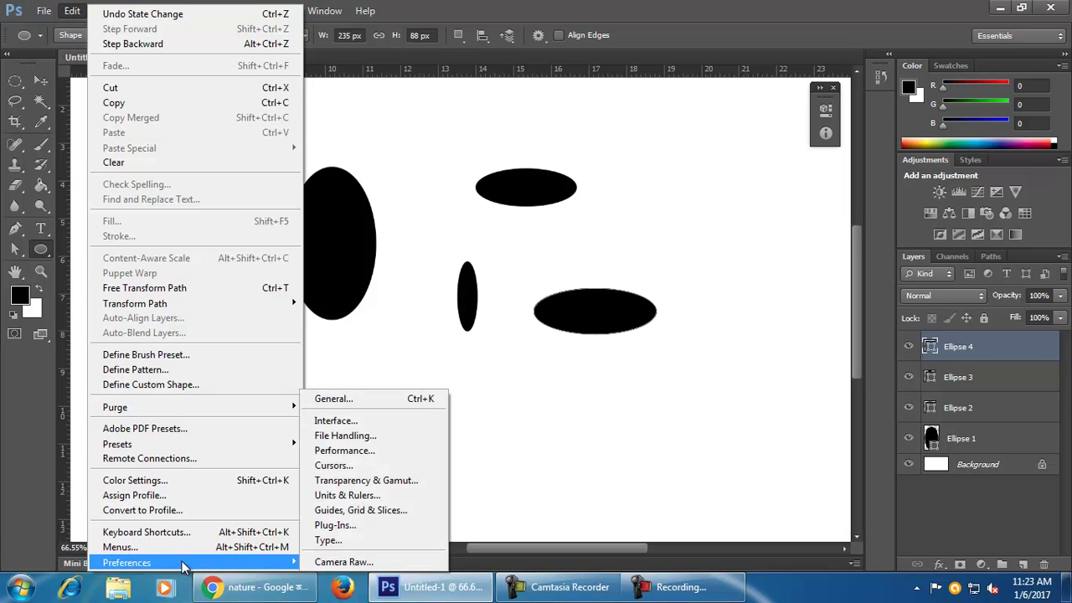
click(373, 406)
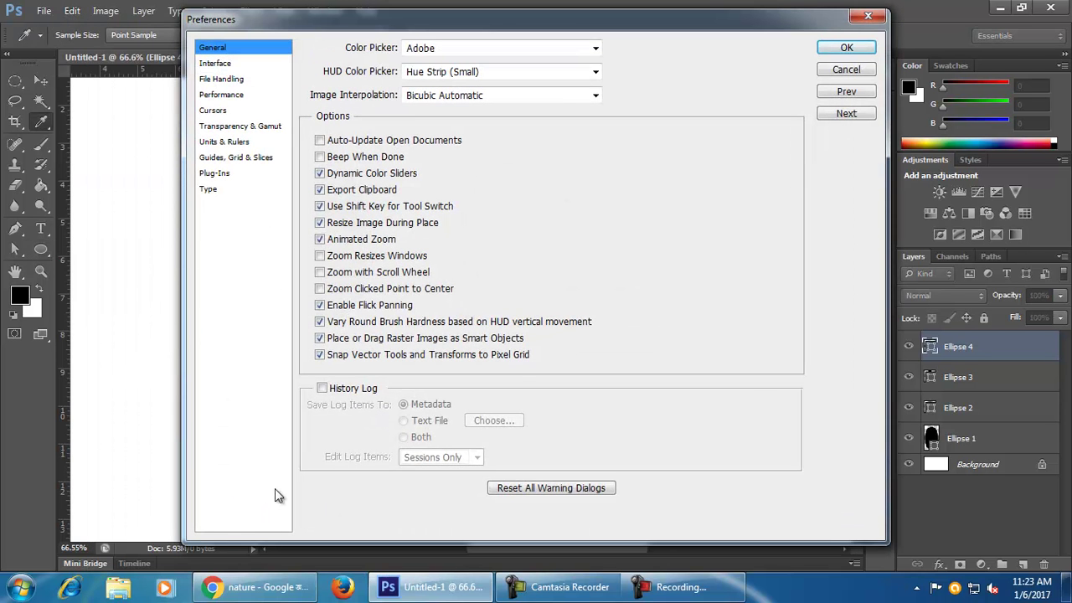
click(214, 65)
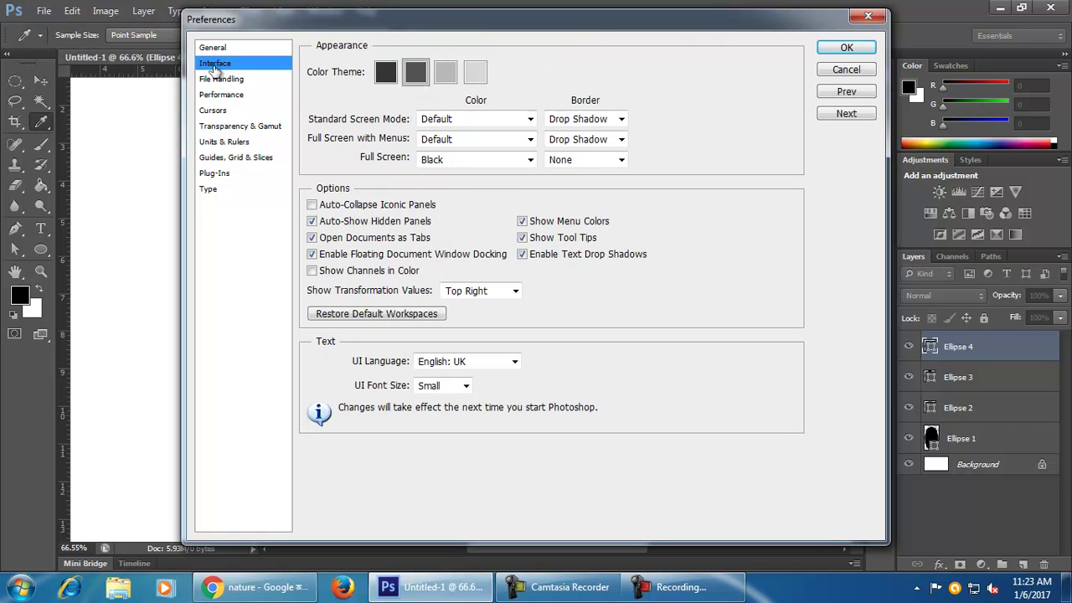
click(231, 83)
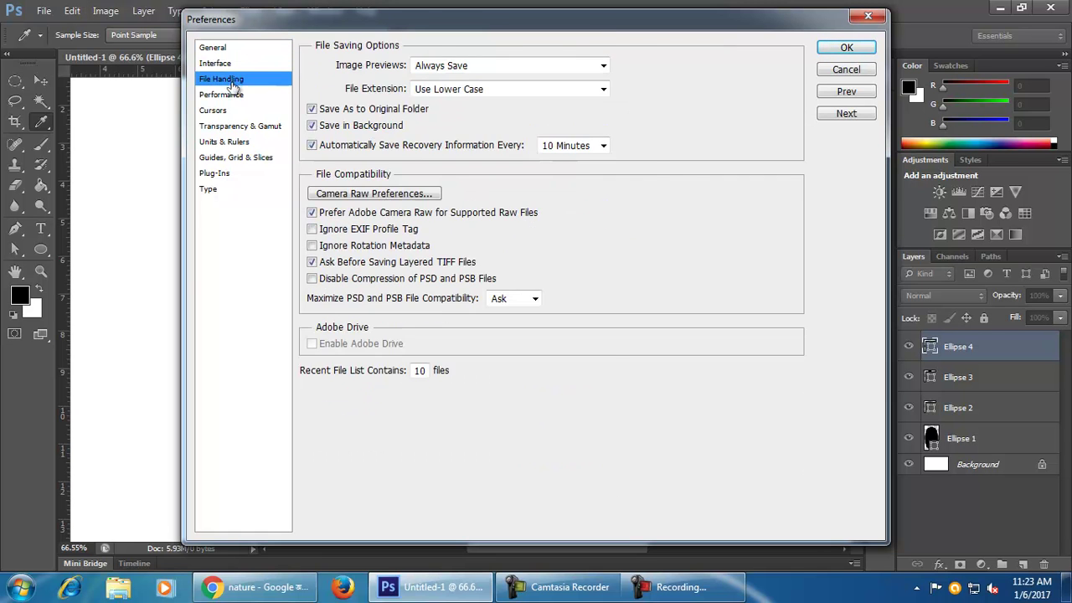
click(231, 95)
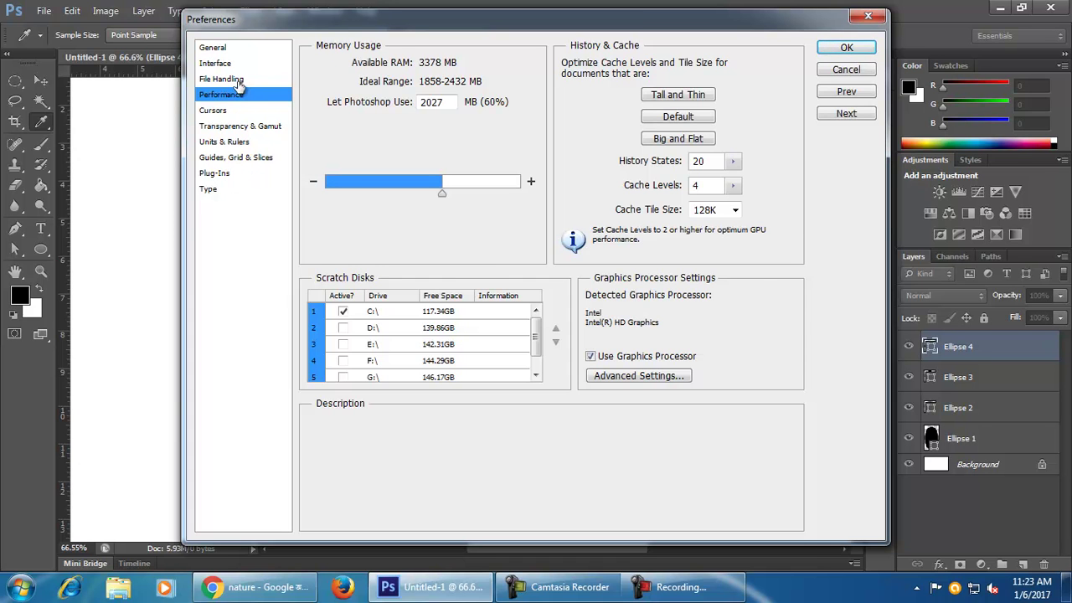
click(240, 83)
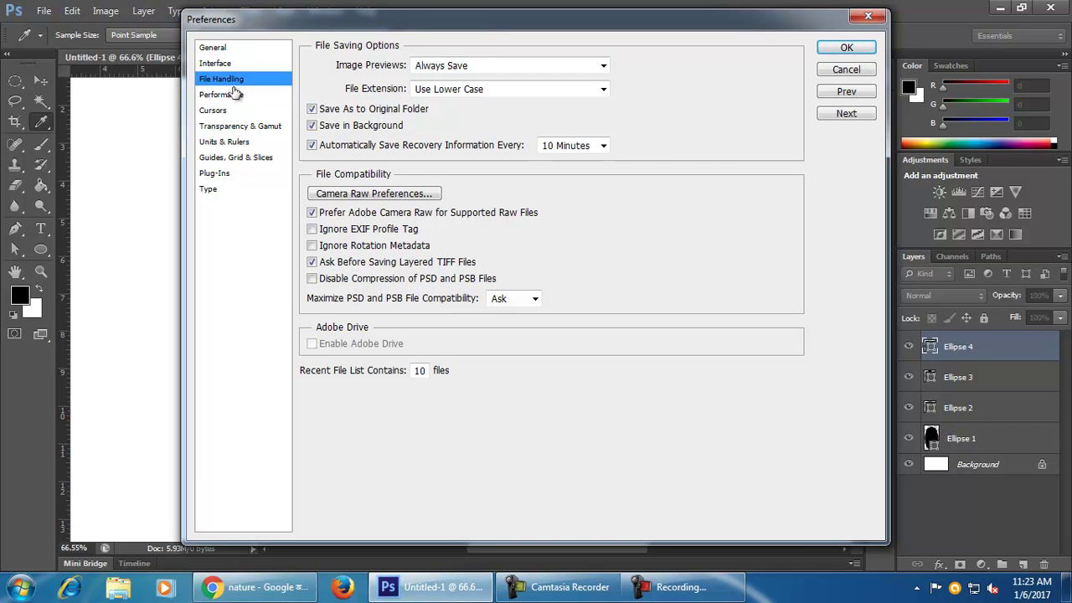
click(234, 98)
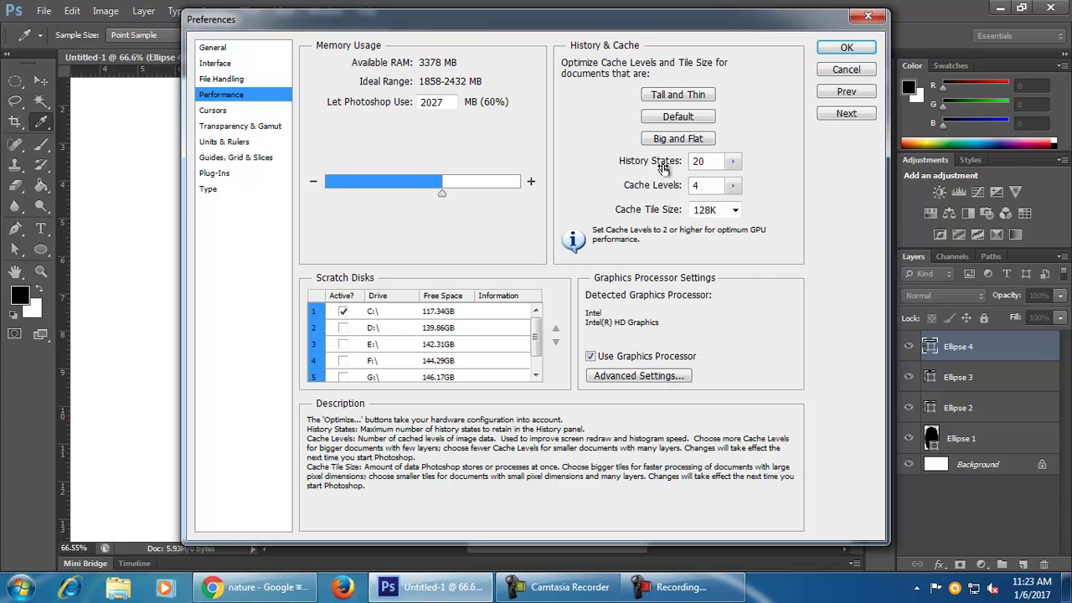
Step: Examine the History States value and its adjustment range in the Performance preferences, and close the preferences
double_click(709, 165)
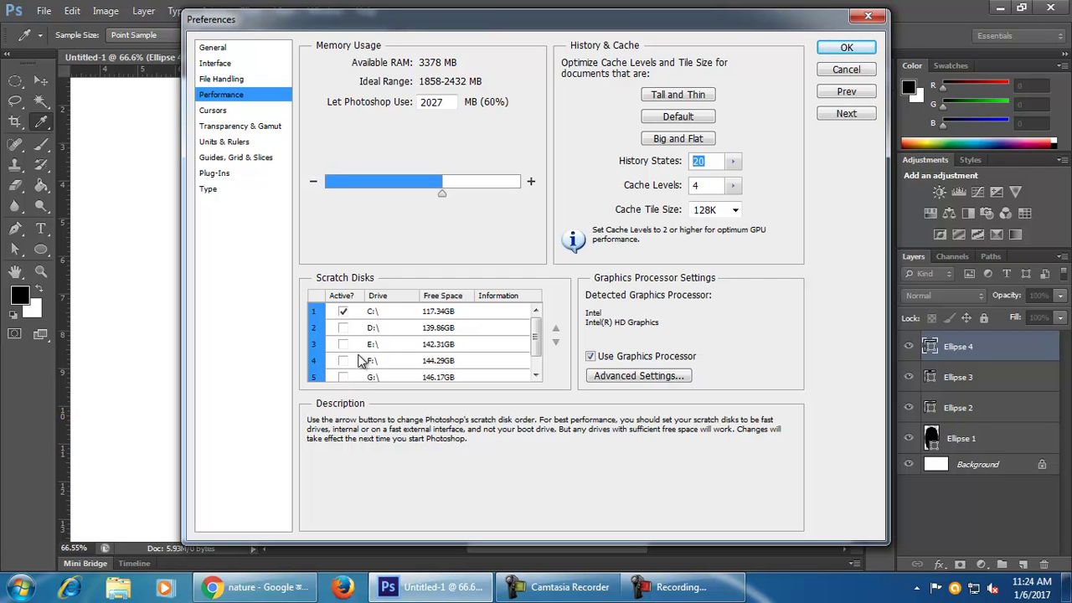
drag(733, 161, 732, 194)
click(705, 161)
click(846, 48)
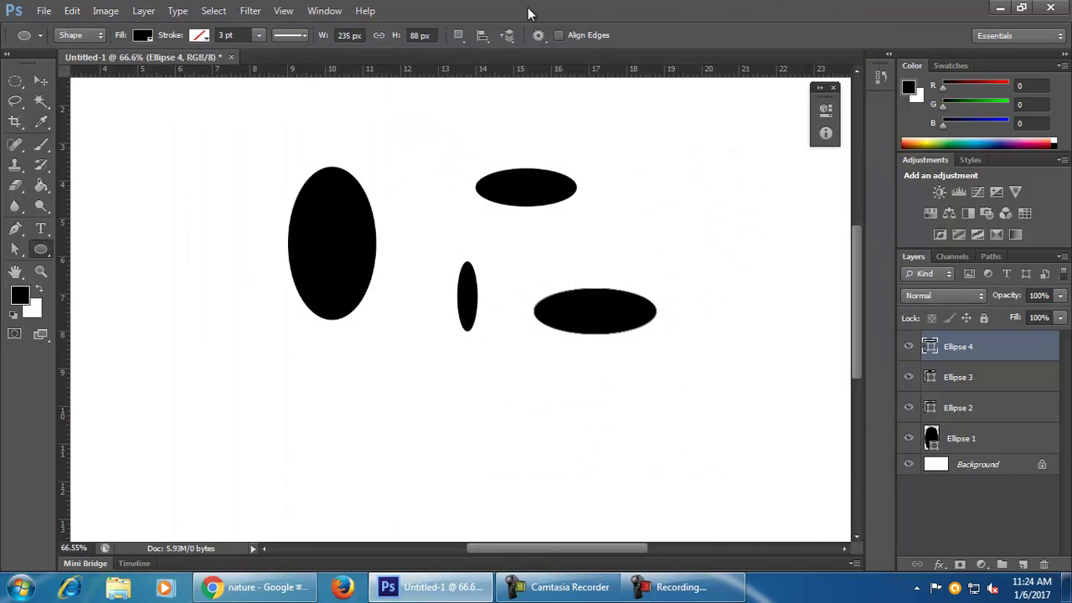
Step: Select all four ellipses together with the Move Tool and delete them from the canvas
click(41, 80)
click(139, 163)
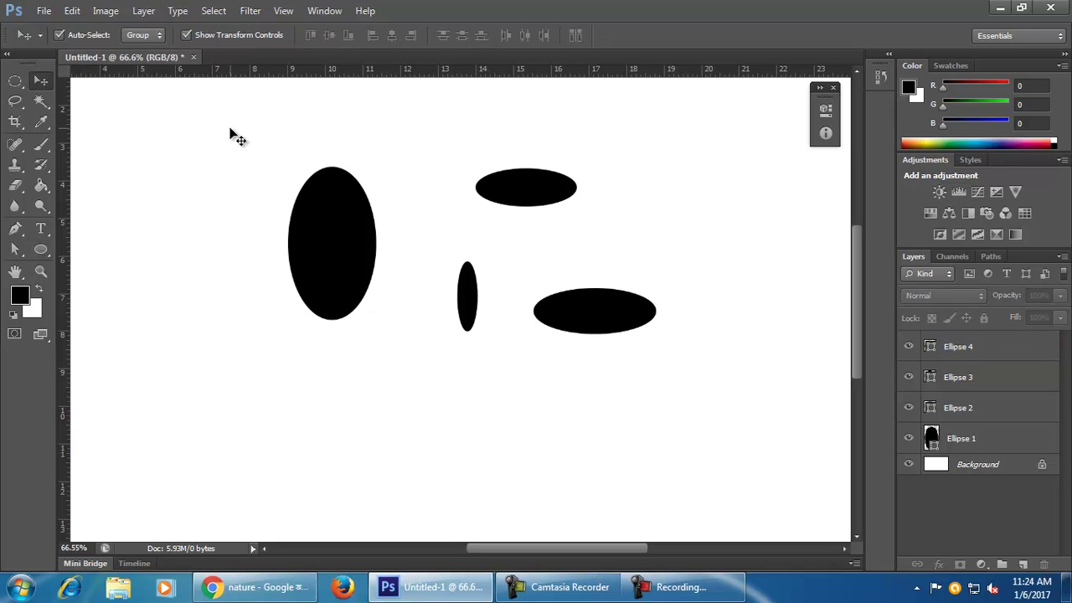
drag(261, 142, 670, 366)
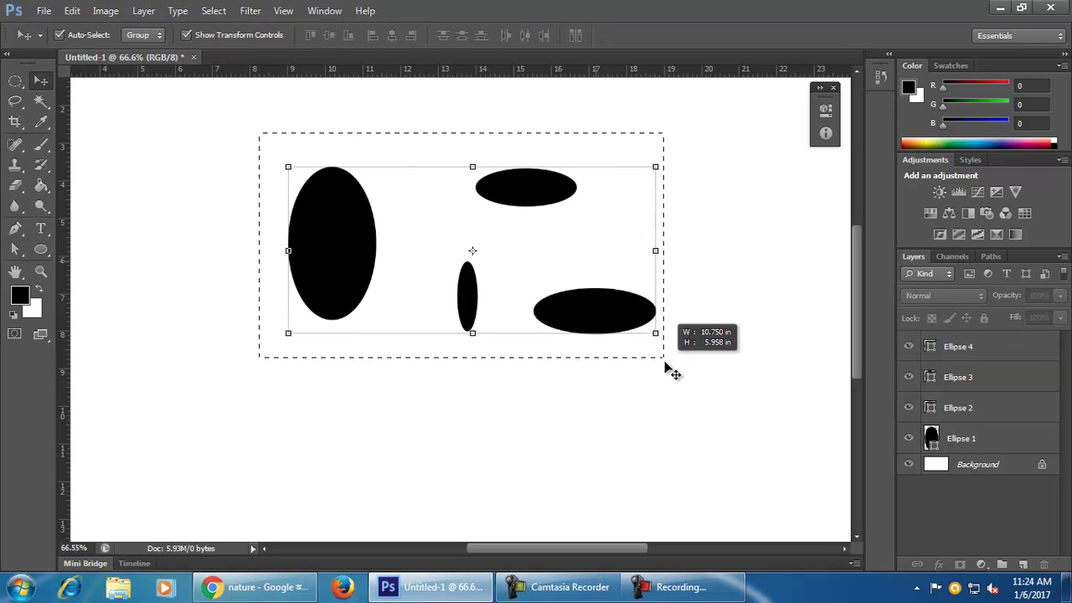
key(Delete)
Step: Draw a circle about 402 px in diameter with the Ellipse Tool in the middle of the canvas, and delete it
click(41, 249)
drag(355, 238, 566, 440)
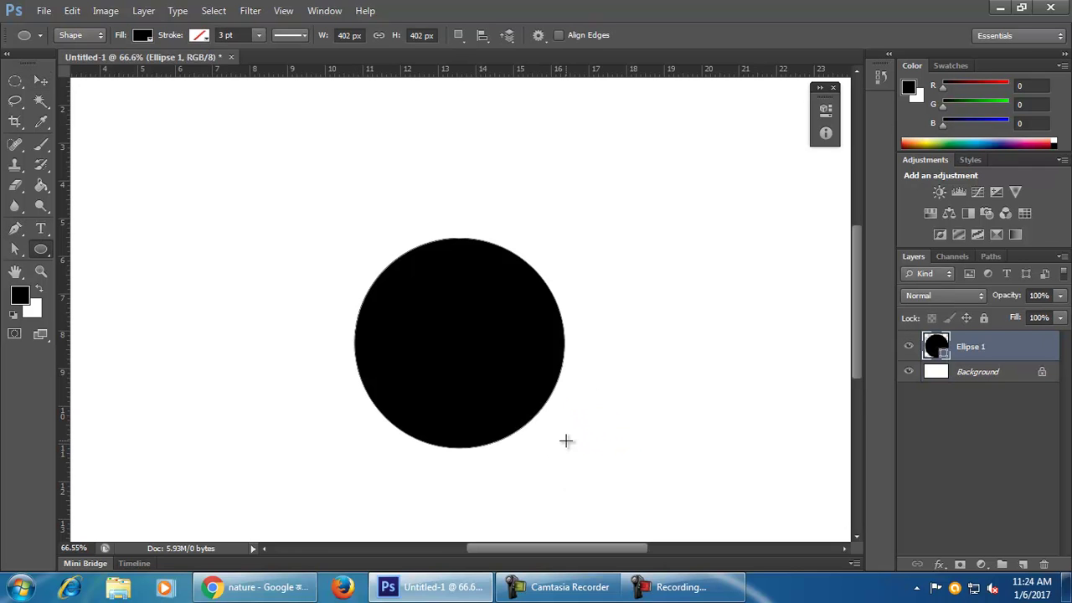
click(41, 81)
key(Delete)
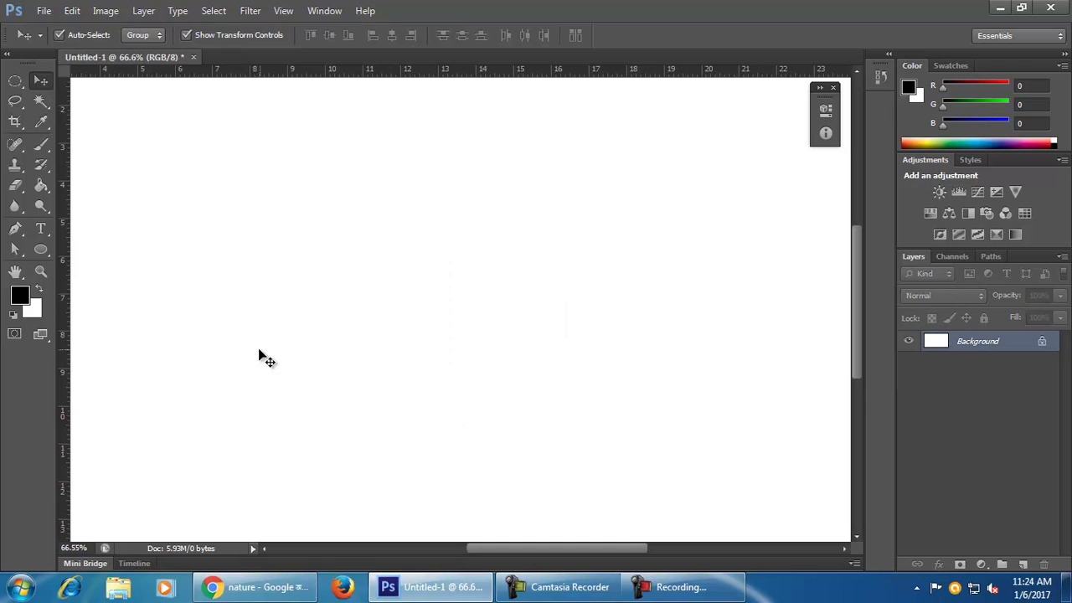
Step: Draw a 5-sided polygon about 322 px wide and, beside it, a 15-sided polygon about 454 px wide
click(41, 249)
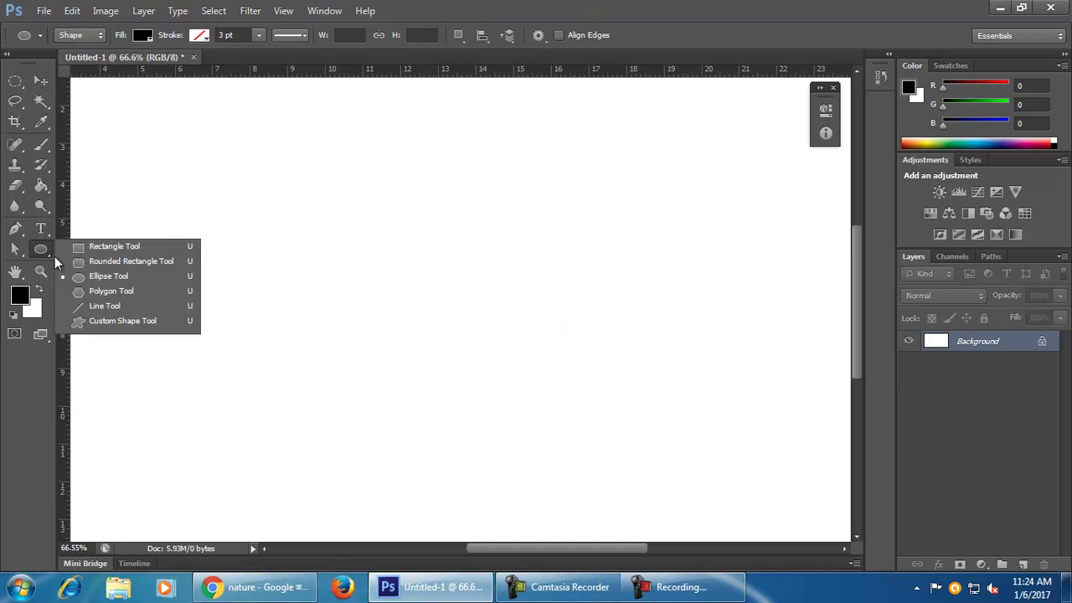
click(154, 294)
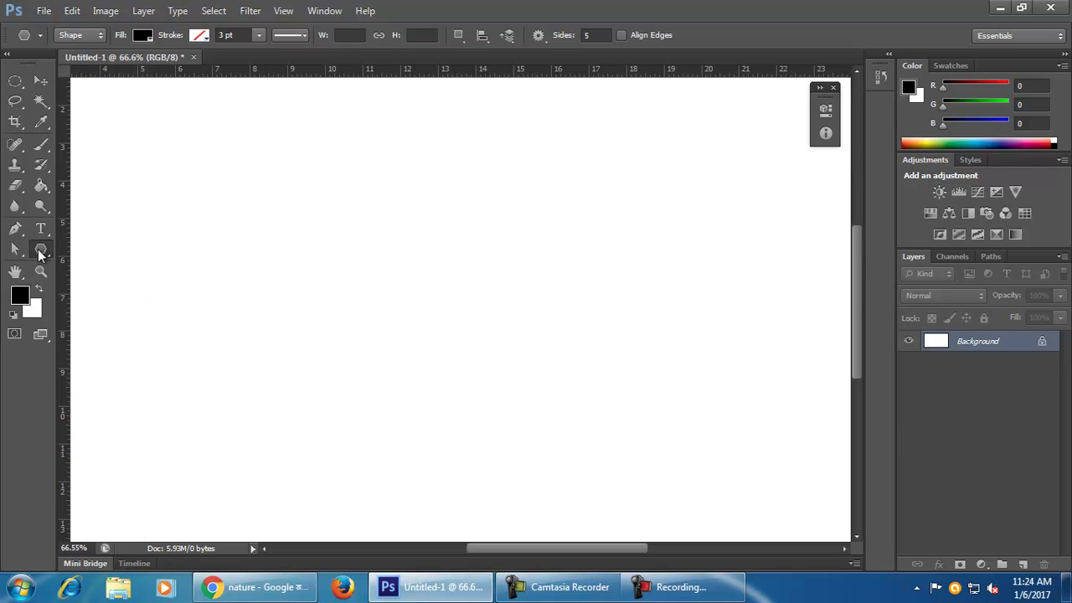
click(597, 35)
drag(293, 224, 334, 303)
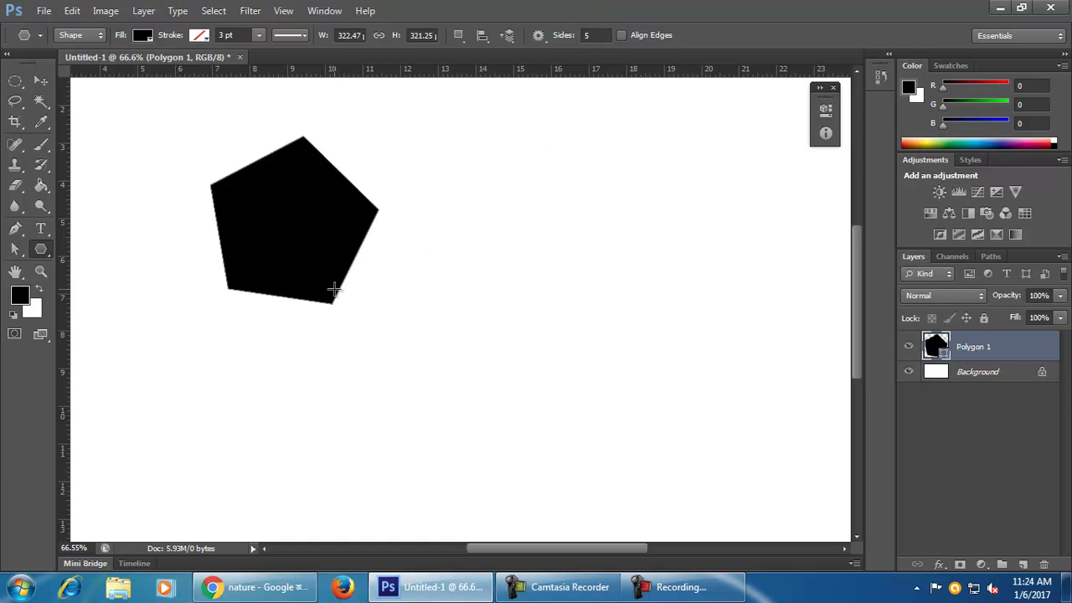
click(562, 37)
drag(622, 292, 680, 398)
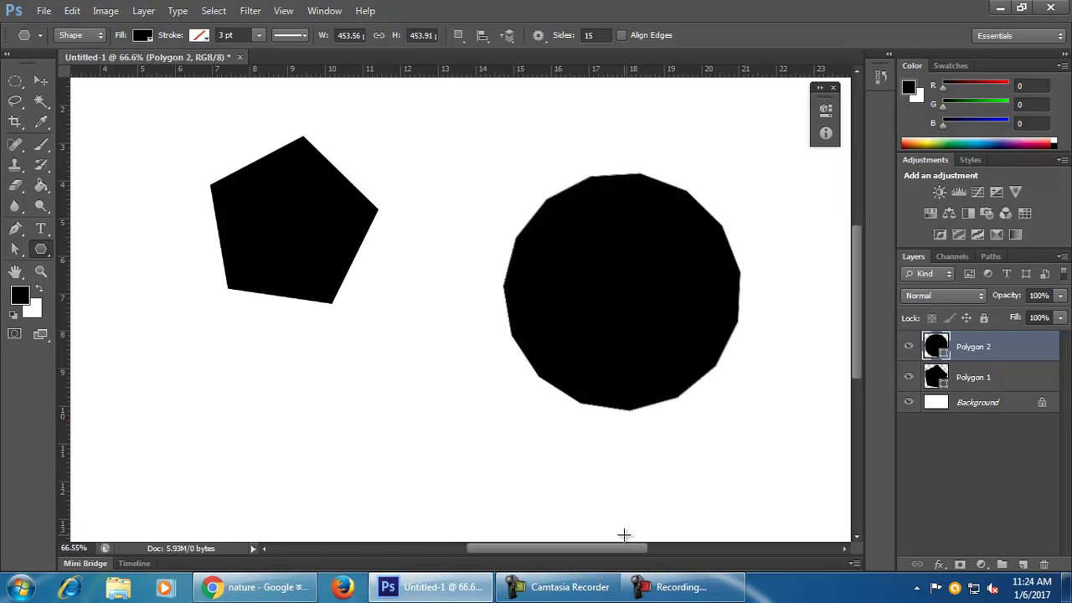
Step: Delete the pentagon and the 15-sided polygon from the canvas
key(v)
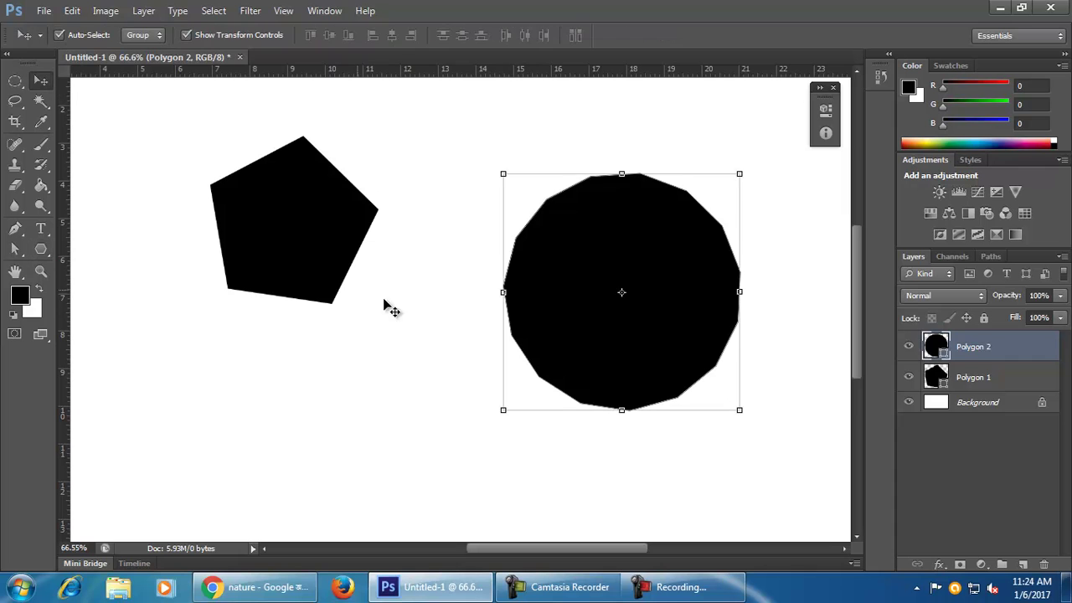
click(324, 255)
key(Delete)
click(514, 328)
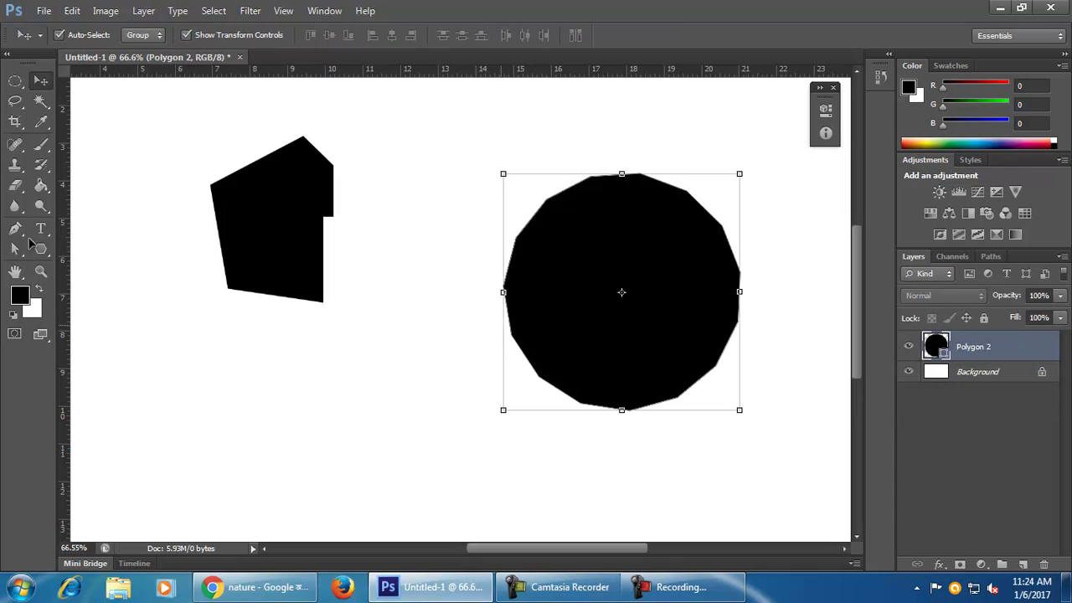
key(Delete)
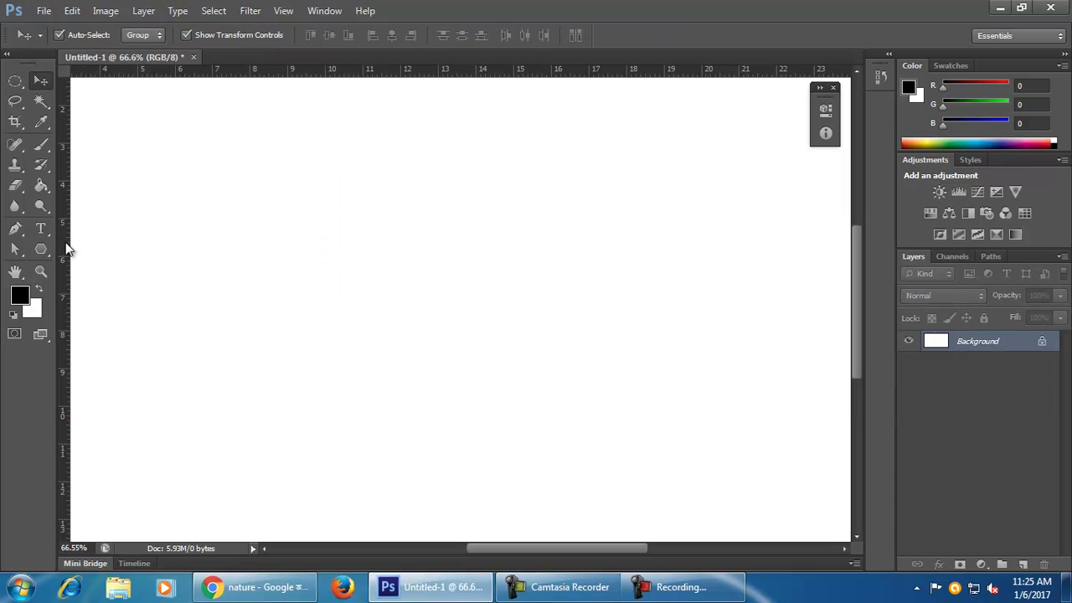
Step: Draw a horizontal line about 849 px long with the Line Tool at 1 px weight
click(41, 249)
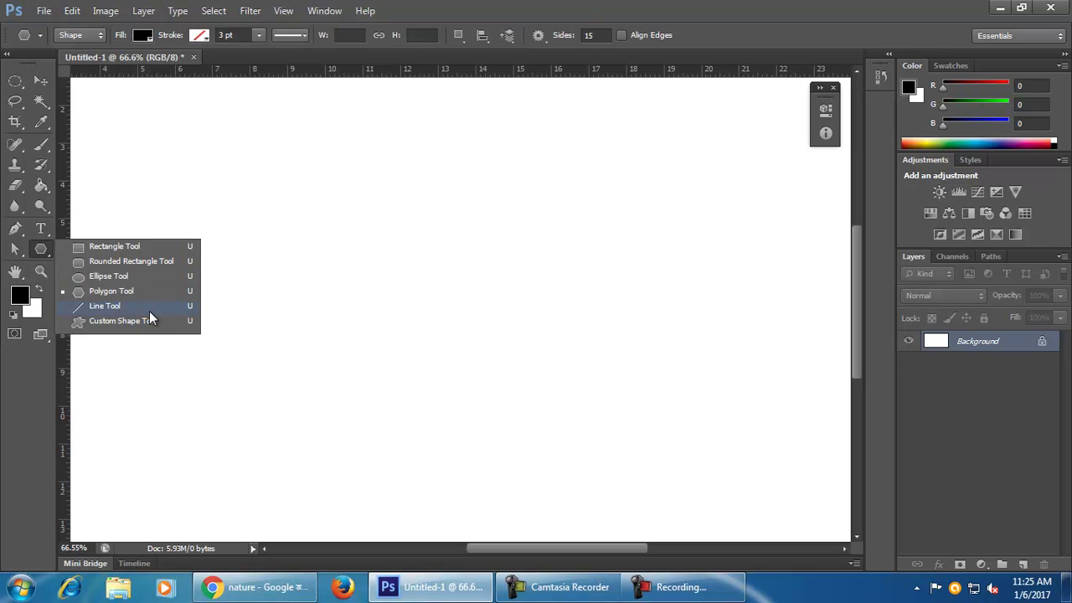
click(147, 309)
drag(211, 241, 654, 280)
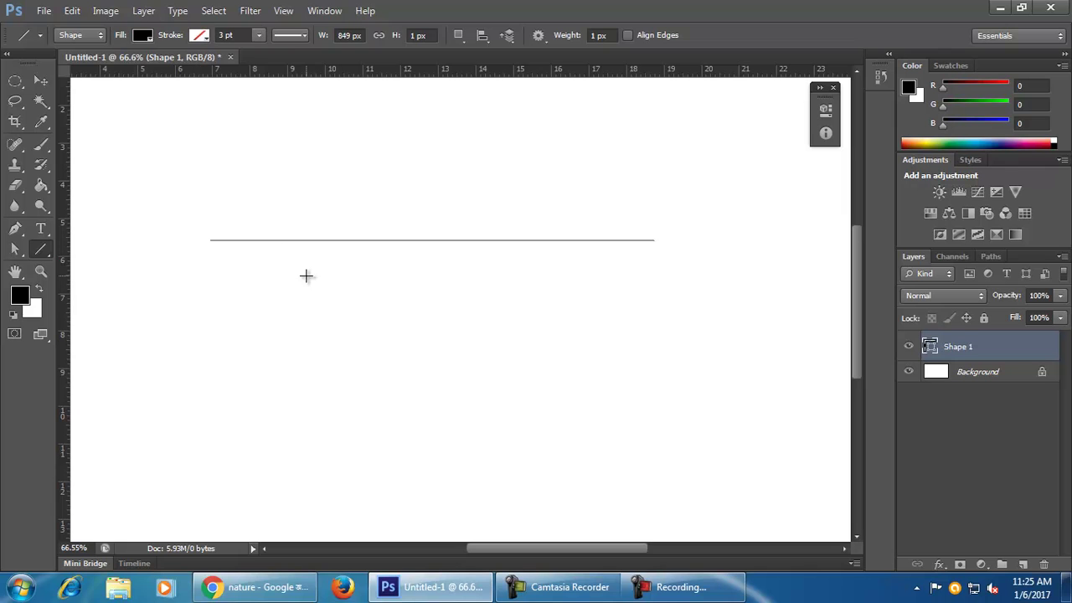
Step: Give the line a light blue dashed stroke with a width of 21.13 pt
click(201, 34)
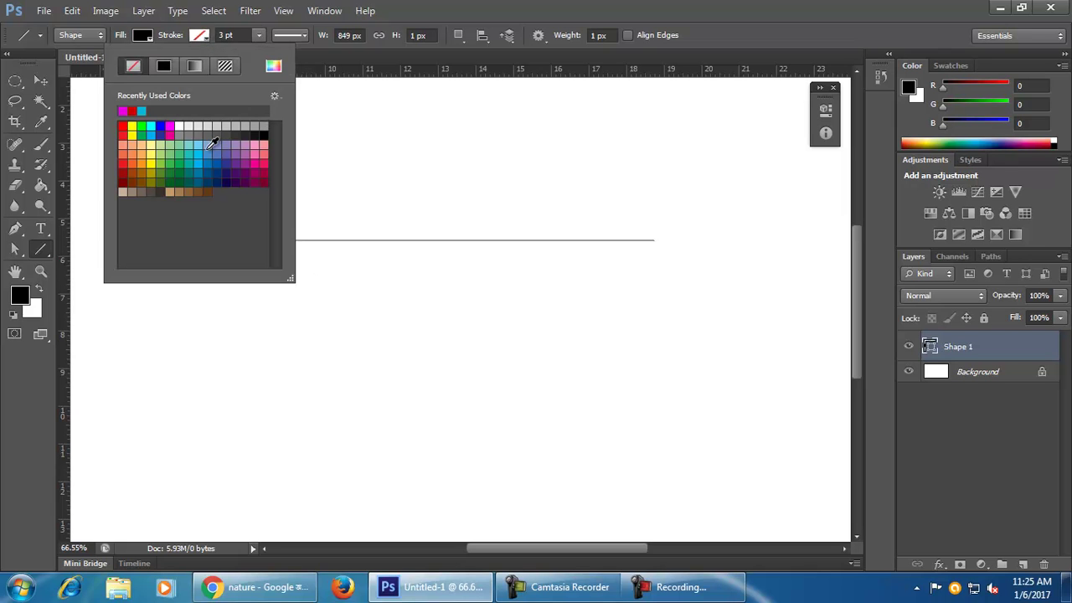
click(206, 146)
click(259, 35)
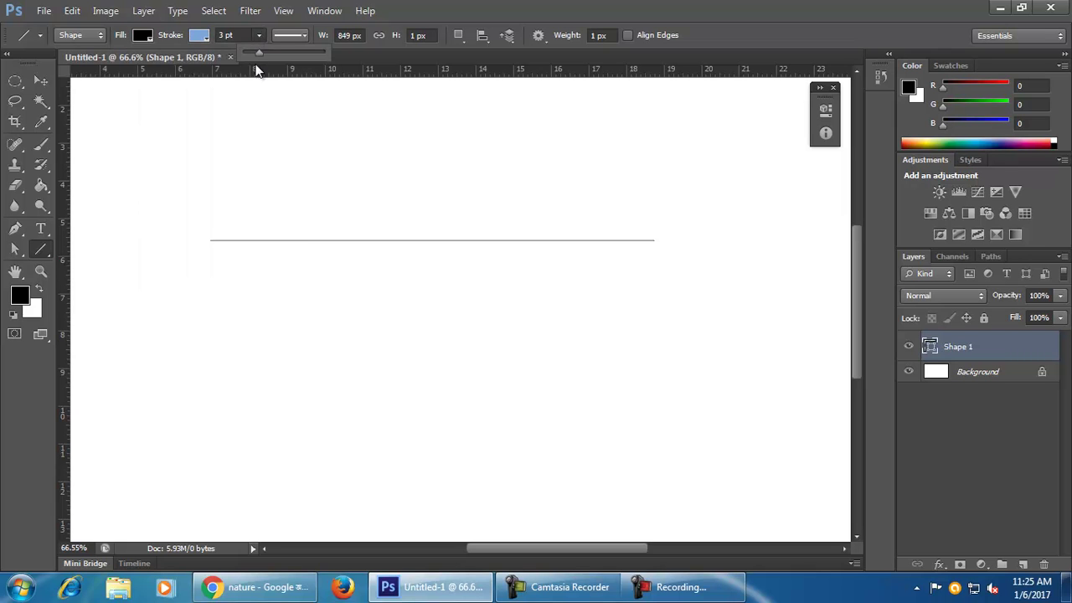
mouse_move(291, 53)
mouse_down()
mouse_move(307, 52)
mouse_move(290, 52)
mouse_up()
click(968, 352)
click(291, 35)
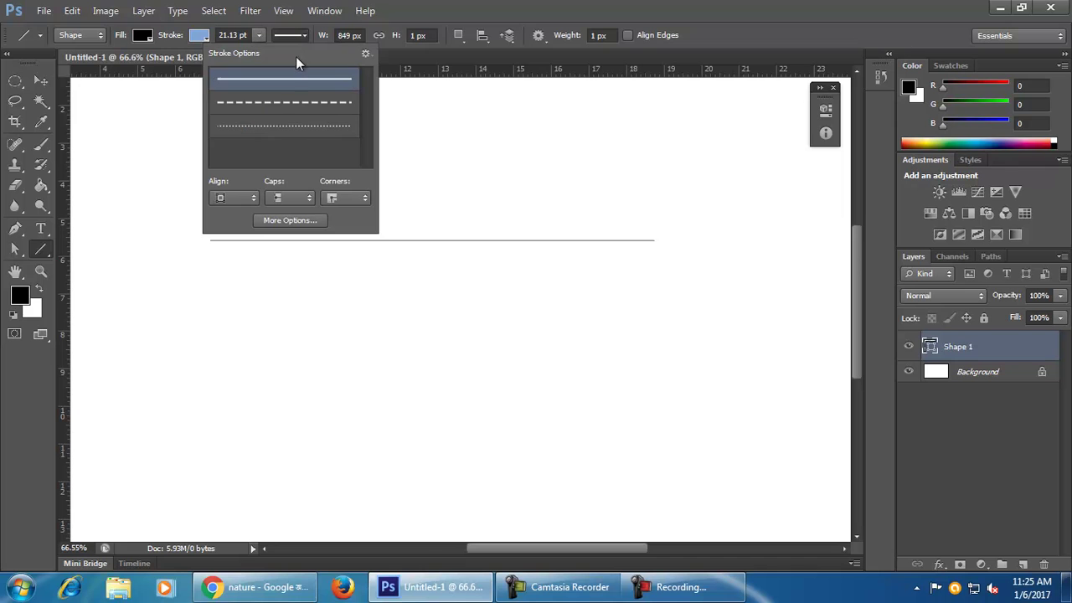
click(272, 110)
key(Escape)
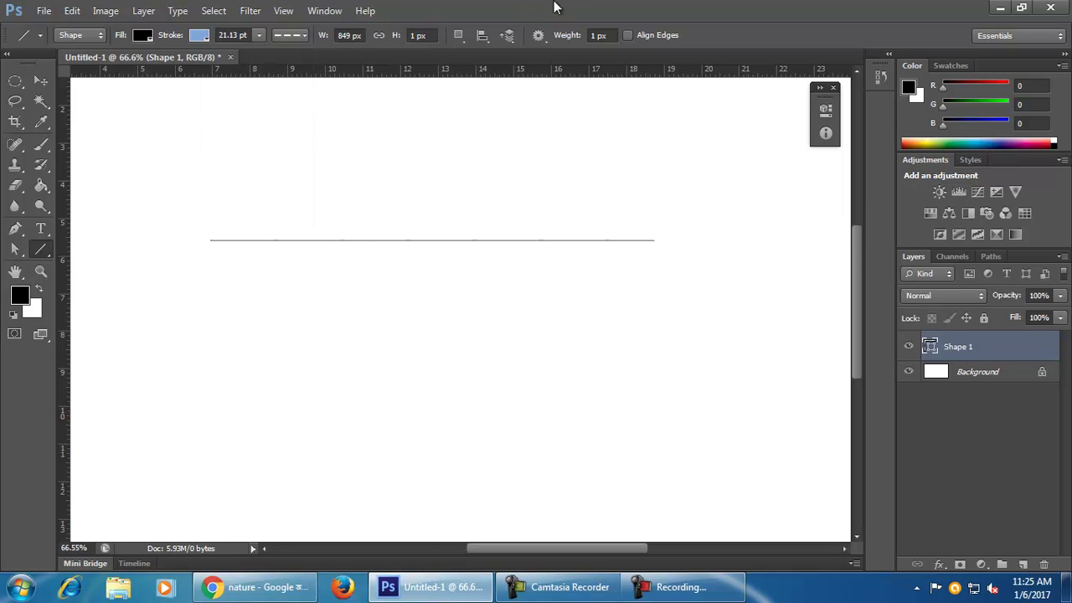
Step: Try rotating the line with the transform controls, cancel the rotation, and delete the line
click(41, 81)
drag(369, 288, 421, 332)
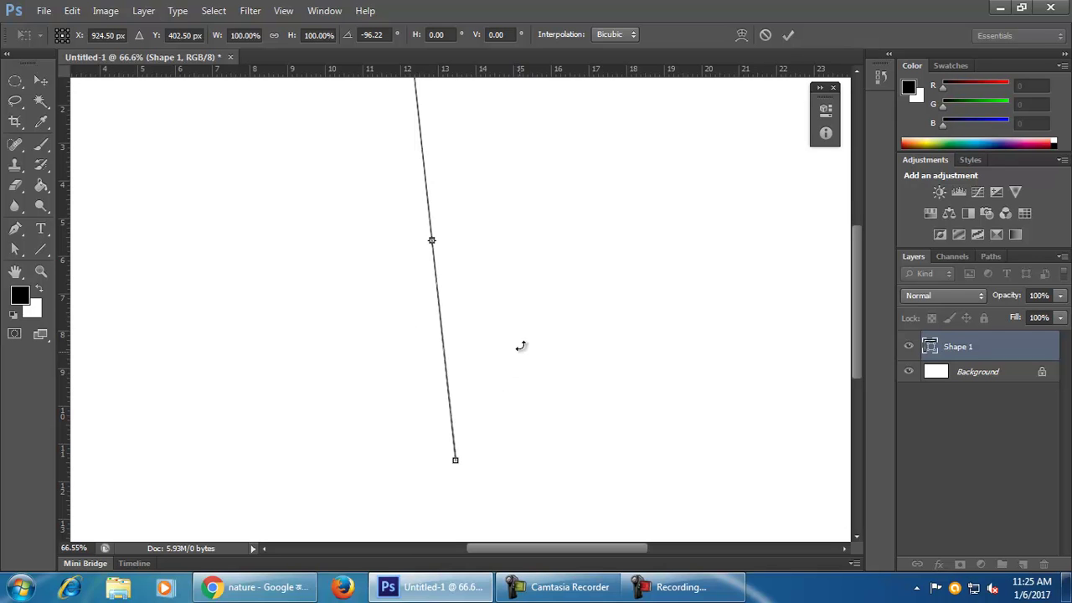
click(763, 35)
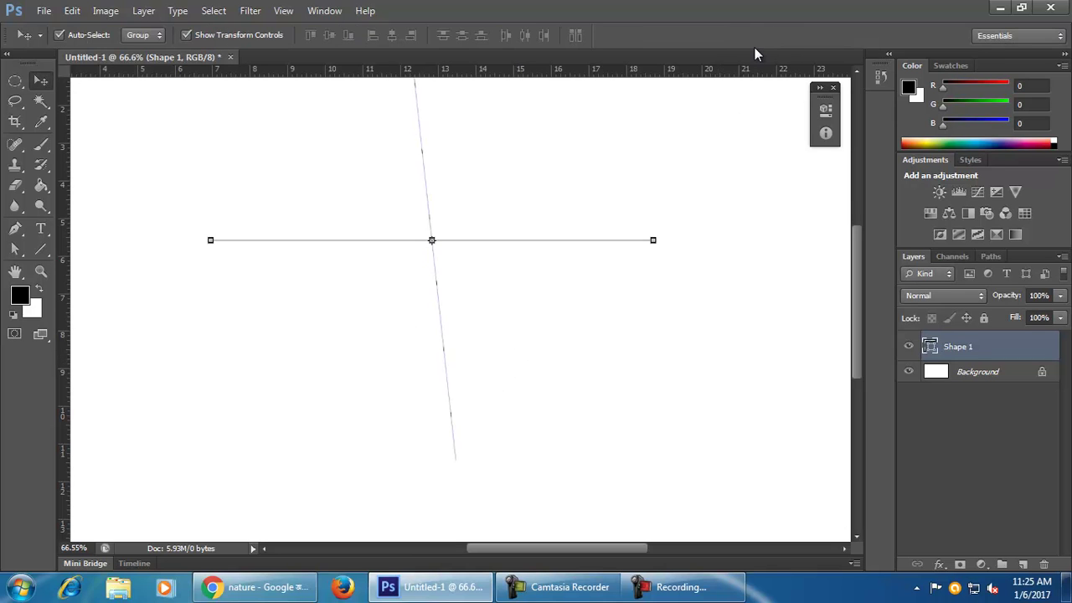
key(Delete)
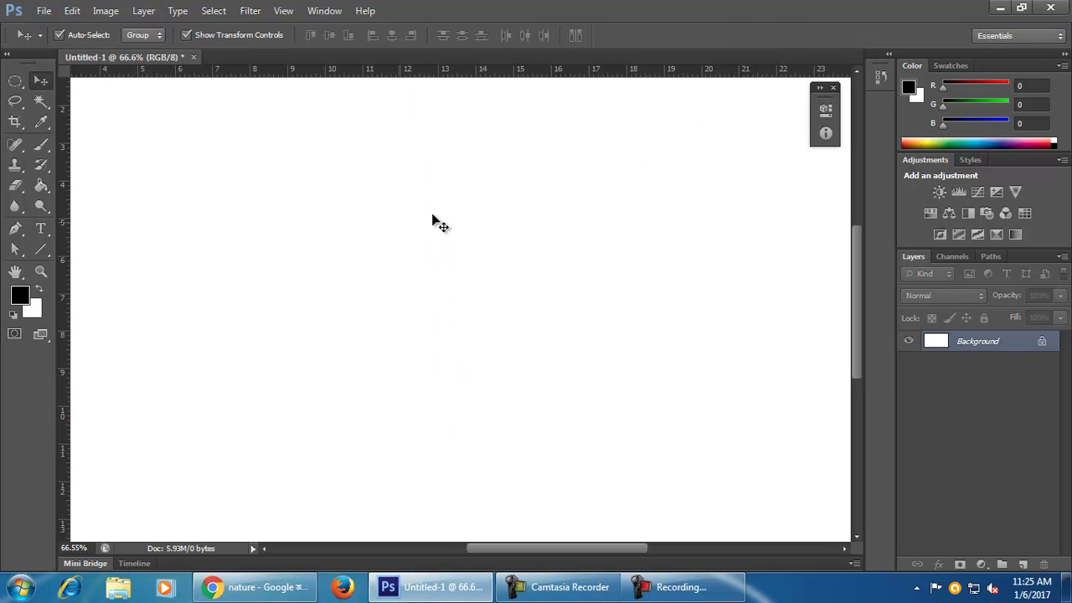
Step: Draw a thin horizontal rectangle about 955 px by 10 px with the Rectangle Tool, and delete it
click(41, 248)
click(84, 247)
drag(230, 224, 726, 227)
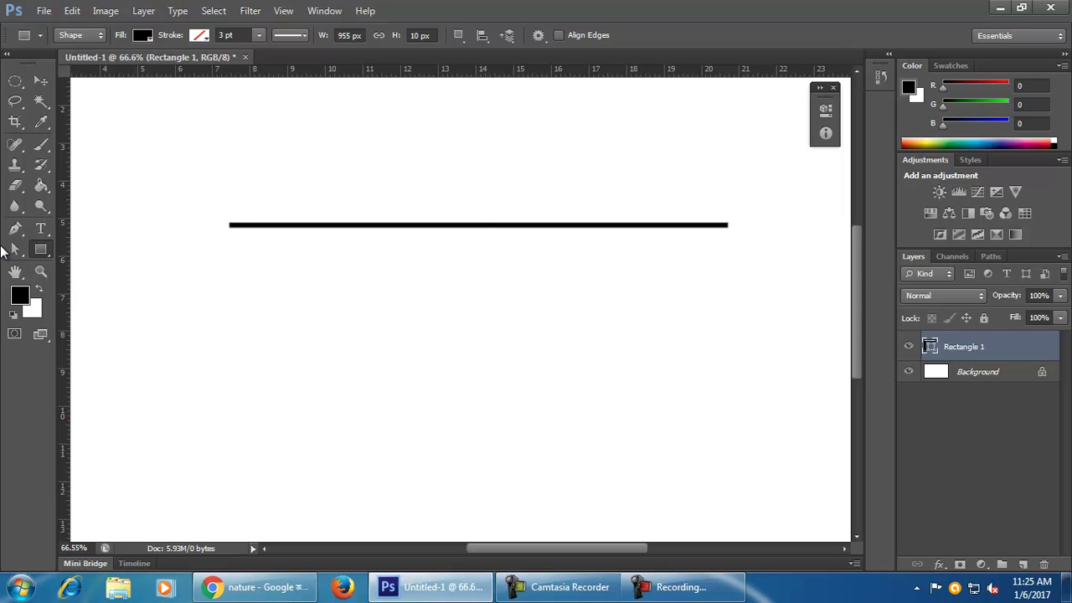
click(46, 81)
click(323, 279)
drag(369, 180, 402, 339)
key(Delete)
Step: Switch to the Custom Shape Tool and replace the current preset shapes with the Web set
click(36, 251)
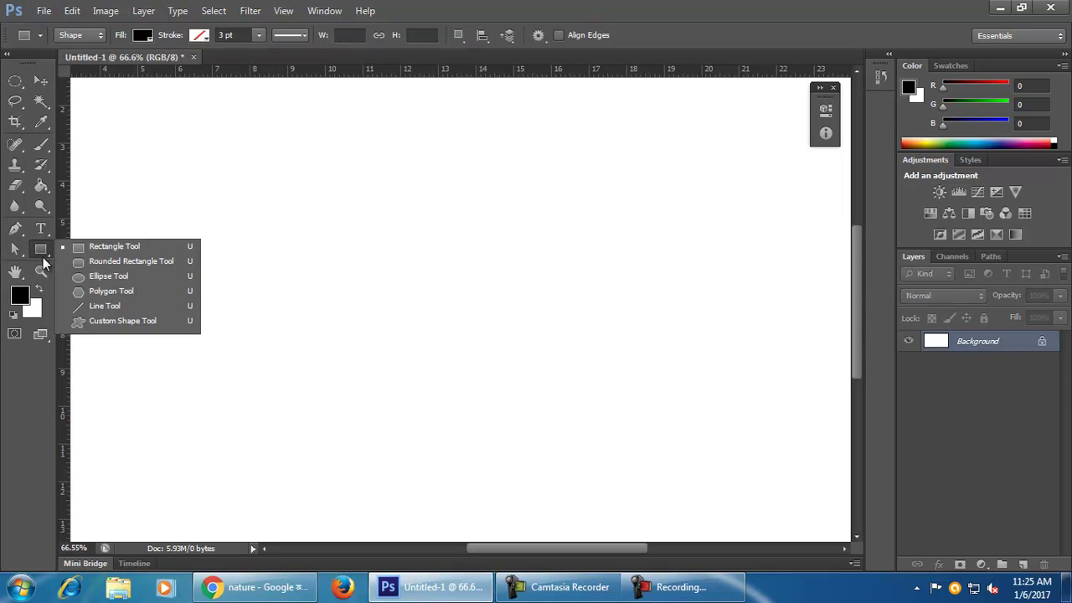
click(123, 322)
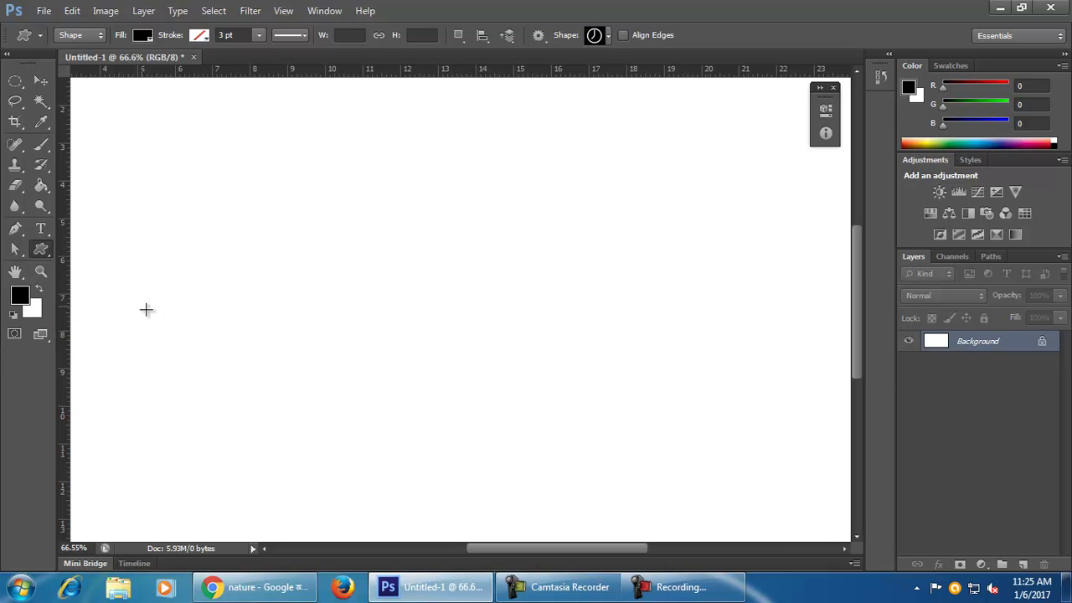
click(608, 35)
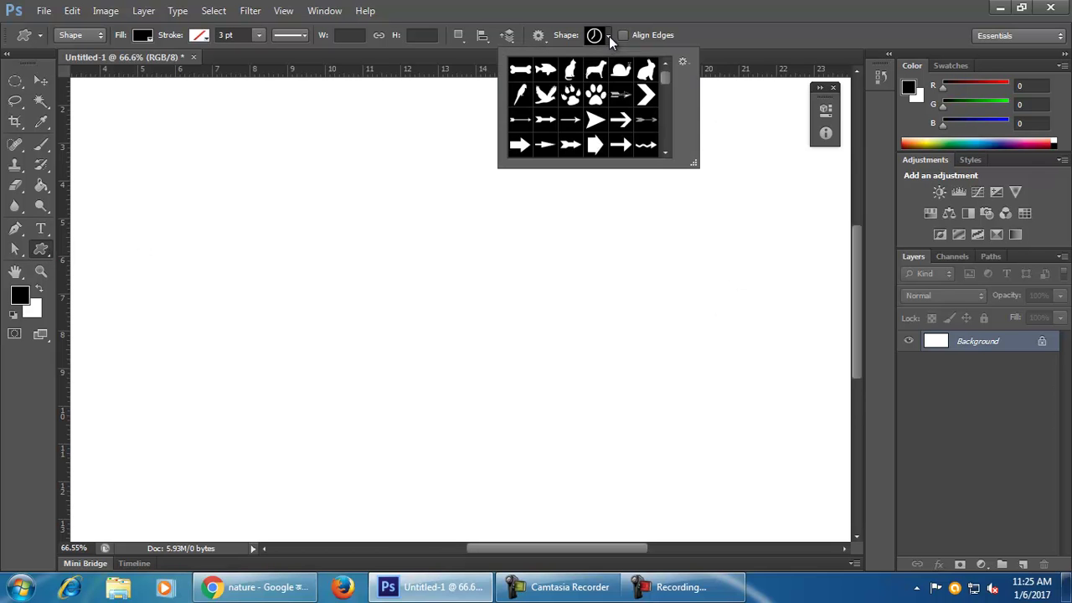
mouse_move(669, 80)
mouse_down()
mouse_move(669, 148)
mouse_move(677, 67)
mouse_up()
click(682, 61)
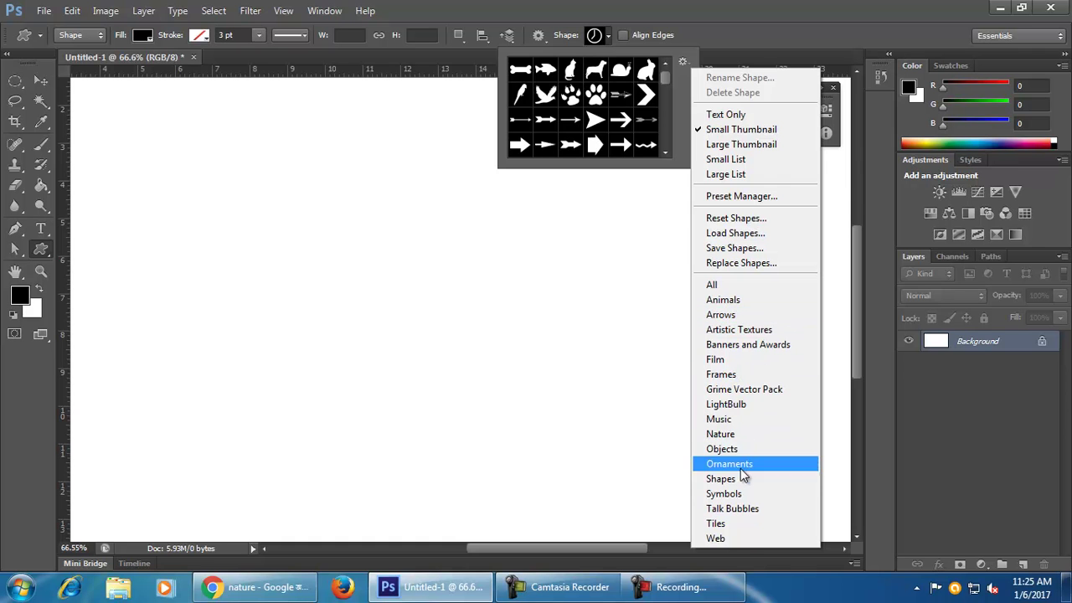
click(744, 538)
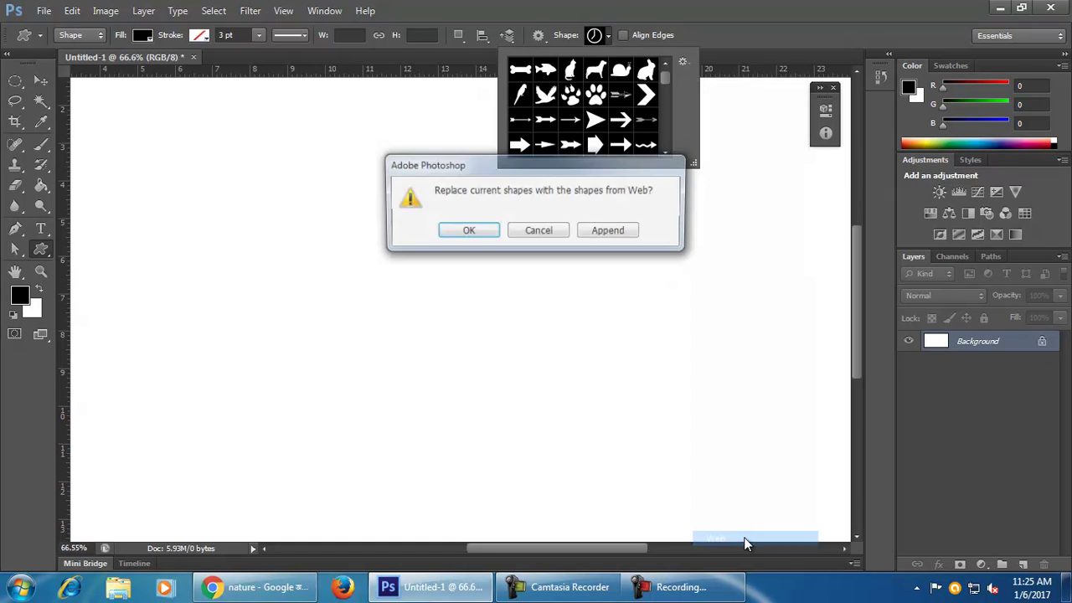
click(466, 232)
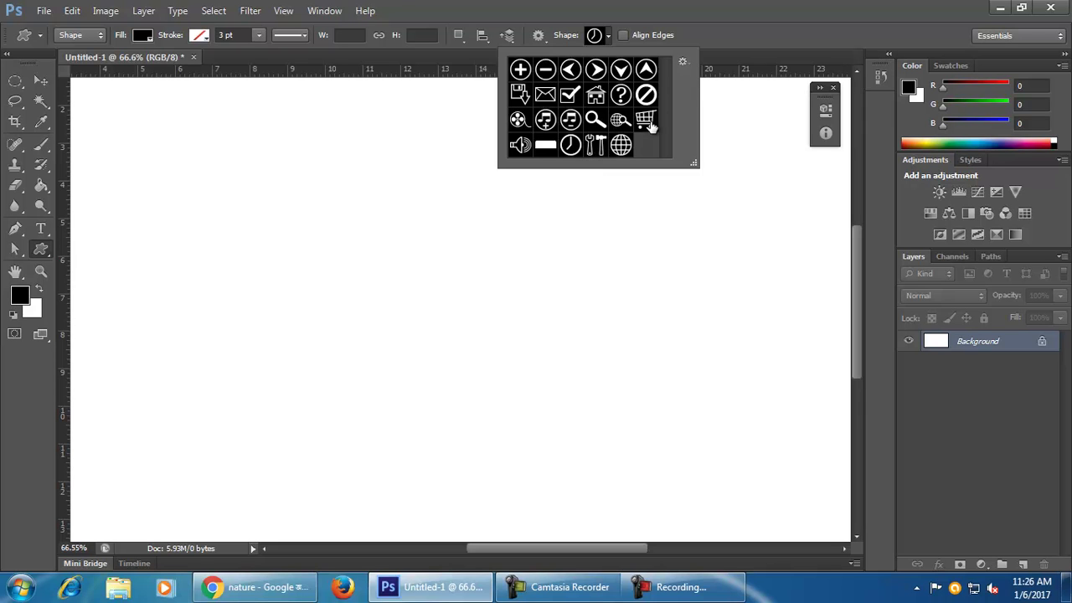
Step: Replace the Web preset shapes with the All set and browse through the available custom shapes
click(610, 35)
click(609, 38)
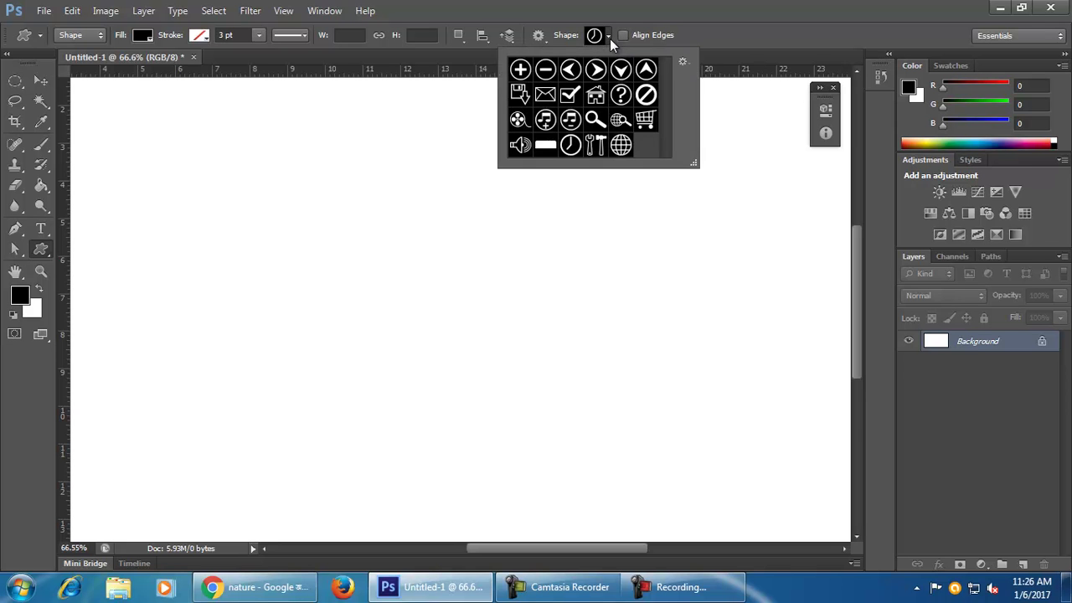
click(682, 61)
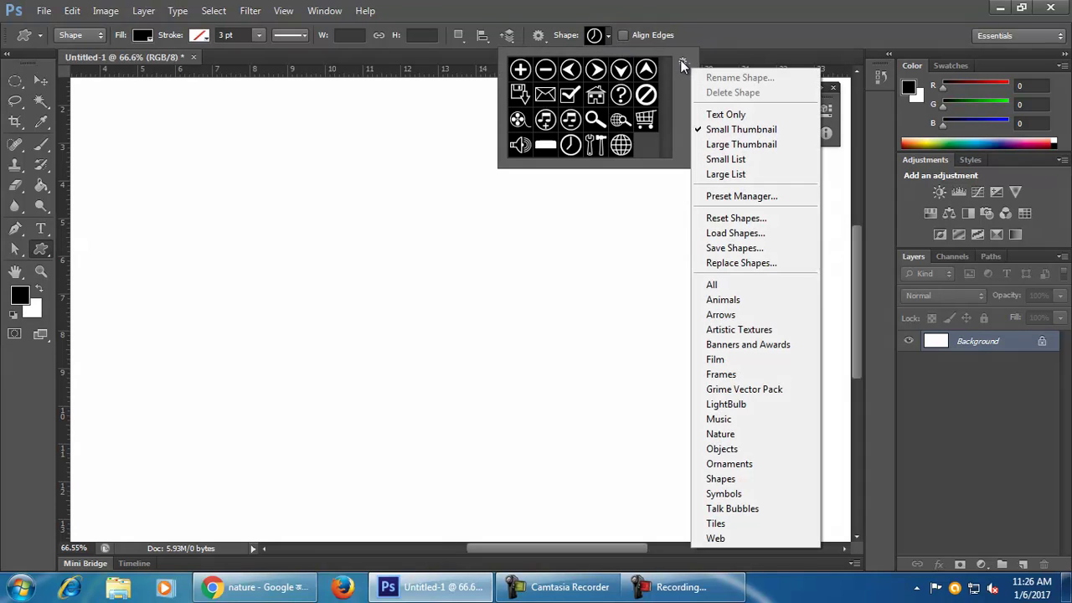
click(738, 285)
click(483, 233)
mouse_move(668, 76)
mouse_down()
mouse_move(669, 97)
mouse_move(670, 72)
mouse_up()
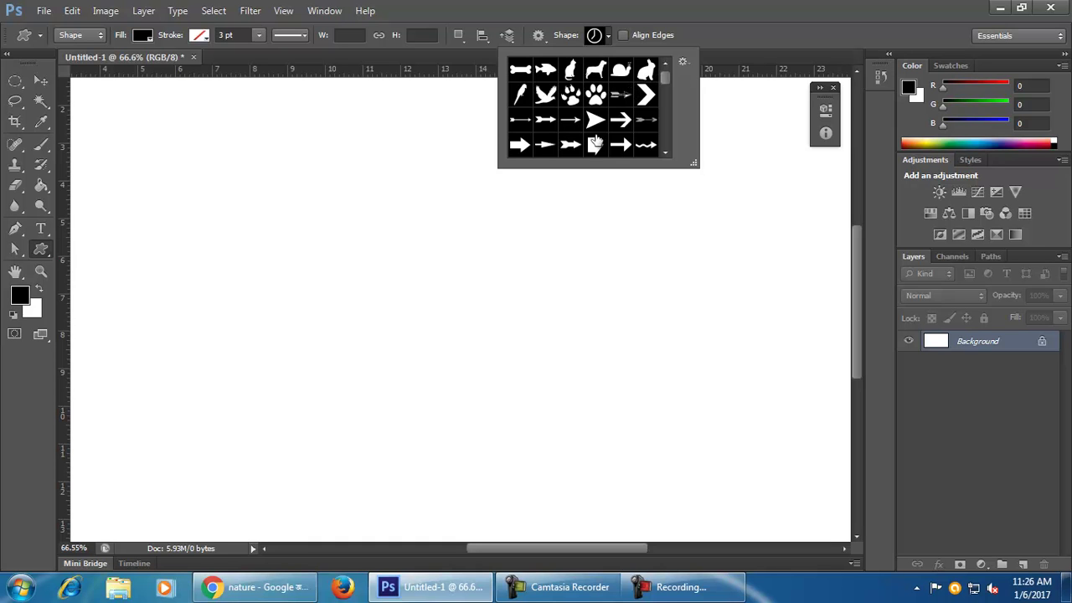
Step: Draw a snail custom shape about 803 px by 559 px, and move it up and to the left on the canvas
click(621, 70)
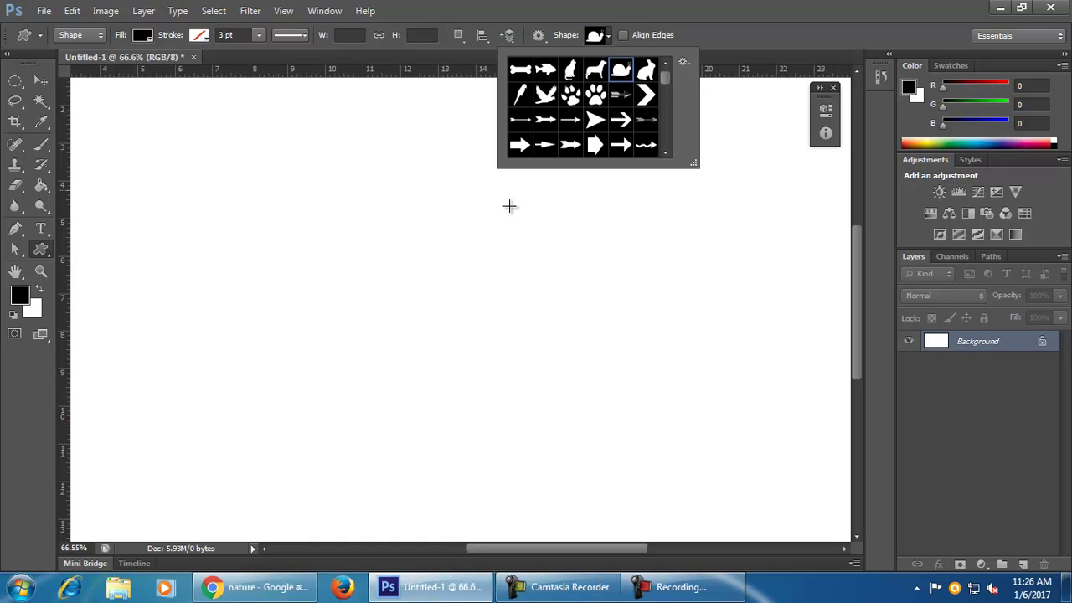
drag(285, 225, 708, 515)
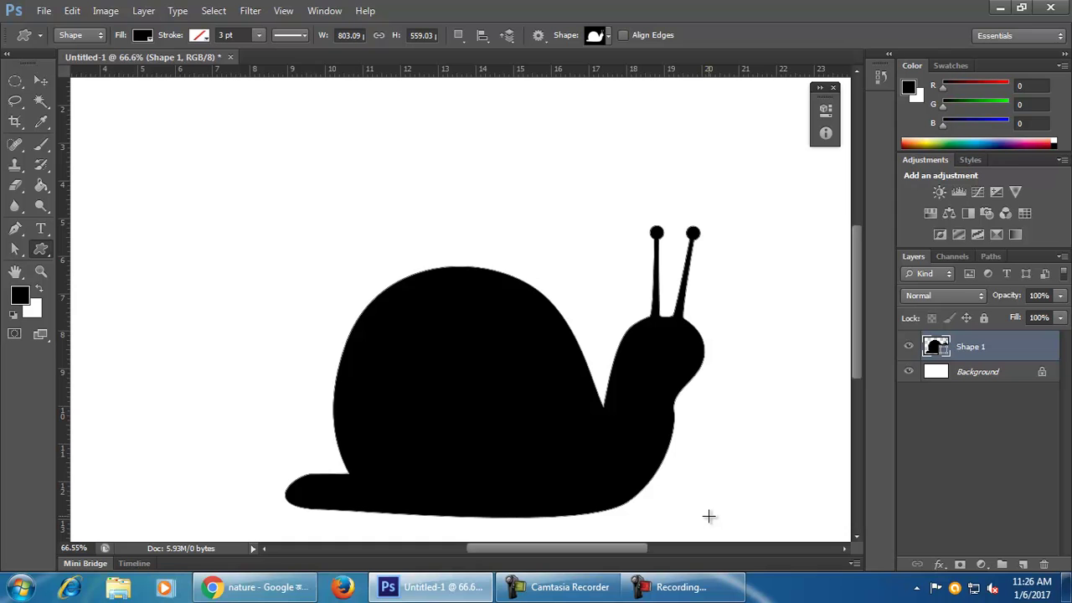
click(40, 80)
drag(474, 364, 417, 274)
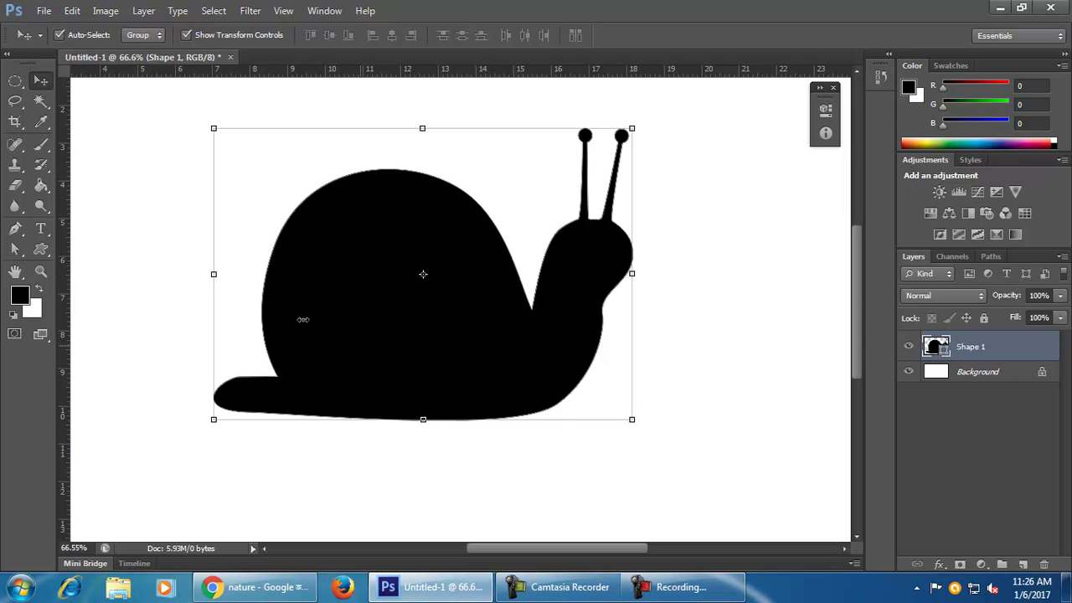
double_click(935, 350)
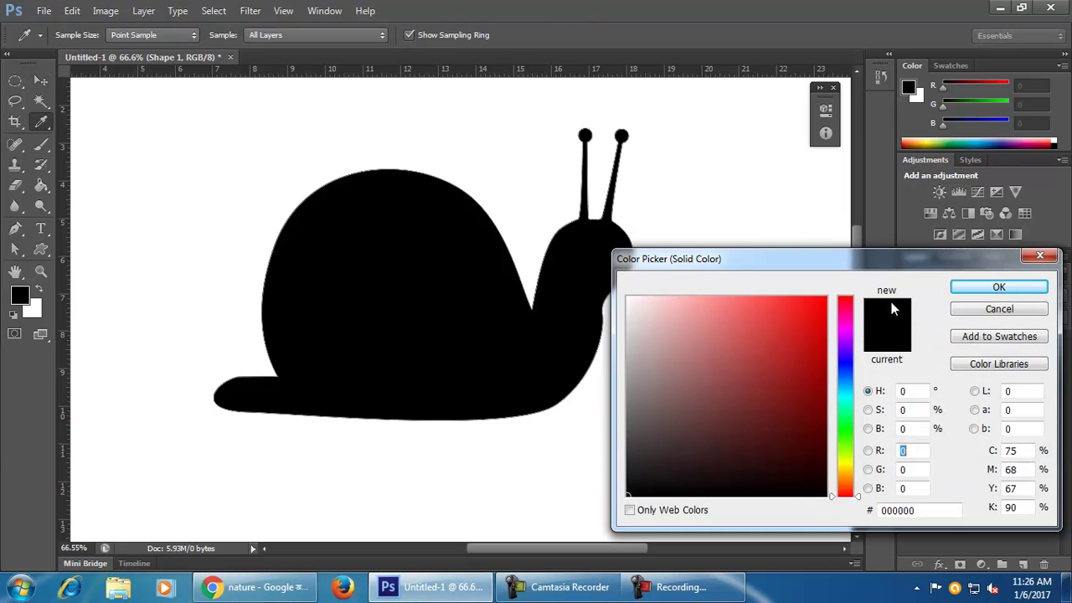
click(1040, 259)
click(697, 410)
click(564, 362)
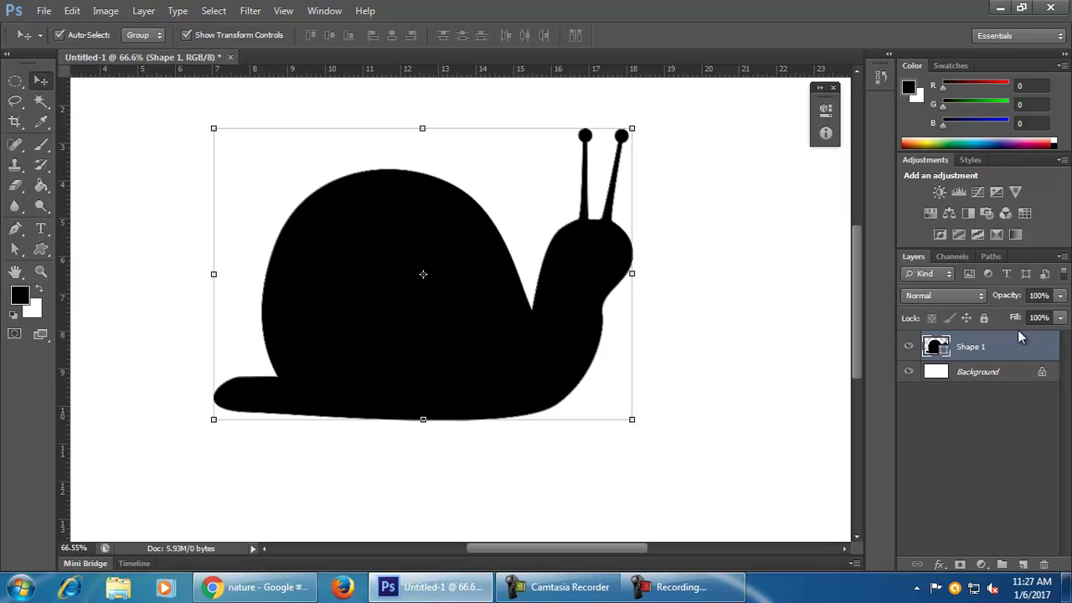
Step: Recolor the snail shape to teal 00cbb5 and move it further left on the canvas
drag(519, 379, 504, 376)
double_click(935, 346)
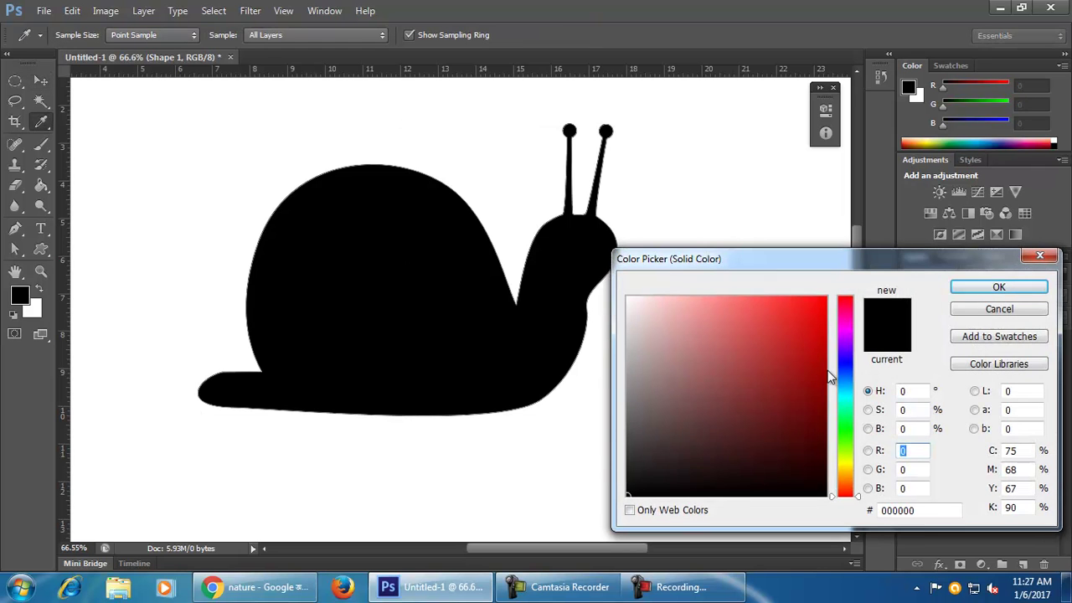
drag(833, 371, 848, 401)
click(825, 337)
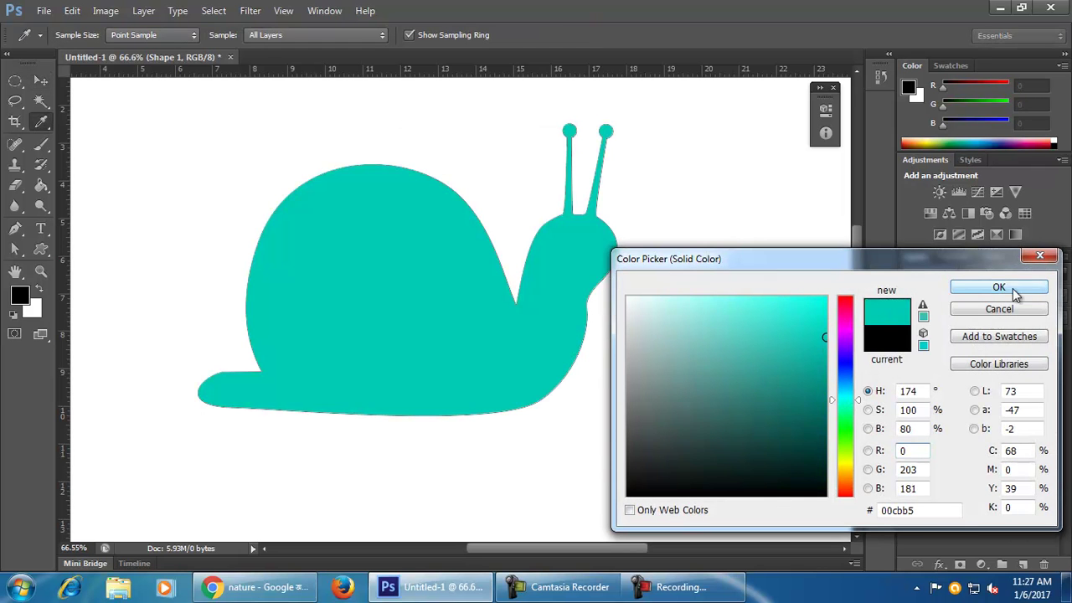
click(998, 287)
mouse_move(475, 329)
mouse_down()
mouse_move(502, 309)
mouse_move(480, 340)
mouse_up()
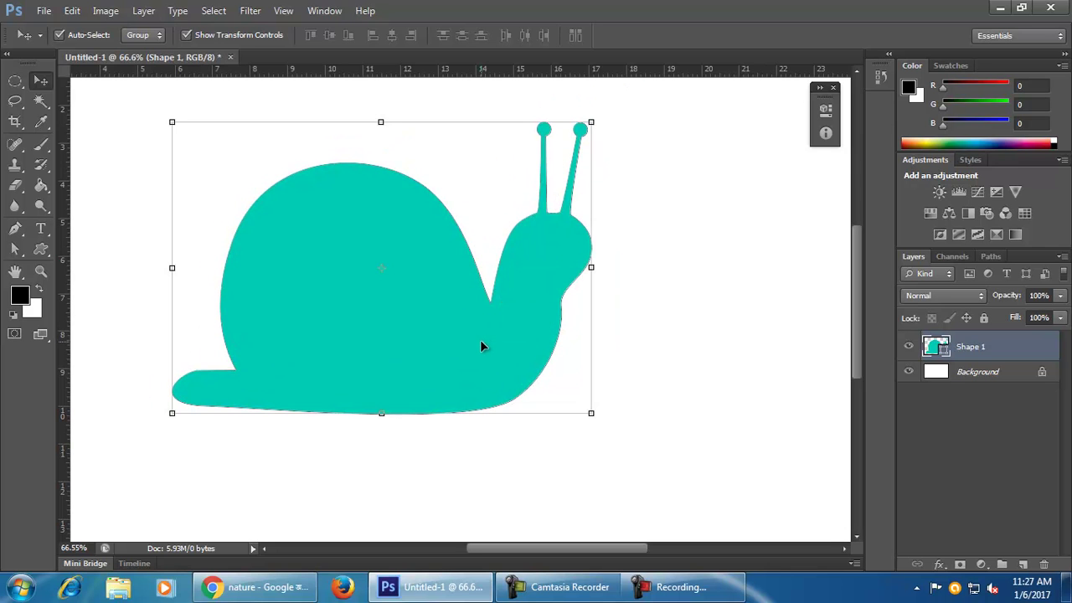
Step: Delete the snail shape from the canvas
click(514, 484)
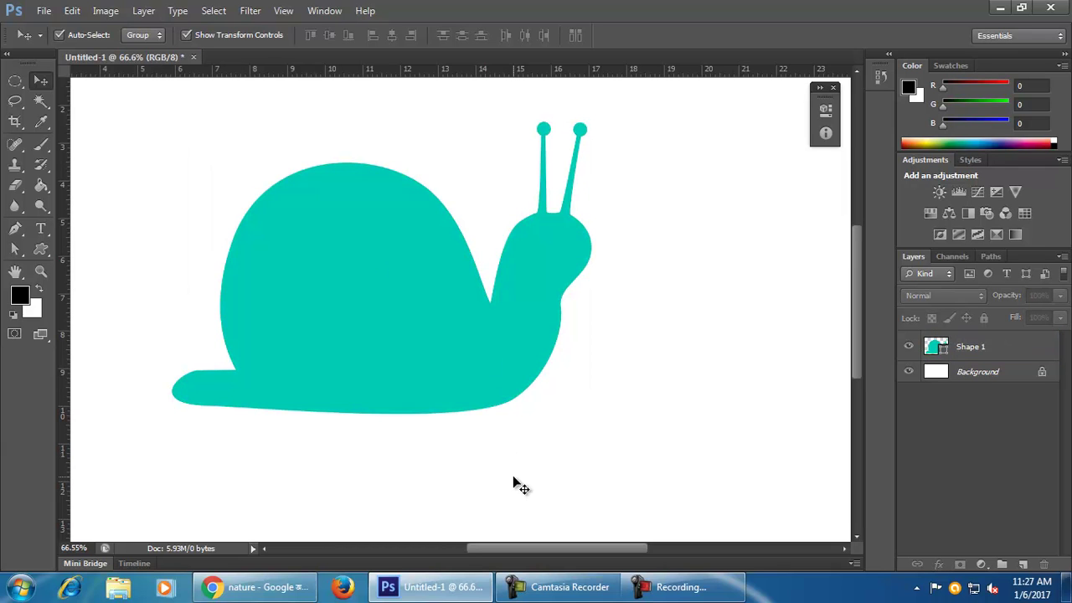
click(468, 365)
key(Delete)
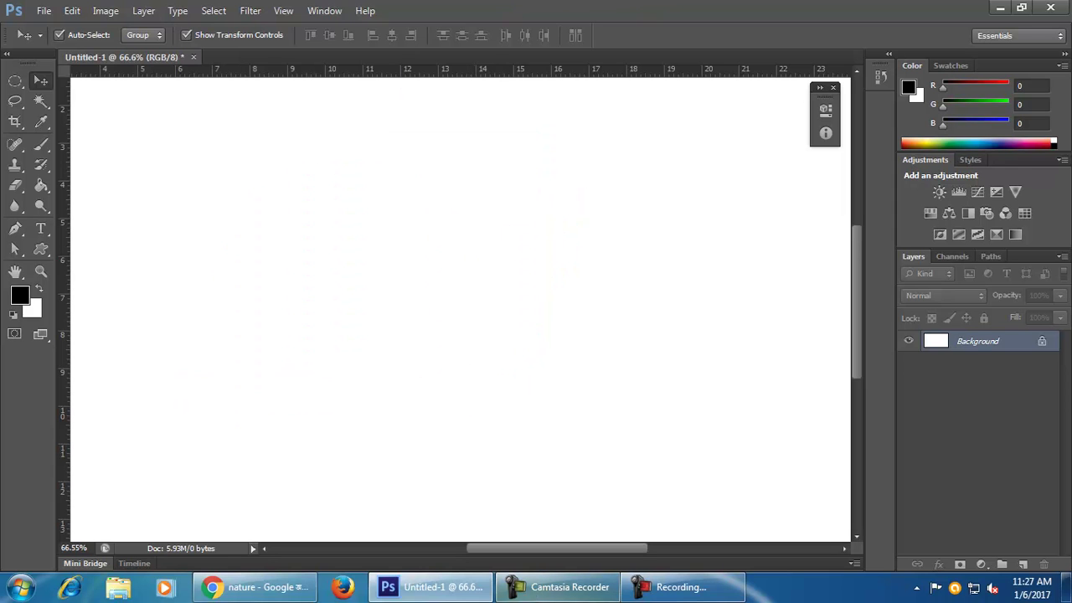
click(73, 10)
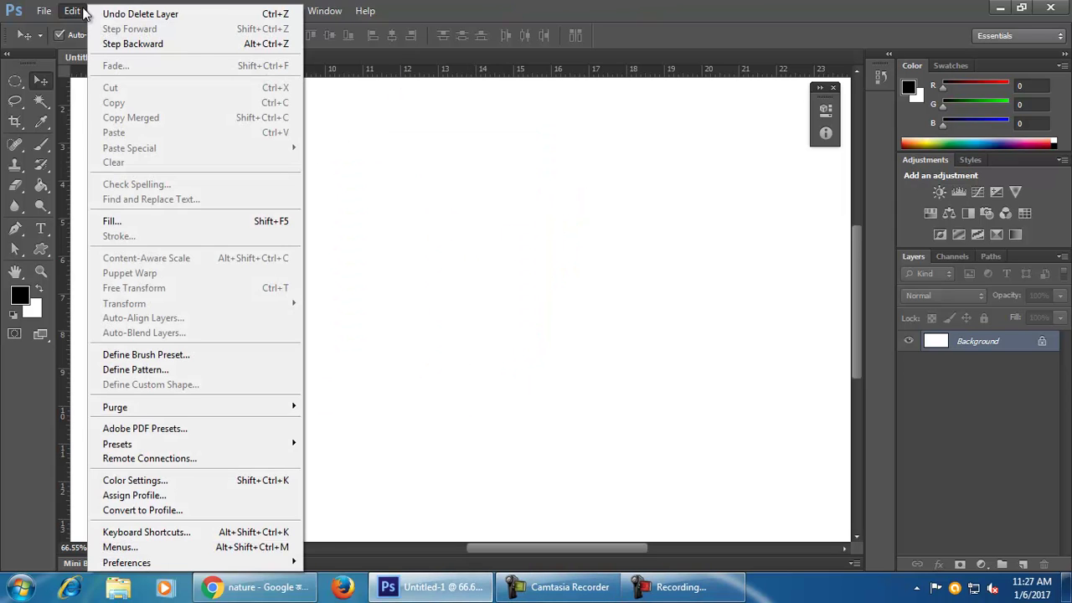
click(394, 192)
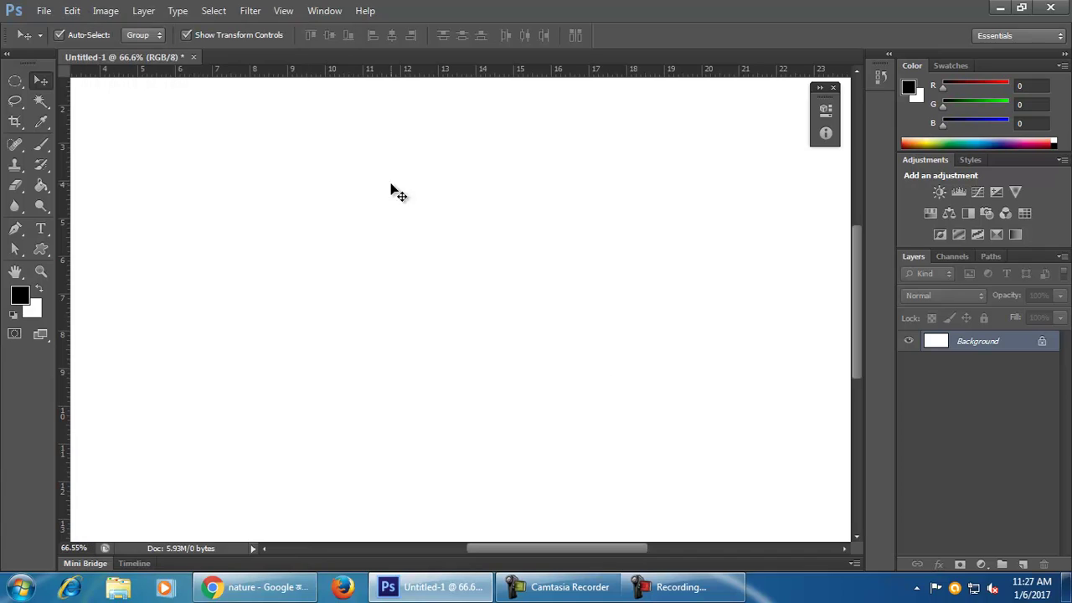
Step: Switch to Chrome and replace the nature image search with a search for "graphic design icon"
click(256, 586)
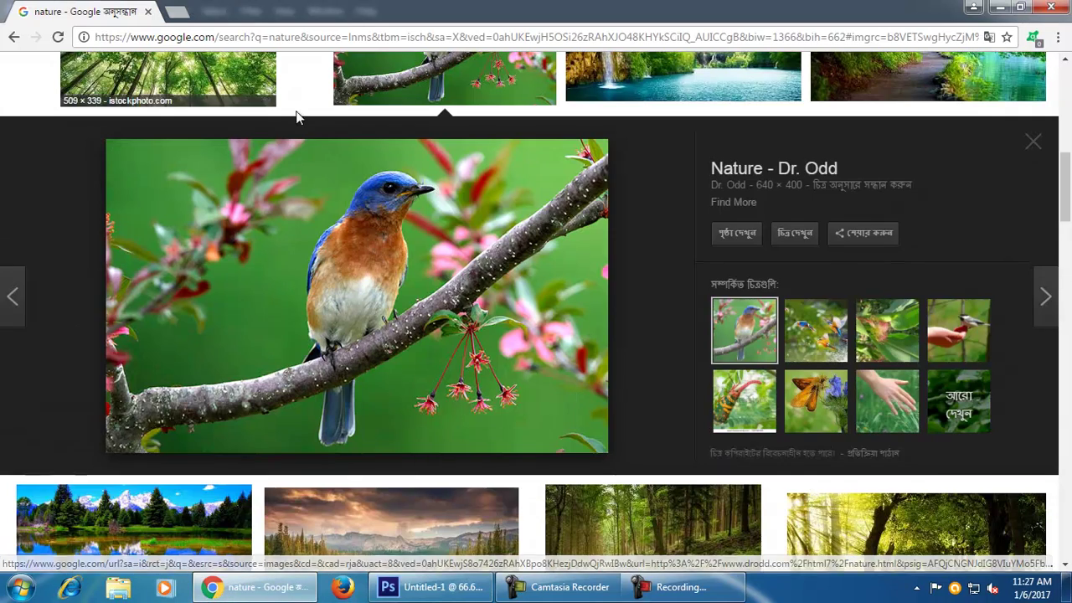
scroll(300, 115, up, 8)
drag(1067, 116, 1068, 115)
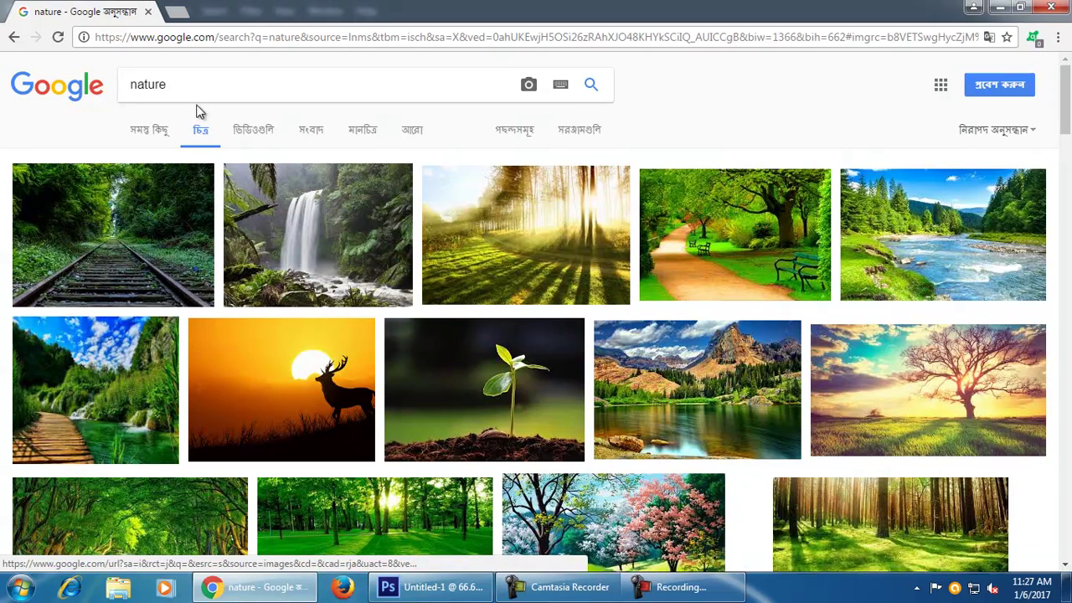
double_click(148, 84)
key(BackSpace)
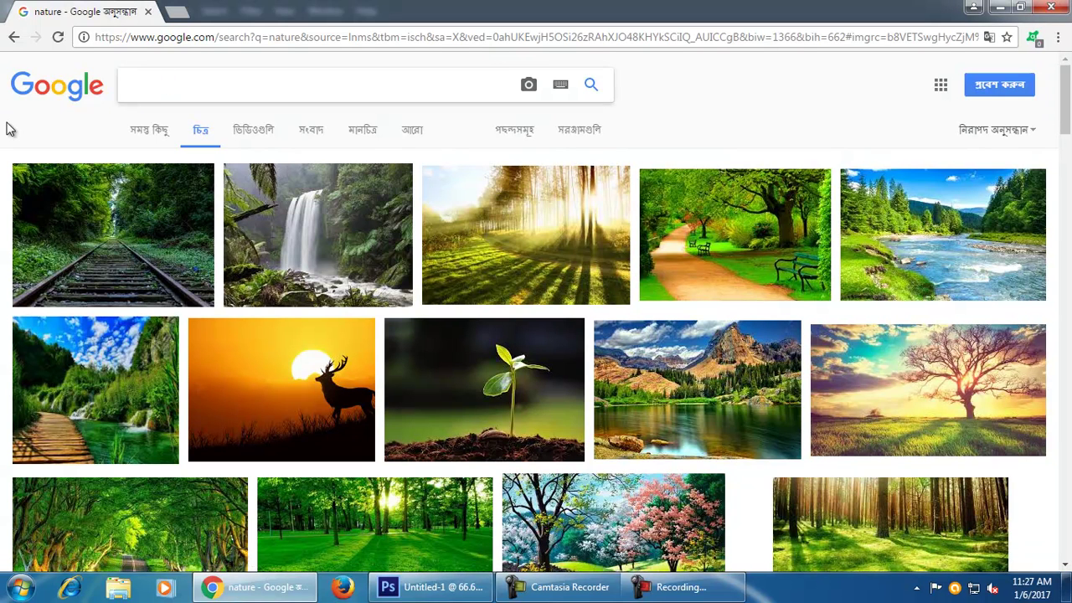
text(graphi)
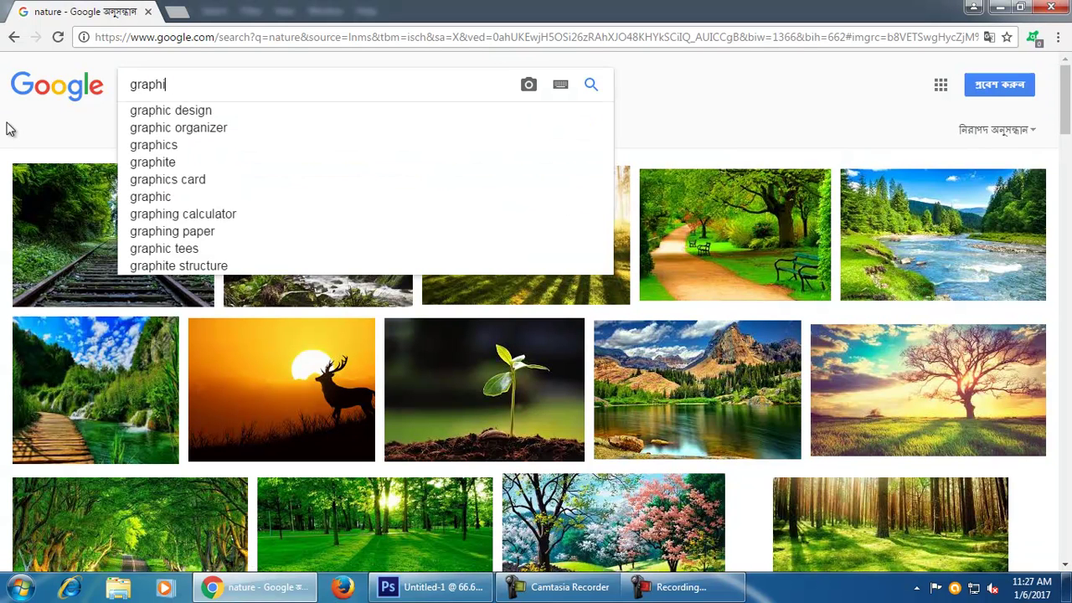
text(c design icon)
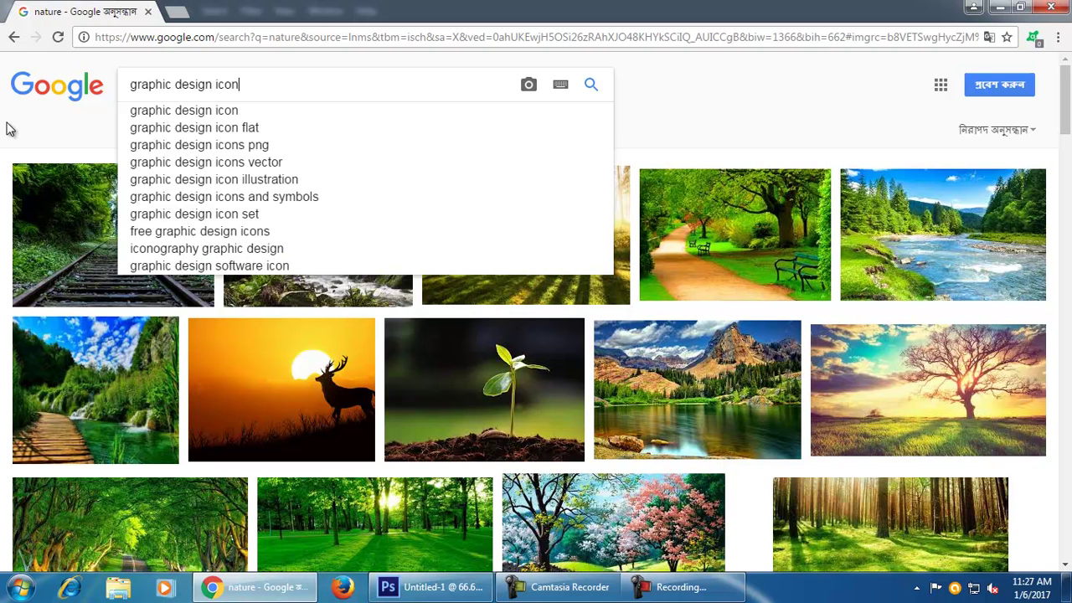
key(Return)
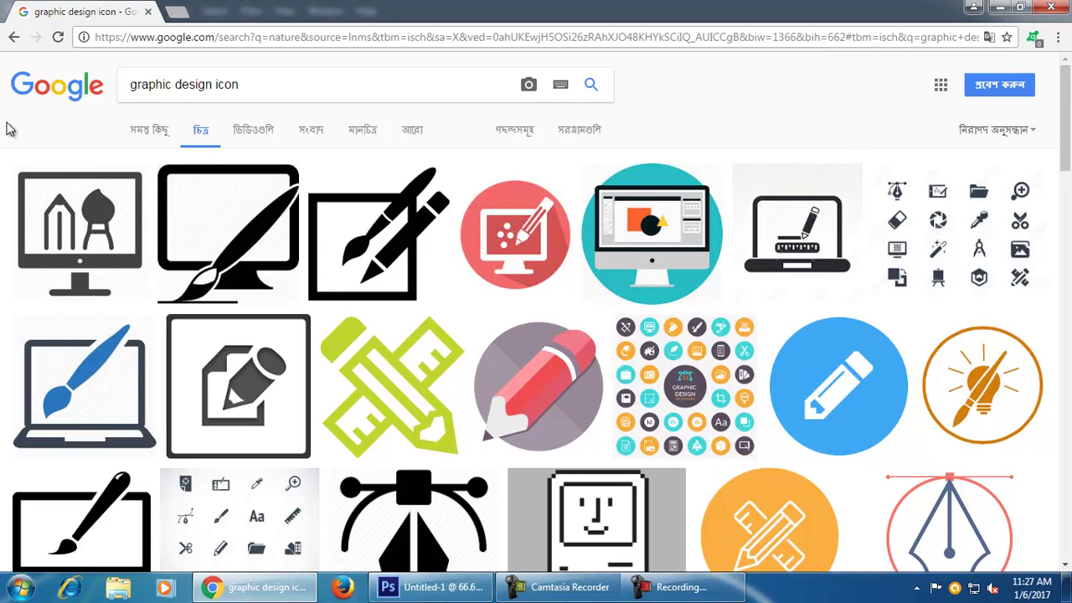
Step: Preview the framed brush-and-pencil icon, and refine the image search to "graphic design icon png"
click(335, 279)
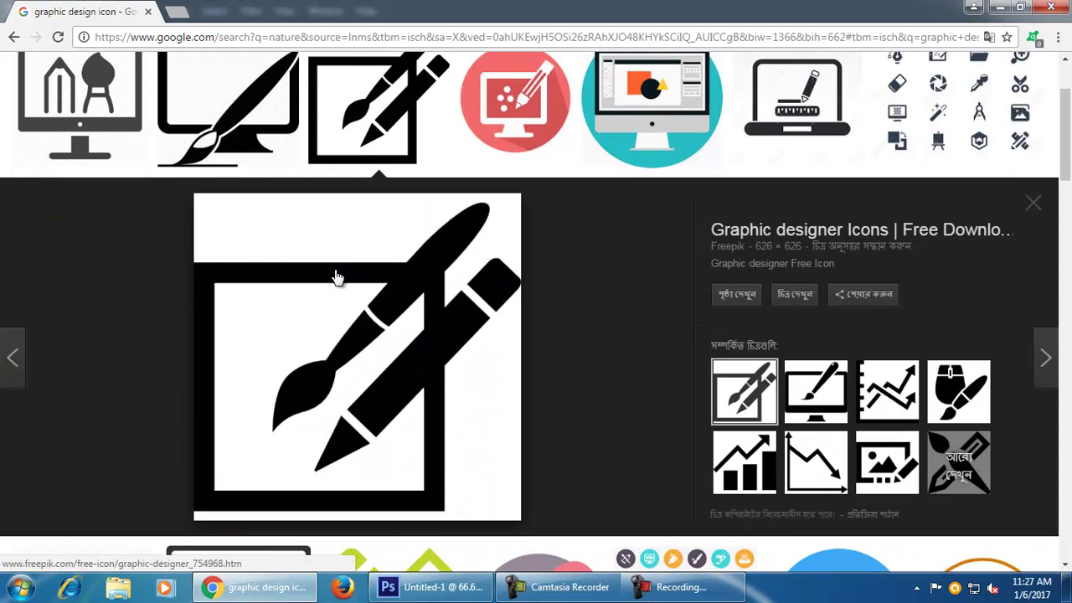
scroll(333, 285, up, 2)
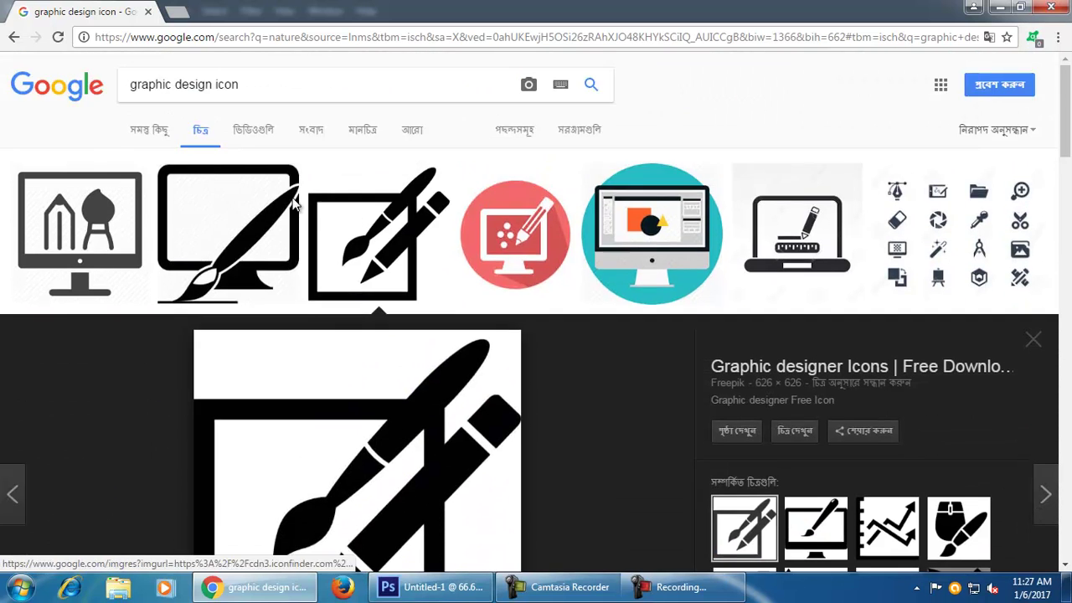
click(276, 83)
text(png)
key(Return)
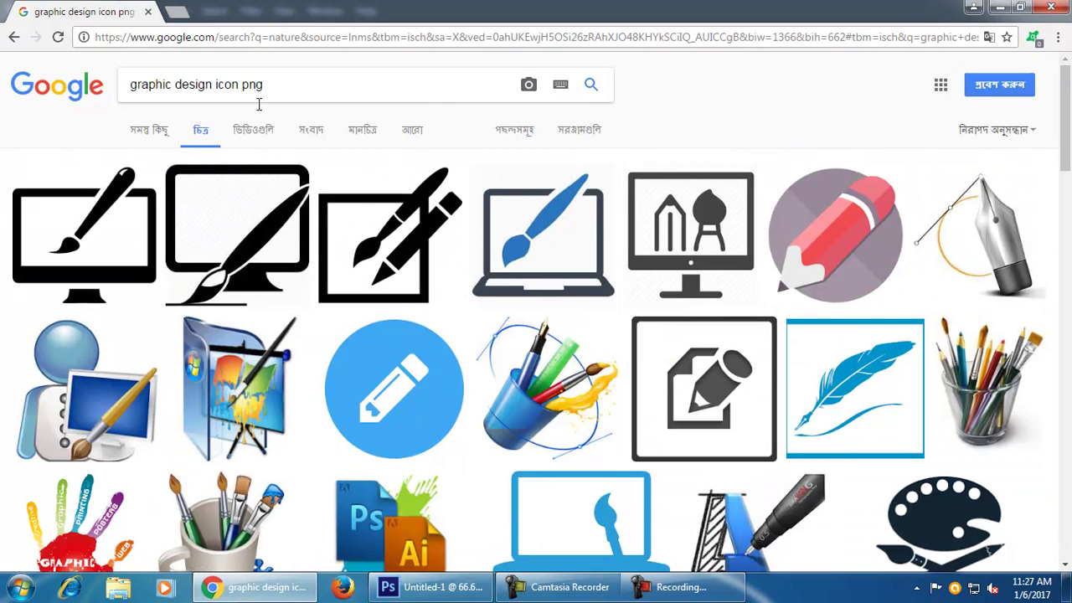
Step: Compare the first icon results and save the framed brush-and-pencil image to the Desktop as graphic-designer_318-31633 in JPEG format
click(231, 276)
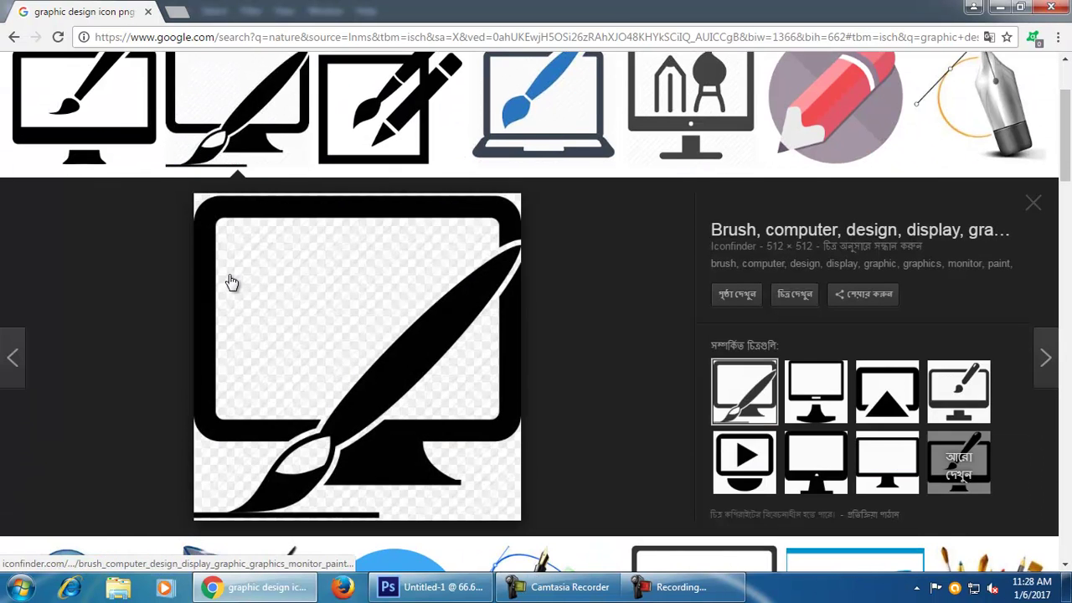
click(387, 117)
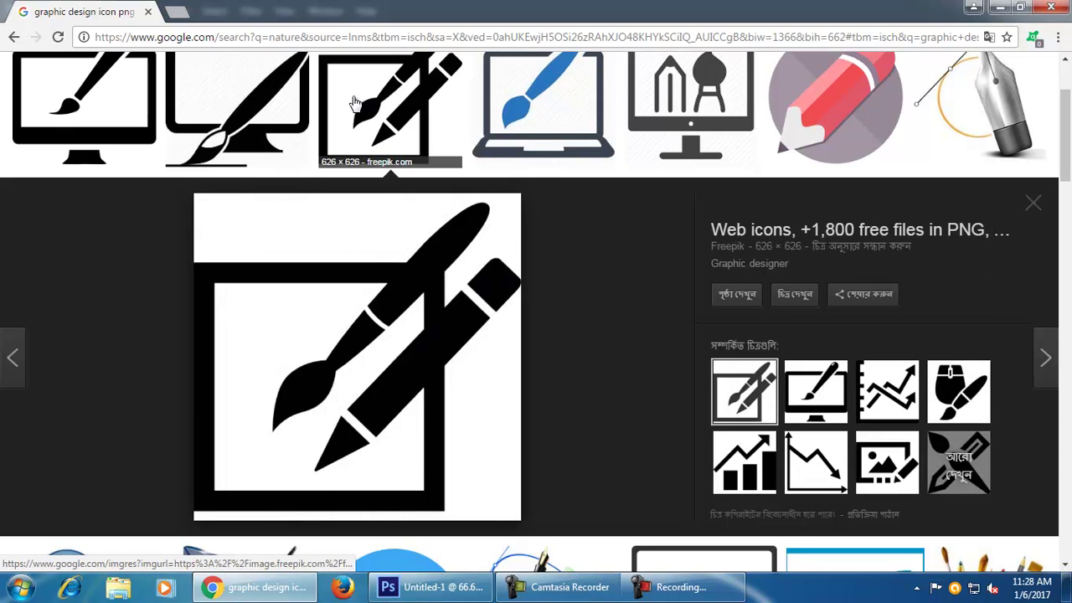
click(521, 136)
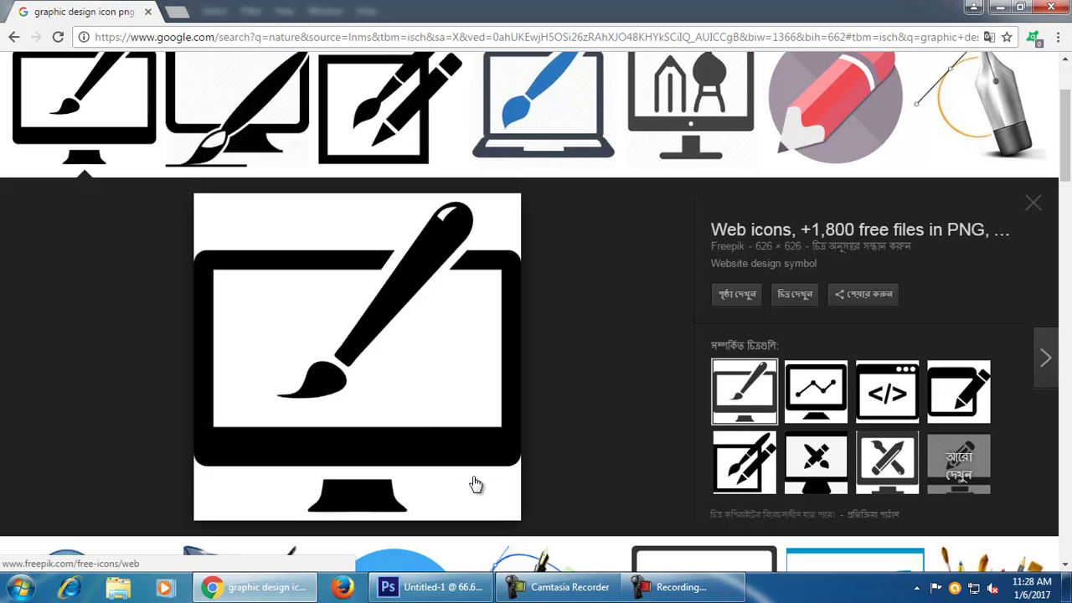
scroll(475, 480, up, 2)
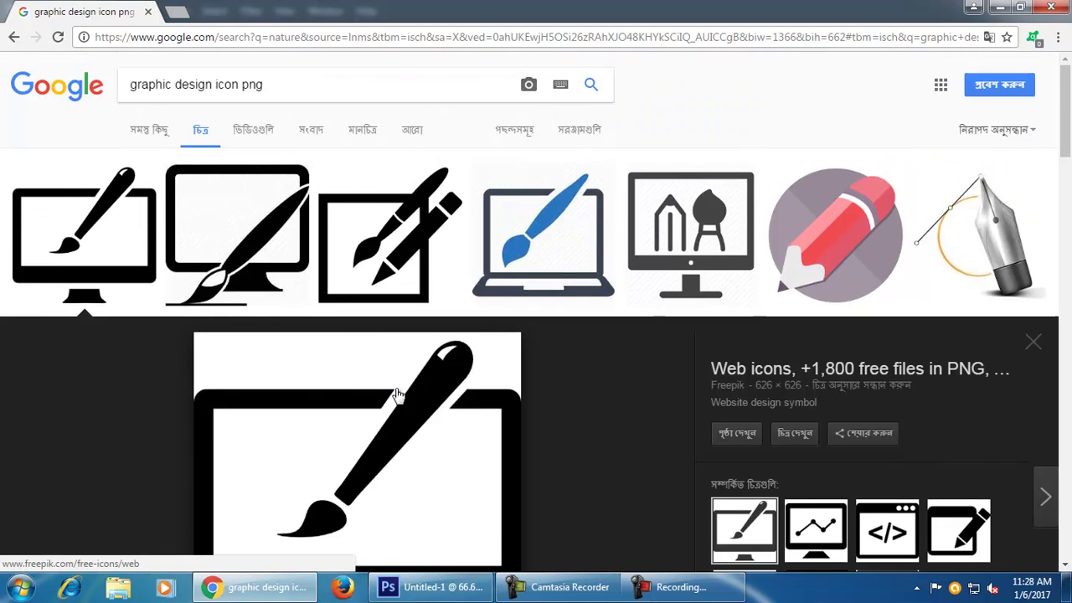
click(369, 257)
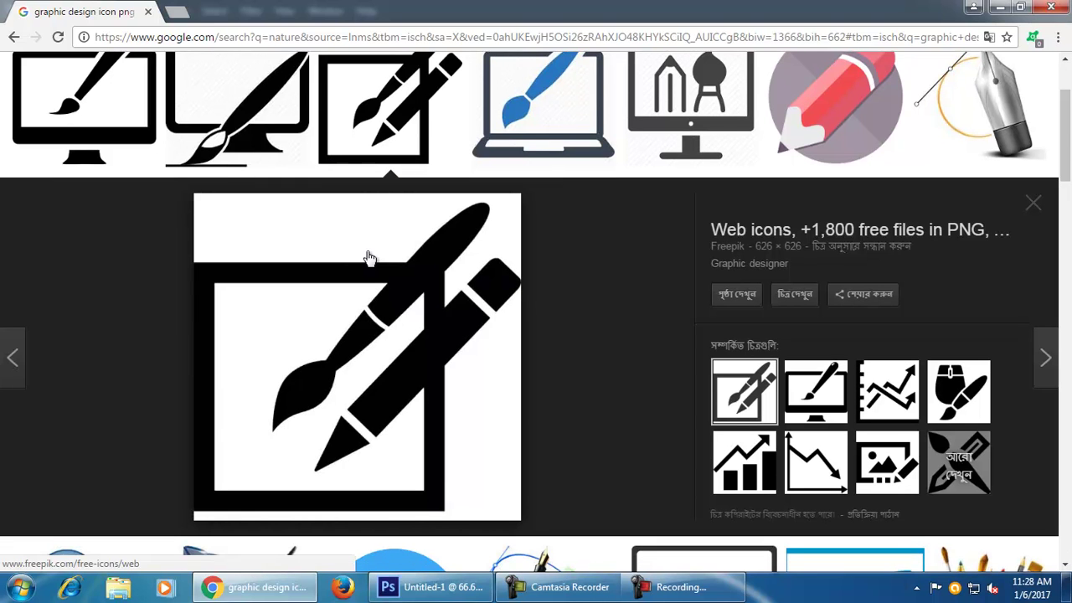
right_click(497, 416)
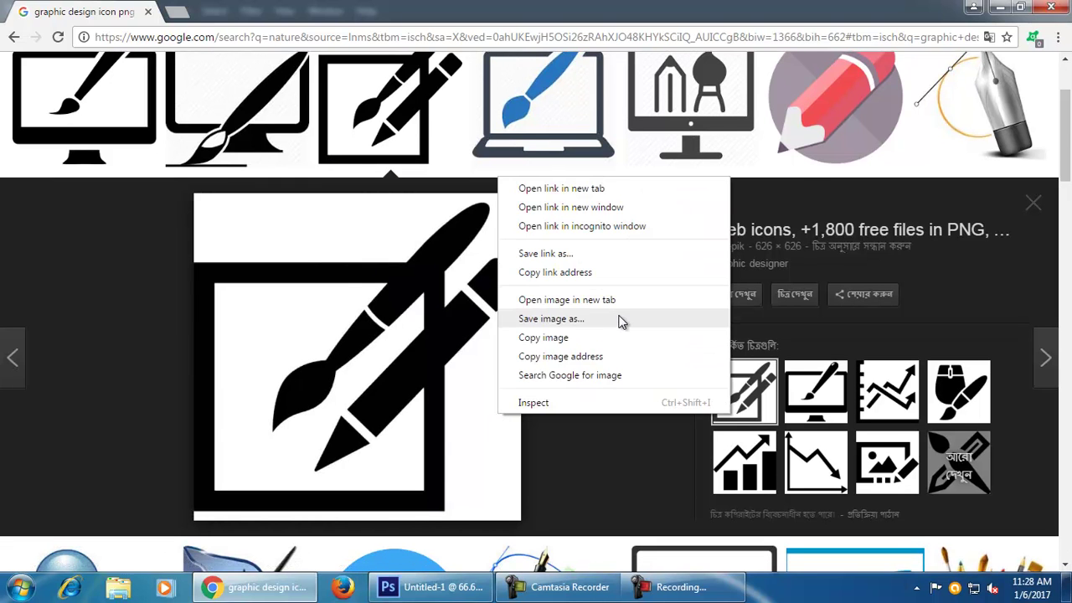
click(620, 321)
click(386, 172)
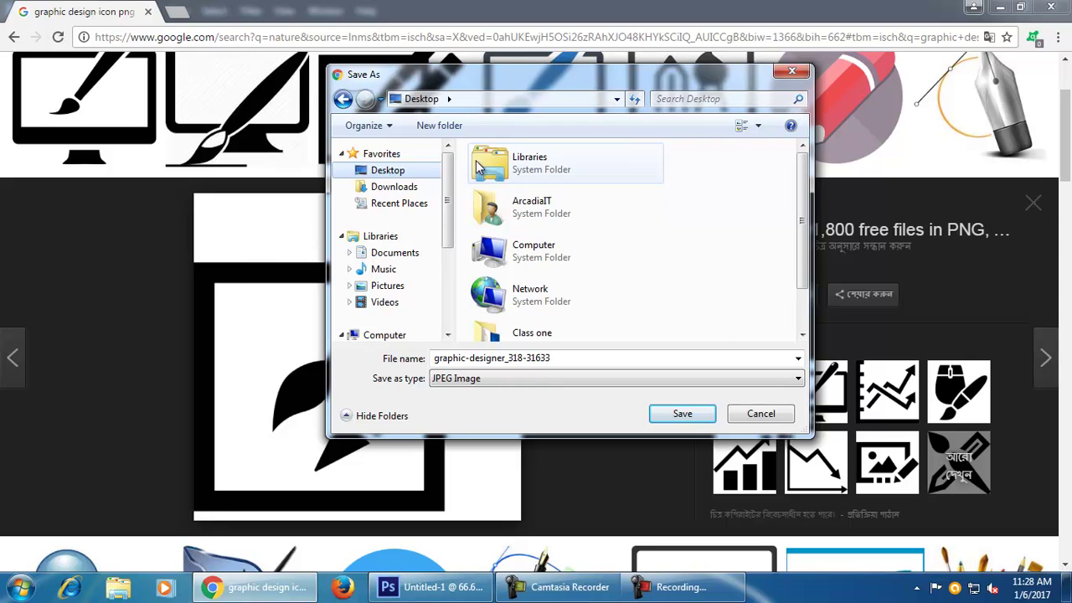
click(709, 414)
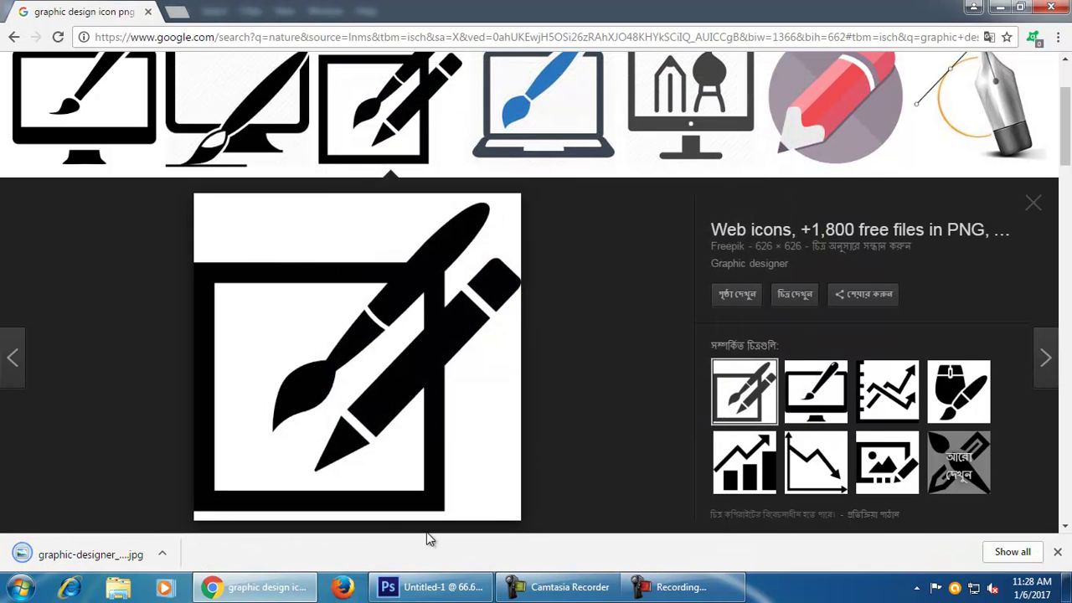
Step: Switch to Photoshop and open the saved image graphic-designer_318-31633.jpg
click(431, 586)
click(44, 10)
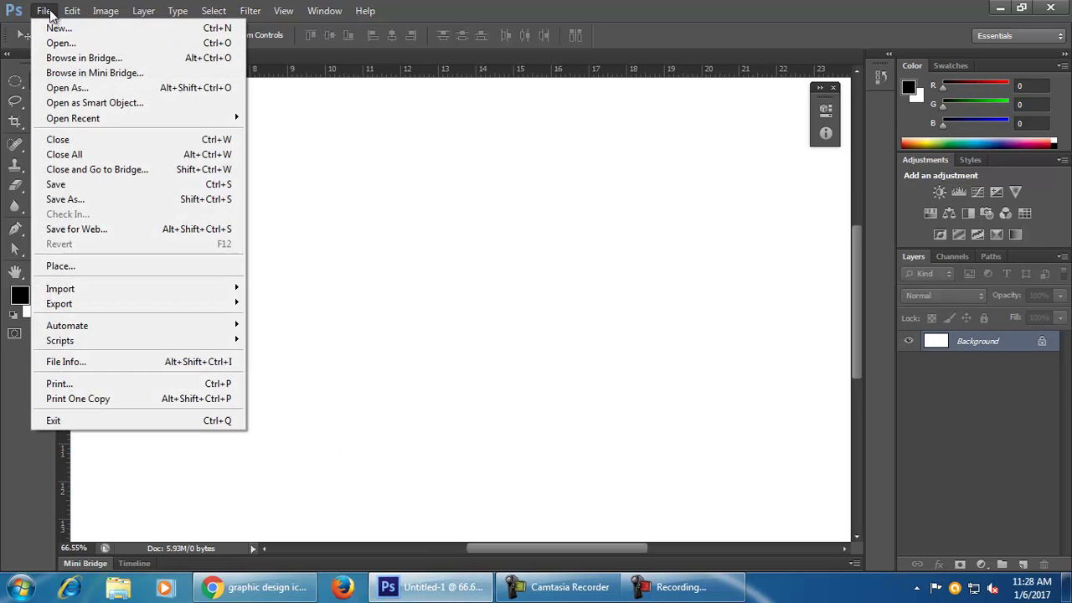
click(50, 11)
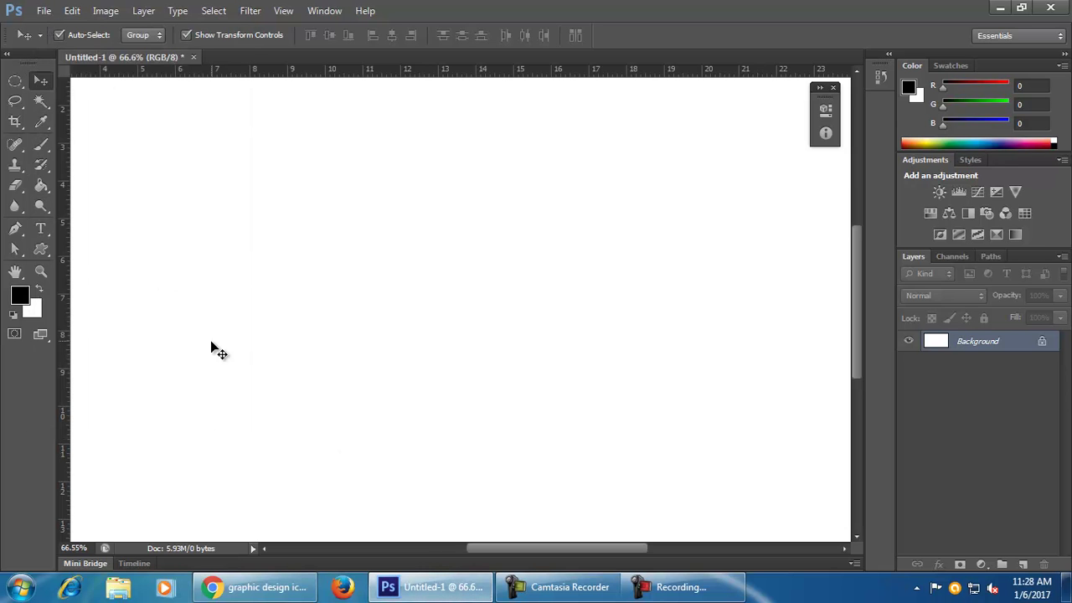
click(48, 12)
click(60, 42)
double_click(636, 264)
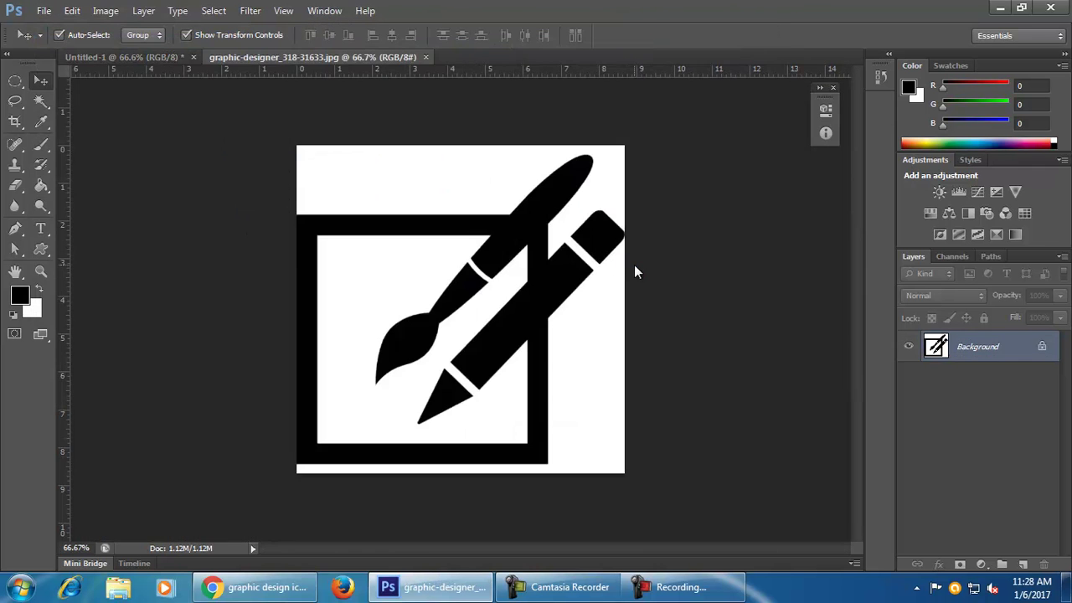
click(106, 11)
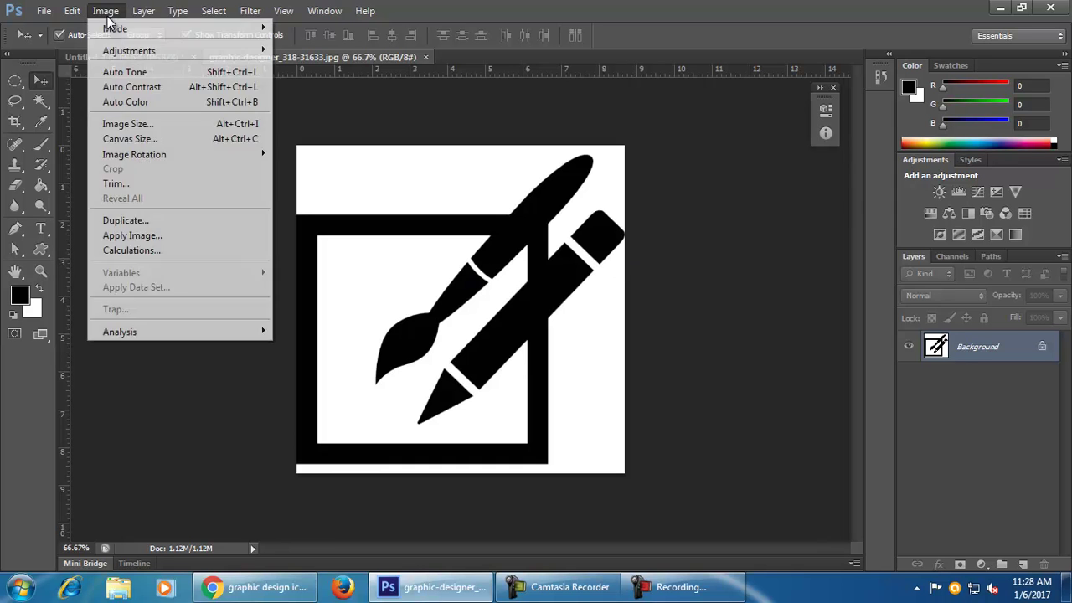
mouse_move(85, 10)
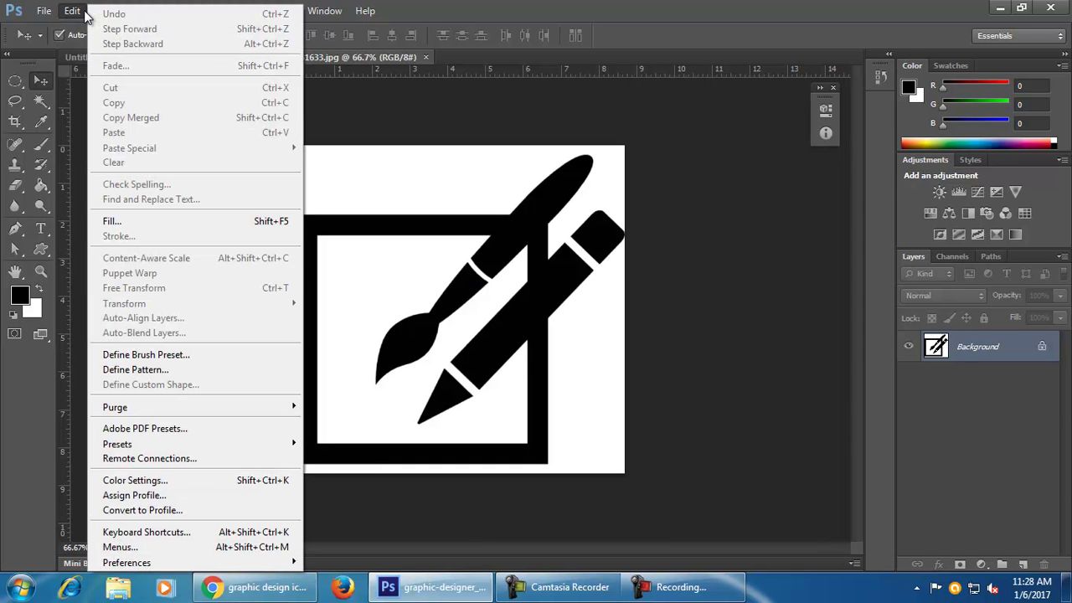
click(629, 330)
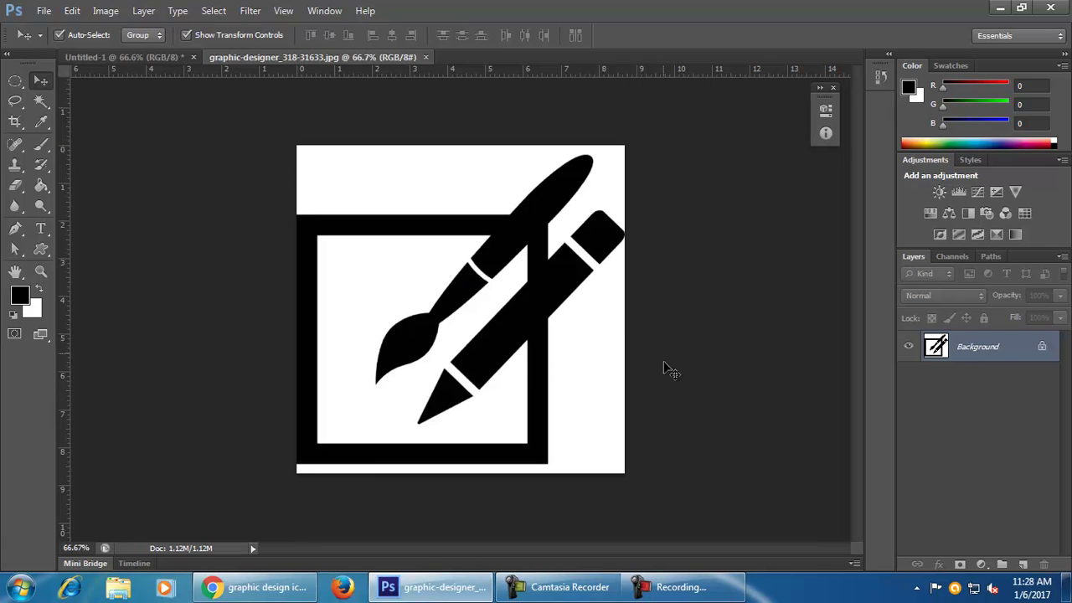
Step: Unlock the icon's Background layer and examine the pencil's edge at pixel level
drag(1041, 333, 1052, 563)
drag(1045, 567, 1045, 567)
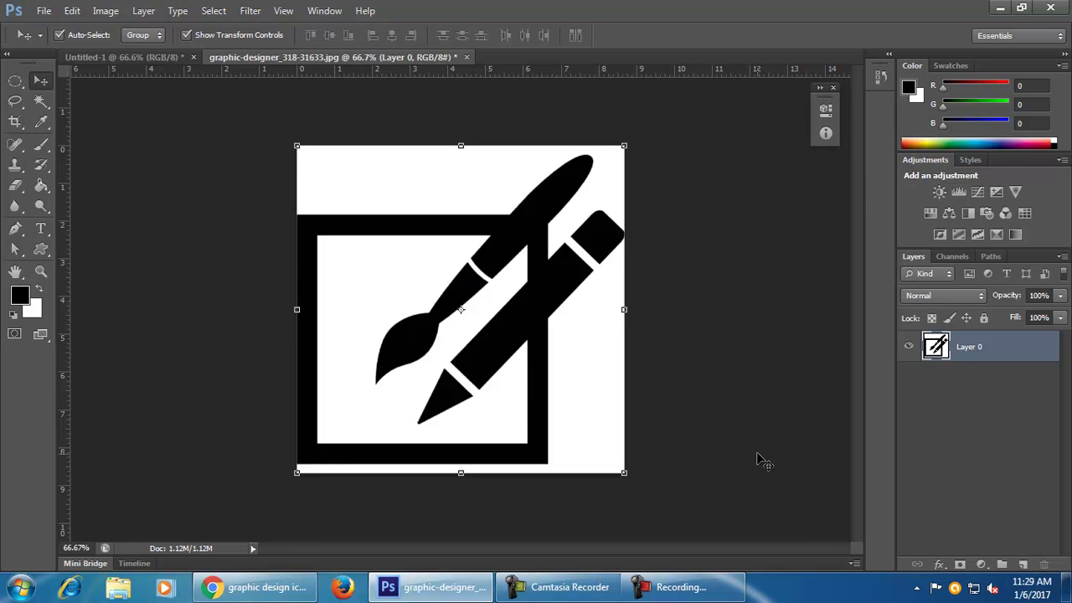
drag(561, 344, 584, 416)
scroll(517, 374, up, 8)
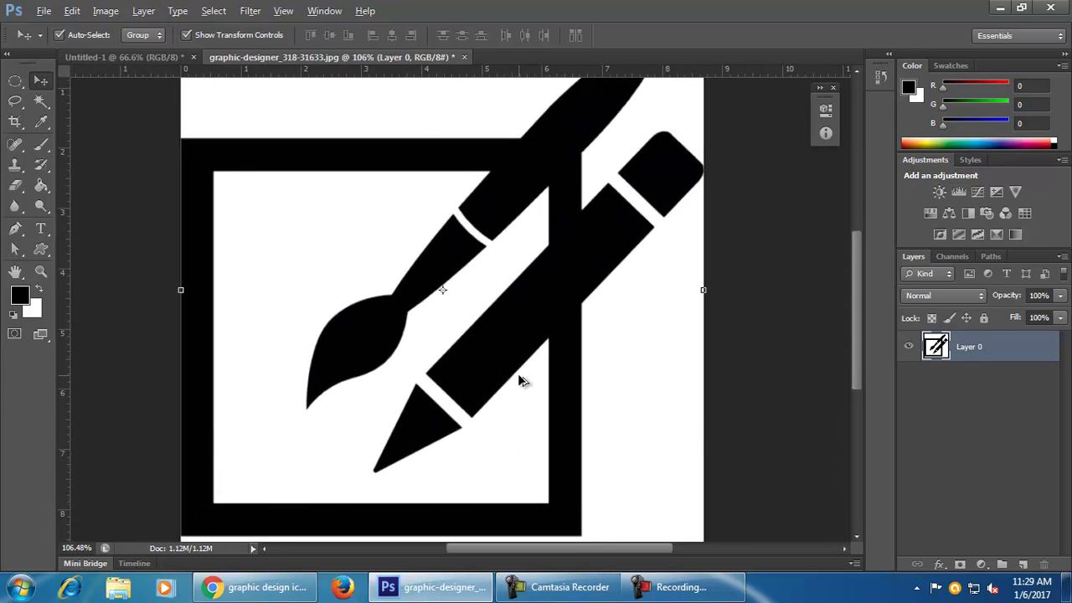
scroll(520, 383, up, 6)
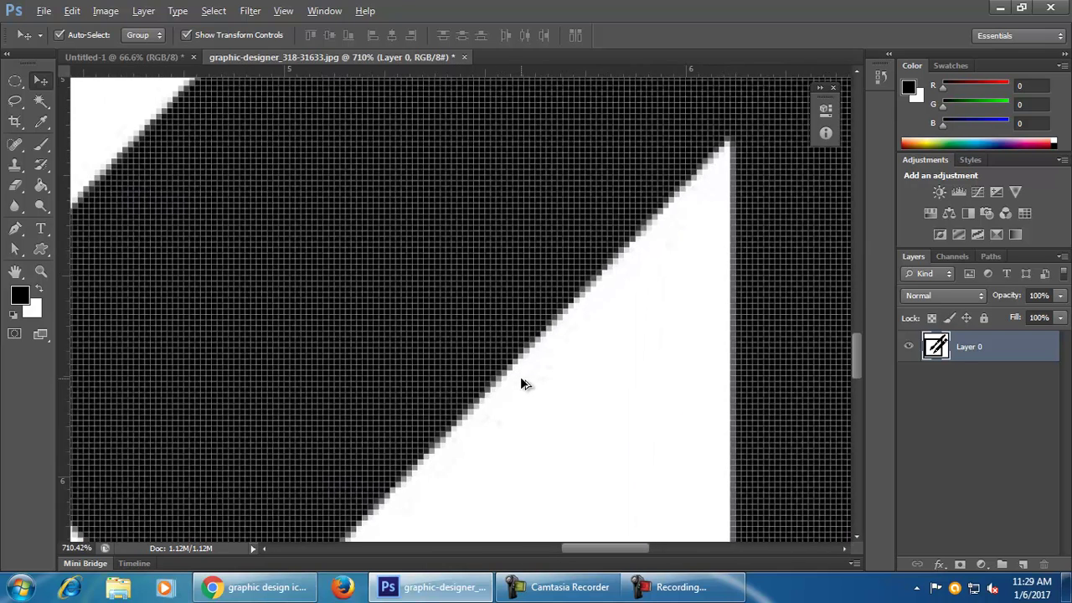
Step: Scale the icon layer uniformly to 97.92% around its center and apply the transform
scroll(520, 383, down, 3)
scroll(511, 378, down, 10)
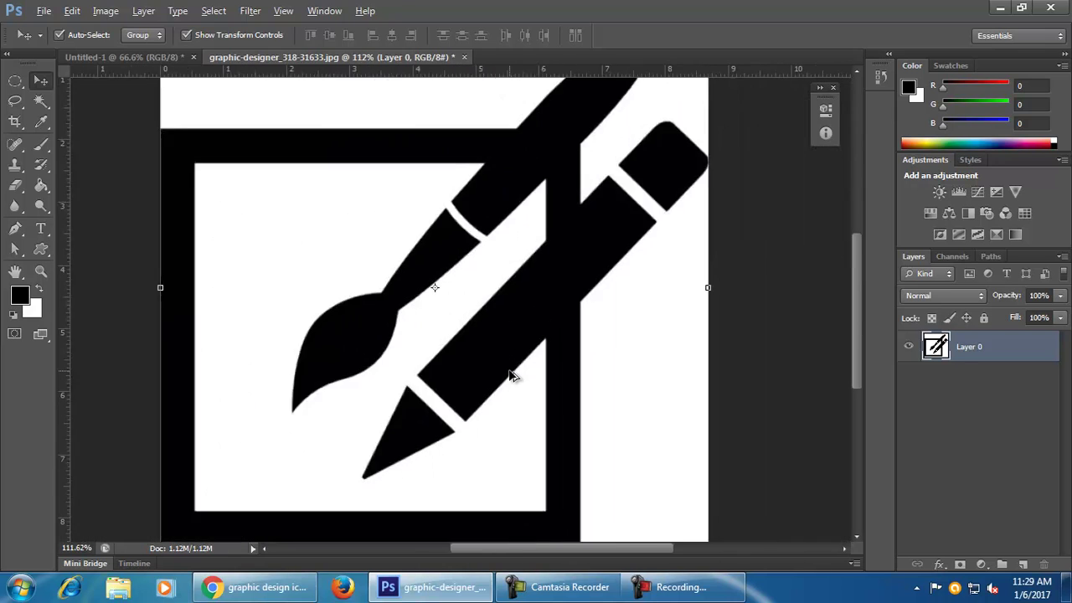
mouse_move(651, 503)
mouse_down()
mouse_move(699, 548)
mouse_move(655, 492)
mouse_up()
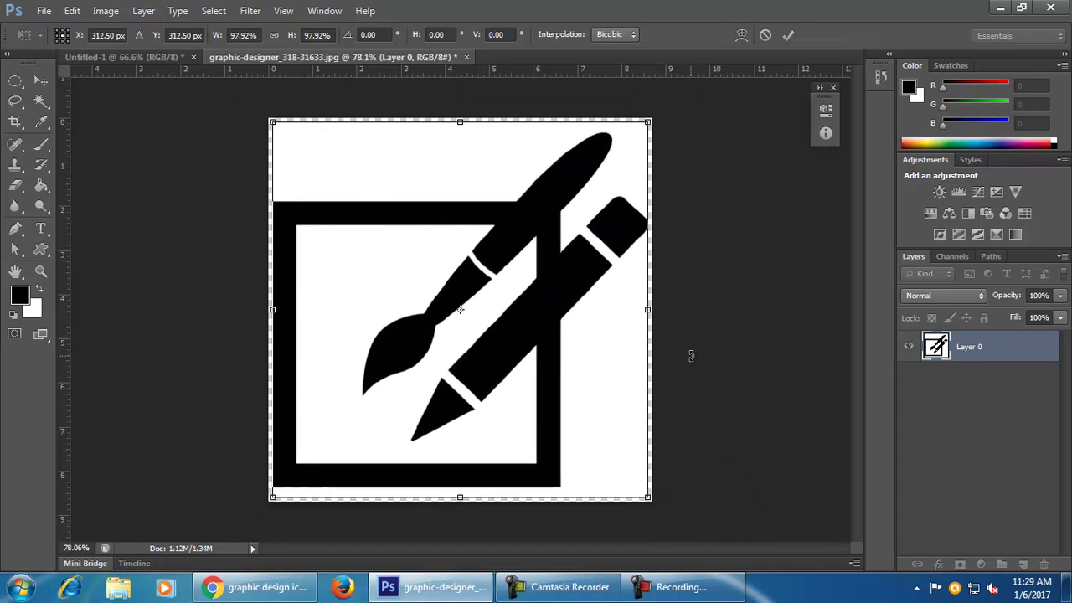
click(787, 34)
Step: Check whether the icon layer can be defined as a custom shape, with the layer selected and deselected
click(115, 15)
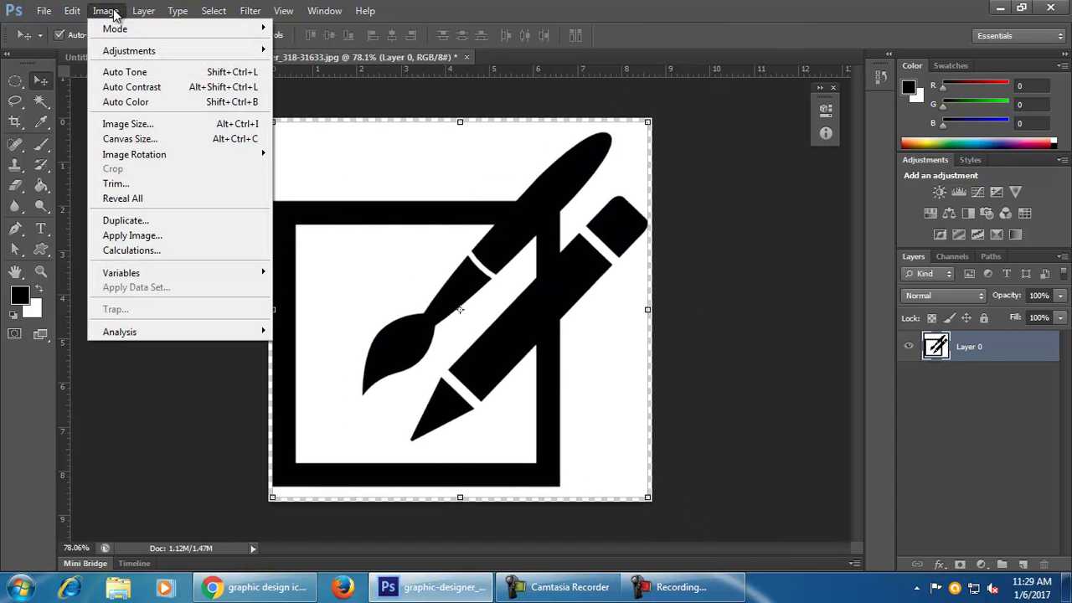
mouse_move(72, 11)
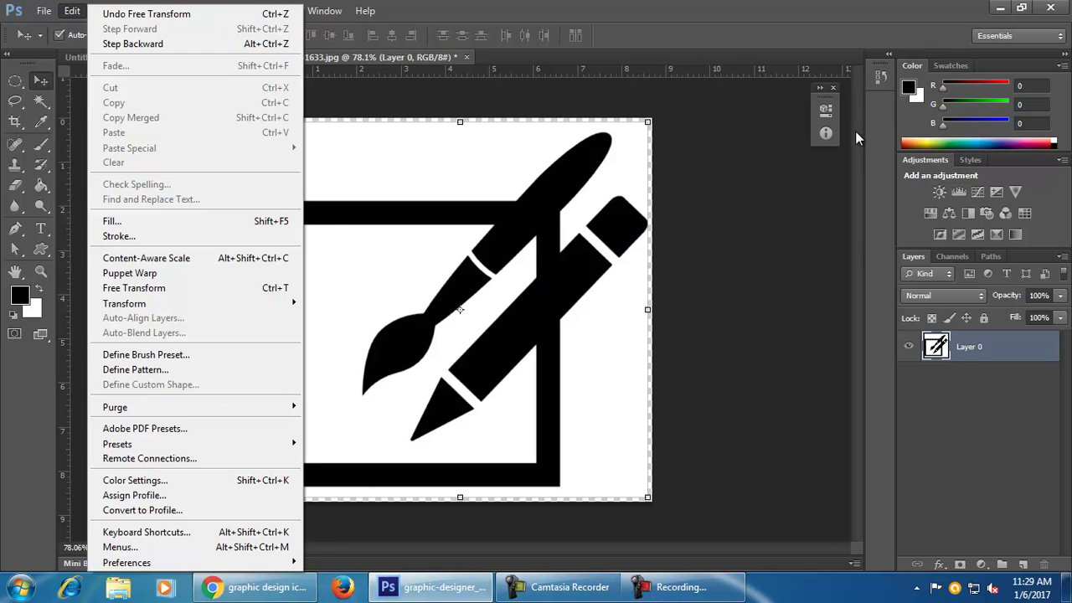
click(742, 205)
click(963, 395)
click(72, 10)
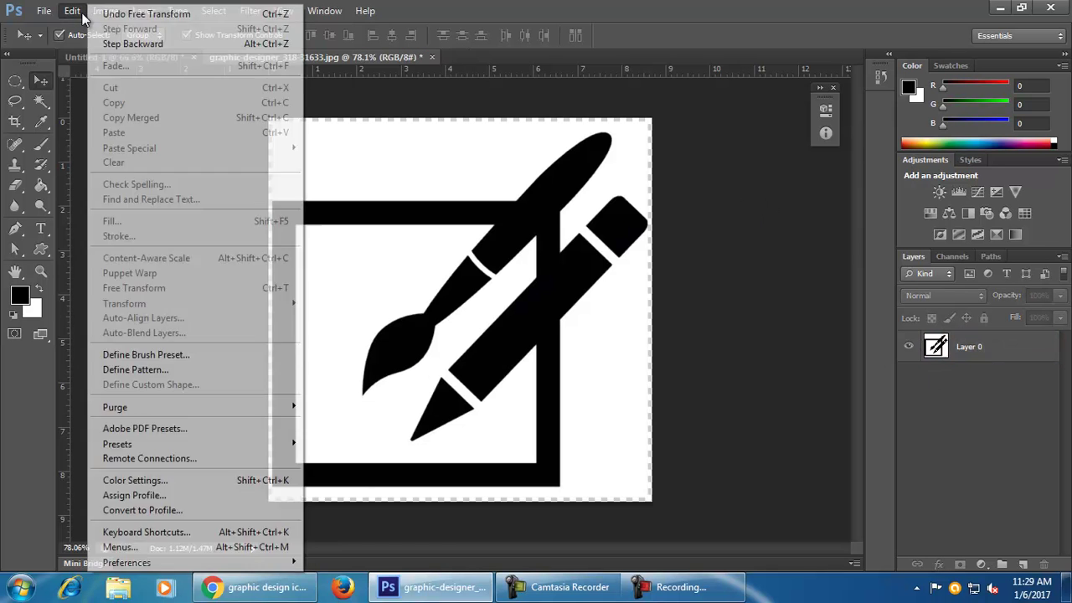
click(506, 356)
click(72, 10)
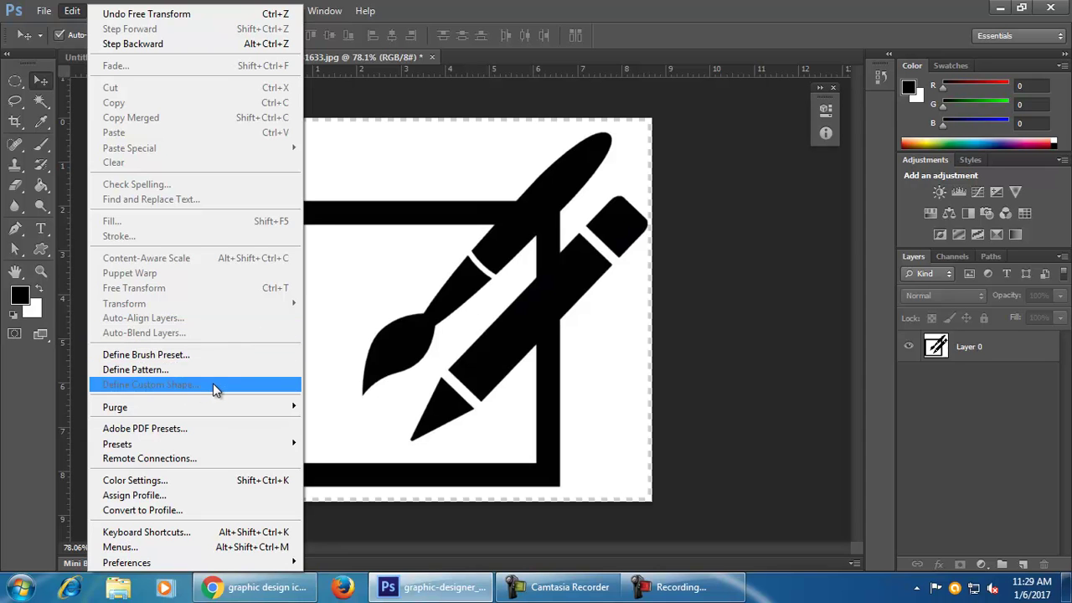
click(911, 420)
Step: Load Layer 0's outline as a selection and check again whether Define Custom Shape is available
ctrl+click(935, 347)
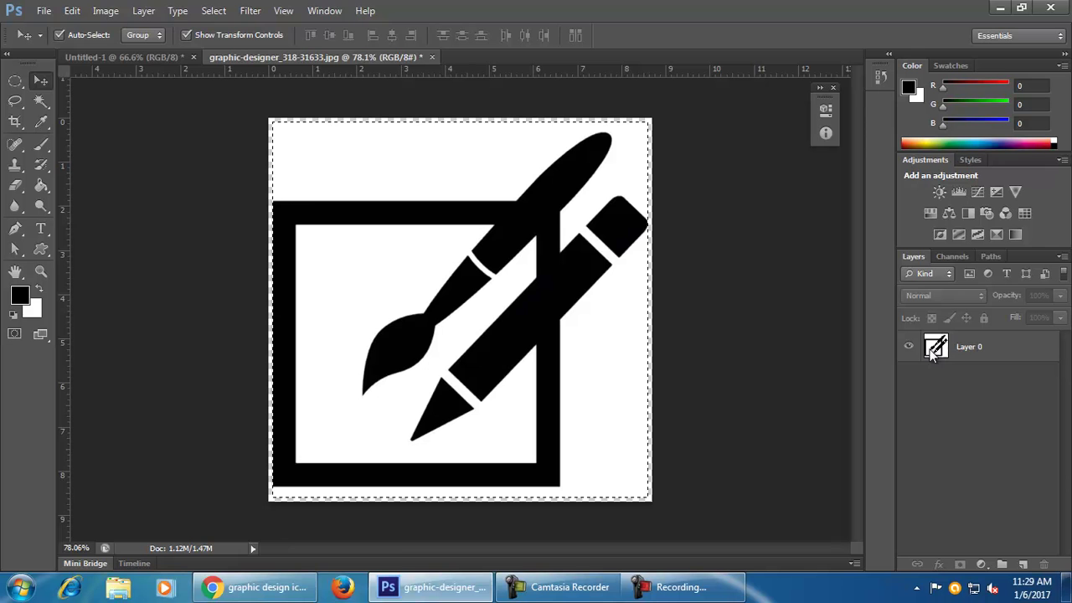
click(95, 14)
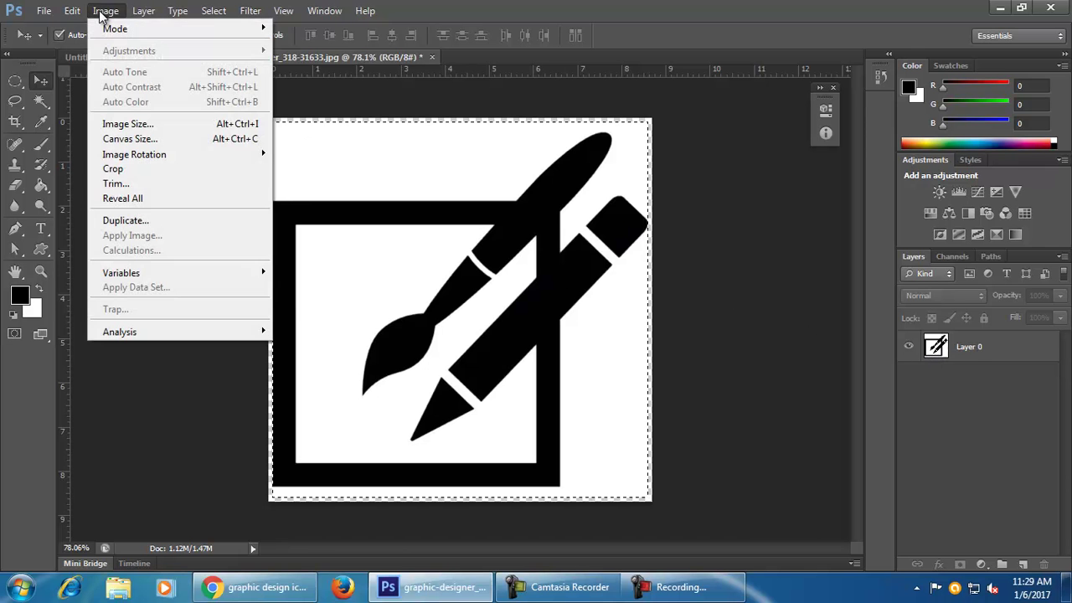
mouse_move(76, 12)
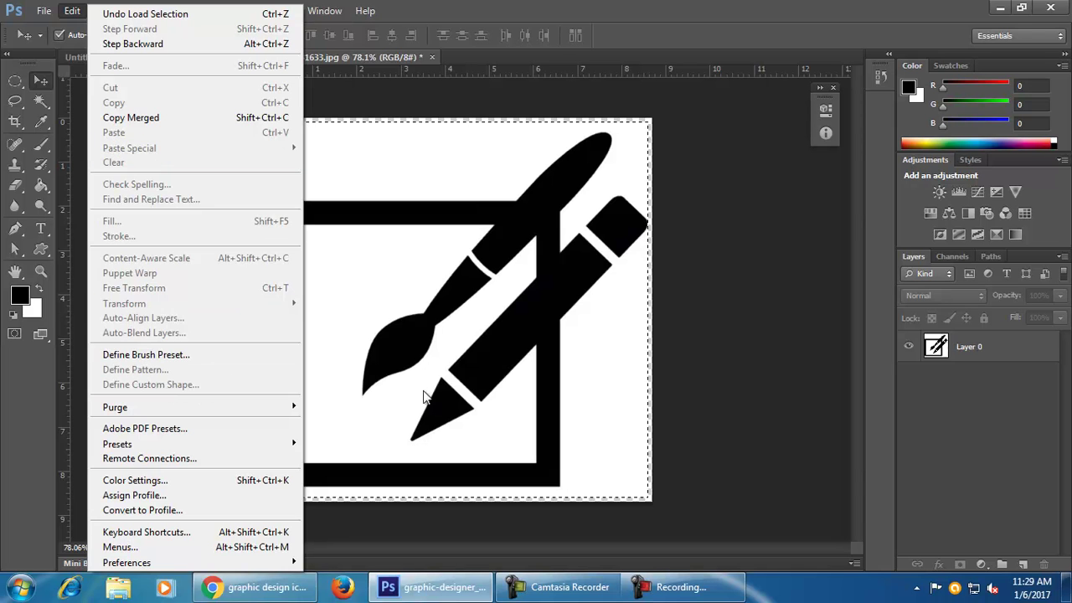
click(736, 414)
Step: Shift the icon layer slightly right and down on its canvas, and close graphic-designer_318-31633.jpg without saving the changes
click(545, 363)
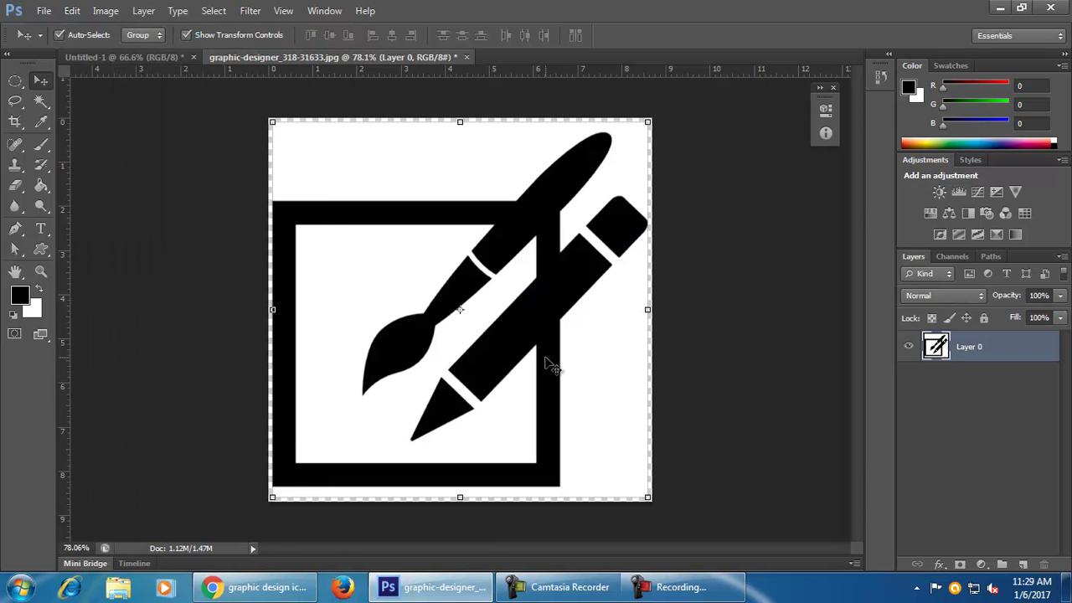
drag(526, 412, 545, 416)
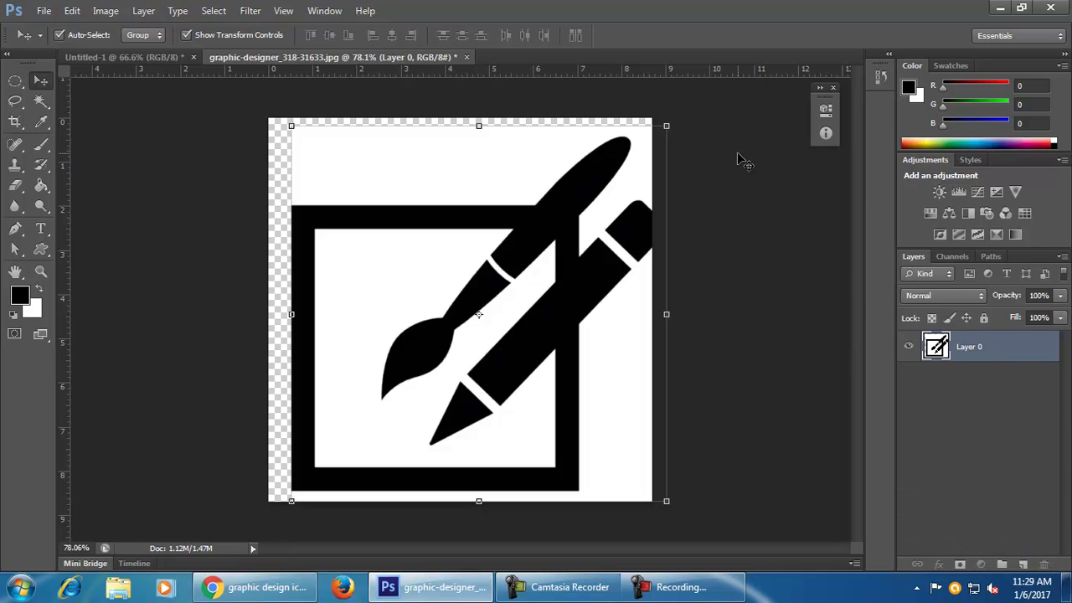
click(701, 359)
click(553, 354)
mouse_move(535, 371)
mouse_down()
mouse_move(482, 331)
mouse_move(494, 364)
mouse_move(553, 369)
mouse_move(551, 385)
mouse_up()
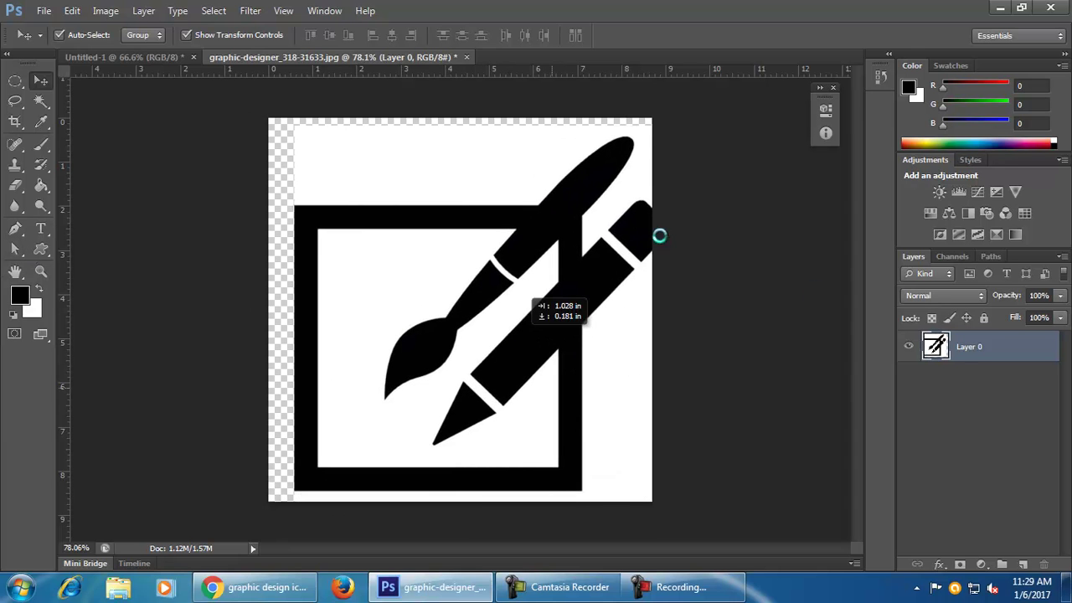
click(467, 57)
click(536, 234)
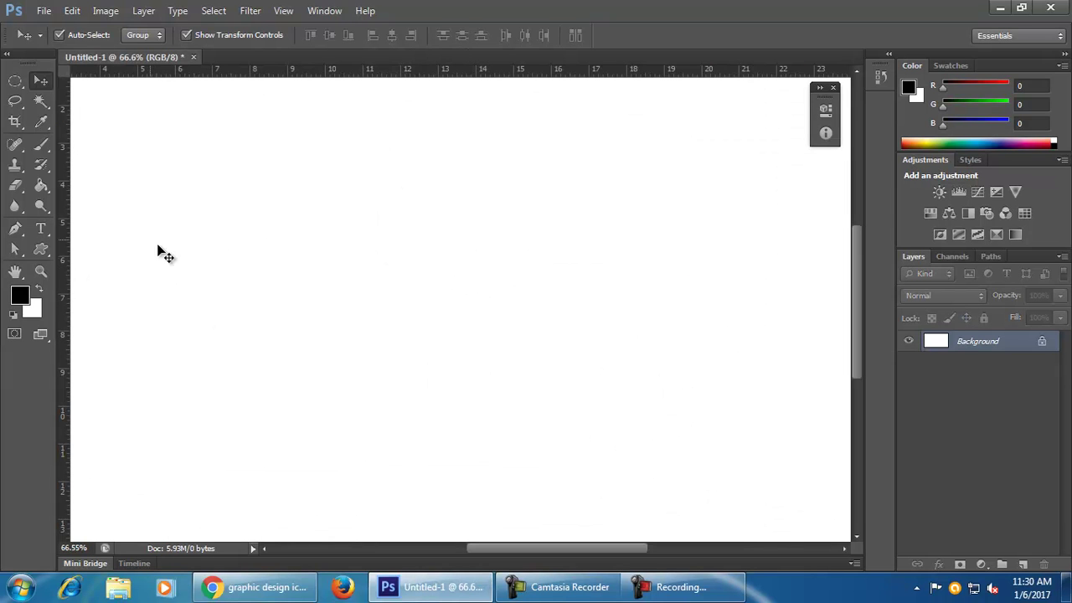
Step: Review the available shape and pen tools, and select the Pen tool with the whole blank canvas in view
drag(43, 249, 82, 248)
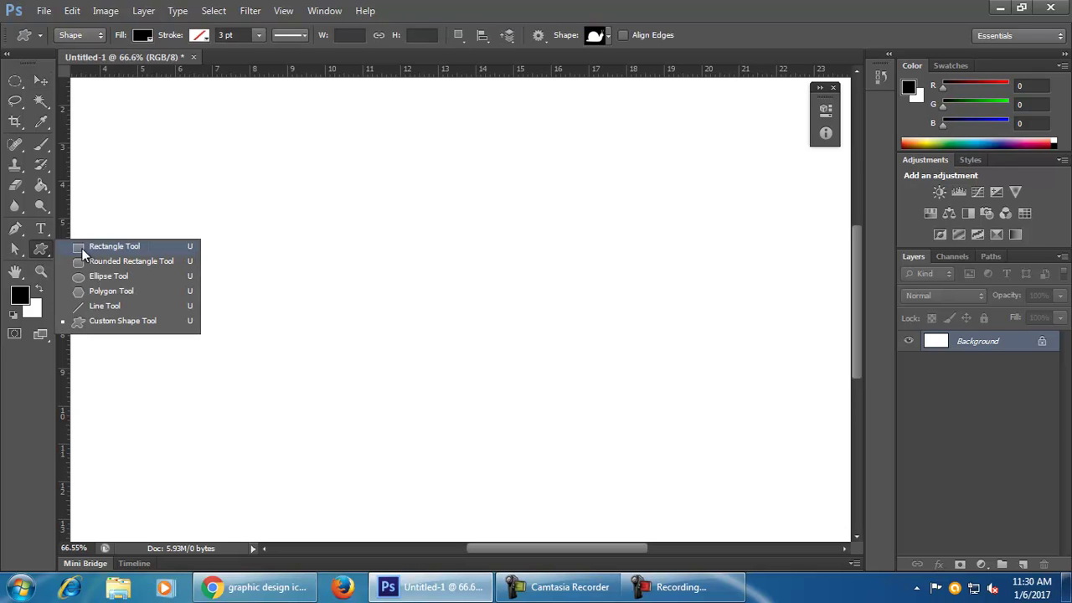
click(36, 252)
drag(14, 229, 18, 236)
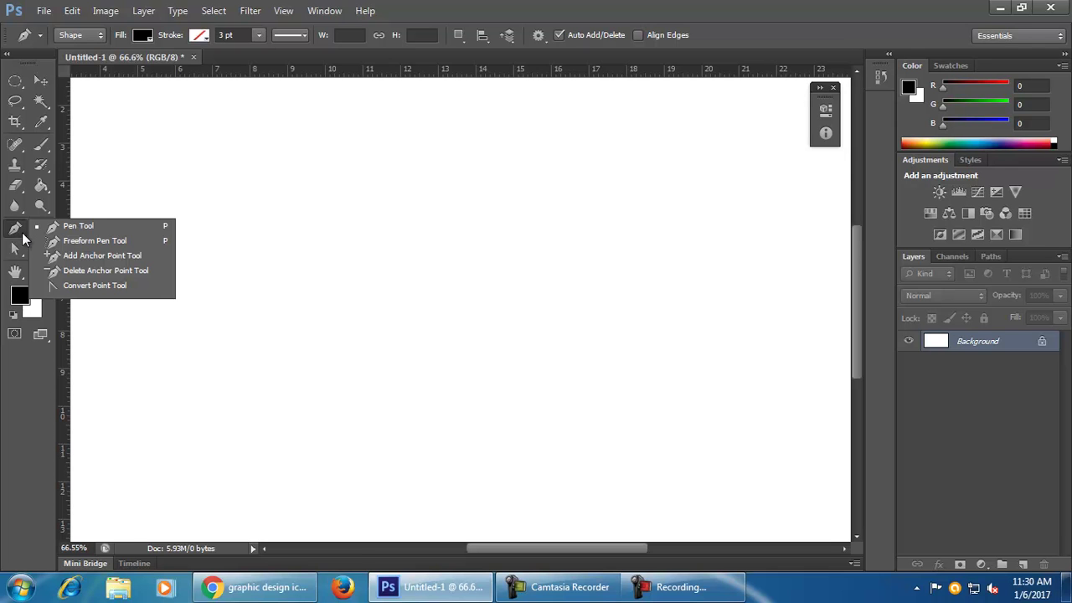
scroll(407, 373, down, 3)
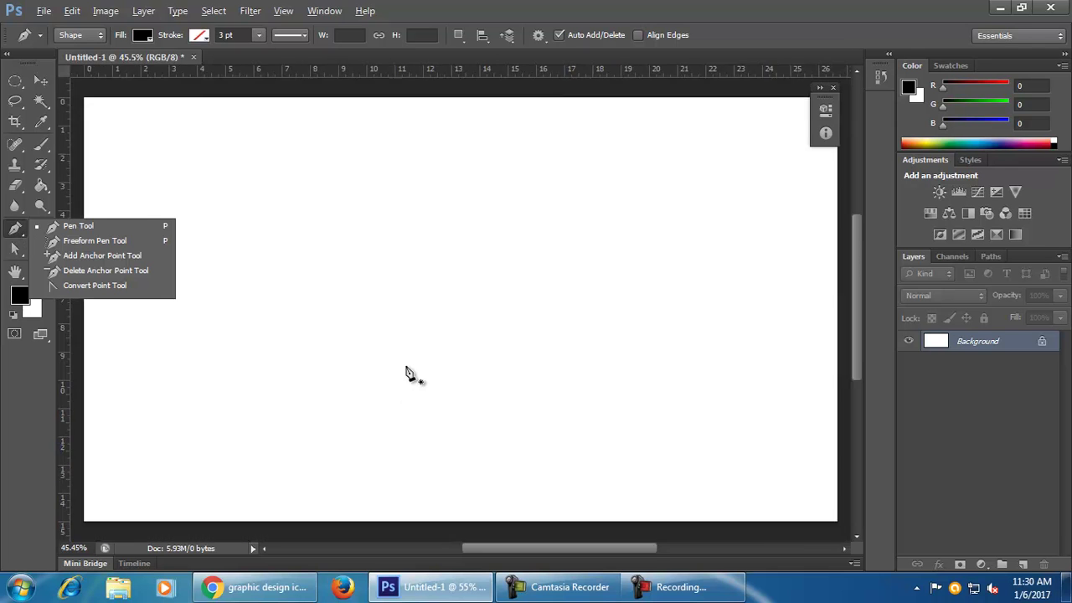
click(12, 233)
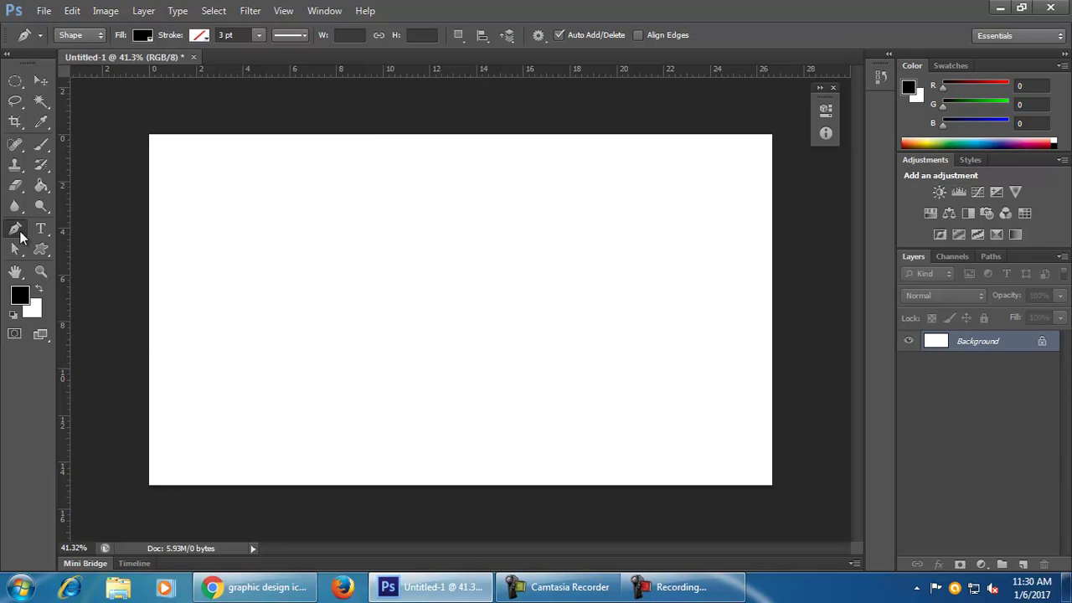
right_click(18, 233)
click(70, 232)
Step: Set the Pen tool's fill to none and its stroke to a near-black solid color
click(144, 35)
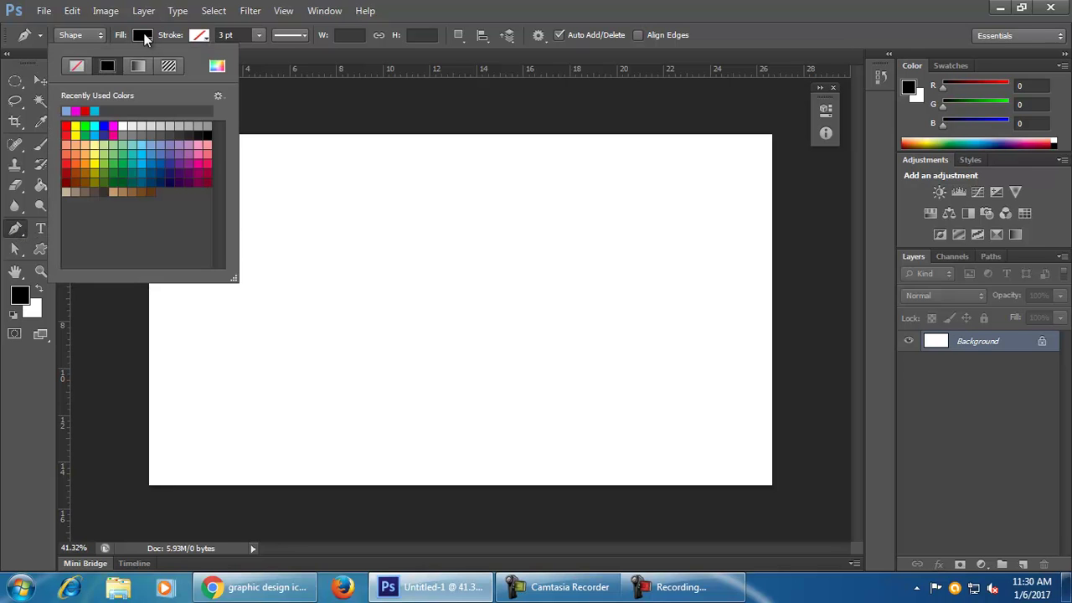
click(73, 67)
click(202, 39)
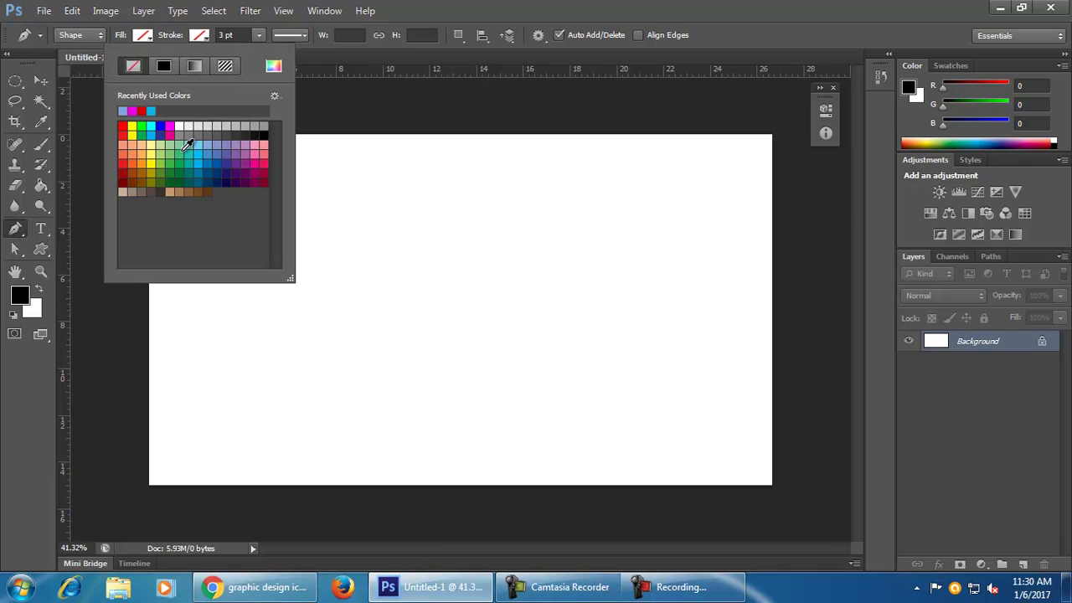
click(251, 127)
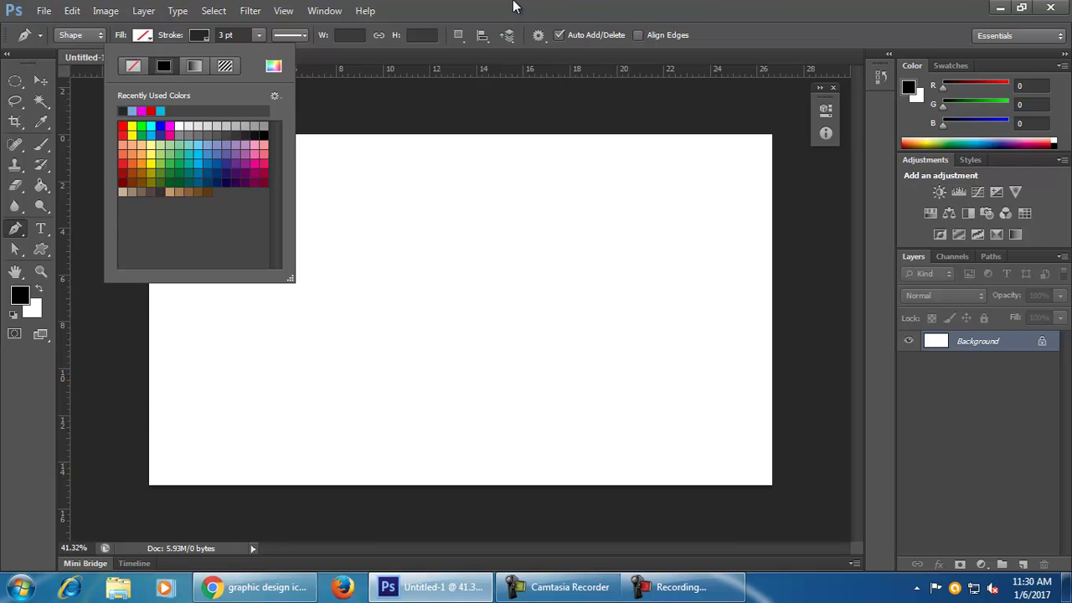
key(Return)
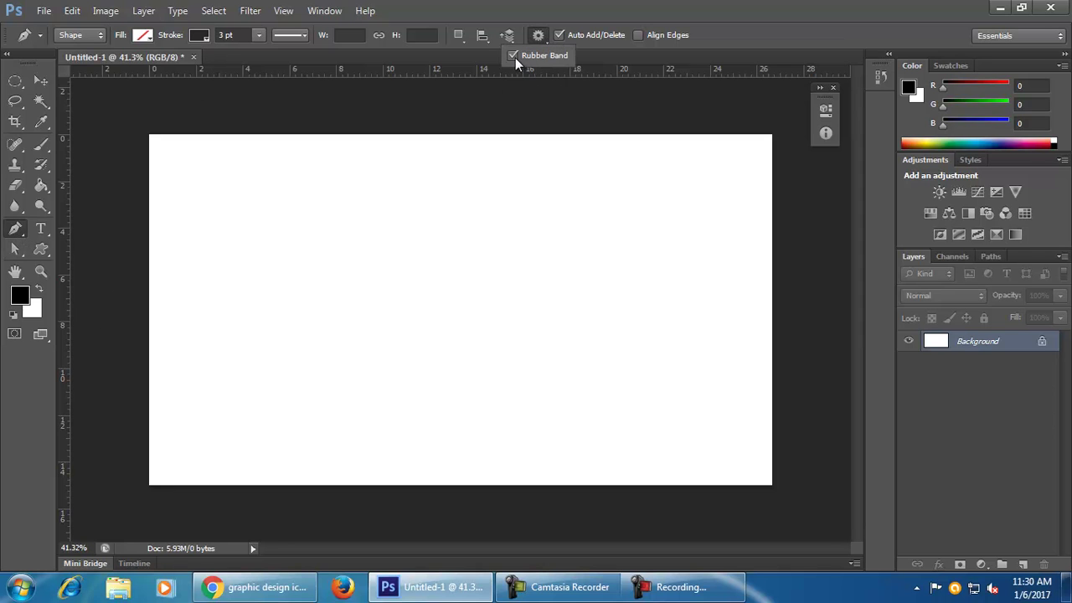
Step: Compare the Pen tool's Rubber Band option off and on while placing a two-point trial line, and delete the trial shape
click(512, 57)
click(210, 438)
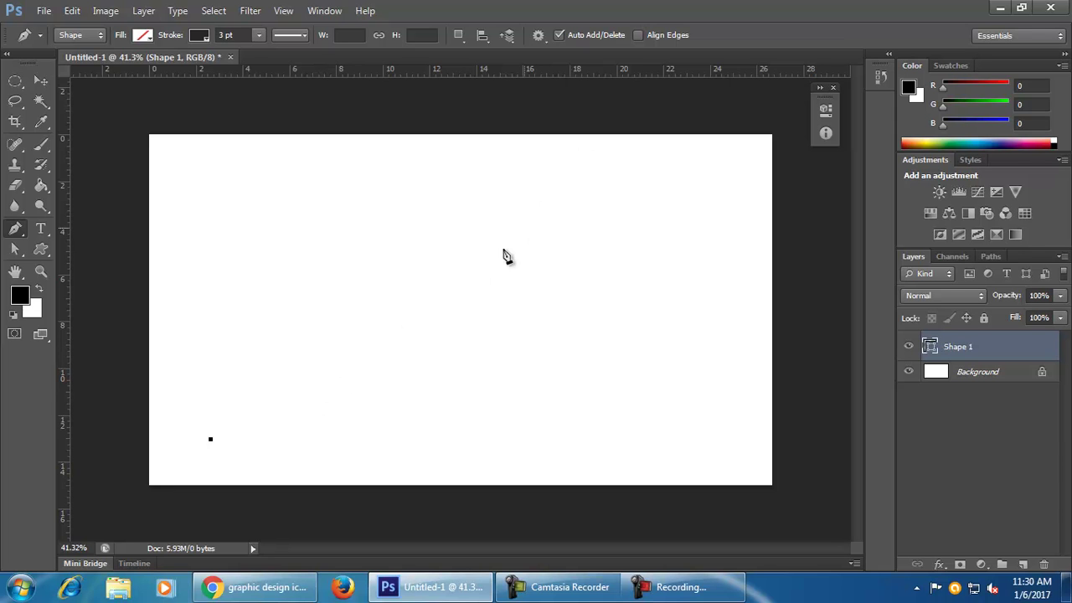
click(514, 56)
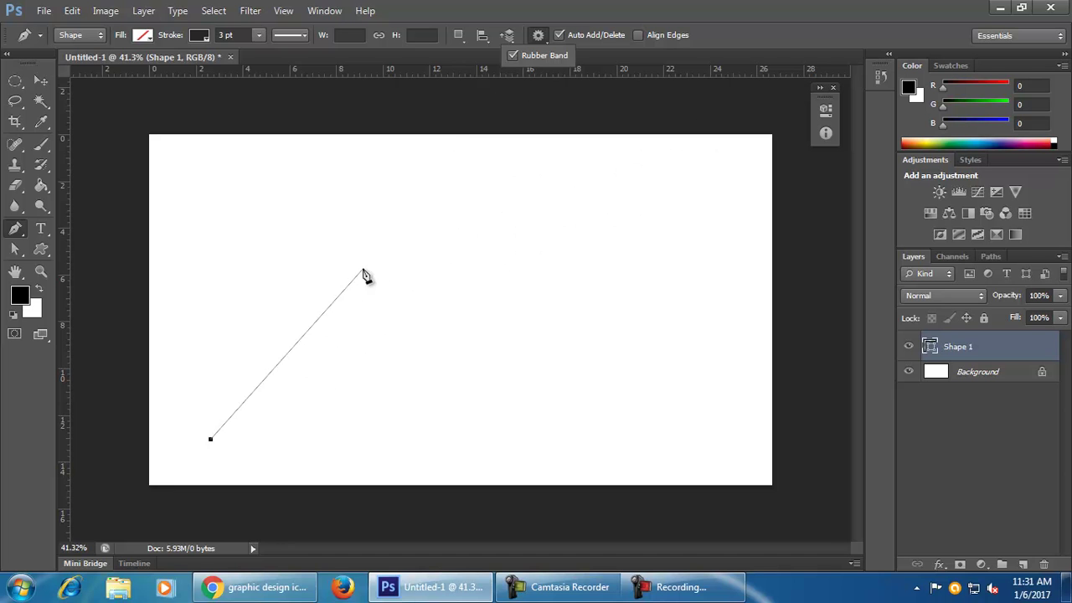
click(369, 327)
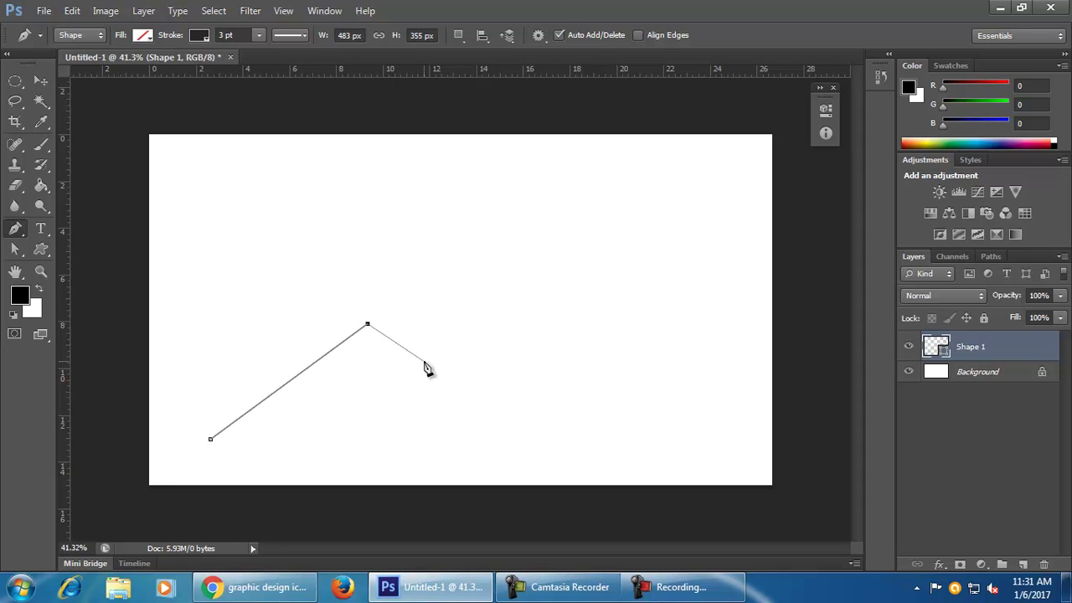
key(Delete)
key(Delete)
Step: In Shape mode, draw a closed five-point outline about 1920 × 1085 px, from the canvas's lower-left corner through its middle, upper edge and right-hand corners
click(83, 35)
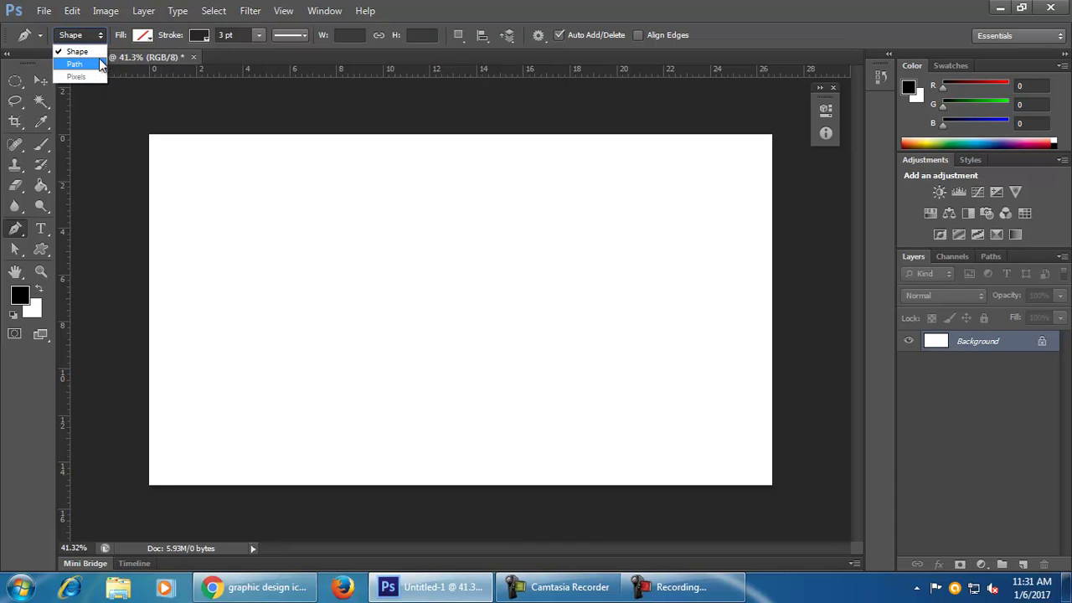
click(96, 53)
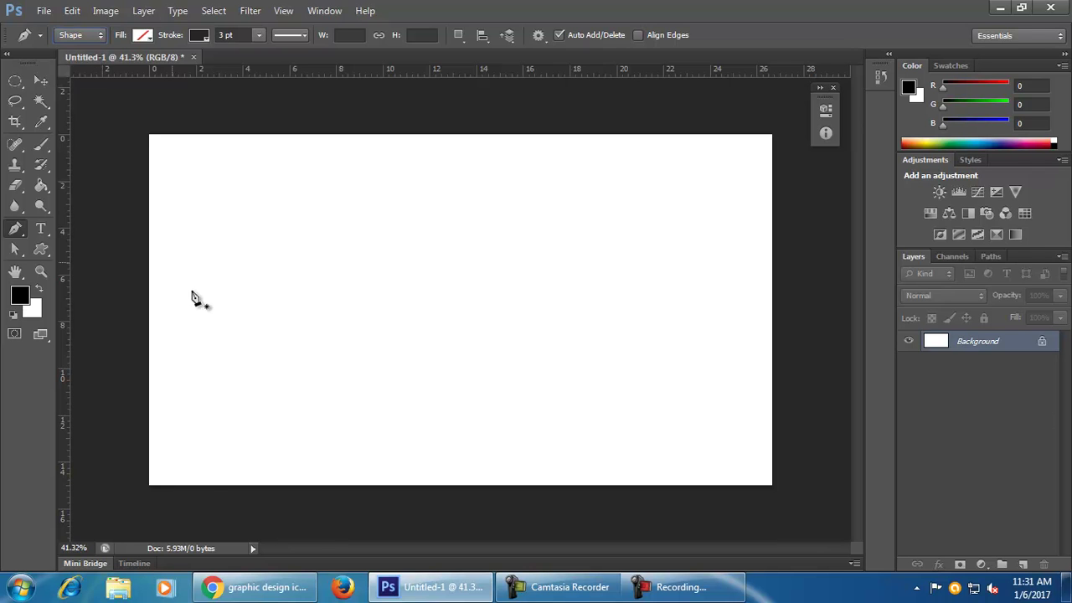
click(151, 489)
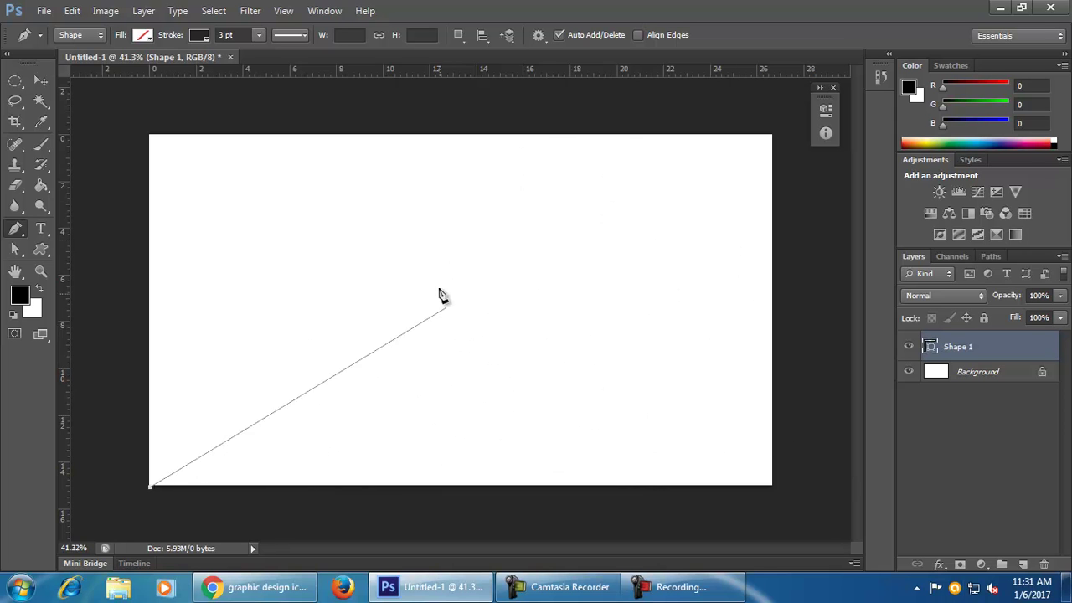
click(546, 282)
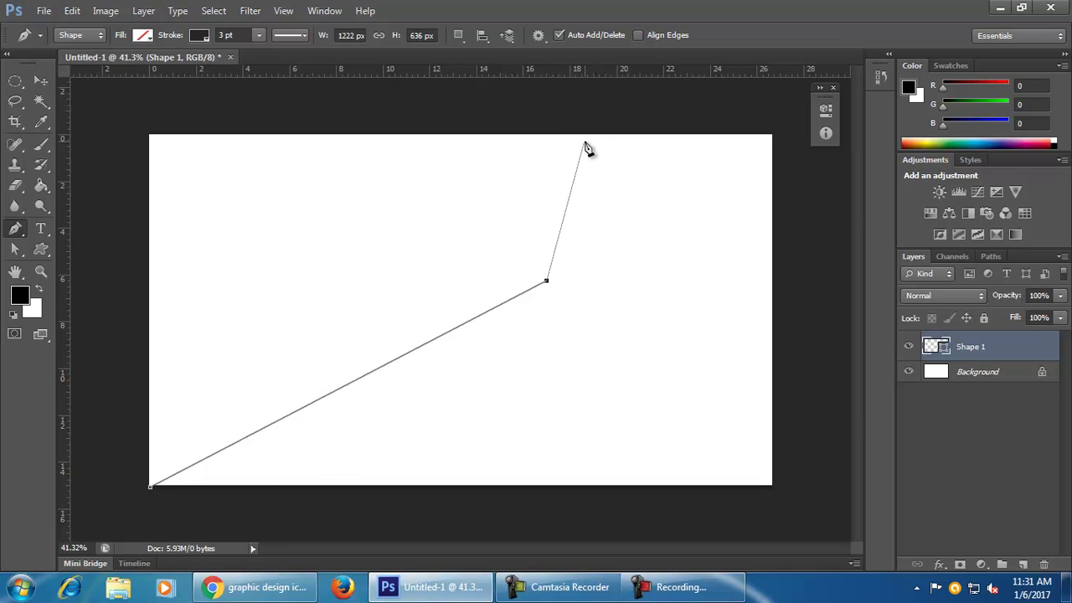
click(638, 136)
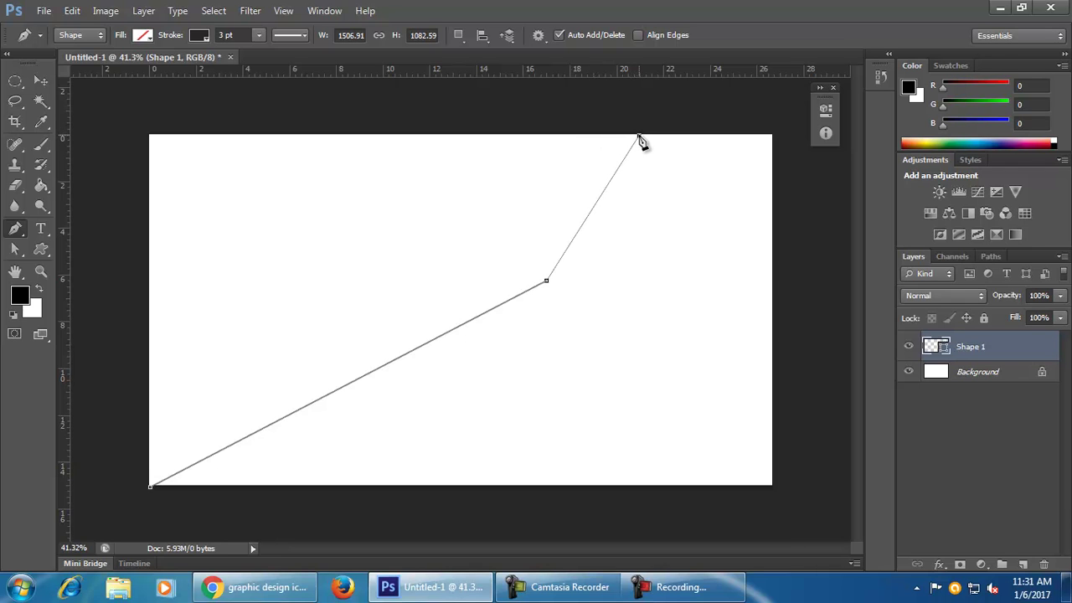
click(772, 135)
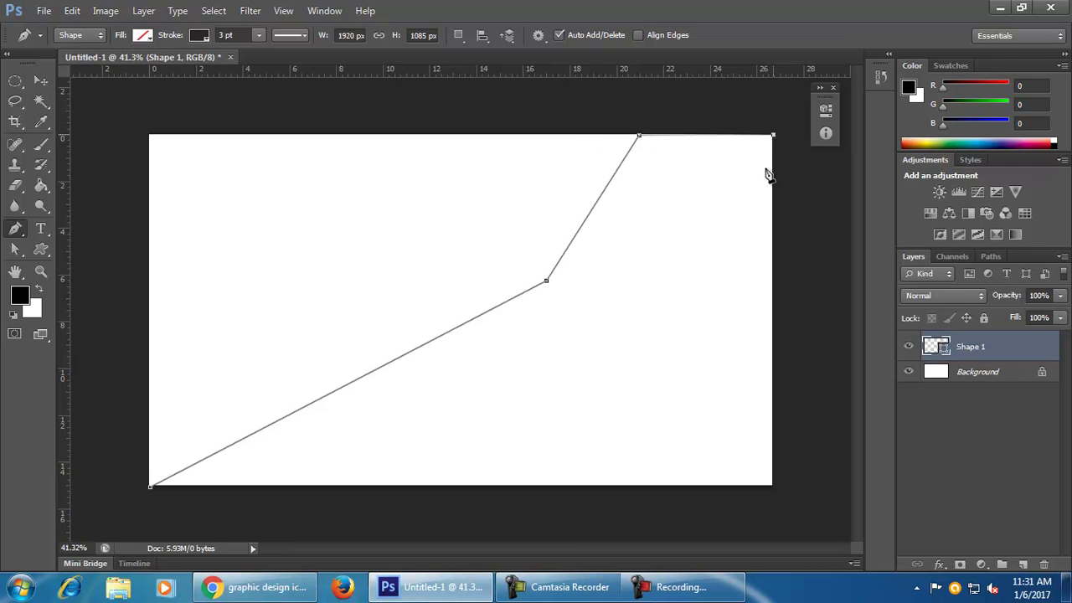
click(771, 483)
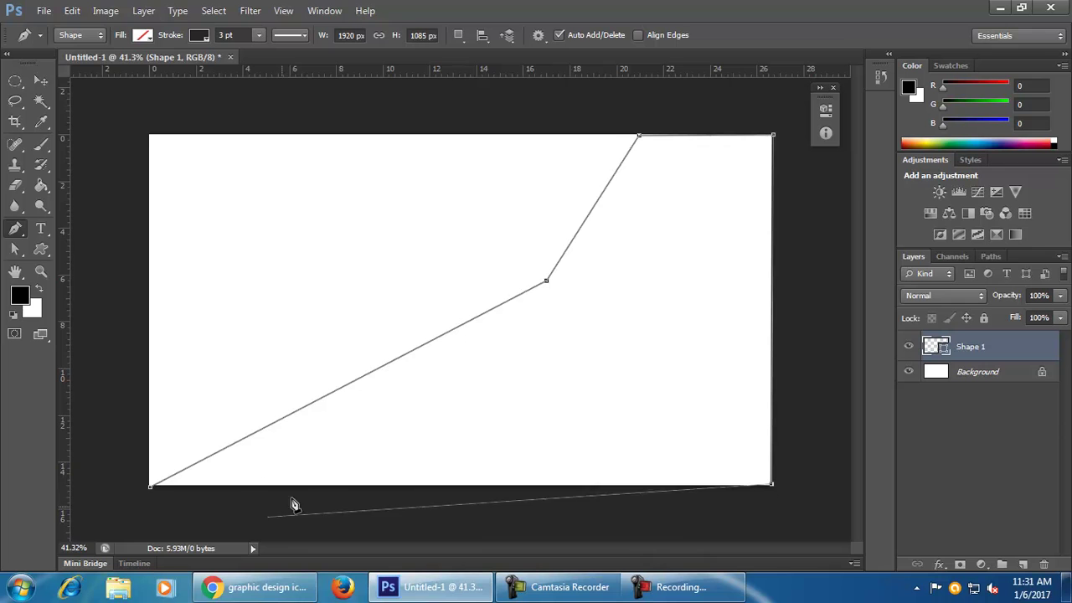
click(151, 487)
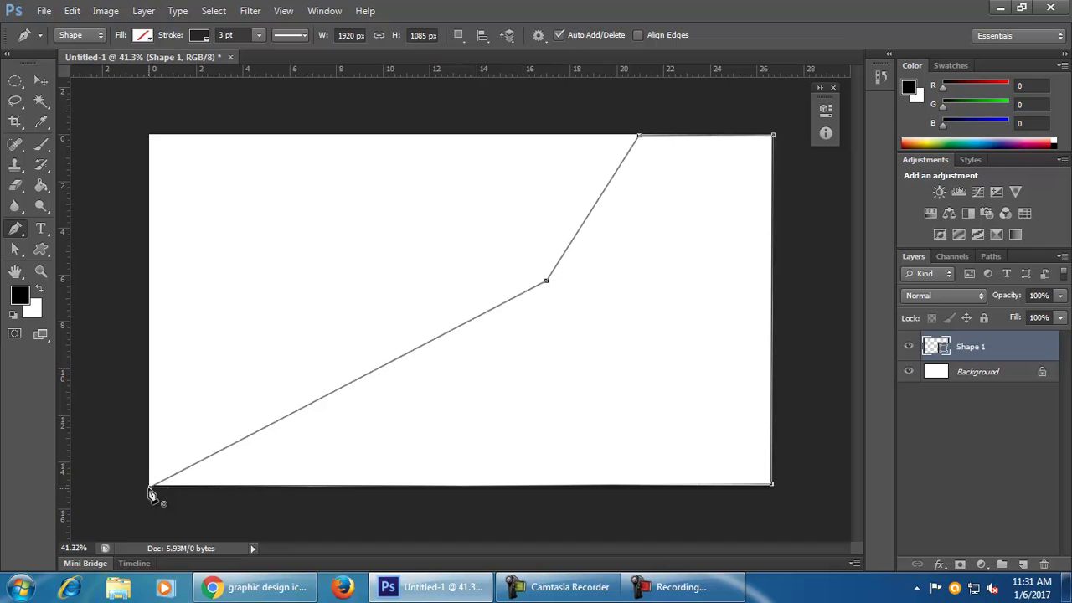
click(151, 493)
Step: Switch to the Move tool, deselect the outlined shape to inspect it, and select it again on the canvas
mouse_move(216, 587)
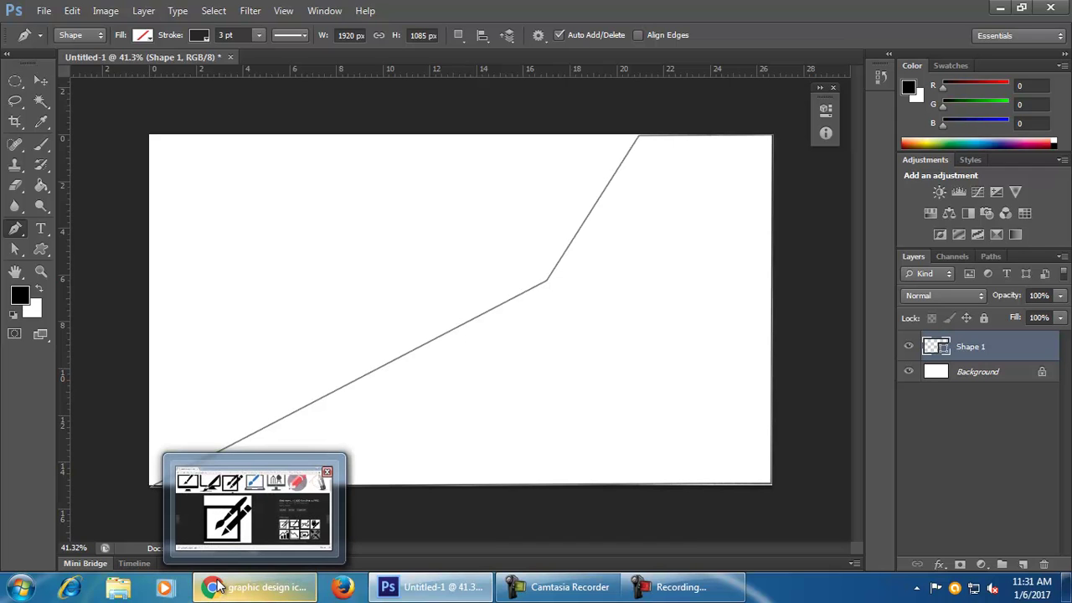
click(41, 83)
click(308, 220)
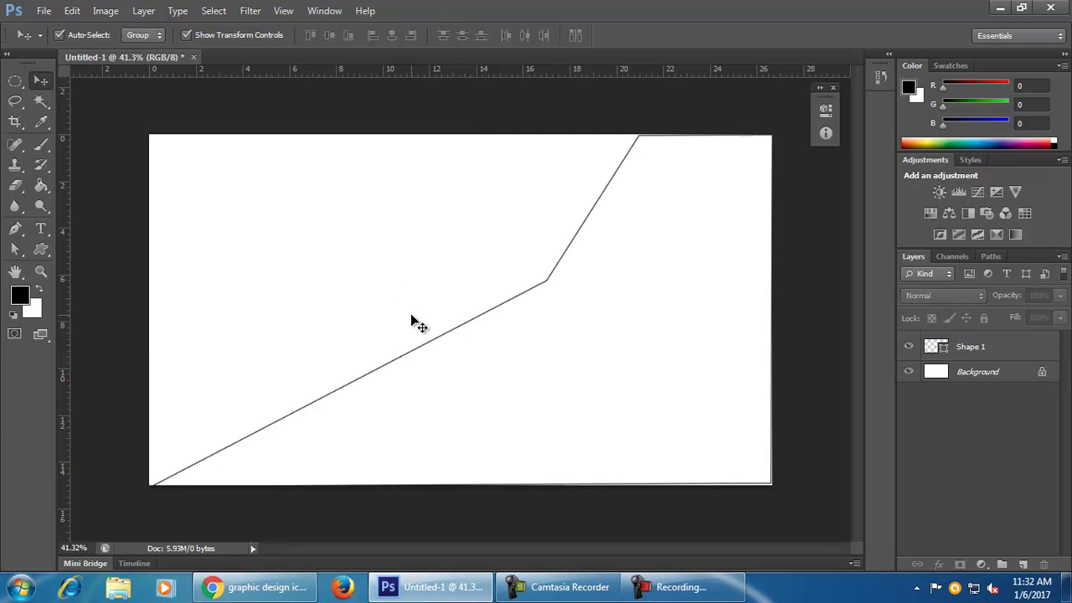
click(420, 349)
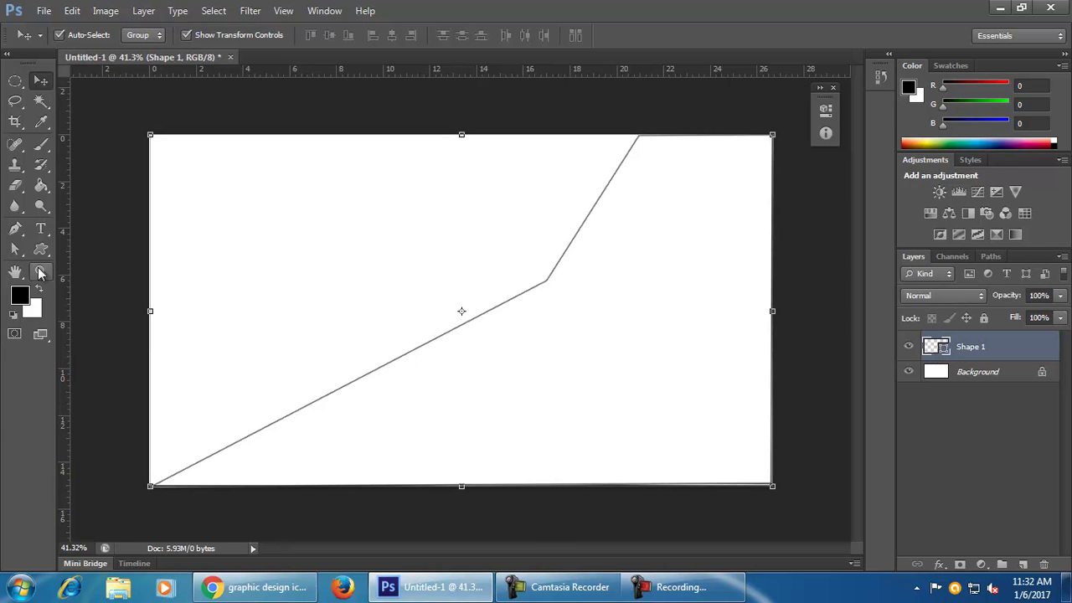
Step: Give the five-point pen shape a solid black fill and remove its stroke
click(15, 228)
click(143, 39)
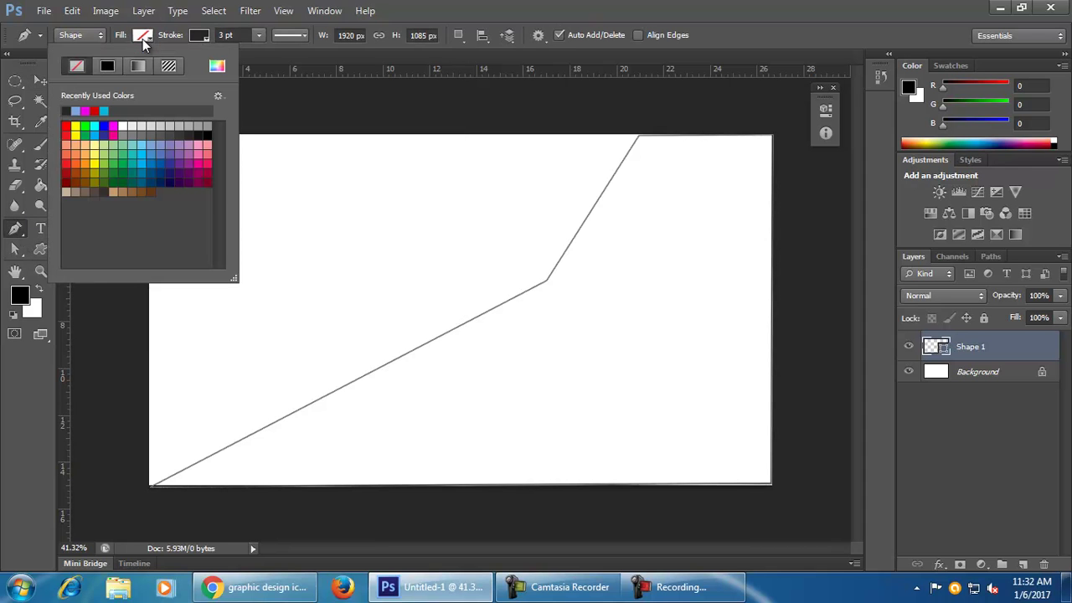
click(108, 65)
click(201, 35)
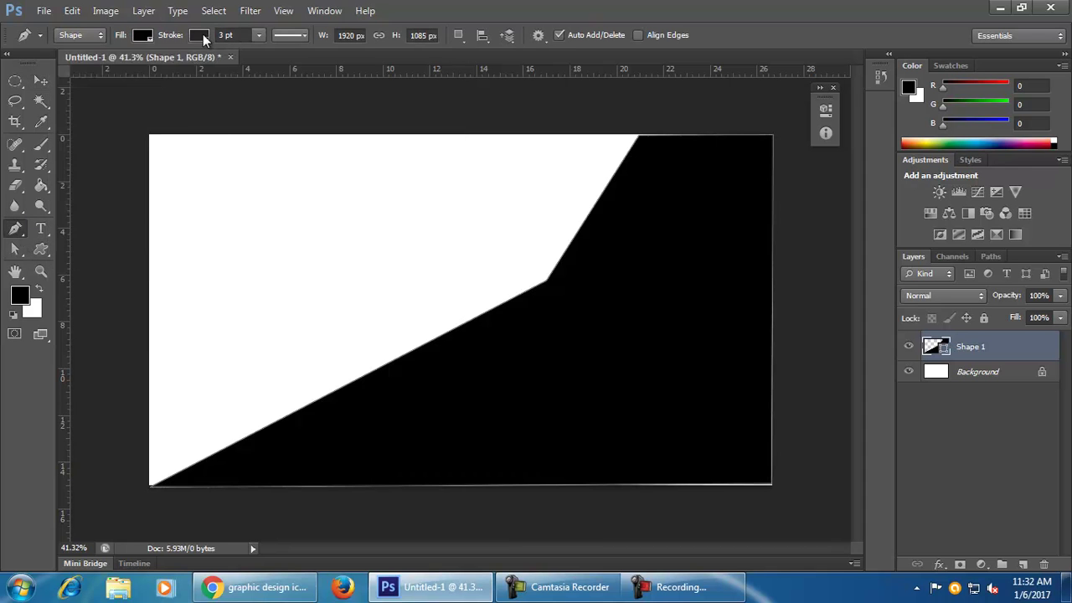
click(201, 34)
click(131, 64)
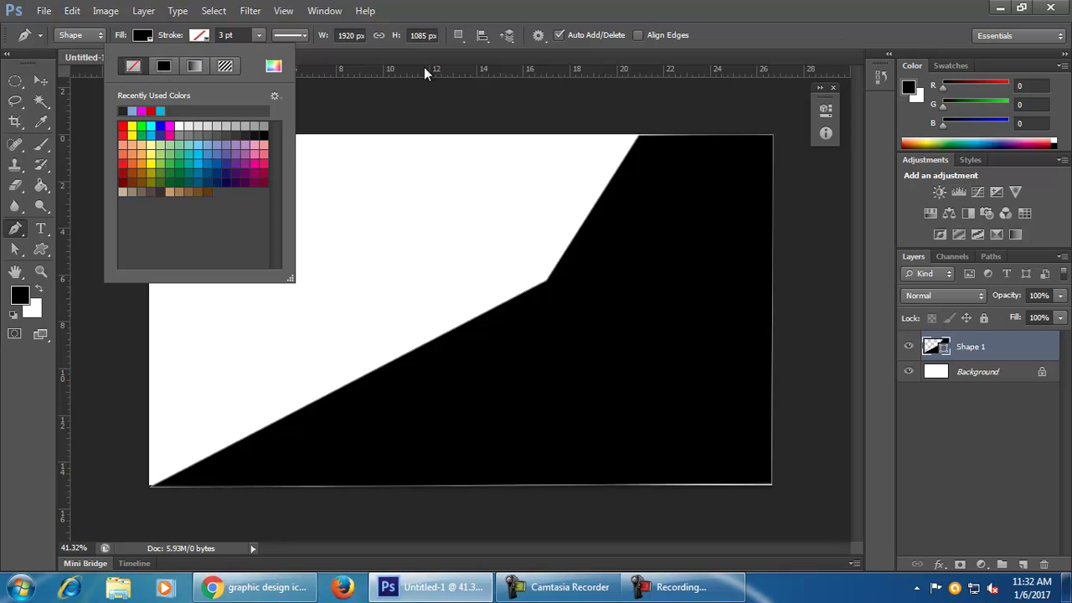
click(700, 8)
Step: Switch to the Move tool and shift the black shape slightly right, partly past the canvas's right edge
click(49, 80)
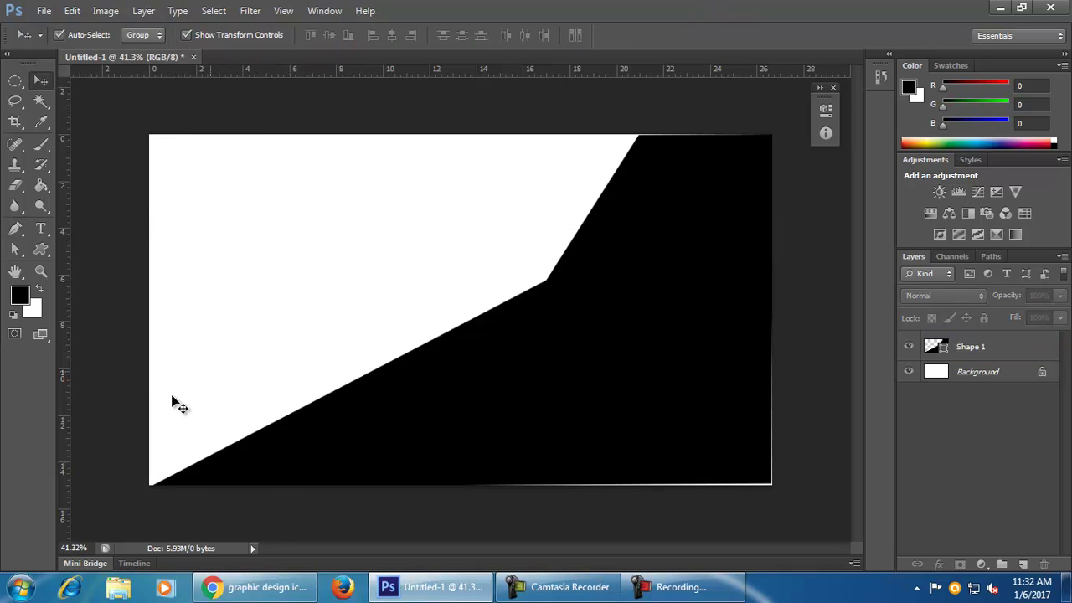
drag(594, 463, 606, 469)
drag(675, 430, 680, 428)
click(41, 248)
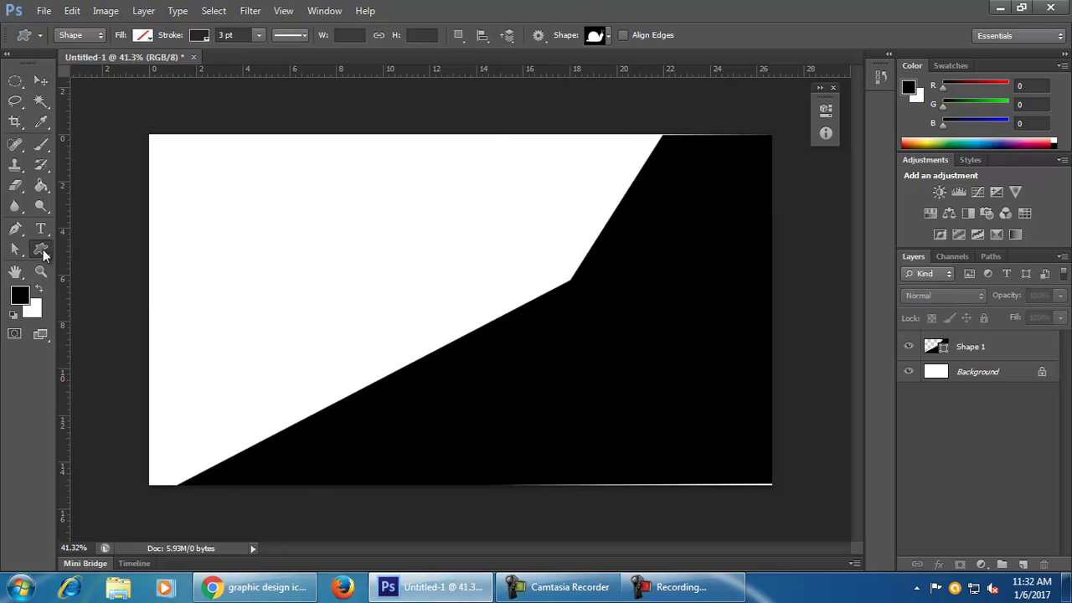
click(421, 155)
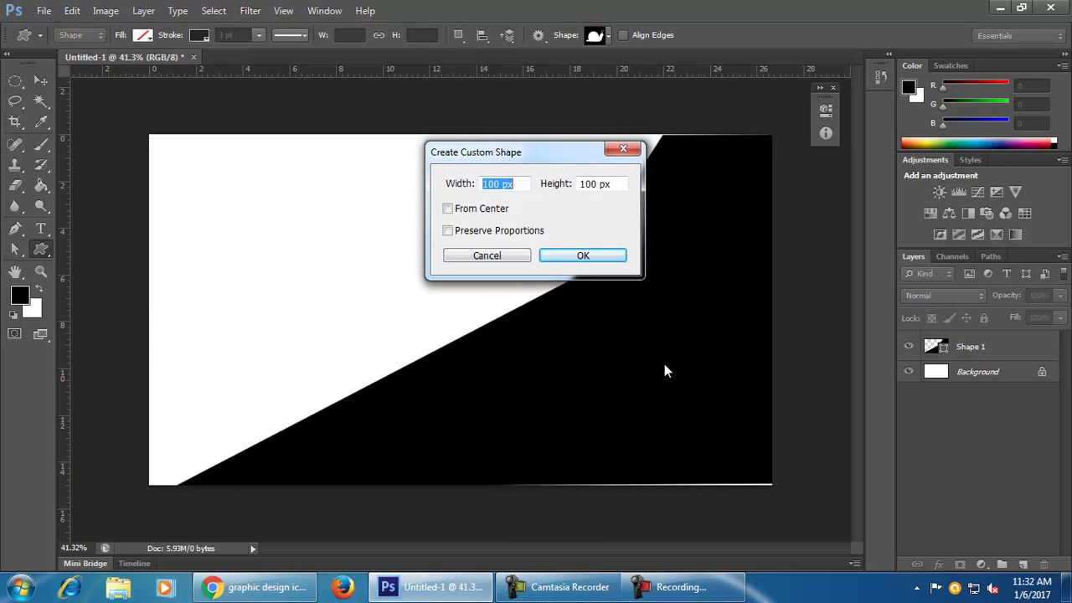
key(Escape)
click(41, 81)
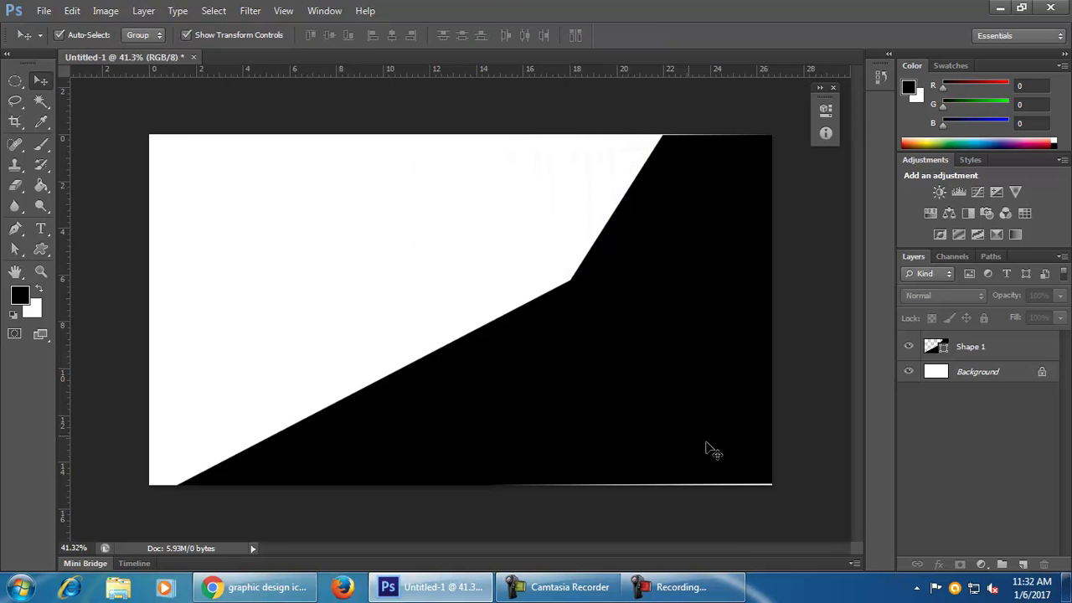
Step: Select the black shape and change its fill color to bright red
click(711, 446)
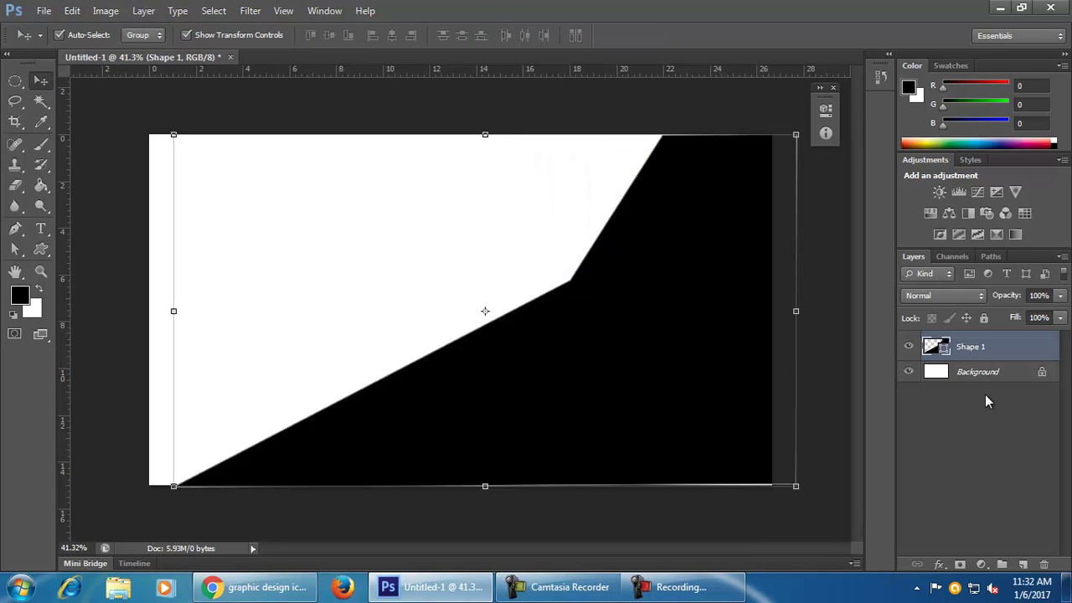
double_click(944, 350)
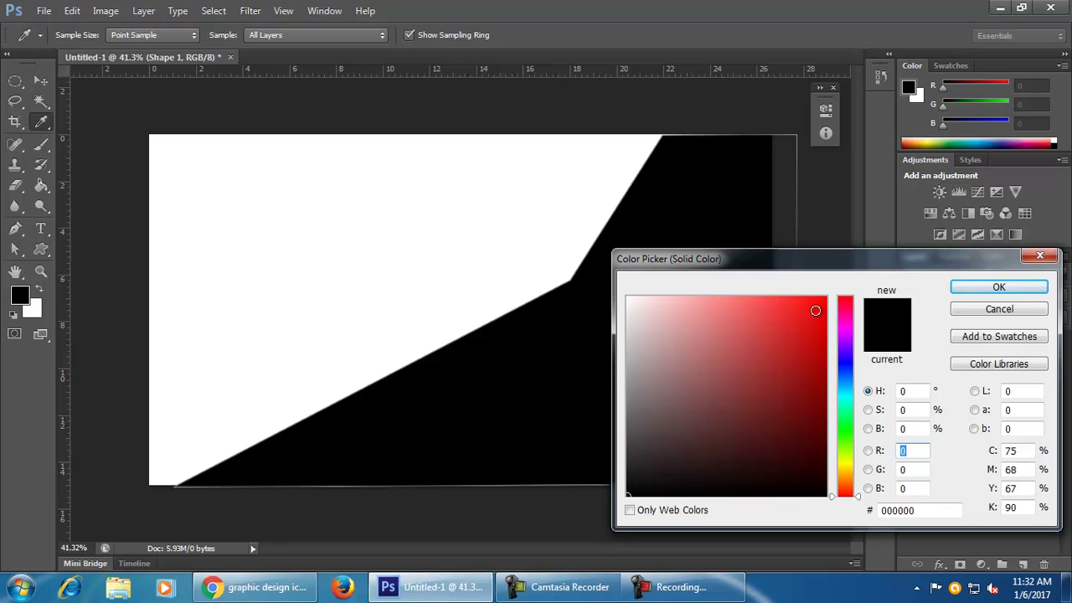
click(815, 311)
click(1012, 292)
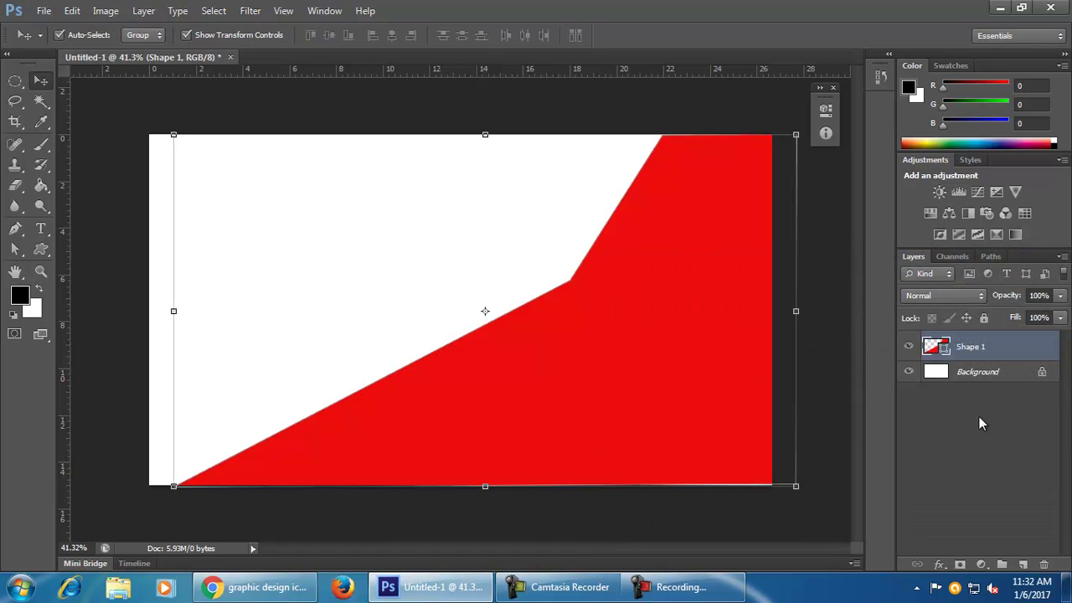
Step: Change the large shape's fill to dark teal #06616f and deselect it
double_click(947, 348)
drag(844, 410, 844, 392)
drag(814, 351, 816, 409)
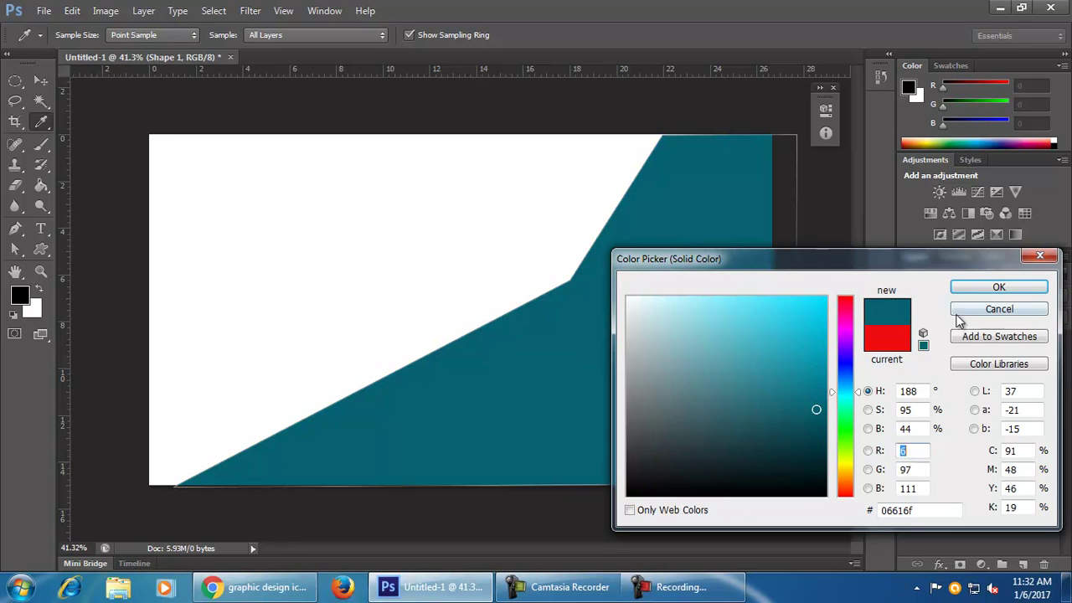
click(998, 288)
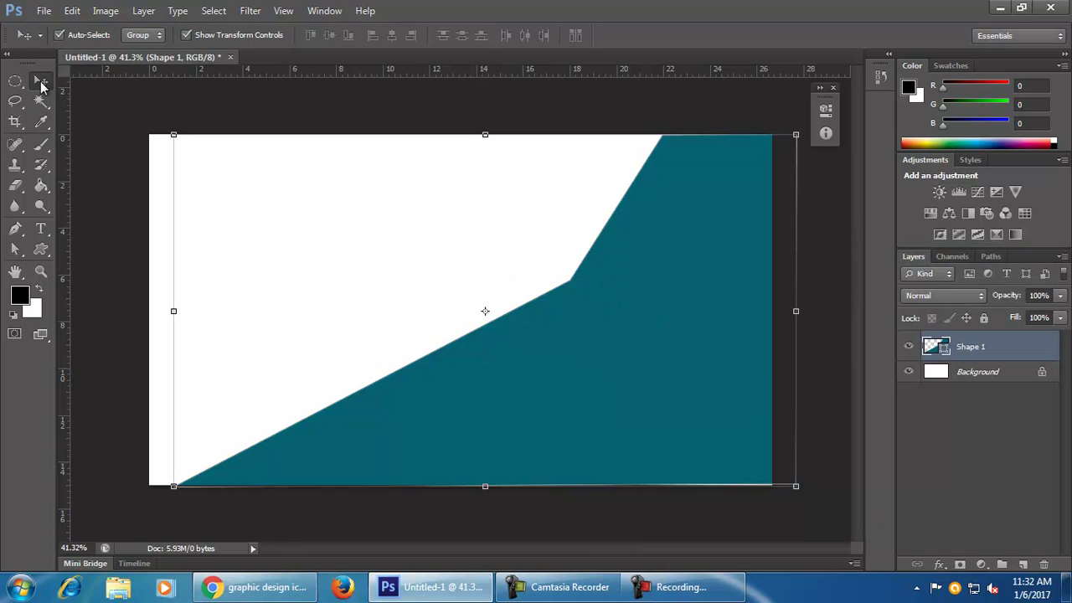
click(270, 237)
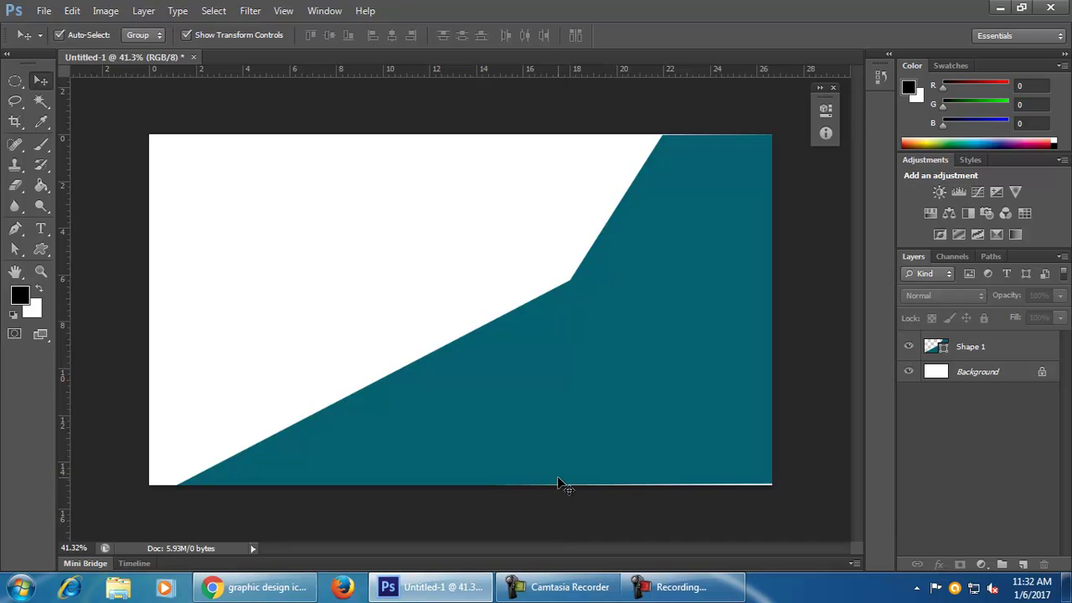
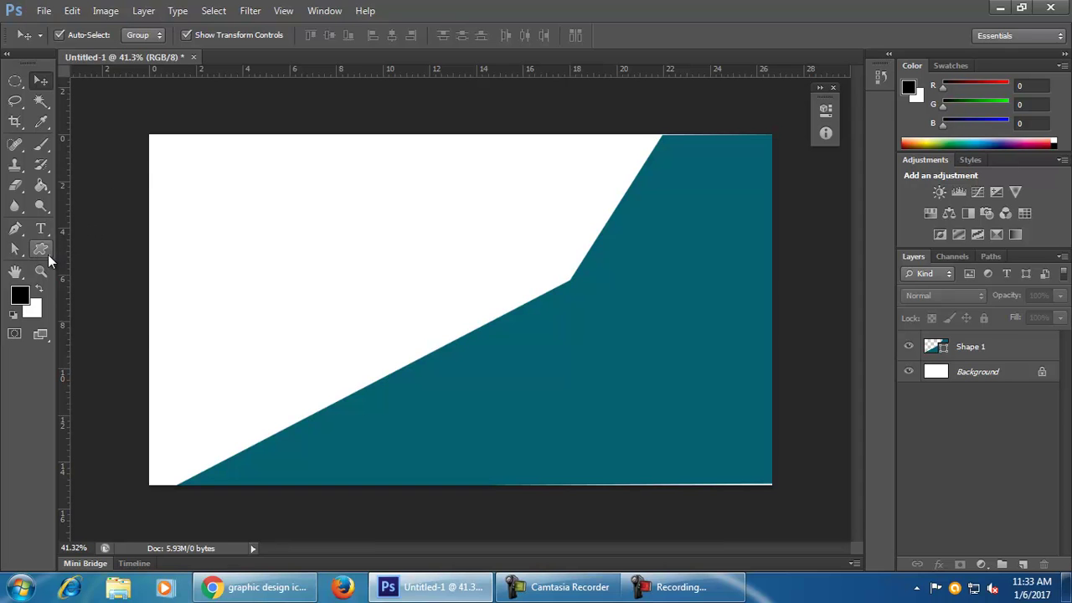
Step: Draw a long horizontal rectangle about 1108 × 132 px on the white area in the canvas's upper part
drag(41, 248, 83, 245)
click(91, 246)
drag(198, 194, 557, 236)
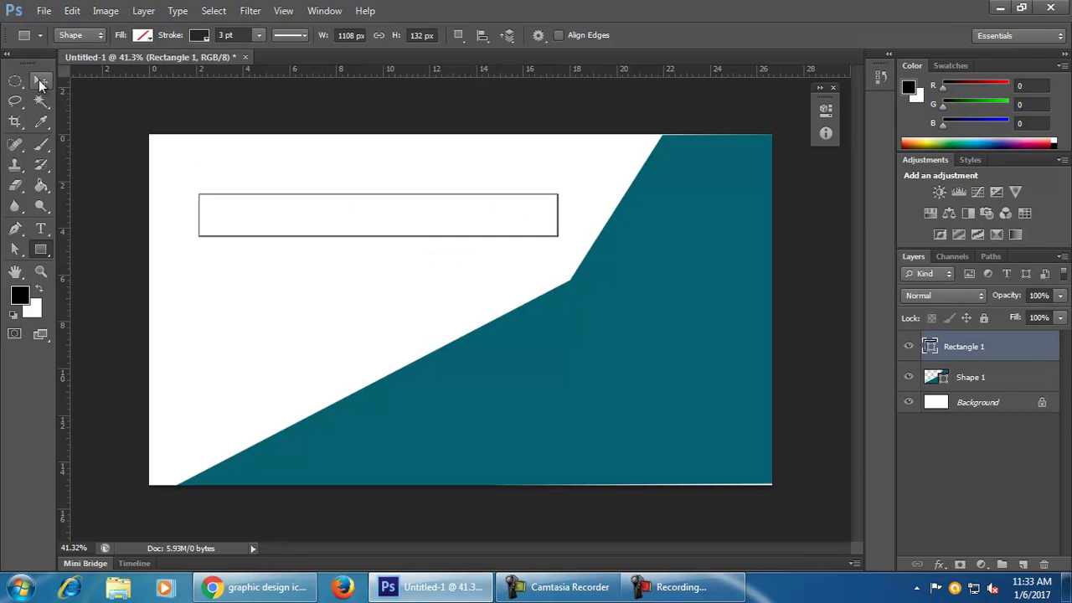
Step: Remove the rectangle's stroke and fill it with light blue #6dcff6
click(209, 36)
click(172, 60)
click(142, 35)
click(148, 136)
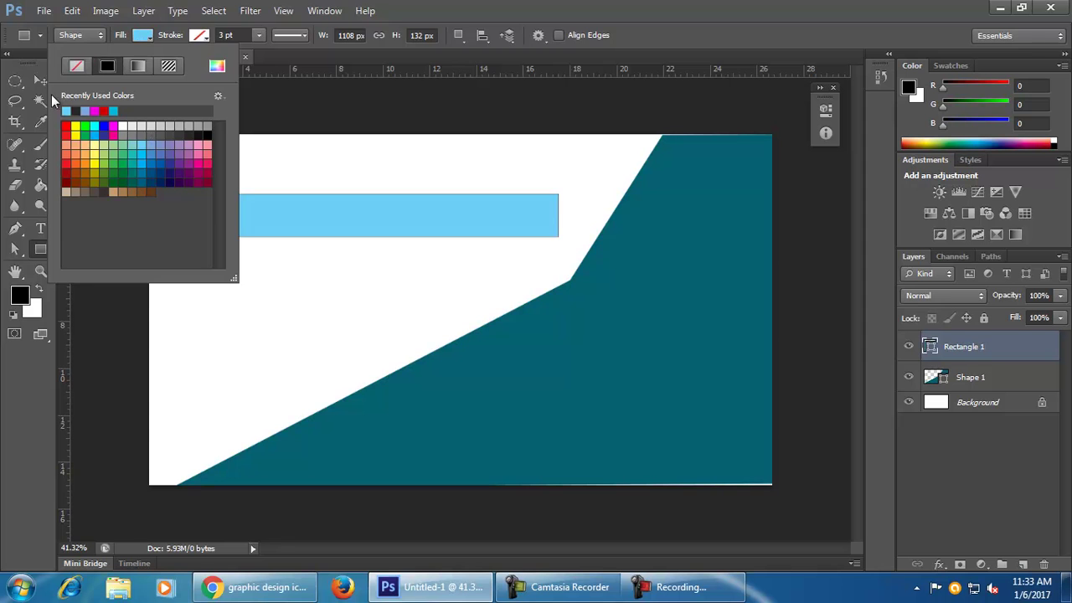
click(481, 6)
Step: Arrange the light-blue rectangle and two copies as spaced bars across the teal shape, and widen the lowest copy leftward to about 120%
click(40, 80)
drag(386, 229, 661, 377)
drag(437, 368, 365, 368)
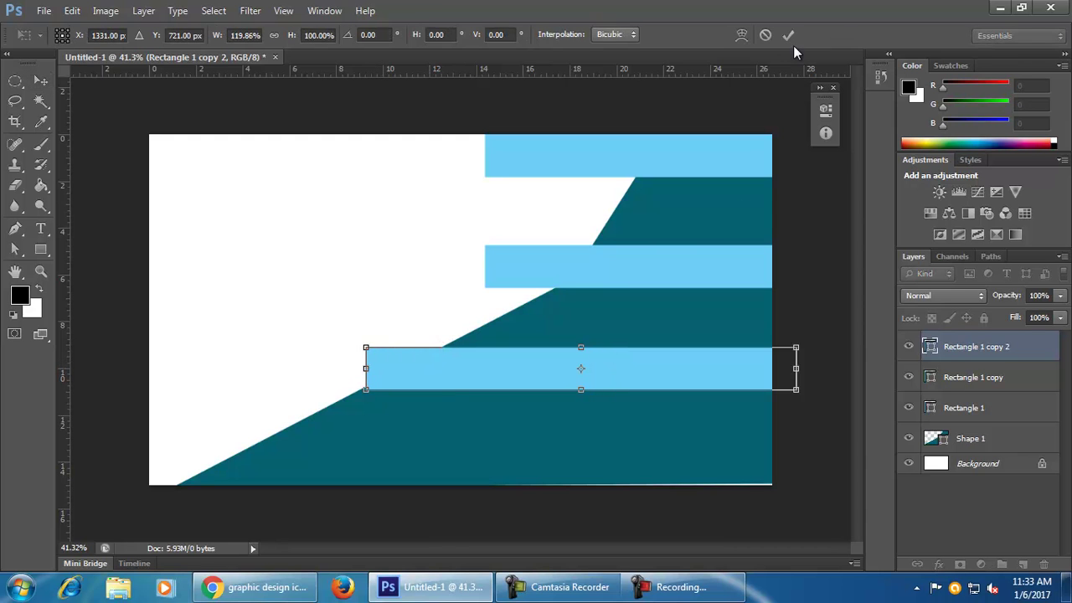
click(788, 36)
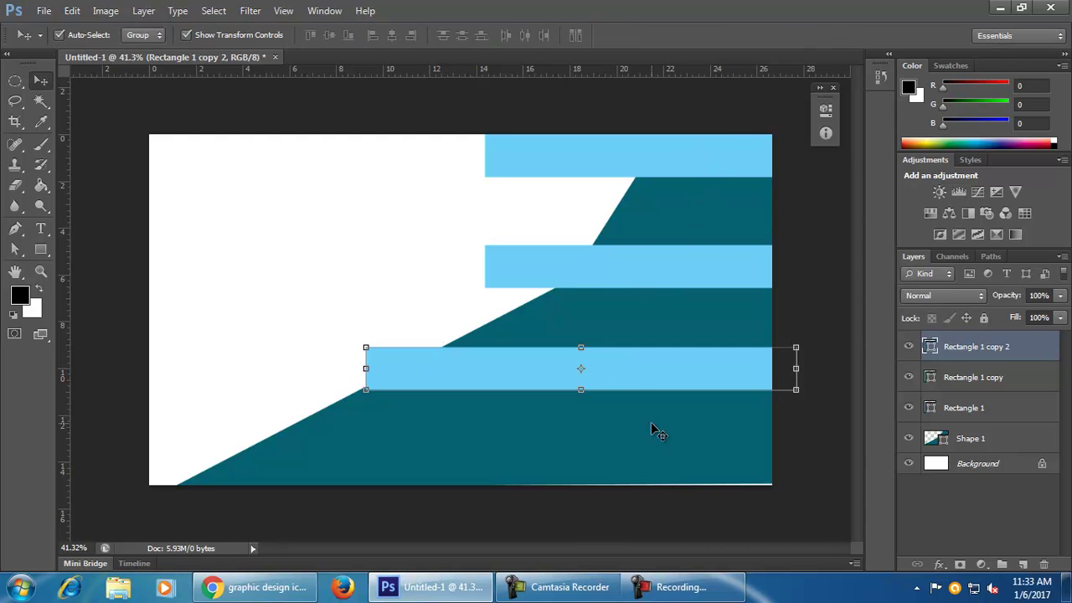
Step: Change the uppermost bar's fill color to pure bright red
click(737, 143)
double_click(928, 409)
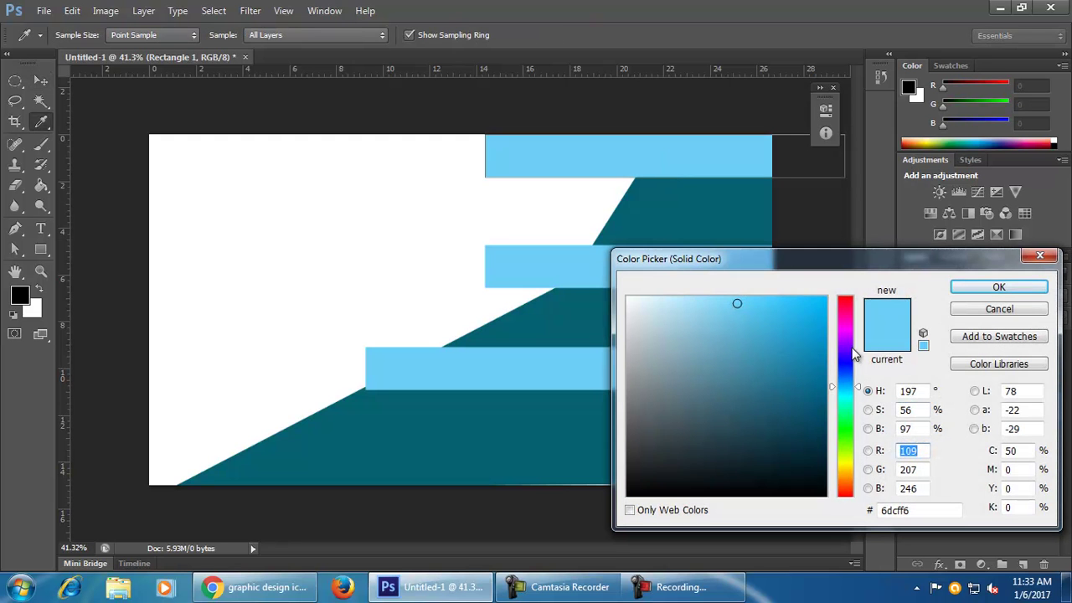
drag(845, 356, 846, 303)
click(827, 303)
click(996, 289)
Step: Change the middle bar's fill color to bright green
click(721, 274)
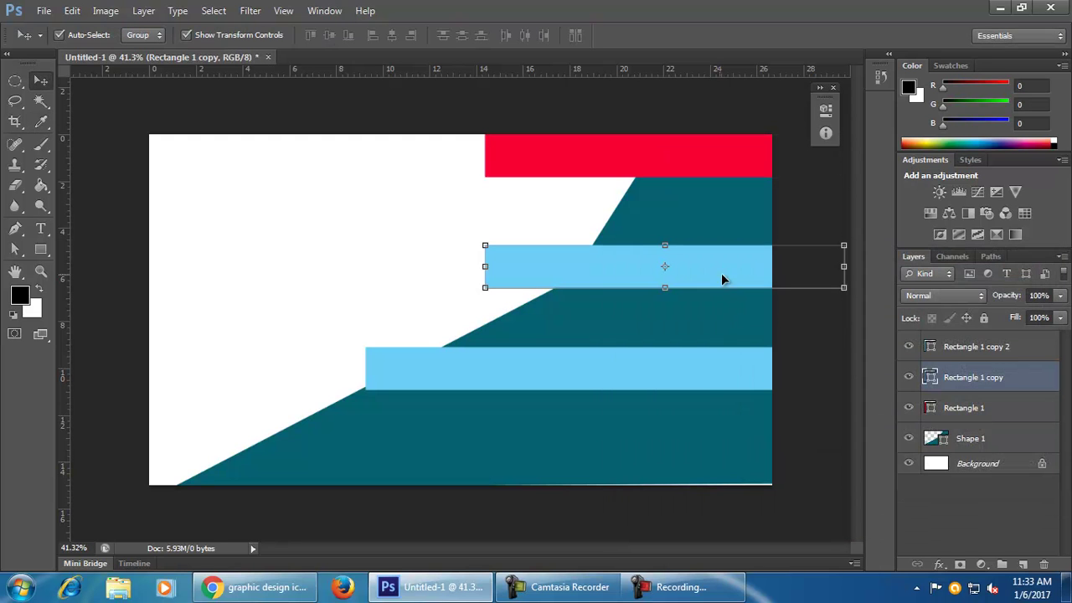
double_click(927, 382)
click(846, 433)
drag(817, 326, 825, 331)
click(1008, 291)
Step: Change the lowest bar's fill color to black and deselect it
click(653, 382)
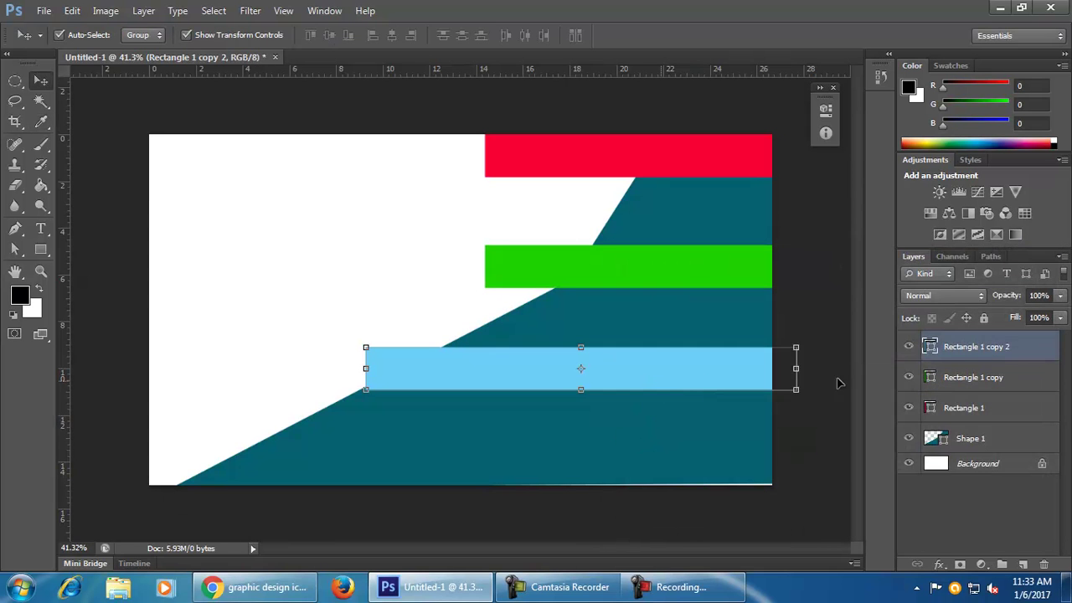
double_click(929, 346)
mouse_move(776, 440)
mouse_down()
mouse_move(811, 477)
mouse_move(808, 498)
mouse_up()
click(997, 288)
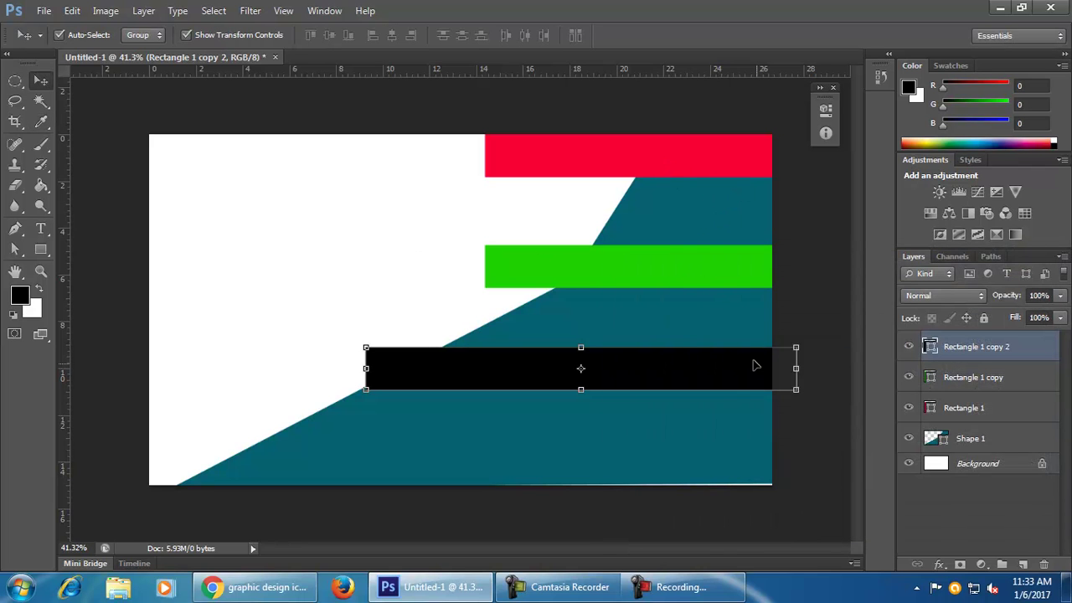
click(358, 256)
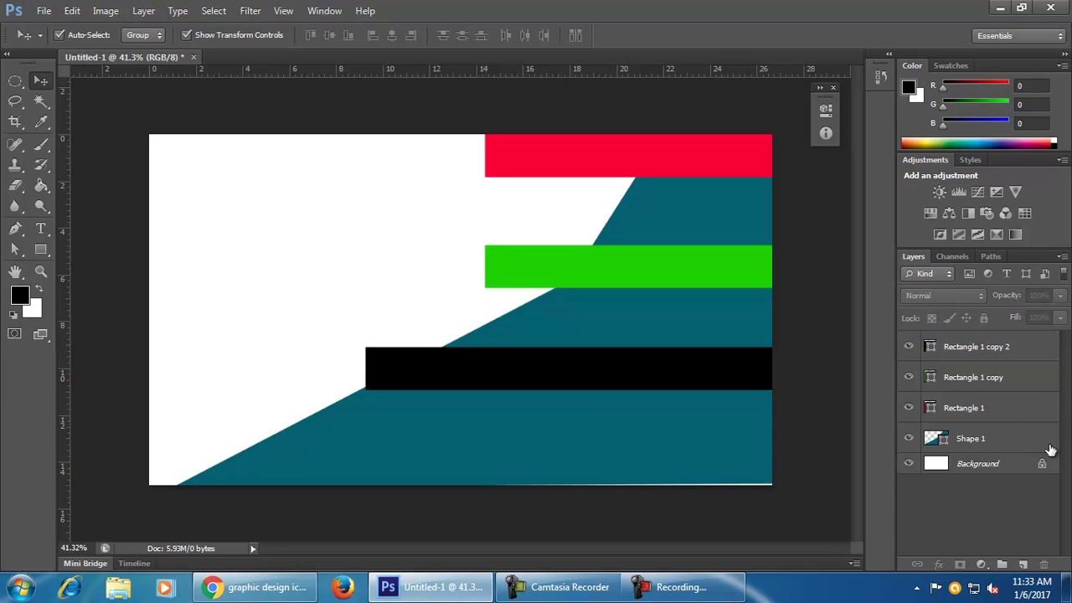
Step: Create a clipping mask that clips the red Rectangle 1 layer to the teal Shape 1 layer
click(1012, 446)
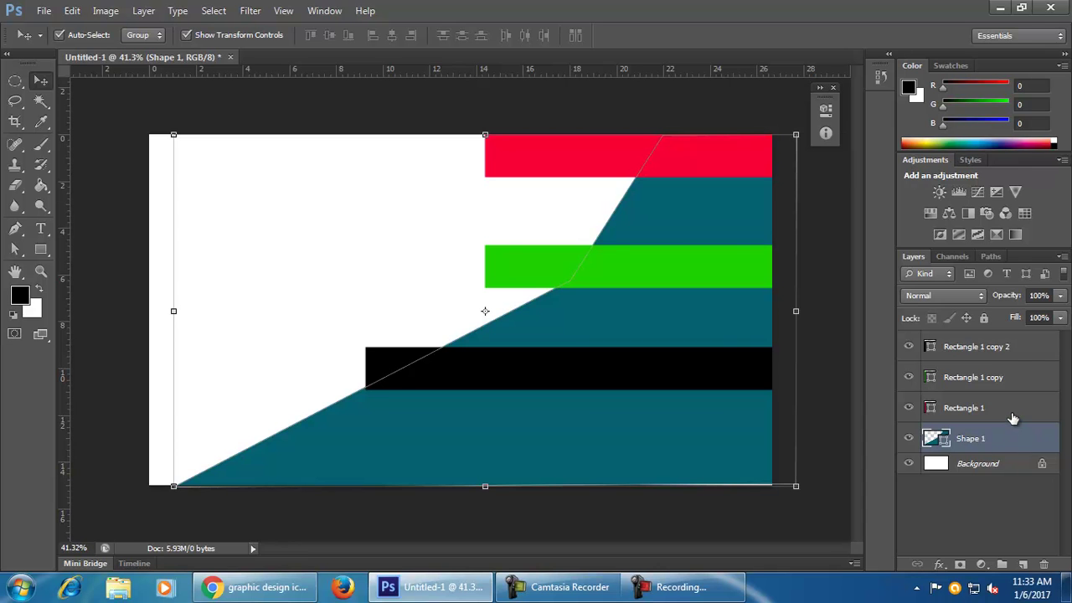
click(1011, 410)
right_click(1014, 410)
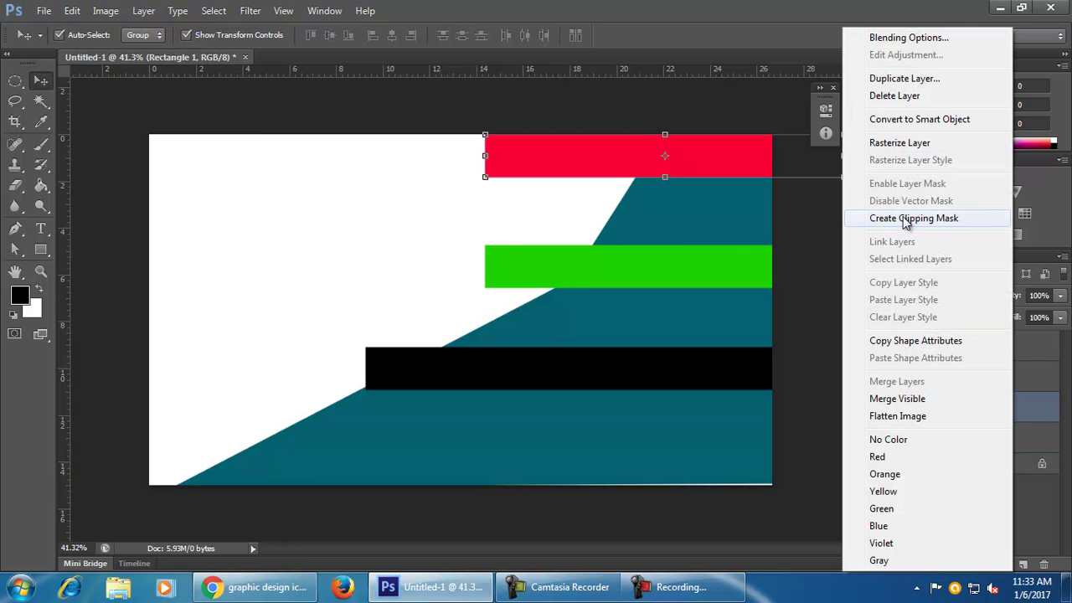
click(970, 219)
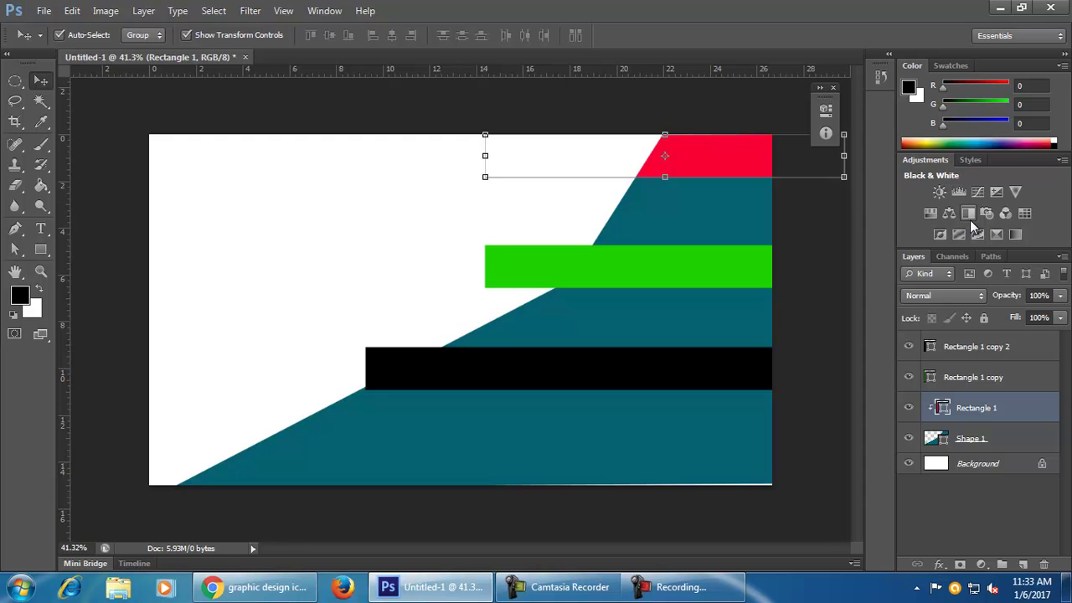
Step: Clip the green Rectangle 1 copy layer to the teal shape with a clipping mask
click(721, 263)
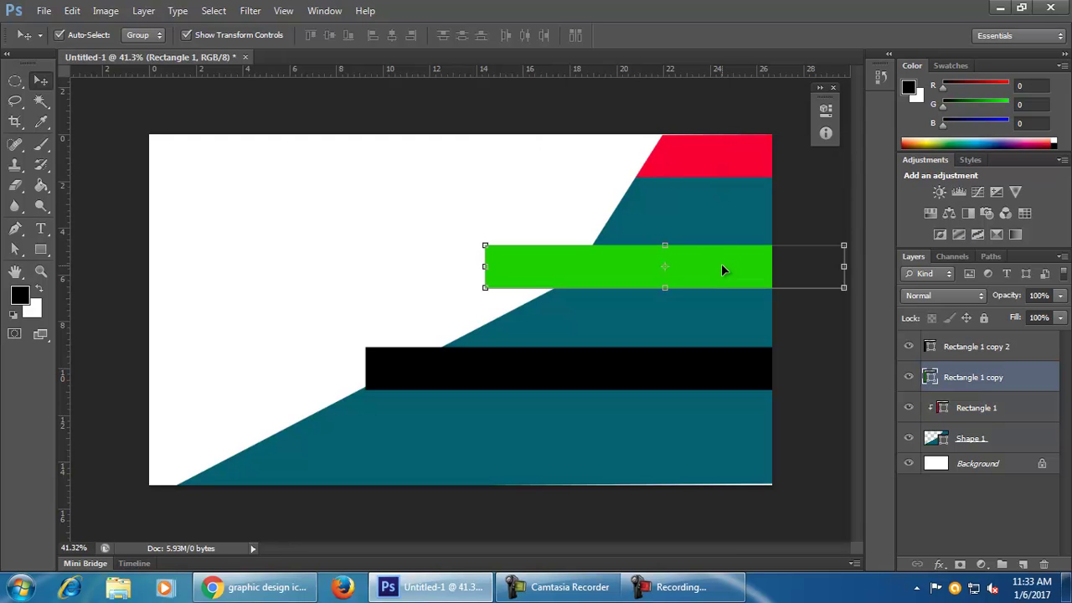
right_click(1028, 376)
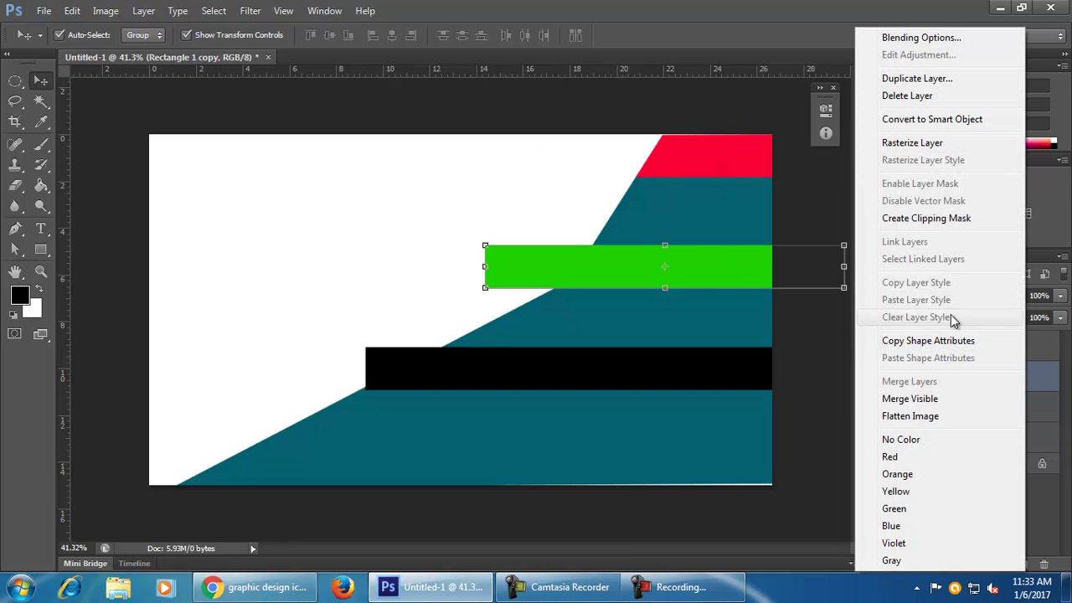
click(948, 221)
right_click(726, 385)
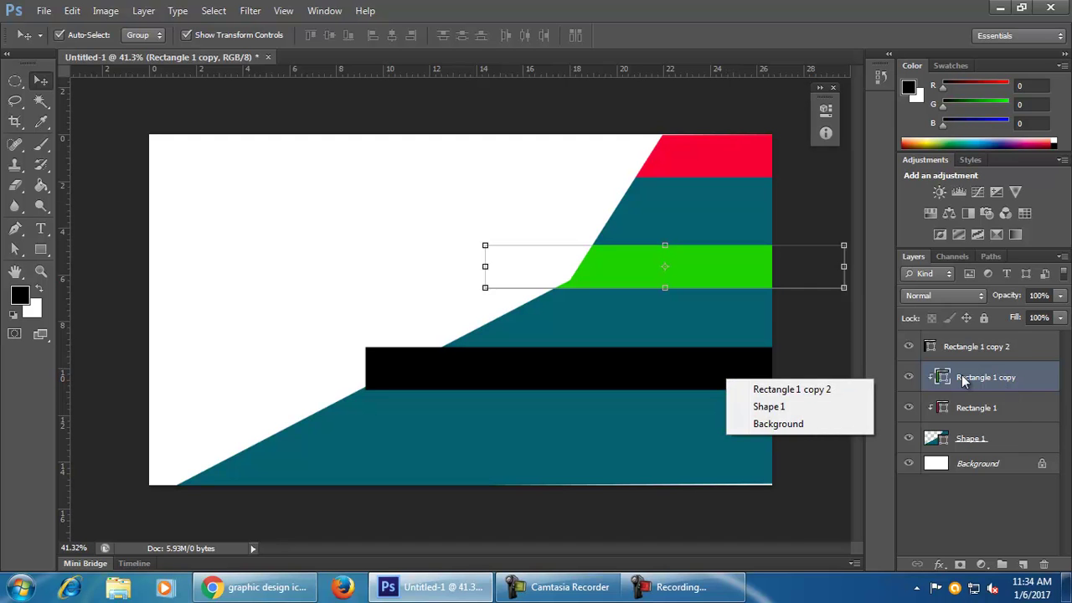
click(1017, 409)
right_click(1017, 409)
key(Escape)
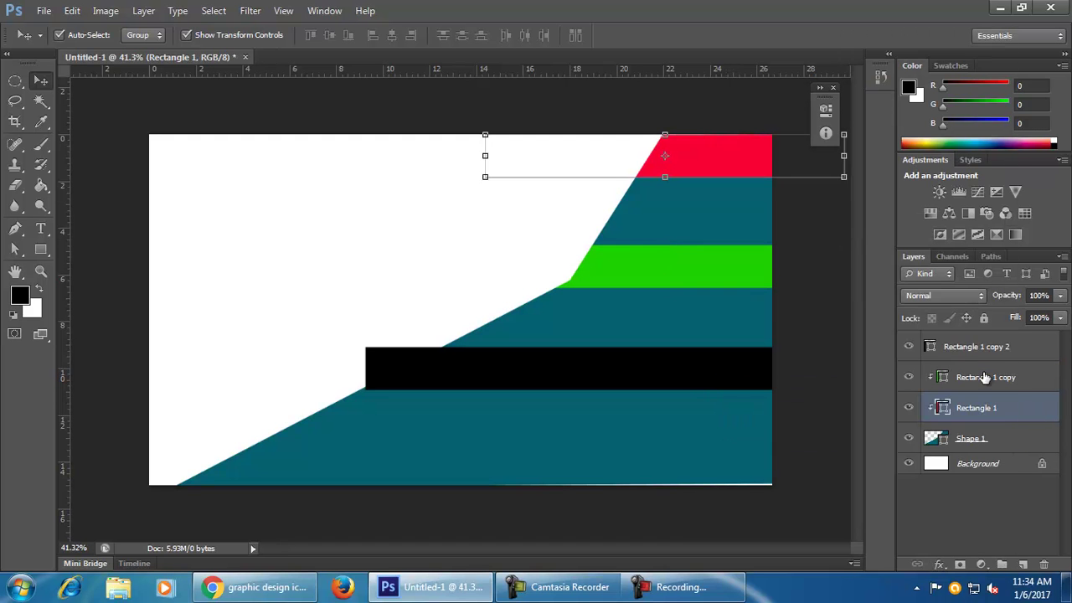
Step: Clip the black Rectangle 1 copy 2 layer to the teal shape and deselect it
click(1026, 347)
right_click(1037, 351)
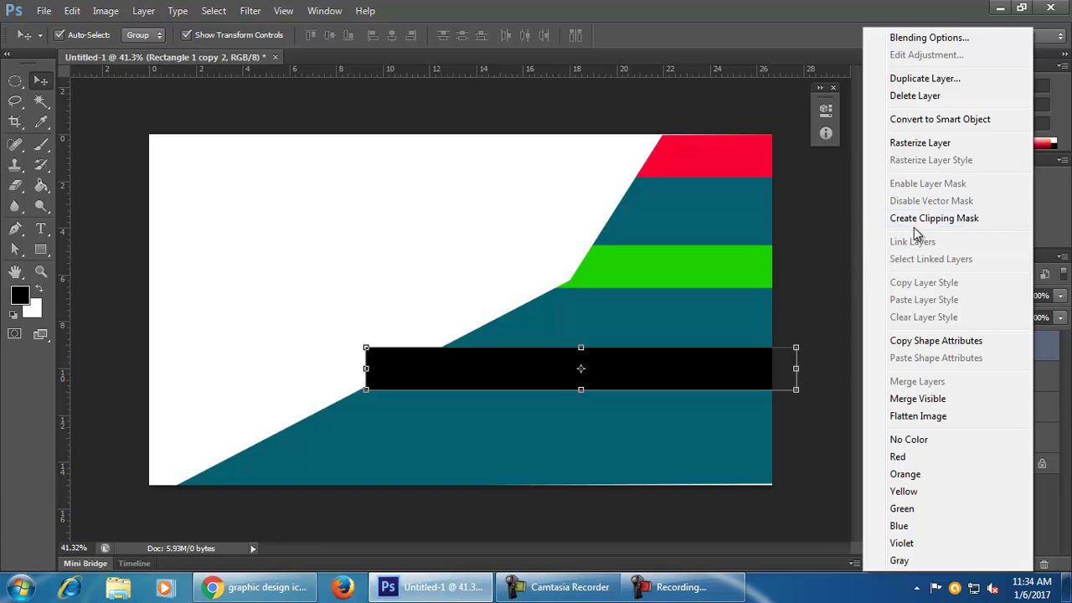
click(926, 220)
click(350, 274)
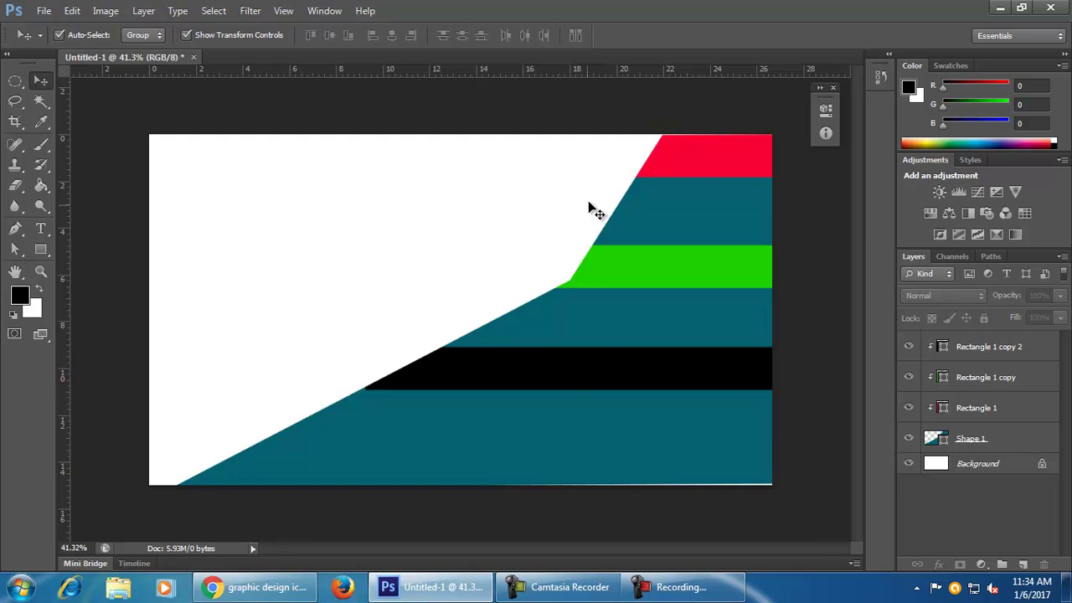
Step: Move the red bar down and the green and black bars up so the three stack directly against each other, then deselect
click(645, 168)
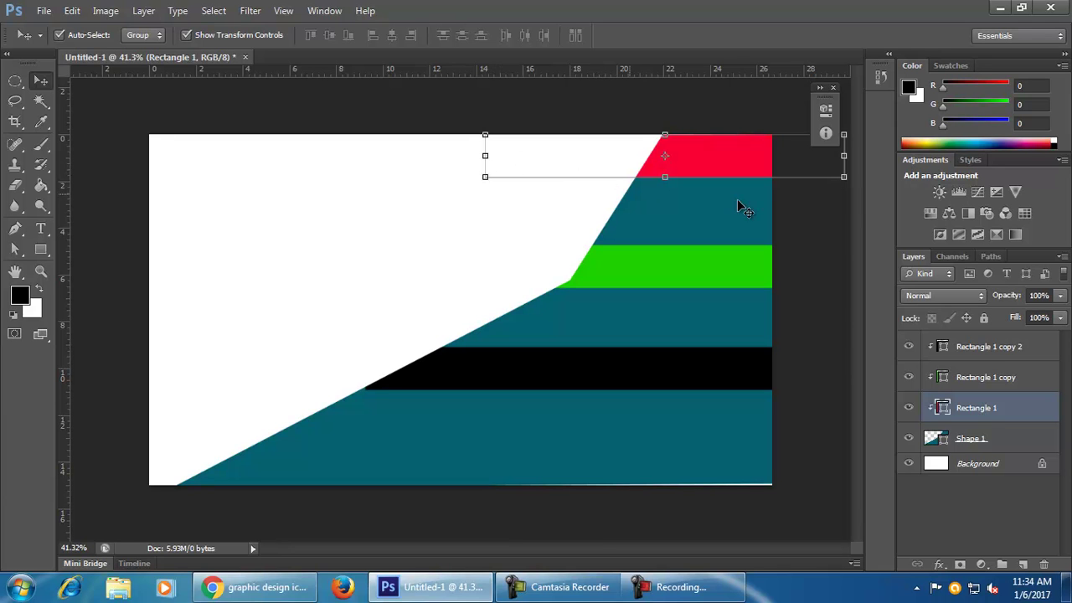
click(469, 189)
drag(685, 165, 698, 210)
drag(695, 267, 694, 248)
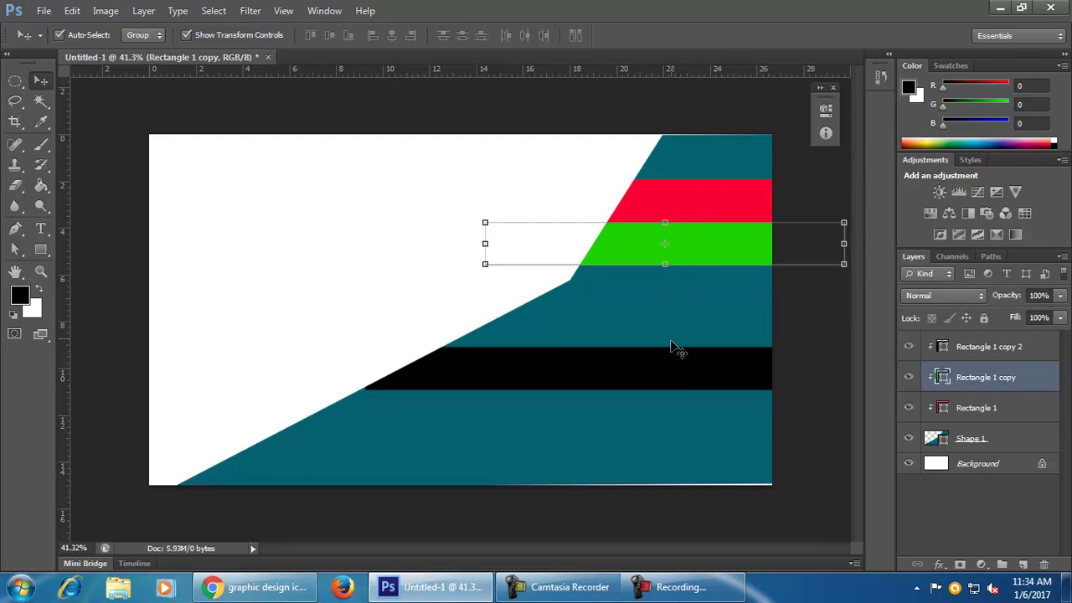
drag(670, 369, 679, 284)
click(381, 186)
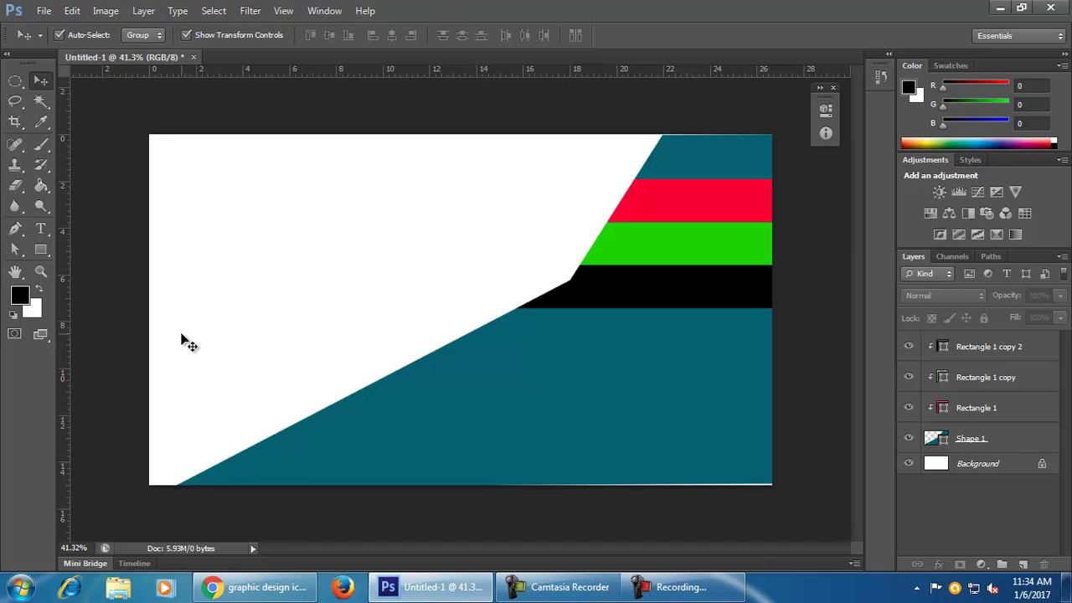
Step: Spread the bars apart by moving the black one down and the red one up, and recolour the red bar yellow (#ffde00)
drag(624, 293, 622, 321)
drag(692, 200, 693, 168)
double_click(942, 408)
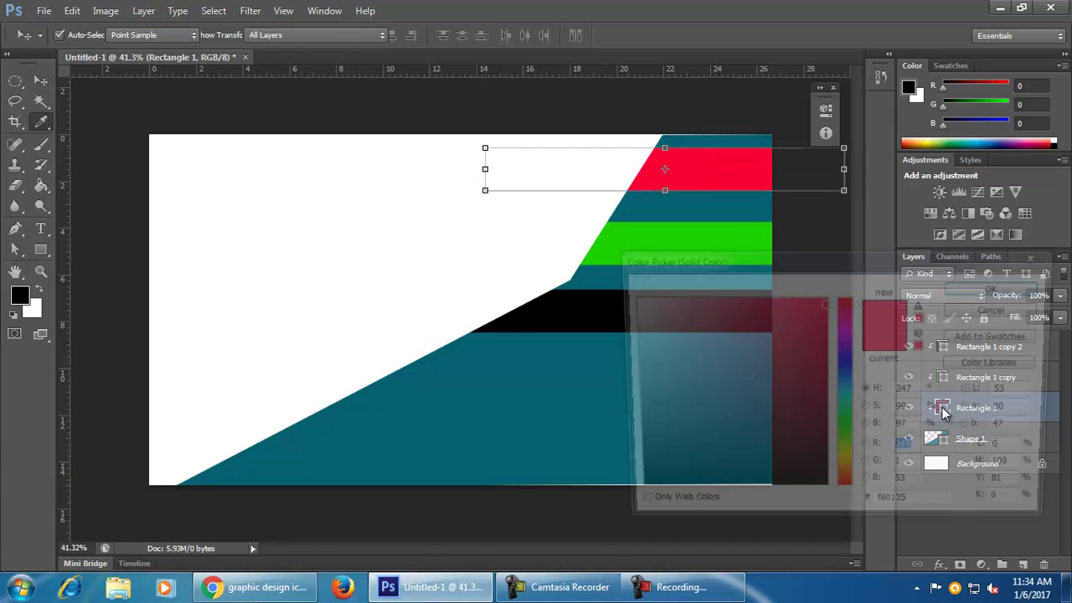
mouse_move(845, 482)
mouse_down()
mouse_move(849, 447)
mouse_move(846, 467)
mouse_up()
click(826, 306)
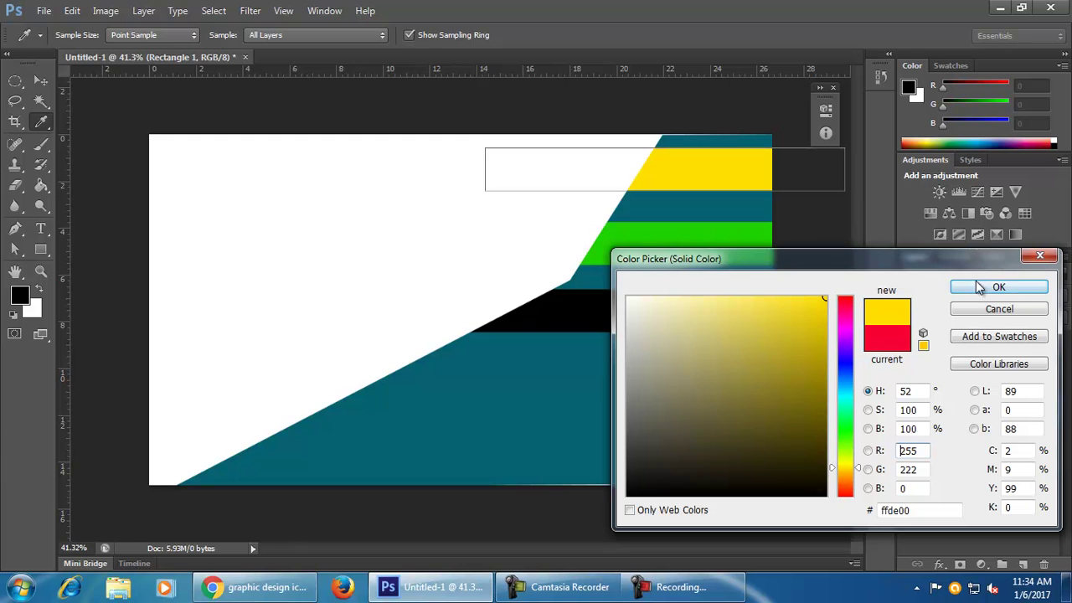
click(999, 287)
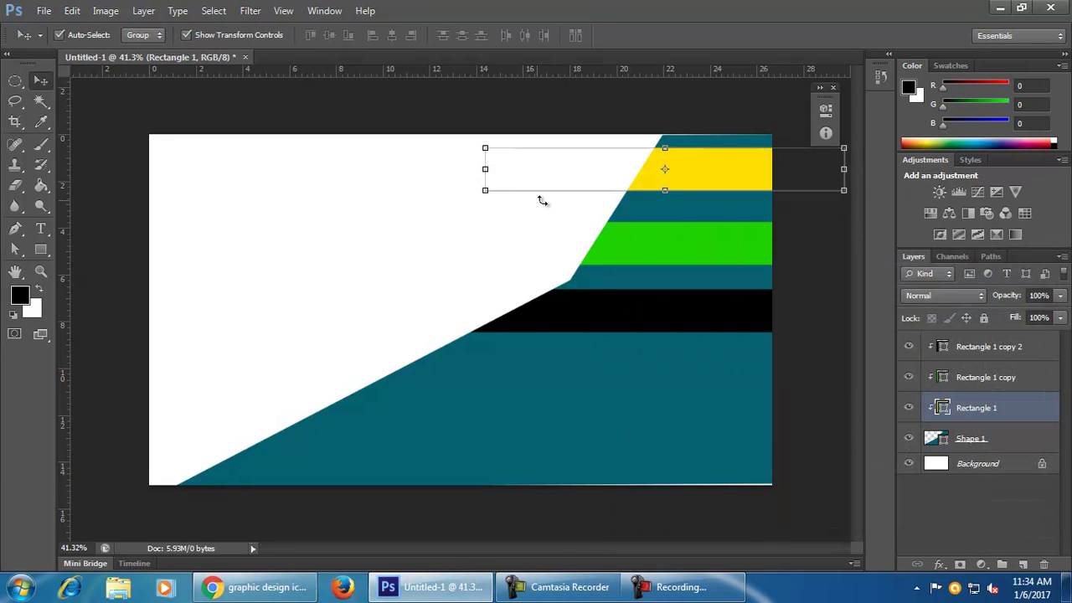
click(473, 251)
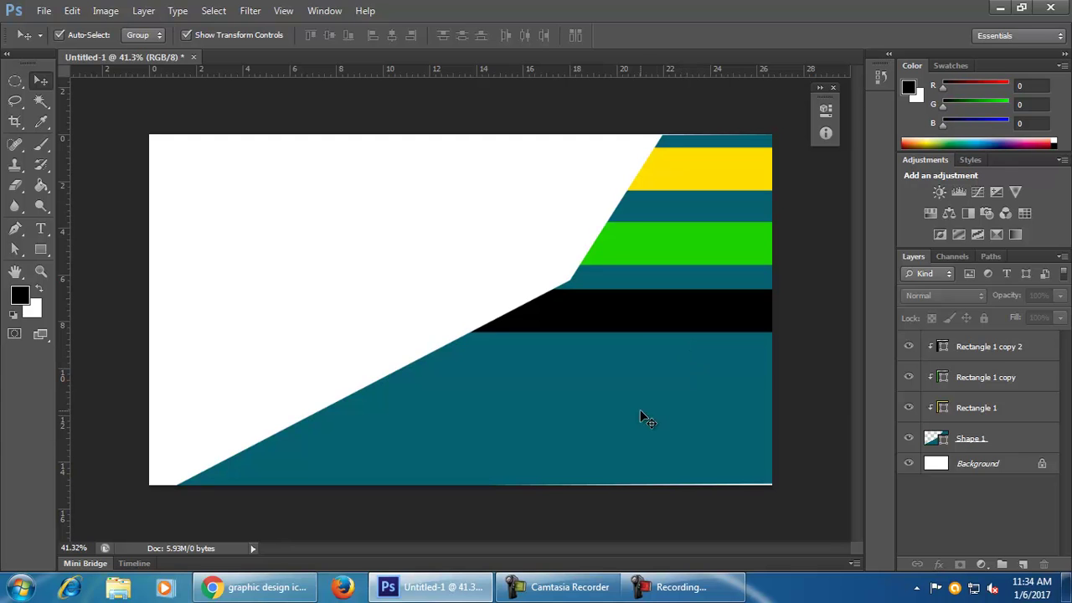
Step: Move the black bar to the lower part of the teal shape and widen it past the shape's slanted and right edges
drag(646, 335, 603, 411)
key(ctrl+t)
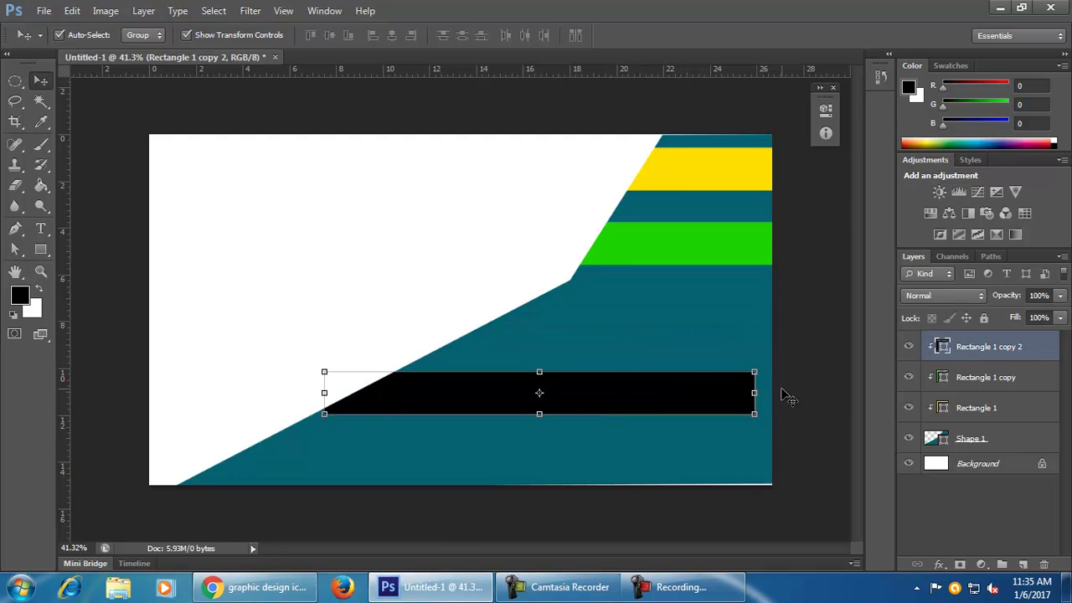
drag(772, 393, 780, 394)
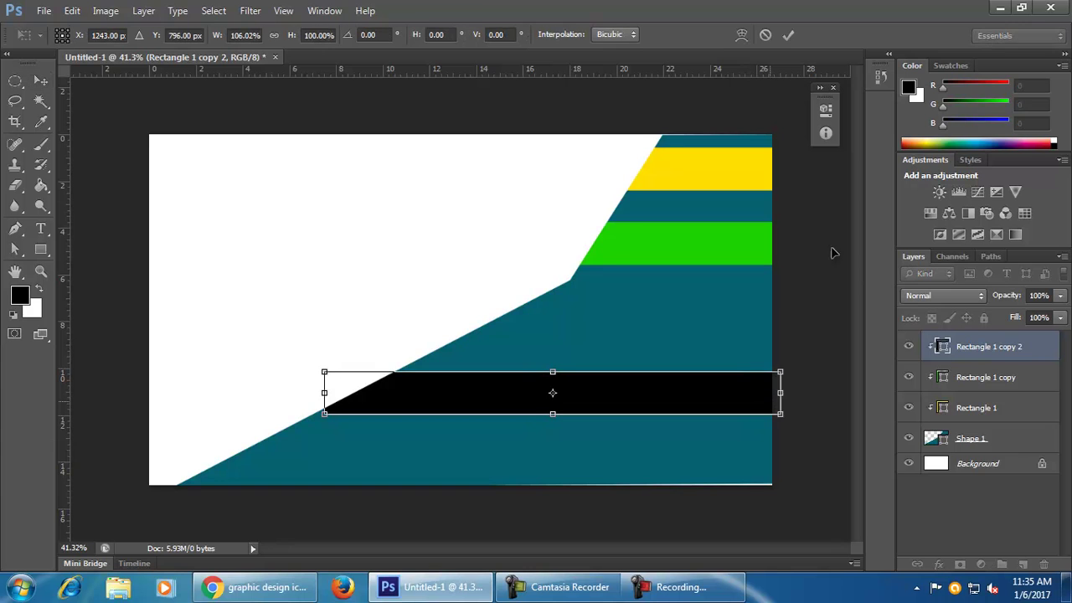
drag(323, 393, 314, 394)
click(788, 34)
click(459, 217)
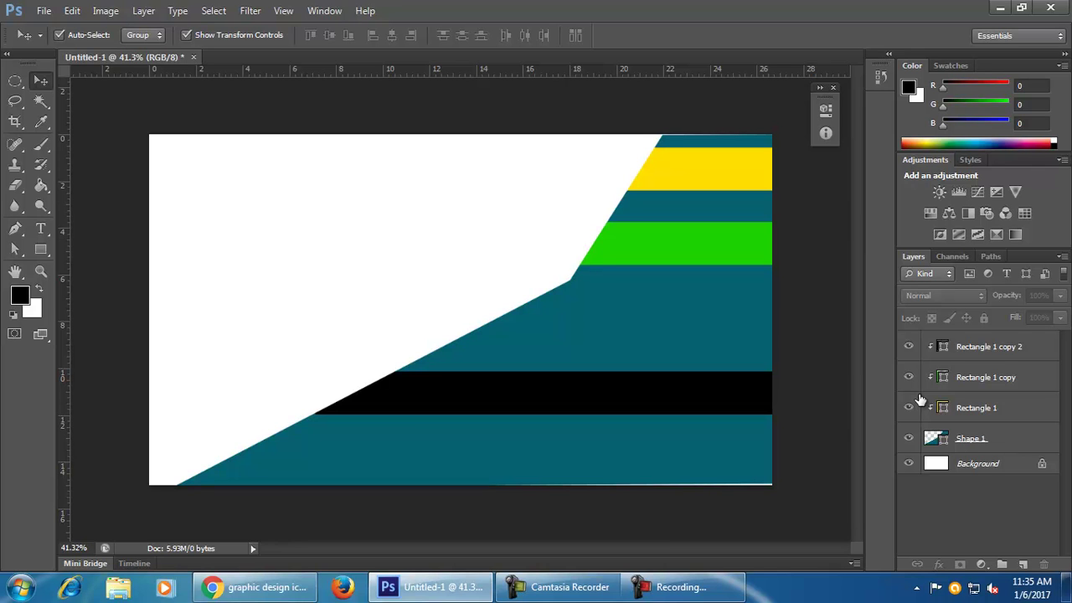
Step: Draw a thin rectangle about 990 × 46 px between the green and black bars, with a white fill and no stroke
click(41, 249)
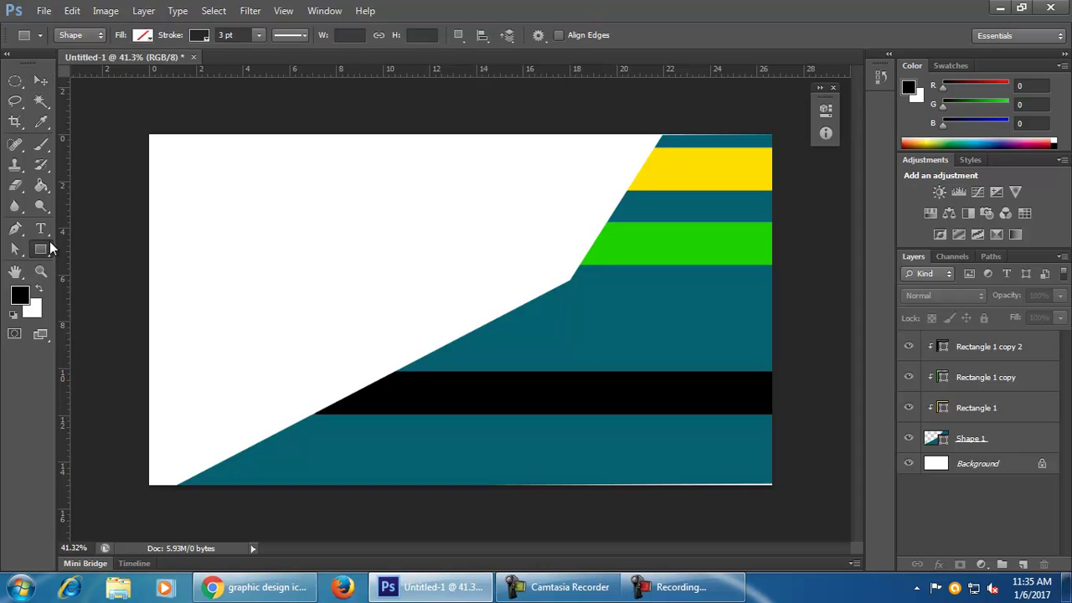
drag(475, 312, 795, 326)
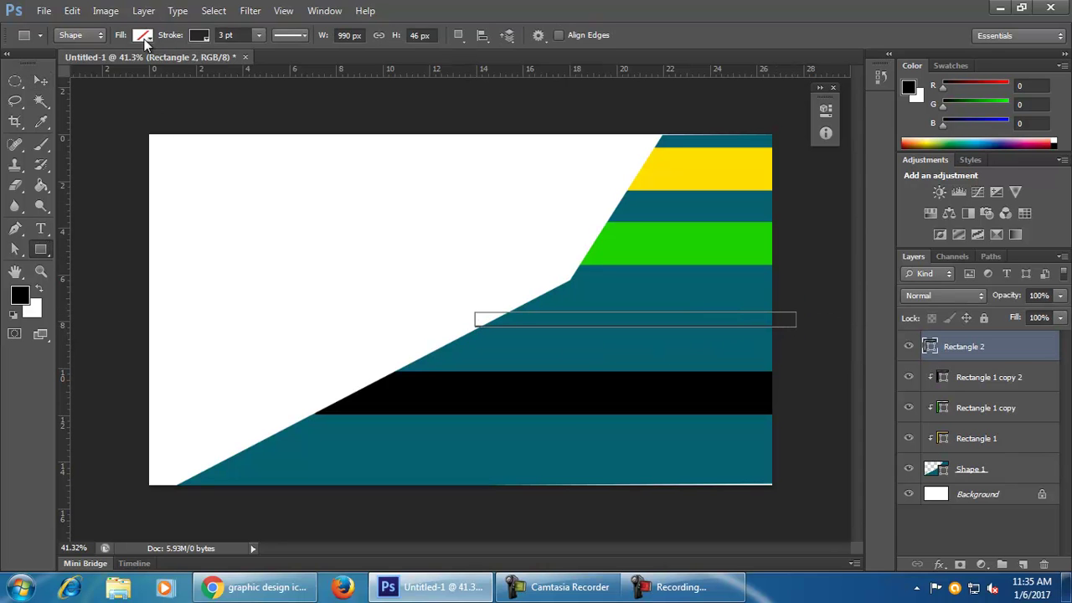
click(142, 37)
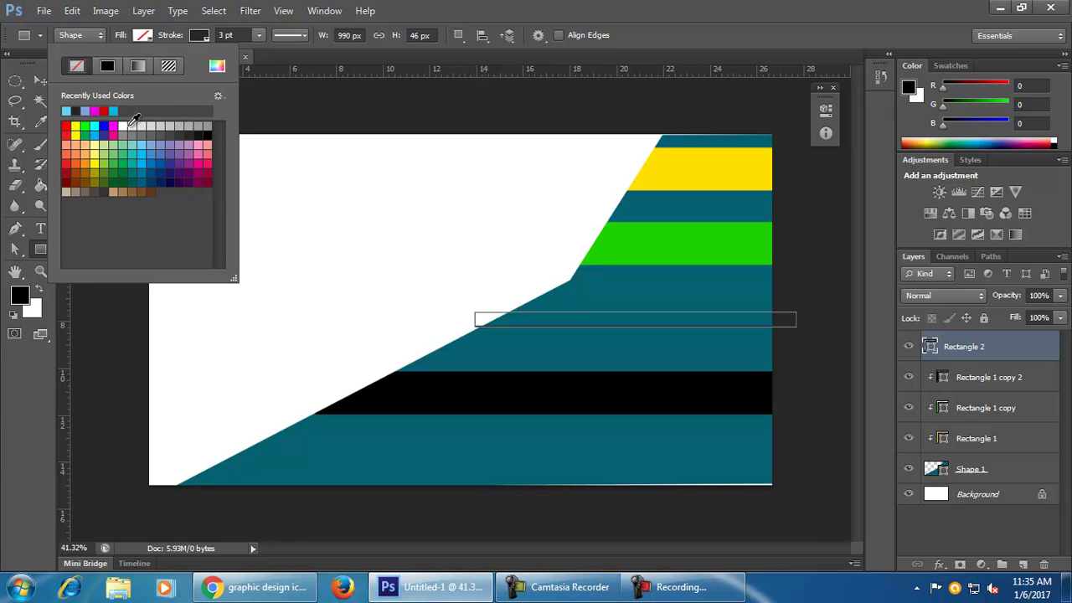
click(128, 125)
click(204, 38)
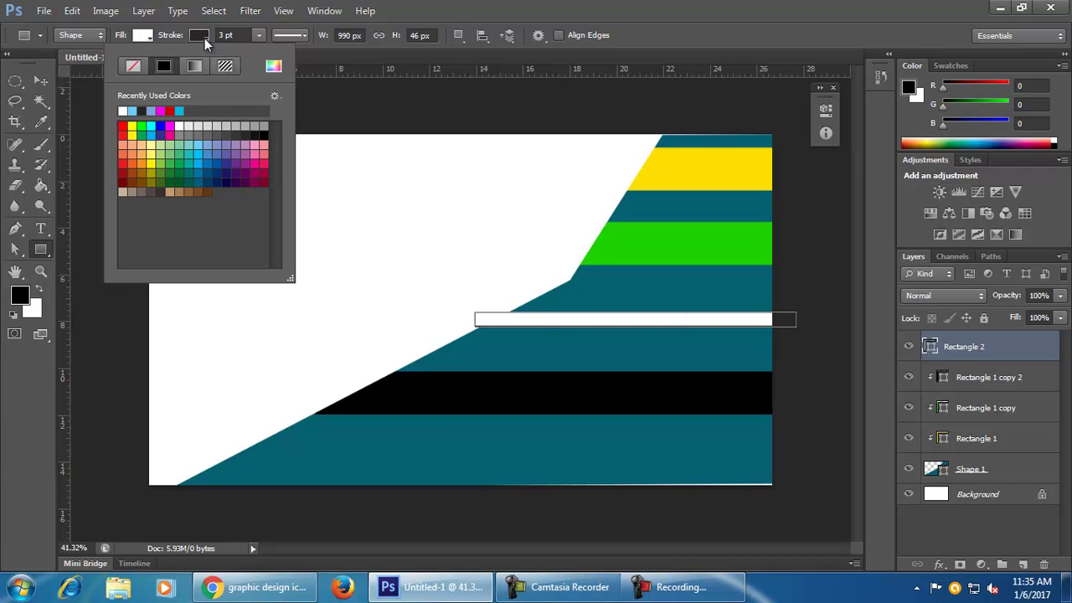
click(134, 66)
key(Return)
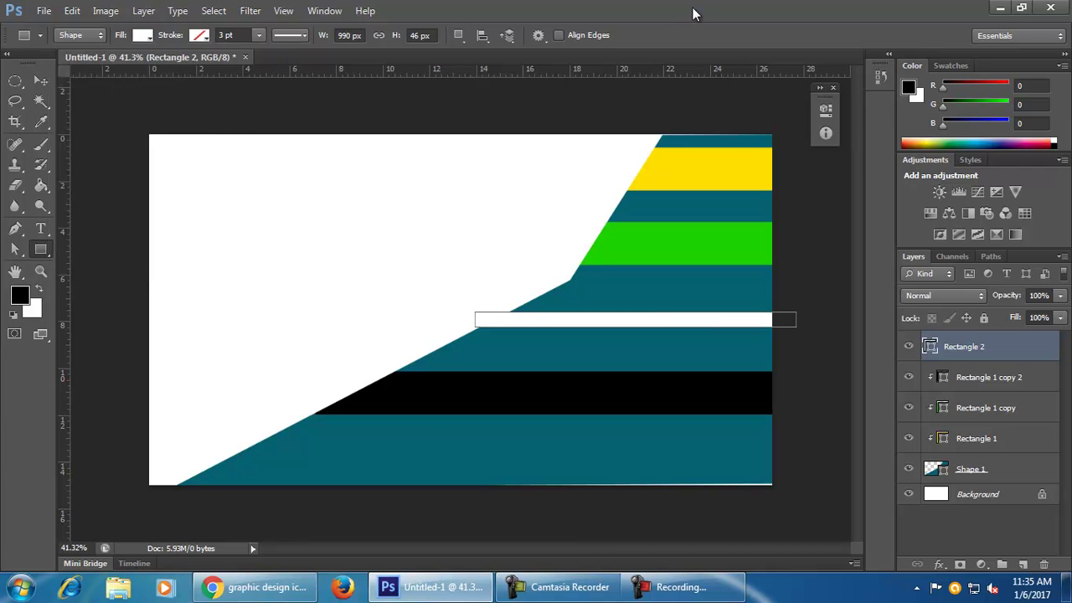
Step: Shift the thin white strip slightly down and to the left, closer to the black bar
click(40, 81)
click(200, 219)
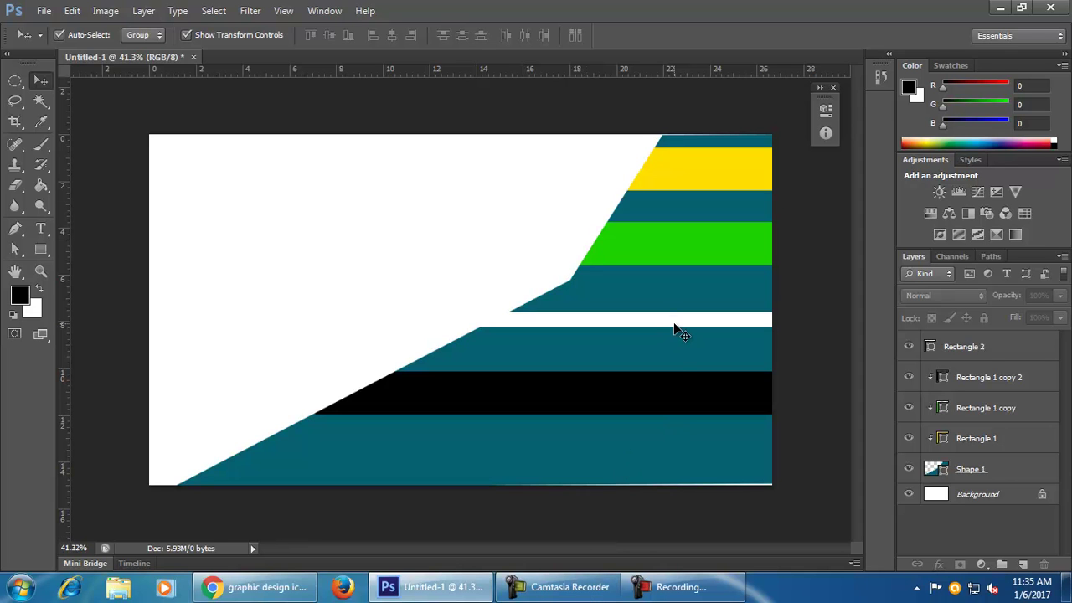
drag(672, 323, 660, 339)
click(808, 384)
drag(538, 335, 460, 341)
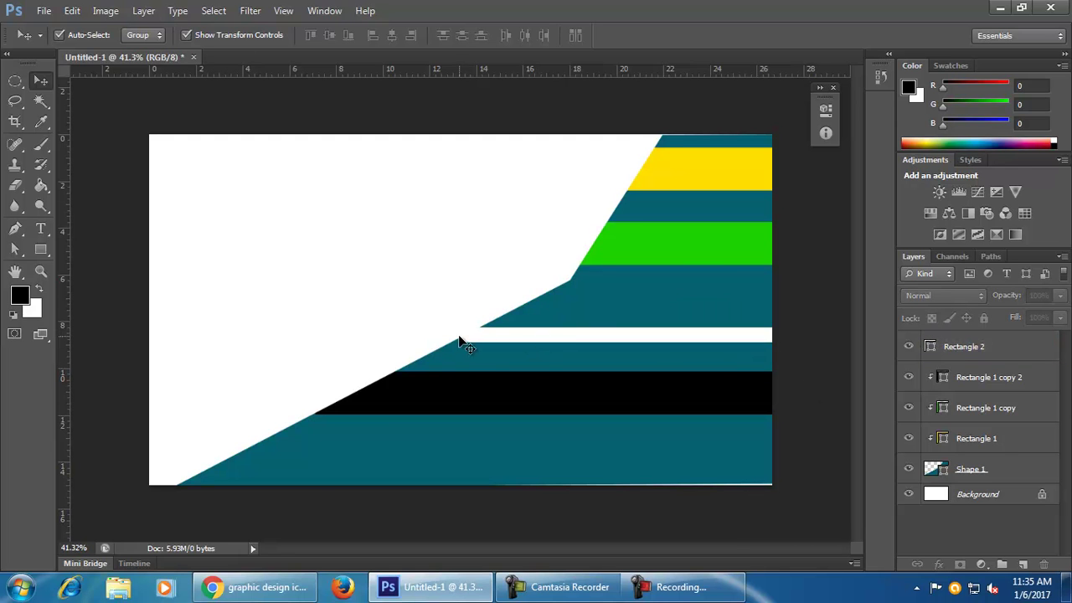
Step: Stretch the white strip leftward past the teal shape's slanted edge so it cuts fully through the shape, and deselect it
key(super)
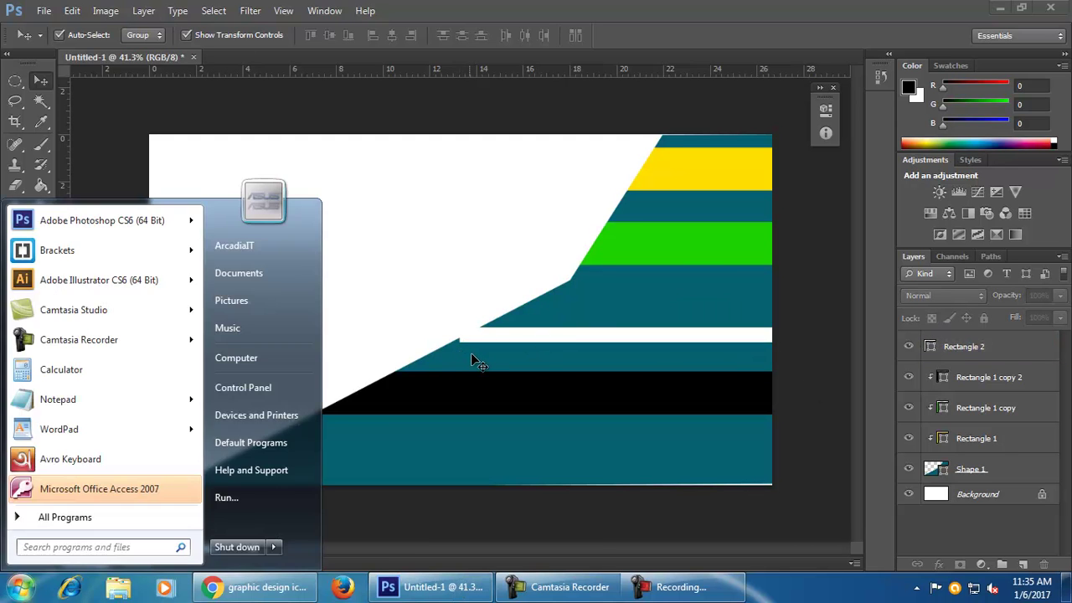
key(super)
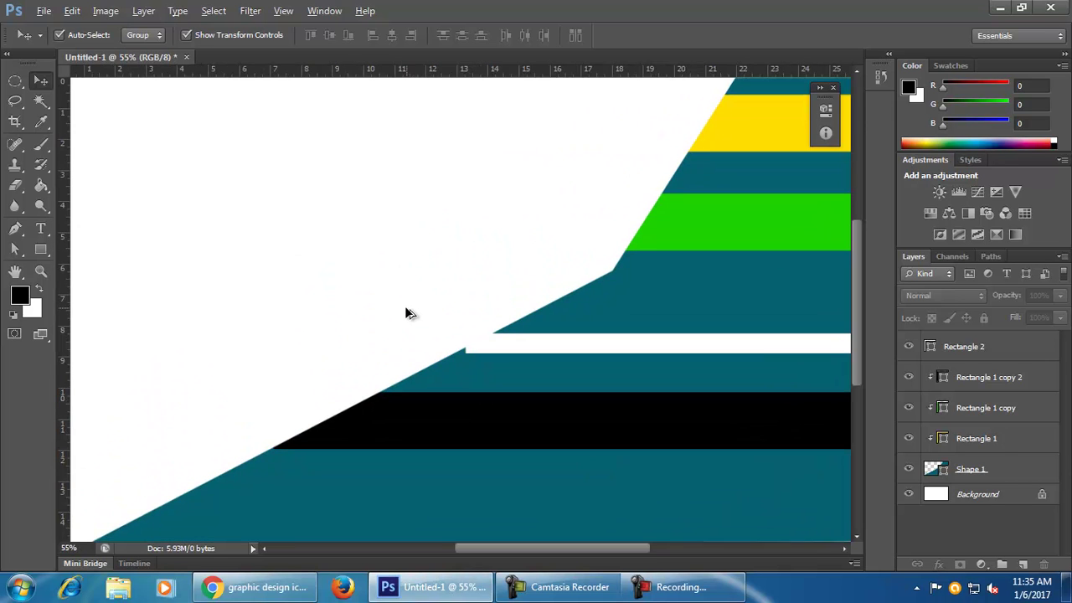
scroll(404, 306, up, 3)
scroll(469, 367, up, 1)
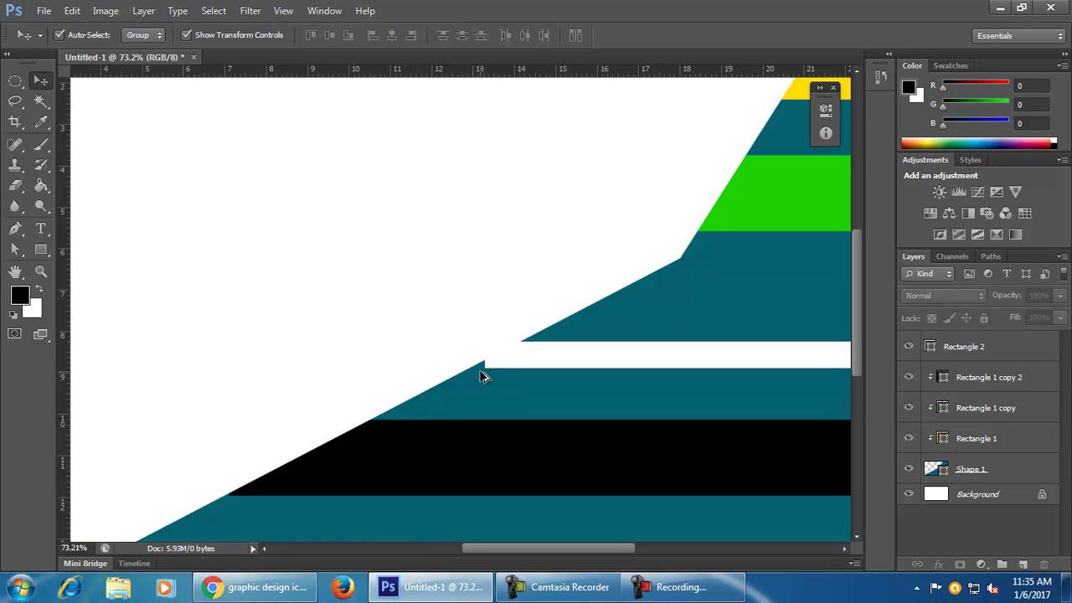
scroll(483, 369, down, 4)
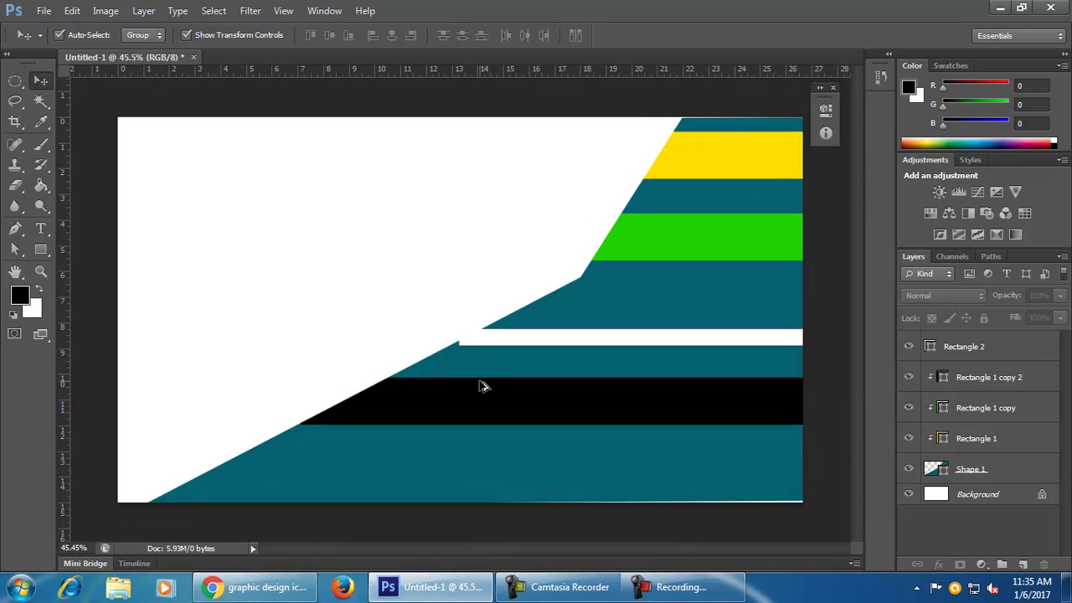
click(528, 331)
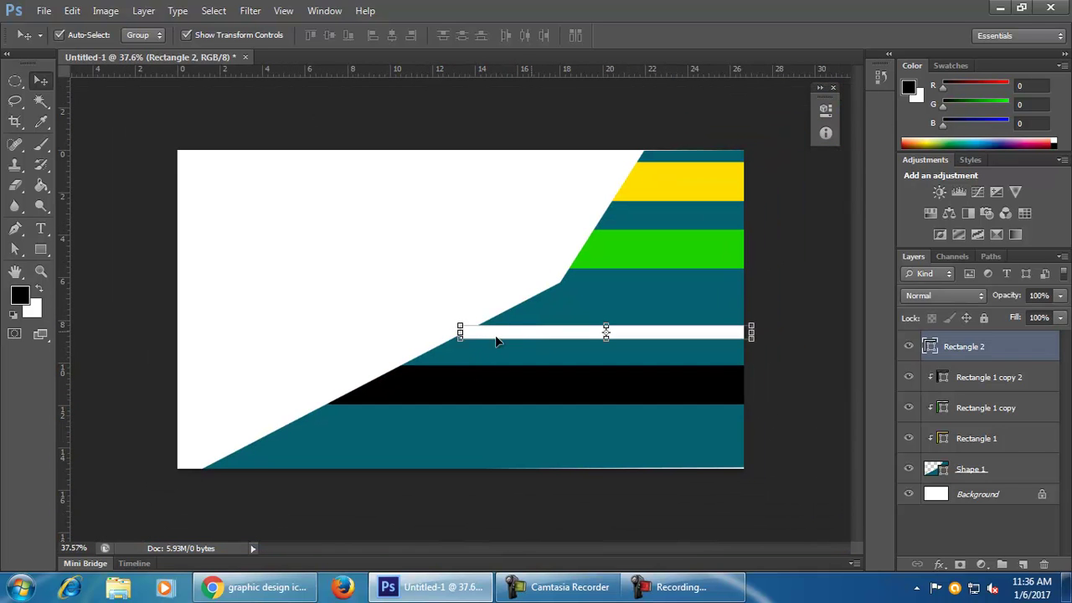
click(447, 331)
drag(446, 332, 422, 332)
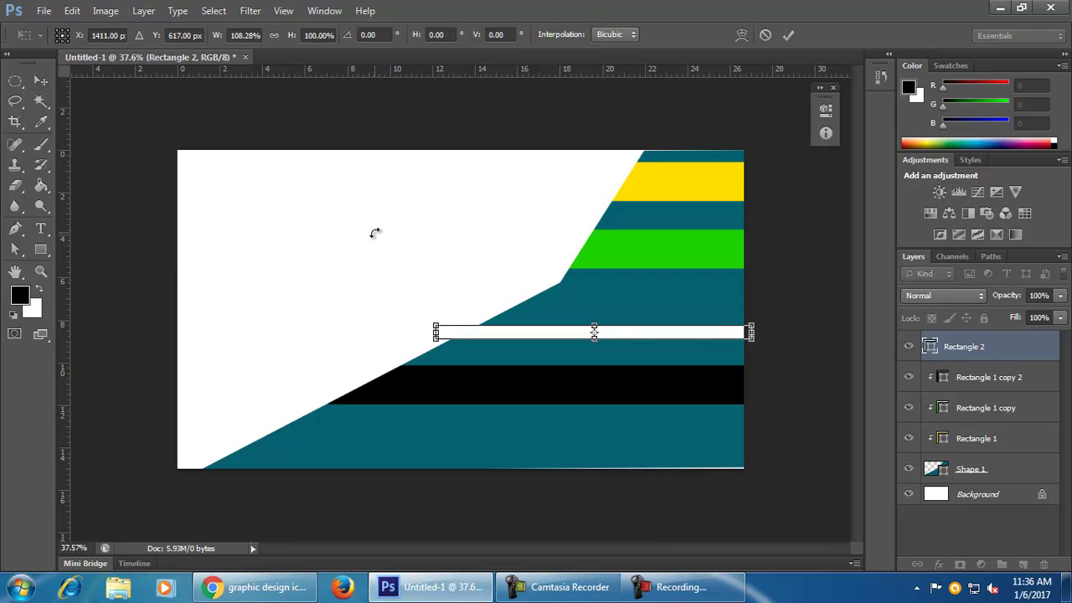
click(787, 34)
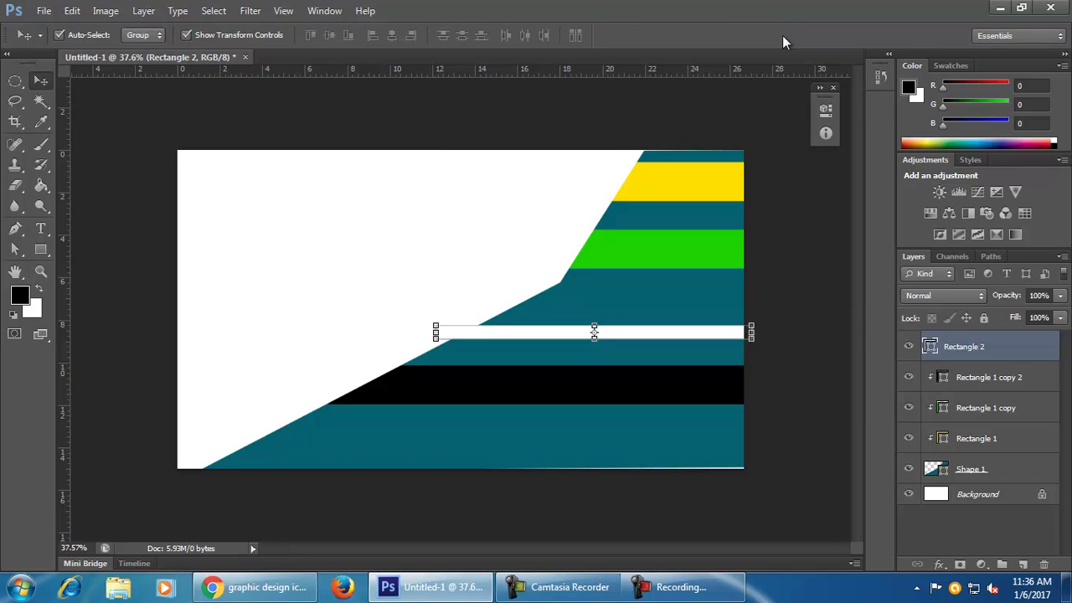
click(383, 271)
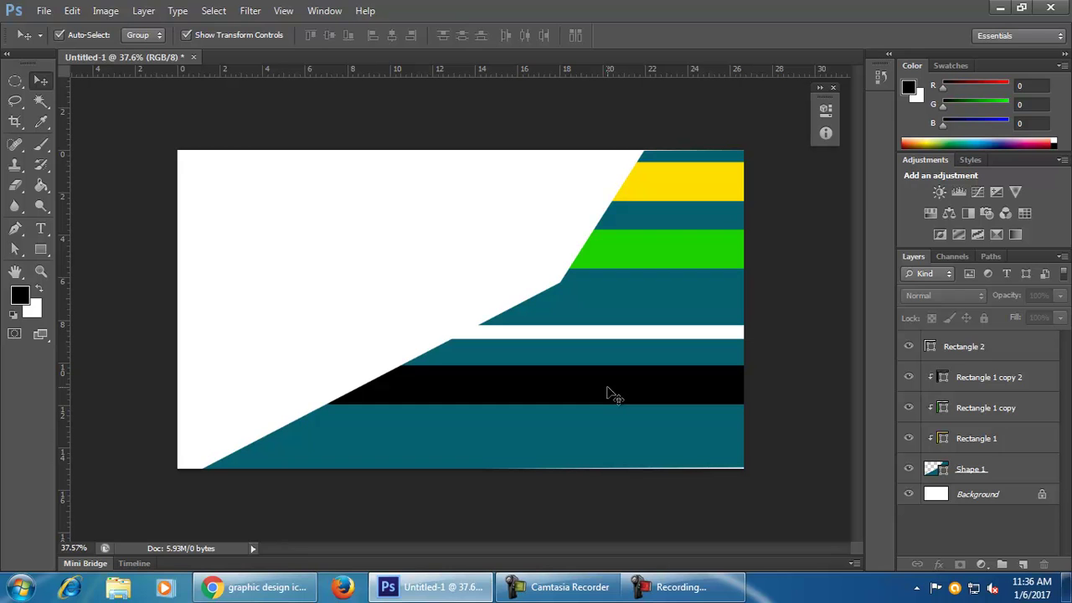
Step: Move the green bar down to the bend of the teal shape and deselect it
click(609, 391)
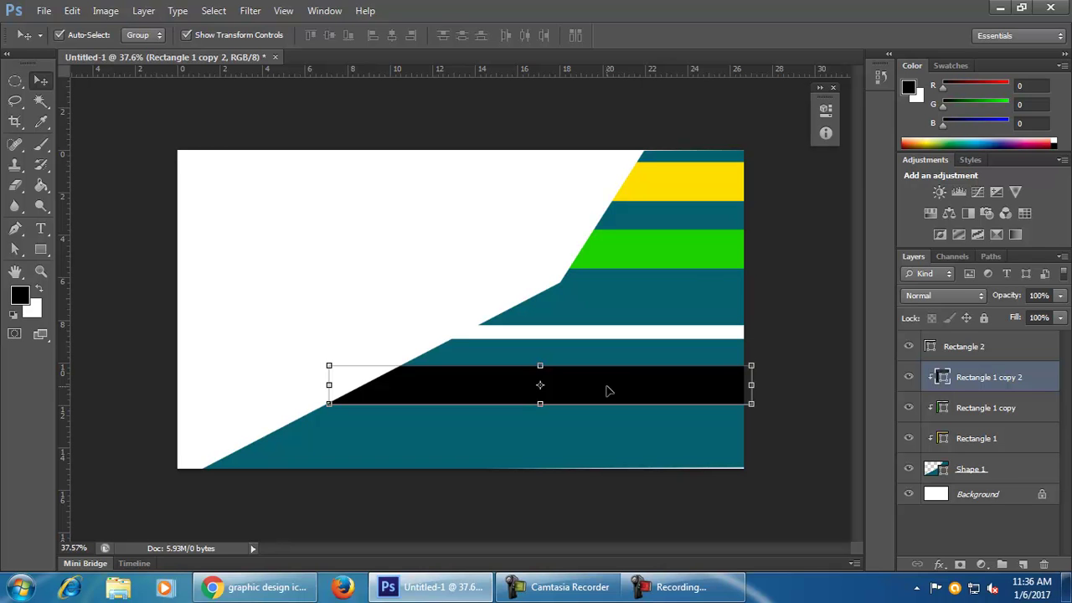
drag(661, 350, 681, 266)
click(375, 194)
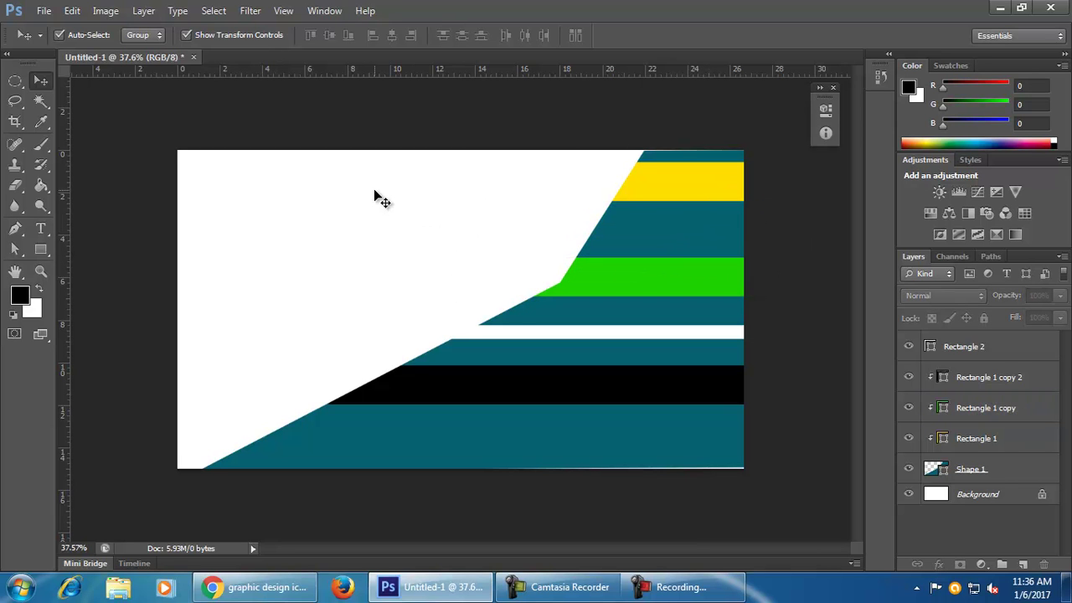
Step: Select all the shape and rectangle layers and delete them, leaving only the Background
drag(310, 172, 804, 531)
key(Delete)
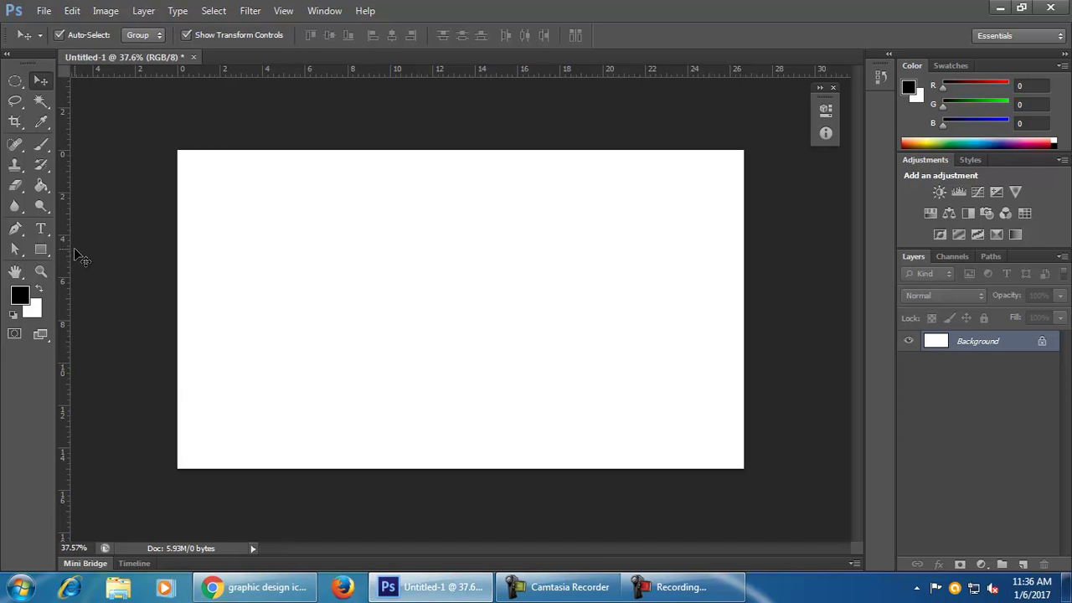
Step: Start a new Pen tool shape with its first anchor point near the canvas's lower-left corner
click(16, 229)
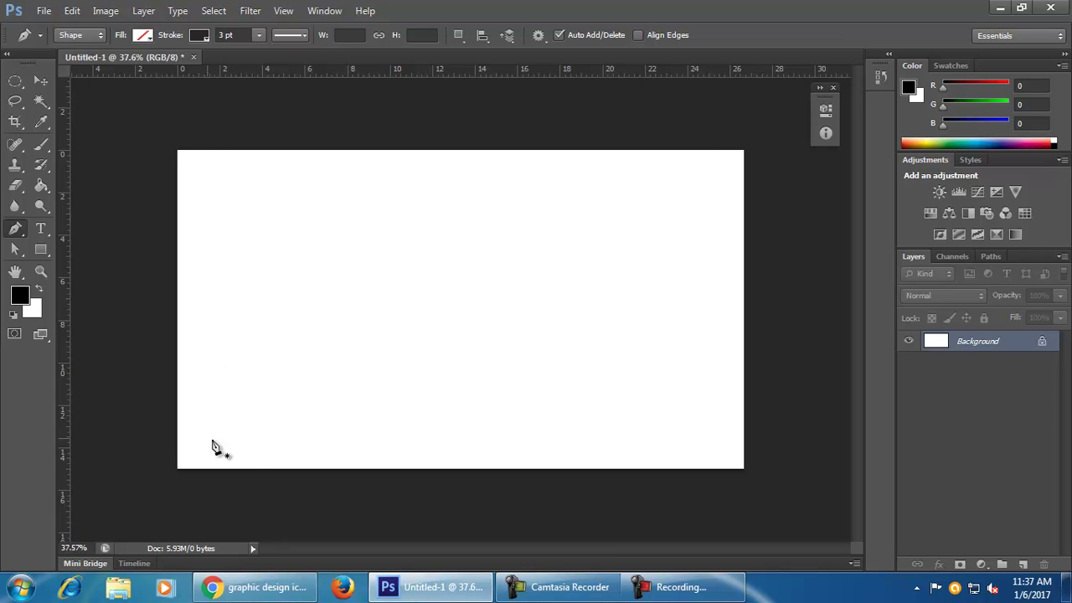
click(196, 420)
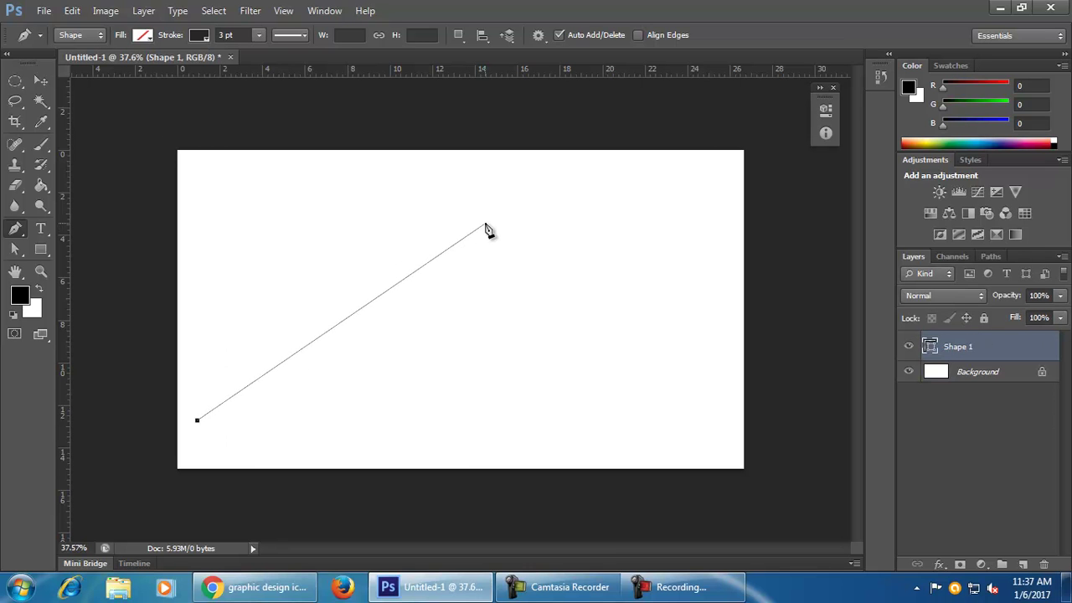
Step: Try to draw a curved segment from the first anchor to the upper middle of the canvas, and undo it
click(451, 239)
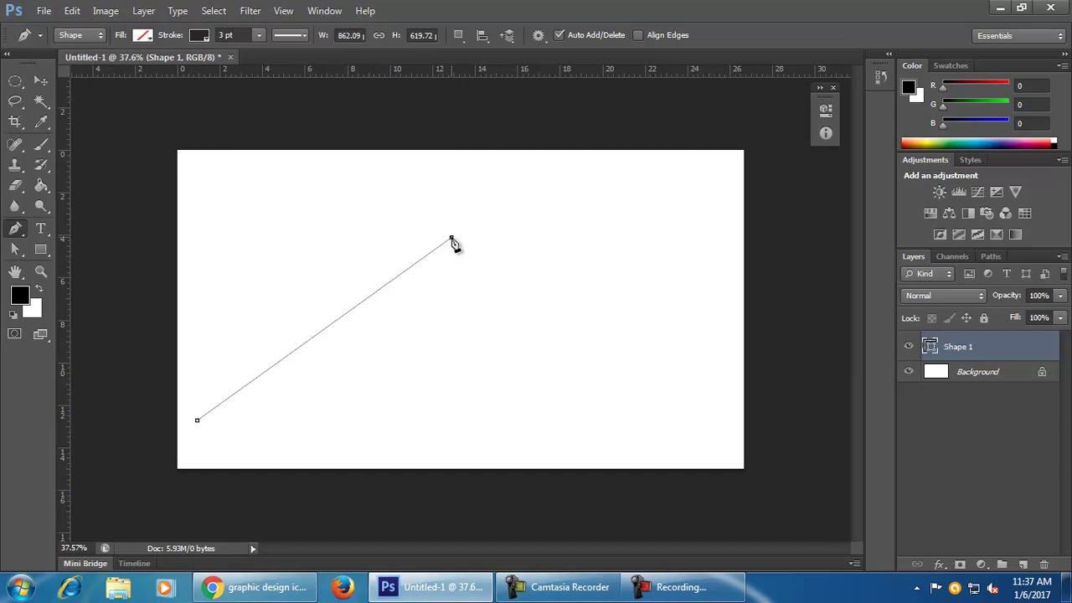
drag(450, 239, 647, 264)
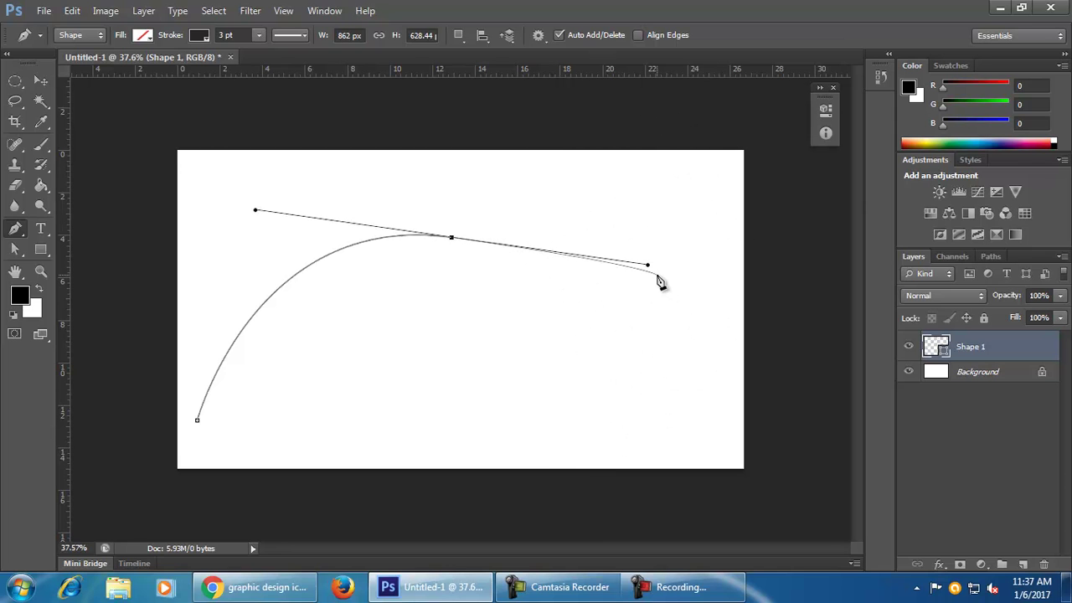
key(ctrl+z)
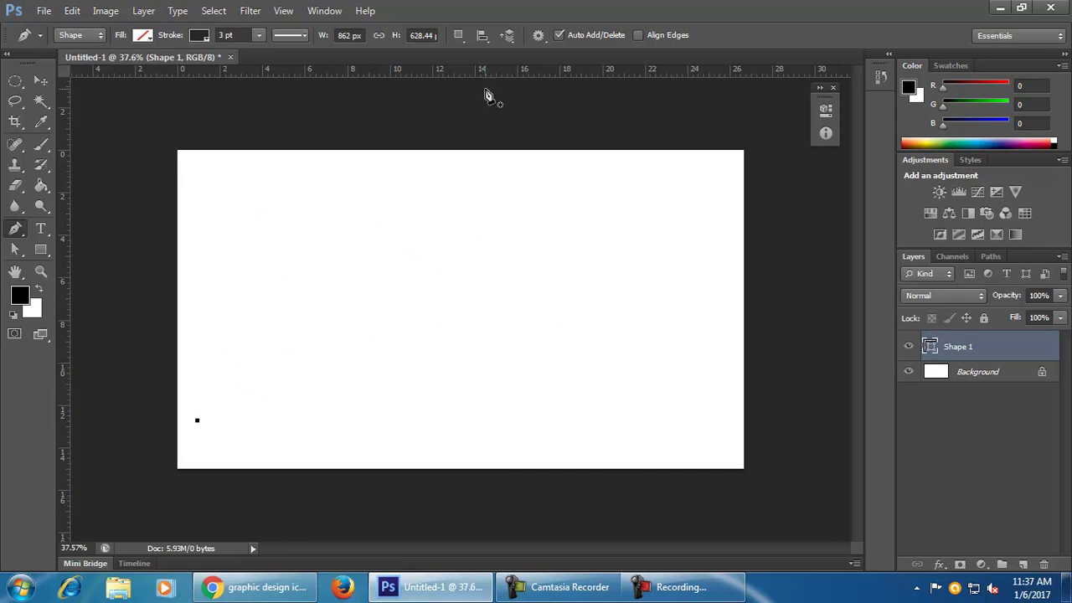
Step: Check the Pen's Rubber Band option, and draw an arched segment about 1125 px wide from the first anchor to a smooth point
click(538, 35)
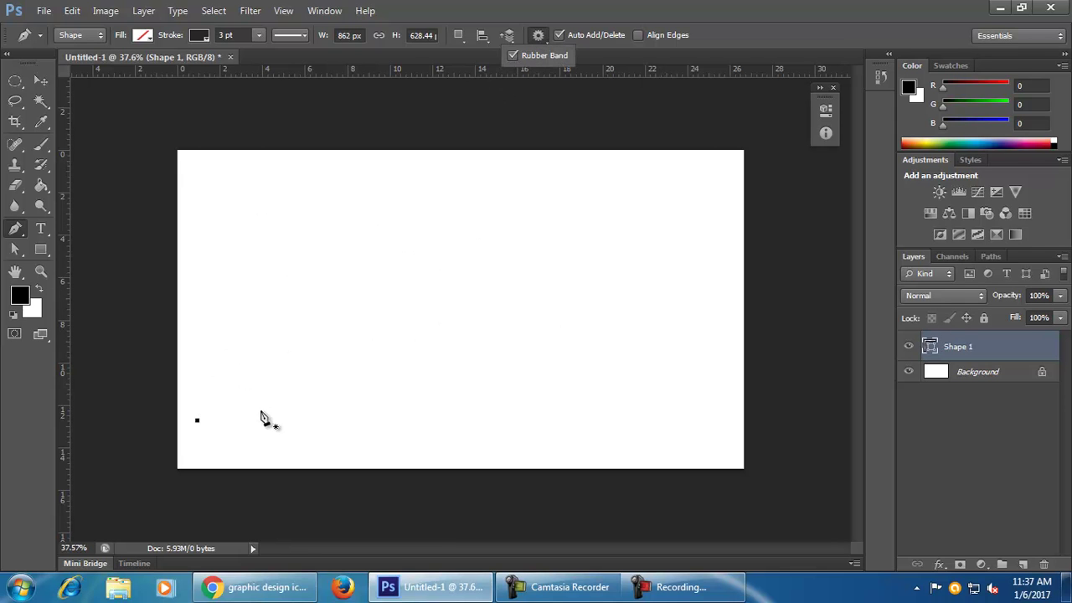
click(202, 422)
drag(529, 232, 771, 315)
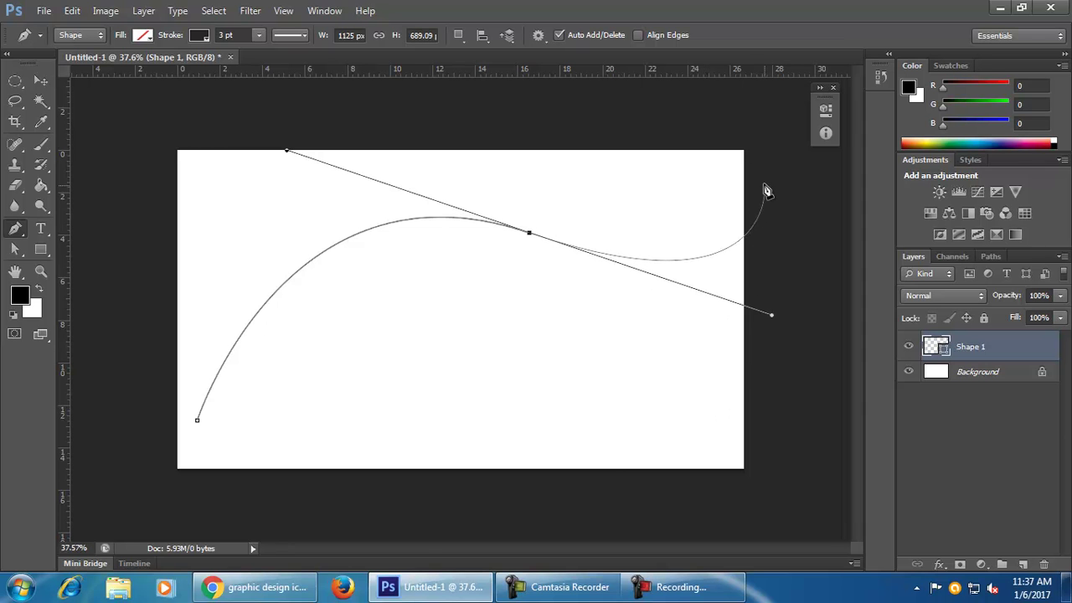
Step: Try to extend the path with an anchor near the canvas's upper-right corner, and undo that segment
click(726, 158)
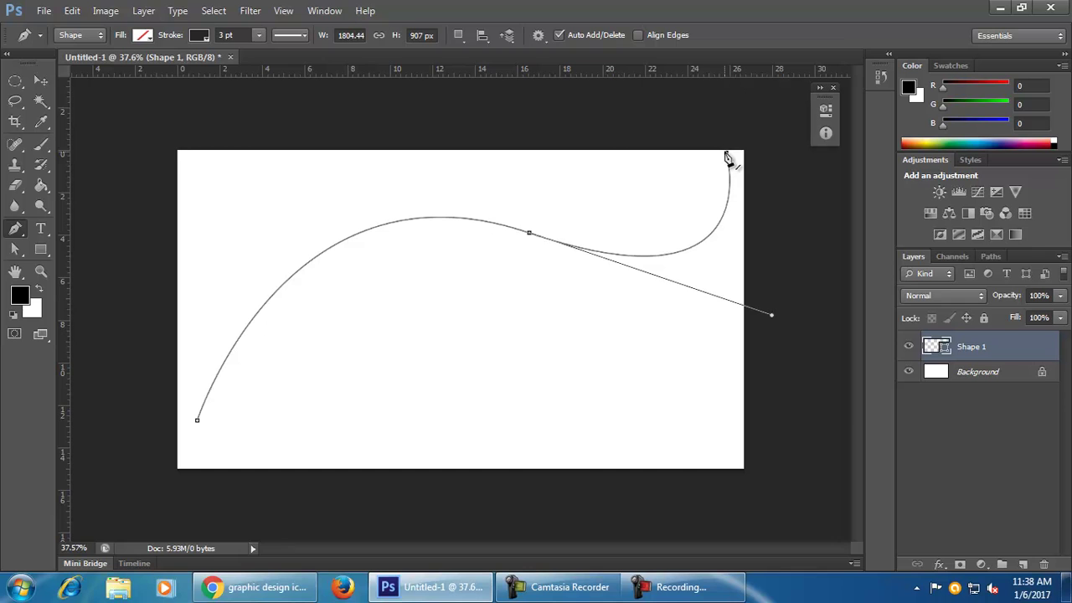
click(725, 154)
key(ctrl+z)
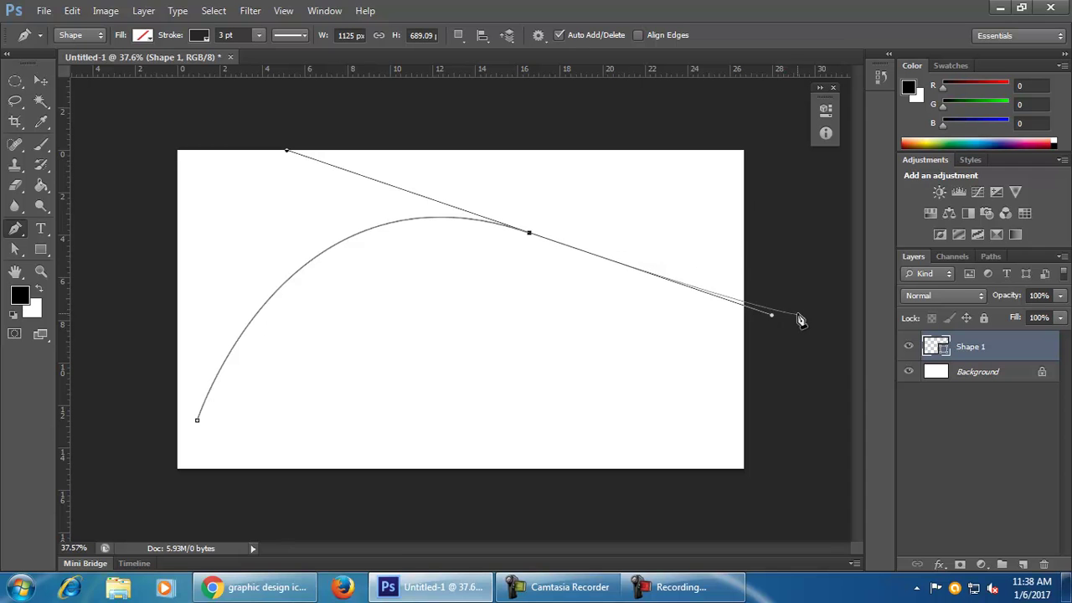
Step: Shorten the smooth anchor's outgoing direction handle and tilt it more steeply, keeping its end inside the canvas
drag(774, 318, 720, 313)
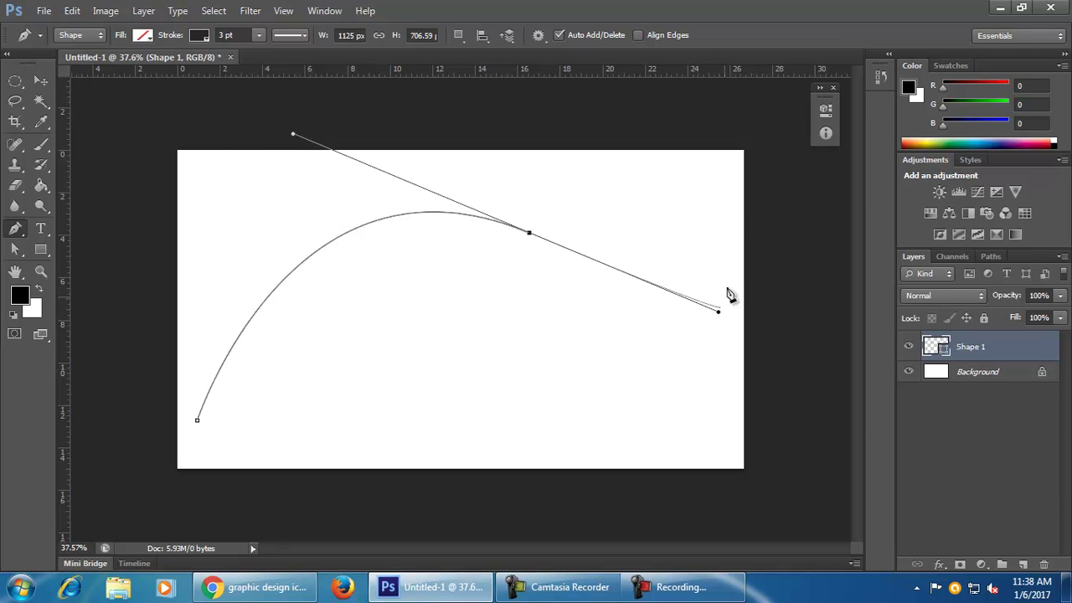
Step: Continue the path to the canvas's top edge near the right, around its right corners and lower edge, and close it at the first anchor
click(725, 154)
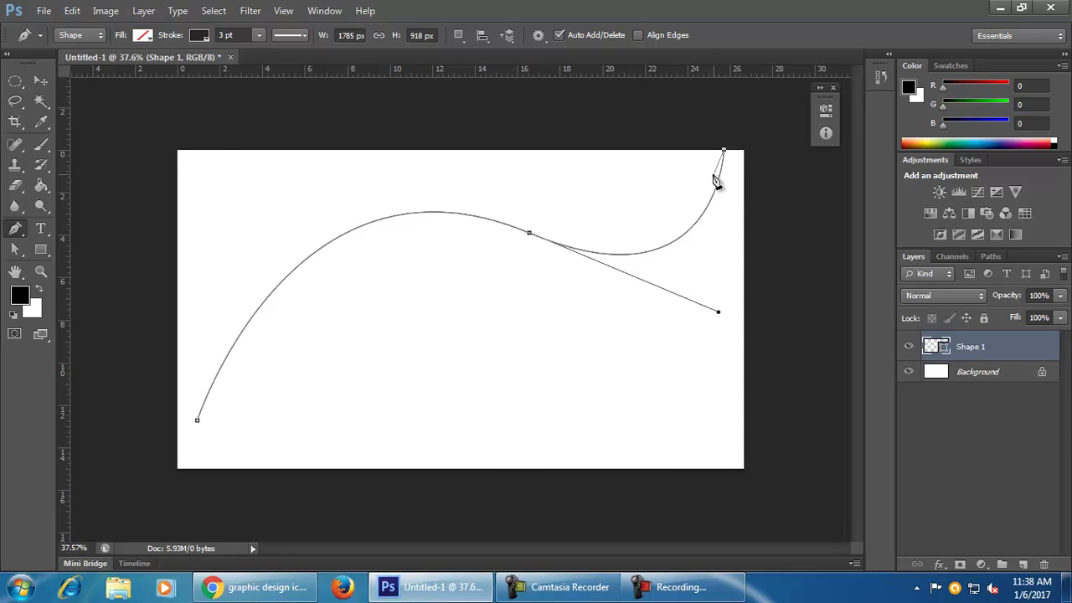
click(743, 150)
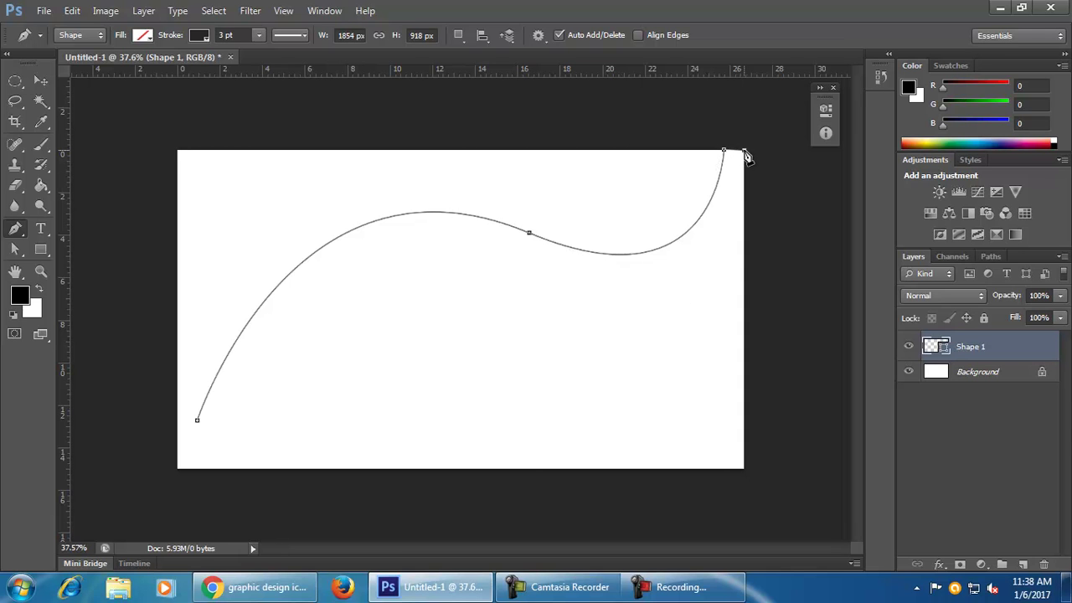
click(743, 469)
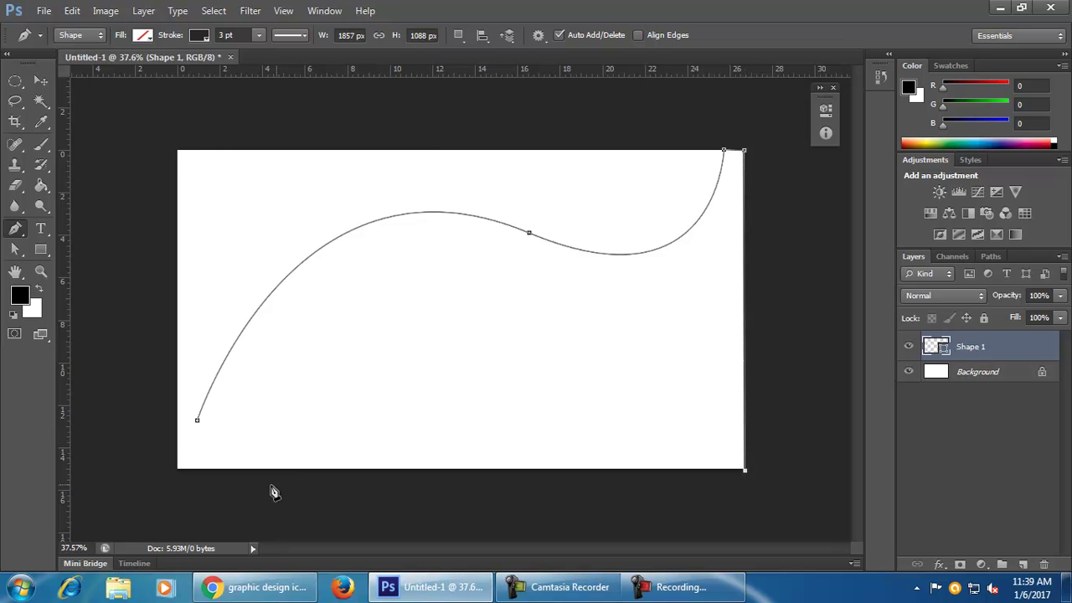
click(195, 469)
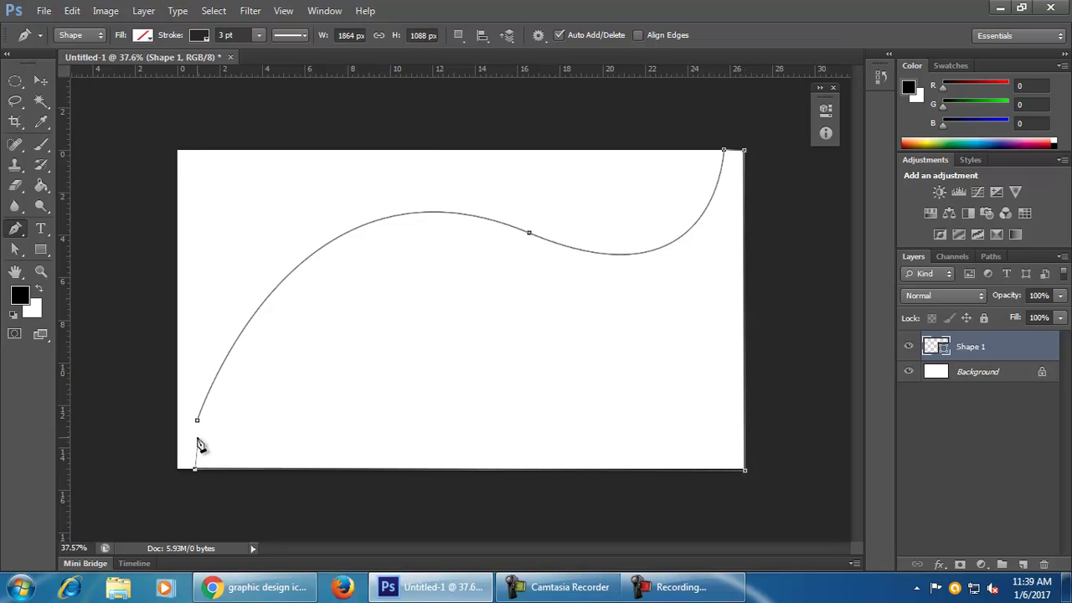
click(198, 423)
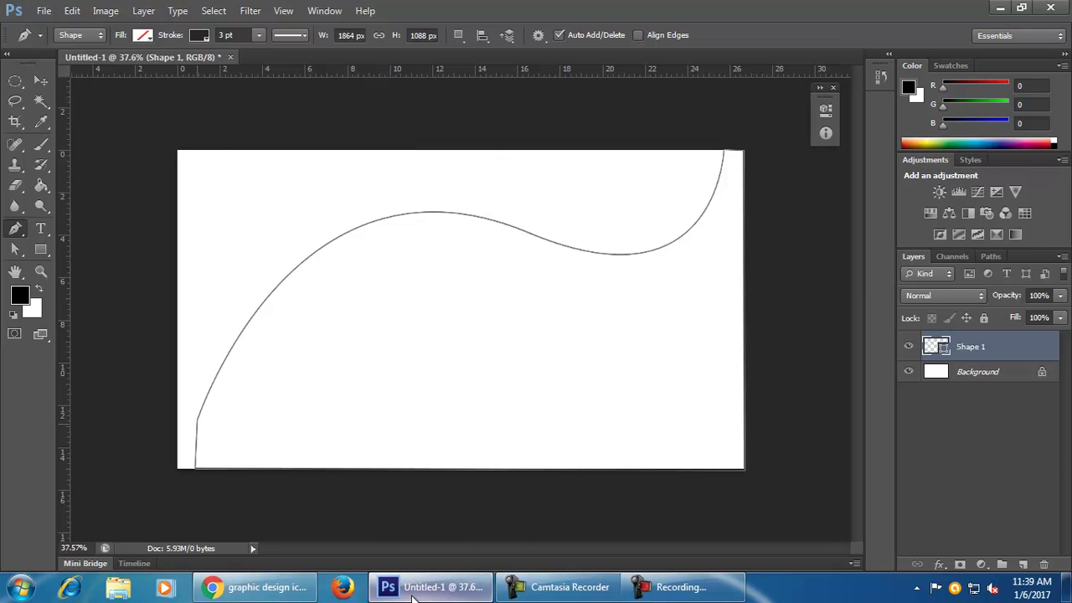
Step: Fill the closed wave shape with periwinkle blue and remove its stroke
click(143, 38)
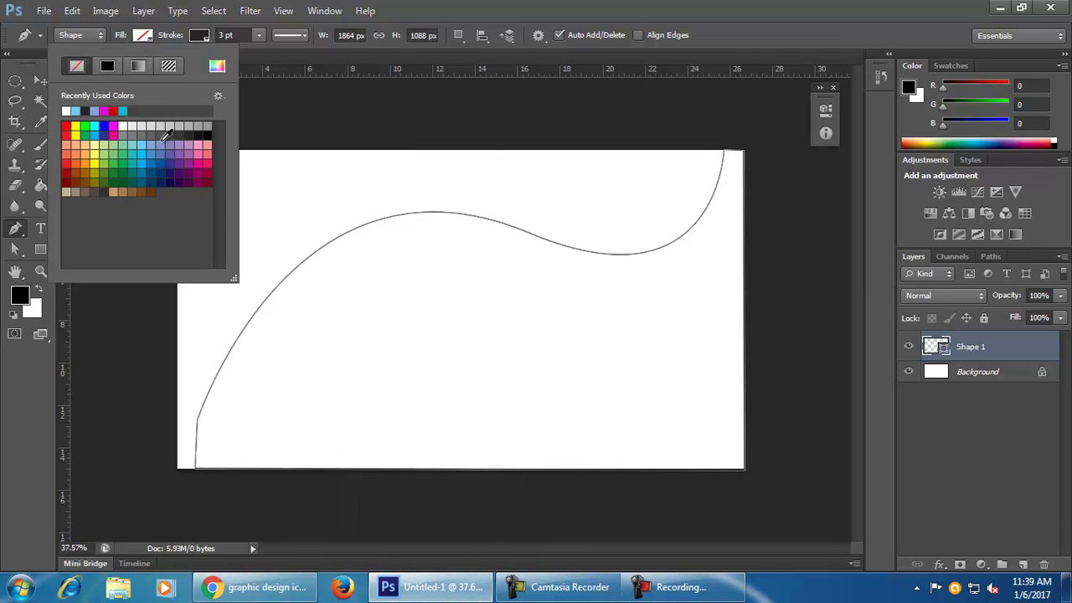
click(158, 145)
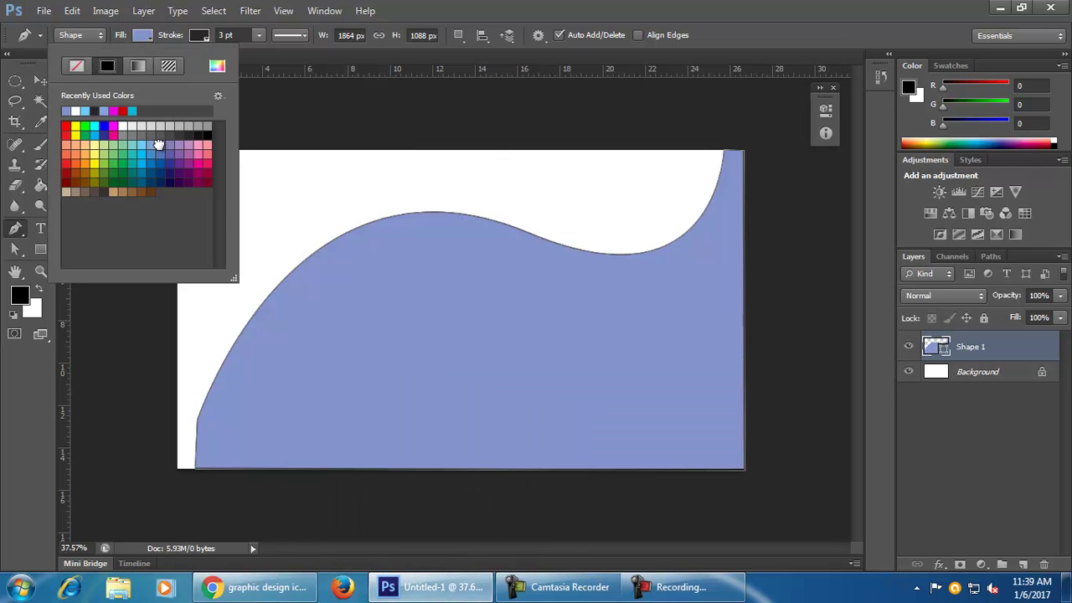
click(261, 36)
click(207, 39)
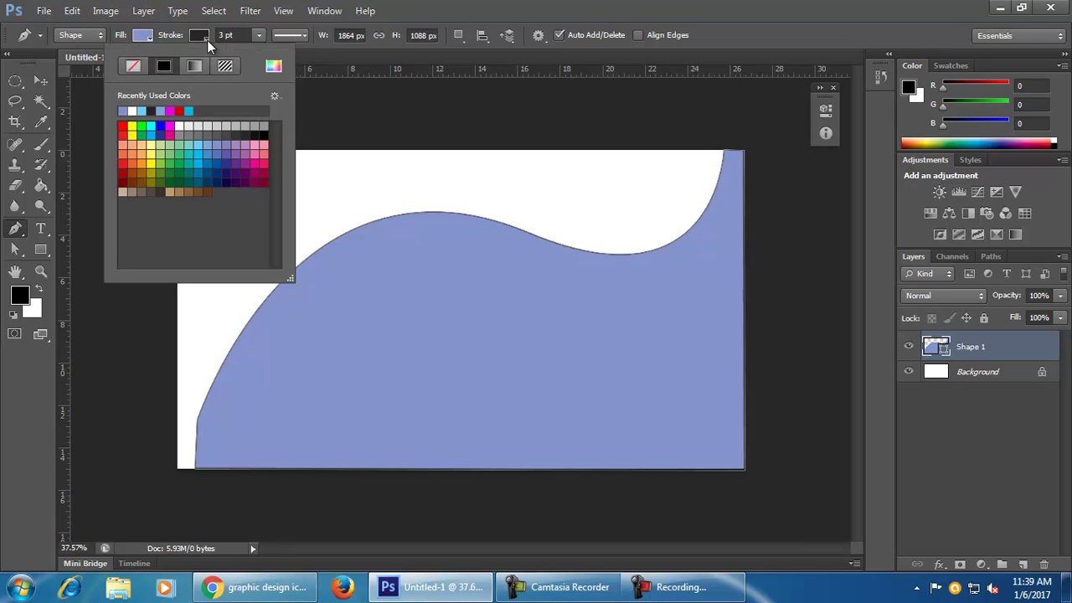
click(133, 67)
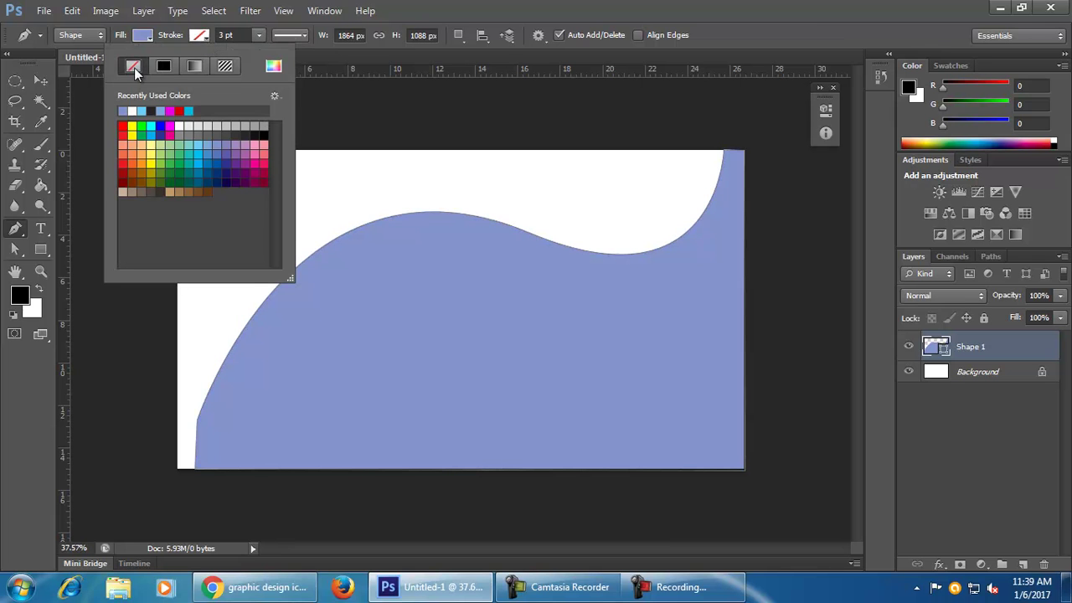
click(42, 60)
Step: Move the wave shape past the canvas's left edge and stretch its width to 104.67% to reach the right edge
click(40, 81)
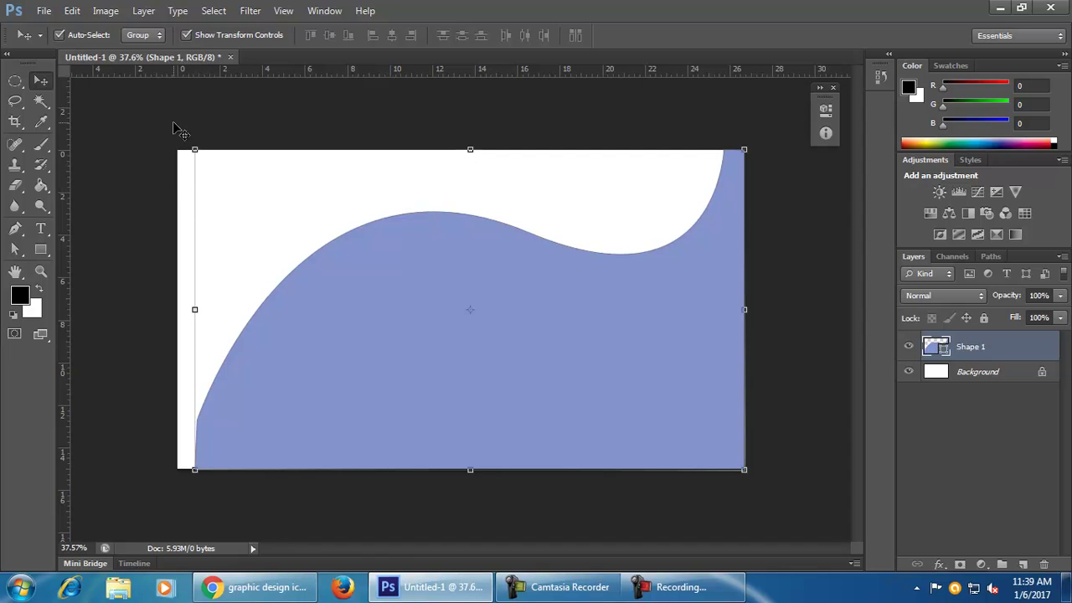
drag(508, 363, 490, 367)
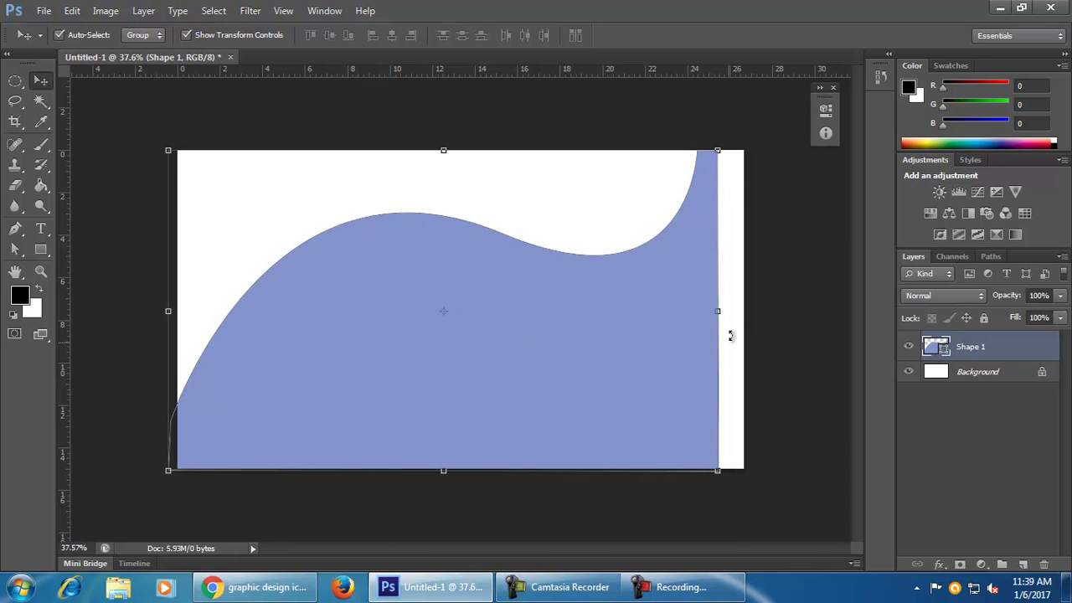
drag(720, 311, 743, 311)
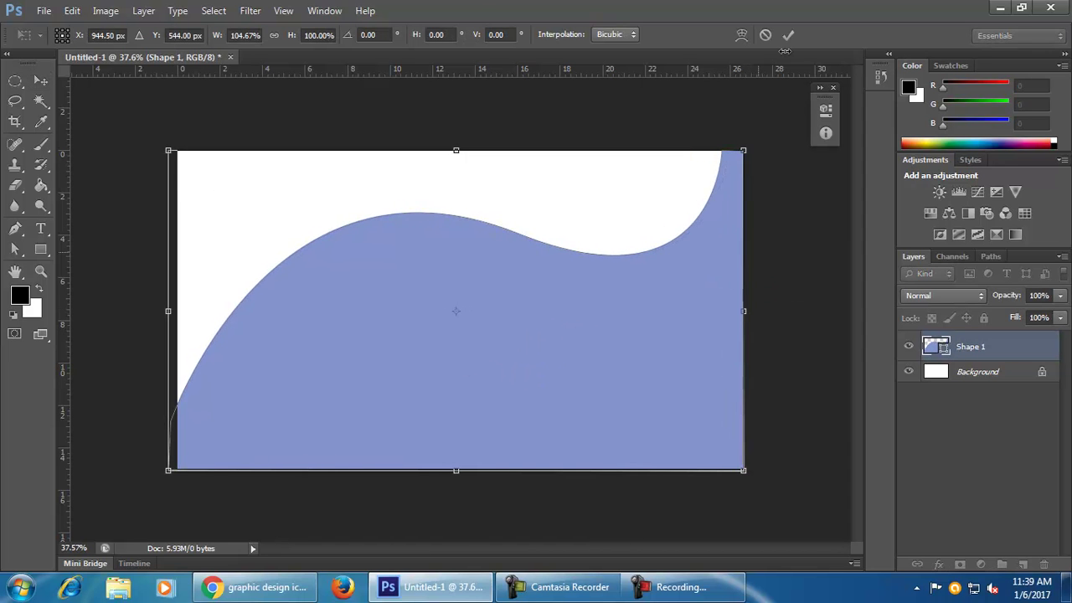
click(788, 35)
click(823, 353)
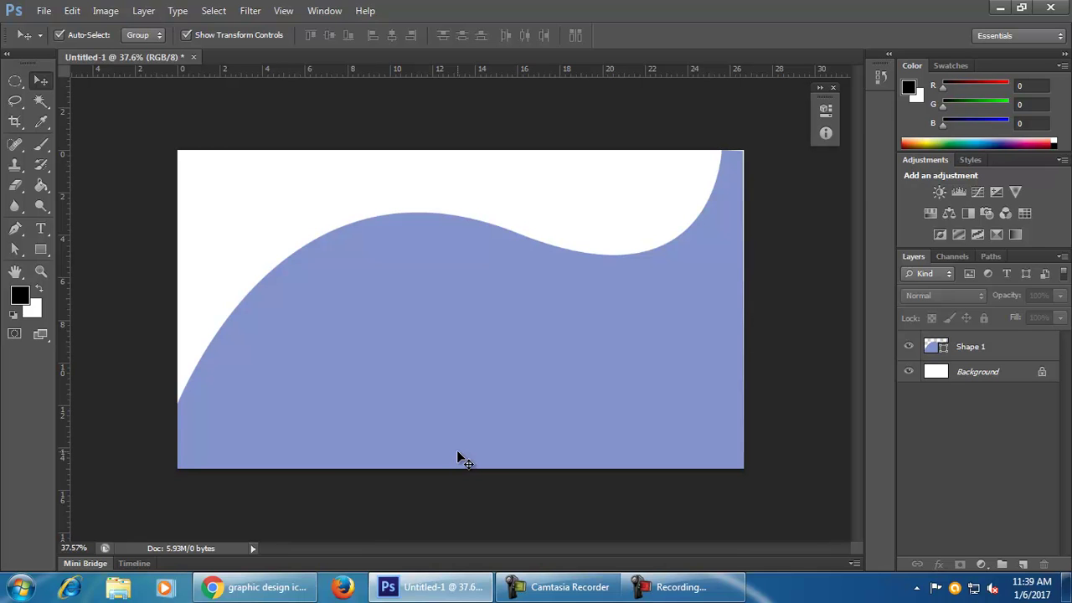
Step: Draw a vertical rectangle about 256 by 1312 px across the wave's crest, filled dark purple with no stroke
click(40, 248)
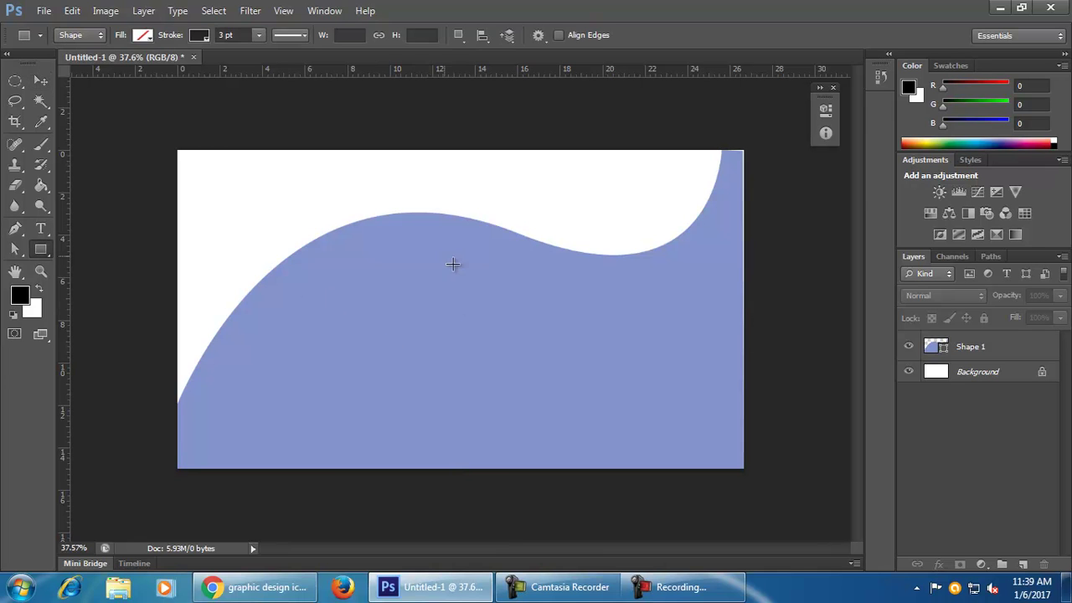
drag(409, 146, 485, 533)
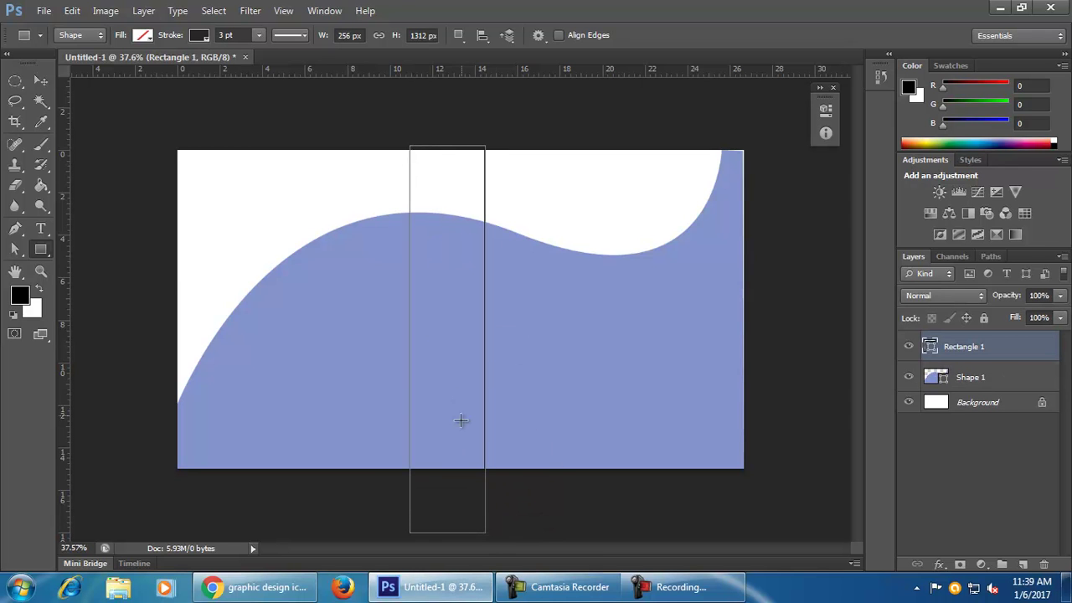
click(142, 36)
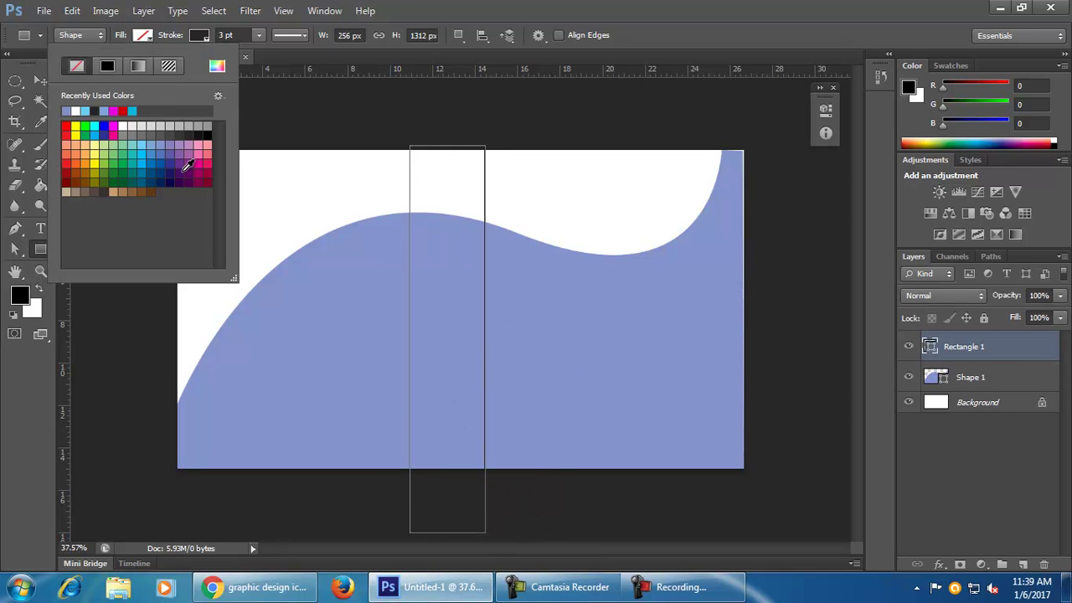
click(188, 172)
click(198, 35)
click(132, 66)
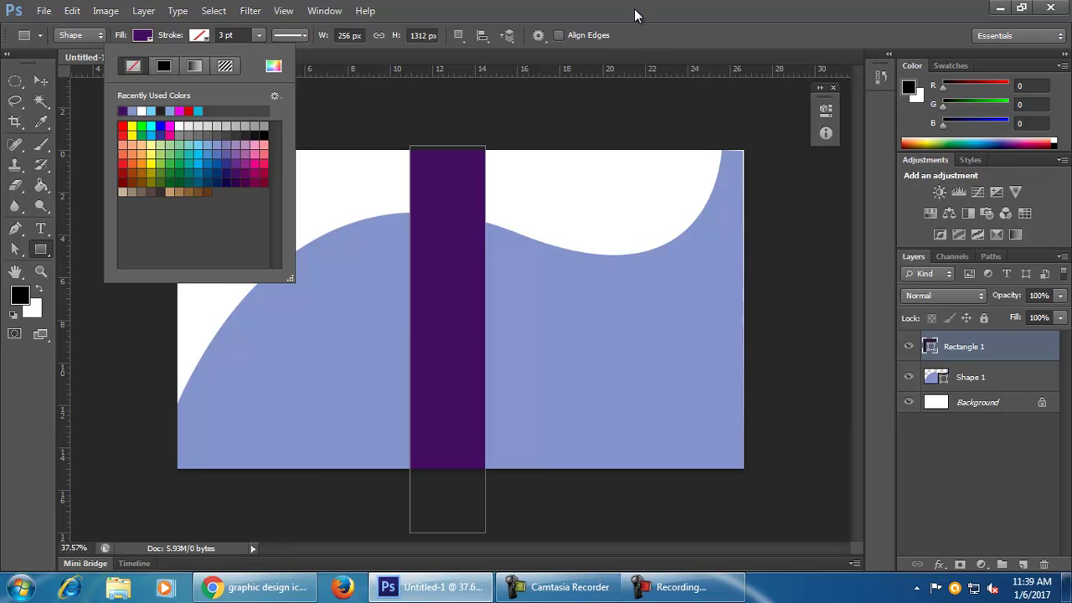
click(40, 80)
click(753, 443)
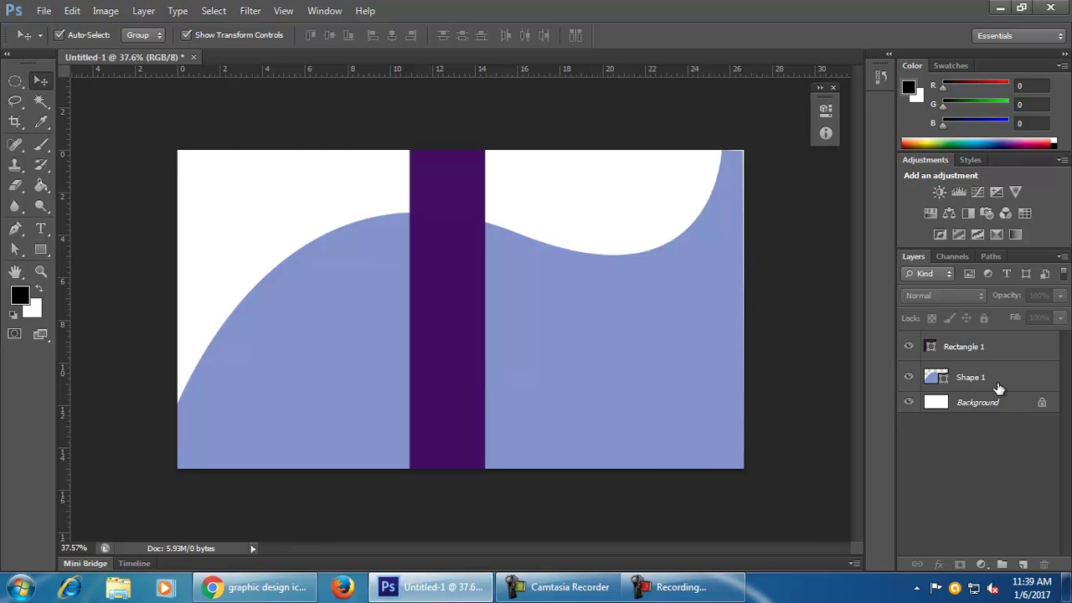
Step: Clip the purple rectangle layer to the wave shape with a clipping mask
click(1009, 352)
right_click(1007, 349)
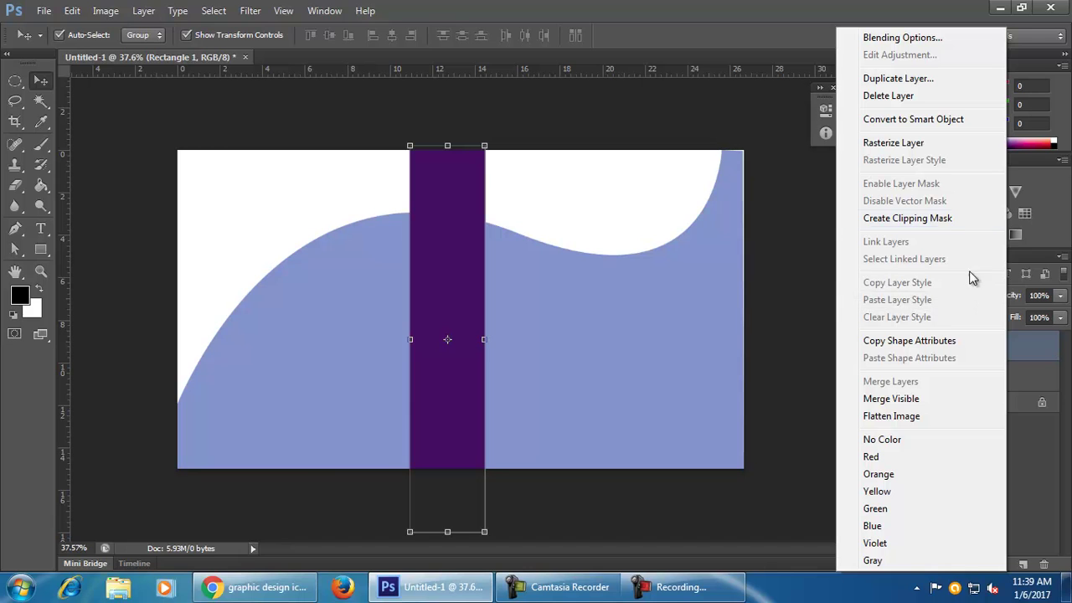
click(978, 220)
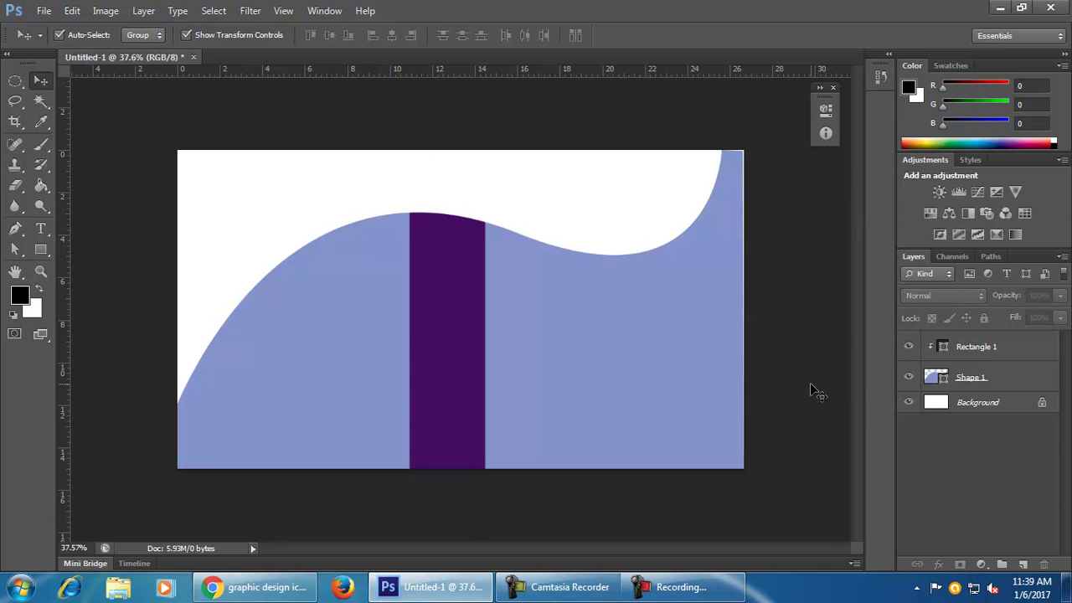
Step: Move the clipped purple bar to the left end of the wave shape
drag(438, 297, 388, 376)
click(541, 522)
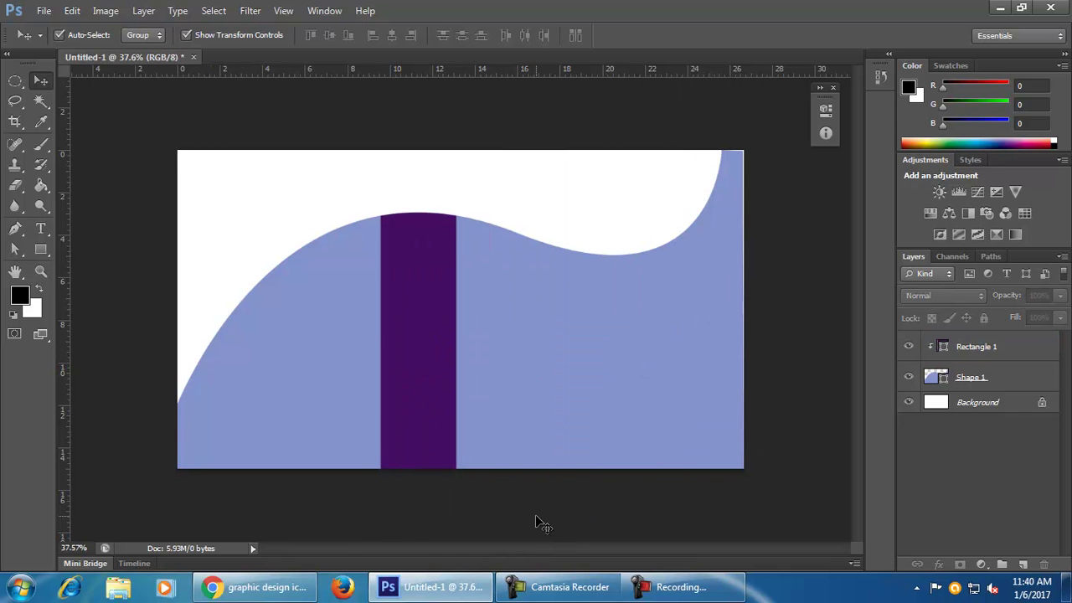
click(424, 380)
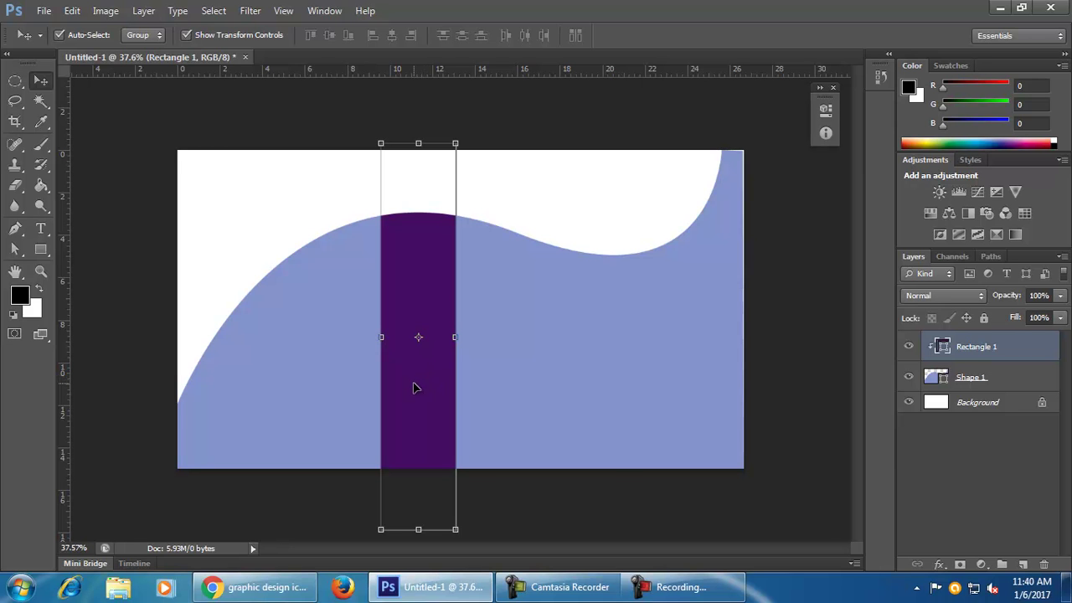
drag(421, 418, 246, 445)
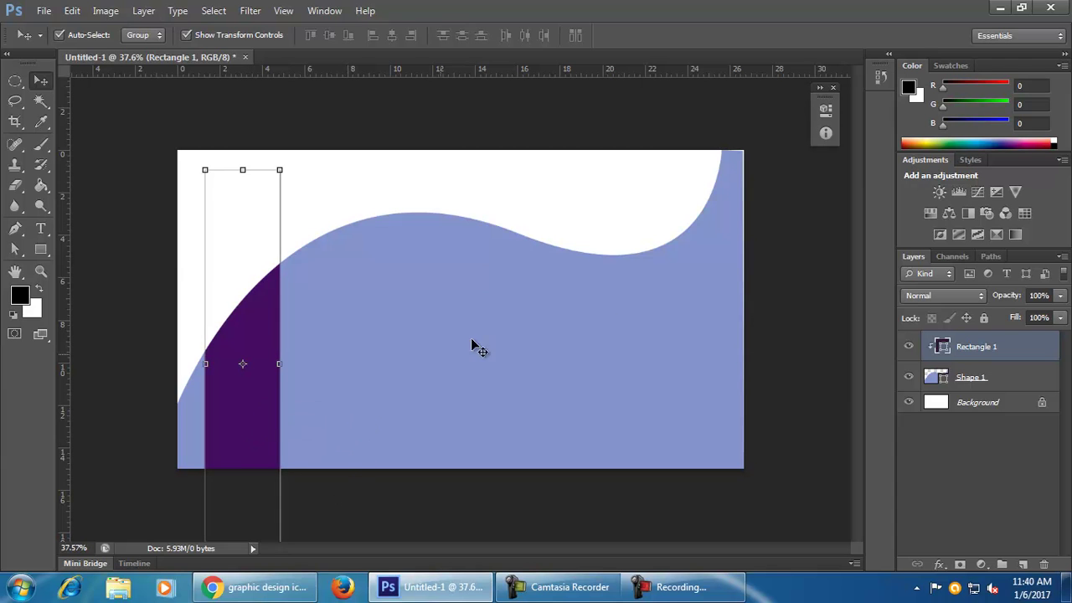
Step: Duplicate the purple bar three times, spacing the copies horizontally across the wave shape
drag(280, 427, 351, 432)
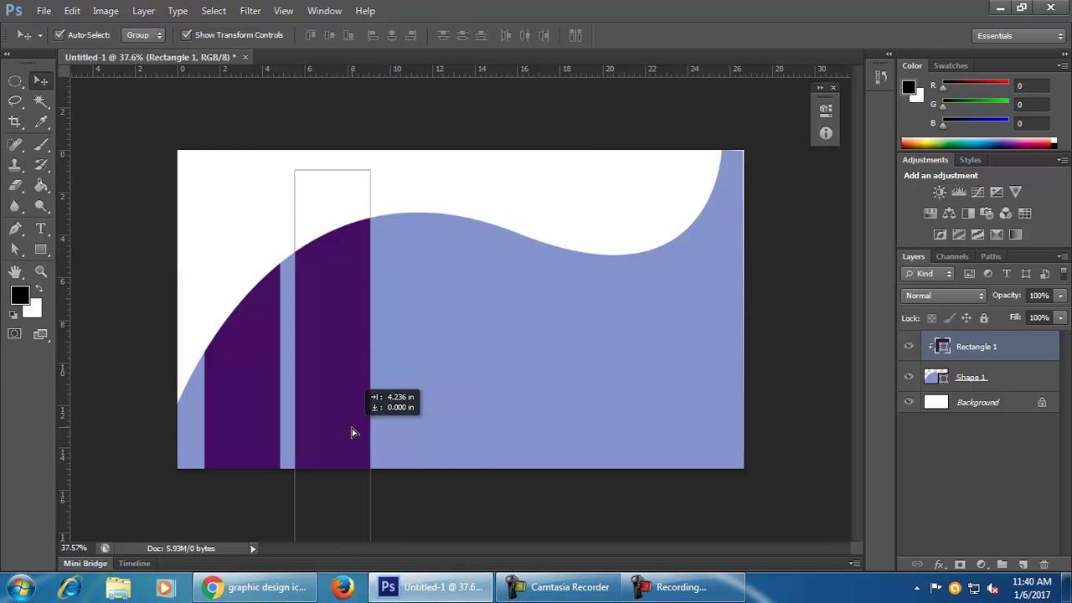
drag(351, 432, 350, 432)
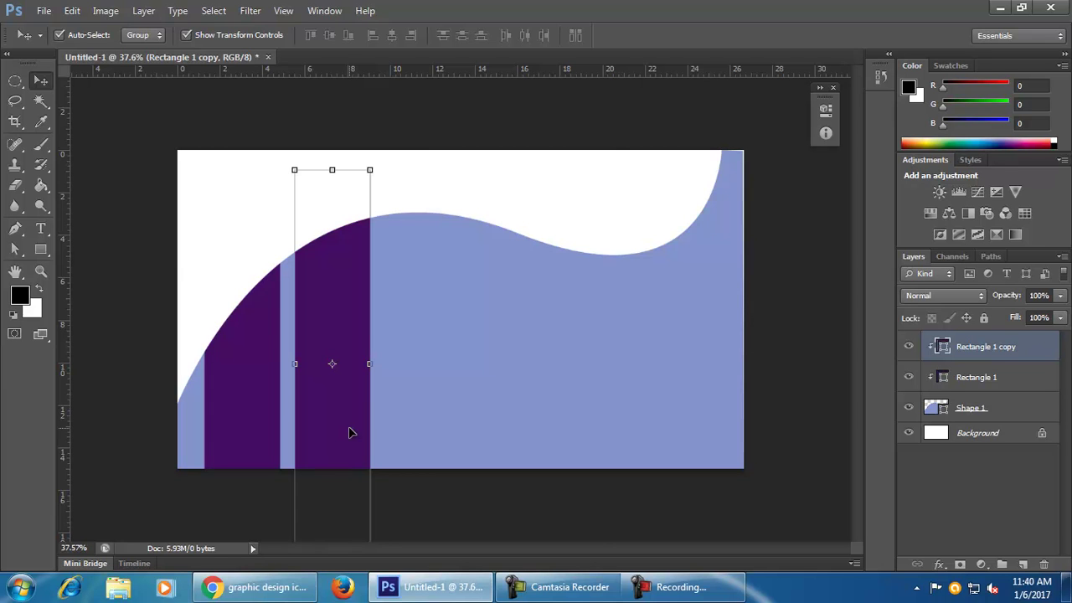
drag(335, 426, 587, 435)
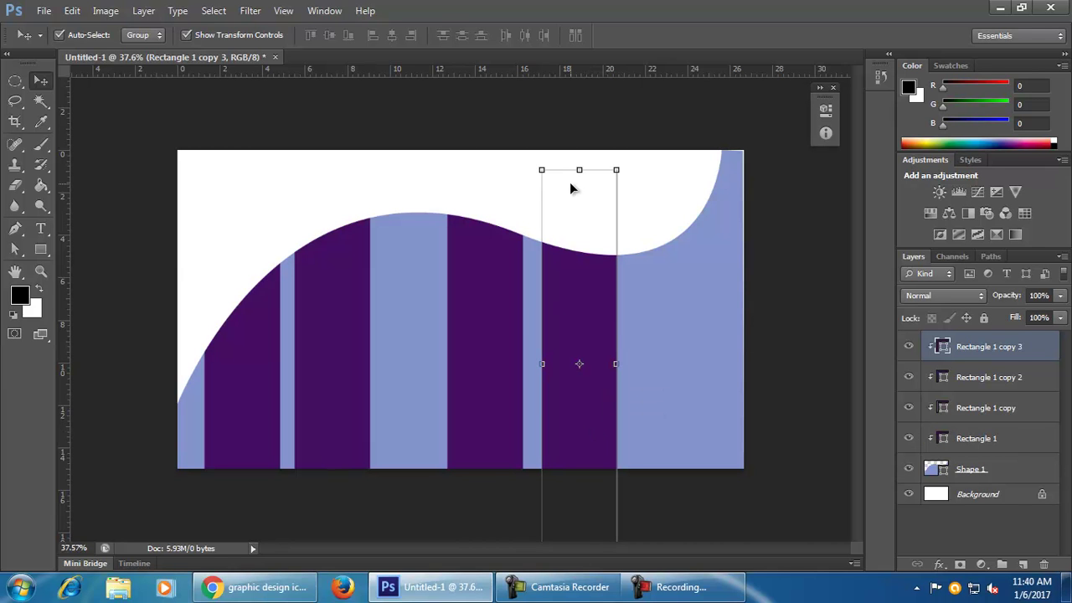
Step: Try to shrink the rightmost bar and rotate it about 18.5° around a raised pivot, and cancel the transform
key(alt)
drag(617, 170, 606, 220)
drag(581, 364, 583, 272)
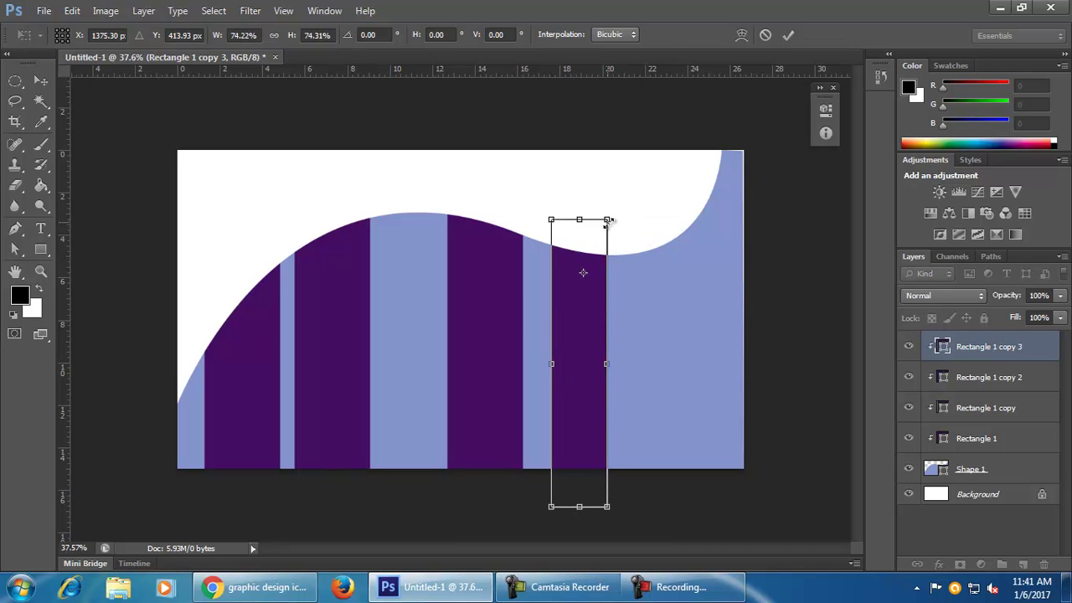
drag(608, 220, 643, 214)
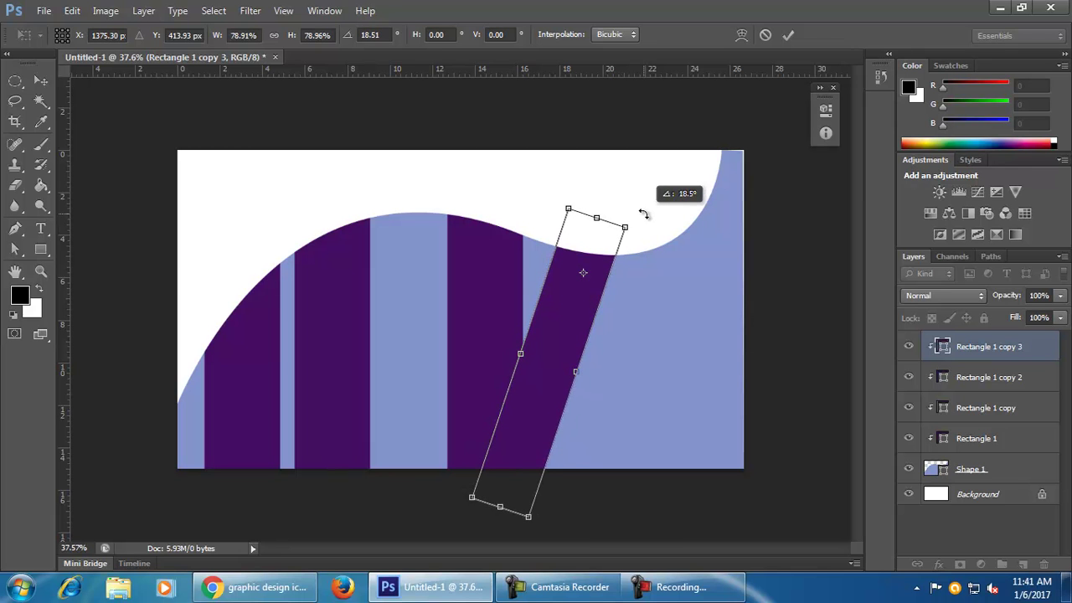
drag(643, 214, 643, 213)
click(767, 37)
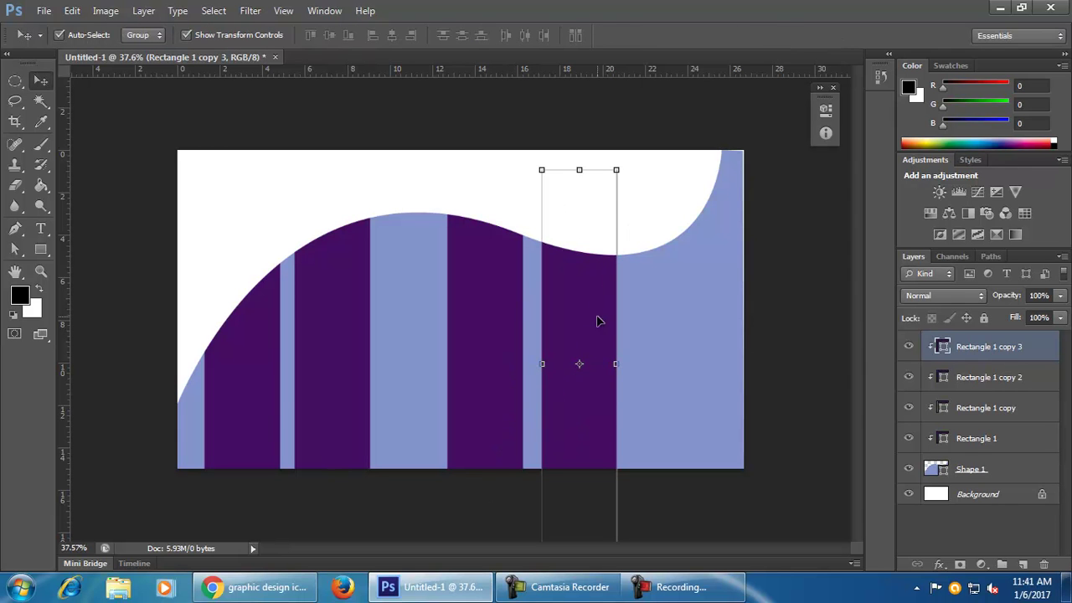
Step: Recolour the rightmost bar bright blue, 003ef1
click(447, 183)
click(598, 366)
double_click(944, 347)
click(846, 369)
drag(820, 323, 865, 311)
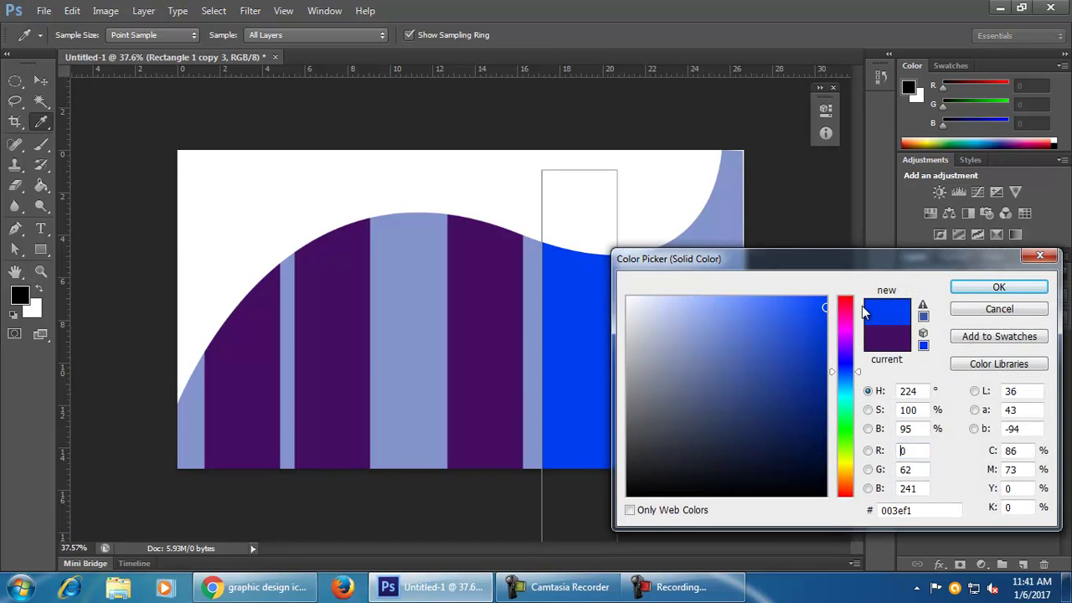
click(963, 288)
Step: Recolour the second bar from the left olive, 989d04, and deselect it
click(330, 366)
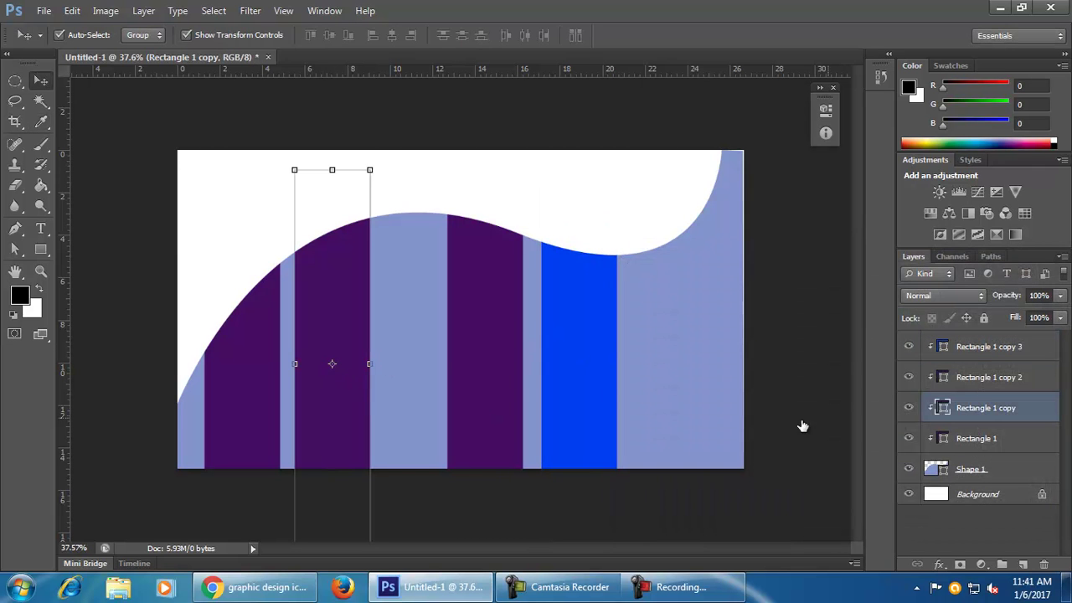
double_click(942, 407)
click(823, 374)
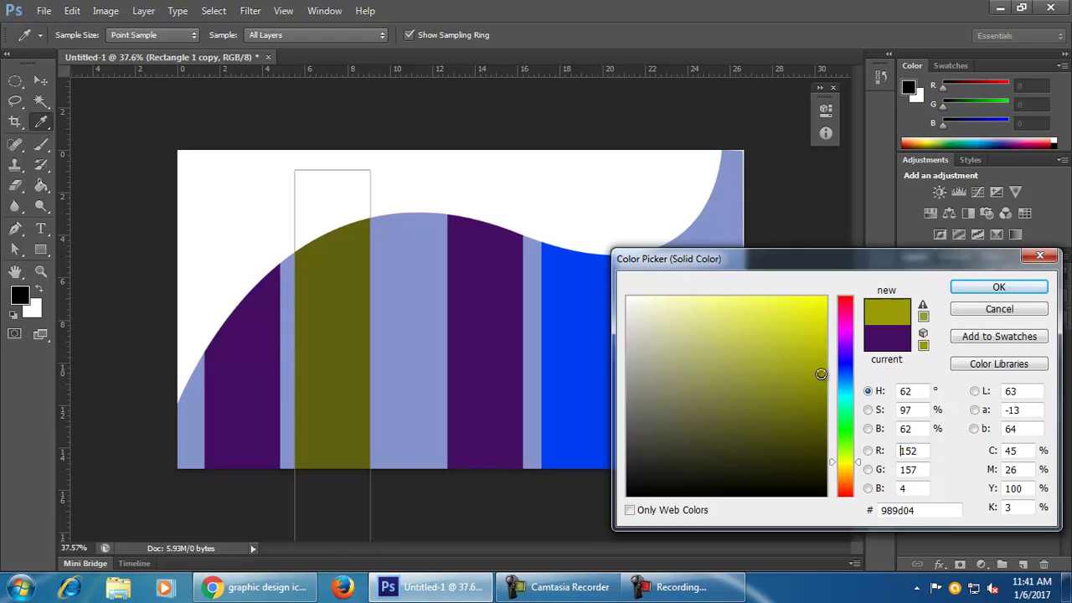
click(996, 287)
click(608, 250)
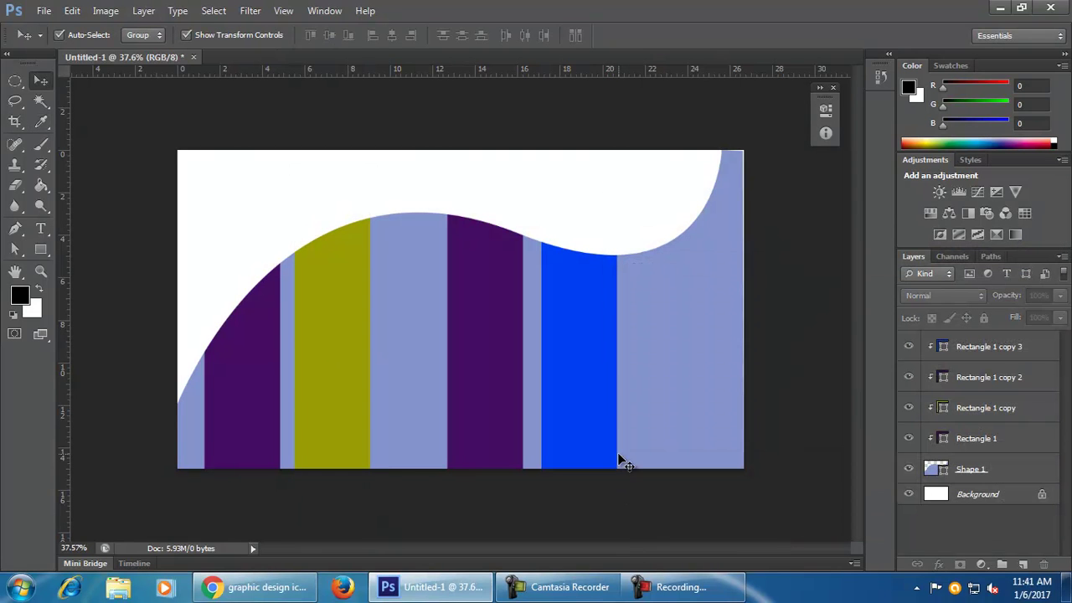
Step: Undo the blue and olive colour changes on the bars
key(ctrl+alt+z)
key(ctrl+alt+z)
key(ctrl+alt+z)
key(ctrl+alt+z)
key(ctrl+alt+z)
key(ctrl+alt+z)
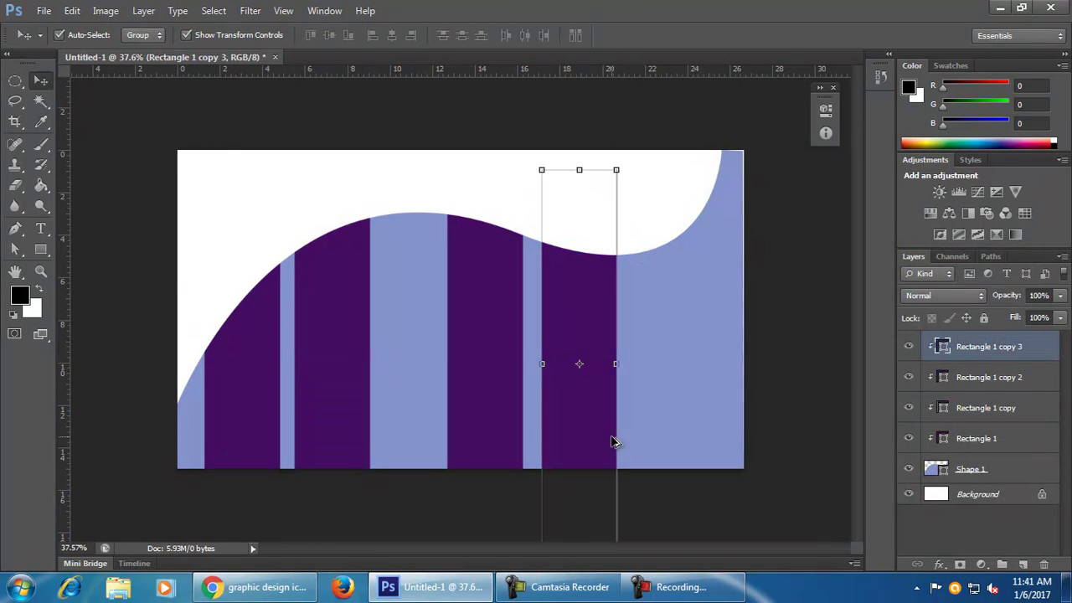
Step: Clear the purple stripes and the blue wave shape from the canvas, stepping back through the recent edits
key(ctrl+alt+z)
key(ctrl+alt+z)
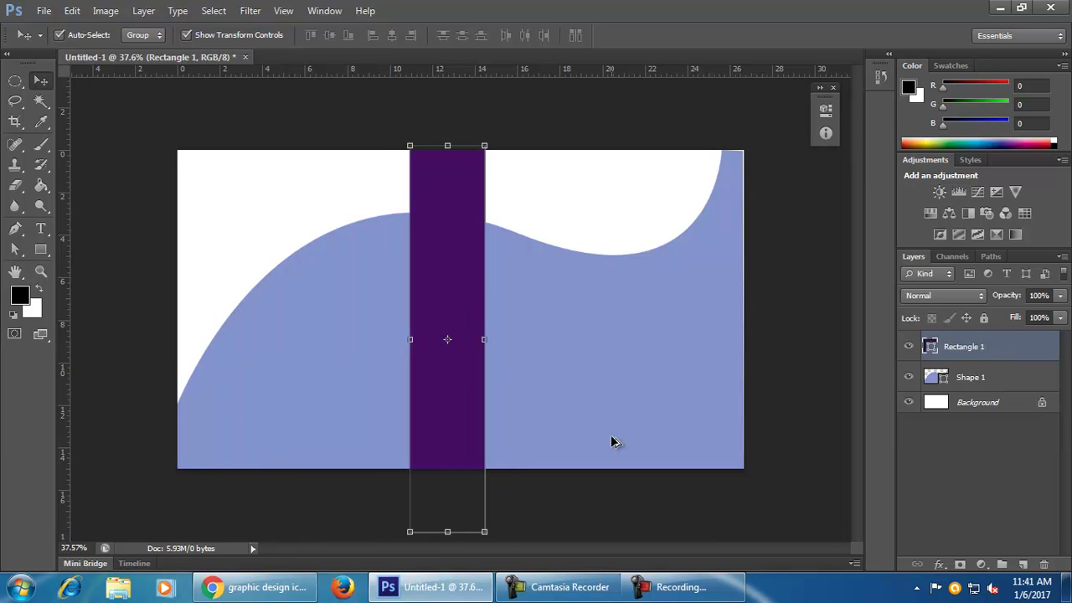
key(ctrl+alt+z)
key(ctrl+alt+z)
key(ctrl+alt+z)
key(ctrl+alt+z)
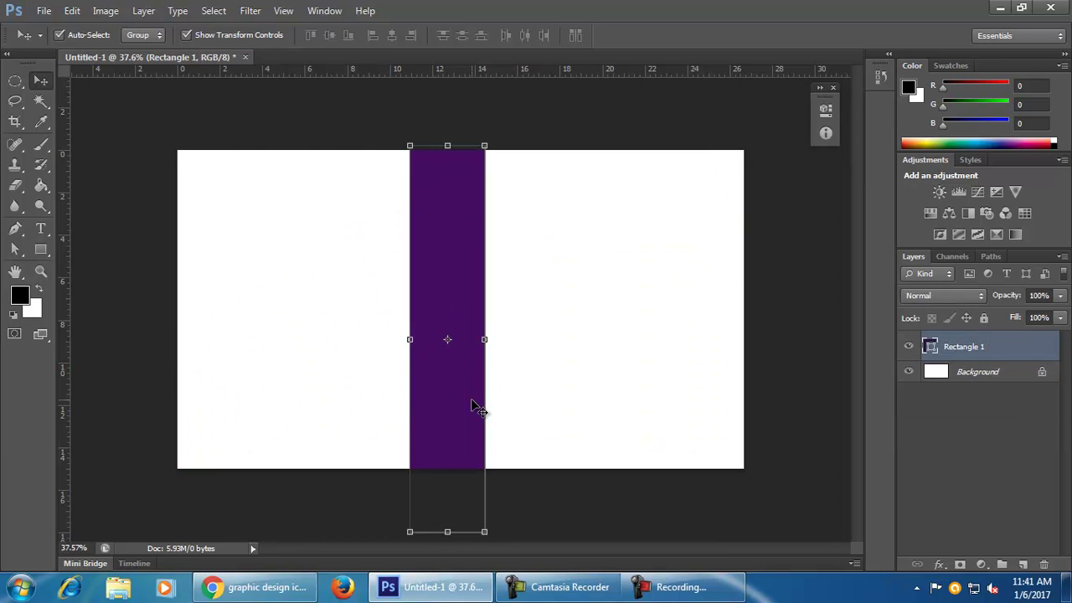
Step: Draw a rectangle about 1921 × 474 px across the lower part of the canvas, with light blue fill and no stroke
click(41, 249)
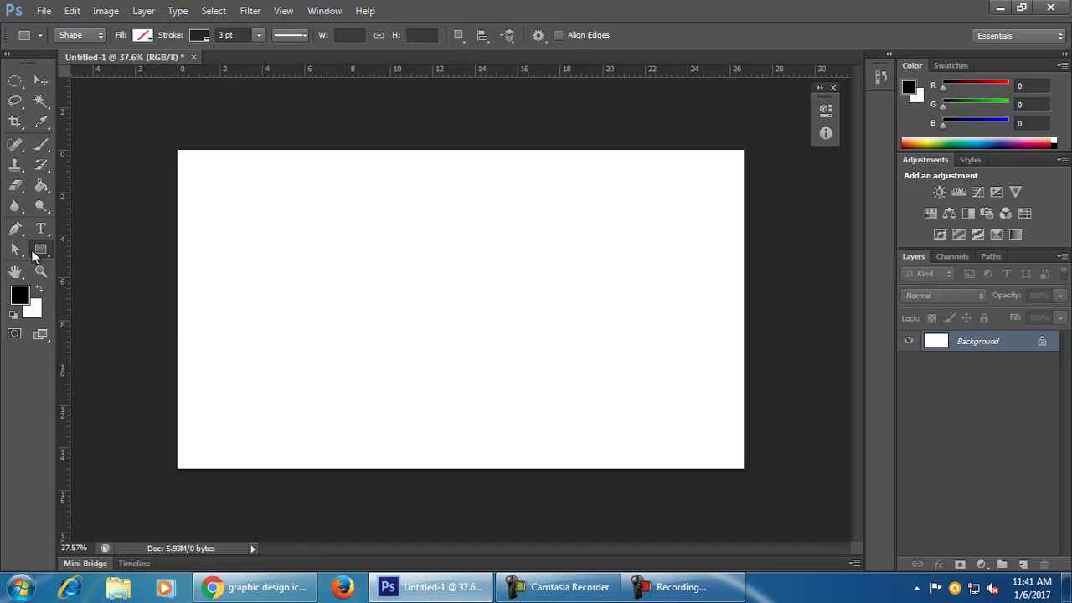
drag(175, 329, 743, 467)
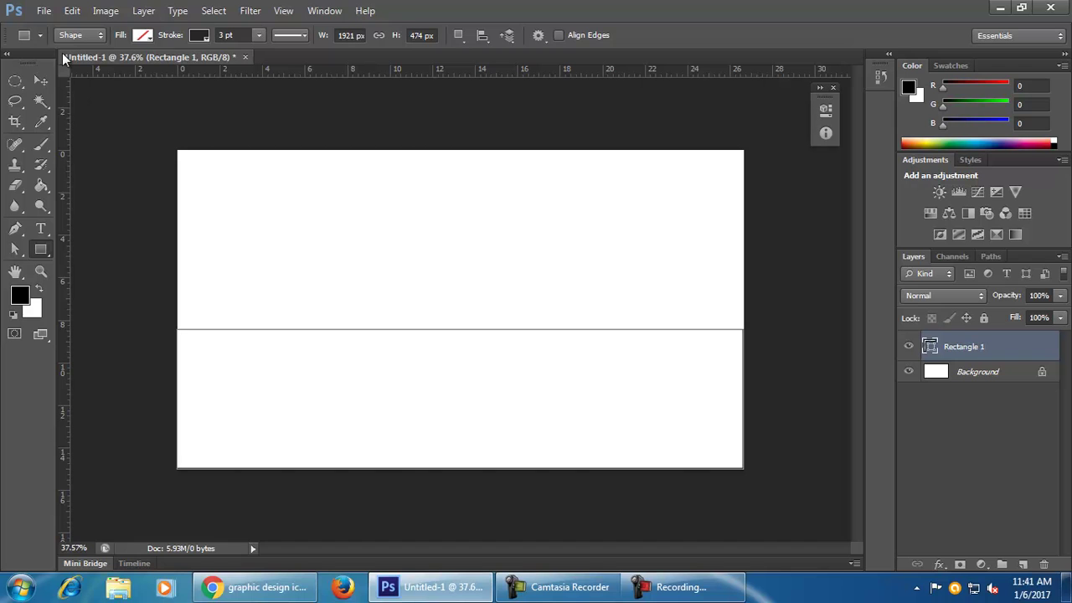
click(142, 36)
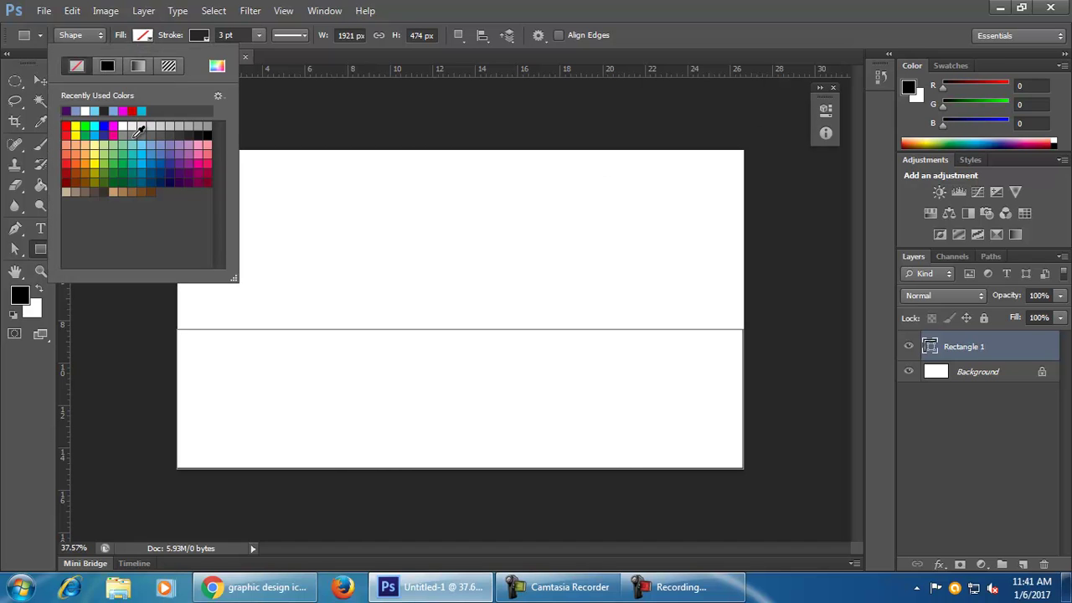
click(139, 146)
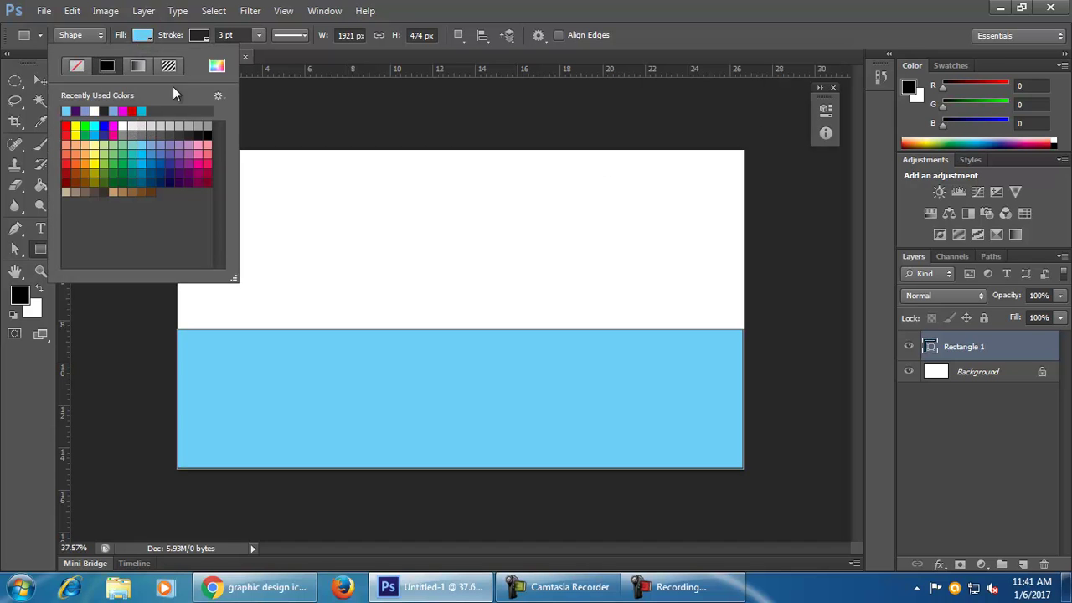
click(198, 36)
click(125, 66)
click(532, 67)
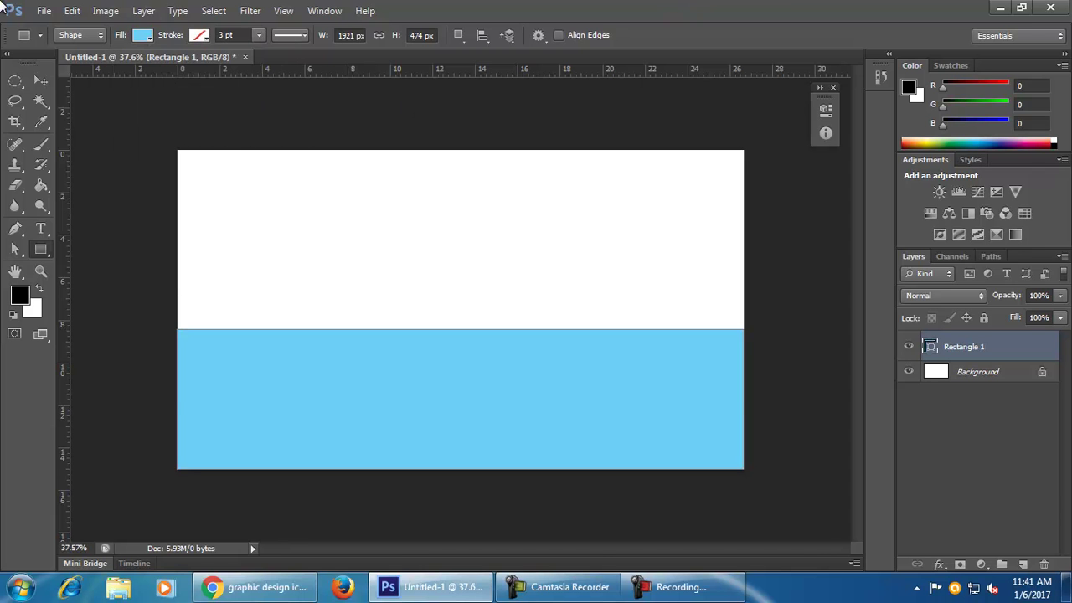
key(v)
click(362, 191)
click(424, 372)
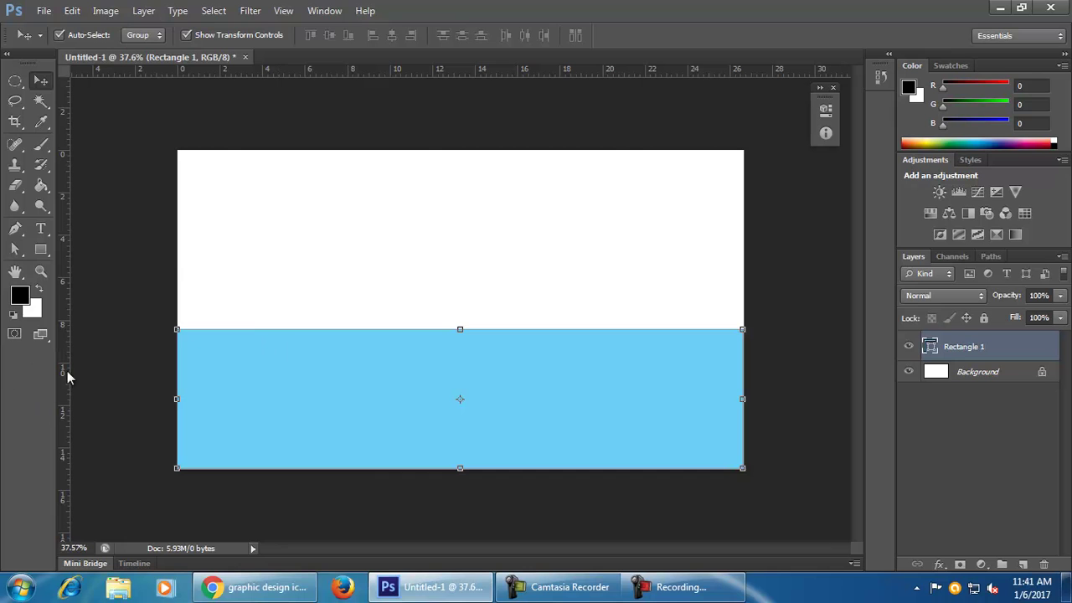
Step: Try drawing a closed wavy shape in the white area above the rectangle with the Freeform Pen tool
click(24, 234)
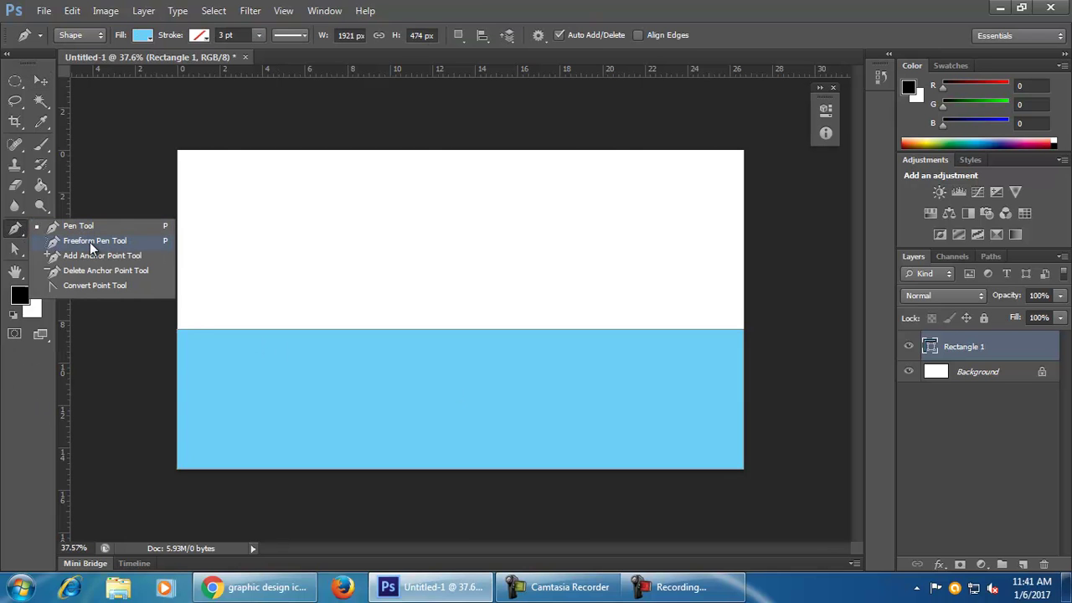
click(89, 242)
mouse_move(290, 242)
mouse_down()
mouse_move(289, 210)
mouse_move(341, 196)
mouse_move(429, 183)
mouse_move(575, 193)
mouse_move(542, 247)
mouse_move(446, 234)
mouse_move(348, 255)
mouse_move(282, 251)
mouse_up()
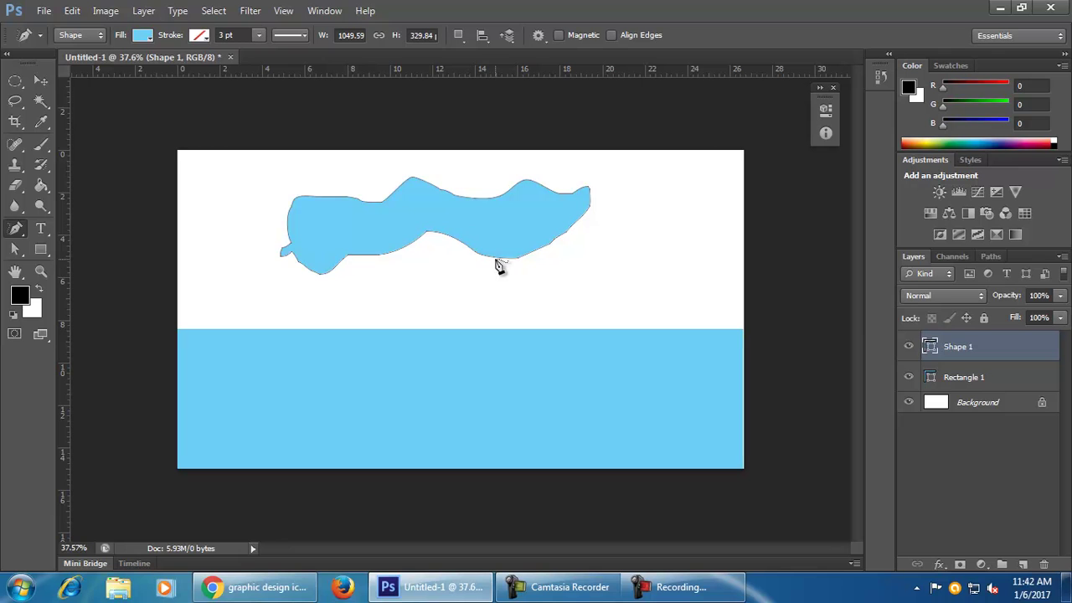
key(ctrl+z)
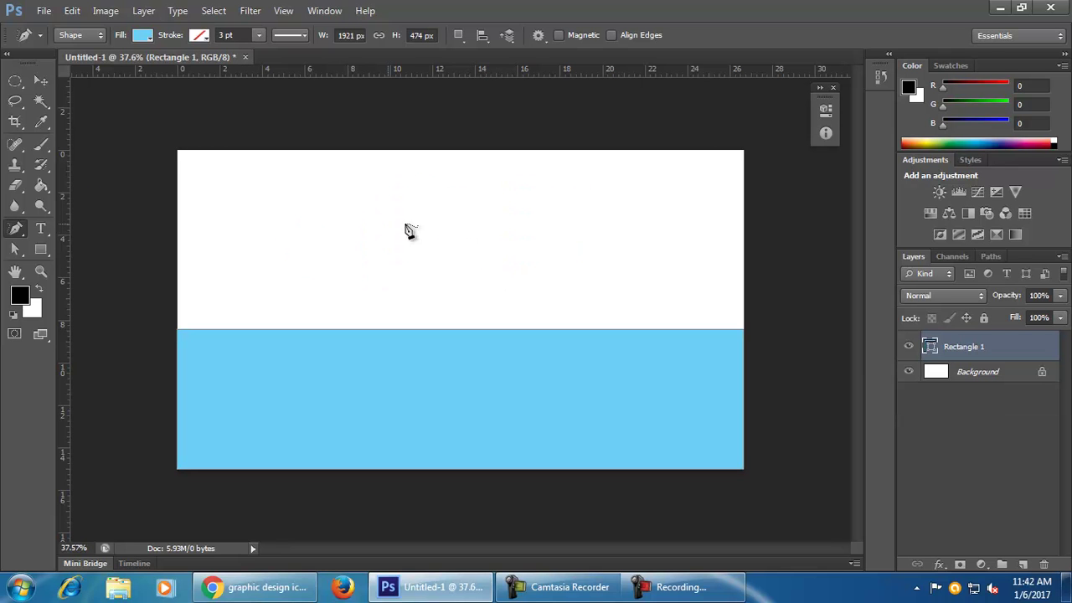
Step: Add two anchor points on the rectangle's upper edge, about one third and five sixths of the way along
right_click(16, 233)
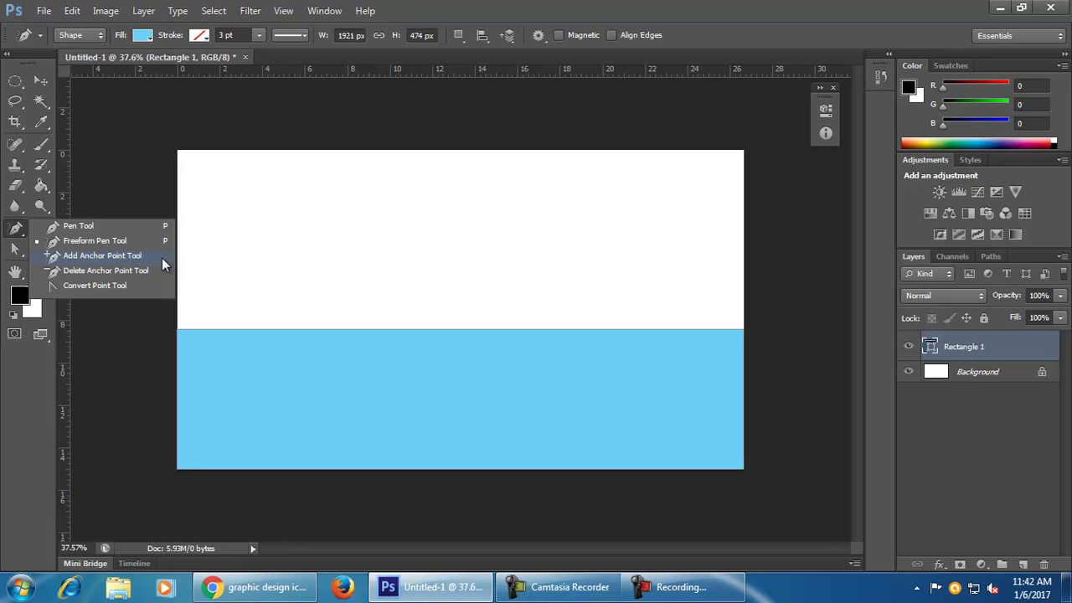
click(102, 255)
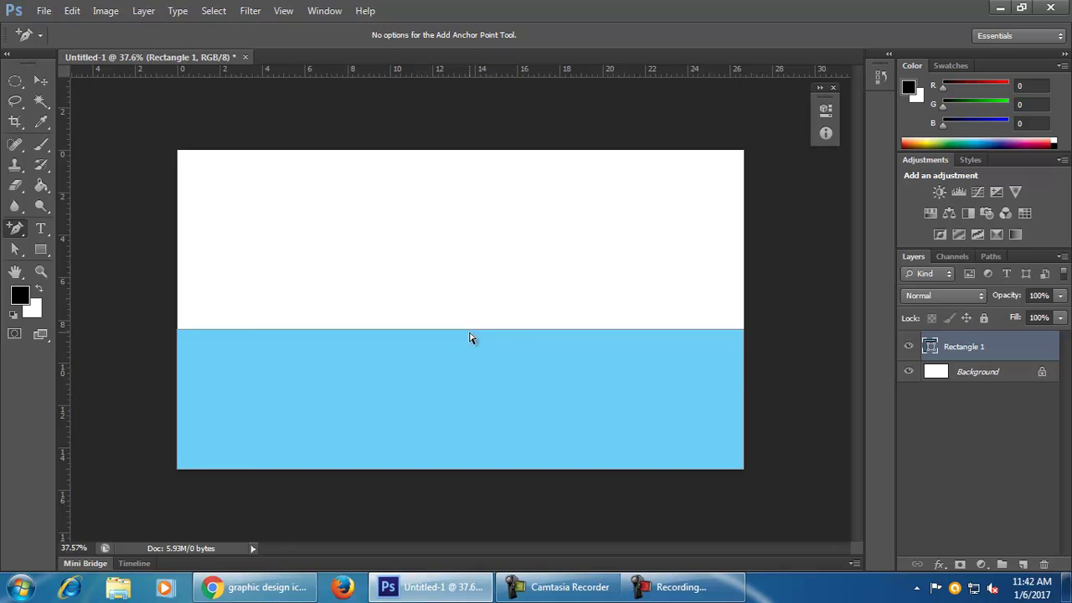
click(350, 330)
click(653, 330)
Step: Pull the left added anchor point down into a valley and the right one up into a crest, forming a wave
click(15, 248)
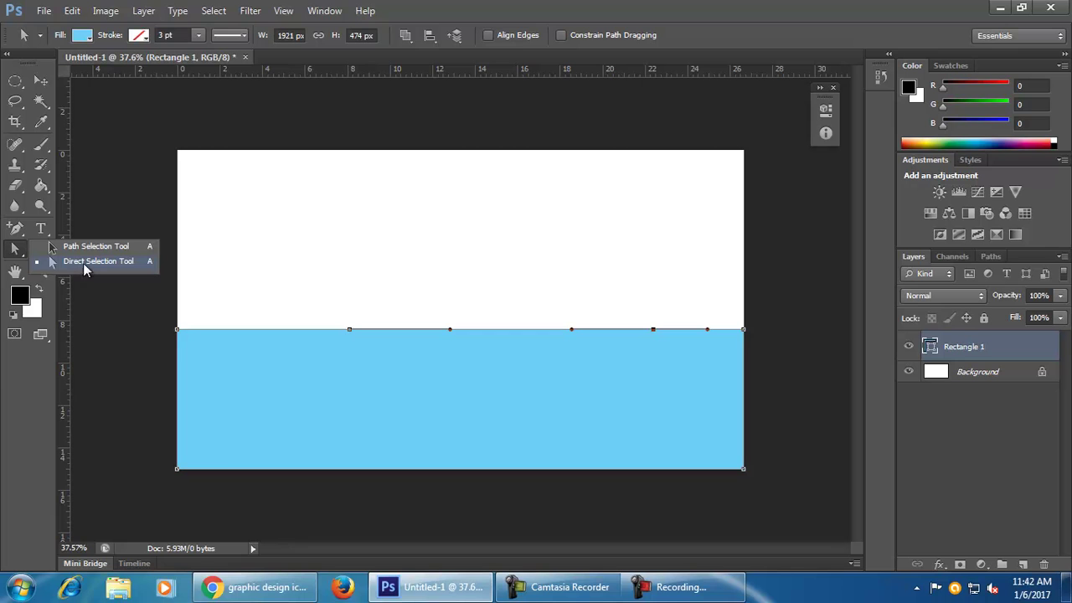
click(15, 228)
mouse_move(15, 249)
mouse_down()
mouse_move(30, 264)
mouse_move(84, 264)
mouse_up()
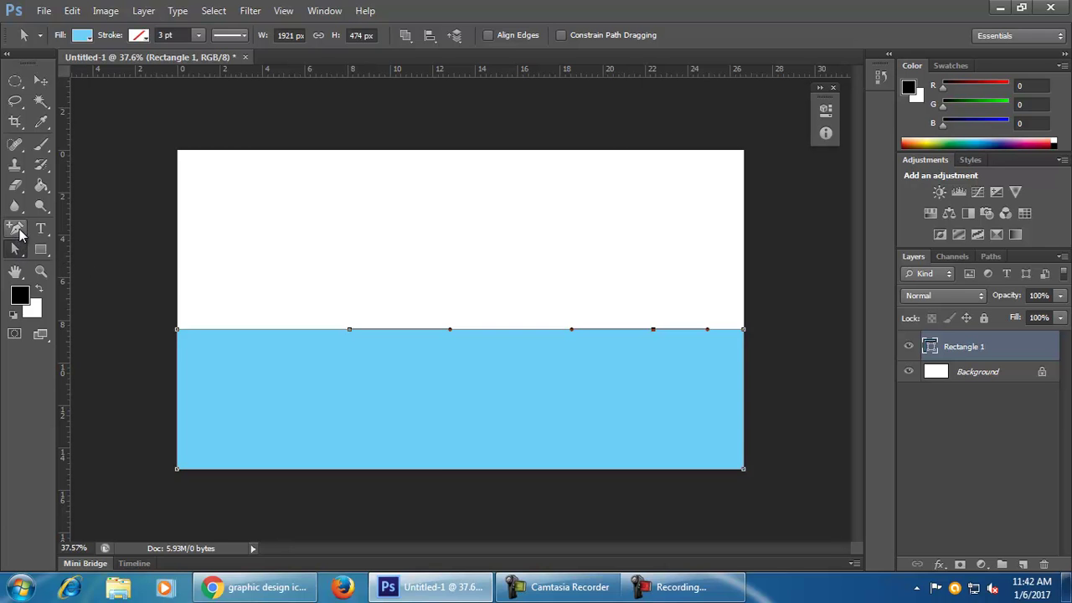
click(15, 227)
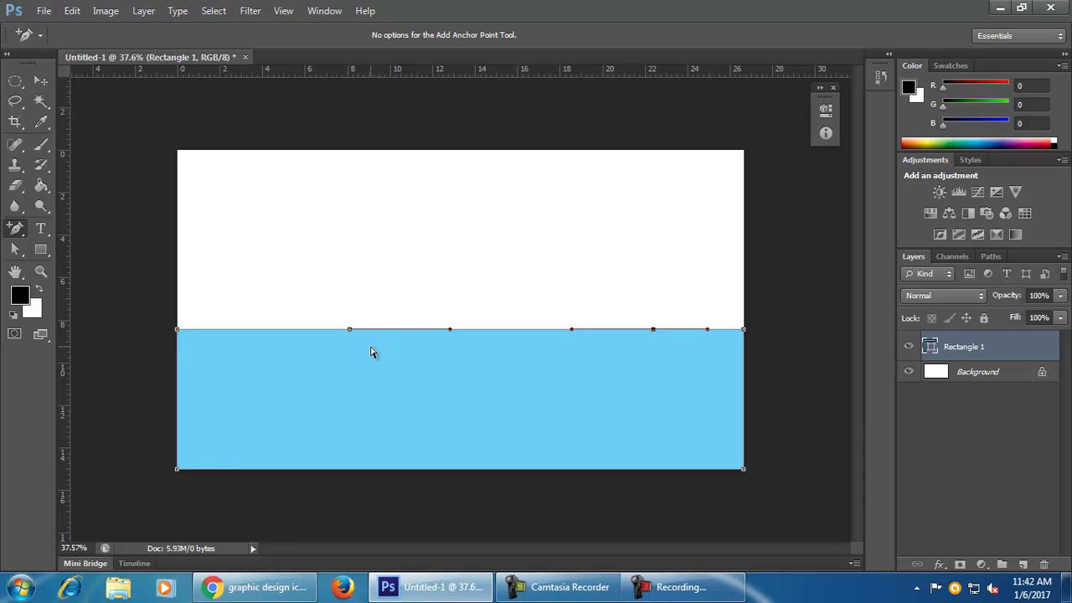
drag(350, 331, 360, 404)
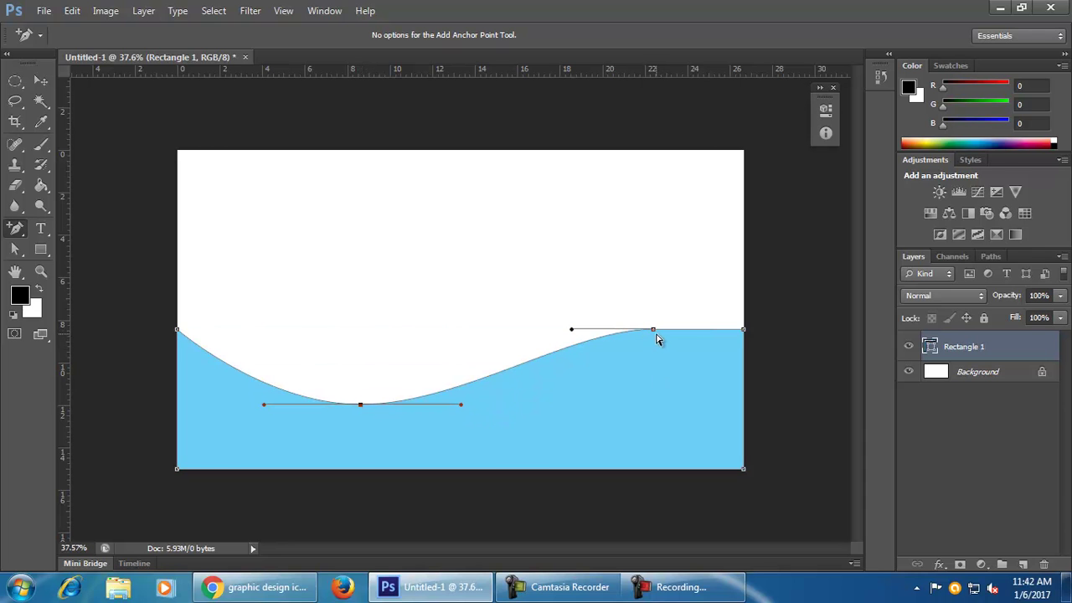
drag(654, 331, 638, 269)
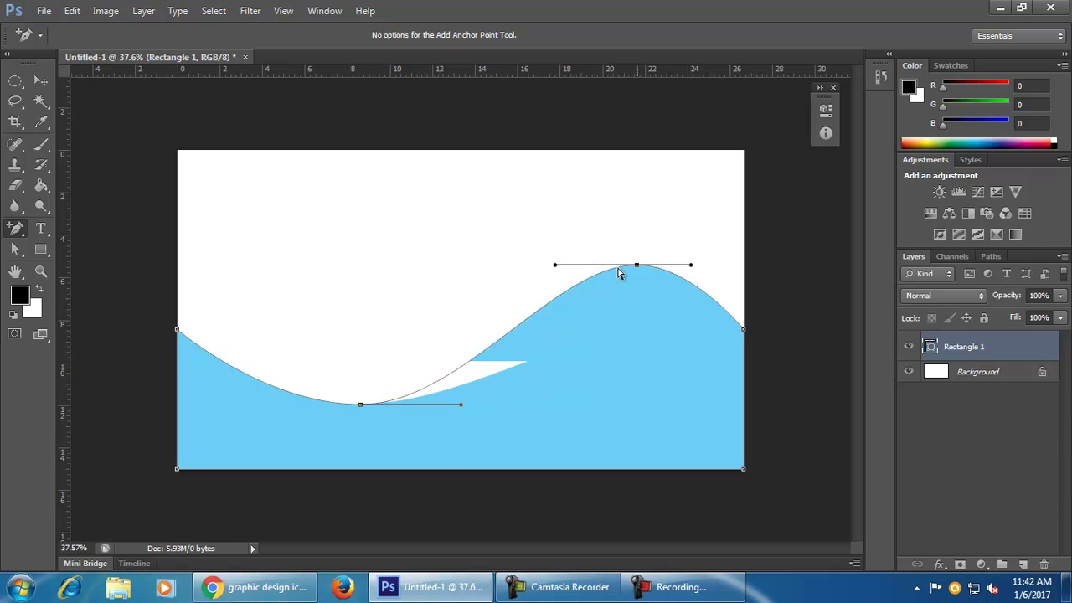
click(469, 239)
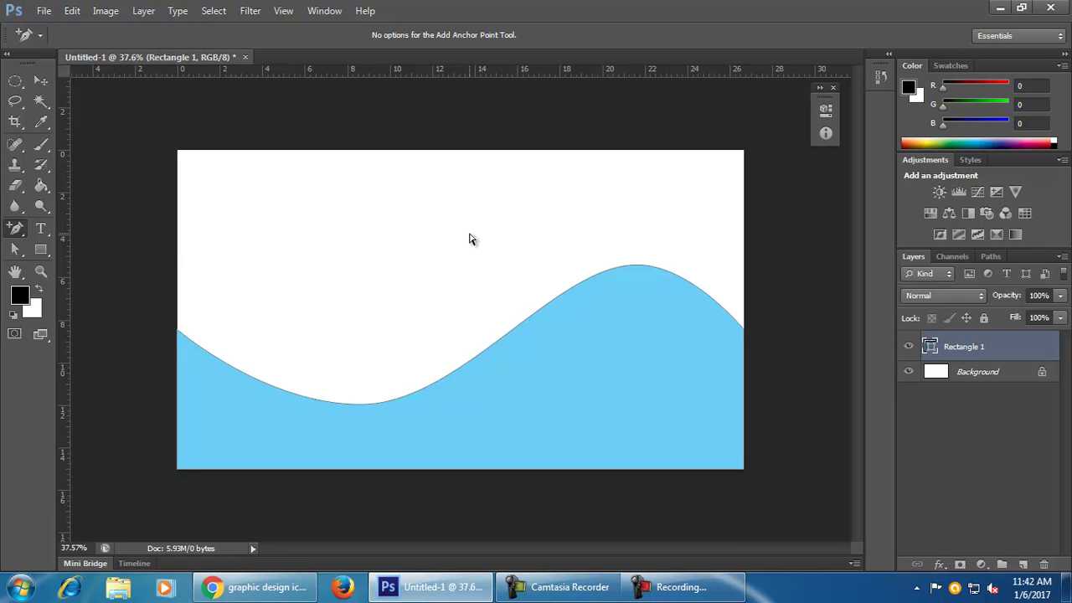
Step: Add an anchor point midway along the wave's slope and try pulling it down toward the shape's lower edge
click(503, 336)
drag(507, 339, 548, 433)
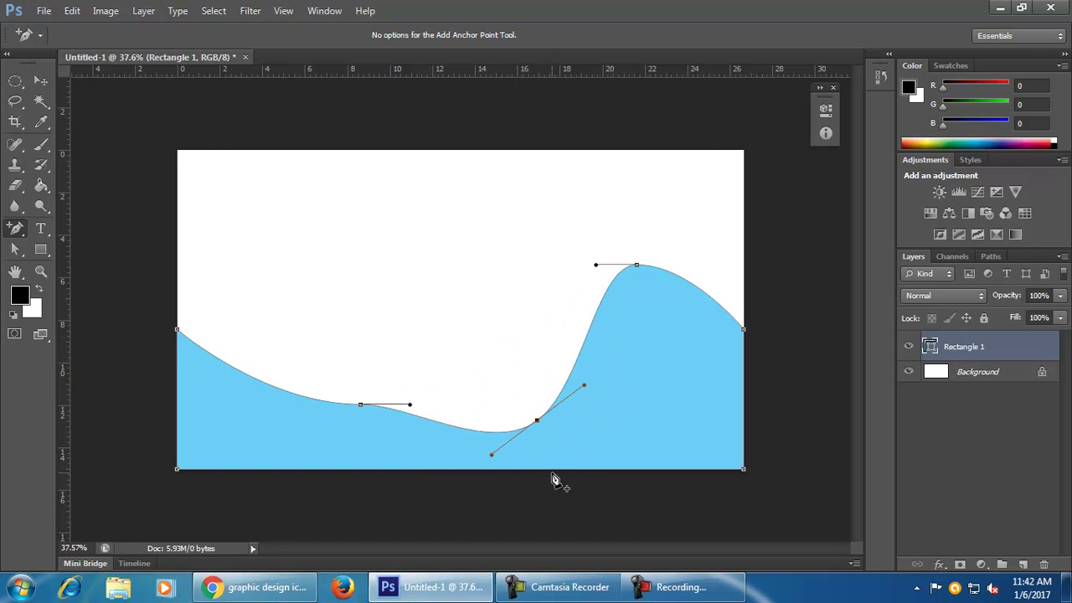
key(ctrl+z)
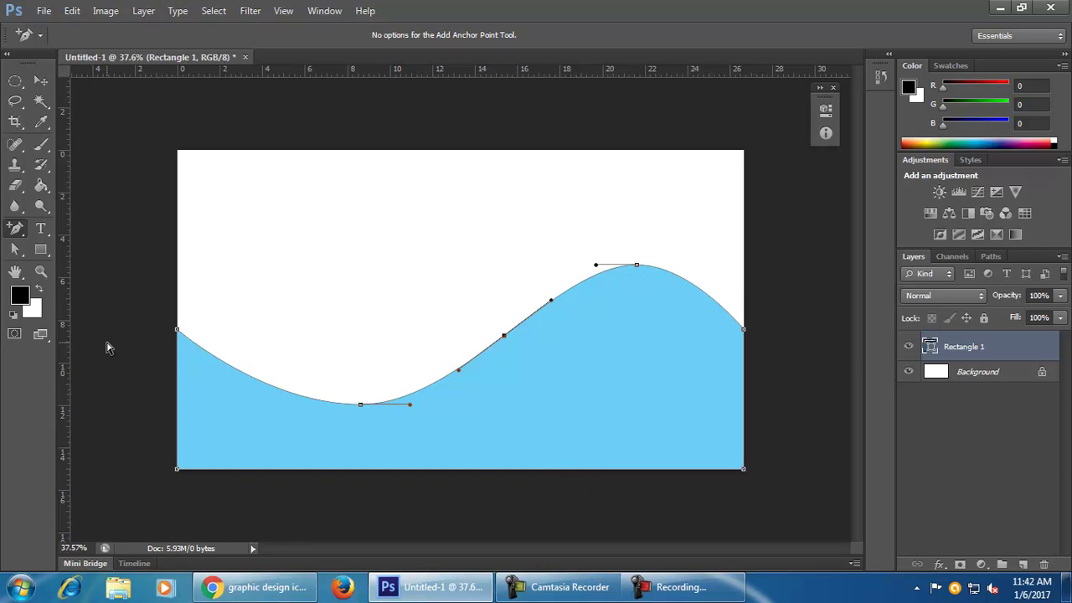
Step: Remove the three added anchor points from the wavy edge with the Delete Anchor Point tool
click(15, 228)
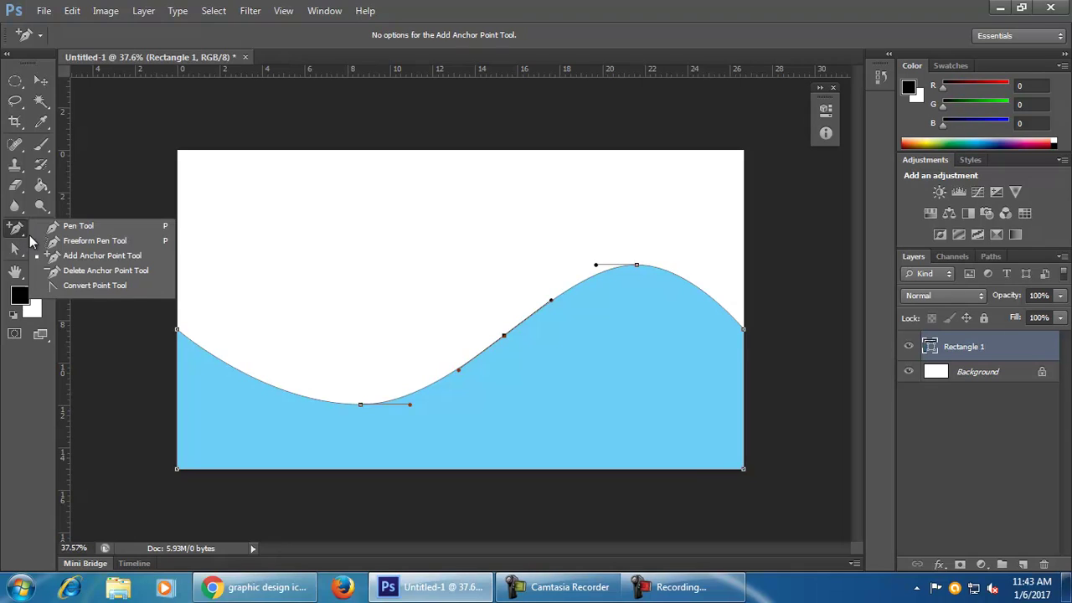
click(97, 272)
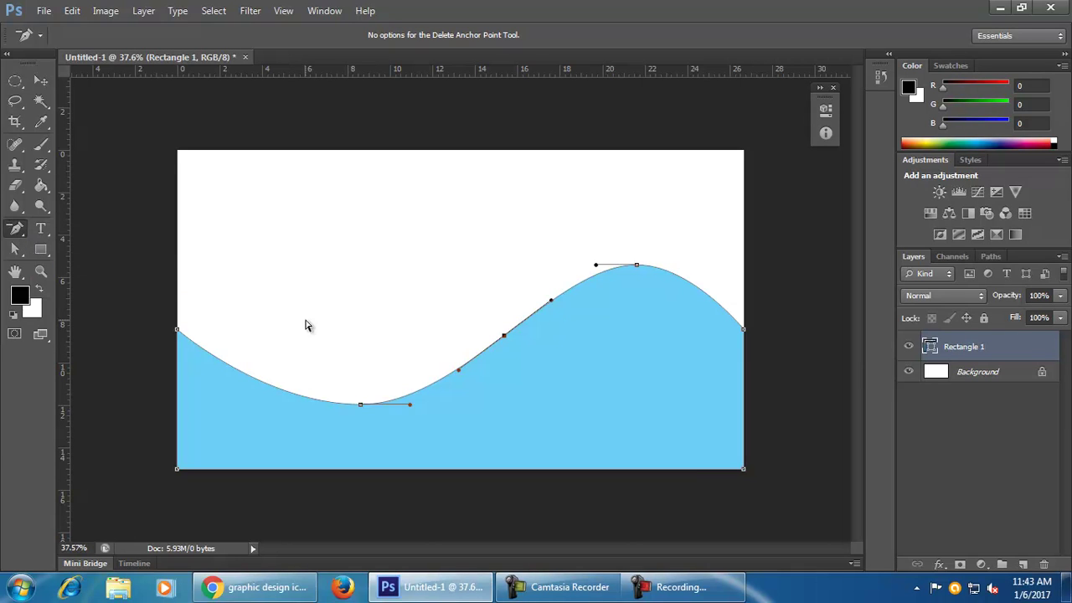
click(636, 266)
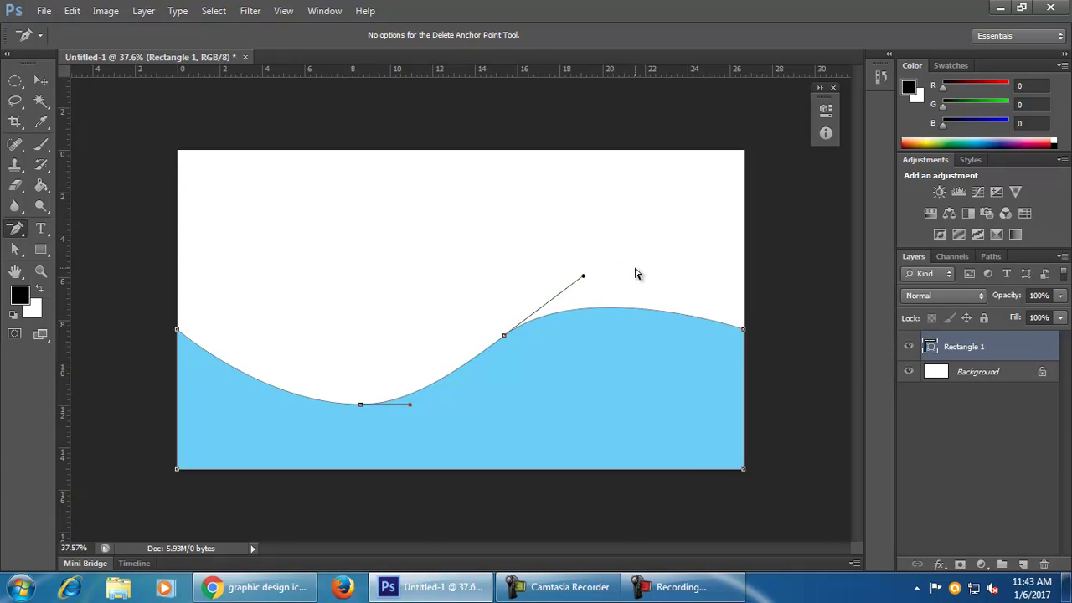
click(361, 406)
click(504, 337)
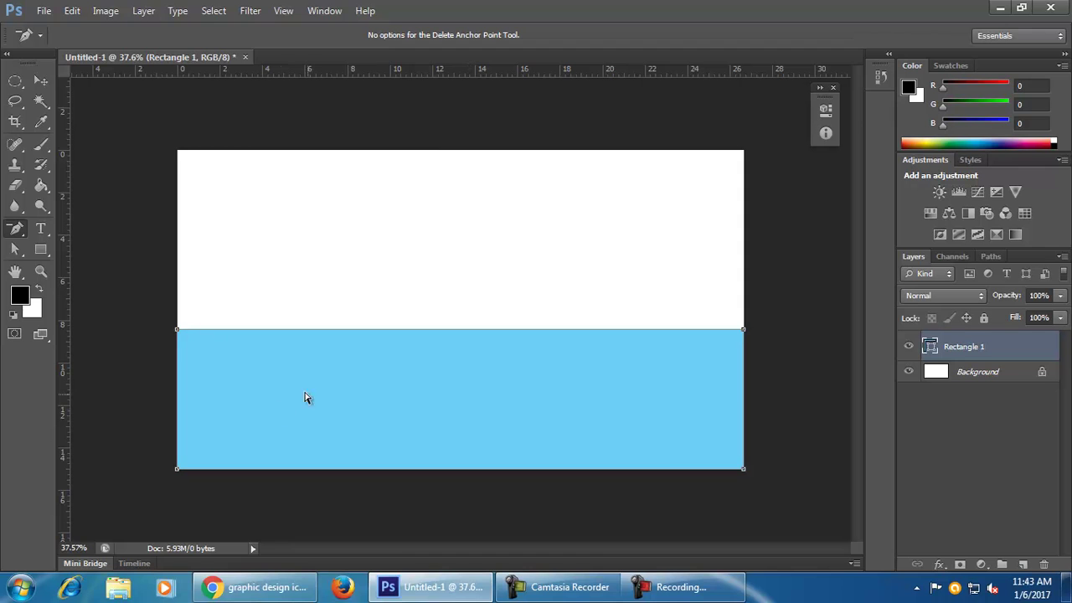
Step: Add one anchor point at the middle of the rectangle's upper edge and pull it down into a concave curve
drag(16, 229, 46, 249)
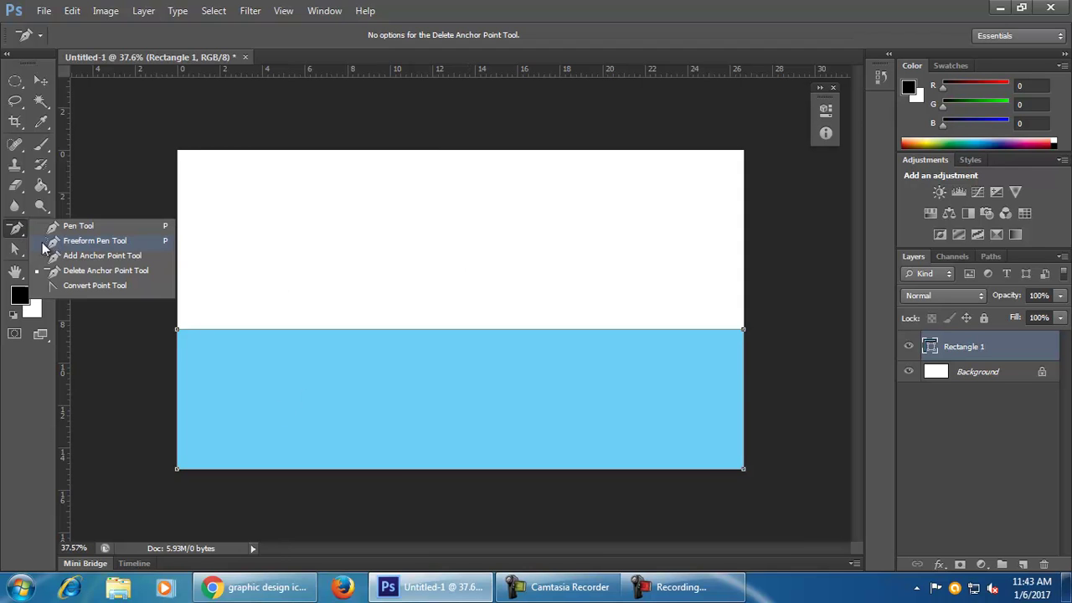
click(103, 255)
click(465, 329)
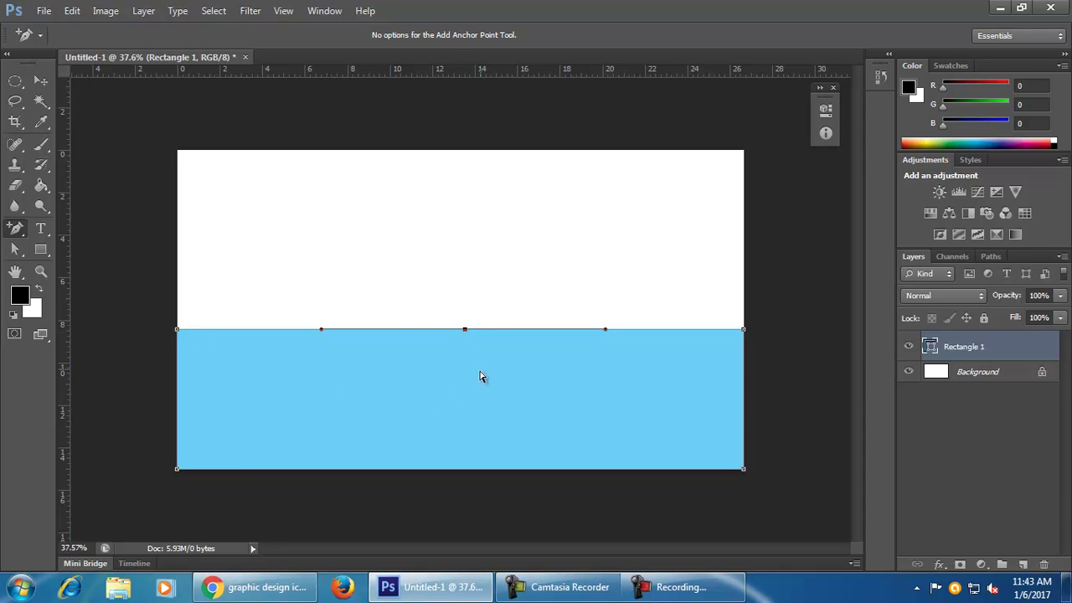
drag(468, 330, 468, 427)
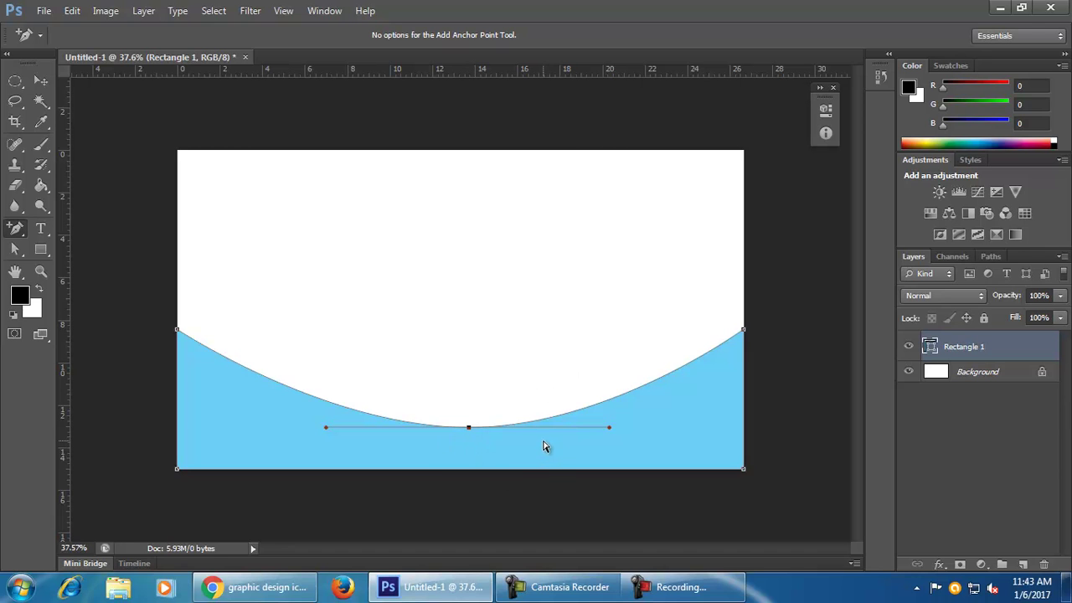
Step: Use the Convert Point tool to switch the centre anchor to a corner, back to a smooth curve, and to a corner again
right_click(18, 231)
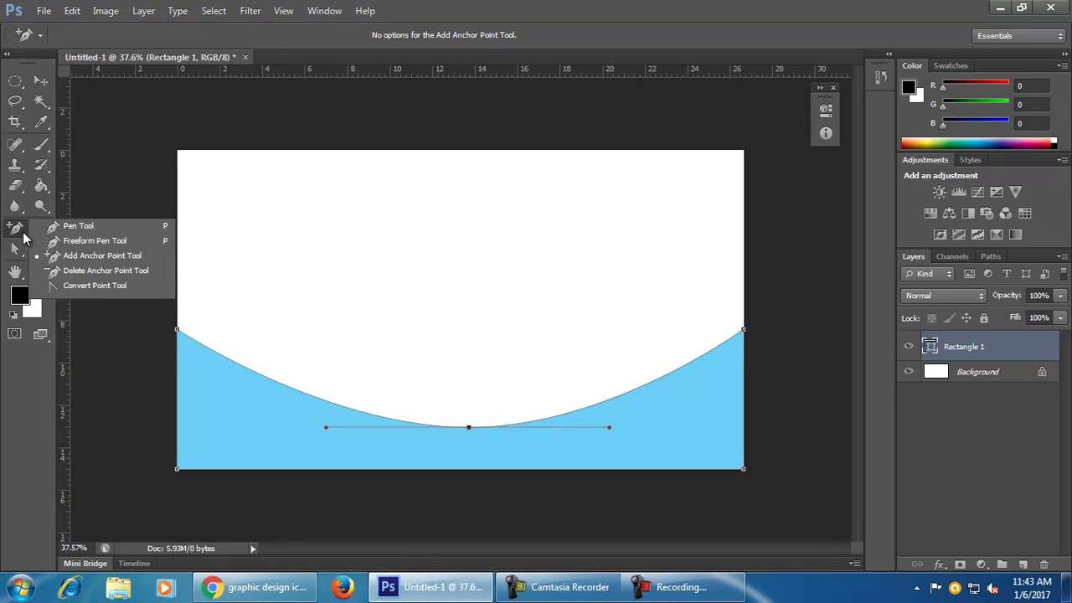
click(102, 290)
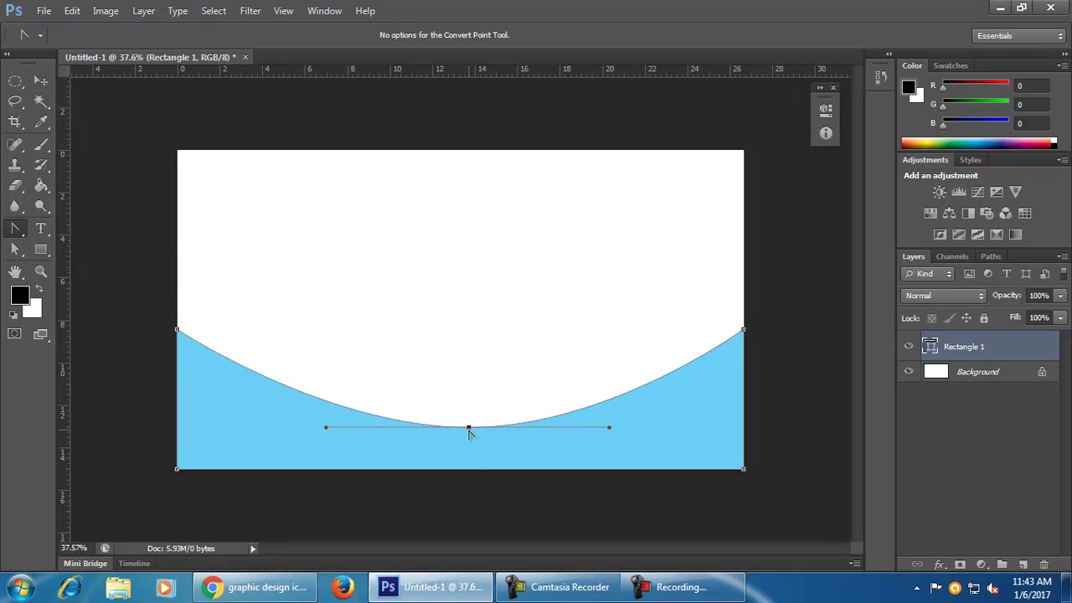
click(469, 428)
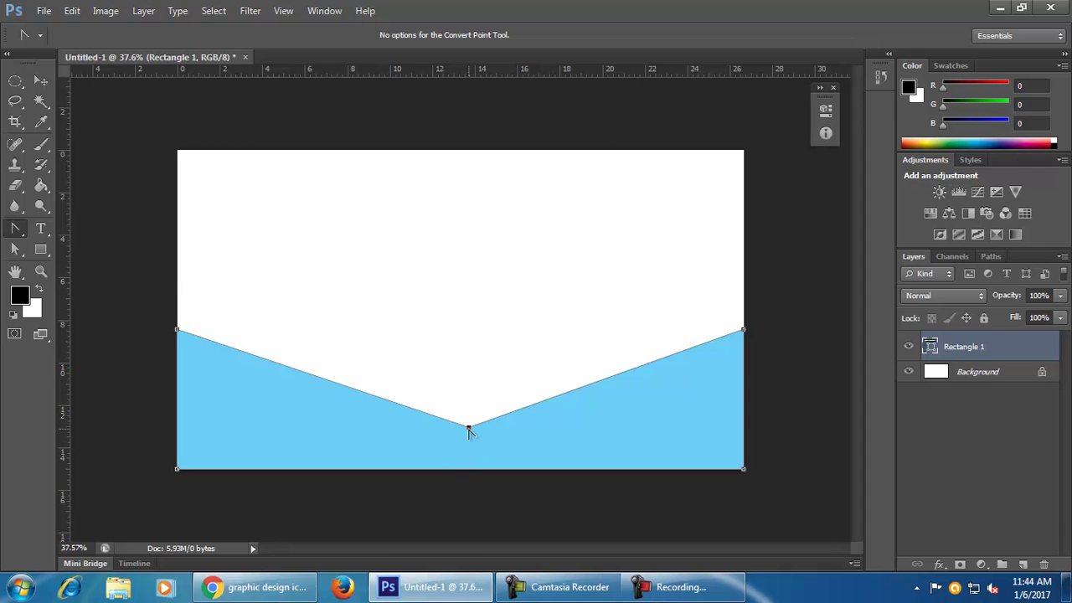
drag(470, 428, 684, 424)
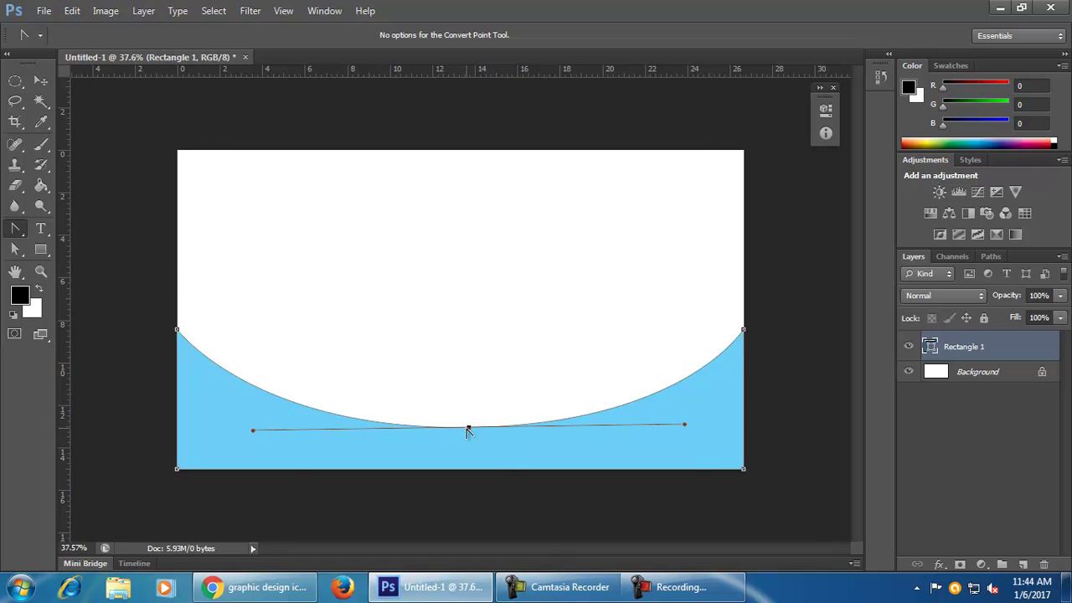
click(469, 428)
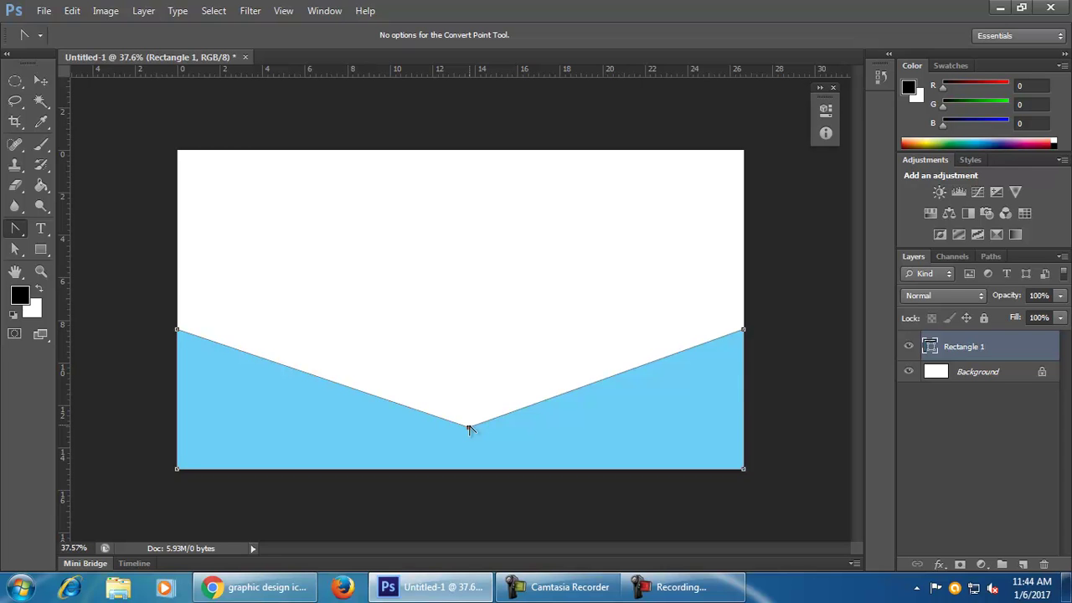
Step: Delete the blue V-notched shape from the canvas
click(40, 82)
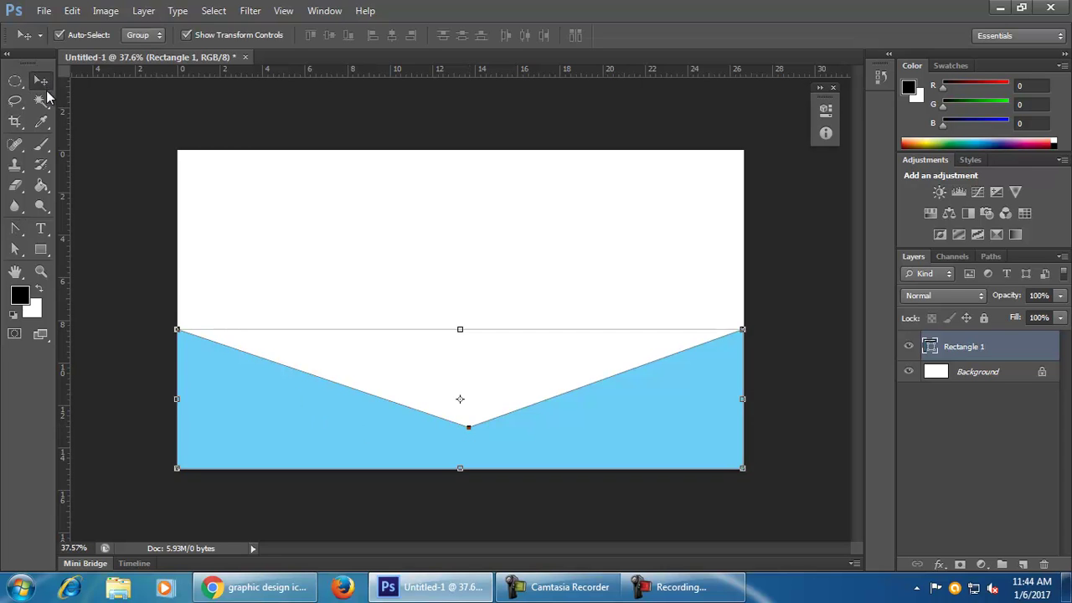
key(Delete)
Step: Draw an open zigzag line of nine anchor points across the canvas with the Pen tool, about 1601 by 812 px
click(19, 228)
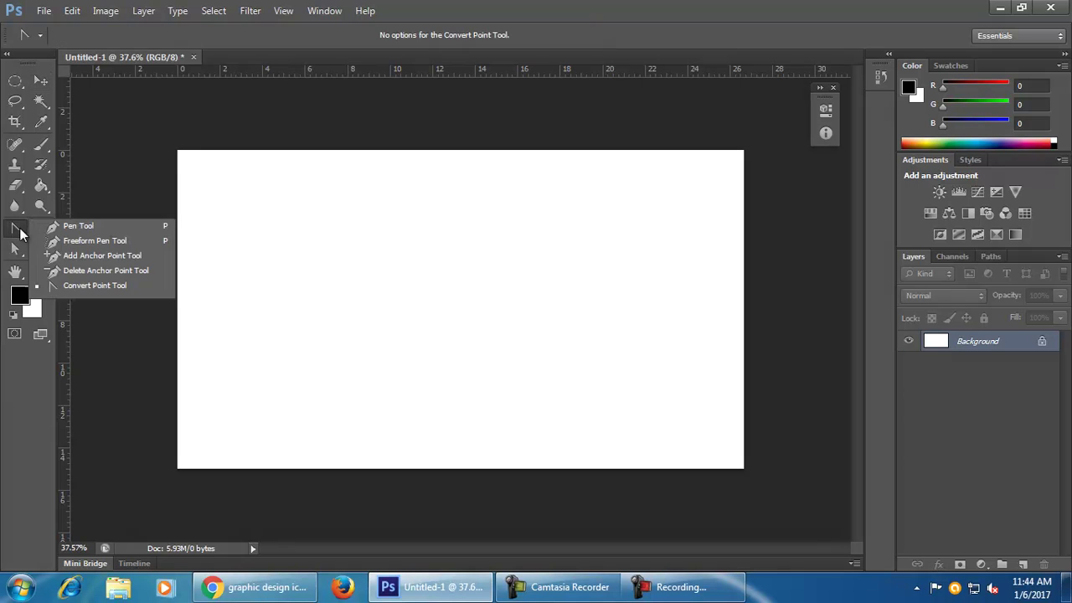
click(71, 227)
click(223, 289)
click(310, 415)
click(339, 282)
click(410, 381)
click(456, 253)
click(535, 369)
click(594, 201)
click(647, 352)
click(695, 178)
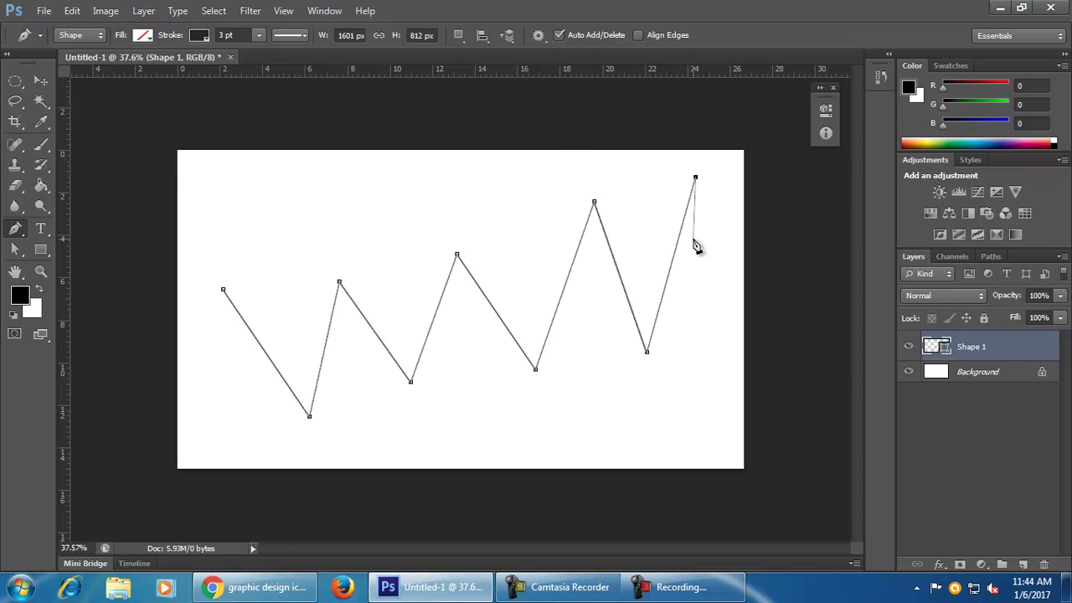
click(41, 80)
click(784, 428)
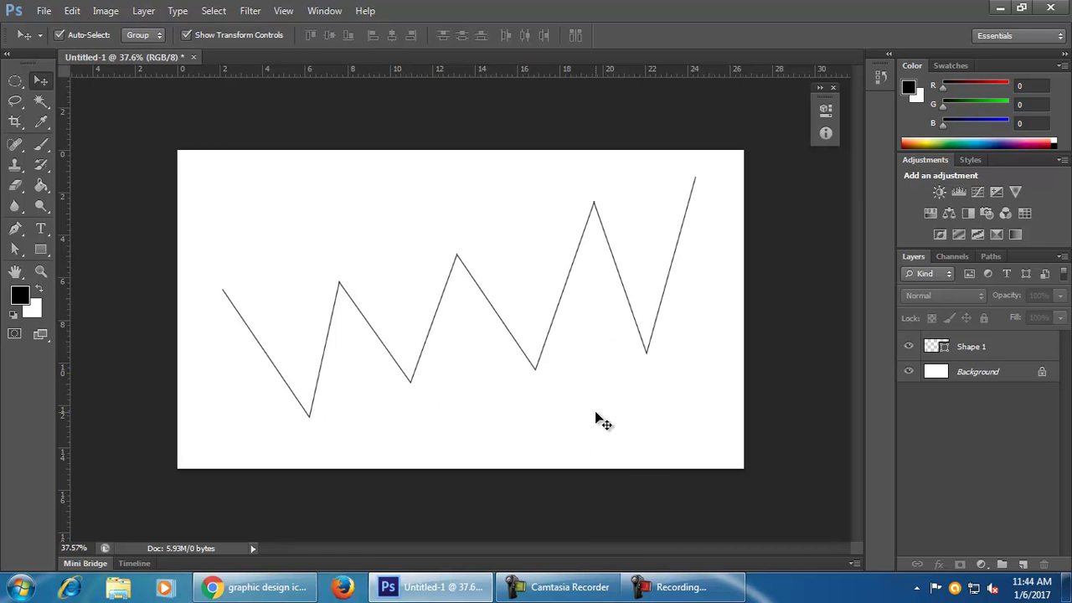
Step: Round the zigzag's first and third peaks into smooth curves with the Convert Point tool
click(15, 228)
click(83, 285)
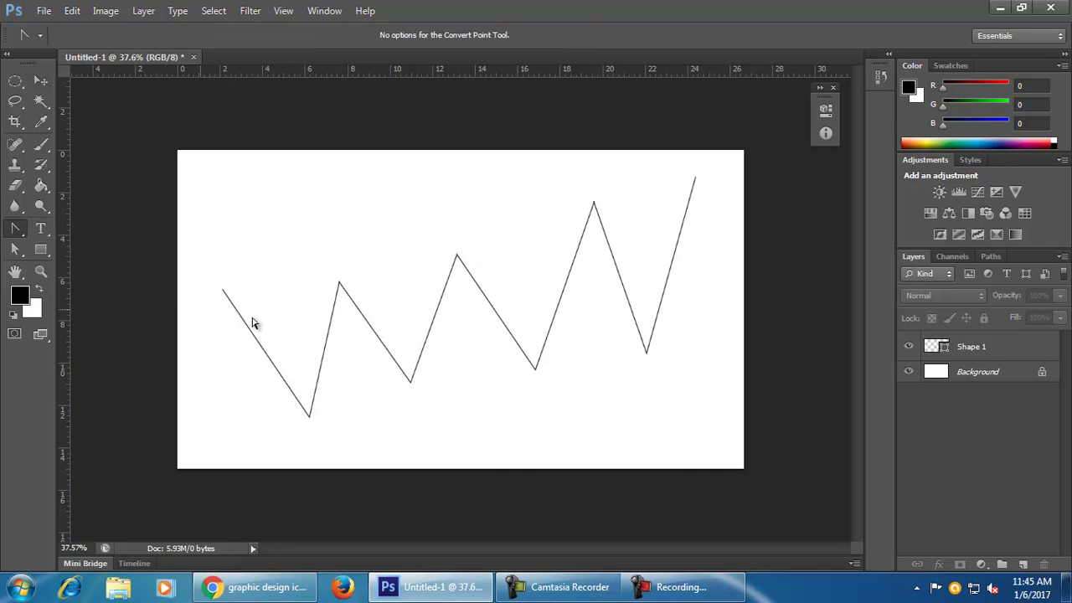
click(341, 286)
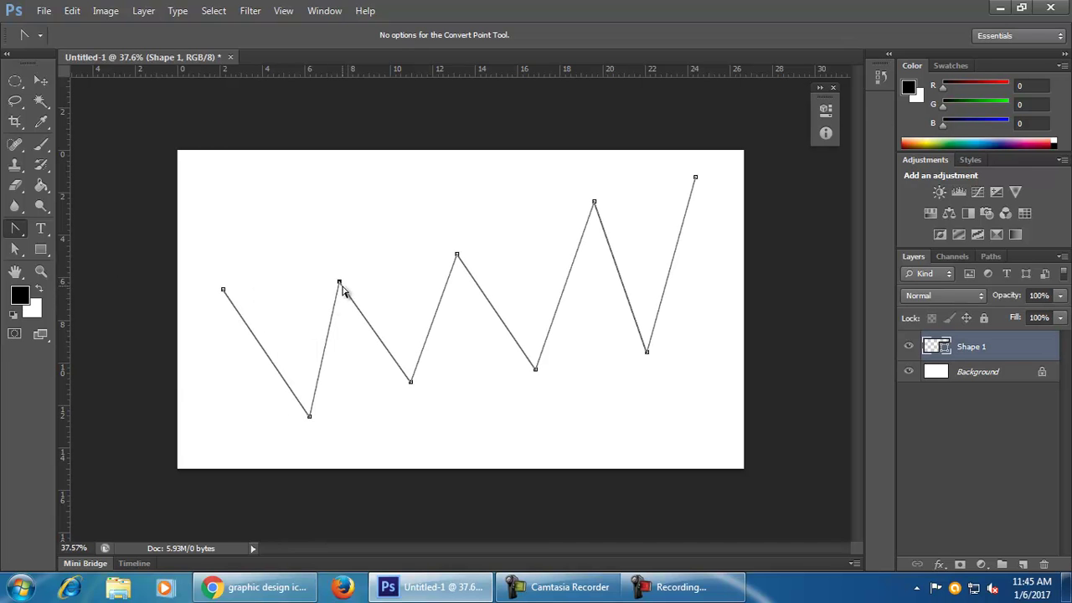
drag(339, 282, 369, 274)
click(594, 204)
drag(594, 205, 634, 196)
click(40, 80)
click(191, 211)
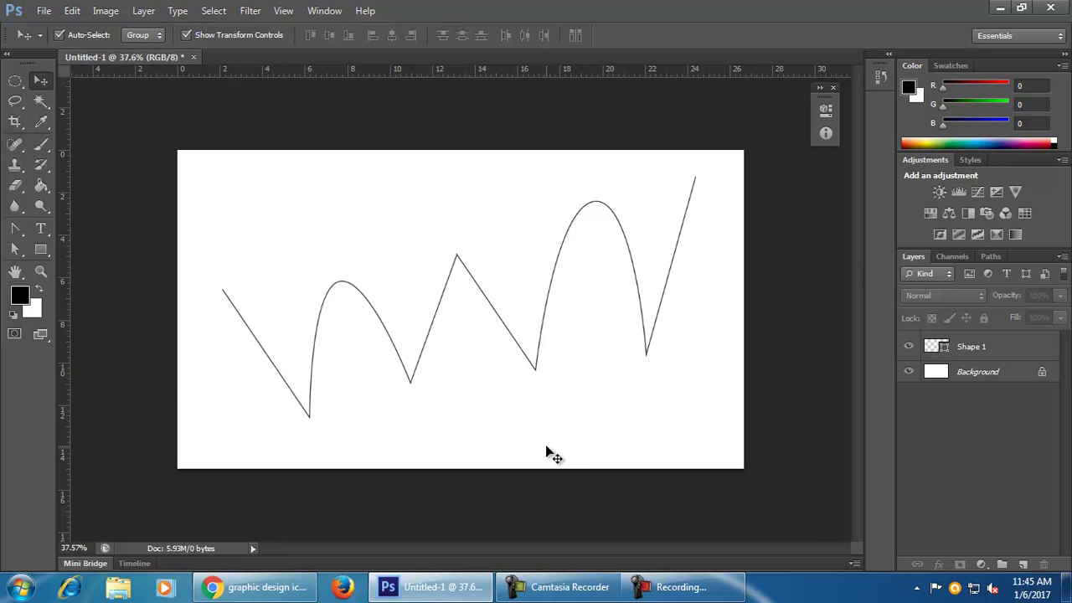
Step: Convert the zigzag's third peak back to a corner point, and delete the whole zigzag line
drag(15, 230, 83, 287)
click(82, 287)
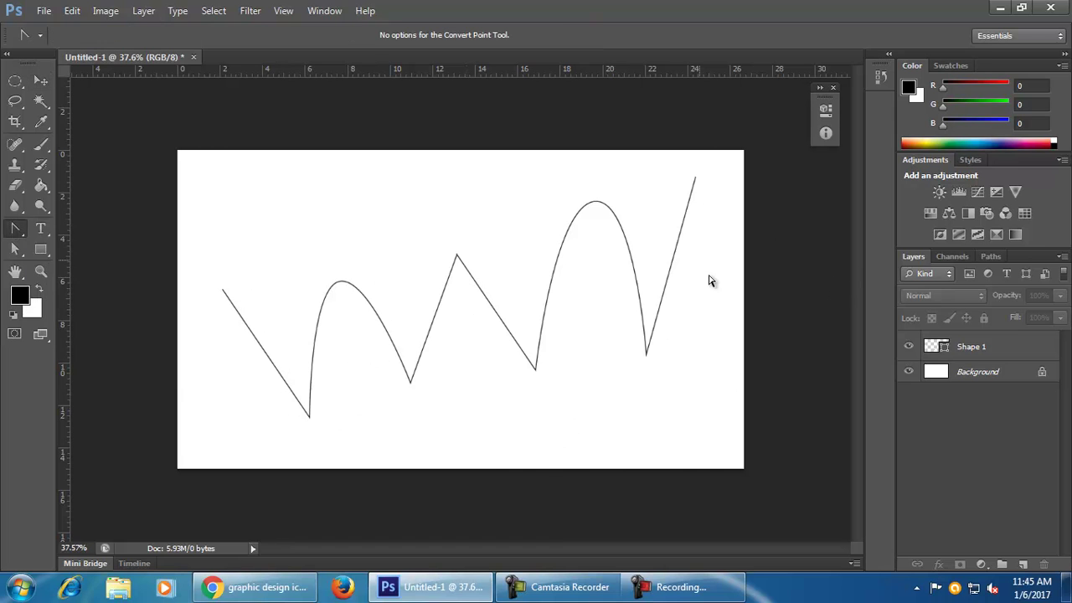
click(598, 208)
click(594, 203)
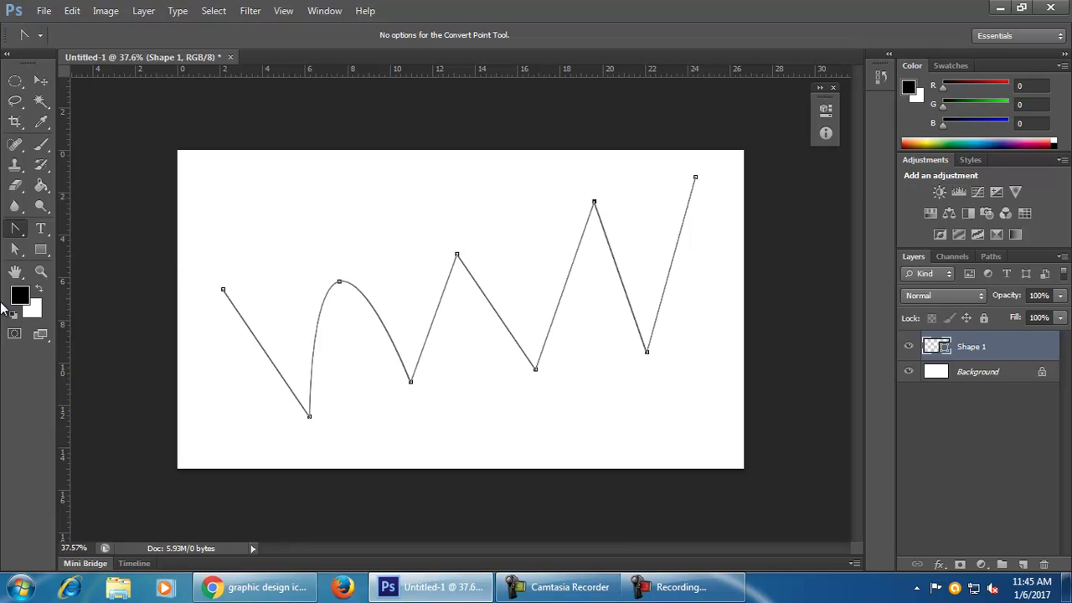
click(40, 82)
key(Delete)
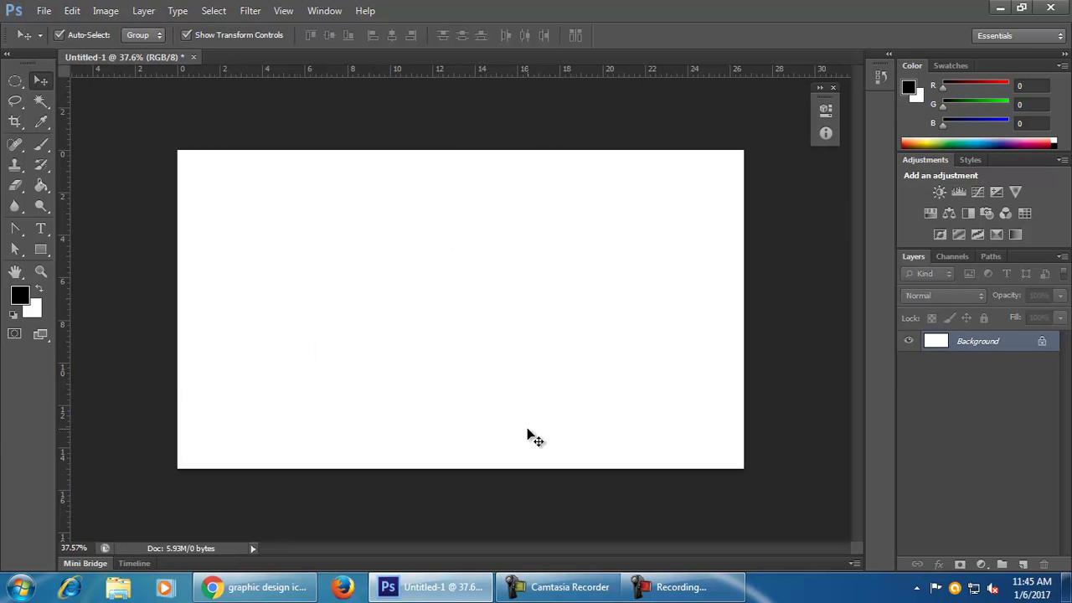
Step: Draw a blue-filled rectangle about 467 by 615 px left of the canvas centre and move it closer to the centre
click(46, 250)
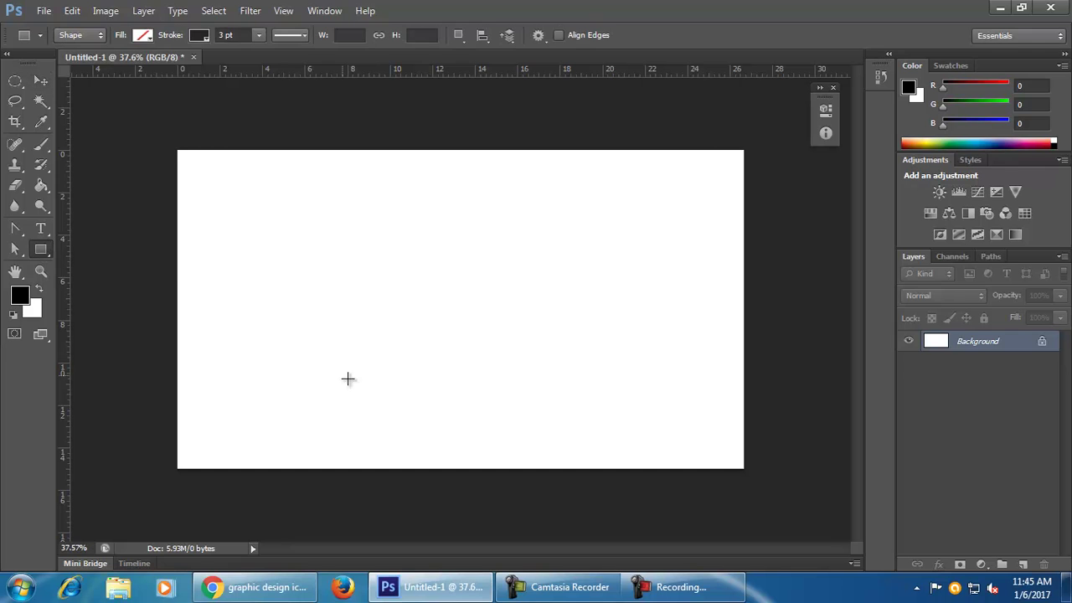
click(143, 36)
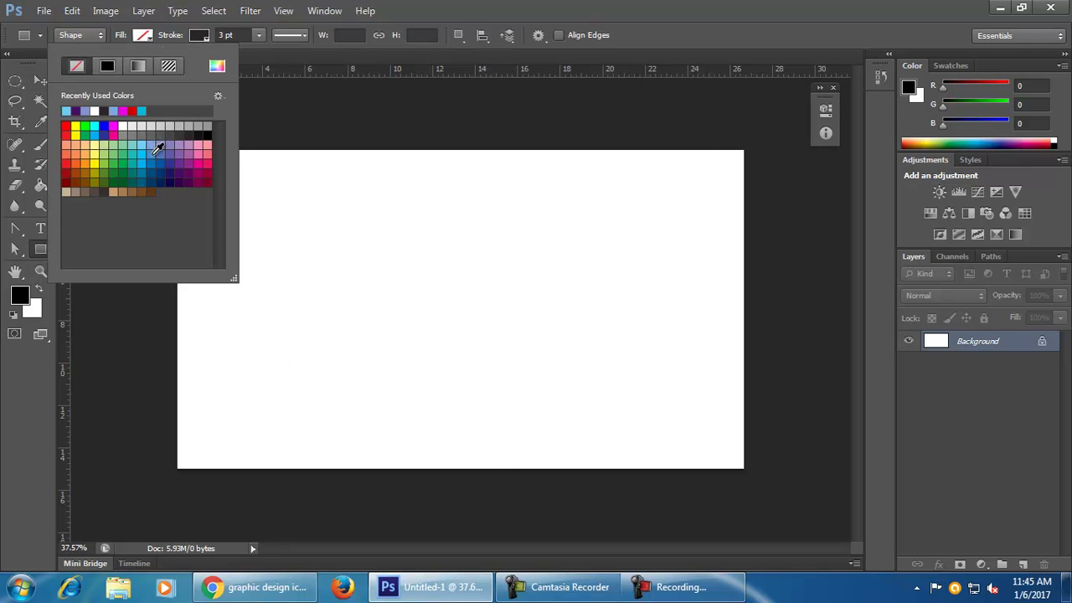
click(153, 144)
drag(291, 248, 428, 429)
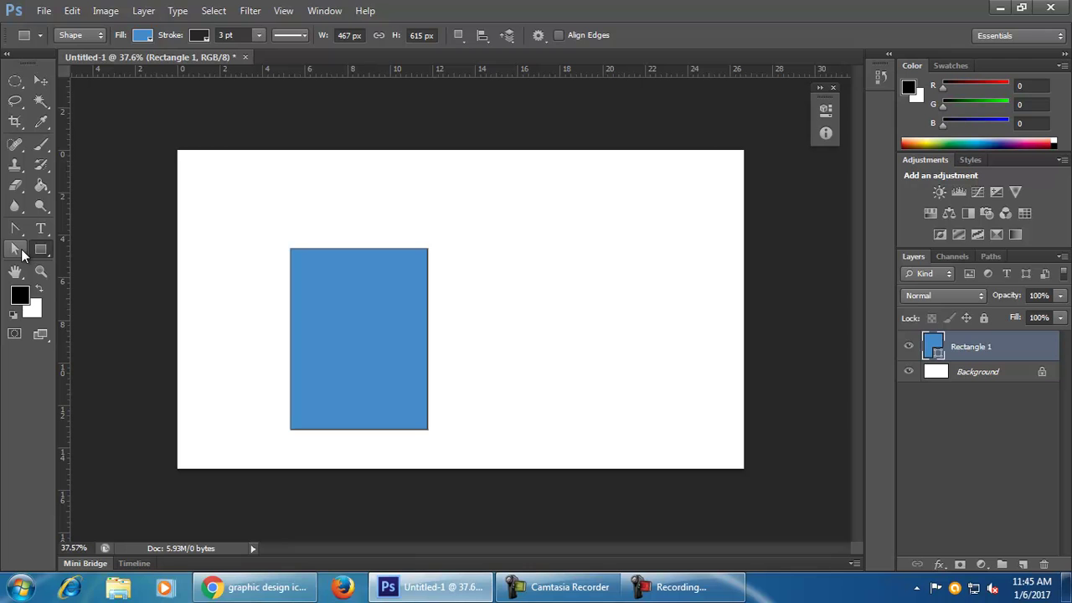
click(40, 83)
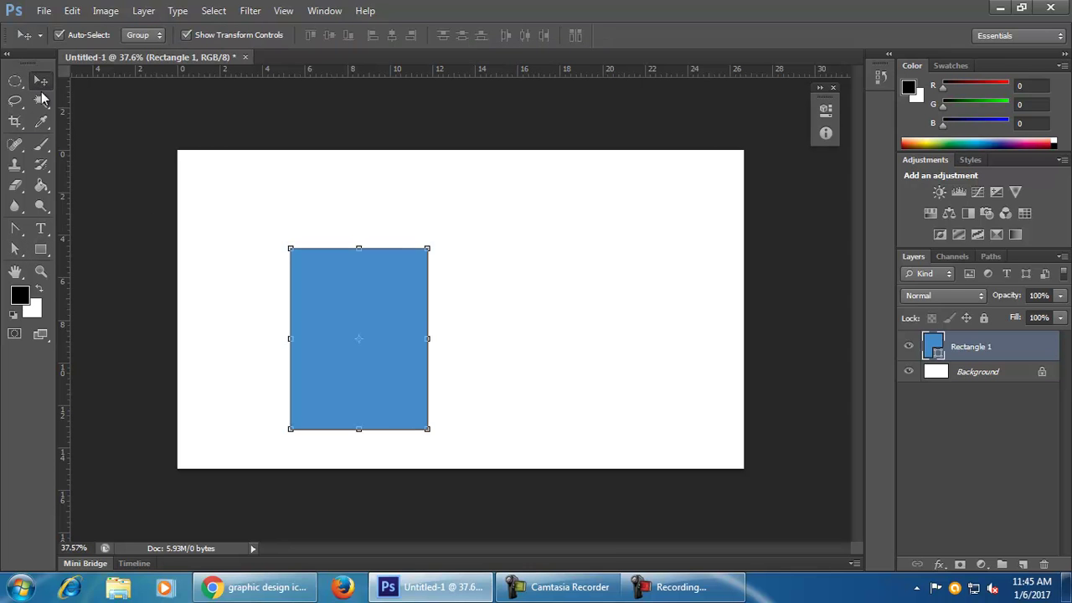
drag(352, 381, 413, 361)
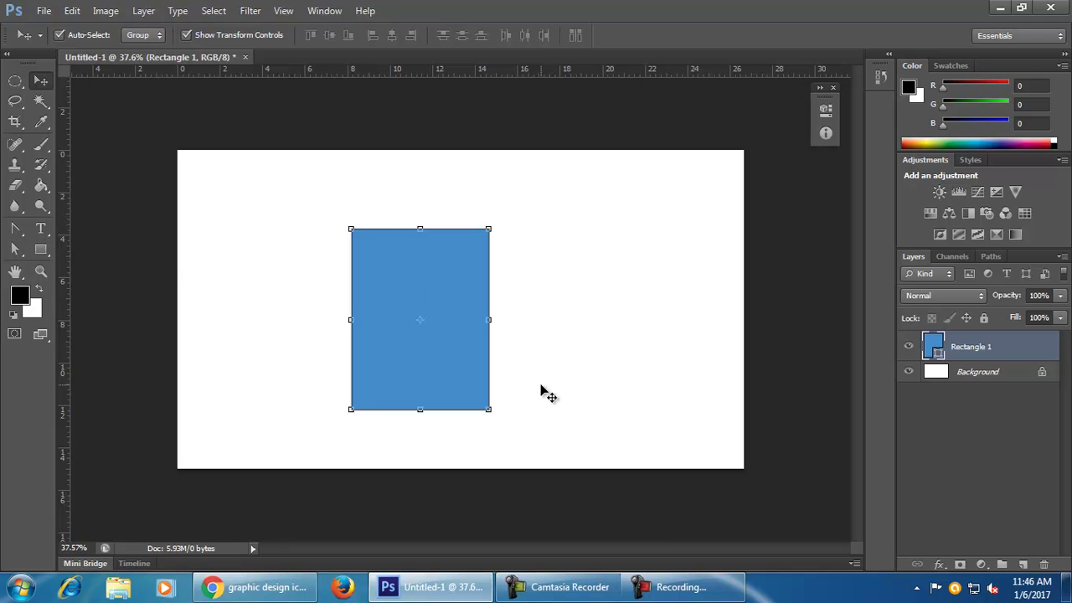
Step: Stretch the rectangle with Free Transform Path into a band across the full canvas width, and undo the transform
click(72, 10)
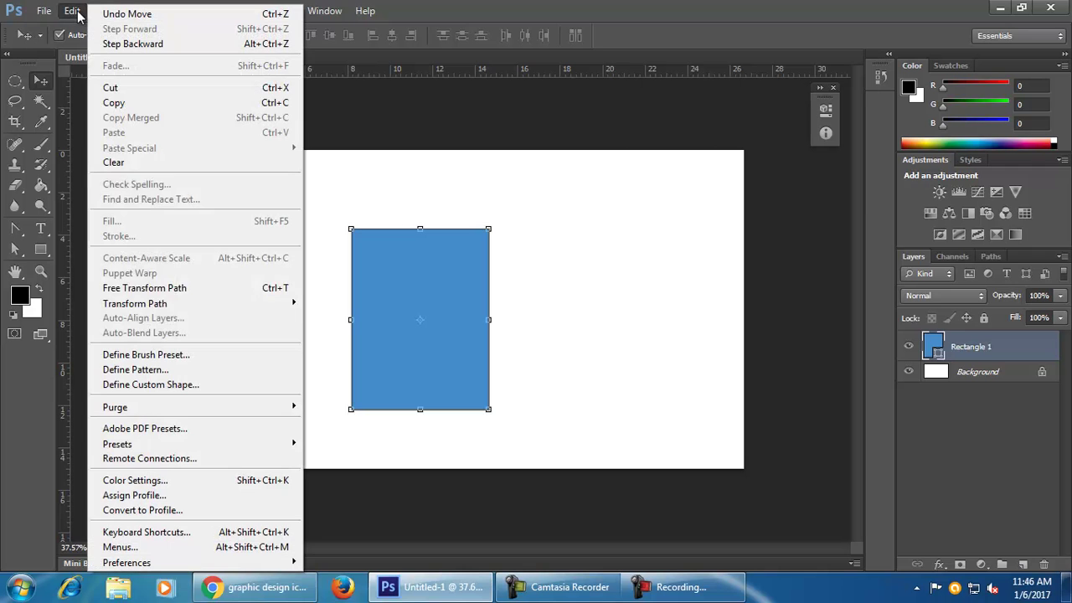
click(282, 293)
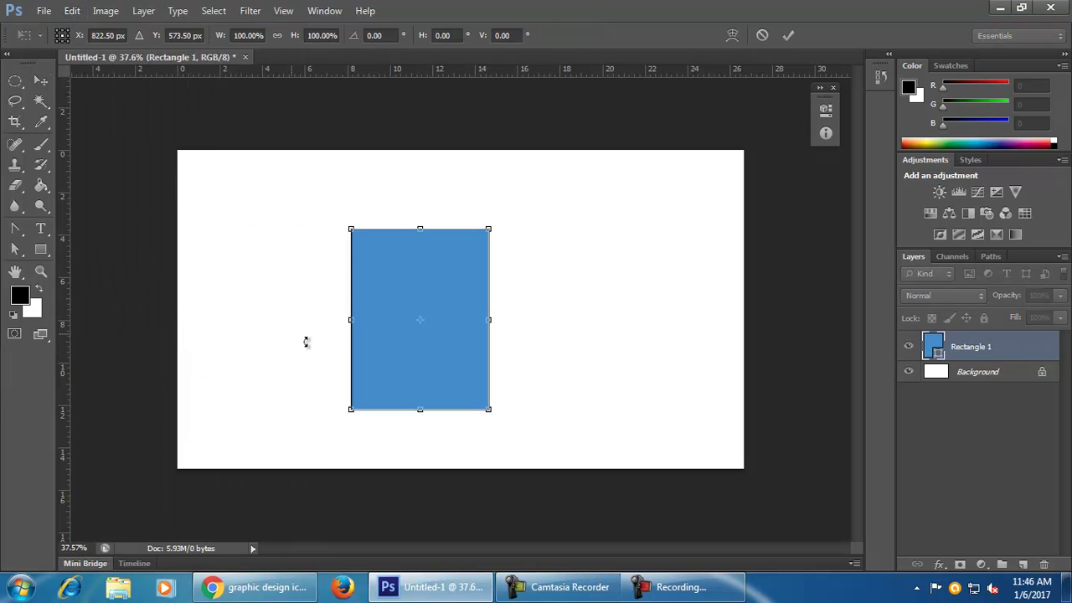
drag(492, 412, 537, 420)
drag(541, 322, 711, 336)
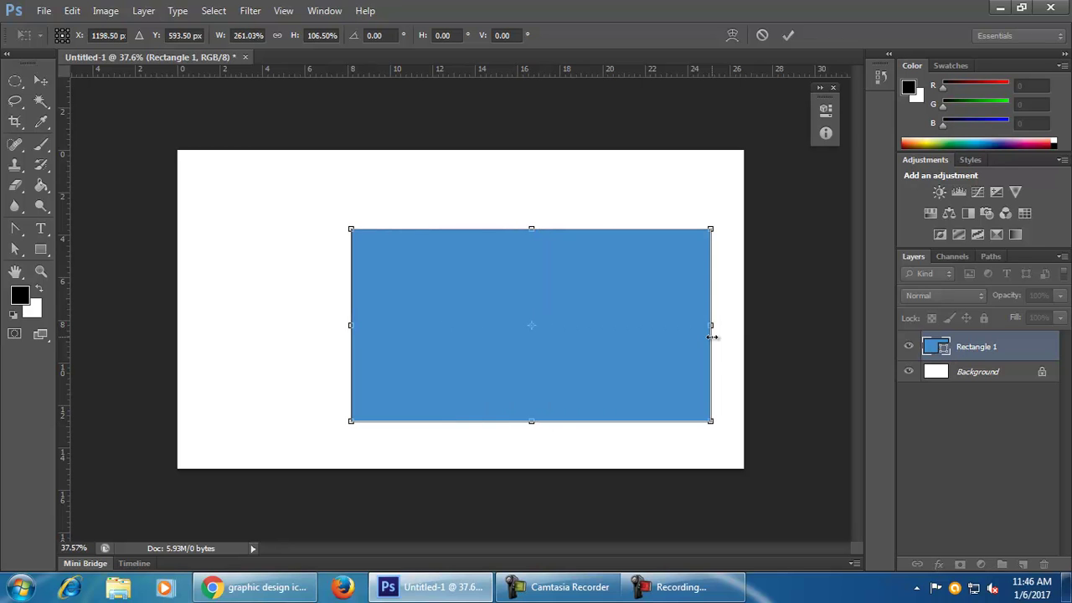
drag(531, 421, 535, 332)
drag(351, 280, 176, 280)
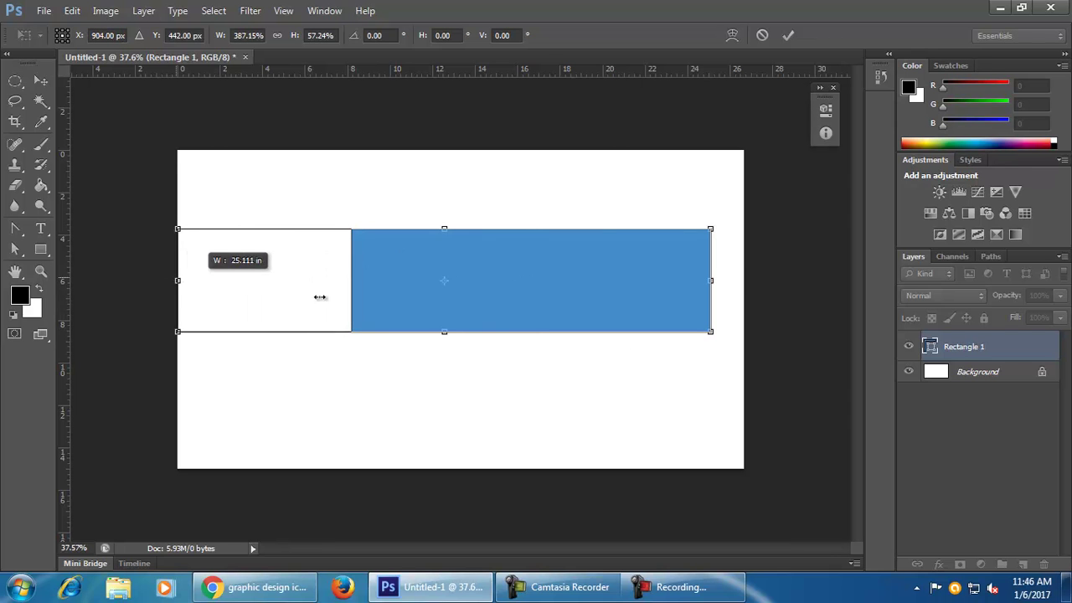
drag(711, 280, 743, 281)
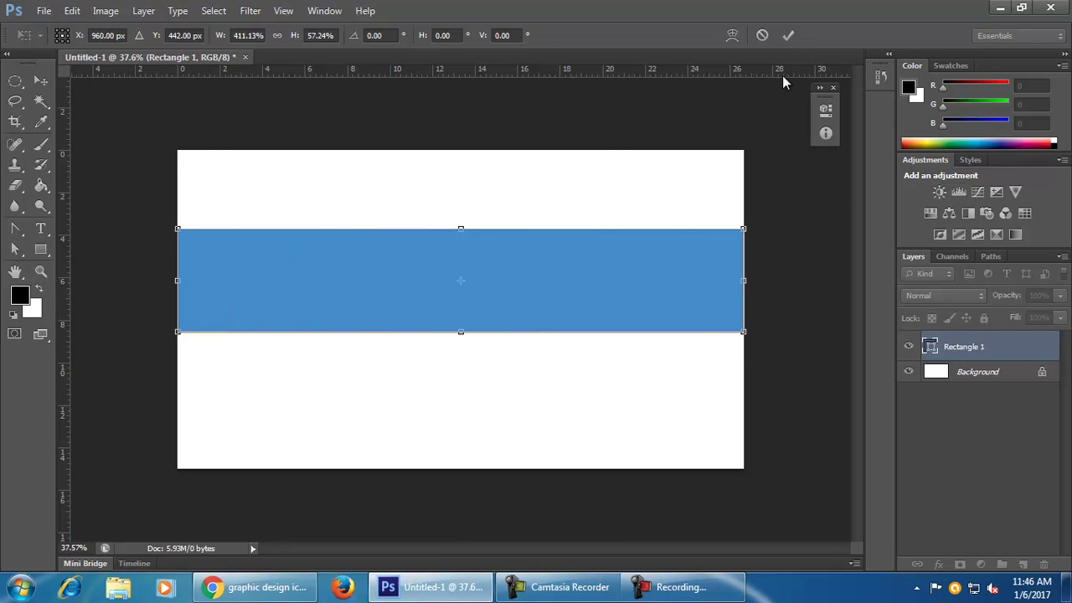
click(788, 35)
click(633, 227)
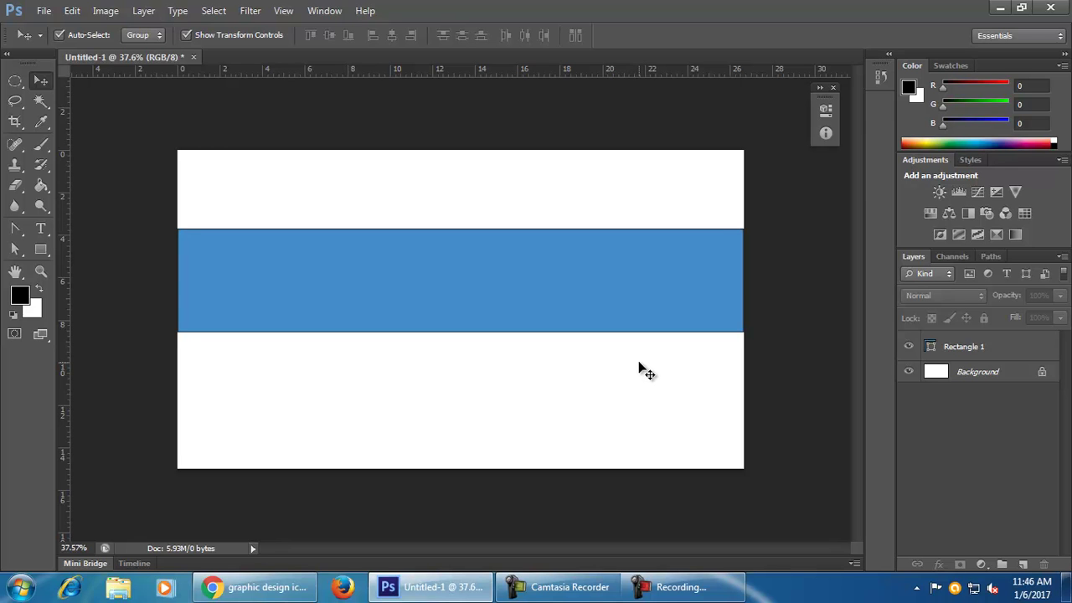
click(532, 342)
key(ctrl+z)
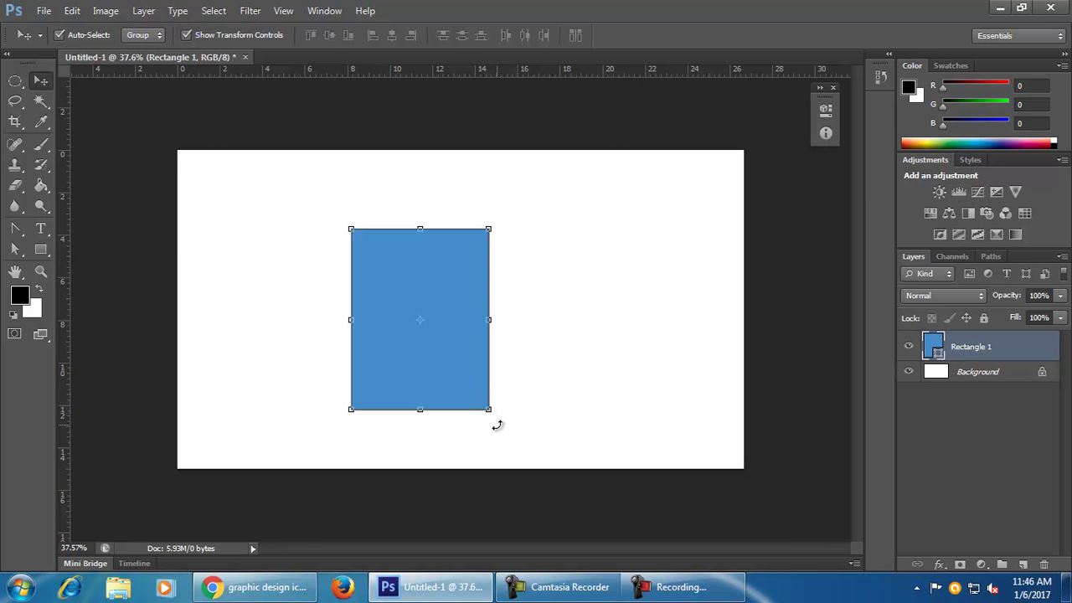
Step: Try rotating the rectangle about -6.61 degrees and cancel the transform
mouse_move(497, 425)
mouse_down()
mouse_move(541, 364)
mouse_move(574, 267)
mouse_move(411, 418)
mouse_move(392, 392)
mouse_move(466, 418)
mouse_move(500, 405)
mouse_up()
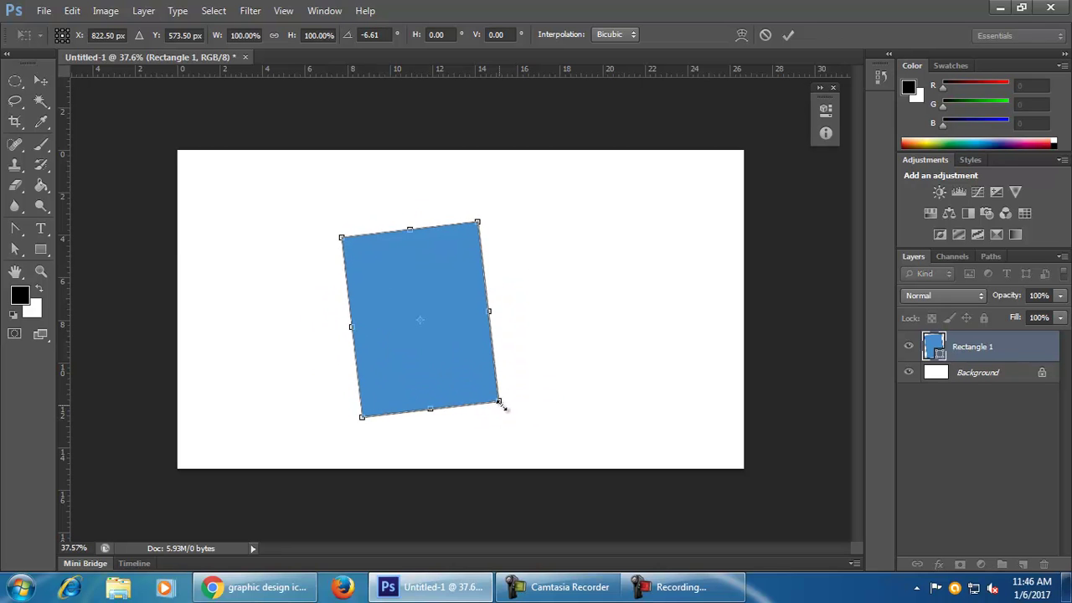
click(764, 35)
click(560, 386)
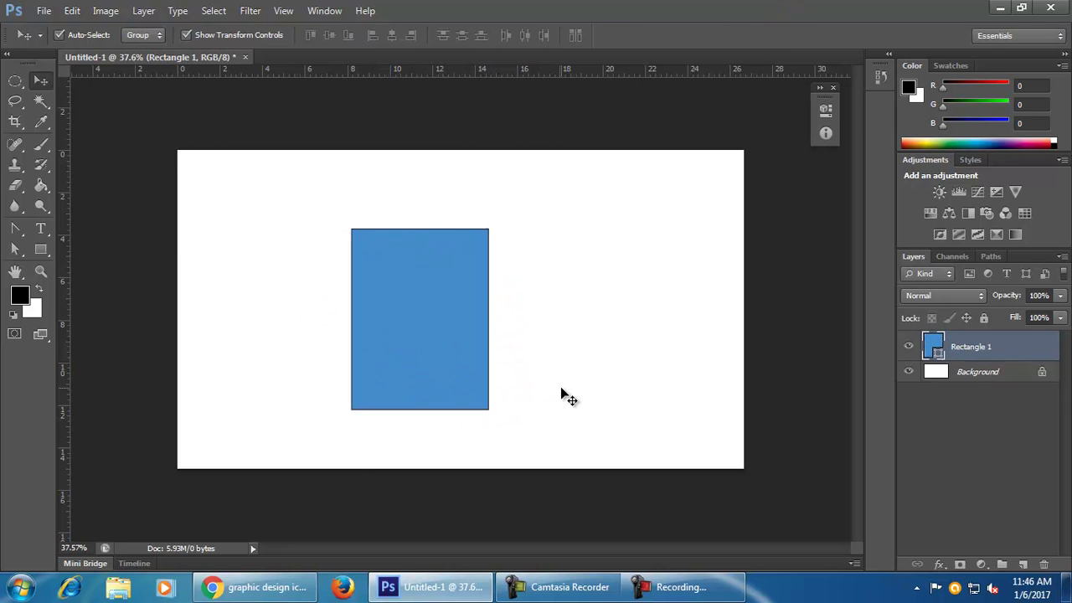
Step: Shift the rectangle slightly to the right, try scaling it to about 140% with Free Transform, and cancel the scaling
drag(418, 356, 433, 366)
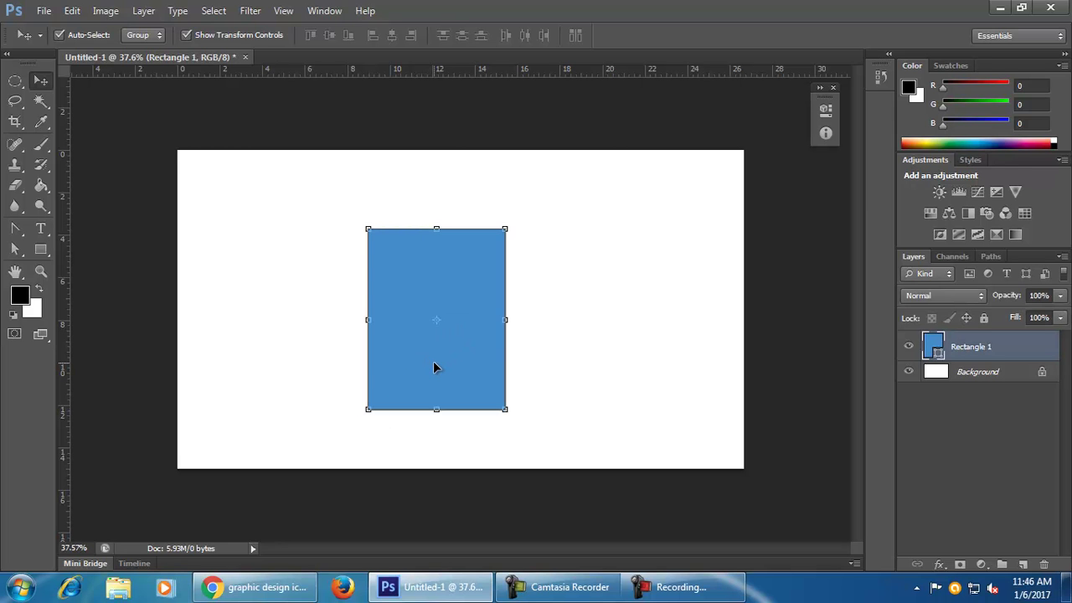
key(ctrl+t)
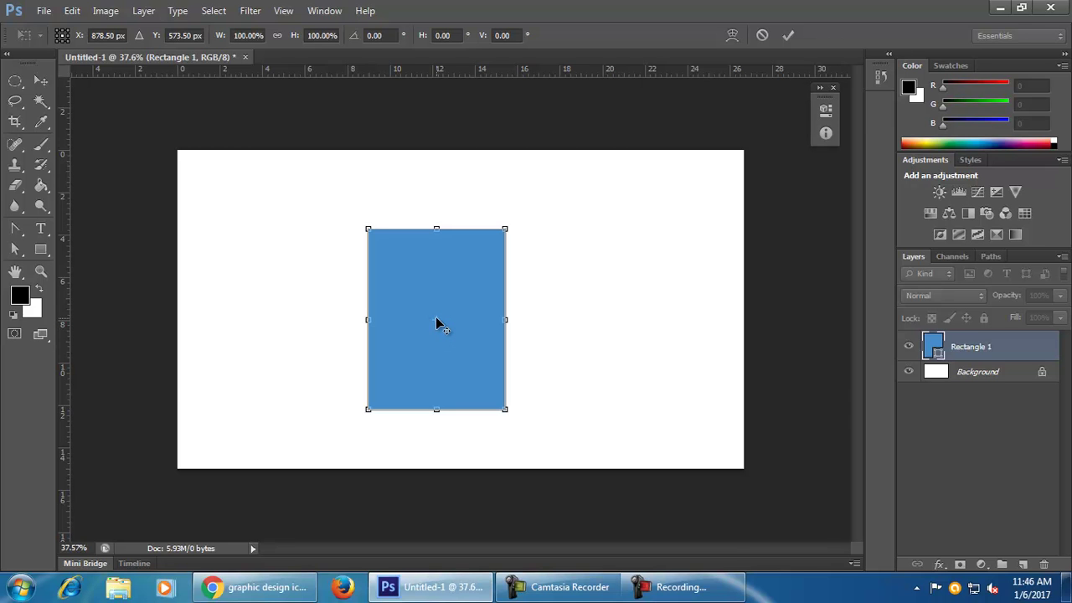
drag(506, 410, 620, 387)
drag(429, 332, 434, 307)
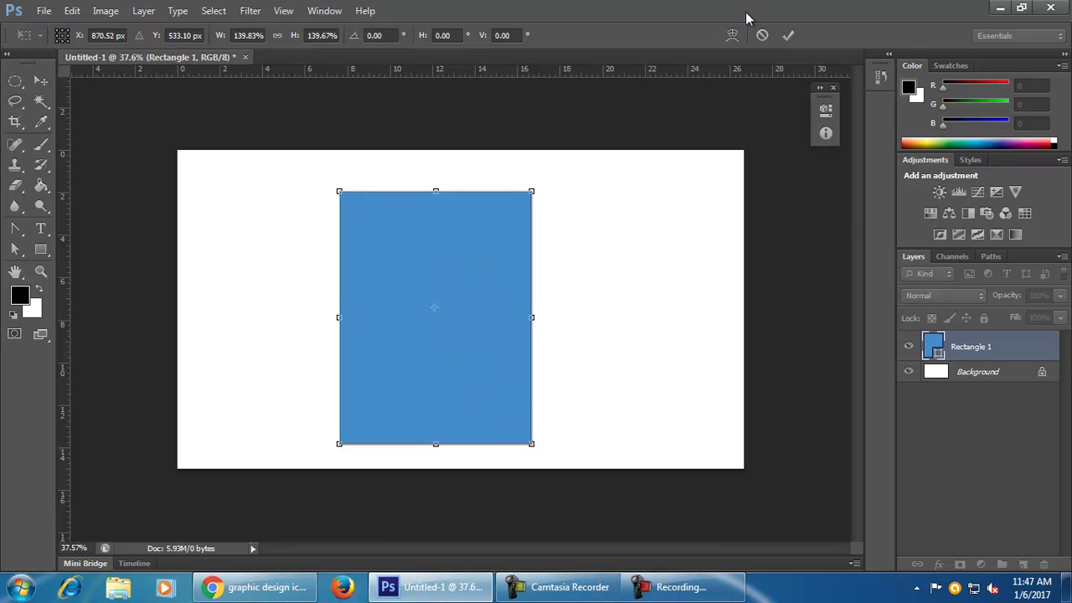
click(762, 35)
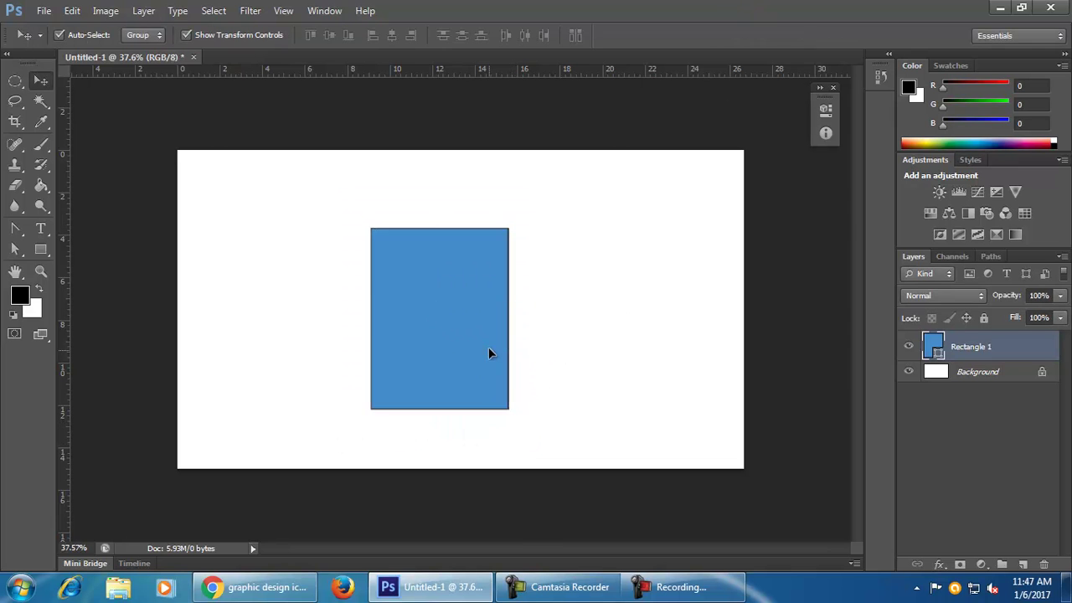
Step: Move the blue rectangle slightly upward and remove its stroke
drag(490, 352, 477, 359)
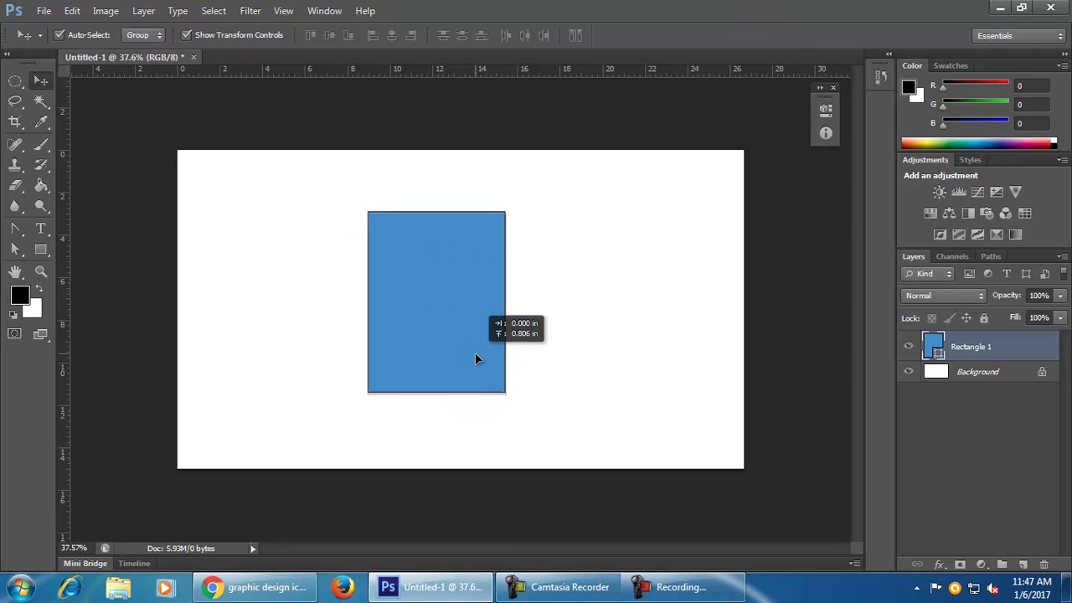
click(39, 253)
click(199, 35)
click(133, 66)
click(599, 36)
Step: Move the rectangle to the left and enlarge it to about 616 by 811 px
click(40, 80)
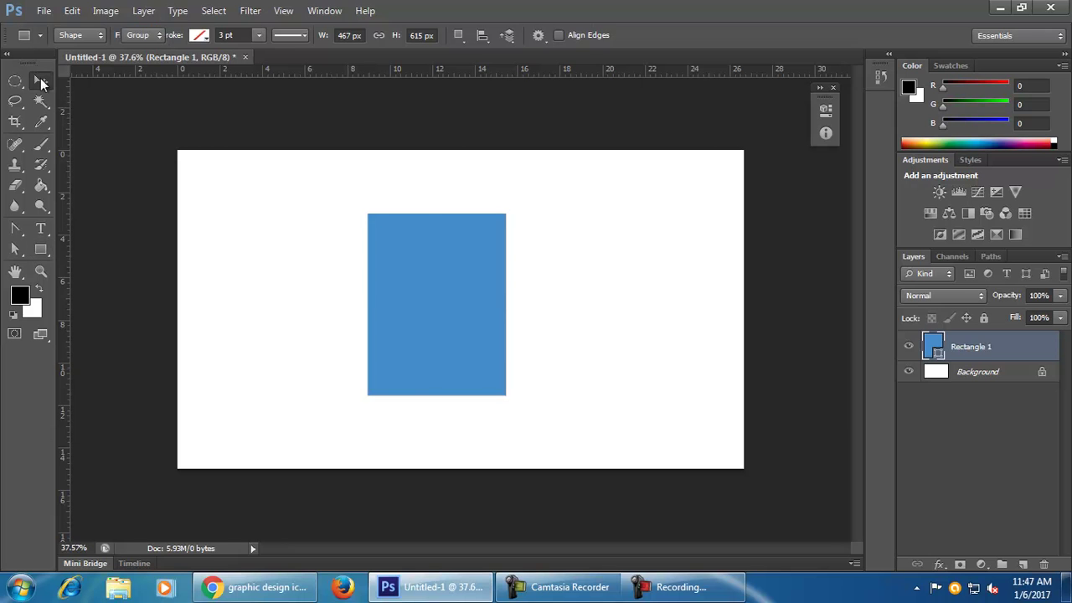
drag(461, 356, 432, 360)
mouse_move(477, 398)
mouse_down()
mouse_move(500, 433)
mouse_move(469, 405)
mouse_up()
click(788, 35)
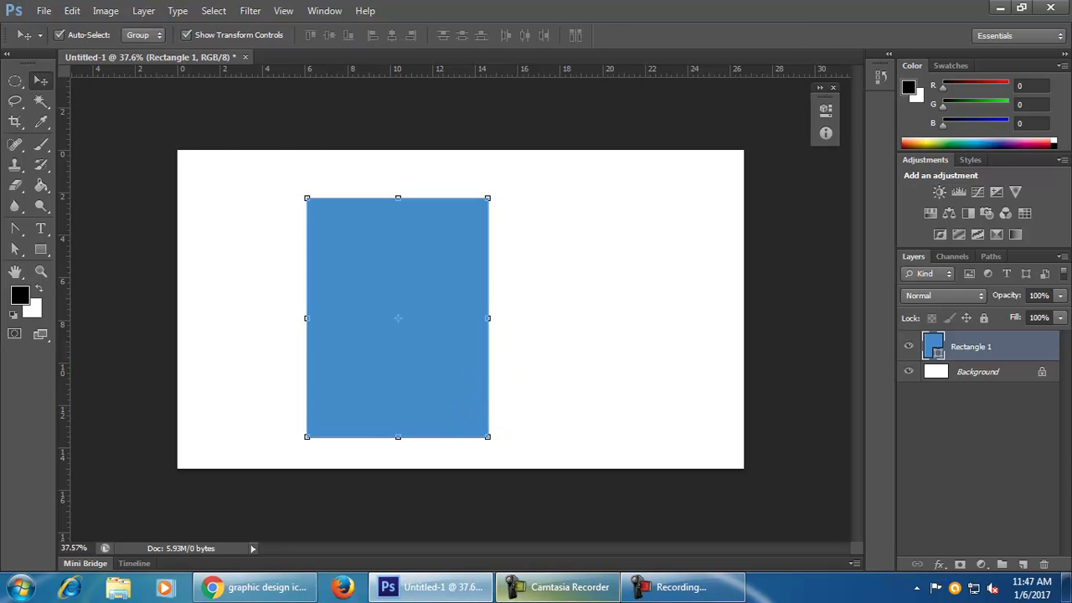
click(575, 416)
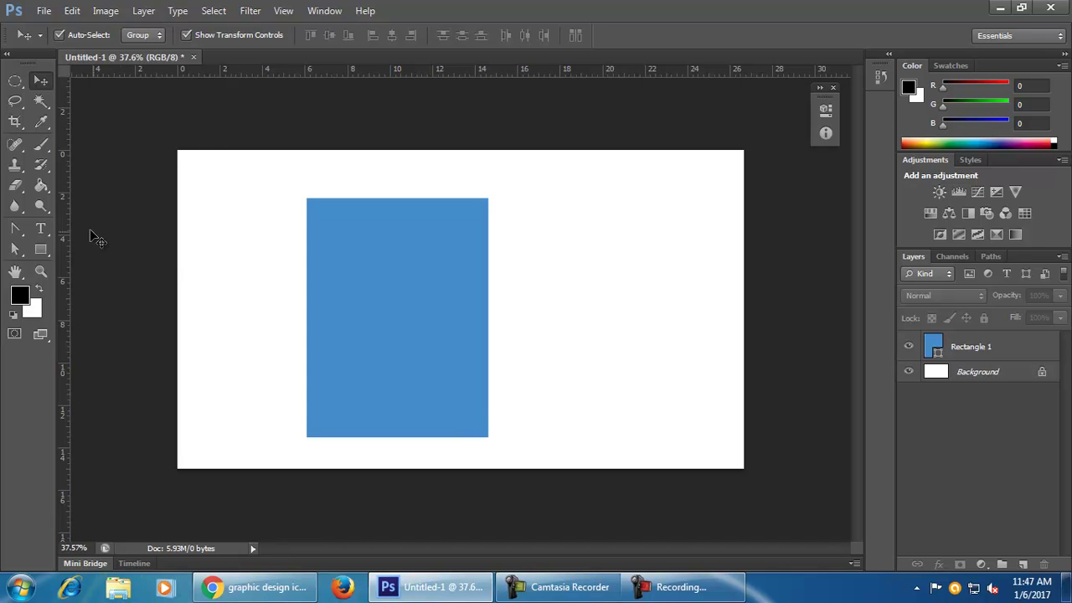
Step: Pull the blue rectangle's upper-right corner point inward with the Direct Selection tool to slant its right side
click(21, 257)
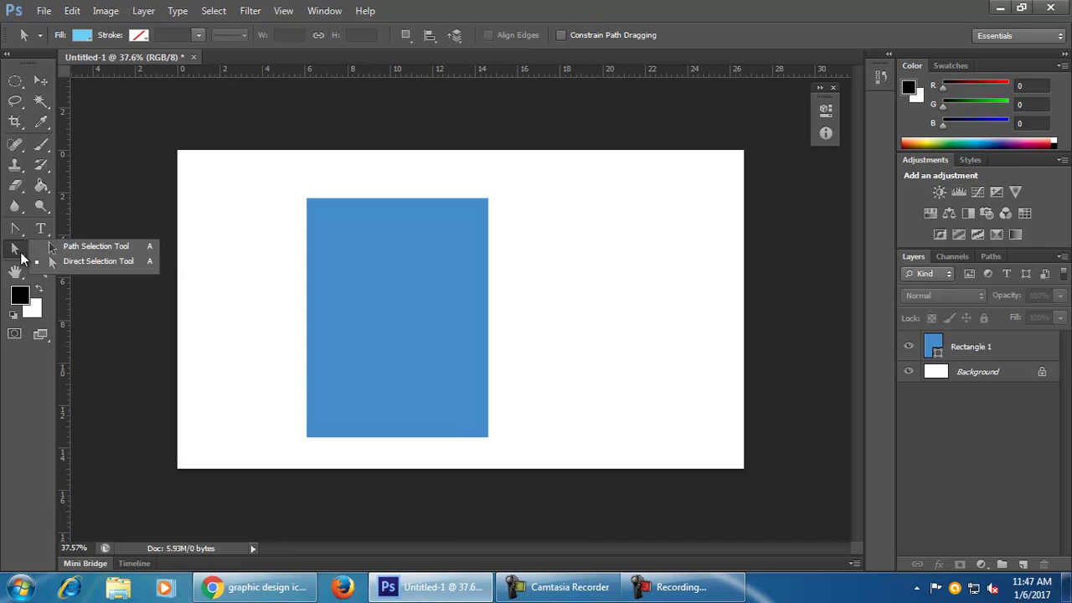
click(102, 264)
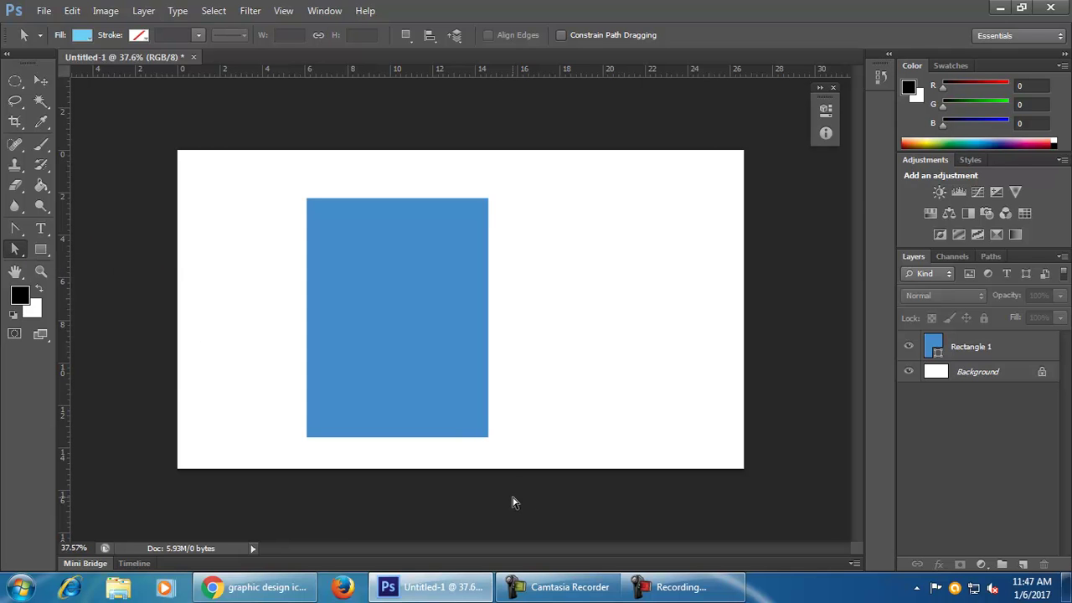
click(484, 192)
click(526, 238)
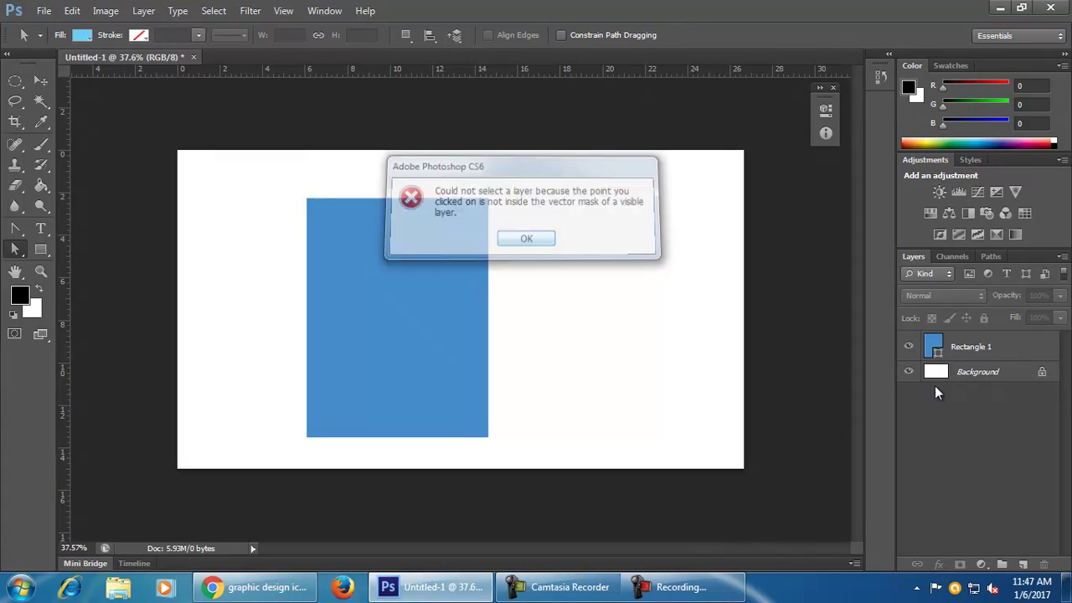
click(1005, 348)
drag(482, 192, 435, 198)
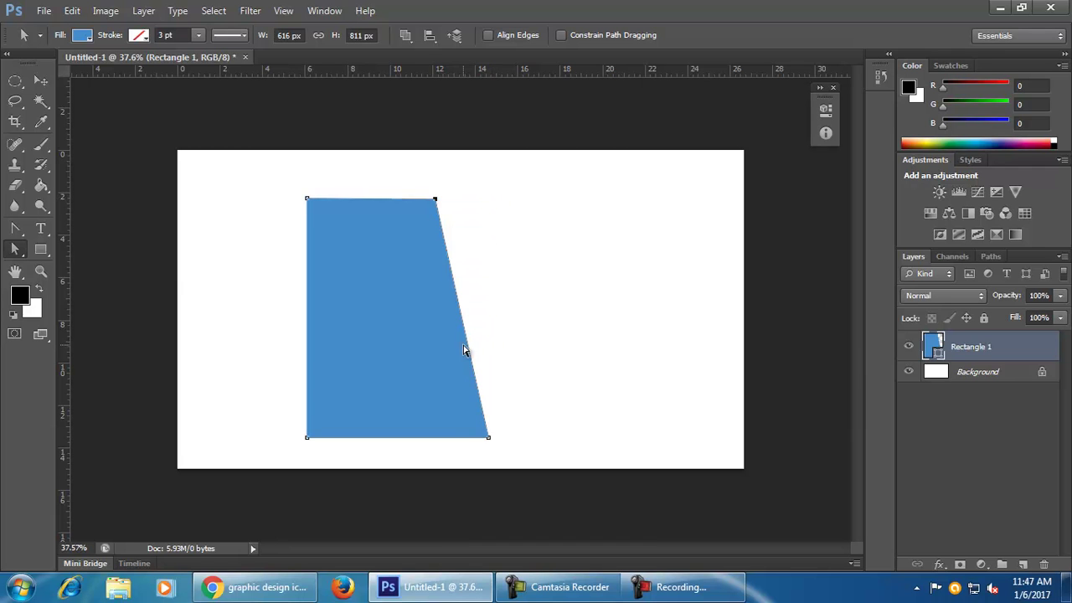
Step: Pull the blue shape's lower-right corner point inward past the upper one, narrowing the shape to about 435 px, and deselect it
drag(489, 437, 470, 441)
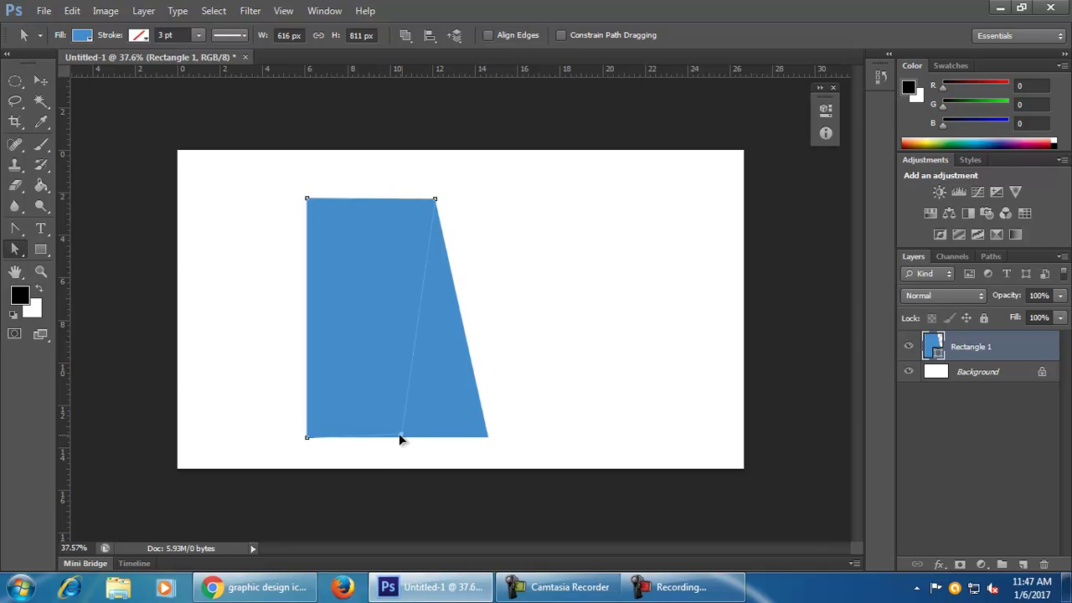
drag(396, 436, 396, 436)
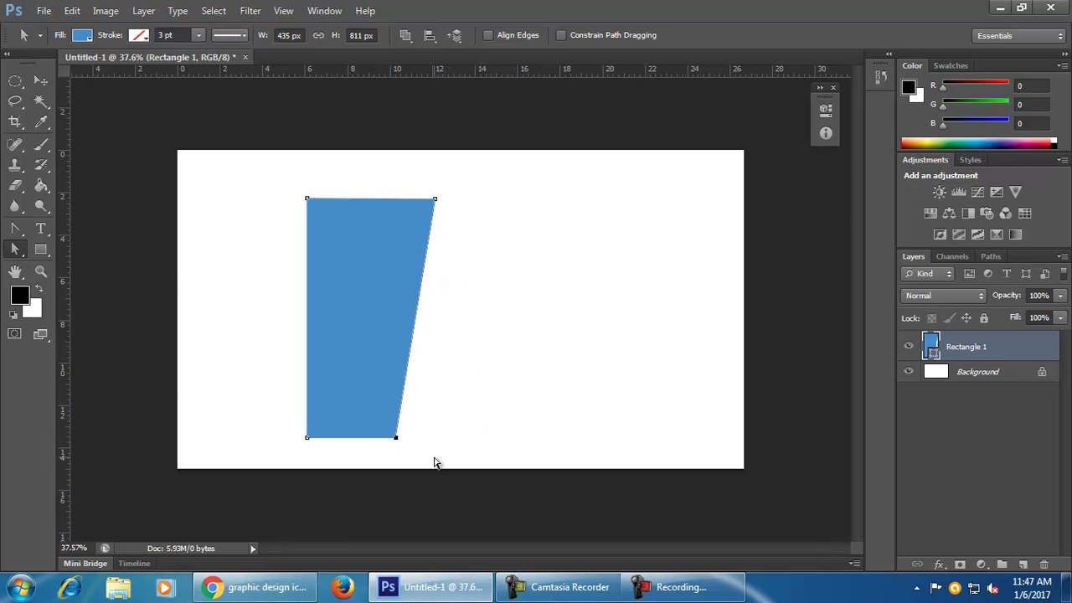
click(40, 81)
click(180, 262)
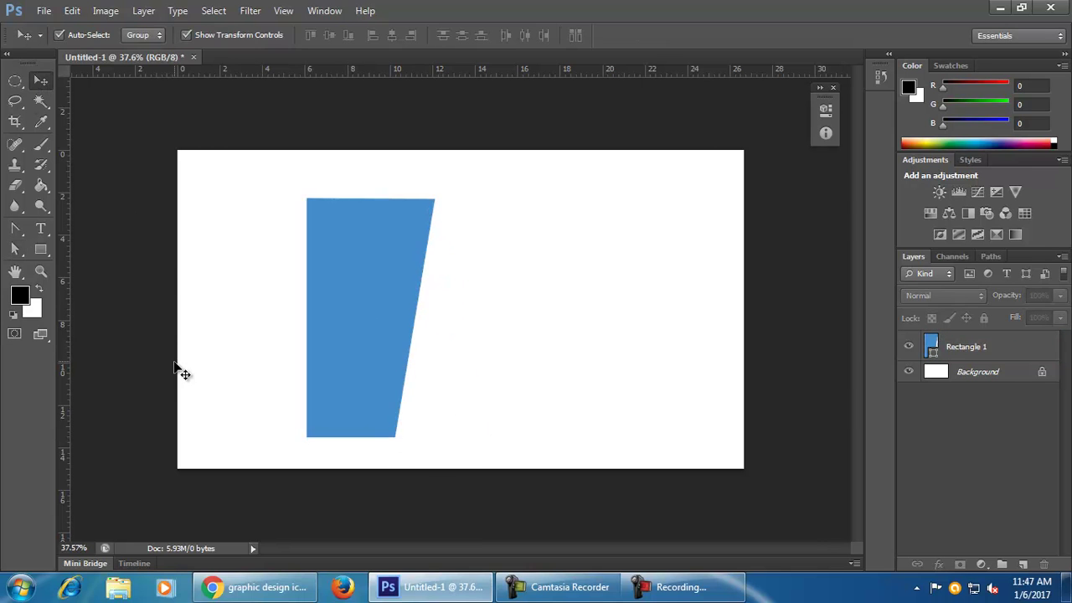
click(40, 249)
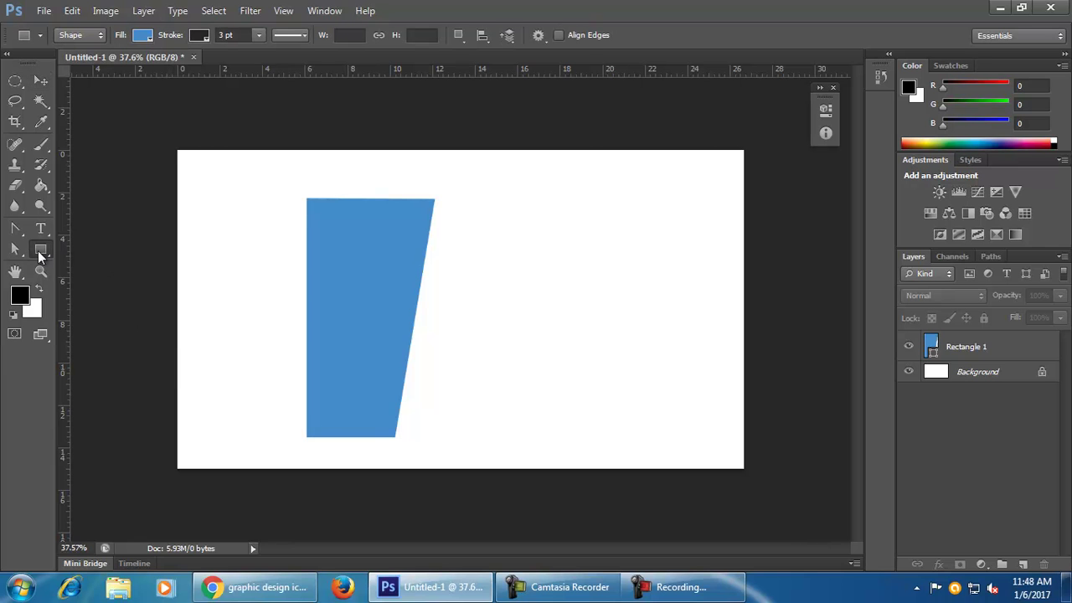
drag(521, 179, 691, 451)
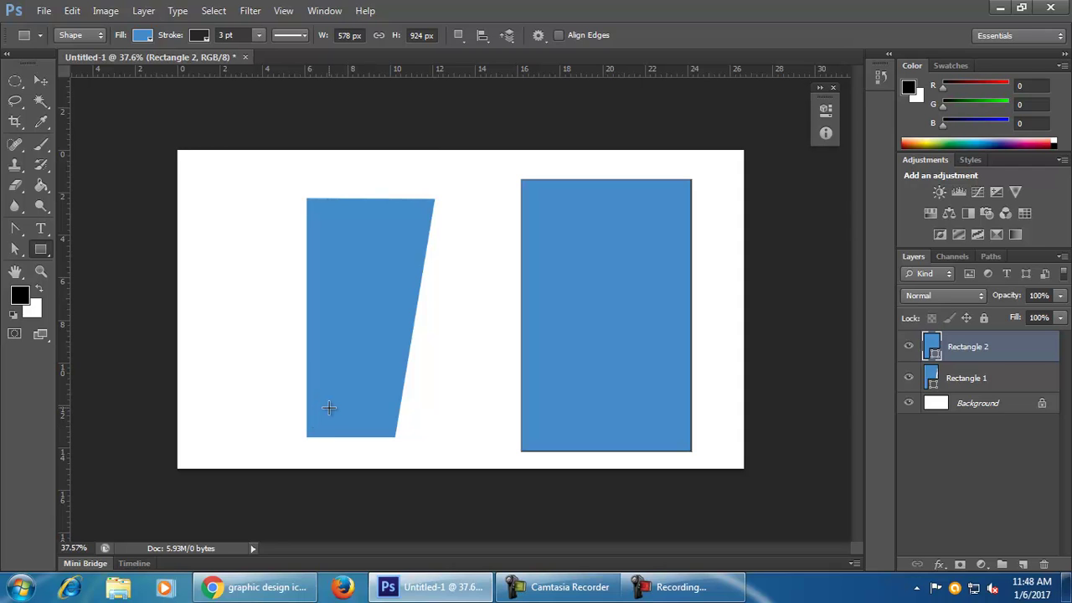
key(v)
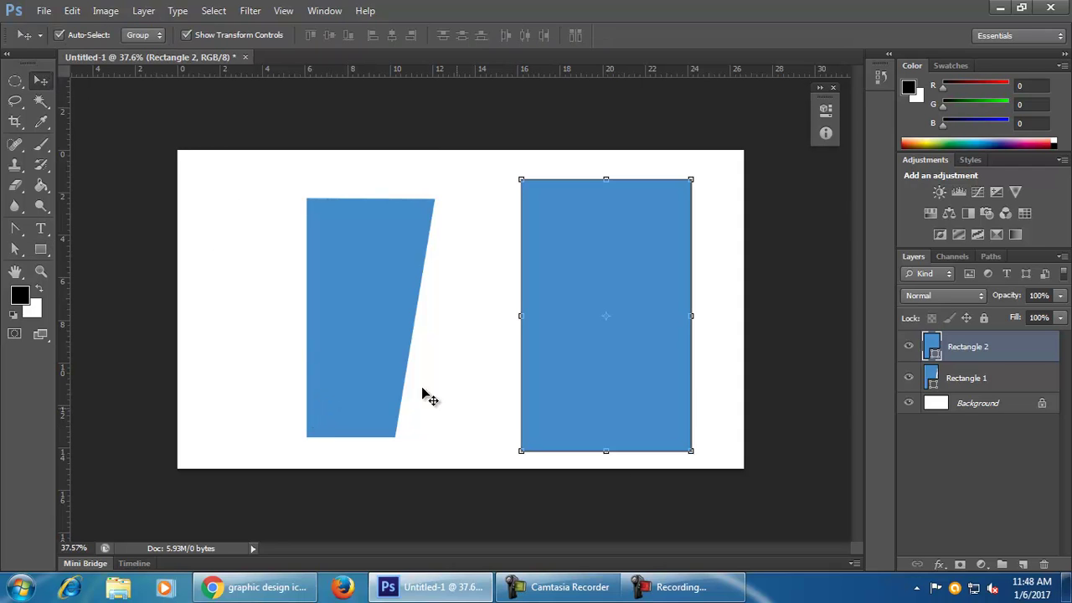
key(Delete)
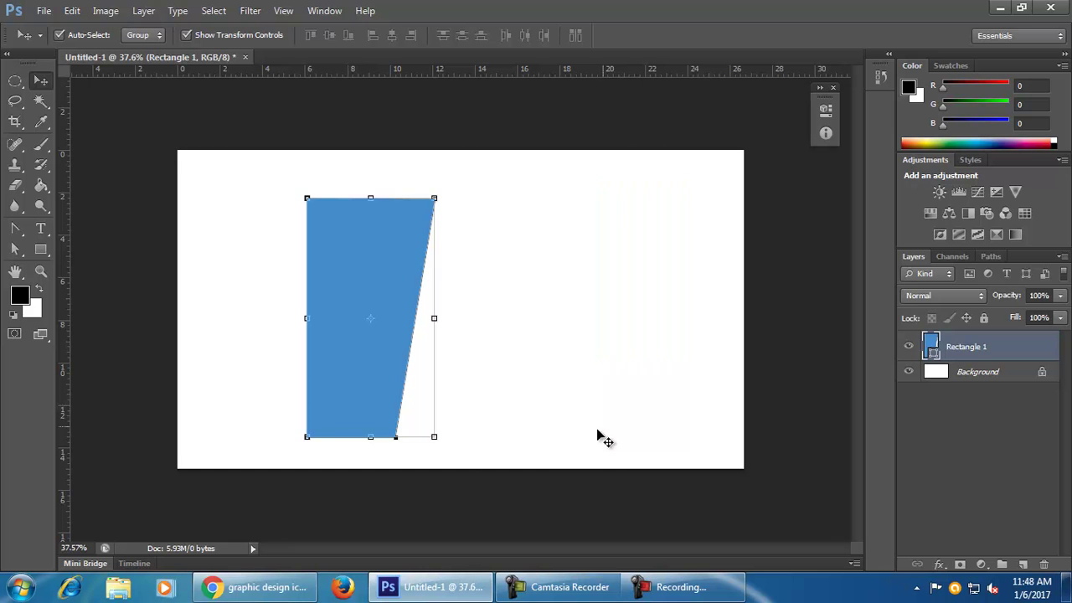
Step: Shift the slanted shape to the right and place a duplicate beside it
drag(402, 328, 584, 381)
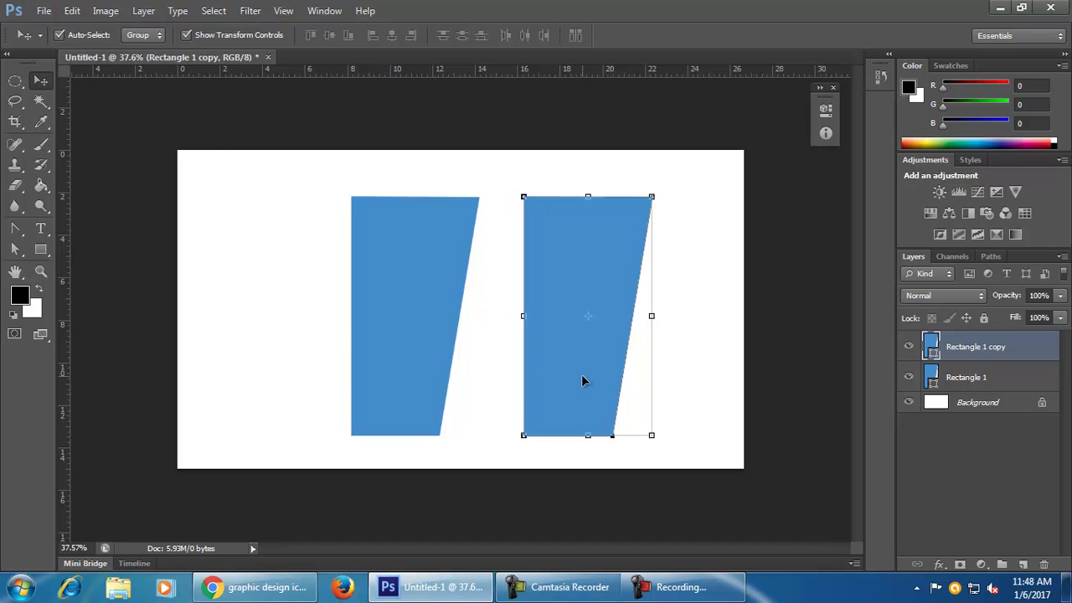
click(712, 387)
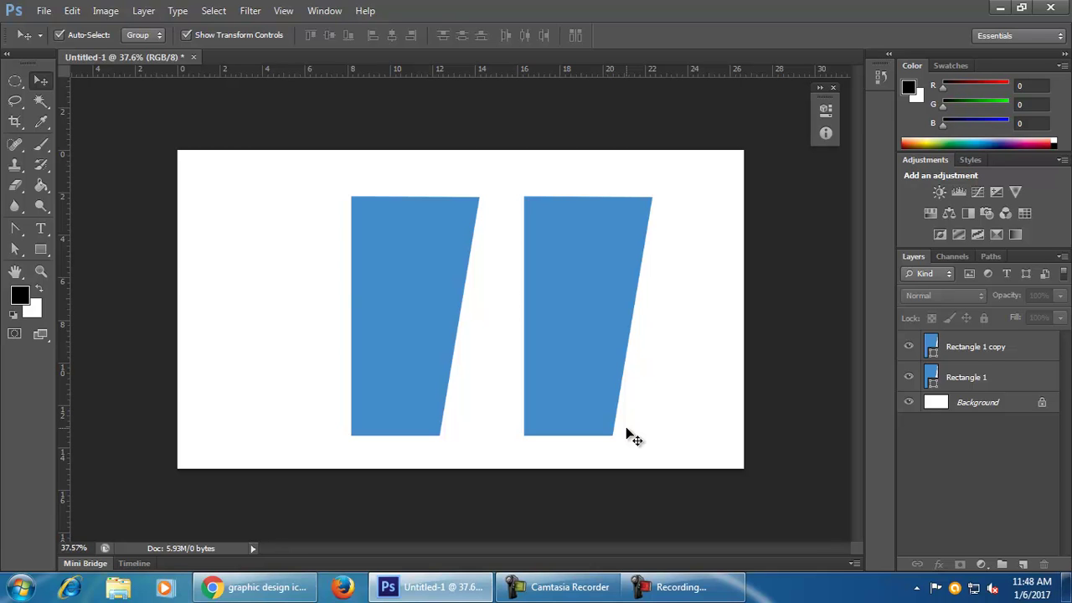
Step: Flip the right-hand copy horizontally and move it left until its upper corner meets the original's
click(586, 347)
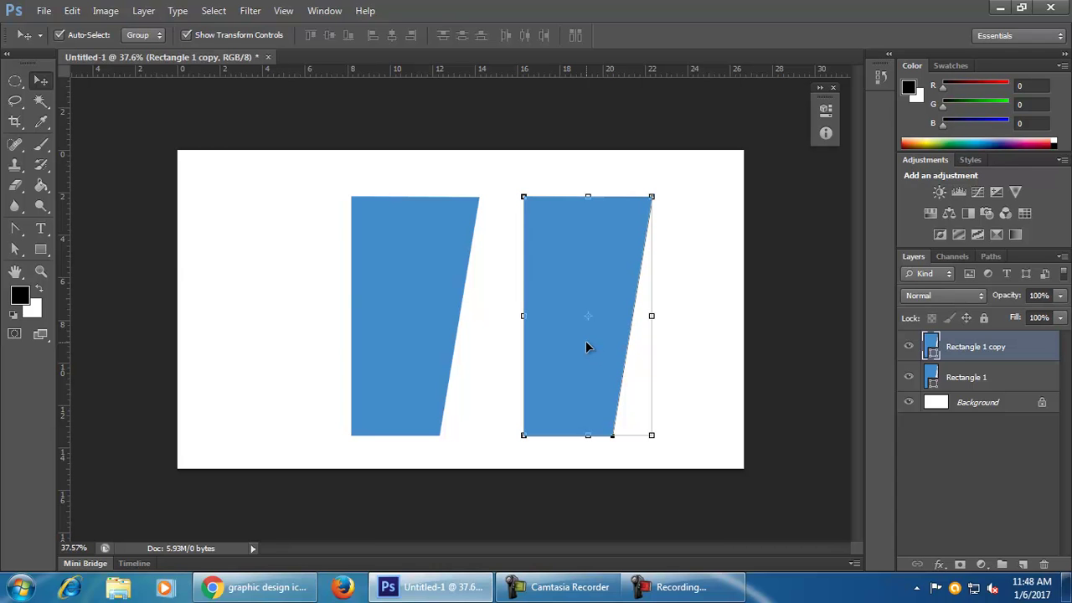
key(ctrl+t)
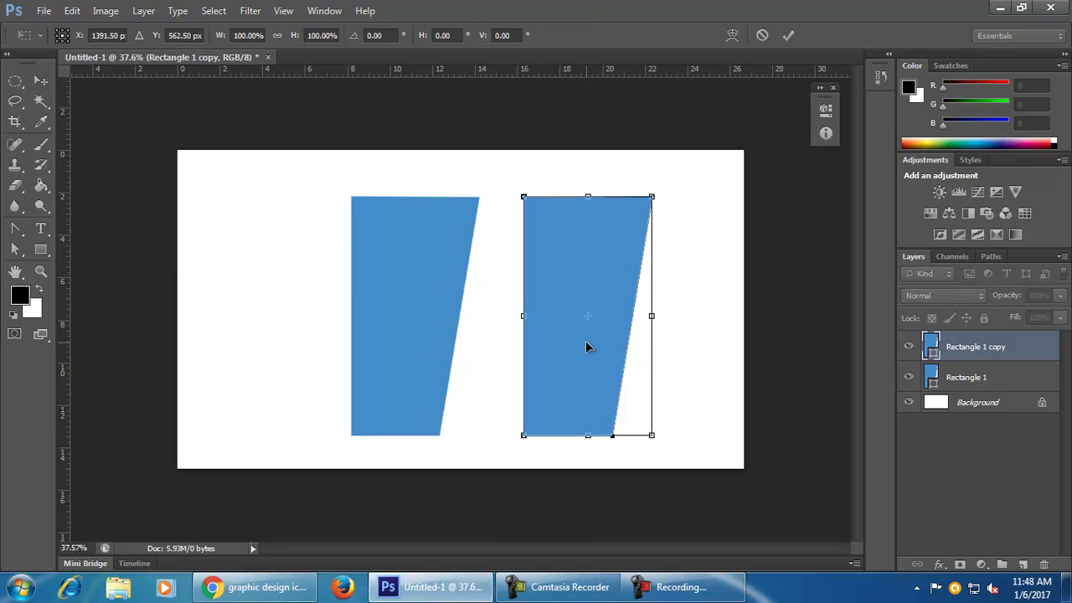
right_click(586, 343)
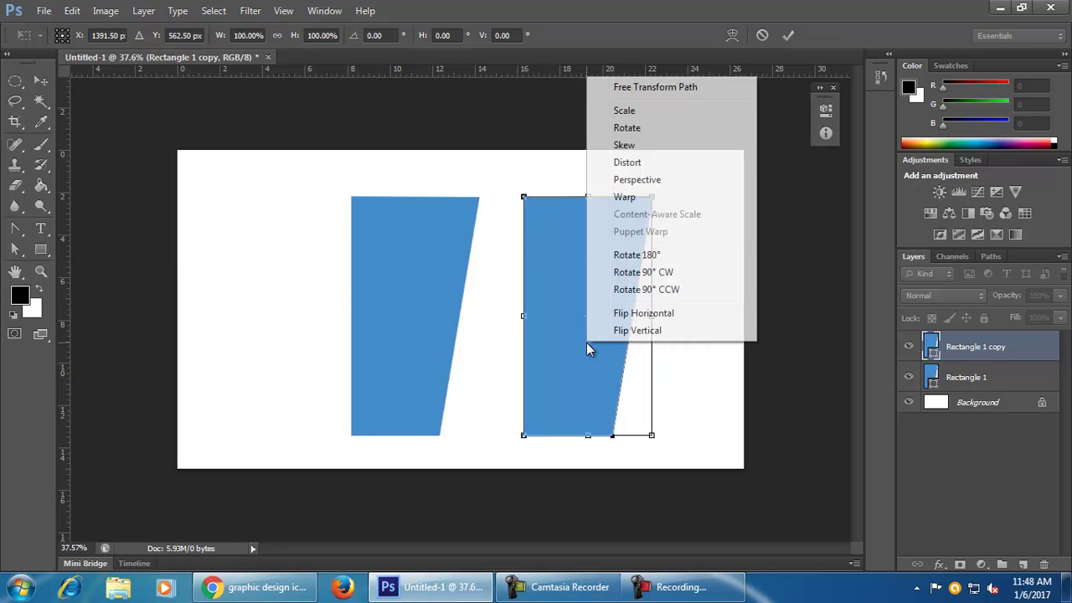
click(685, 312)
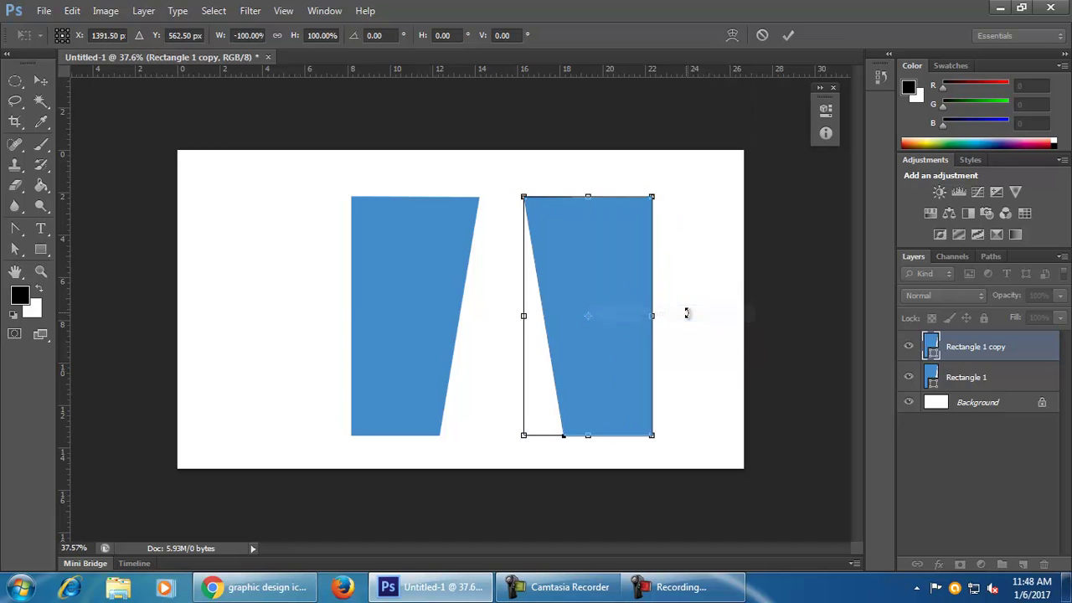
click(788, 36)
click(657, 379)
click(788, 35)
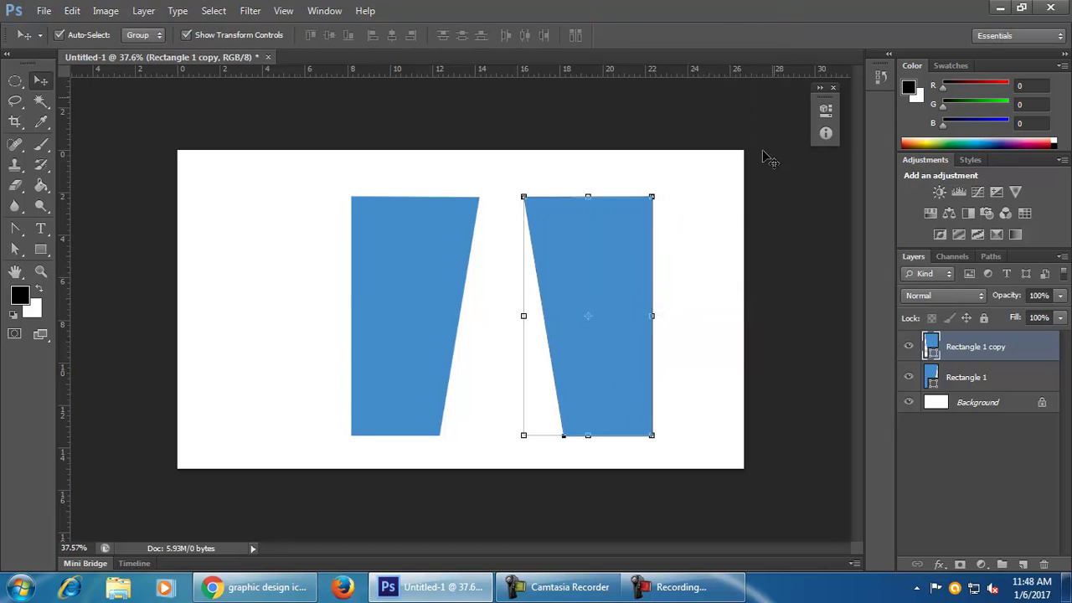
click(765, 158)
drag(633, 359, 589, 358)
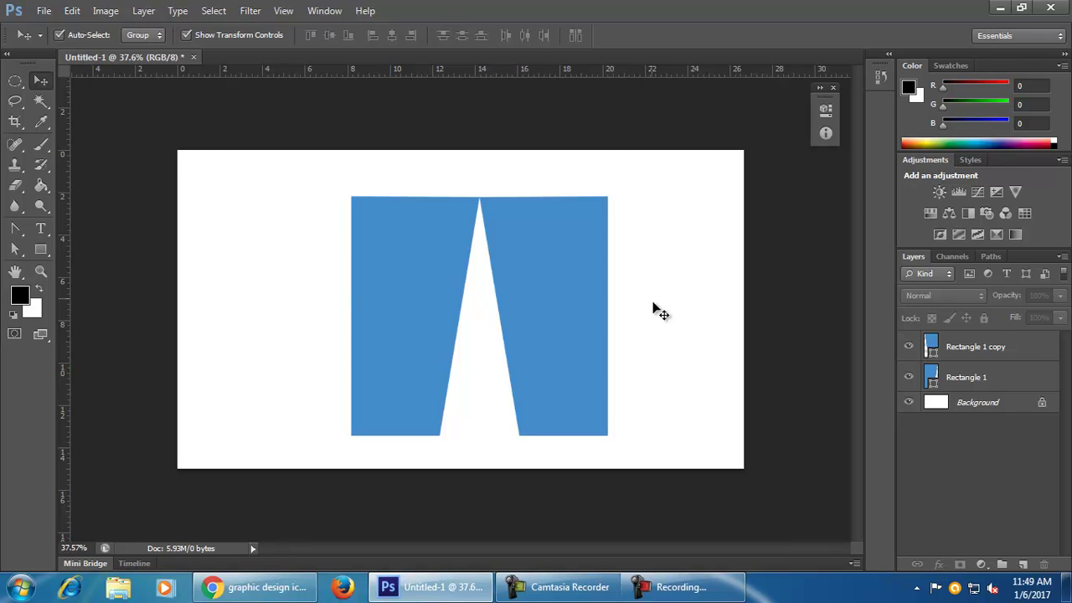
Step: Delete both slanted shapes from the canvas
click(564, 383)
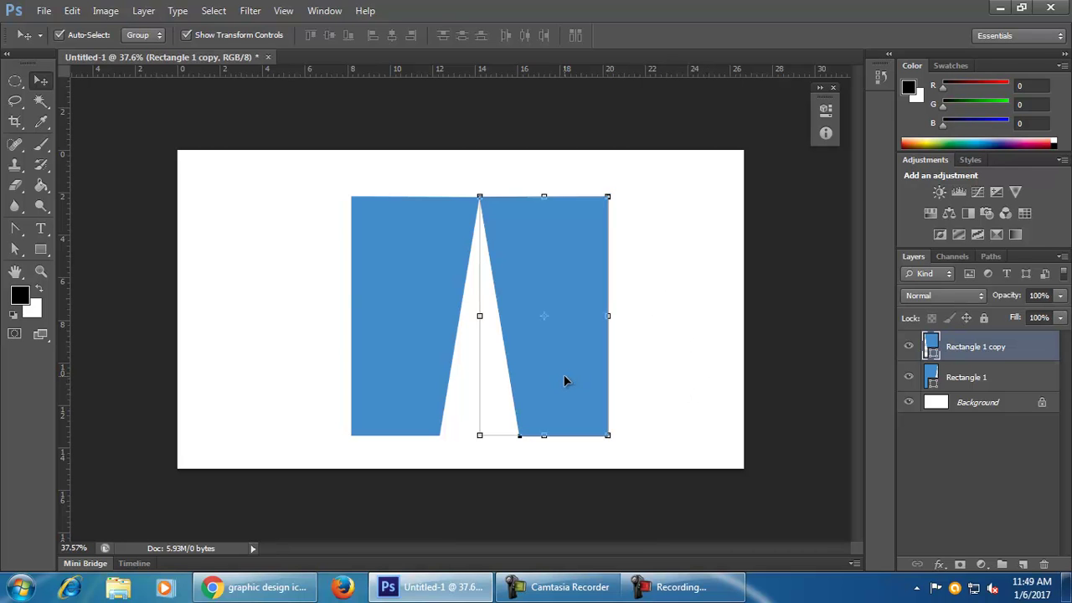
click(684, 399)
click(568, 387)
key(Delete)
key(Delete)
Step: Draw a large blue rectangle with a dark outline and position it near the middle of the canvas
click(42, 250)
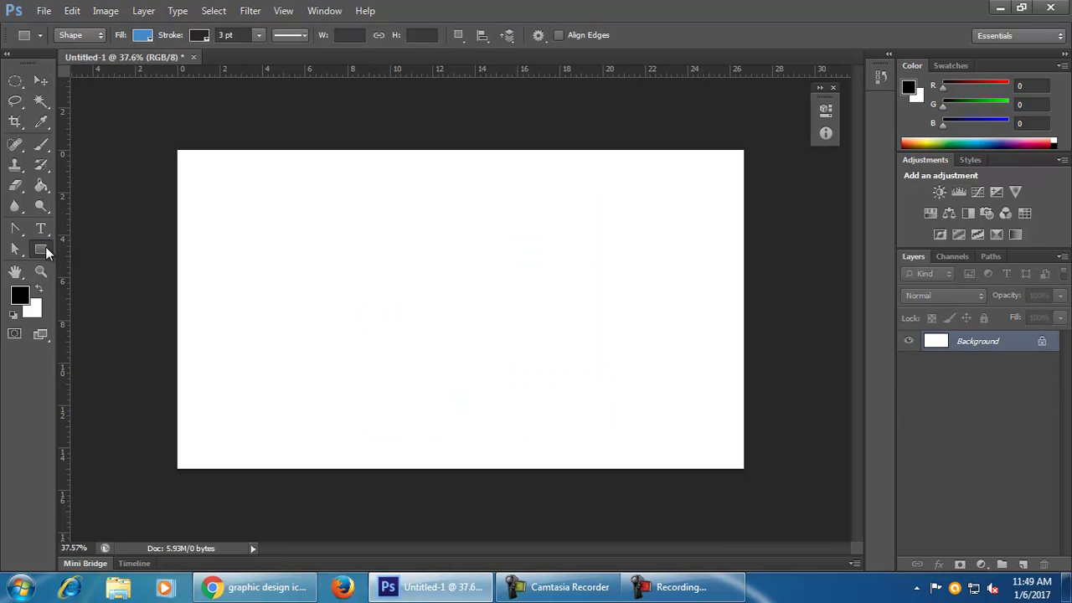
drag(319, 207, 620, 436)
click(41, 80)
drag(481, 371, 515, 371)
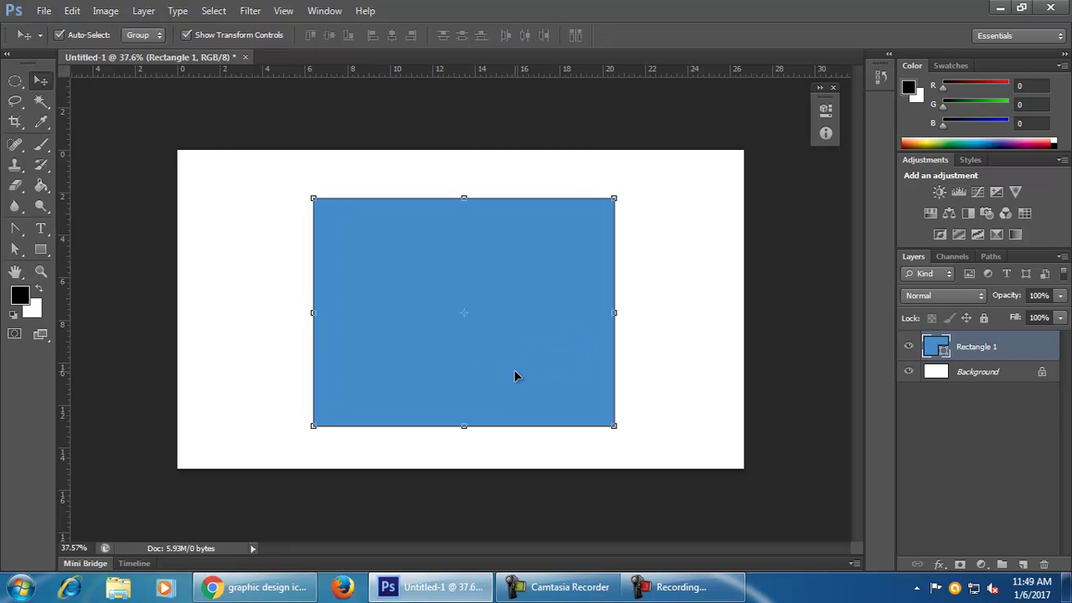
Step: Duplicate the blue rectangle and scale the copy to about 84% around its centre
key(ctrl+j)
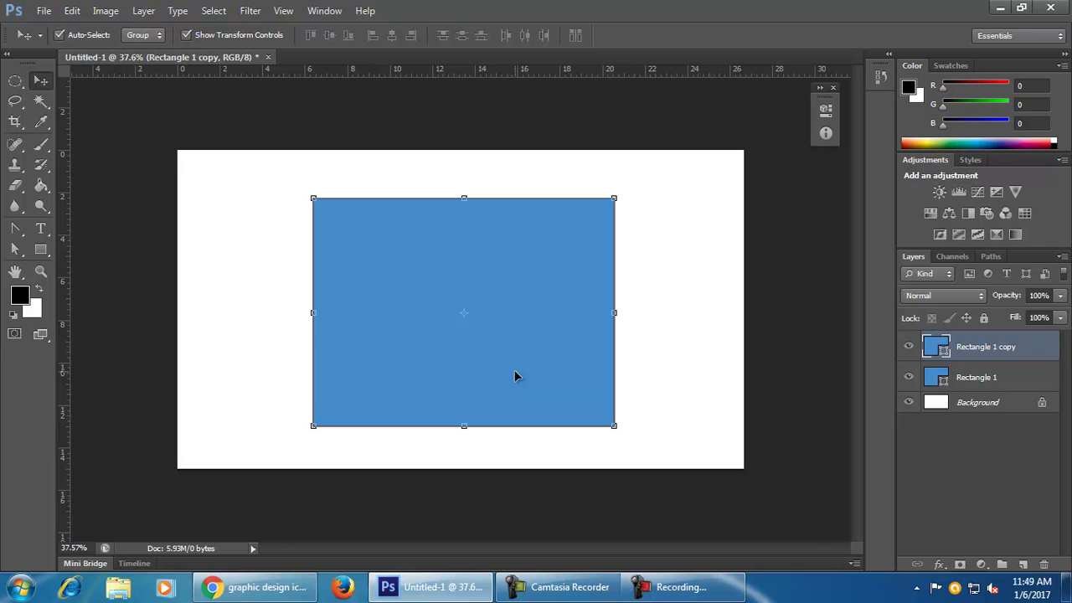
key(ctrl+t)
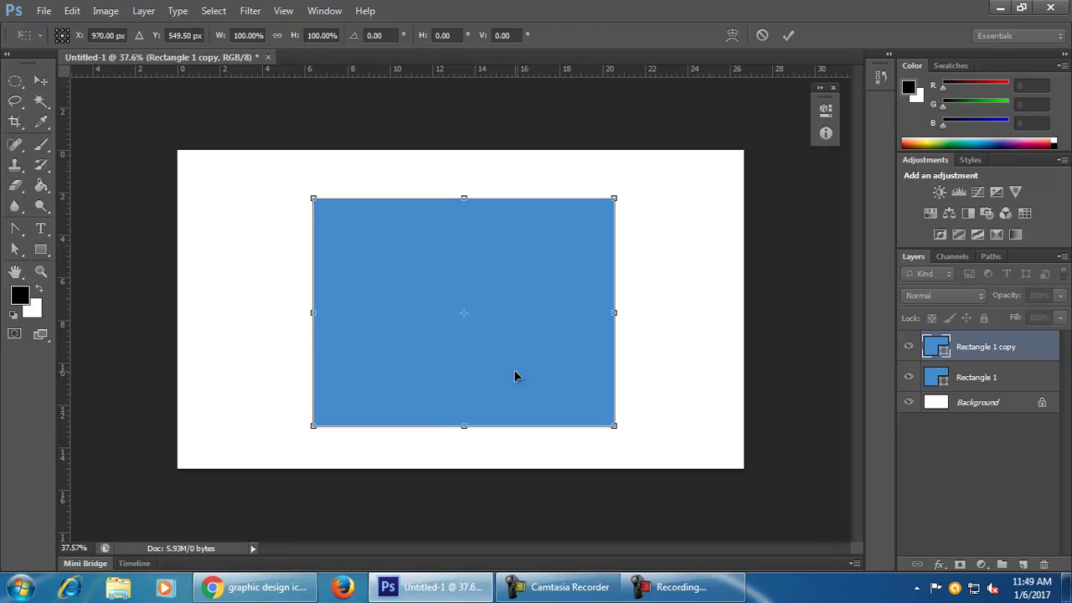
drag(615, 425, 595, 395)
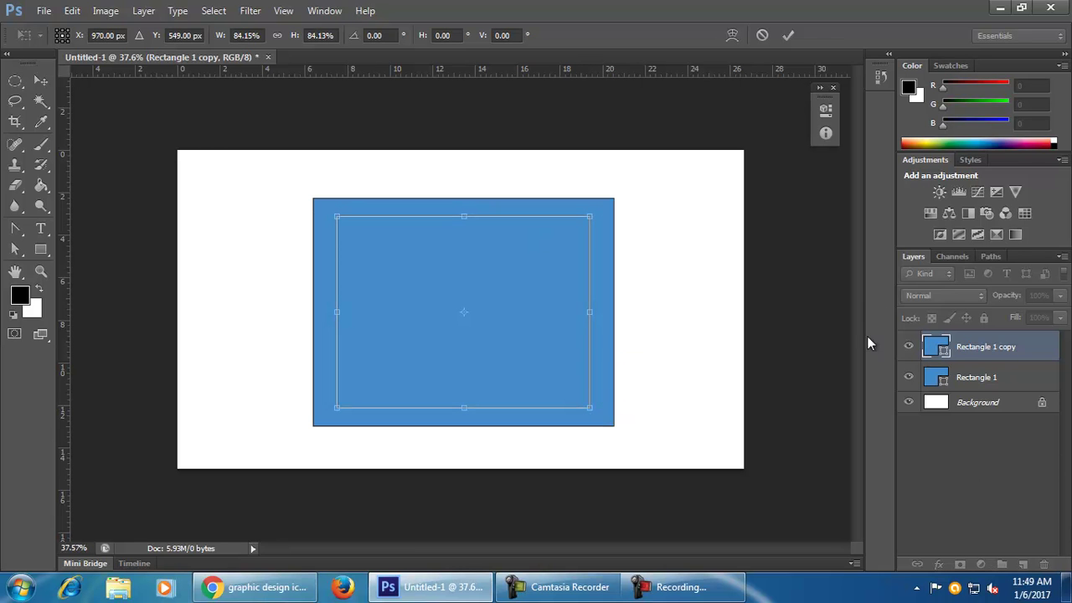
click(787, 35)
Step: Recolor the inner rectangle magenta (#e100b9) and deselect it
double_click(936, 346)
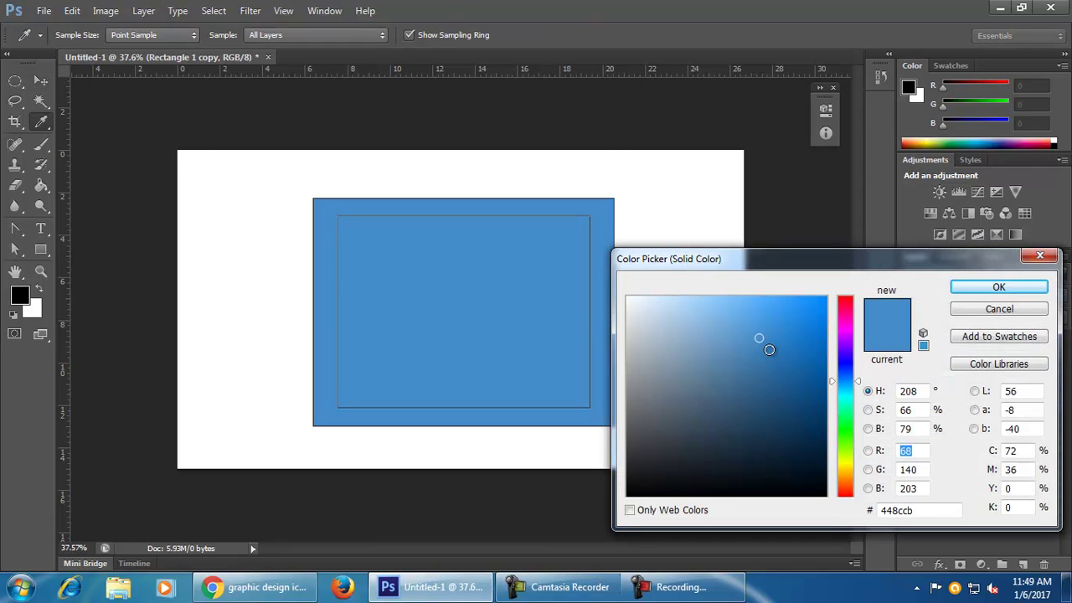
click(848, 325)
click(827, 315)
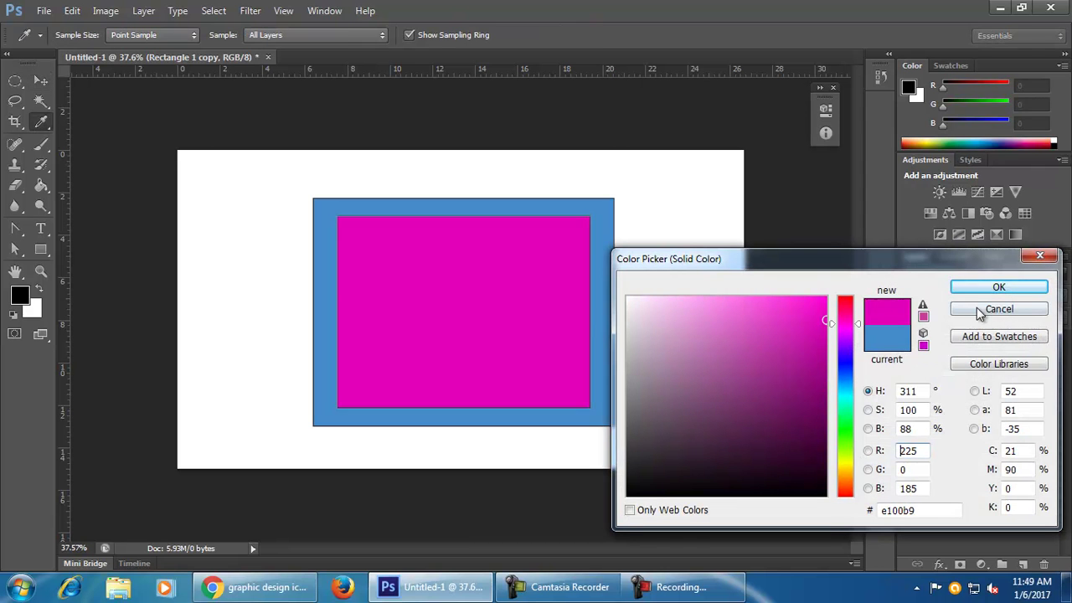
click(998, 287)
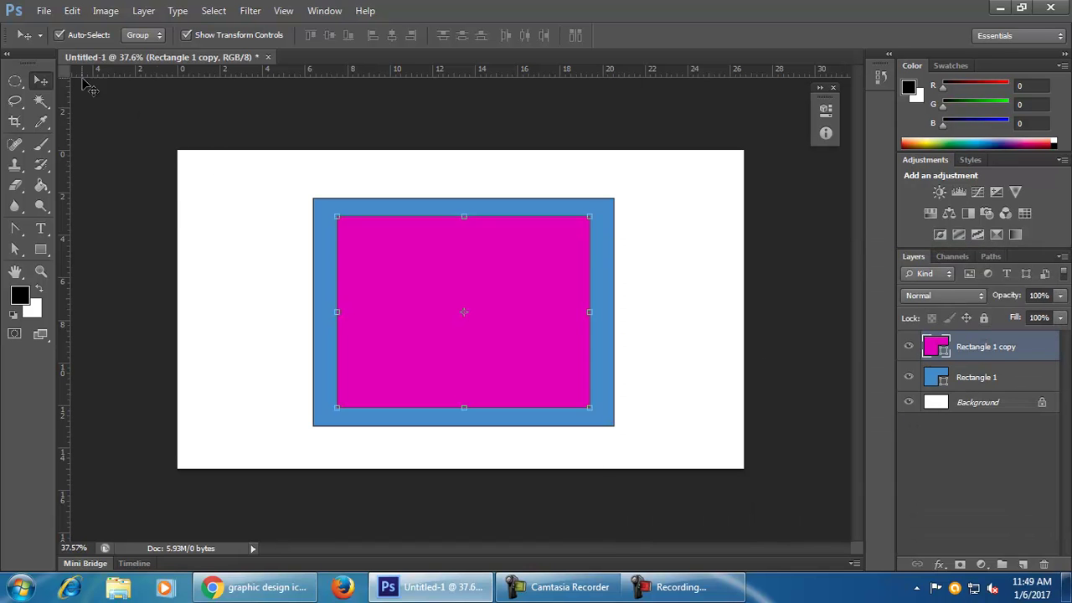
click(185, 207)
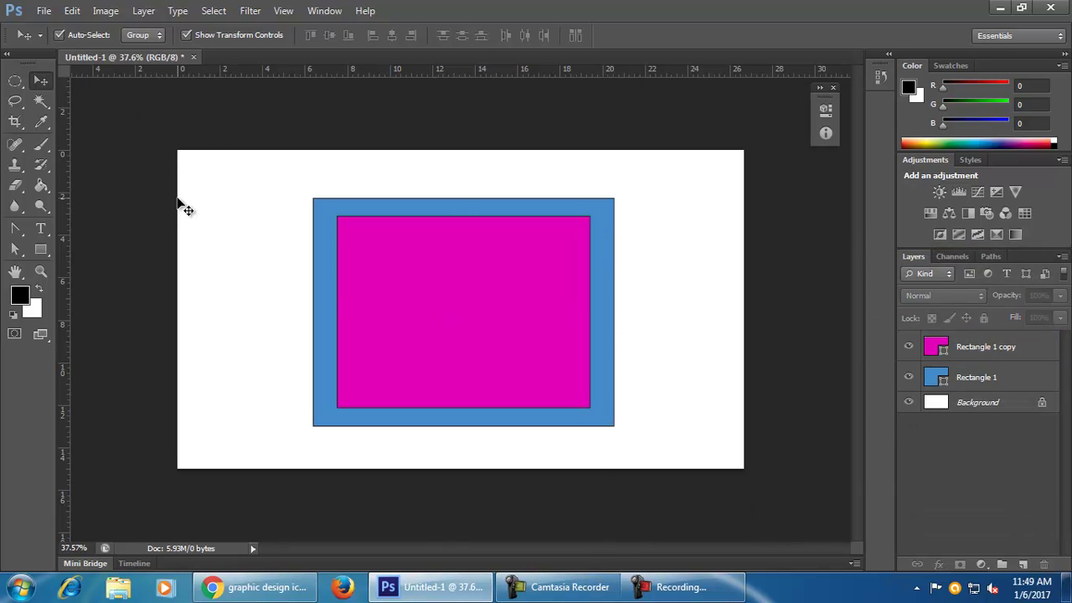
Step: Recolor the inner rectangle dark blue (#0e5390)
click(428, 327)
double_click(935, 347)
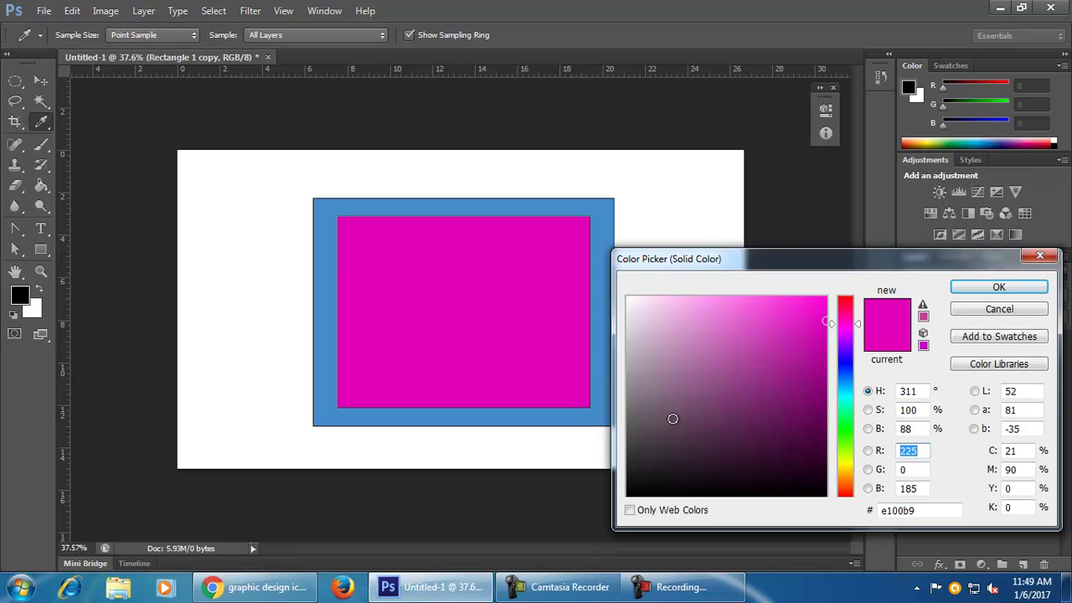
click(593, 416)
drag(779, 360, 812, 401)
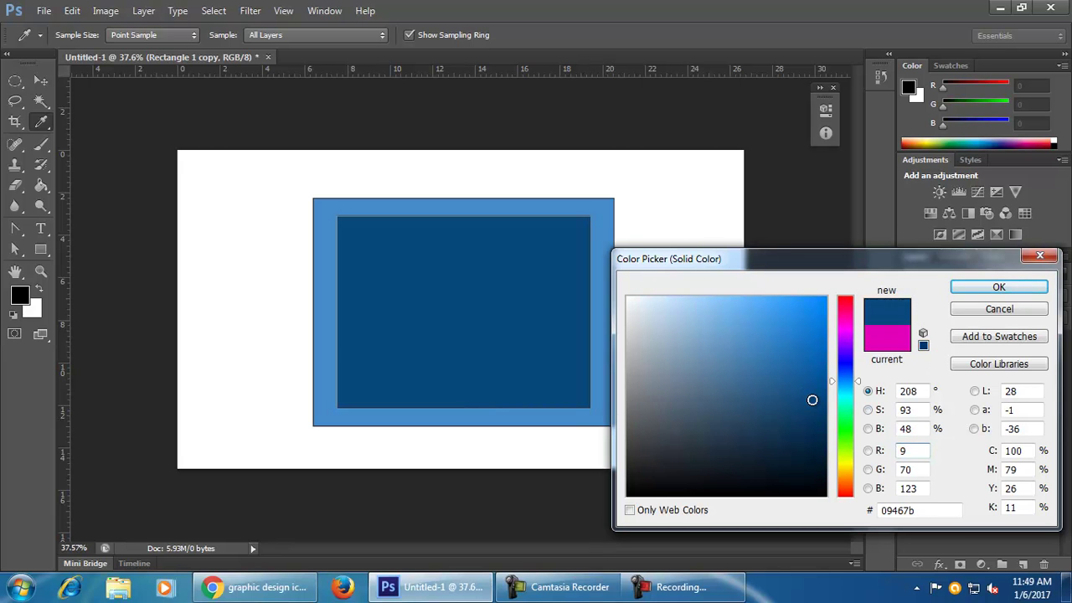
click(807, 382)
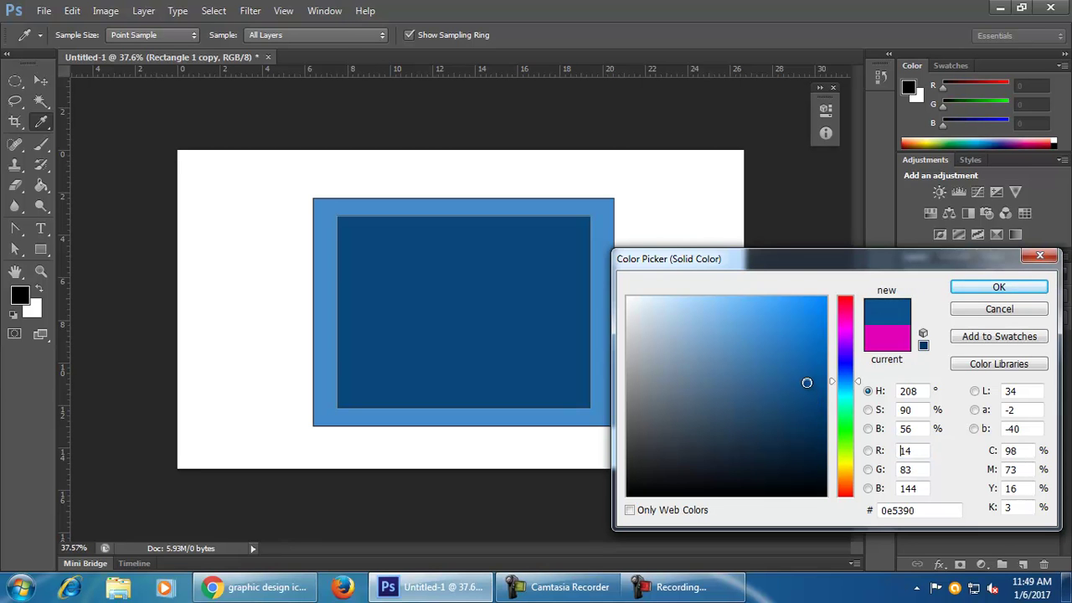
click(996, 287)
key(v)
click(677, 394)
click(552, 369)
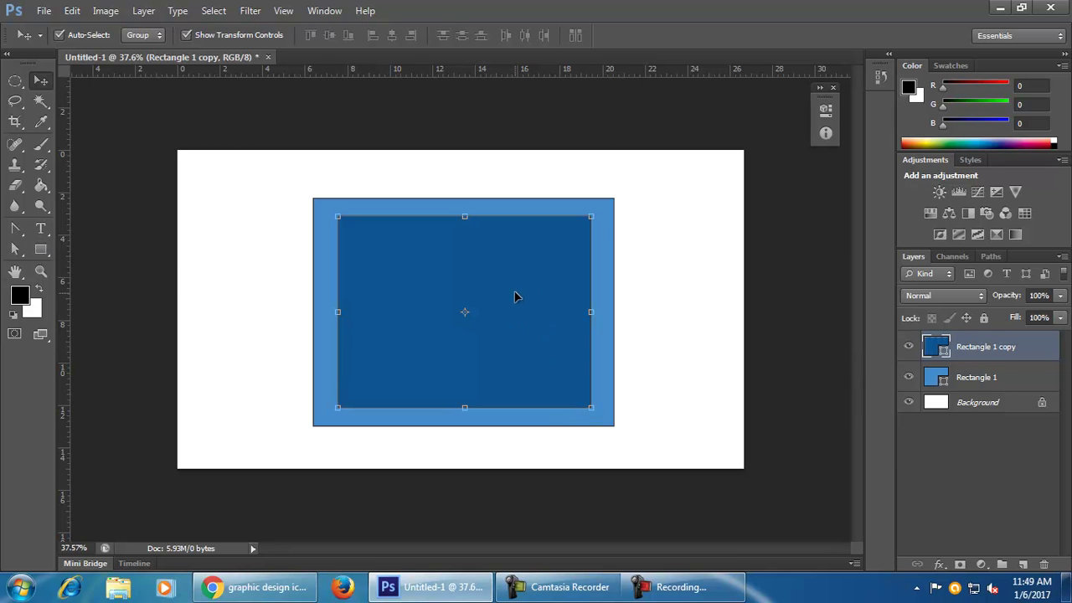
Step: Remove the stroke from the dark blue inner rectangle and deselect it
click(42, 254)
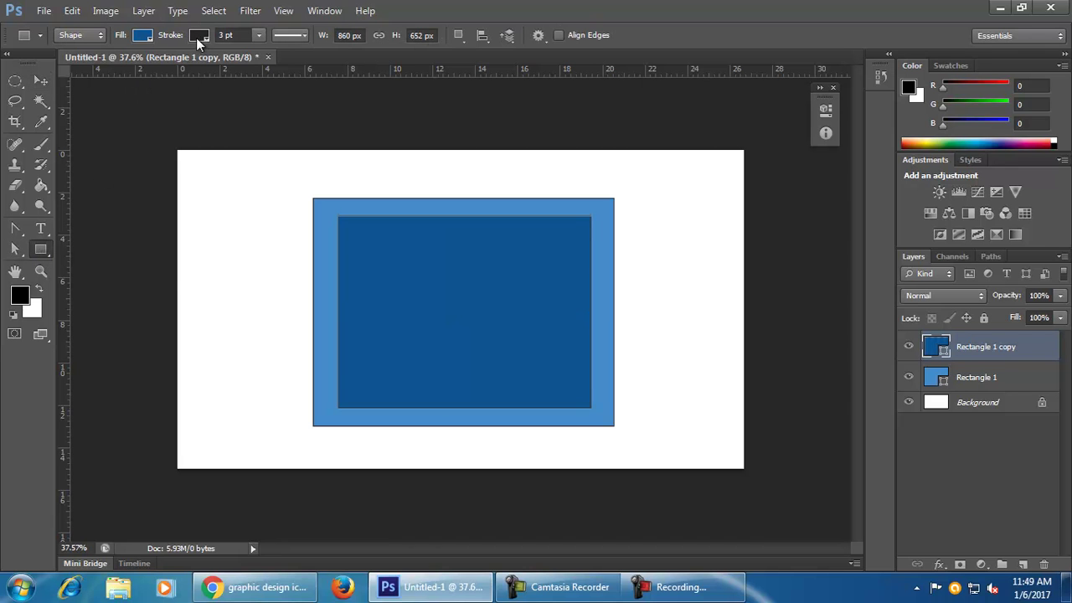
click(199, 39)
click(135, 67)
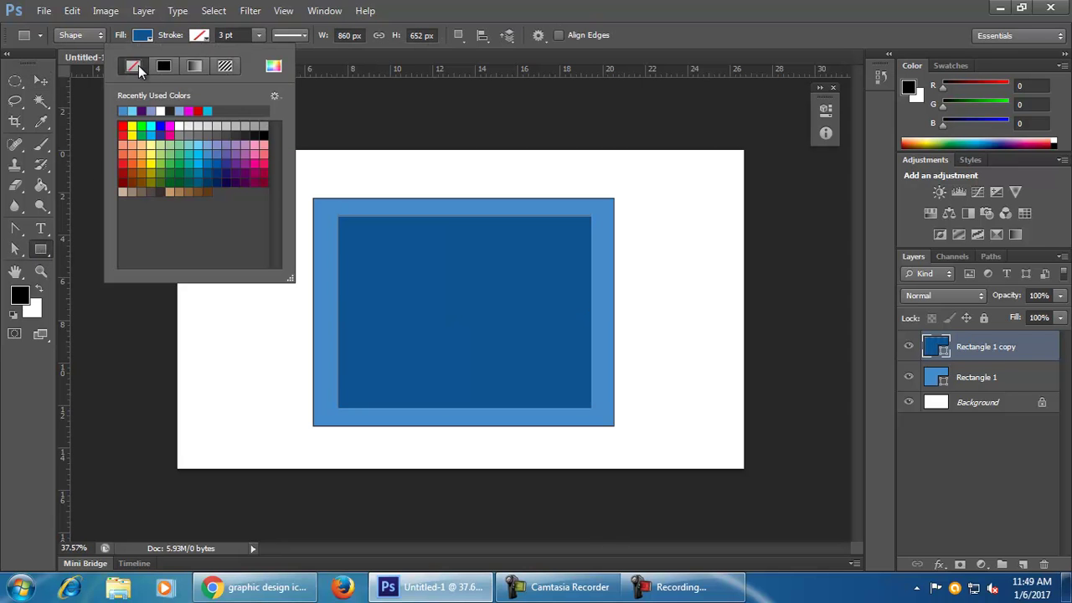
key(v)
click(185, 302)
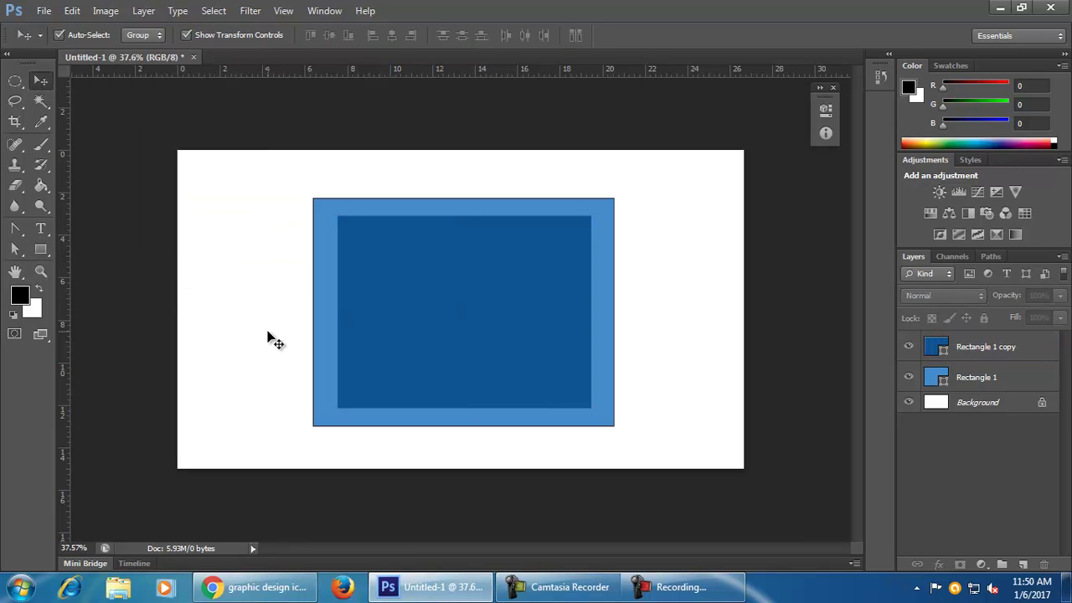
Step: Duplicate the dark blue rectangle and scale the copy to about 72% around its centre
click(445, 360)
key(ctrl+j)
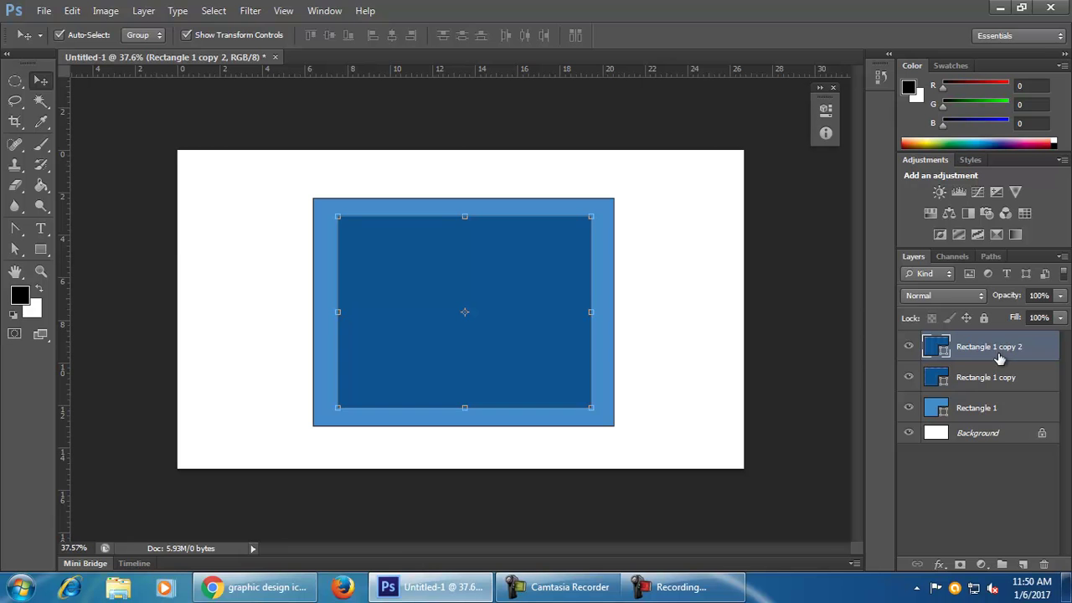
key(ctrl+t)
drag(591, 408, 555, 381)
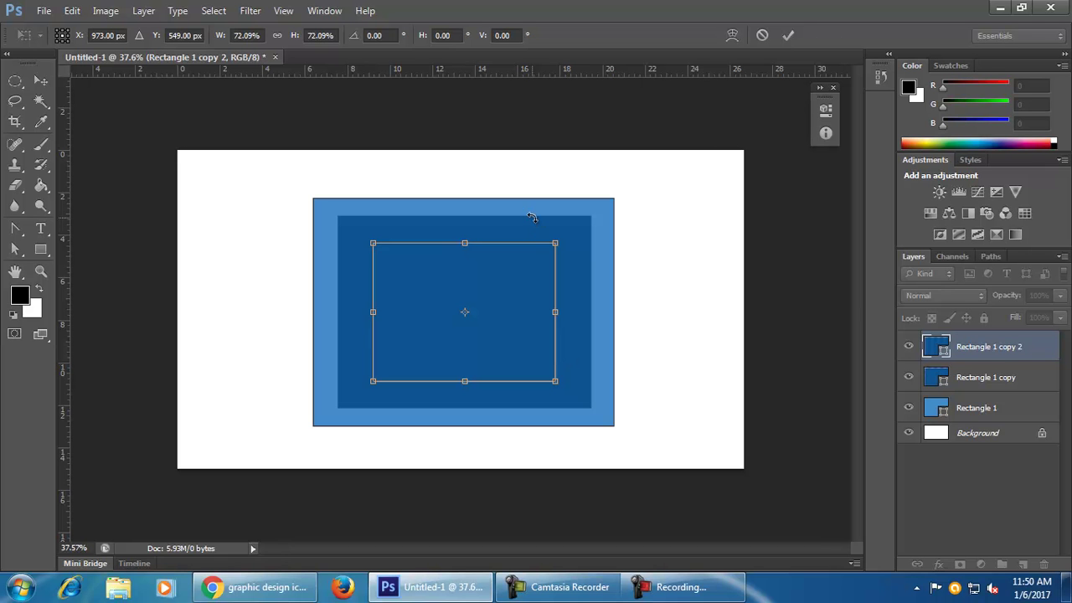
click(787, 35)
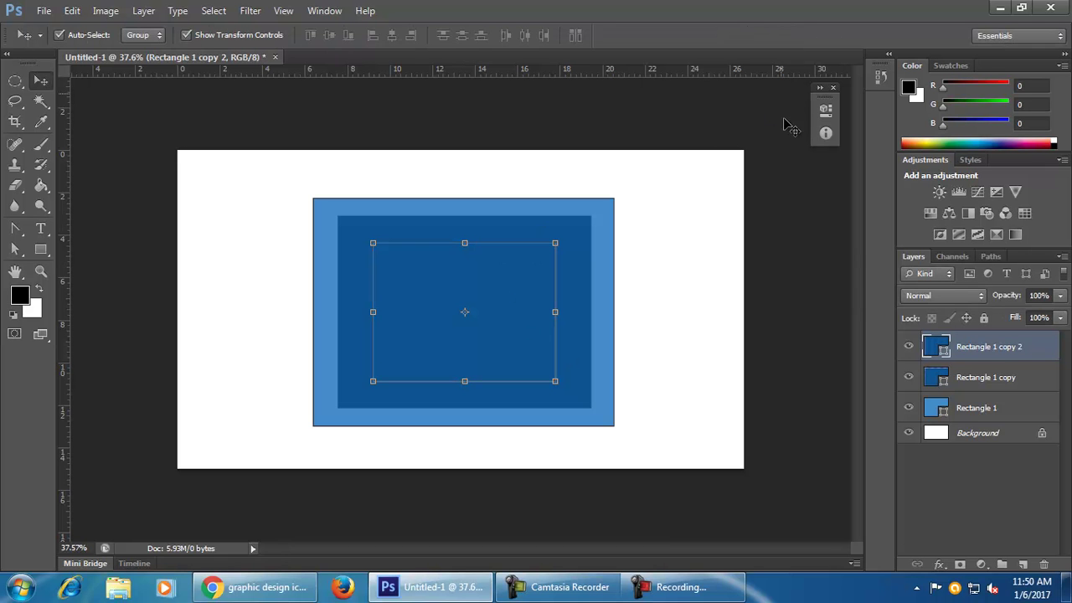
Step: Recolor the smallest inner rectangle a darker navy blue (#043764) and deselect it
double_click(935, 346)
drag(811, 402, 818, 417)
click(999, 287)
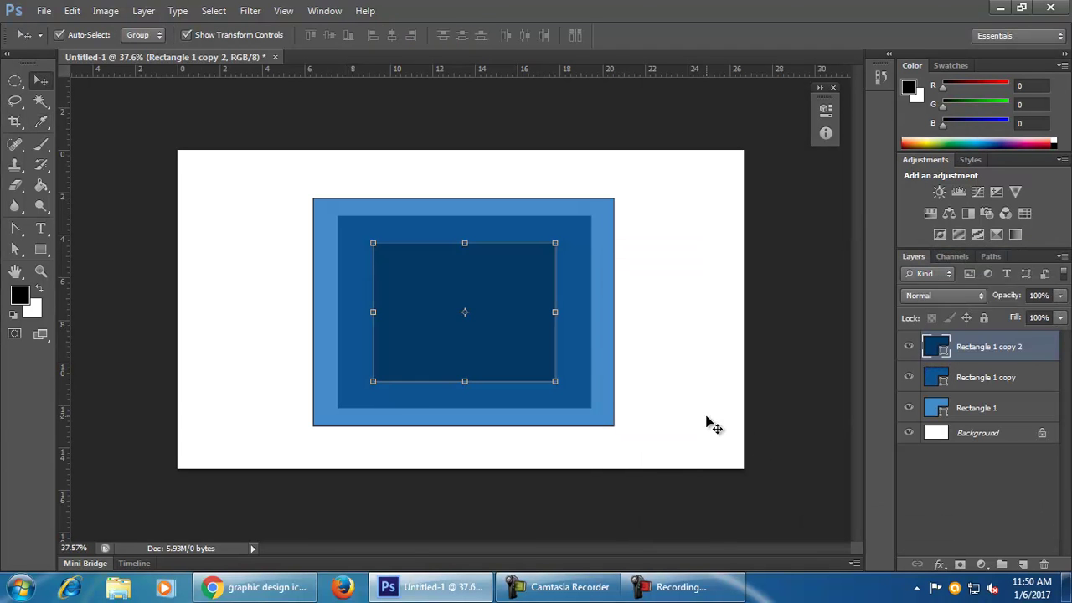
click(705, 423)
Step: Duplicate the navy inner rectangle and scale the copy to about 66% around its centre
click(459, 345)
key(ctrl+j)
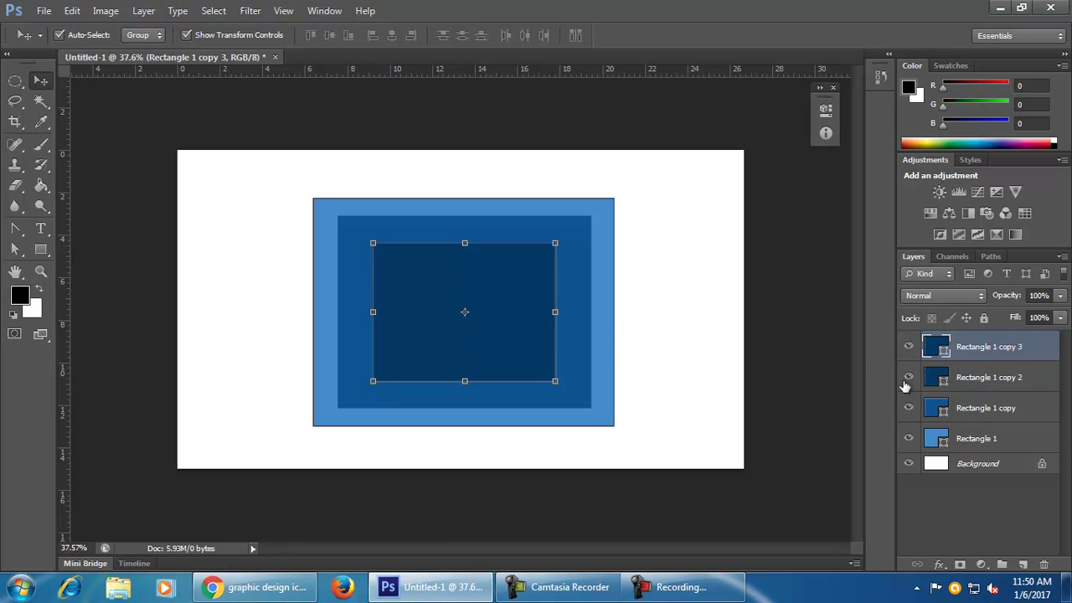
double_click(933, 345)
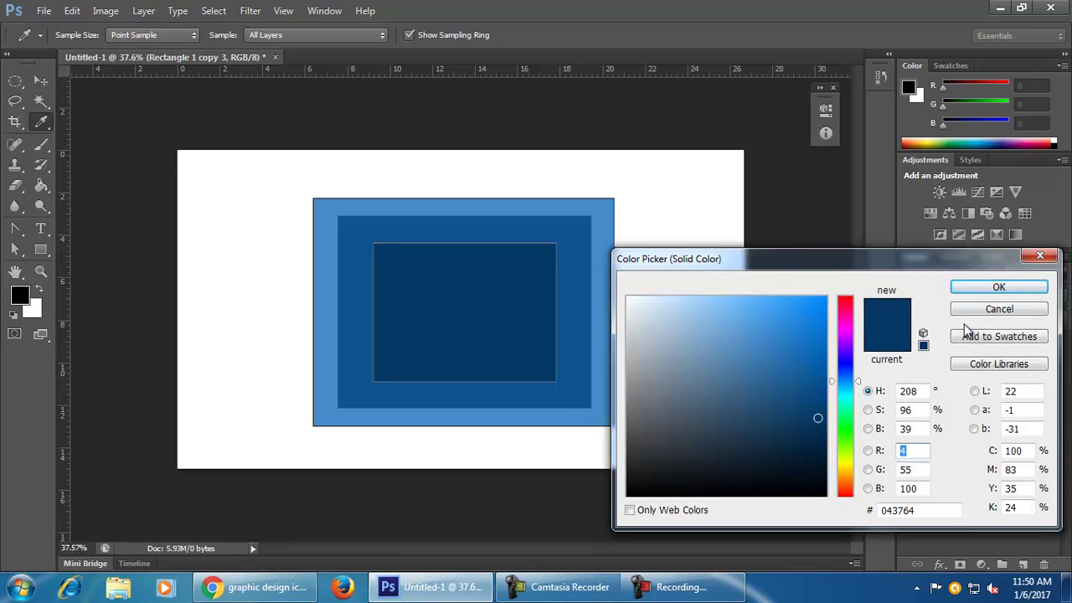
click(1032, 288)
key(ctrl+t)
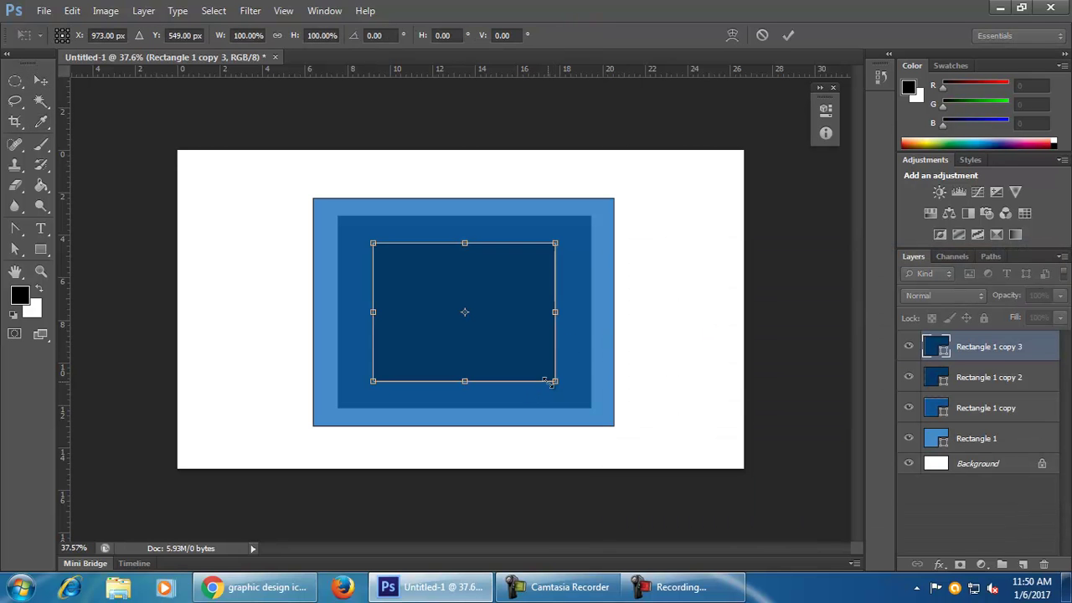
drag(550, 382, 525, 357)
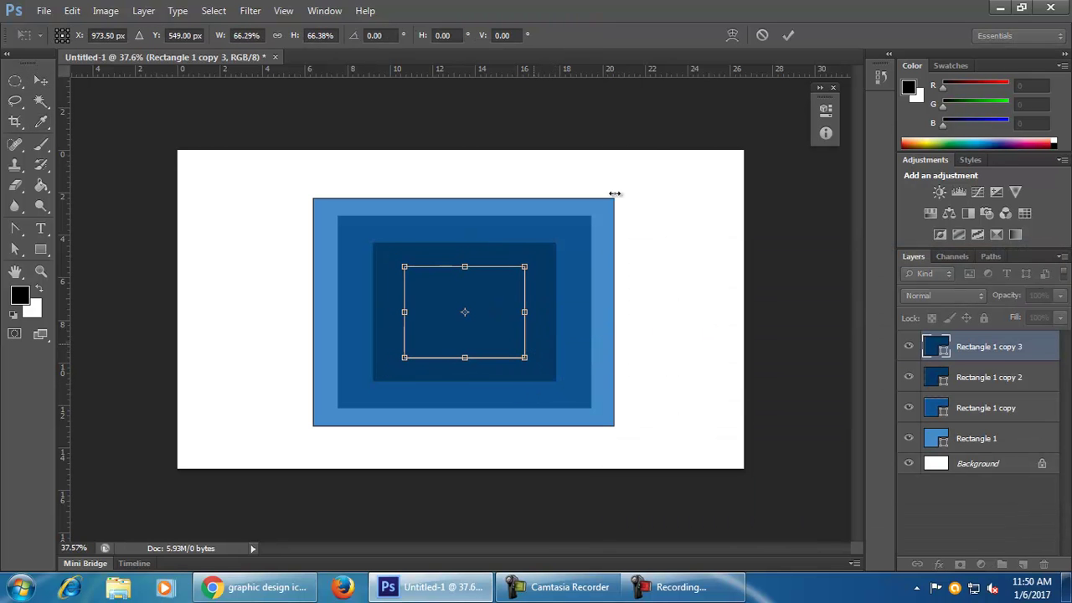
click(788, 35)
Step: Recolor the new innermost rectangle black and deselect it
double_click(935, 350)
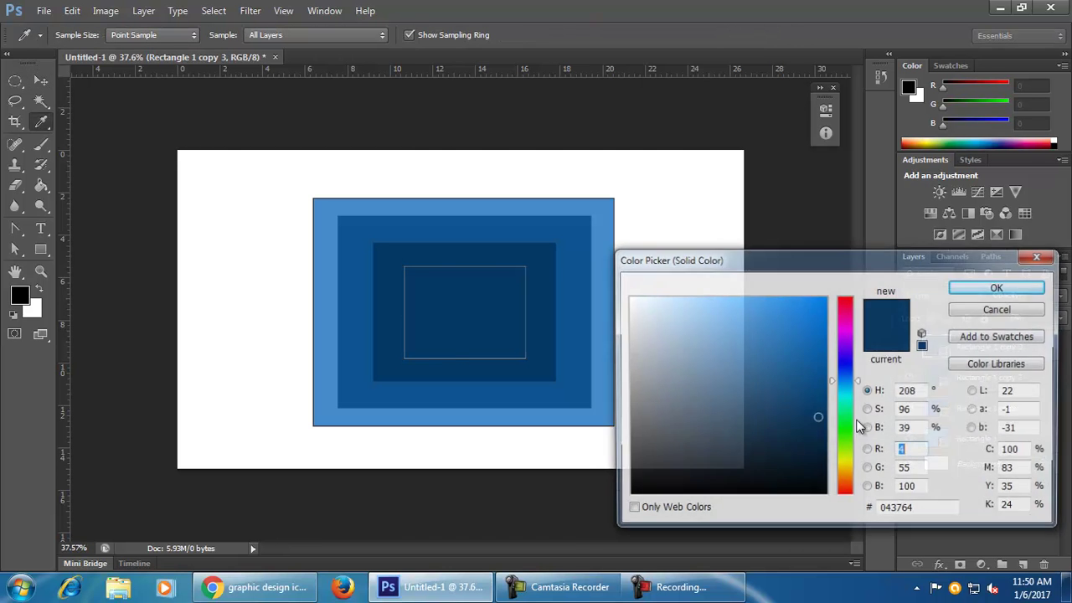
click(789, 492)
click(997, 288)
click(40, 81)
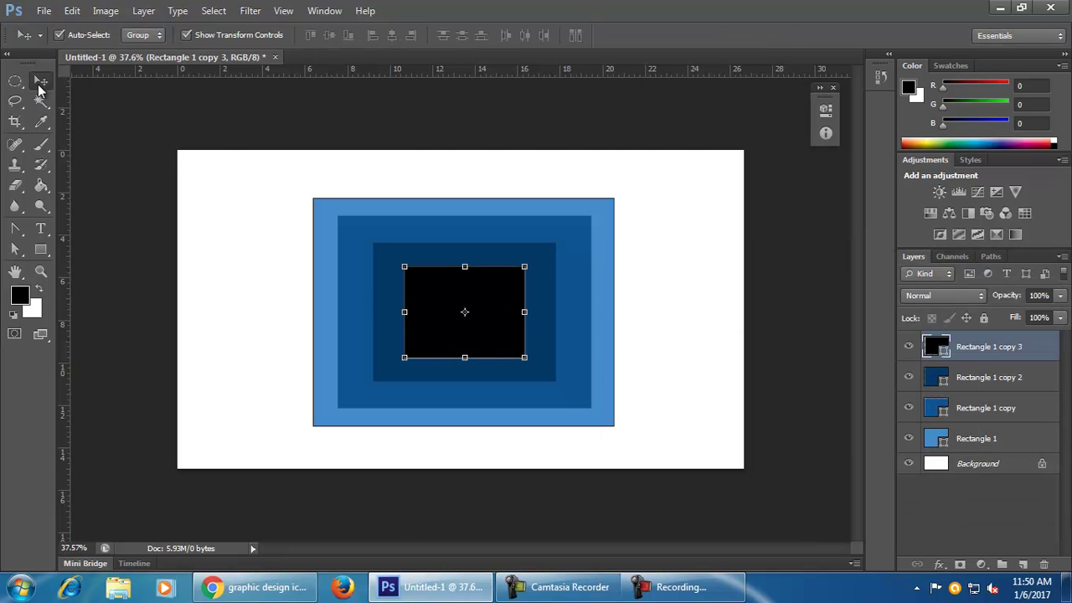
click(205, 278)
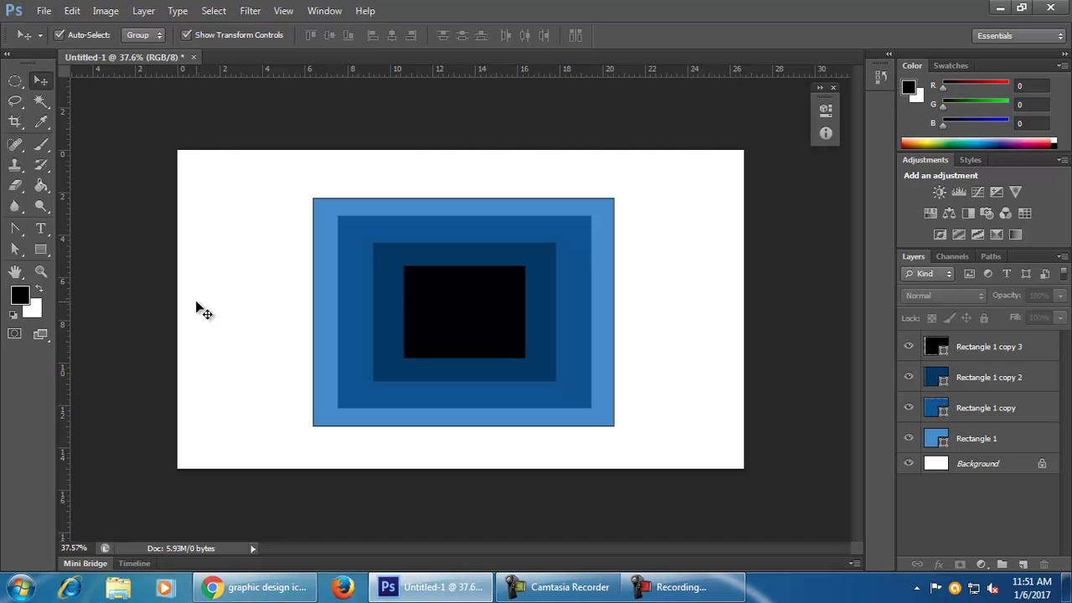
Step: Delete all four nested rectangles and draw a blue rectangle about 749 × 620 px in the middle of the canvas
drag(269, 178, 627, 455)
key(Delete)
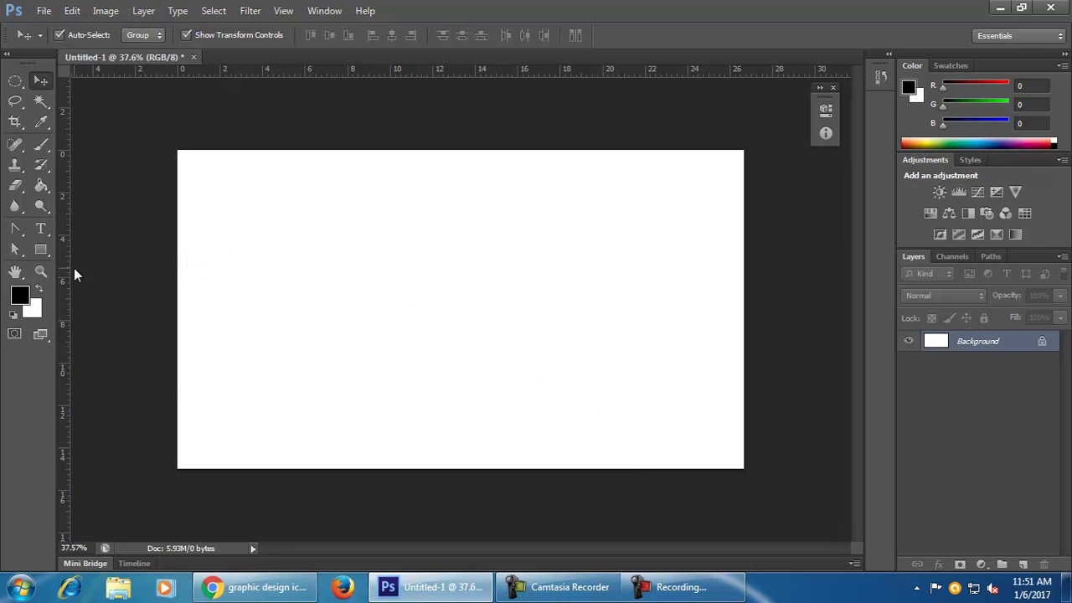
click(40, 250)
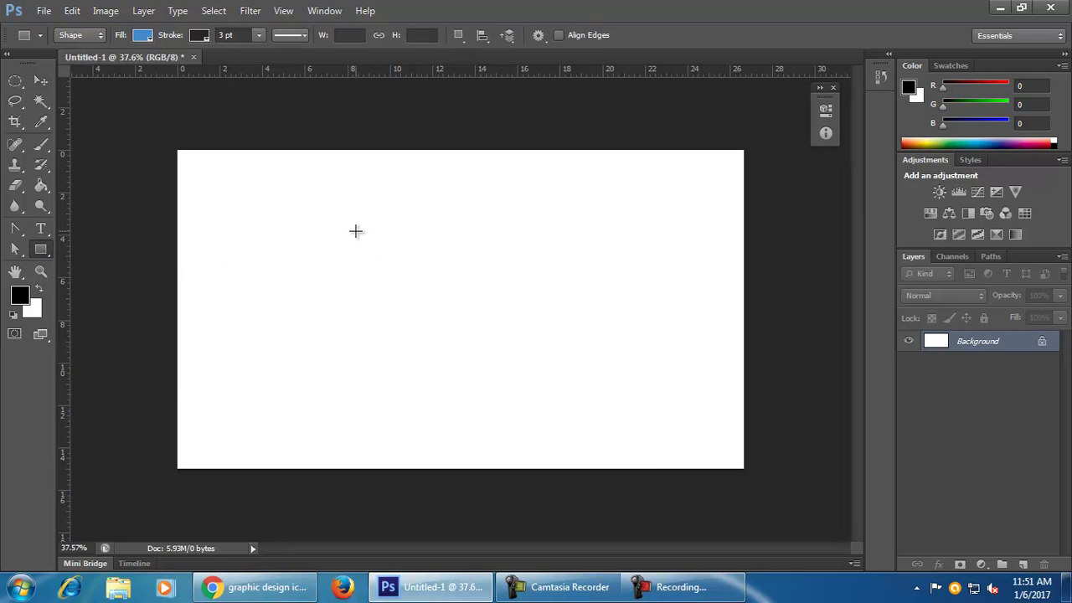
drag(496, 368, 577, 403)
Step: Remove the rectangle's stroke and pull its lower-right corner point inward near the upper-left corner to form a pointed corner shape
click(197, 38)
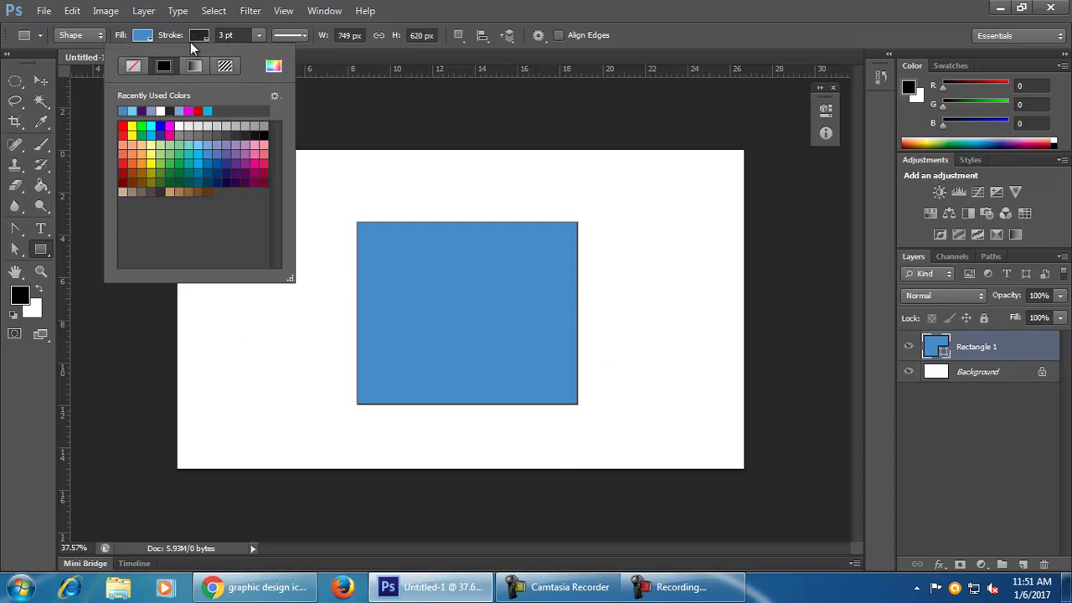
click(138, 66)
click(15, 249)
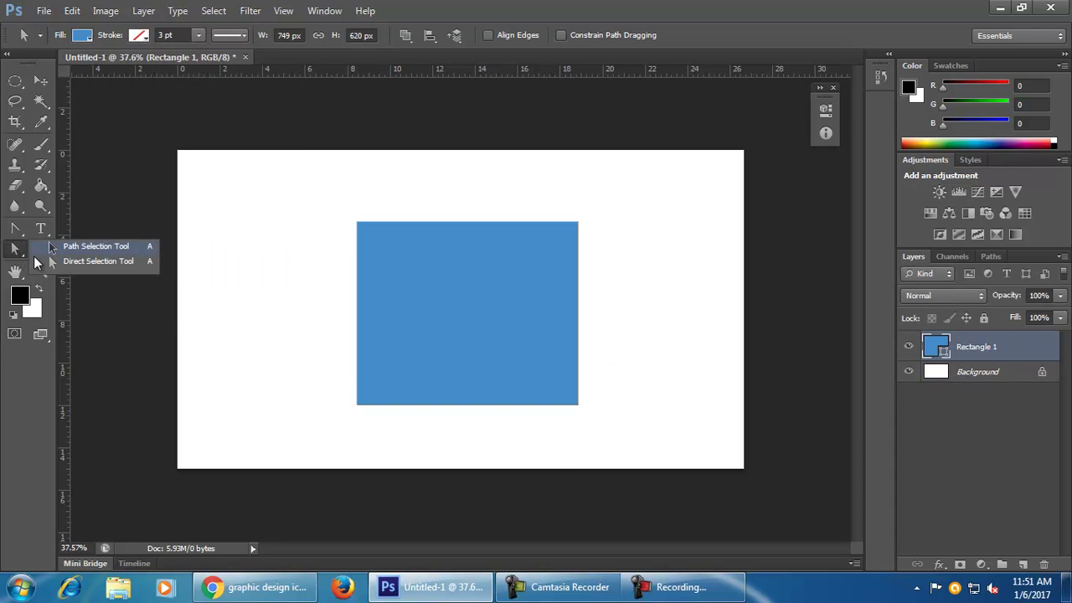
click(578, 406)
drag(579, 408, 402, 268)
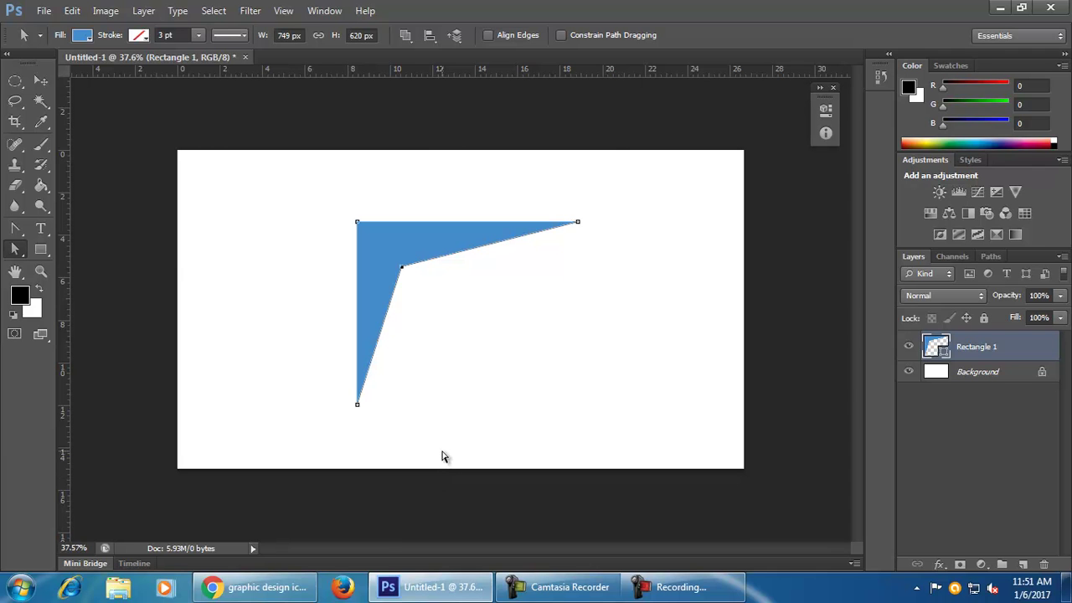
Step: Move the blue corner shape slightly down and to the left on the canvas
click(40, 80)
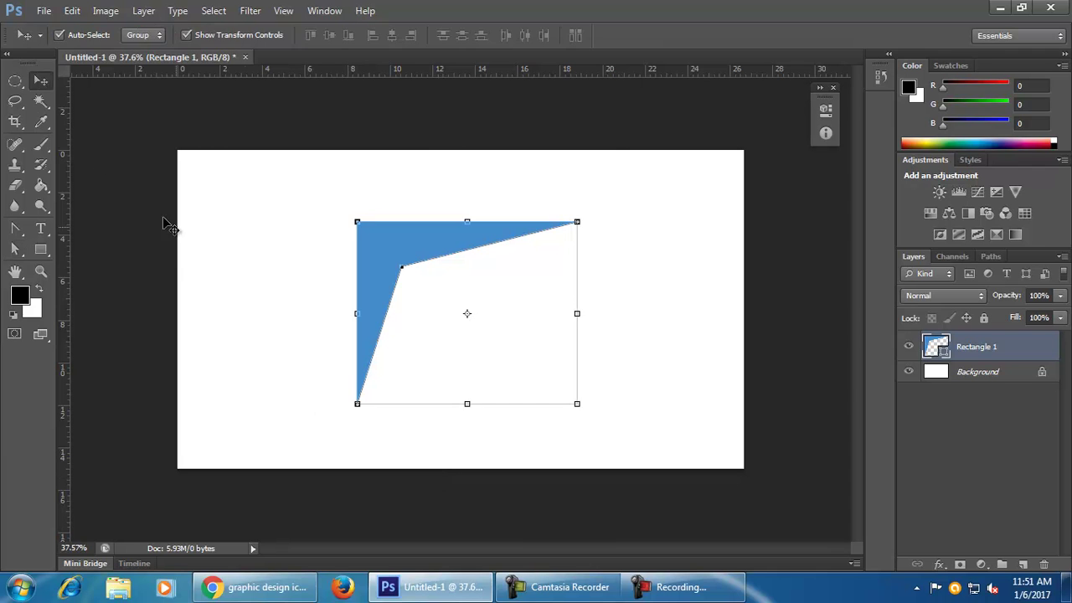
click(250, 279)
drag(365, 249, 353, 259)
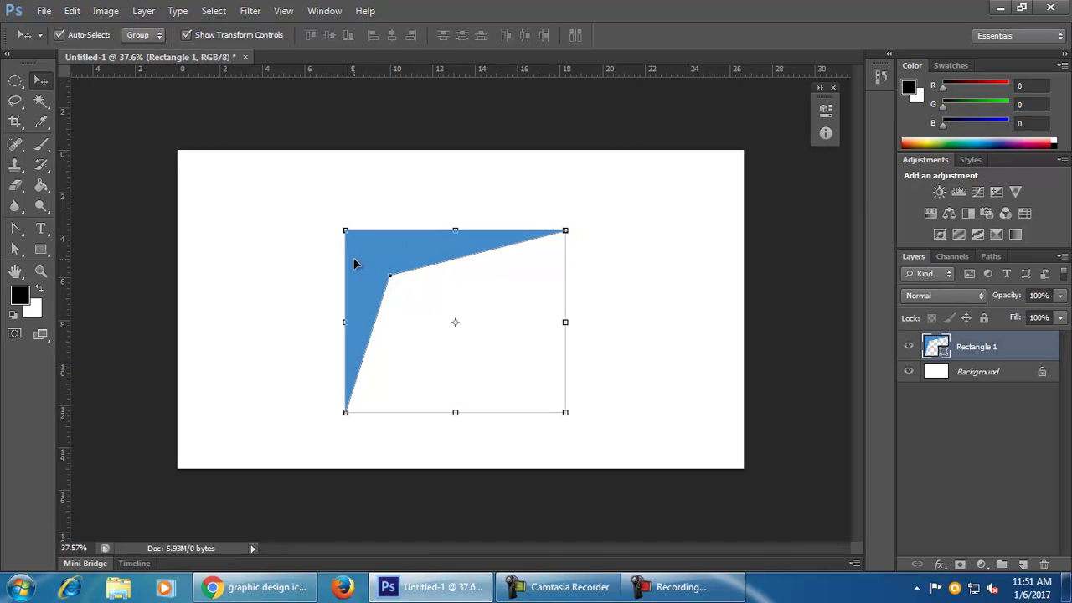
key(ctrl+j)
key(ctrl+z)
click(14, 79)
key(v)
click(370, 268)
key(ctrl+j)
key(ctrl+z)
Step: Place a duplicate of the corner shape to the lower right of the original and recolor it dark blue (#004f93)
drag(397, 282, 651, 358)
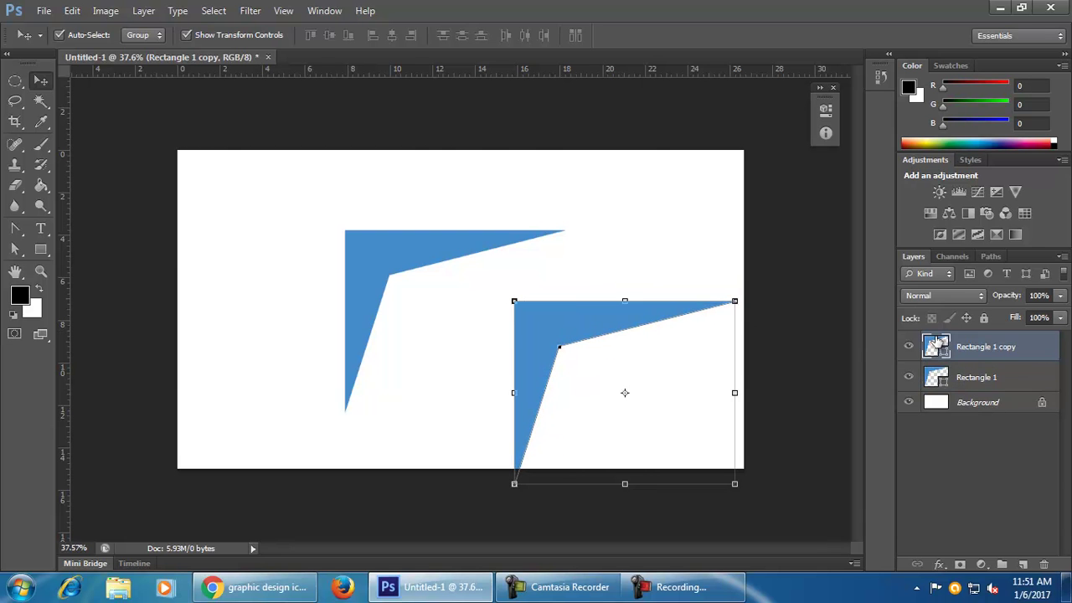
double_click(938, 344)
click(829, 381)
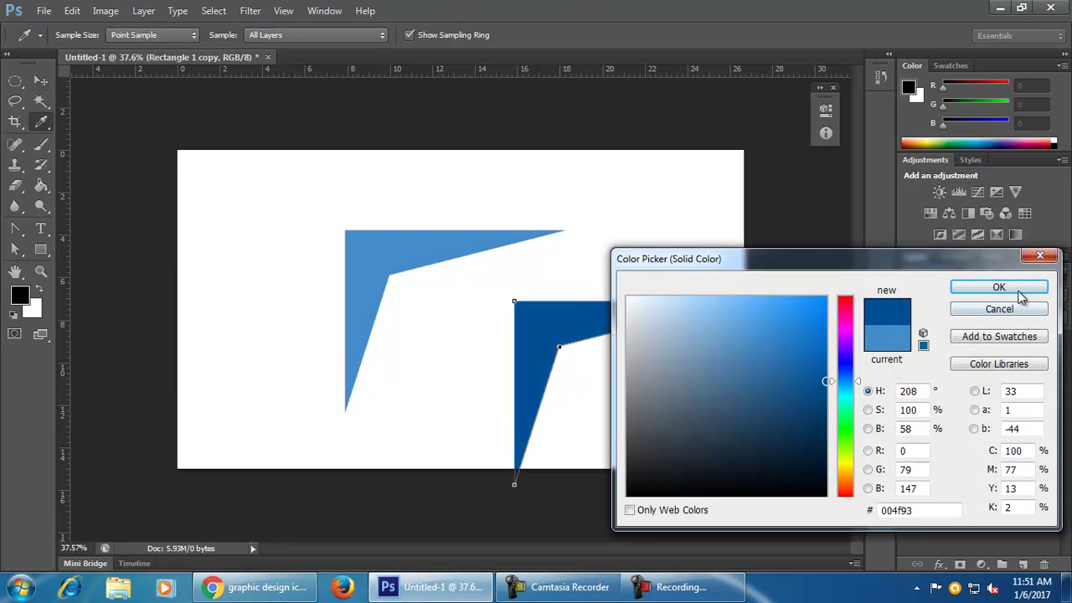
click(999, 287)
key(v)
Step: Clip the dark blue copy to the original shape and offset it up and left, leaving a lighter band along the inner edge
drag(555, 344, 408, 247)
right_click(1014, 353)
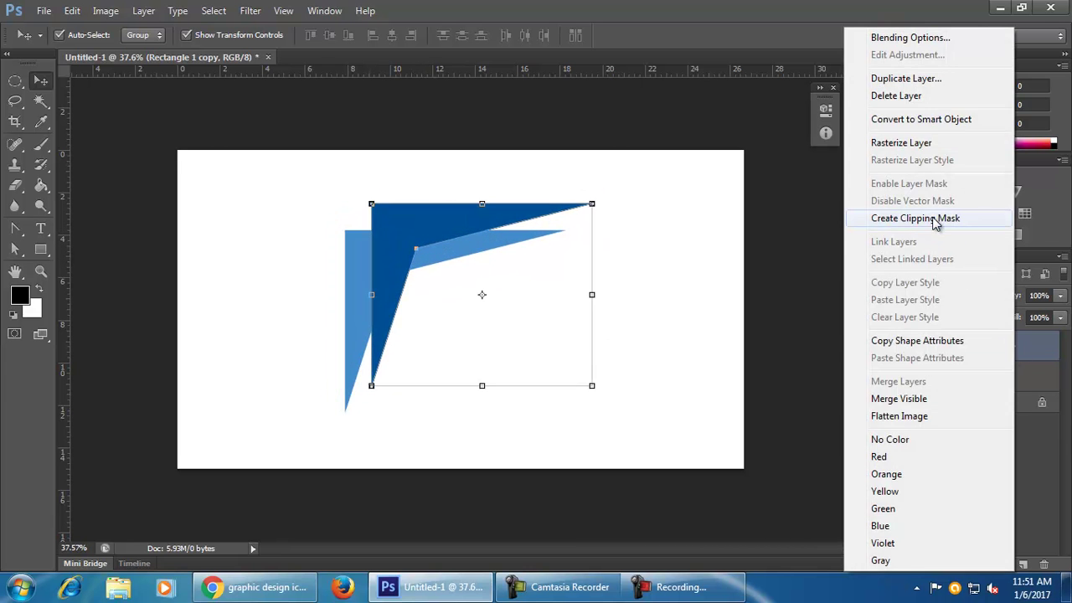
click(935, 220)
drag(390, 256, 352, 283)
click(188, 206)
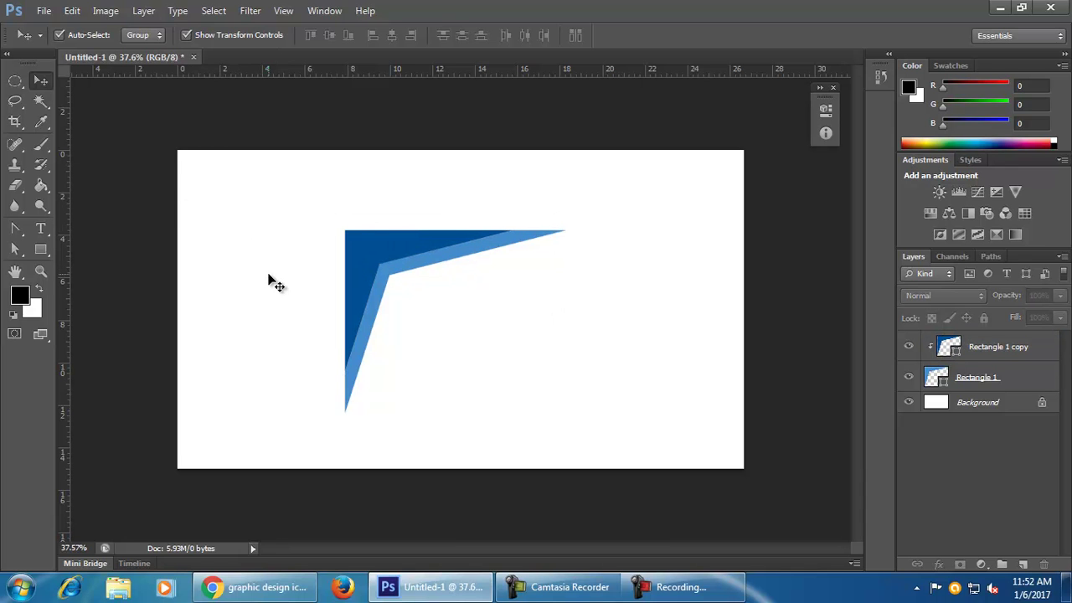
Step: Recolor the clipped dark blue copy a deeper navy (#023d71) and deselect it
click(362, 274)
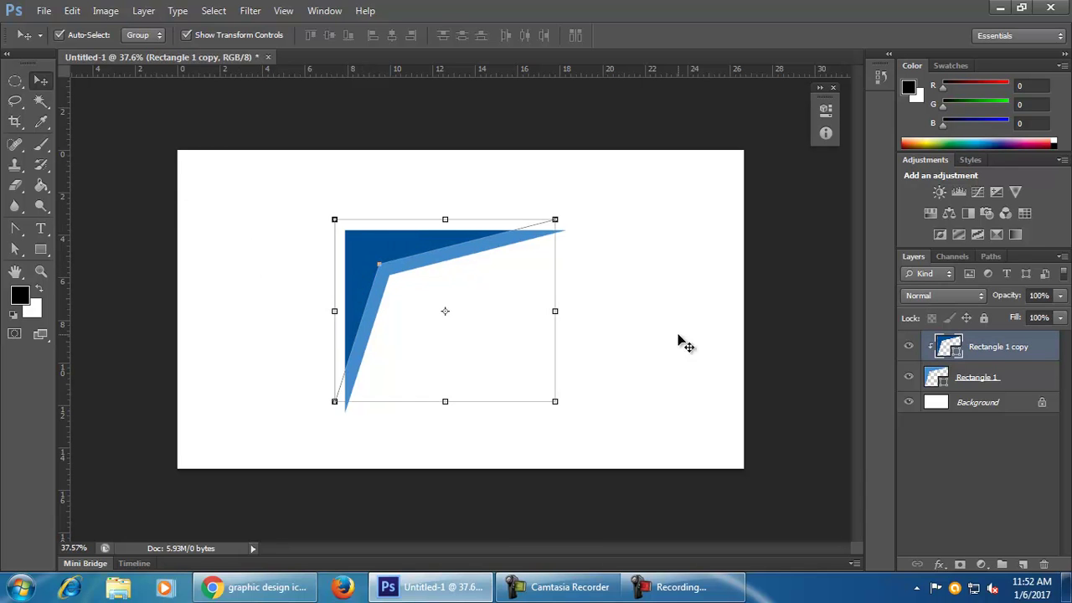
double_click(949, 350)
drag(825, 395, 823, 407)
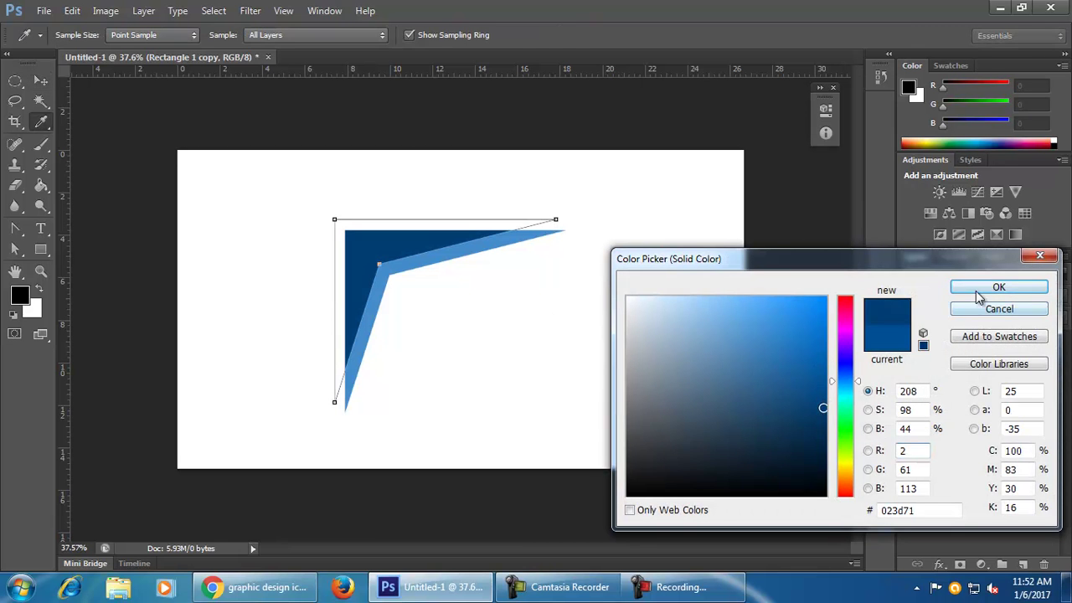
click(971, 293)
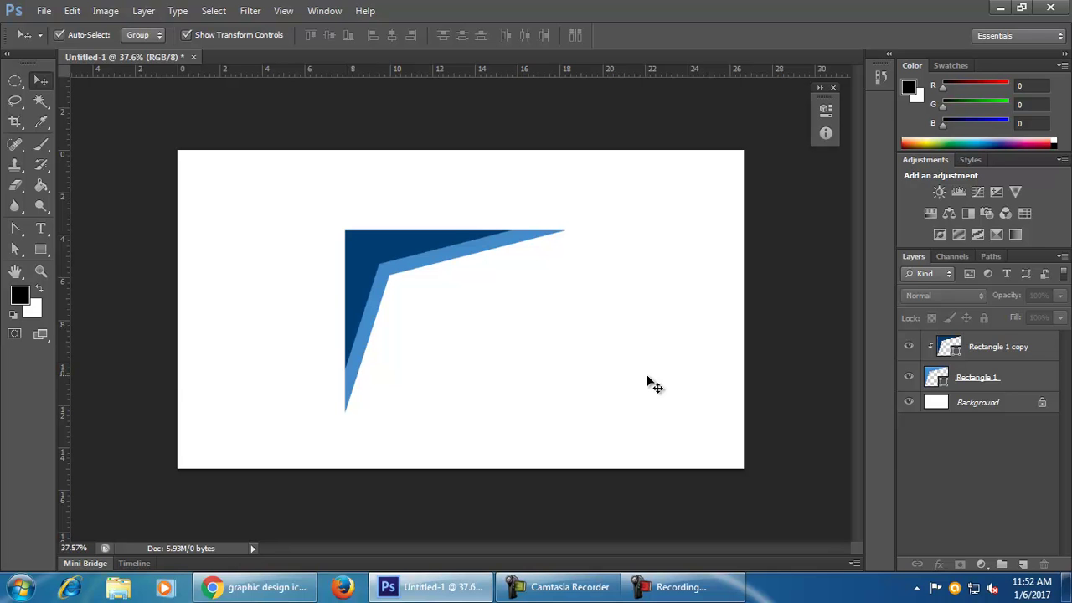
Step: Try recoloring the clipped navy shape pink (#ff0090) and undo the change
click(433, 242)
double_click(944, 348)
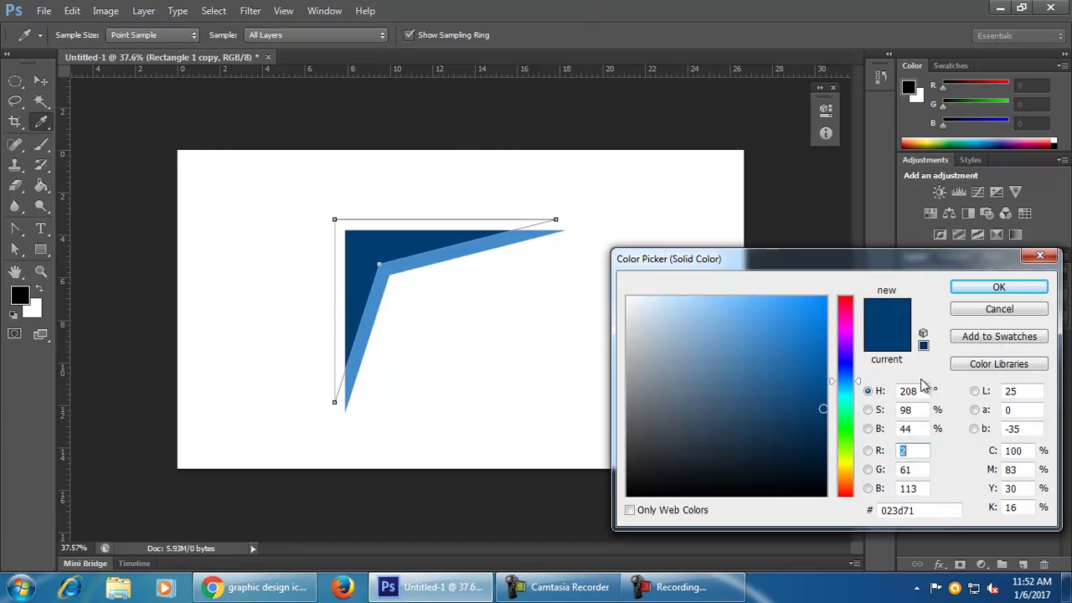
drag(847, 340, 846, 311)
click(820, 306)
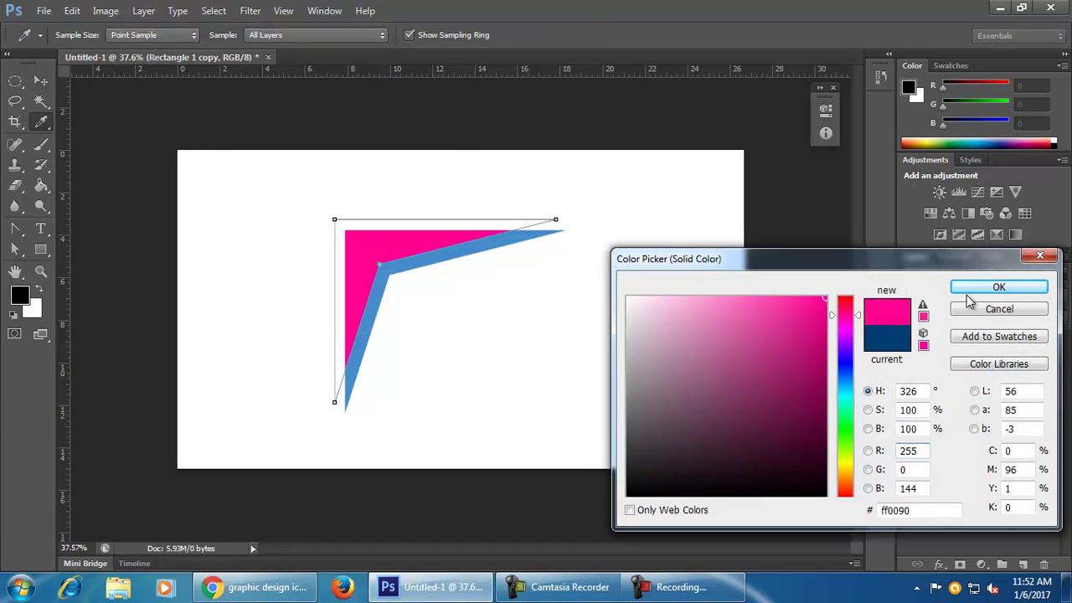
click(998, 287)
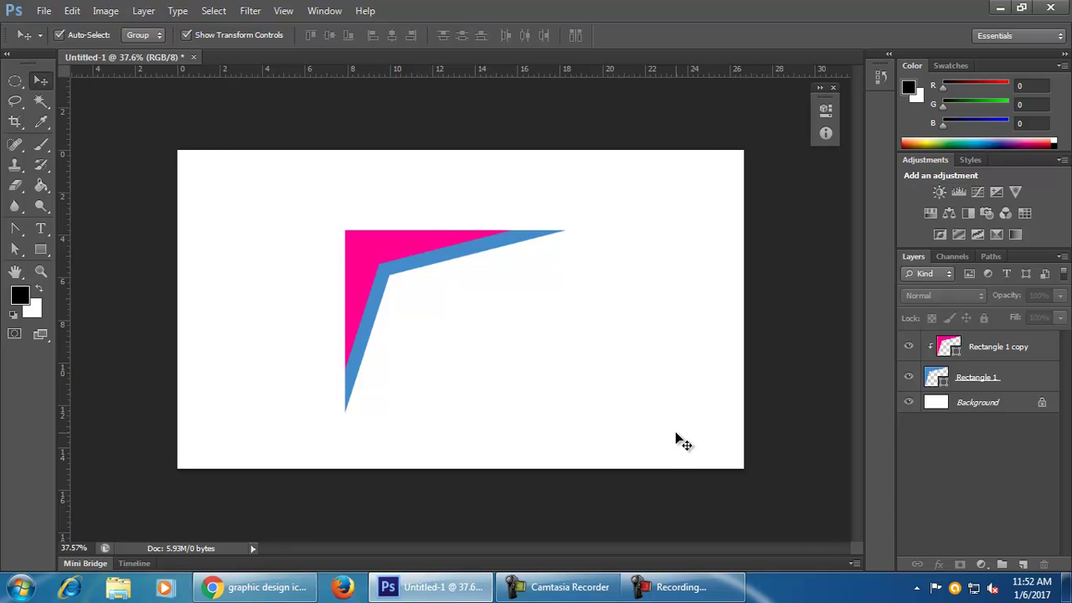
key(ctrl+z)
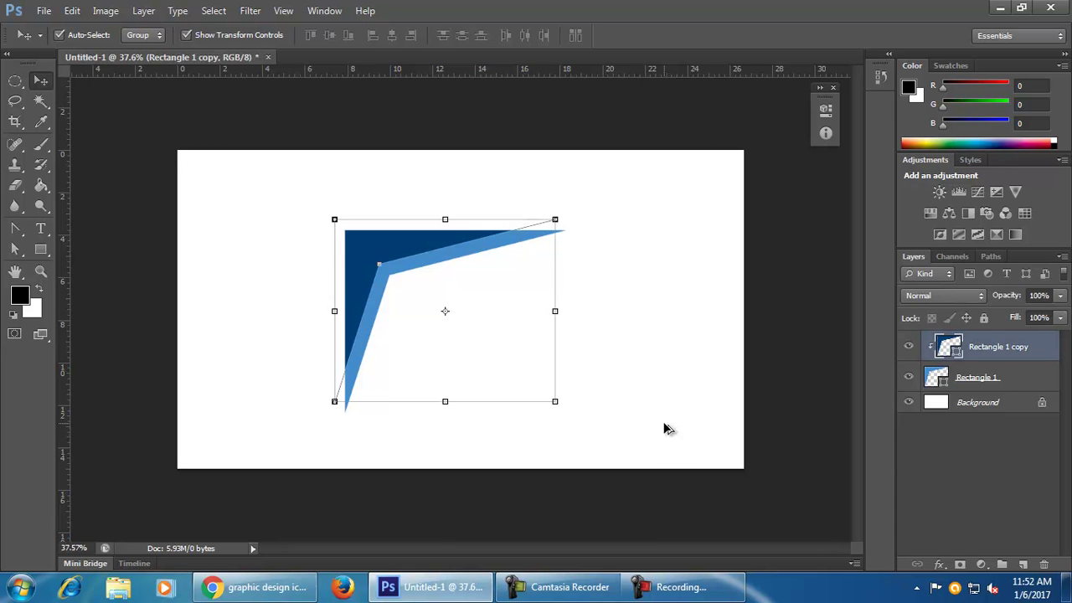
click(356, 263)
scroll(467, 303, up, 2)
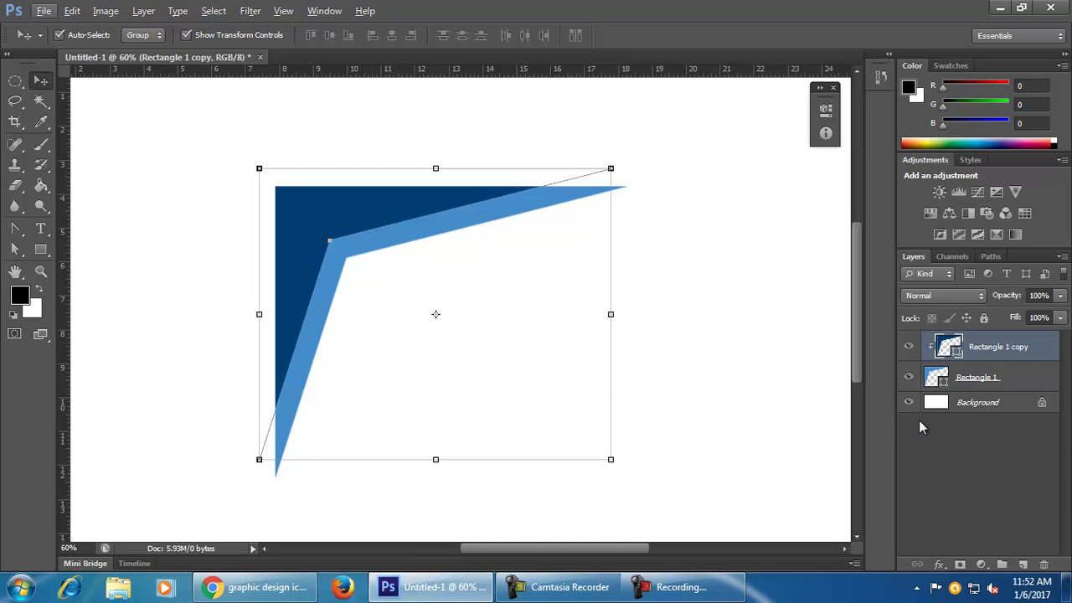
key(ctrl+j)
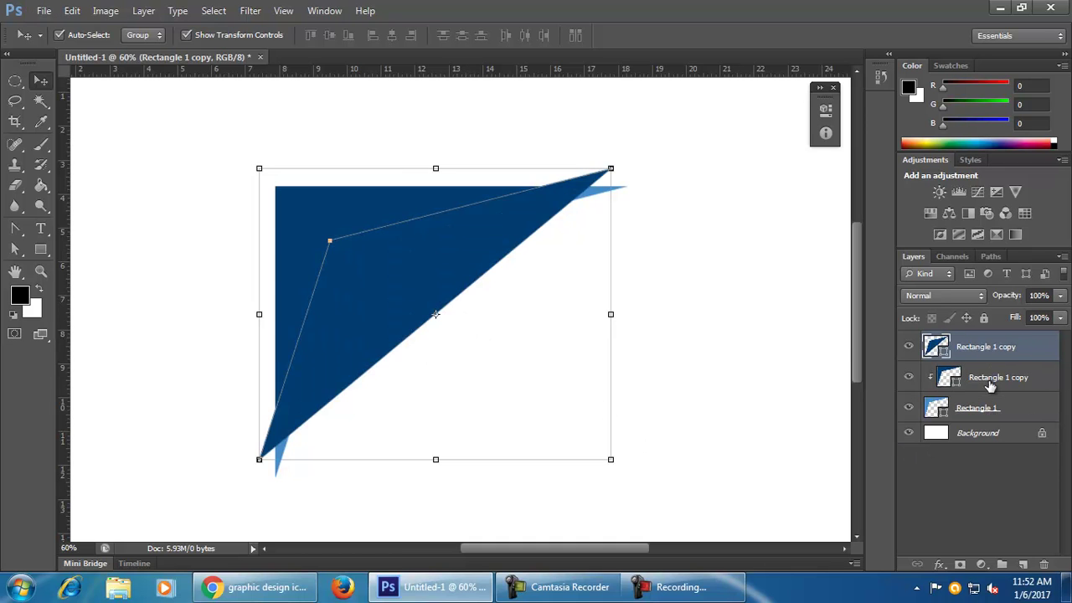
key(Delete)
click(1015, 378)
click(724, 462)
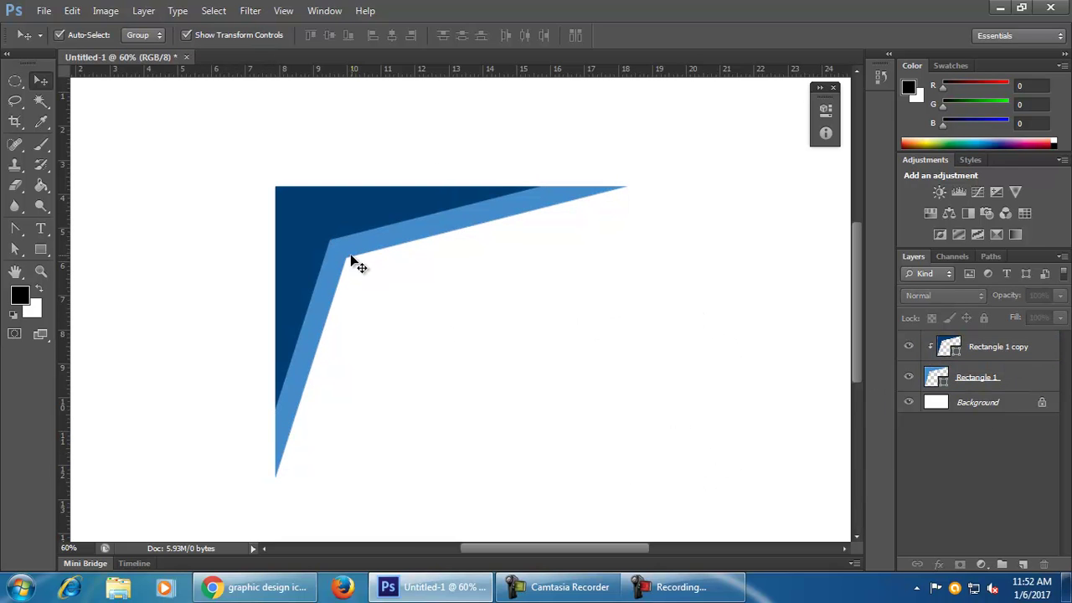
Step: Duplicate the clipped navy shape slightly down and right, and recolor the copy white (#ffffff)
drag(329, 227, 350, 241)
double_click(949, 345)
click(600, 278)
click(1039, 293)
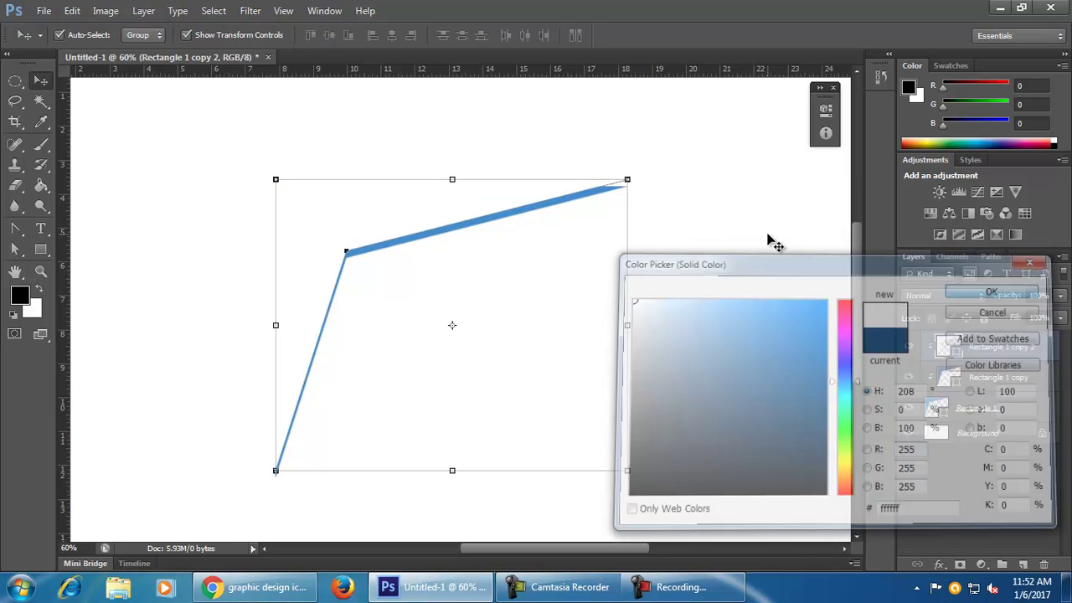
Step: Scale down the white copy and position it over the upper-left part of the navy shape
drag(634, 473, 505, 379)
drag(383, 210, 394, 179)
click(788, 34)
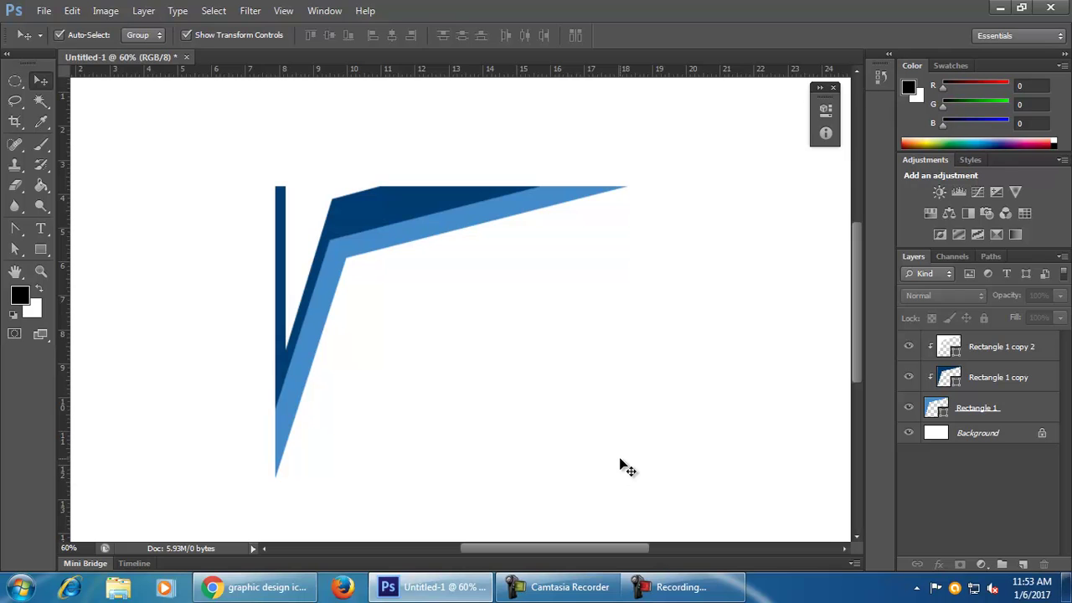
Step: Delete all the layered corner shapes and draw a blue rectangle about 1040 × 624 px on the empty canvas
drag(233, 157, 455, 382)
key(Delete)
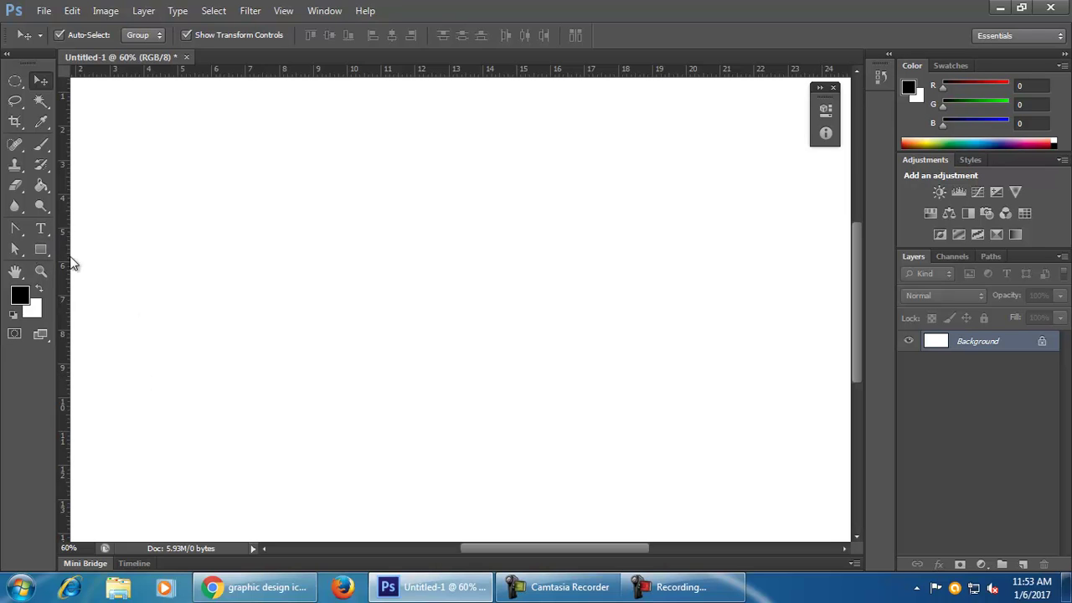
drag(15, 249, 17, 271)
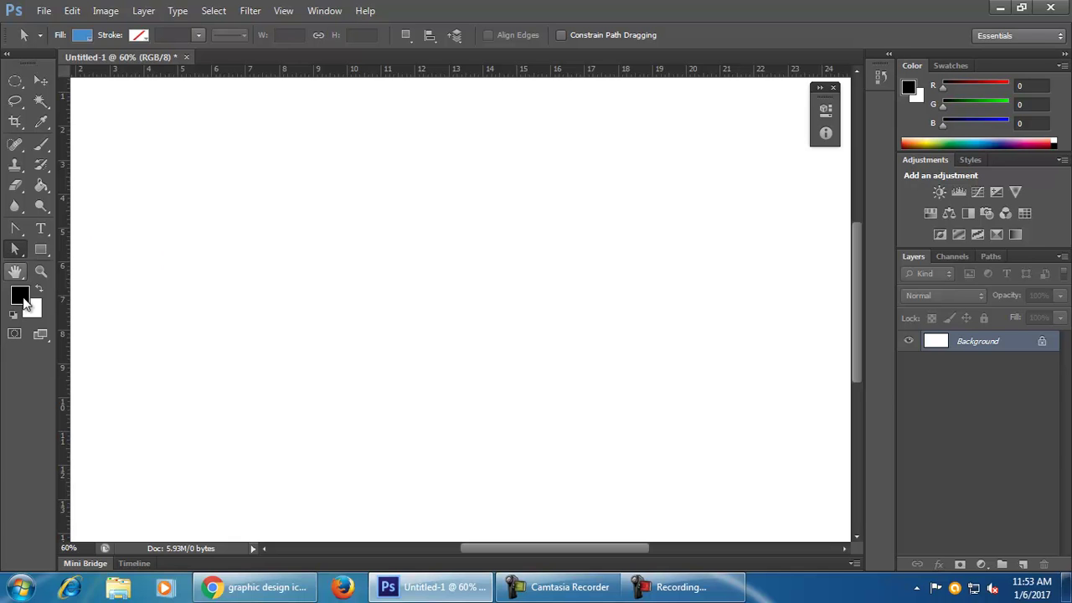
click(45, 253)
drag(170, 173, 660, 467)
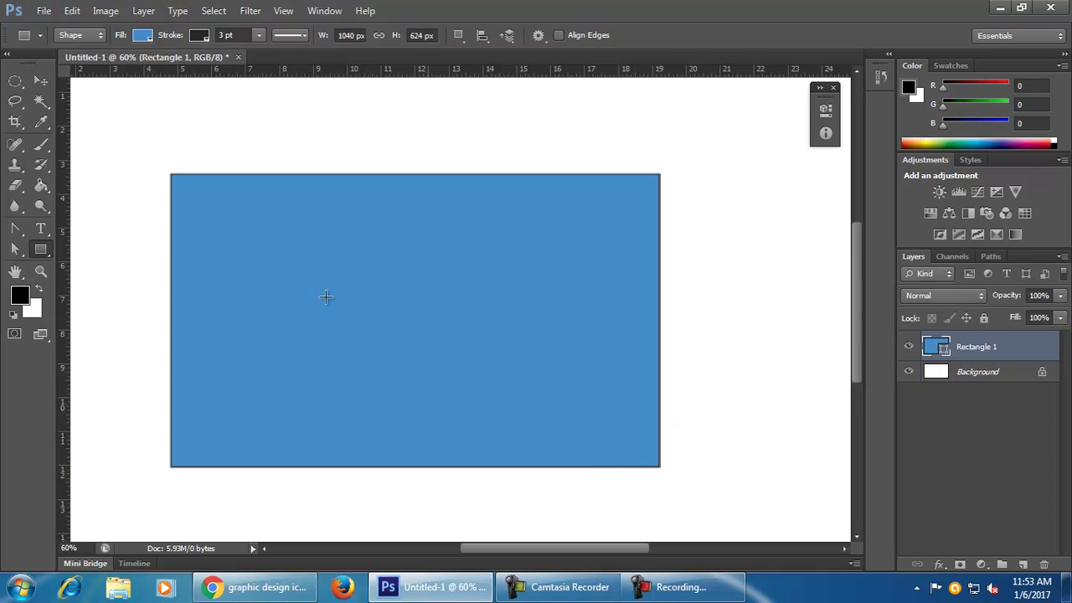
Step: Remove the stroke from the large blue rectangle
click(197, 35)
click(132, 67)
key(Return)
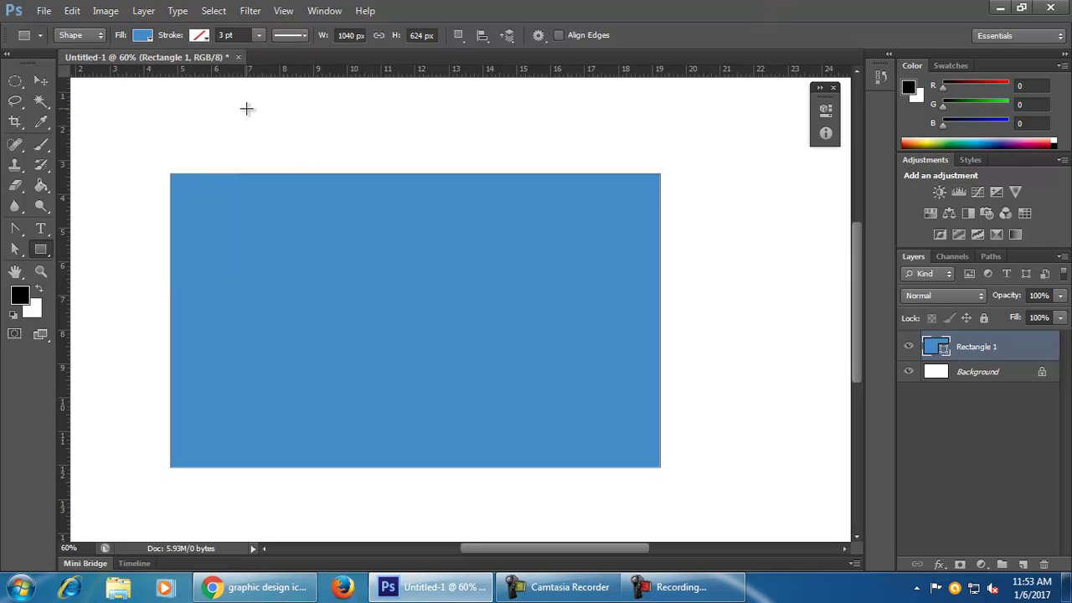
Step: Switch the large rectangle's fill from solid blue to a gradient and try the multicoloured presets, ending on the blue-white-gold one
click(142, 37)
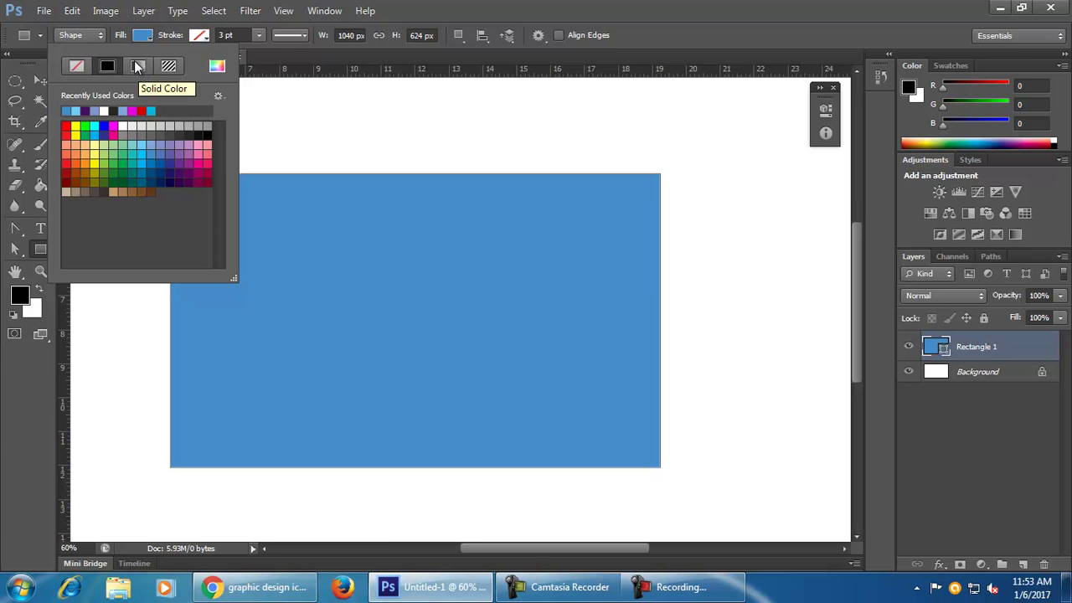
click(137, 69)
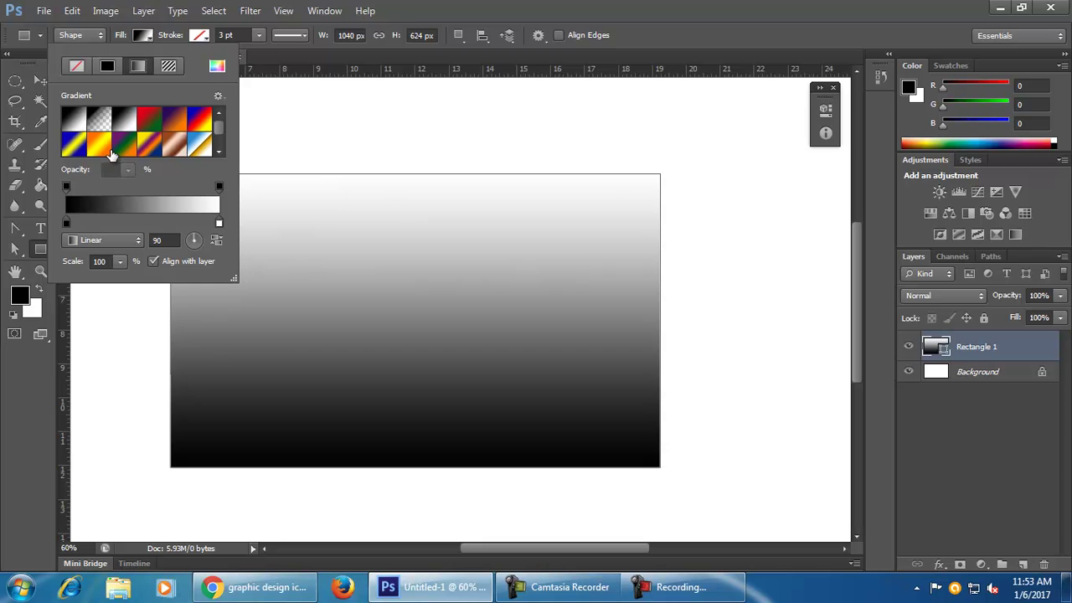
click(101, 147)
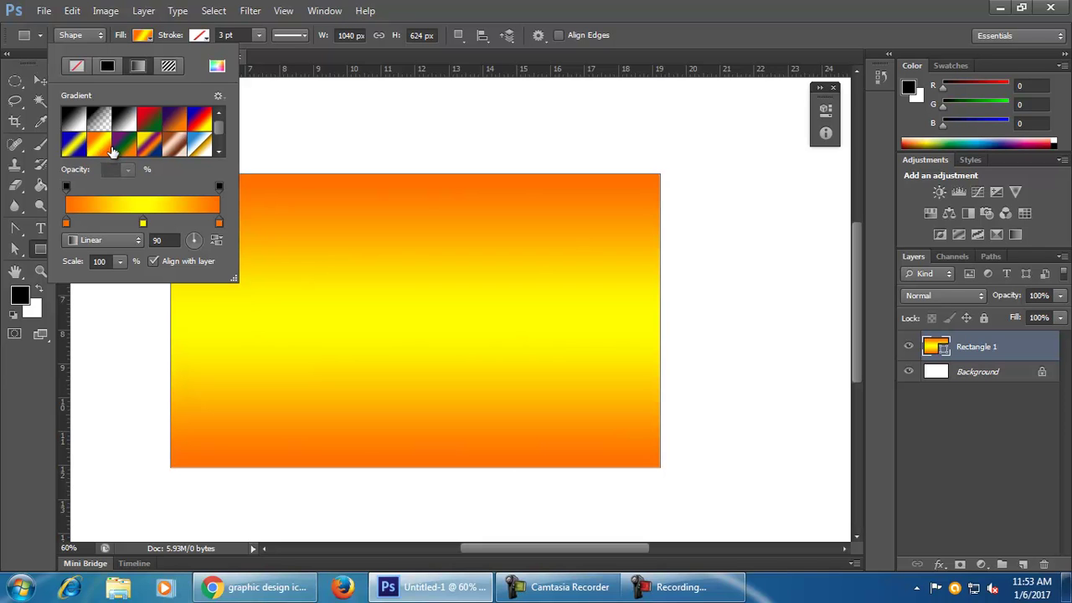
click(127, 147)
click(149, 147)
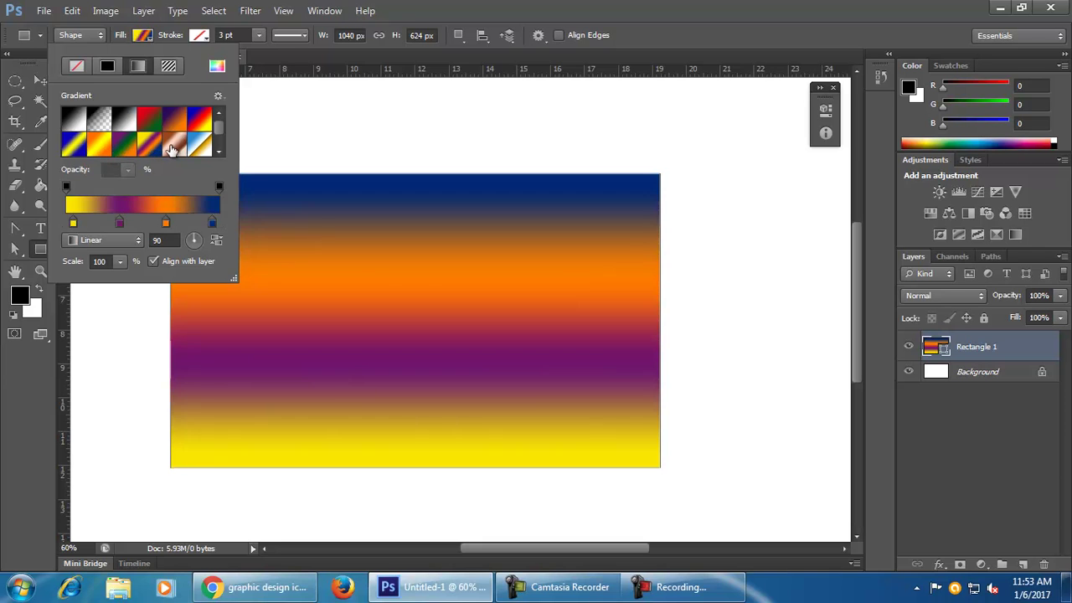
click(175, 149)
click(199, 152)
scroll(217, 143, down, 2)
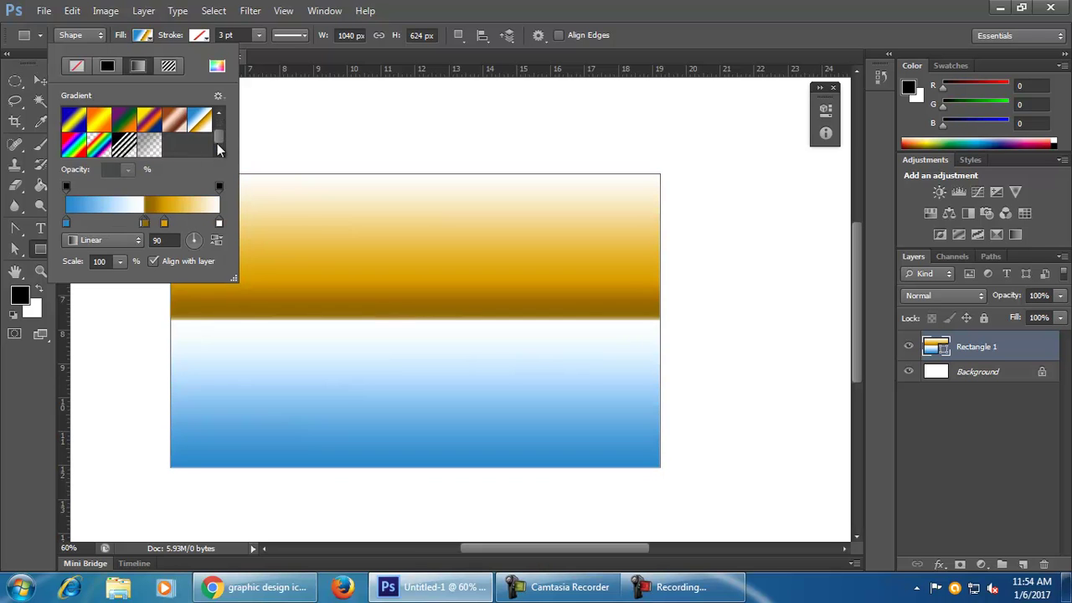
Step: Try the violet-orange, red-green and orange-yellow gradient presets on the rectangle, and apply the Black, White preset
scroll(217, 146, up, 2)
click(195, 124)
click(174, 124)
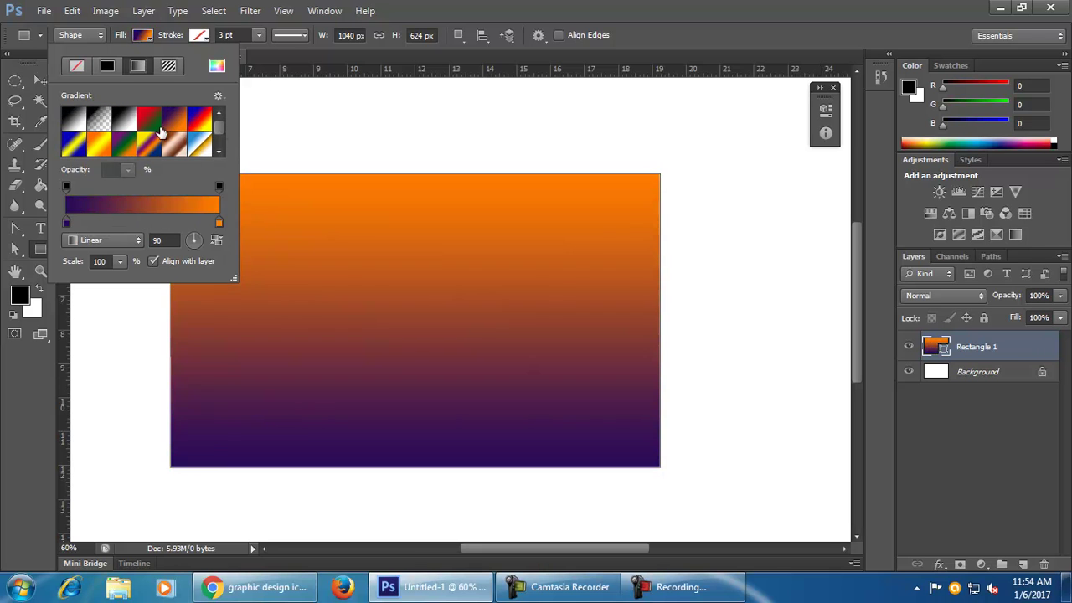
click(147, 131)
click(124, 145)
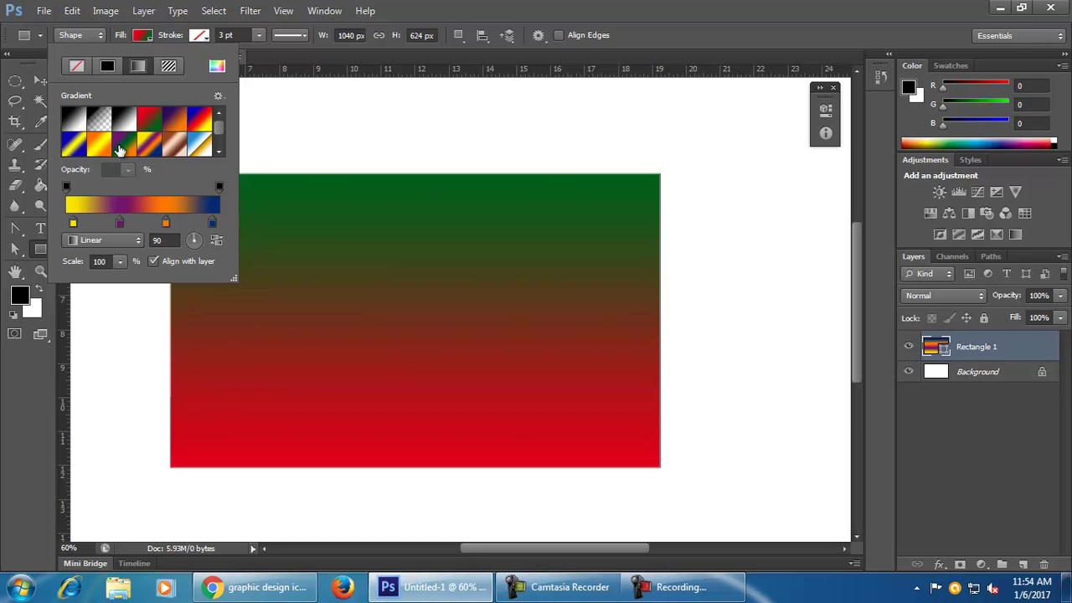
click(100, 147)
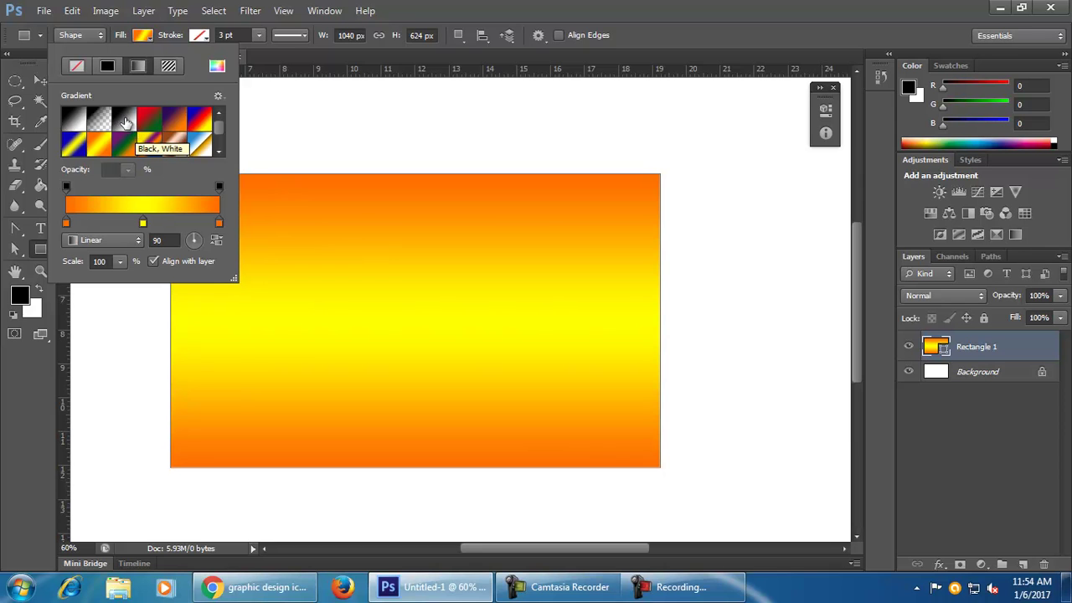
click(126, 123)
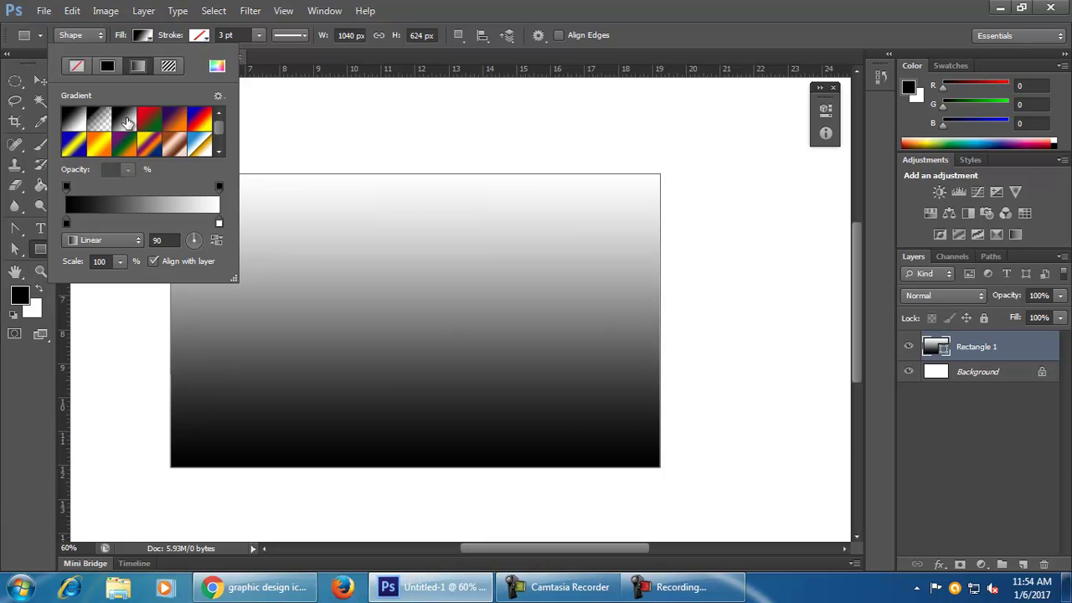
Step: Recolor the black stop of the rectangle's gradient to blue #0177c9
click(67, 223)
double_click(67, 223)
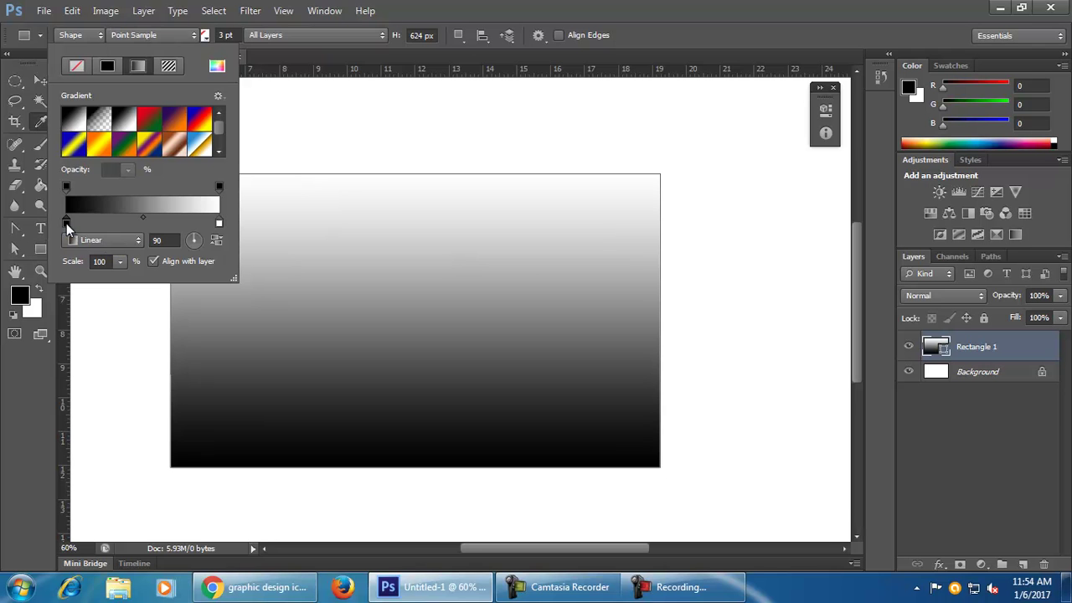
drag(842, 412, 842, 382)
drag(814, 338, 824, 329)
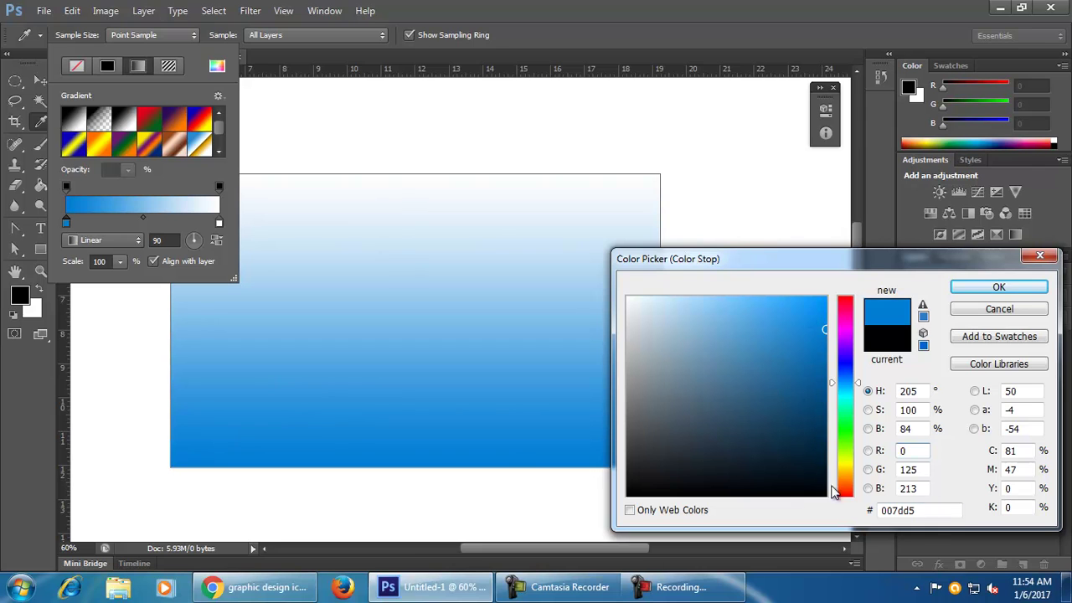
drag(954, 510, 881, 510)
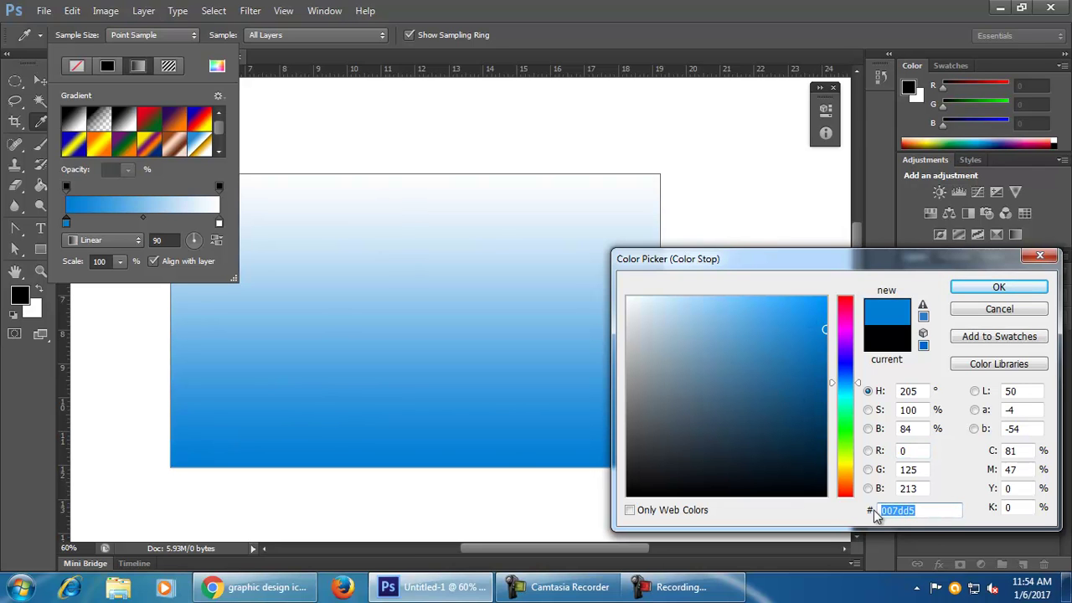
click(935, 513)
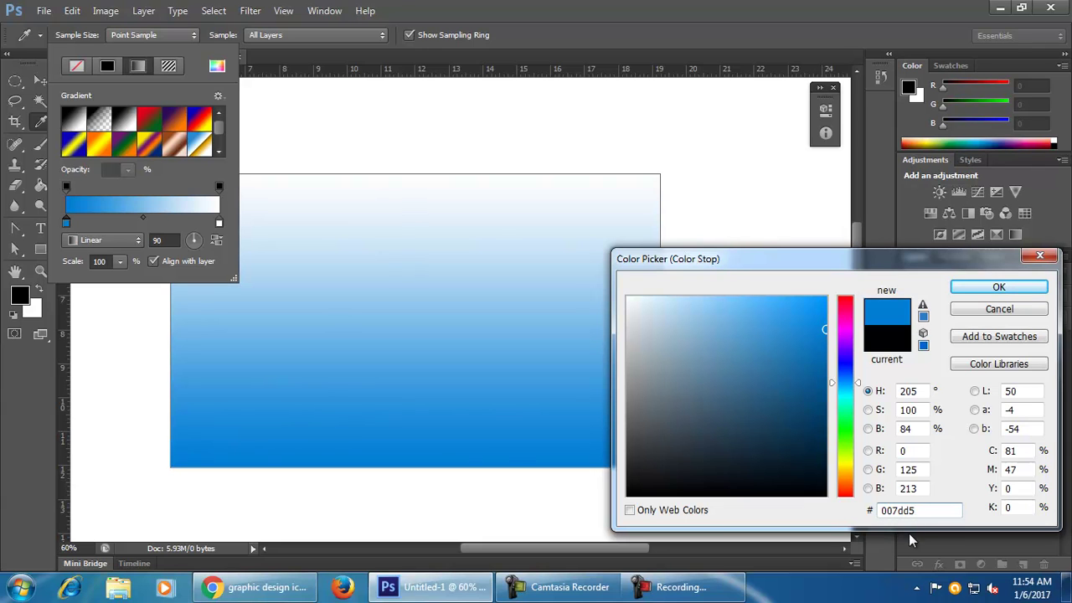
drag(915, 509, 870, 509)
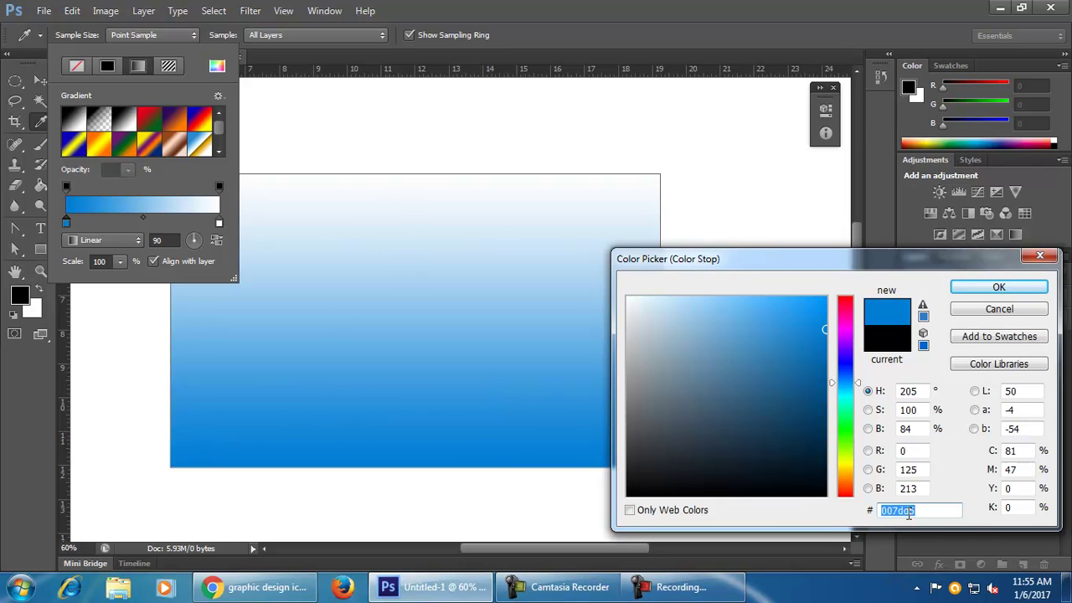
right_click(906, 510)
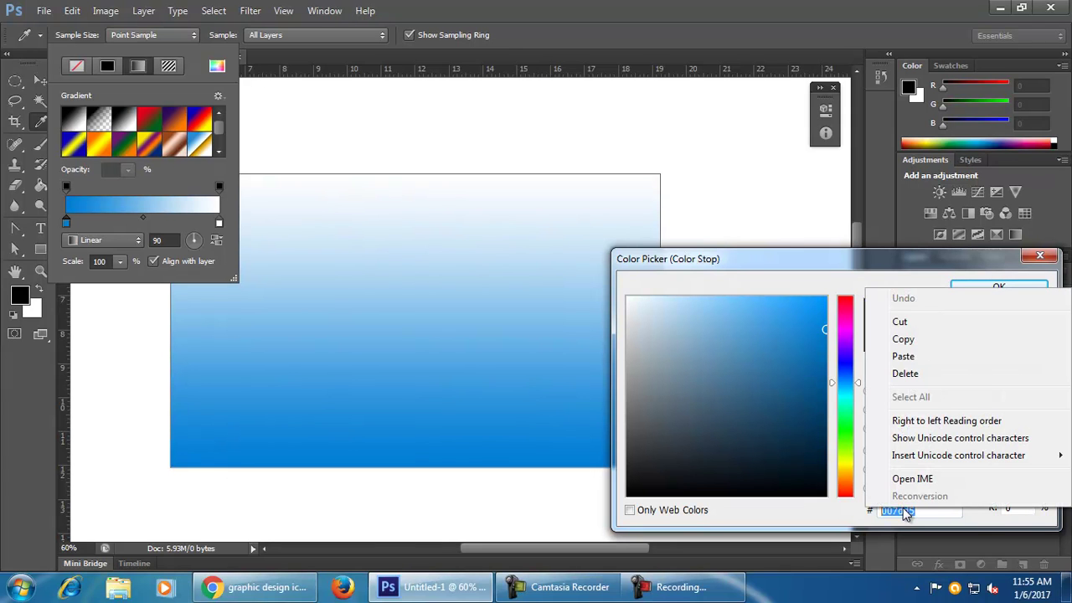
click(985, 523)
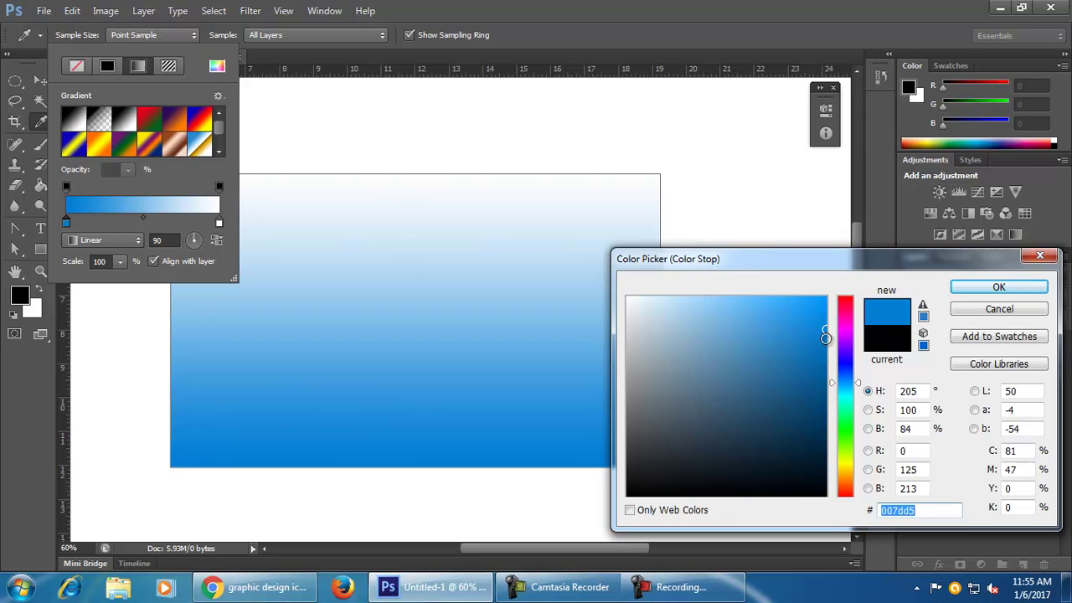
click(825, 338)
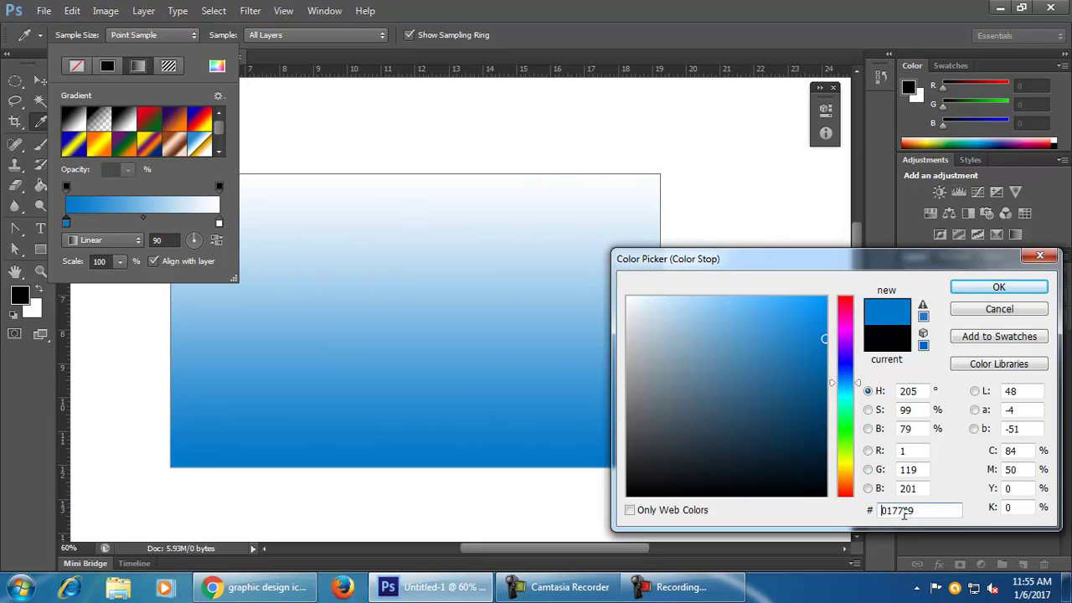
drag(919, 511, 861, 512)
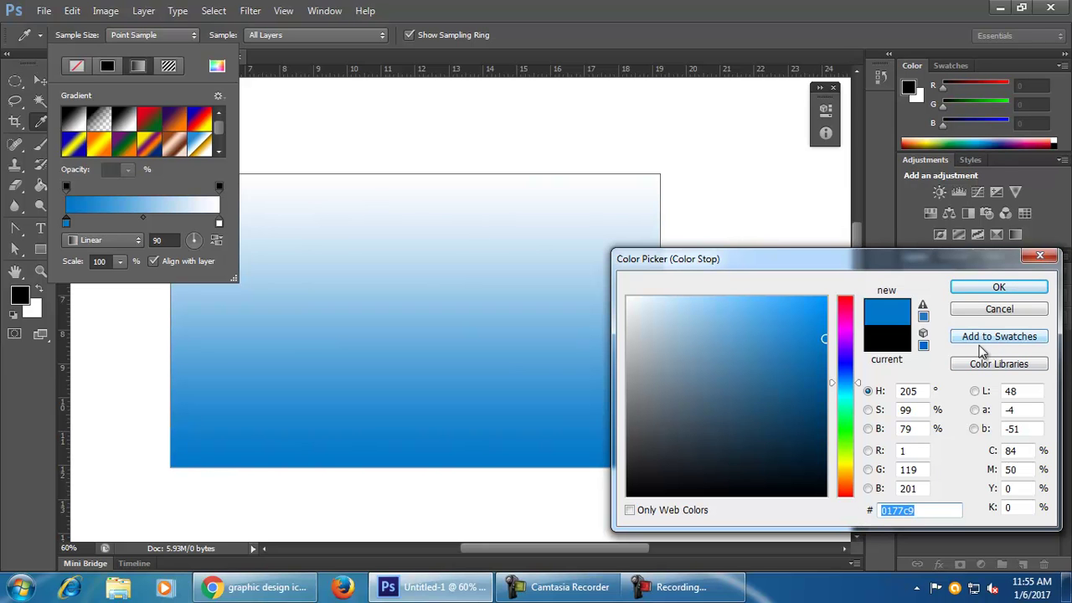
click(1014, 288)
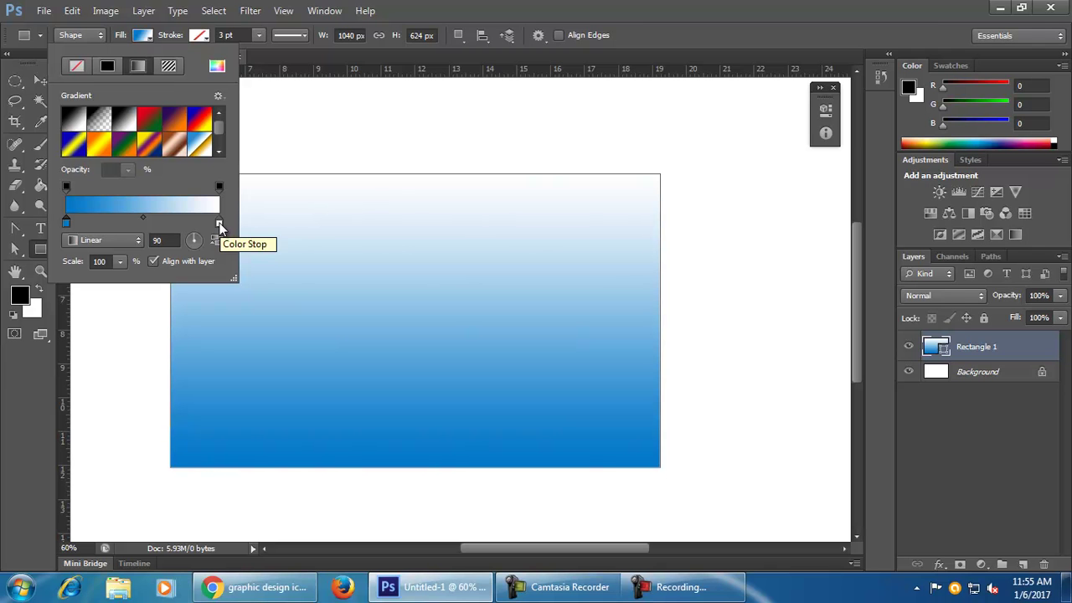
Step: Recolor the white stop of the rectangle's gradient to red #fc0000
double_click(220, 222)
drag(827, 337, 844, 305)
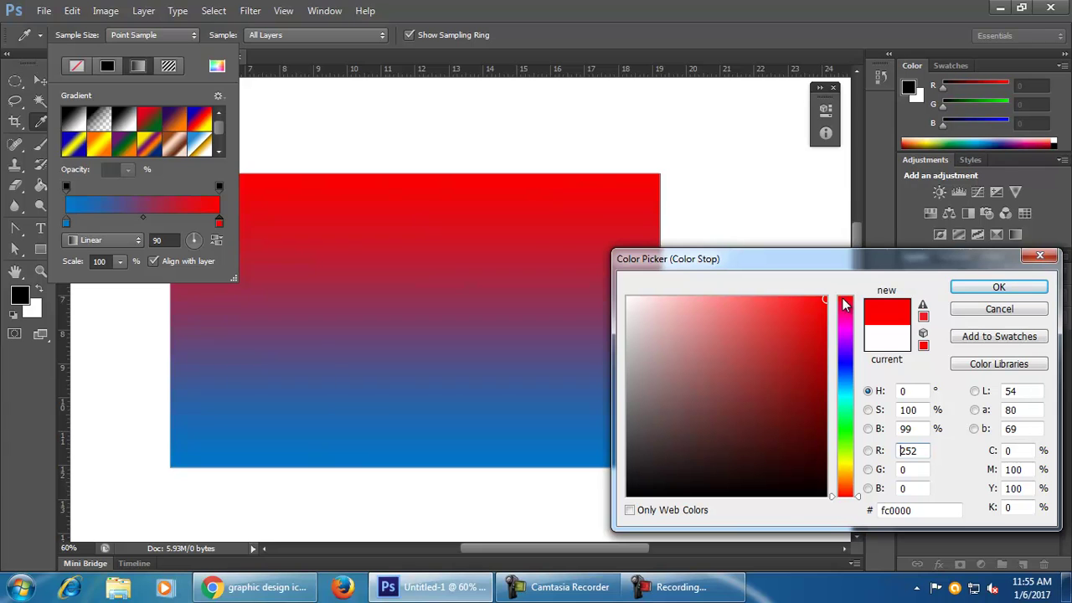
click(1039, 256)
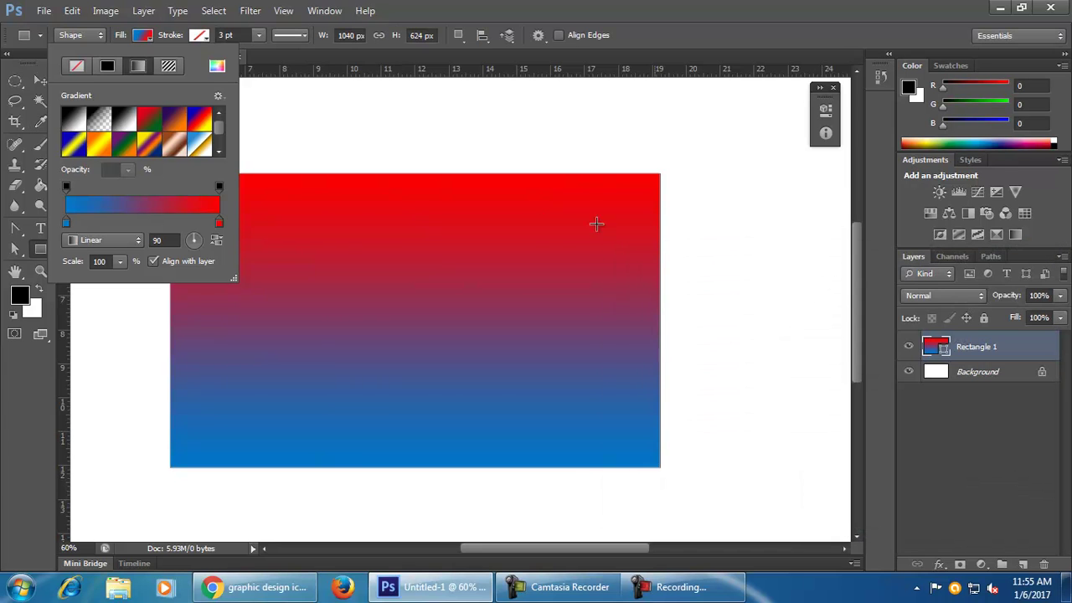
Step: Replace the gradient's red stop with hex 0177c9, try darker shades of it, and settle on the lighter blue #19a0ff
double_click(220, 223)
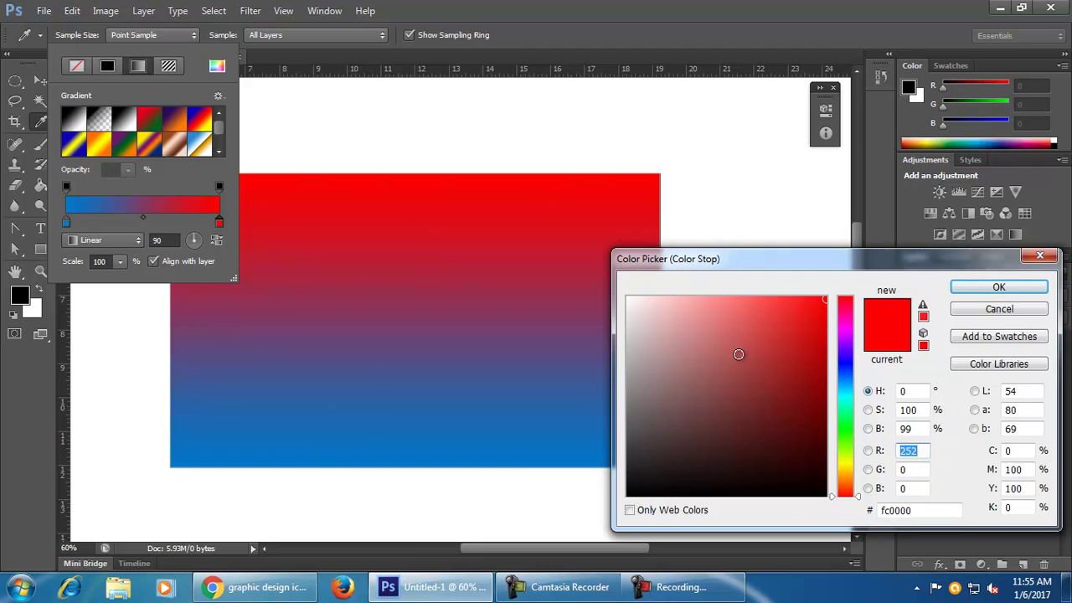
click(888, 507)
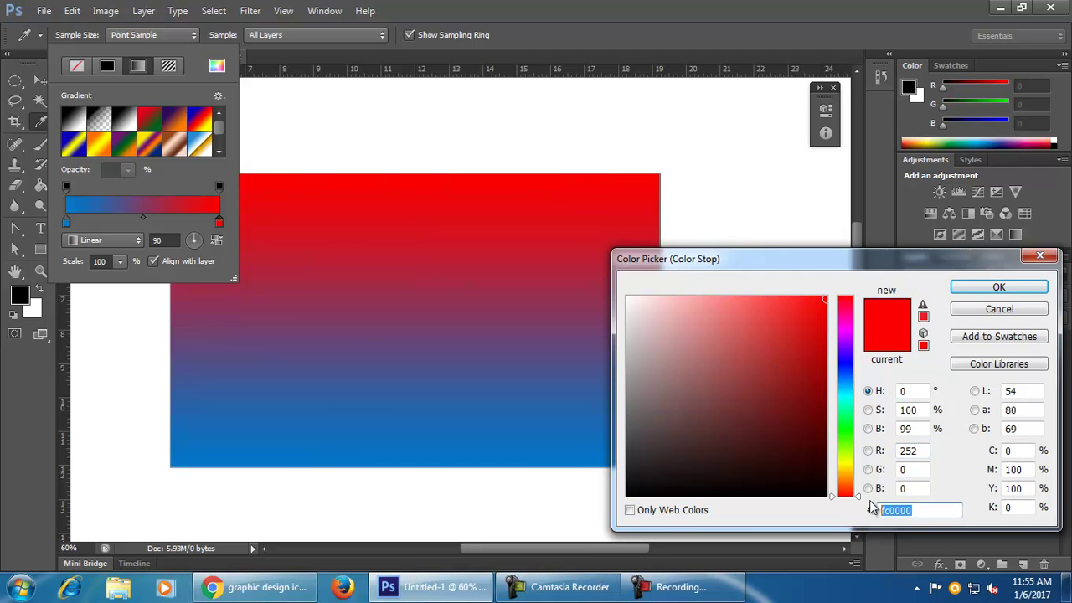
text(0177c9)
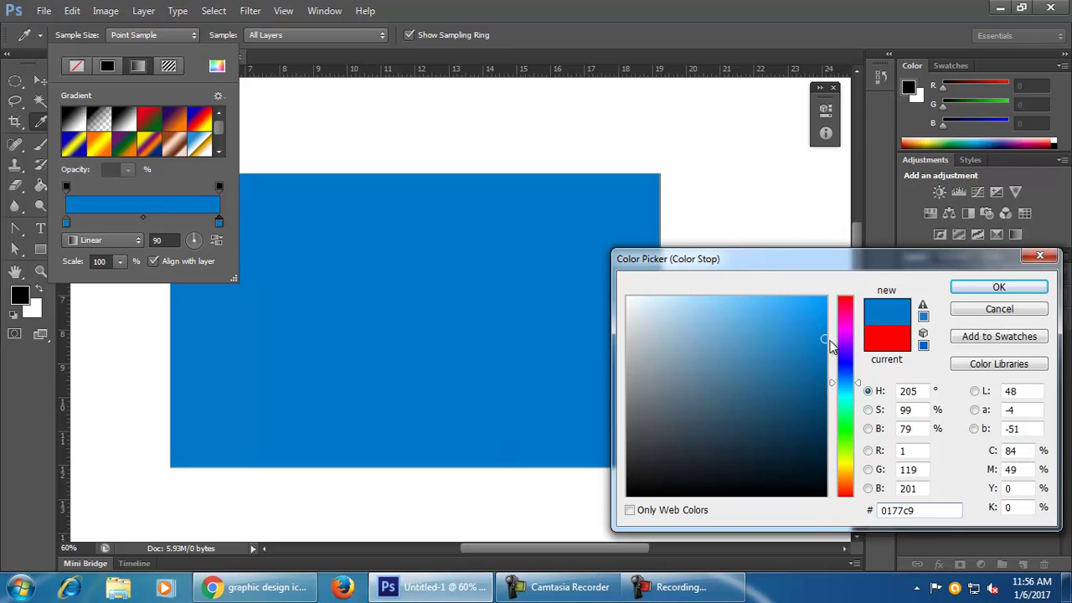
drag(825, 384, 822, 439)
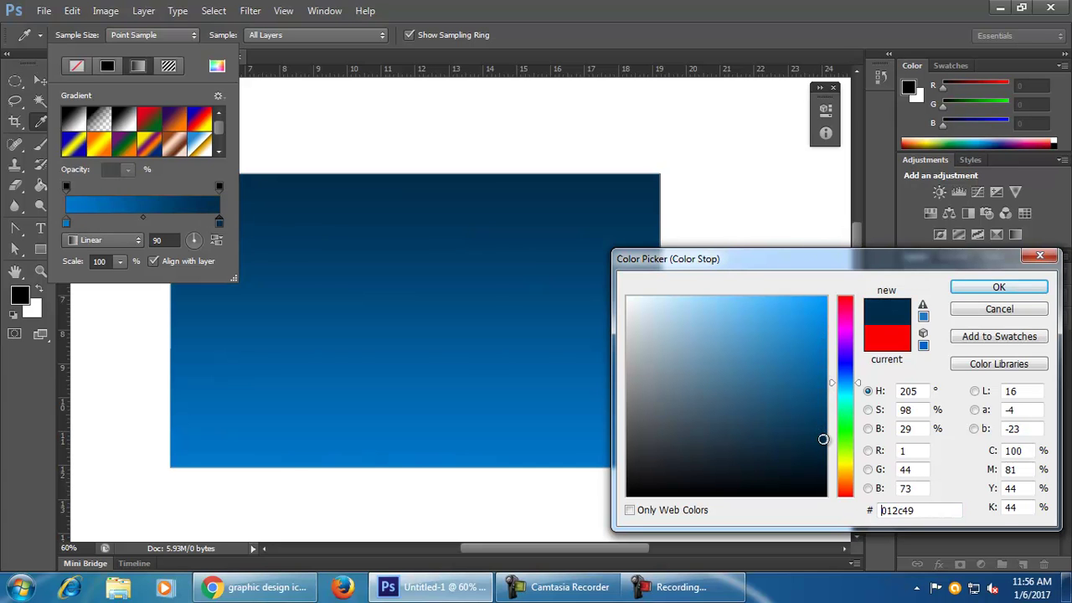
drag(845, 398, 845, 307)
key(ctrl+z)
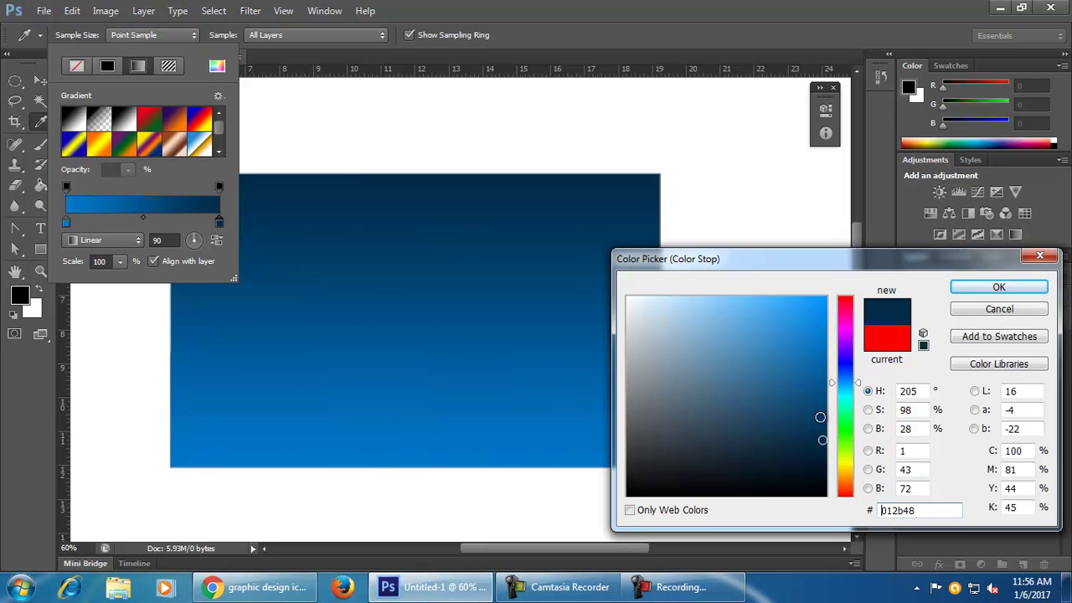
drag(814, 410, 815, 364)
click(807, 296)
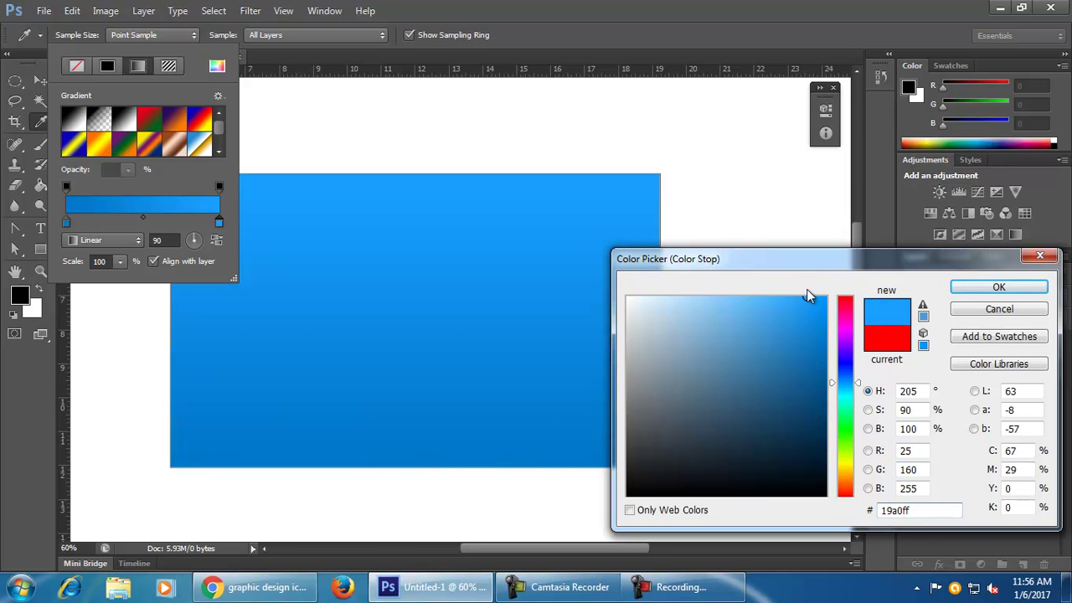
click(992, 287)
Step: Darken the gradient's #0177c9 stop to deep blue #034472, trying several darker shades first
double_click(66, 223)
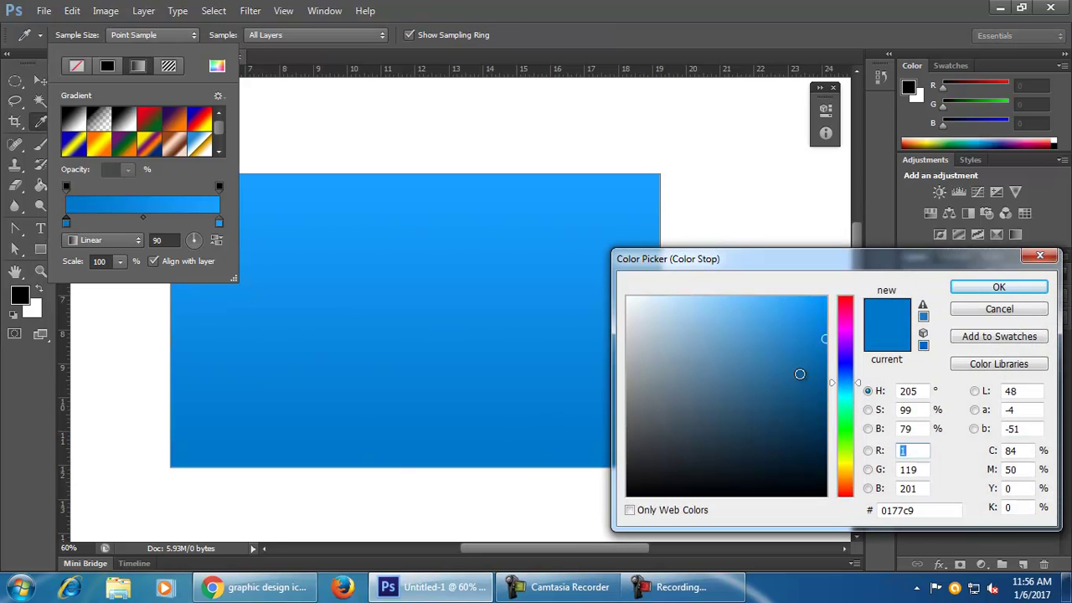
click(819, 384)
click(817, 413)
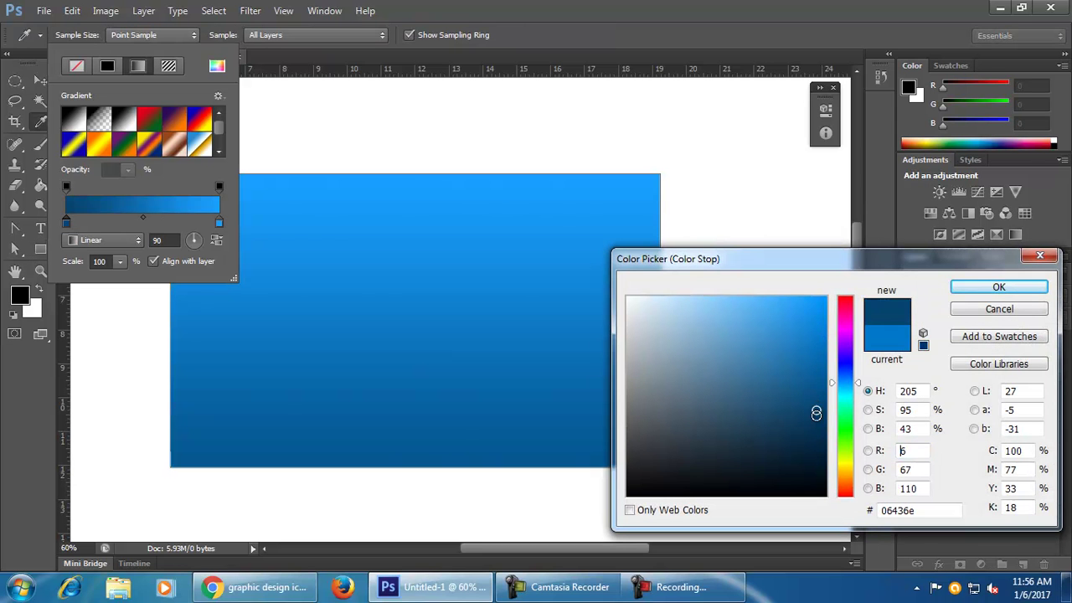
click(820, 432)
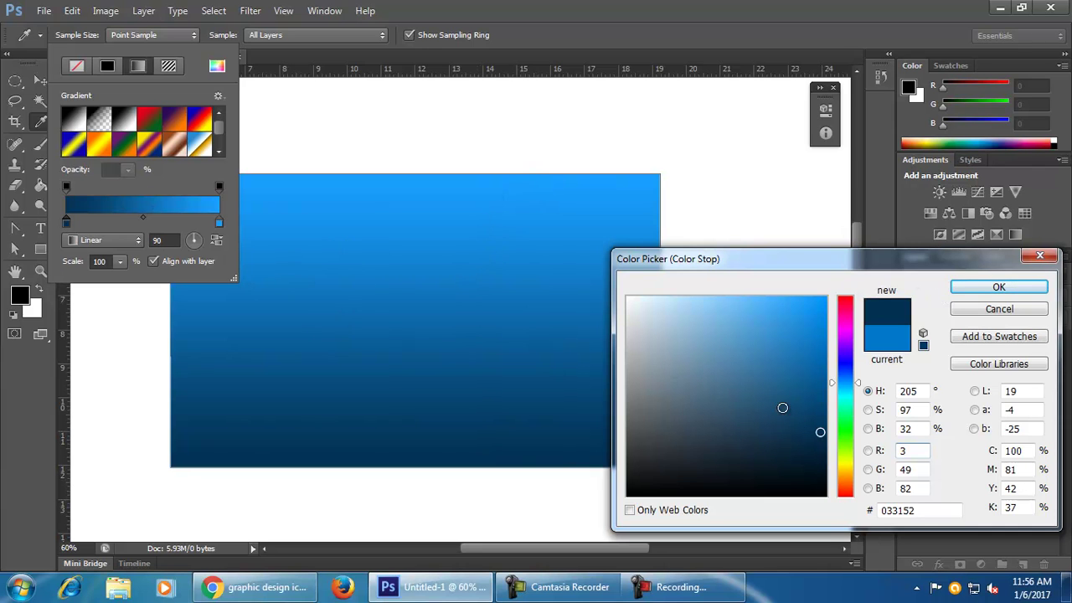
click(809, 407)
drag(817, 391, 821, 407)
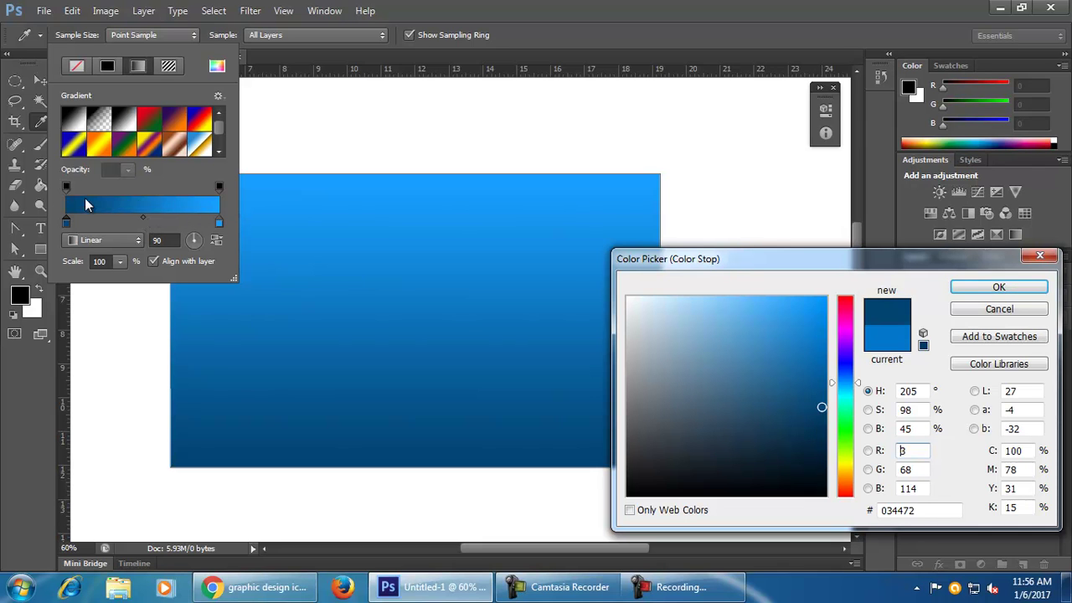
click(144, 217)
key(Return)
Step: Shift the gradient's midpoint toward each of the two blue stops, and set it back to about the middle
drag(144, 217, 197, 222)
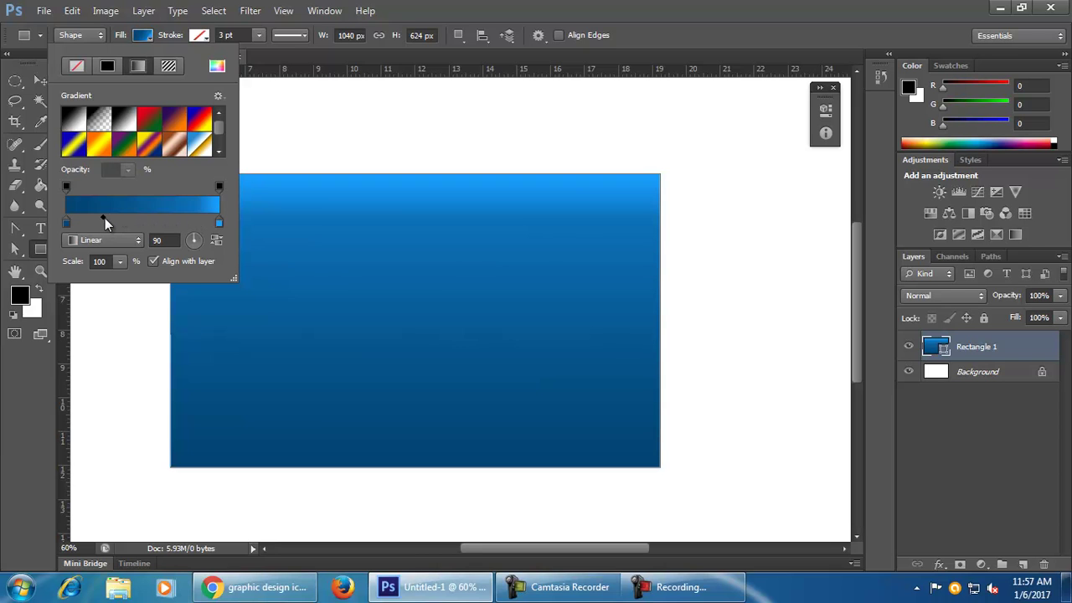
click(105, 218)
mouse_move(147, 219)
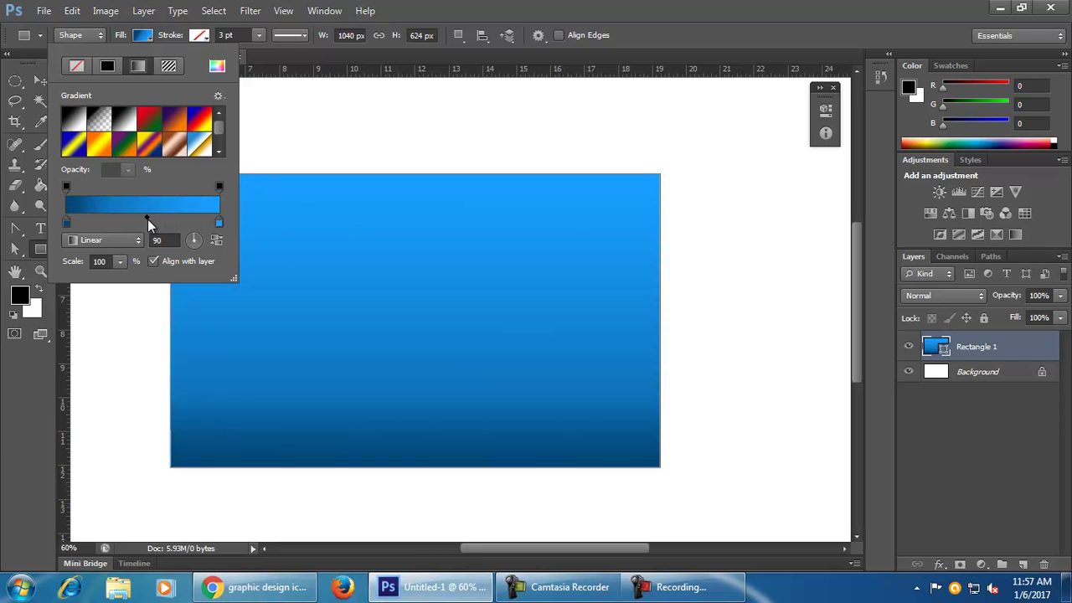
drag(144, 219, 142, 219)
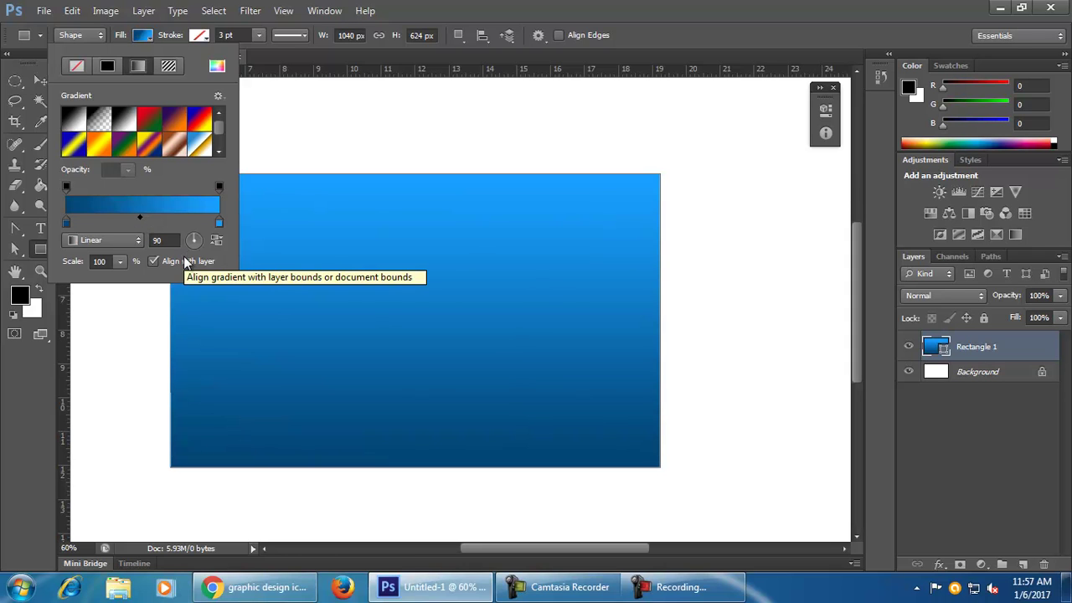
Step: Set the rectangle's gradient angle to -90
click(164, 240)
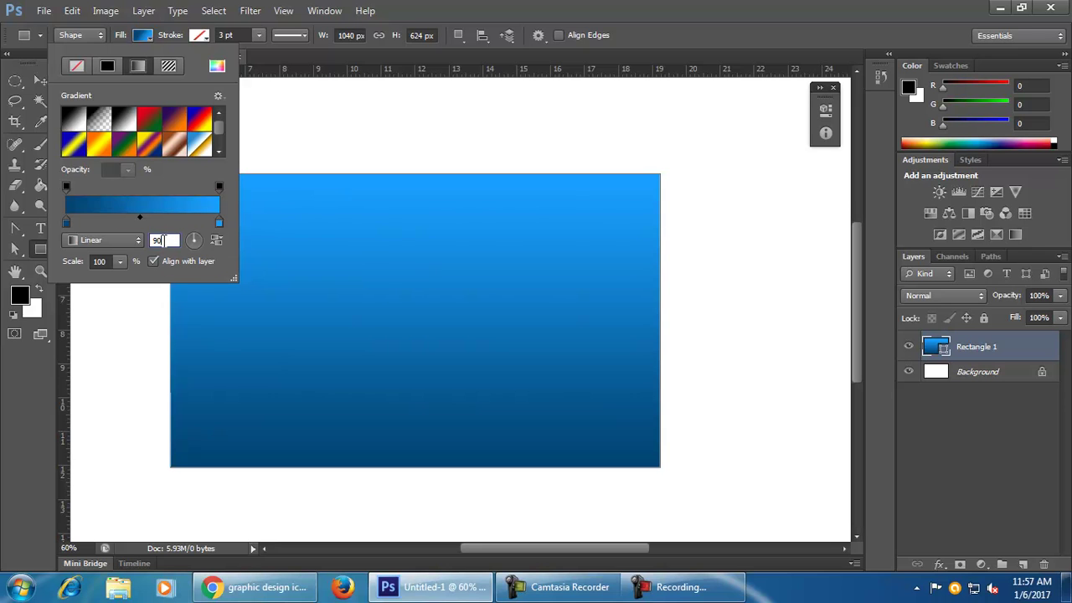
click(156, 240)
text(-)
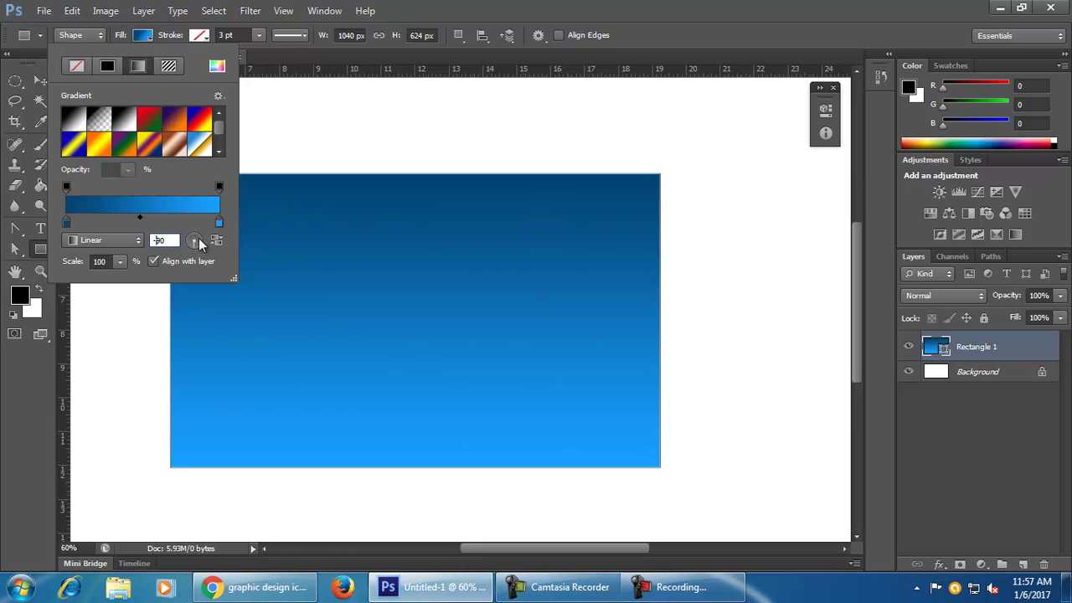
Step: Rotate the gradient with the angle dial, trying several diagonal directions such as 158, -127, -27 and -155
click(190, 243)
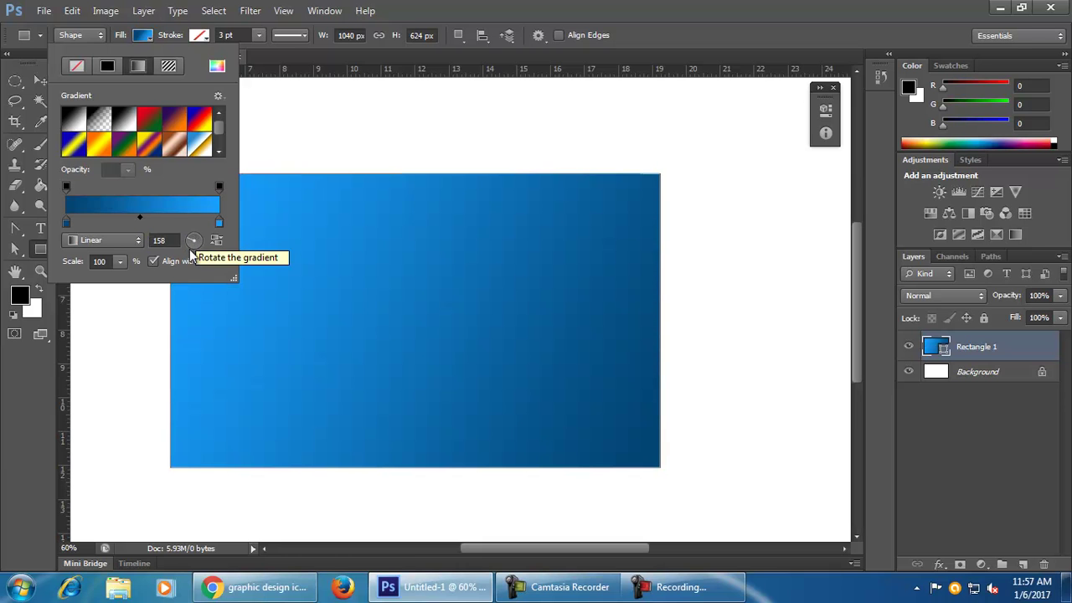
click(196, 245)
click(189, 246)
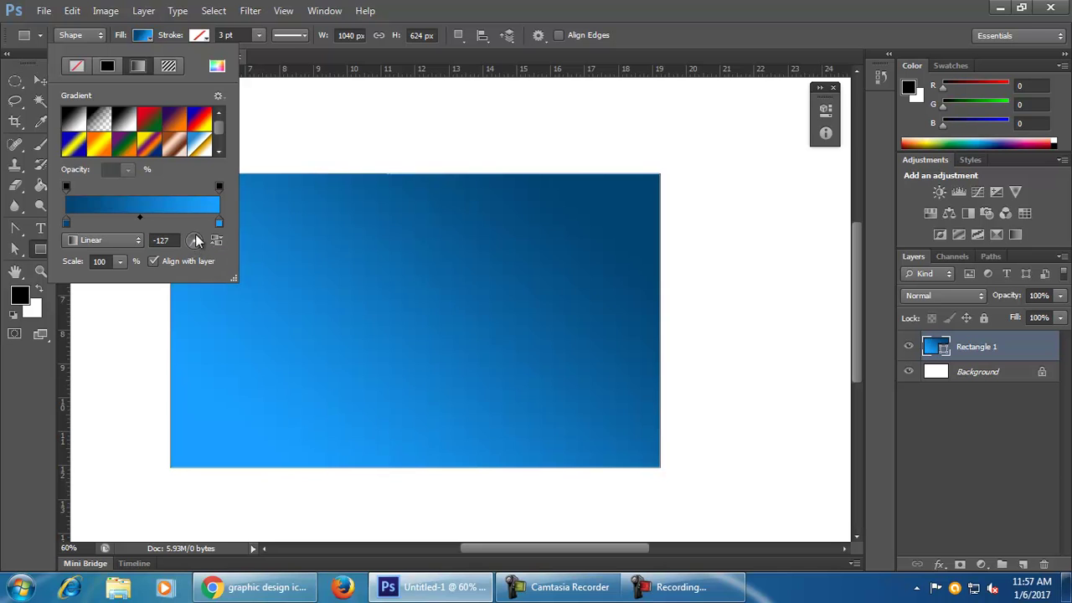
click(198, 240)
click(197, 243)
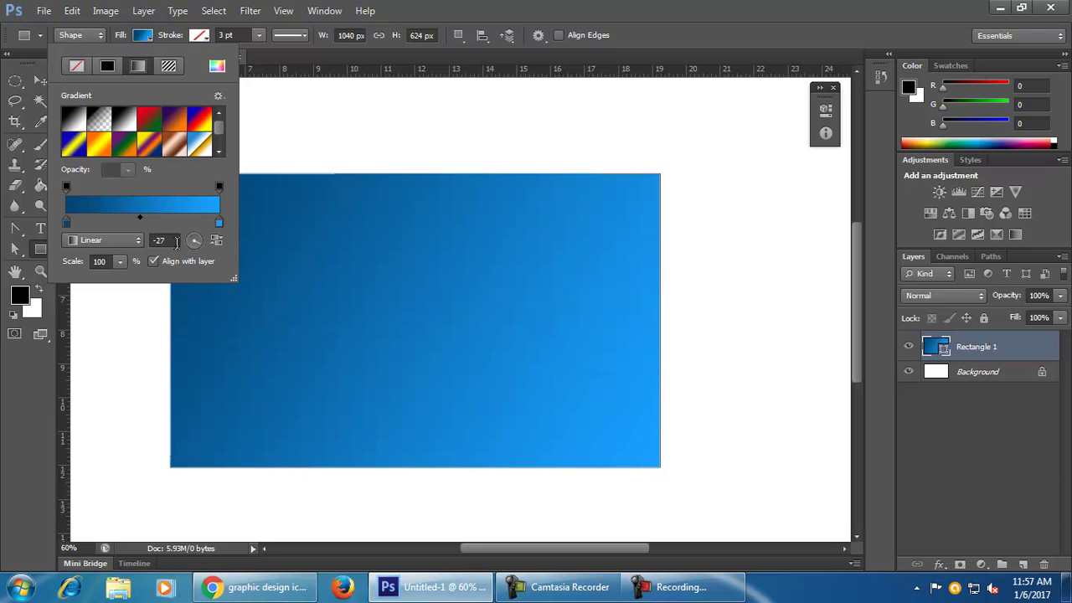
click(193, 242)
Step: Enter a new gradient angle and adjust it to -212
click(172, 240)
double_click(173, 241)
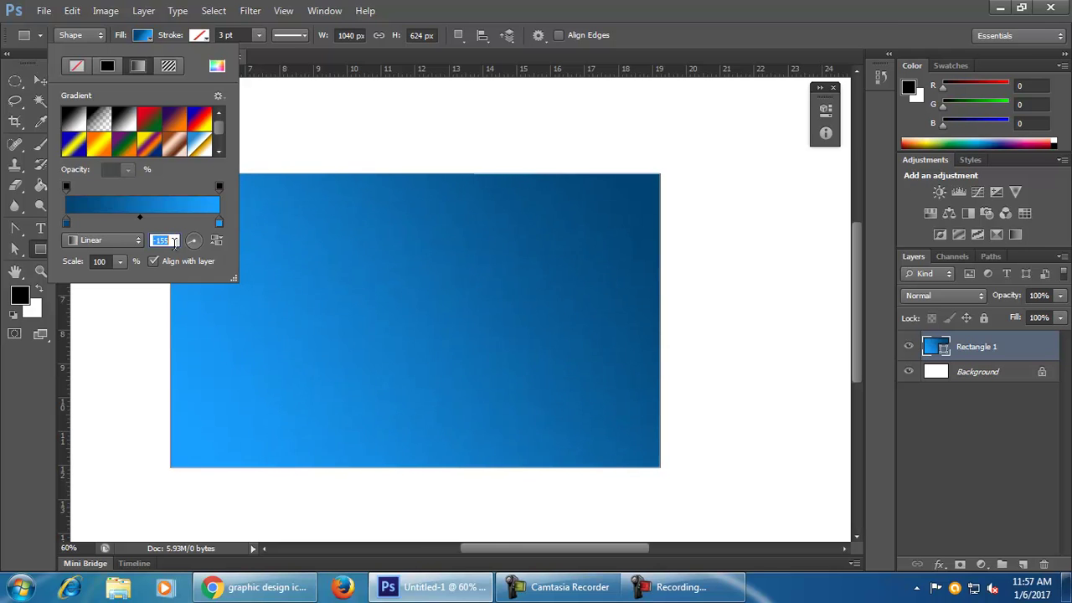
text(-180)
key(Return)
scroll(172, 240, down, 5)
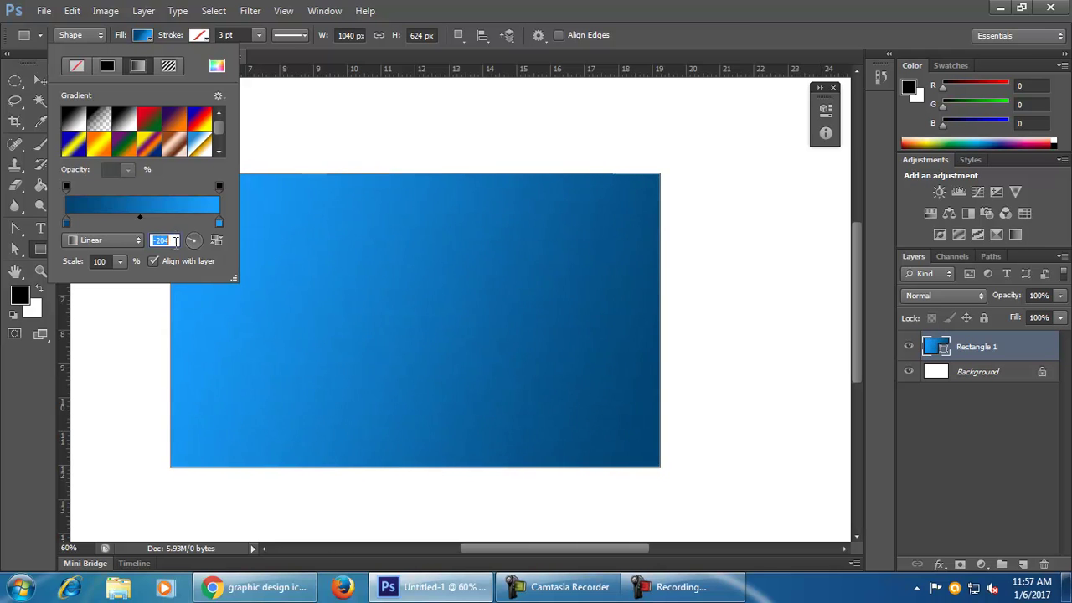
scroll(173, 240, up, 3)
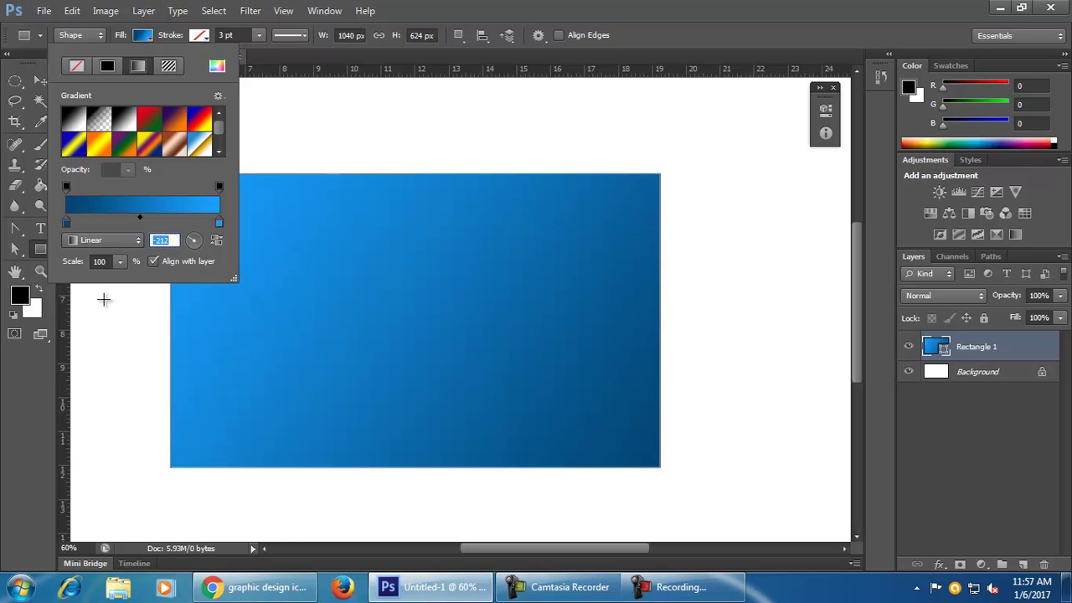
Step: Shrink the gradient's scale to 1% for a sharp two-tone split, and enlarge it again to about 110%
click(121, 261)
drag(120, 280, 112, 278)
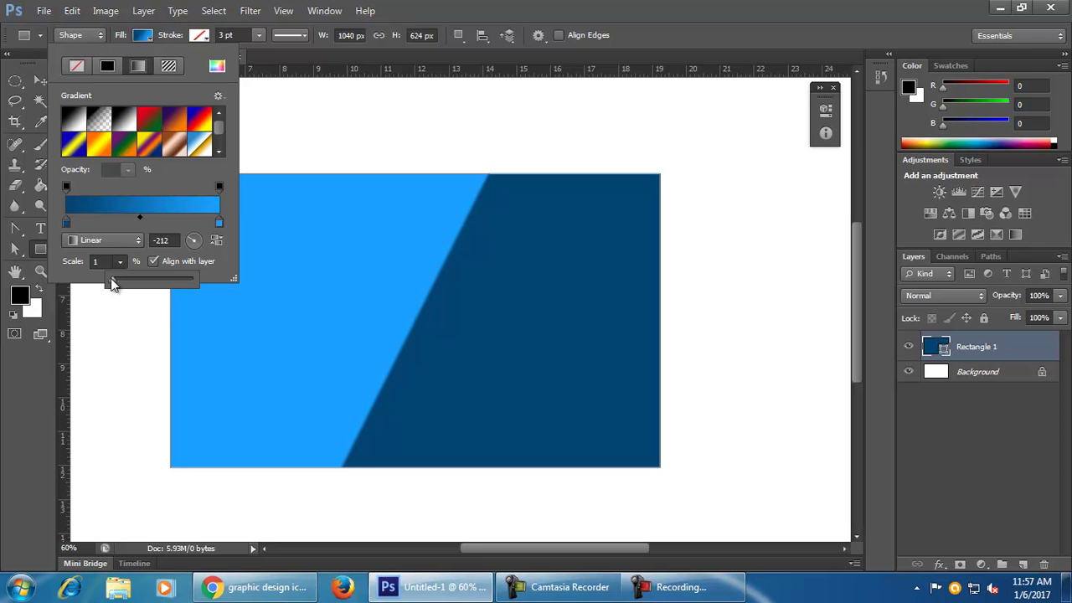
mouse_move(112, 283)
mouse_down()
mouse_move(228, 291)
mouse_move(172, 281)
mouse_move(122, 287)
mouse_up()
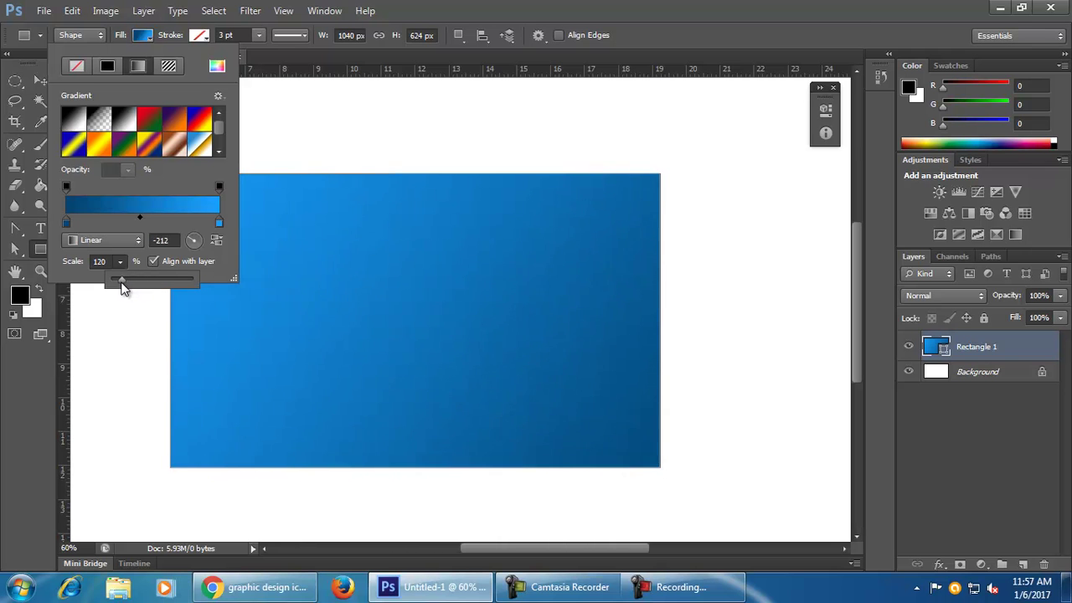
Step: Reverse the gradient's colors back and forth several times, leaving the reversed direction on
click(217, 240)
click(216, 240)
click(216, 240)
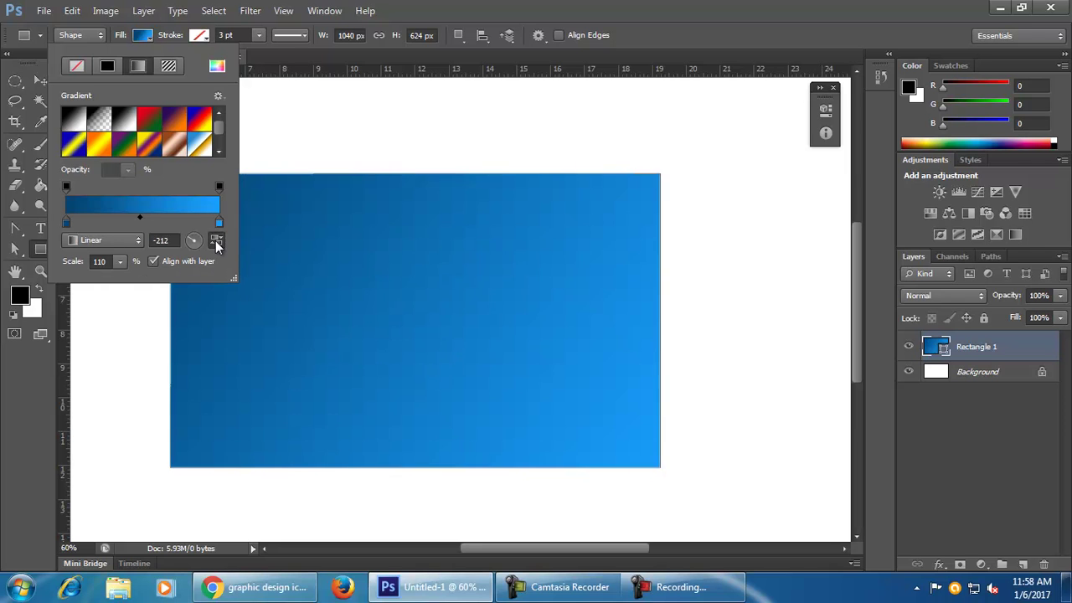
click(216, 240)
click(216, 241)
click(216, 241)
click(216, 242)
click(216, 241)
click(216, 241)
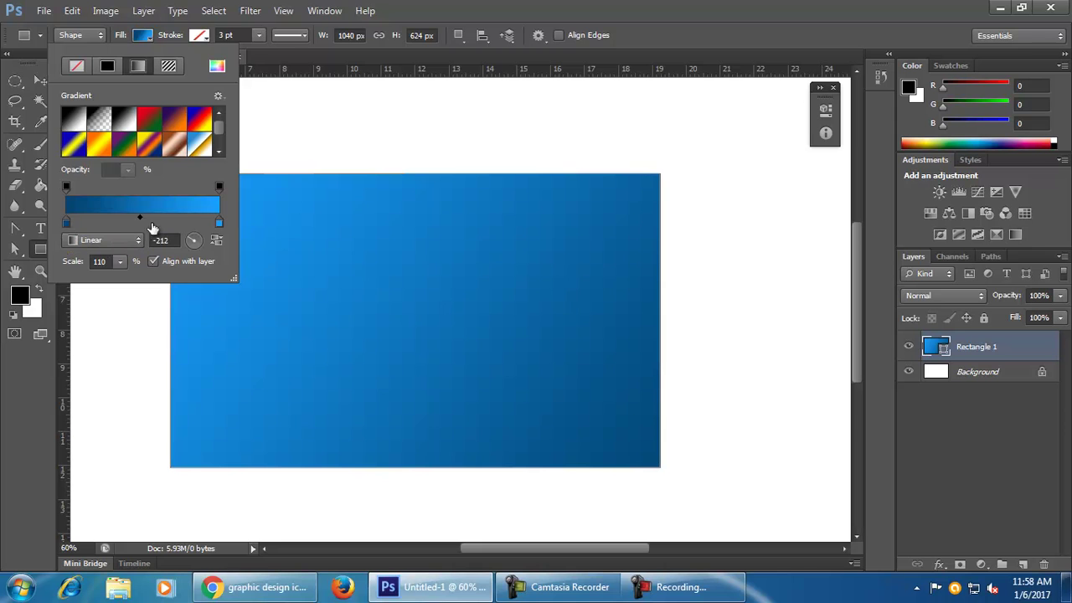
click(221, 243)
click(221, 242)
click(221, 243)
click(221, 243)
click(221, 242)
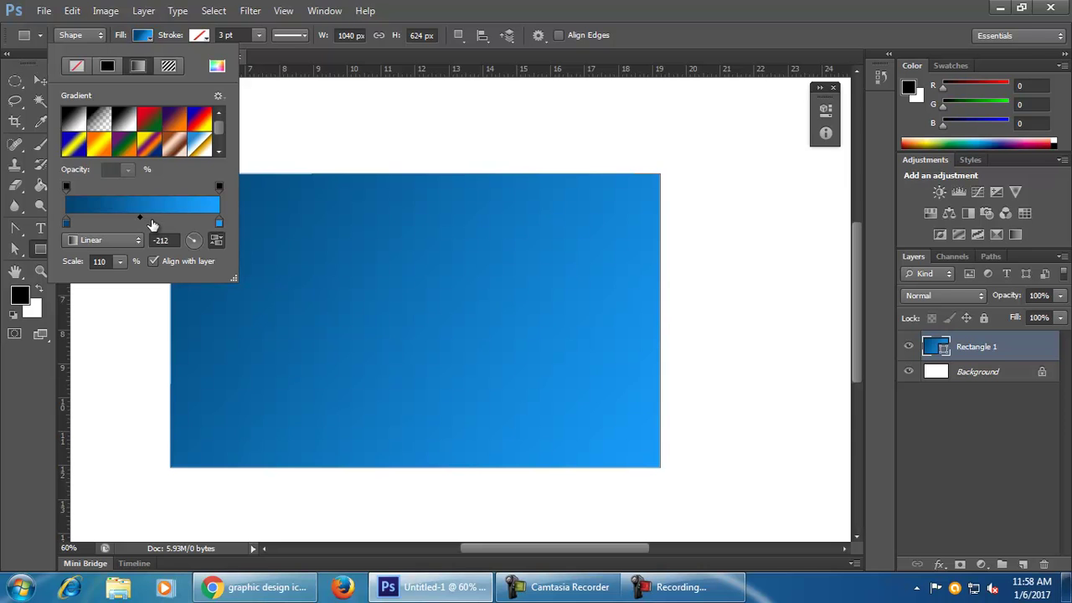
Step: Add a color stop near the gradient's middle, try red #fb0000 for it, and settle on white #ffffff
click(151, 223)
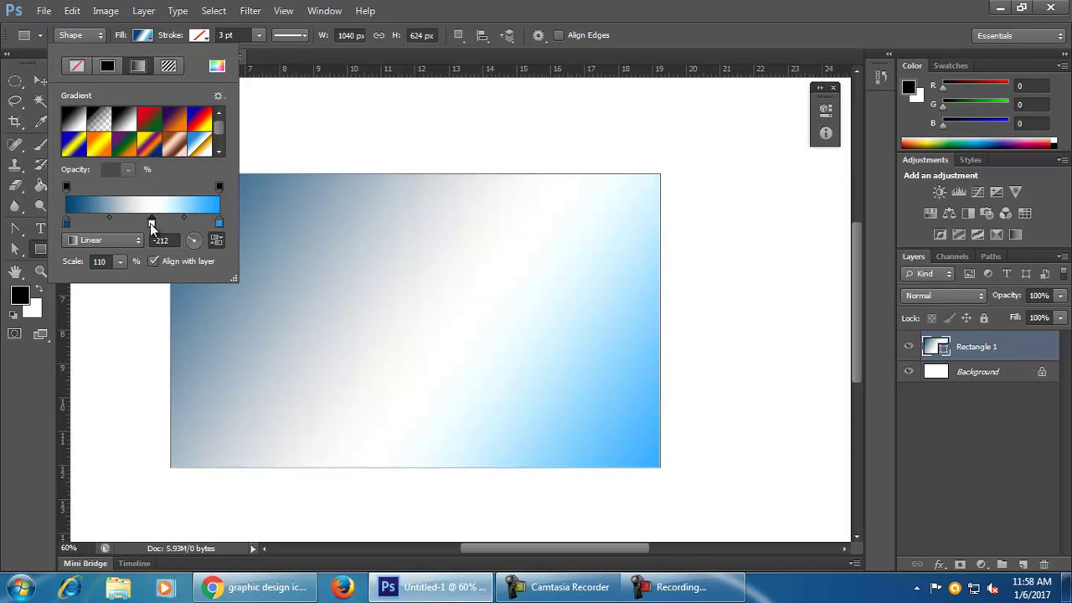
double_click(152, 223)
click(797, 323)
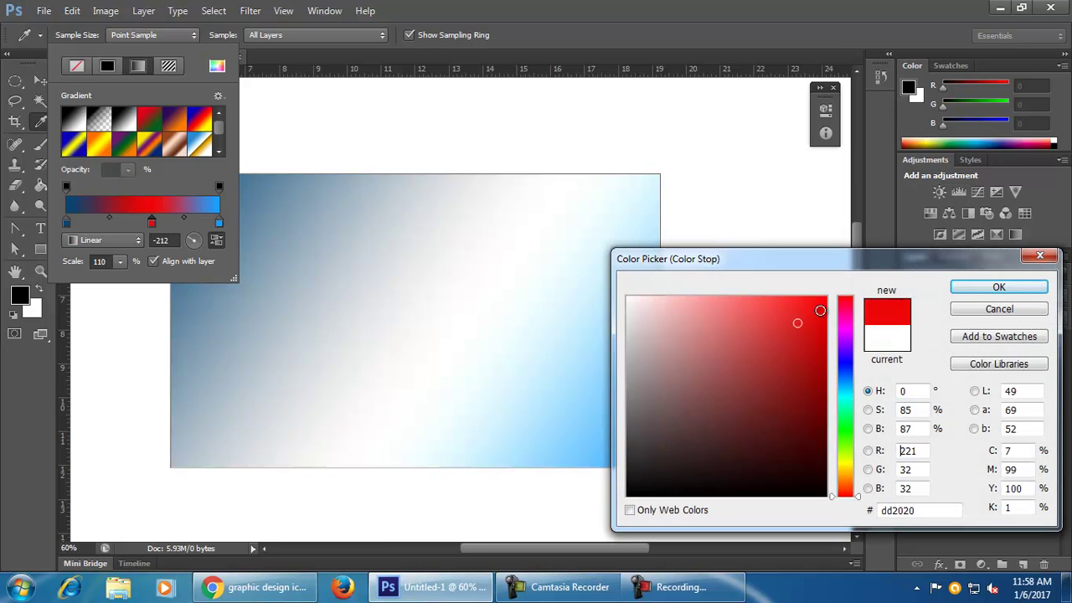
click(825, 300)
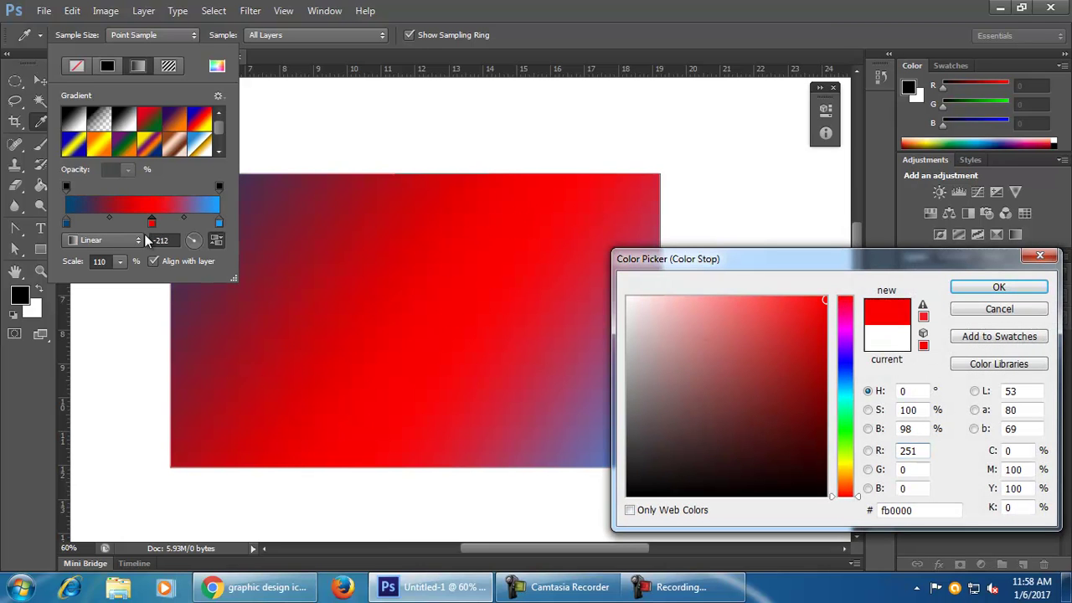
drag(642, 304, 594, 290)
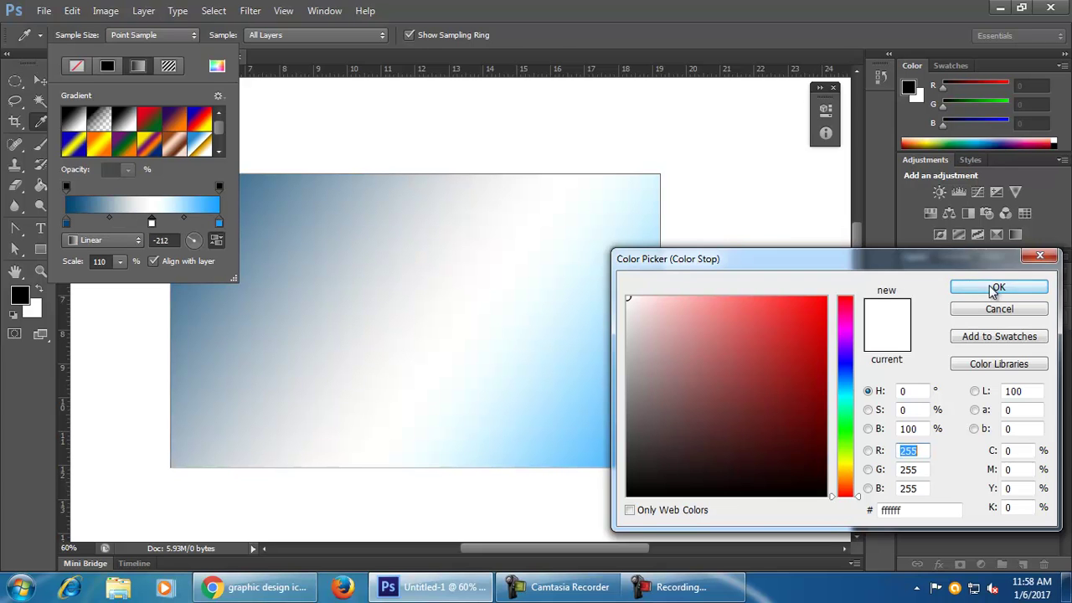
click(962, 287)
Step: Narrow the white band by pulling both midpoints close to the white stop, and shift the band toward the dark blue stop
drag(109, 217, 127, 217)
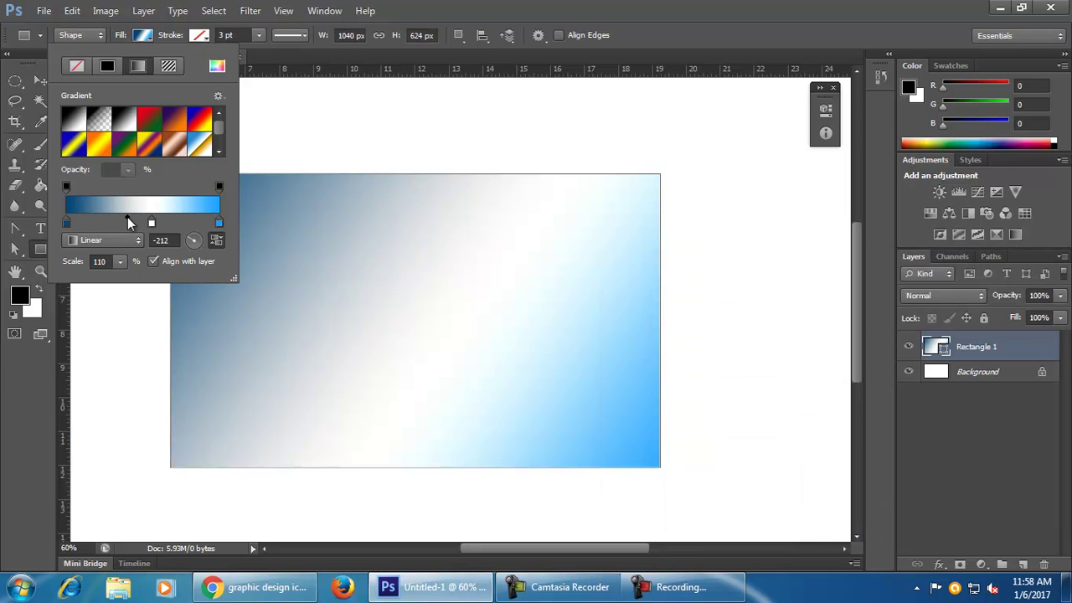
click(152, 223)
drag(173, 217, 168, 214)
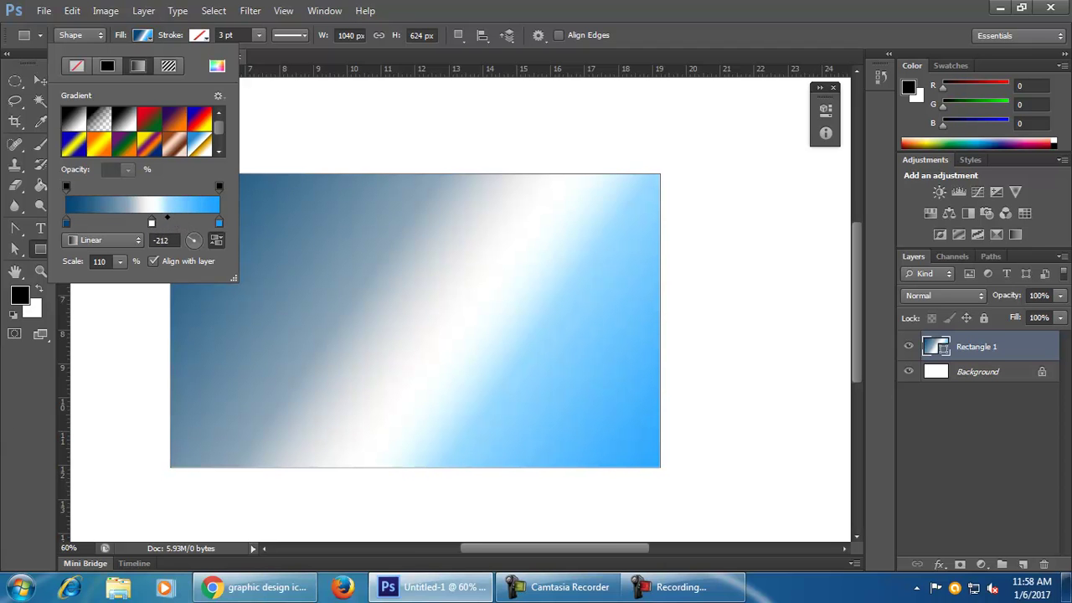
mouse_move(153, 224)
mouse_down()
mouse_move(125, 218)
mouse_move(151, 217)
mouse_up()
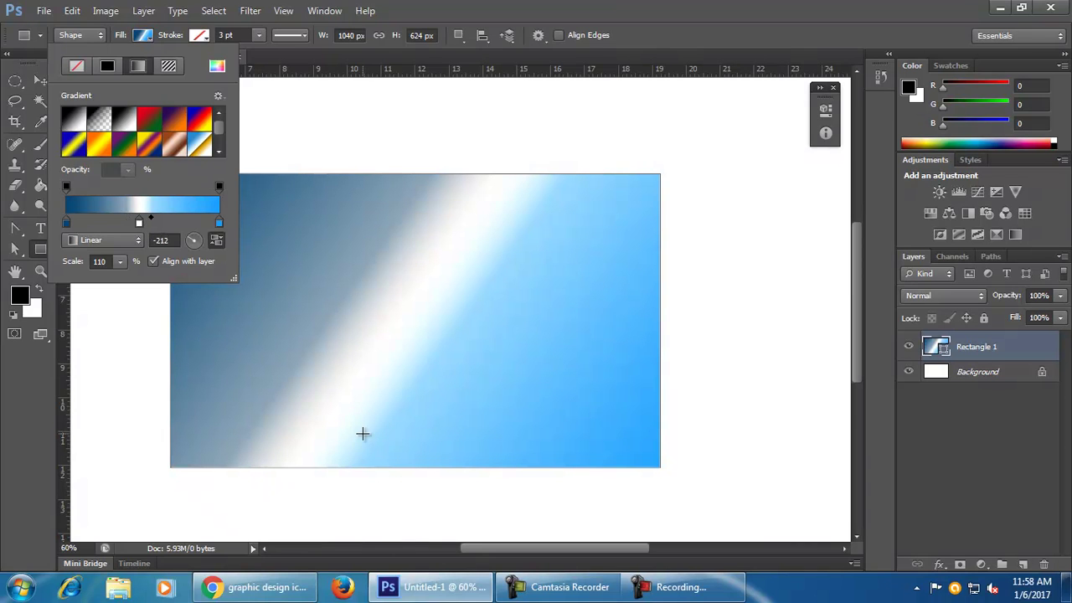
Step: Recolor the middle white stop to red (R 231, G 0, B 0), and return the rectangle to its solid blue fill
double_click(138, 223)
drag(790, 366, 859, 315)
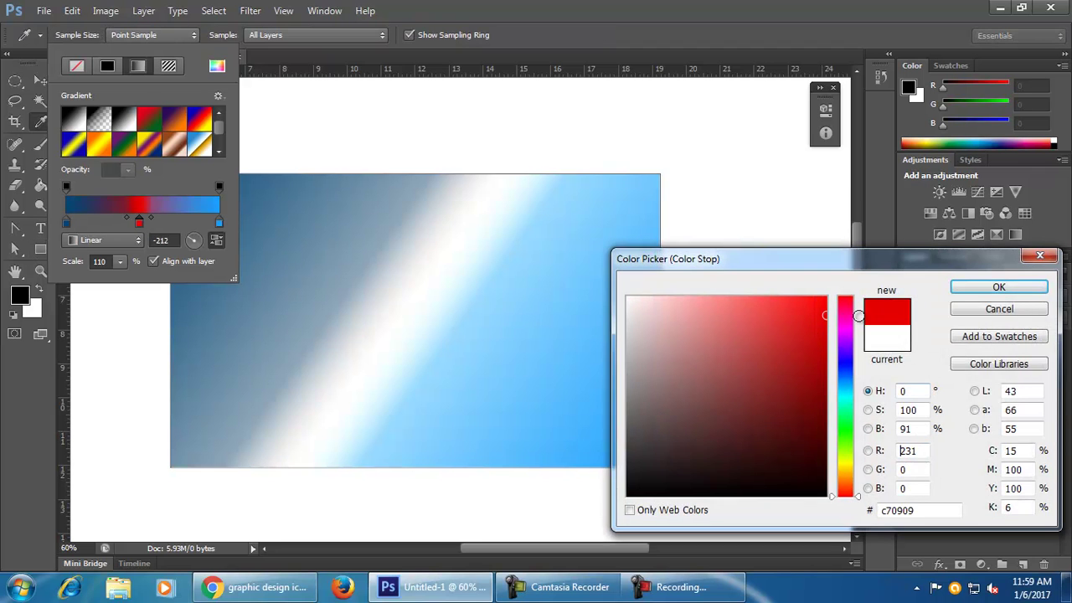
click(1019, 287)
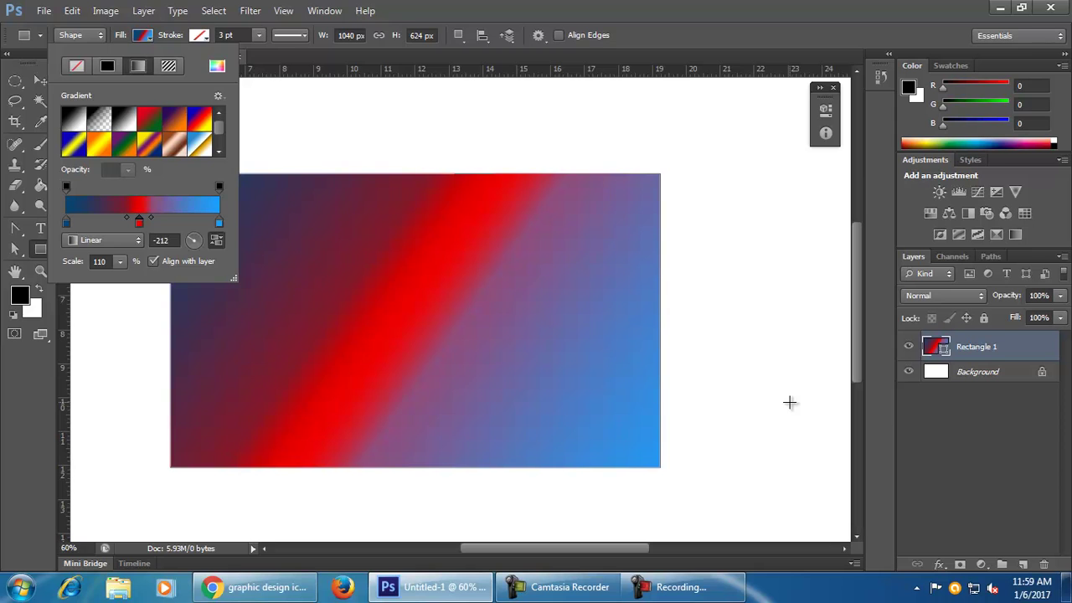
key(Escape)
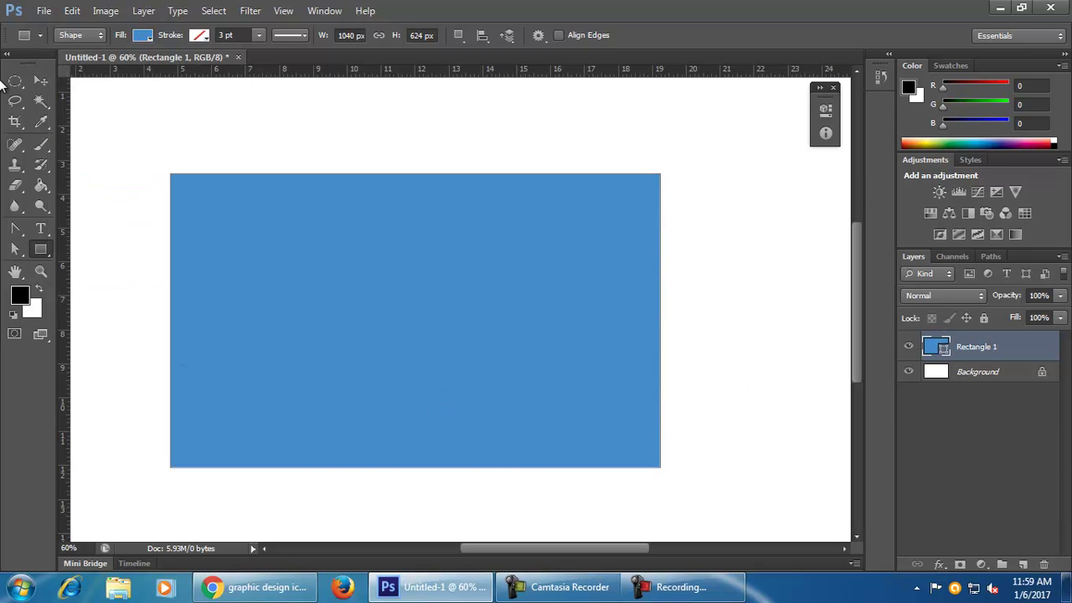
Step: Give the rectangle a black-to-white gradient fill and recolor the black stop to green #00ad0c
click(144, 35)
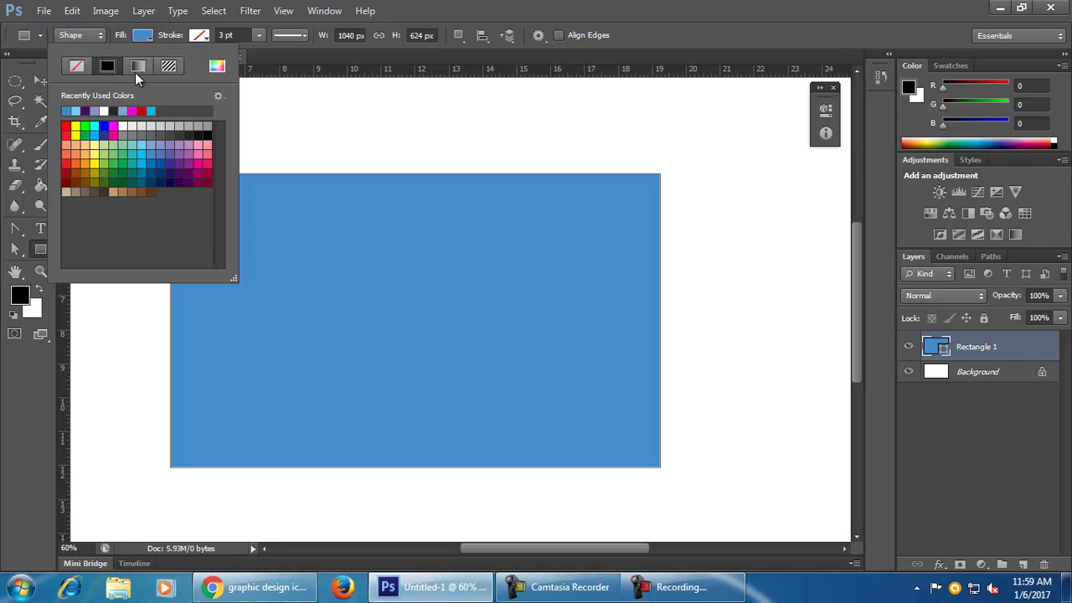
click(137, 66)
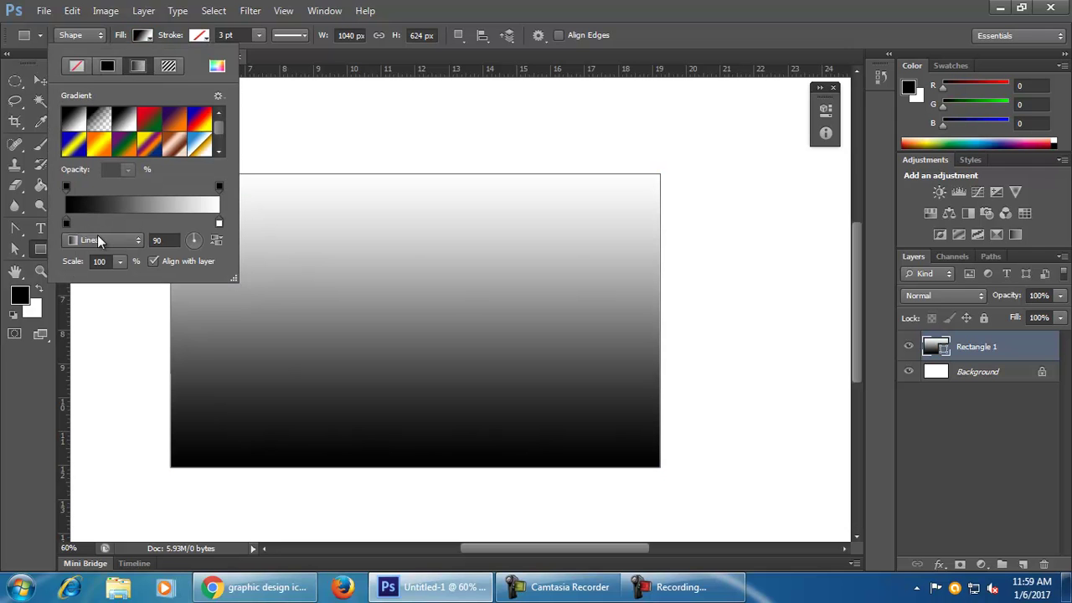
double_click(67, 223)
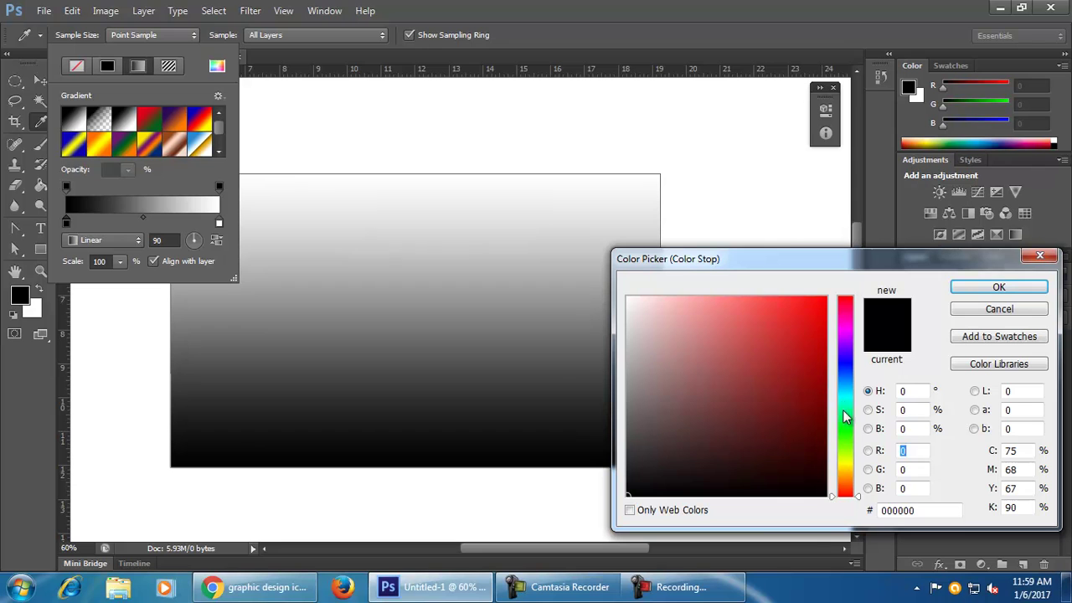
click(843, 427)
drag(801, 340, 824, 360)
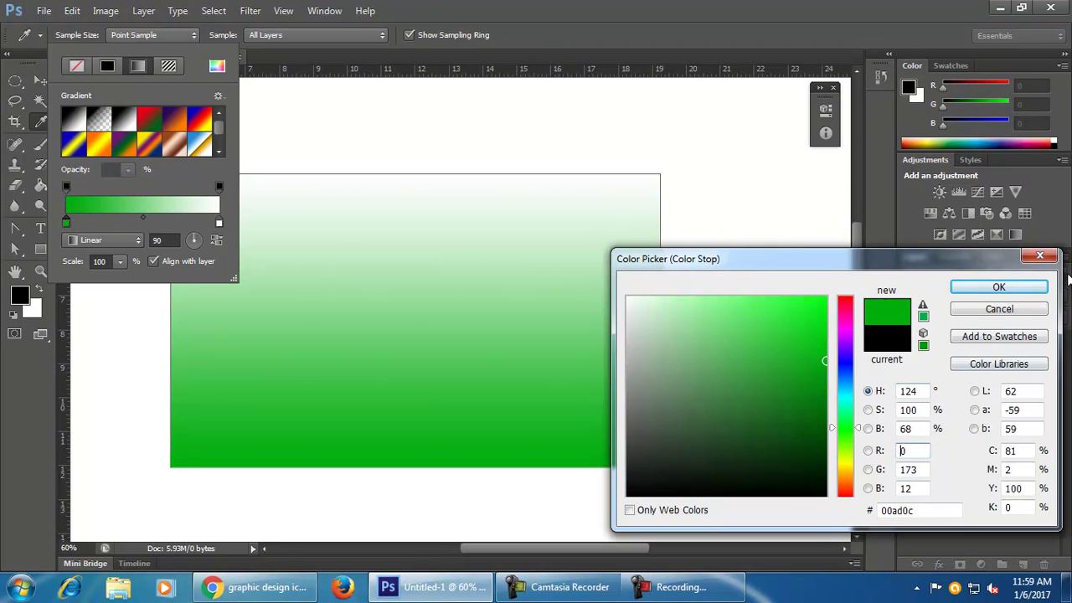
click(1036, 292)
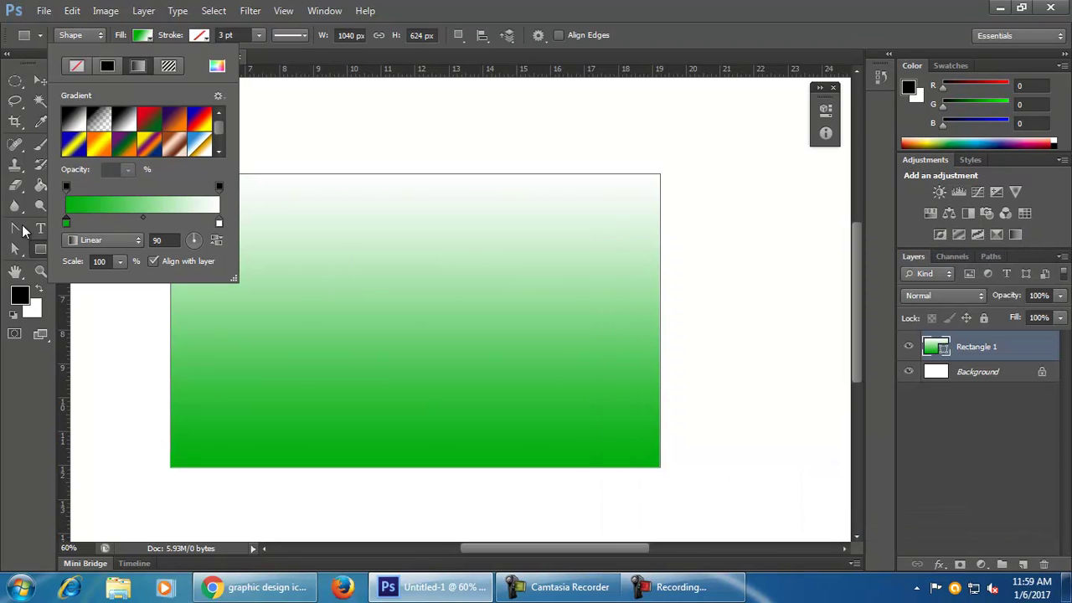
Step: Copy the green stop's hex 00ad0c to the gradient's white stop, and darken that stop to a very dark green
double_click(67, 223)
double_click(911, 509)
key(ctrl+c)
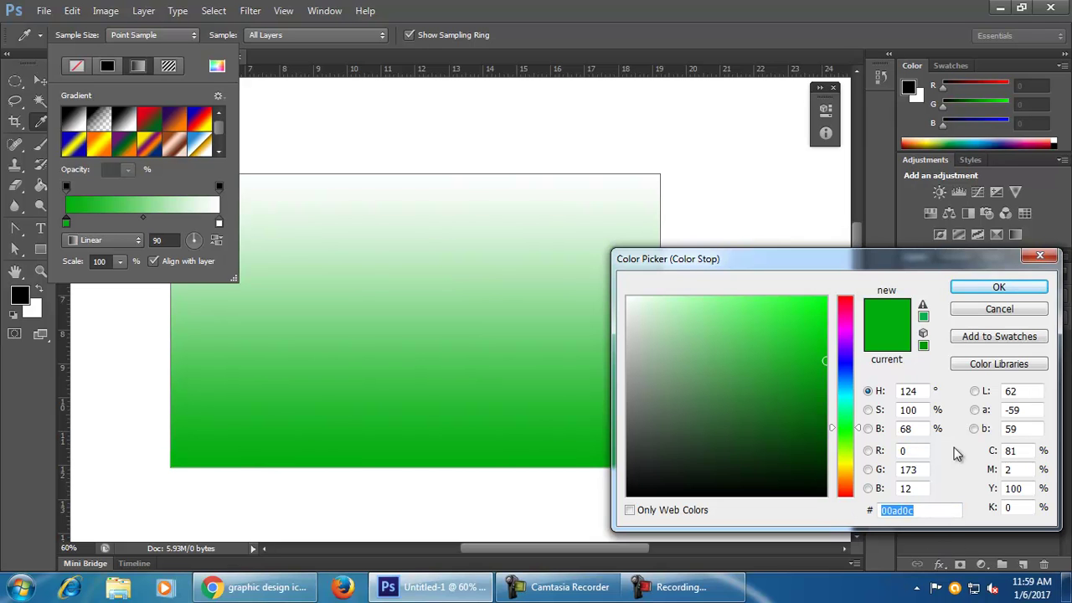
click(1021, 313)
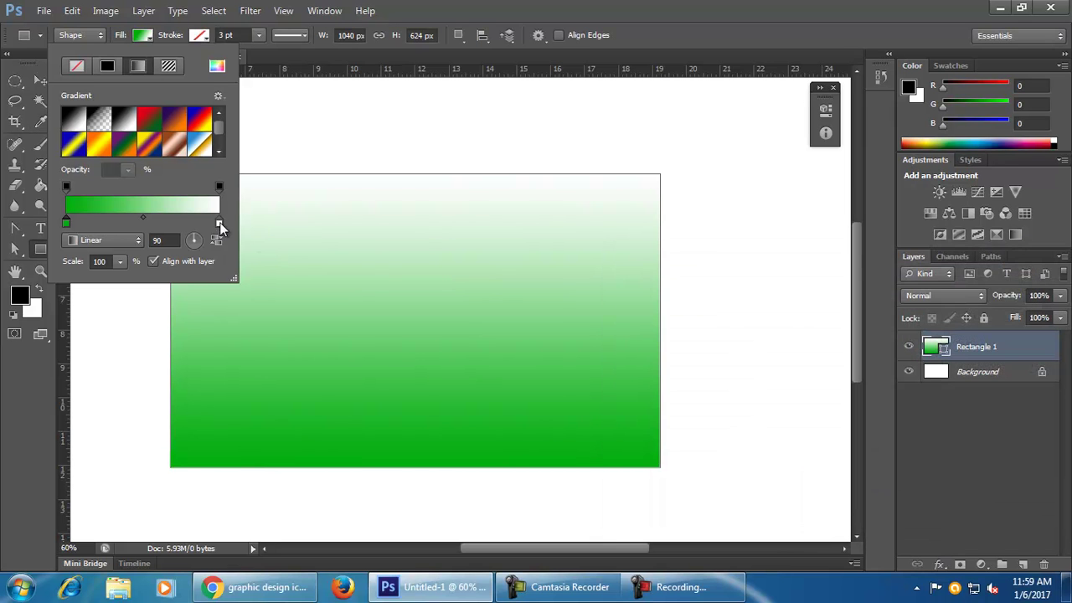
double_click(219, 223)
double_click(913, 509)
key(ctrl+v)
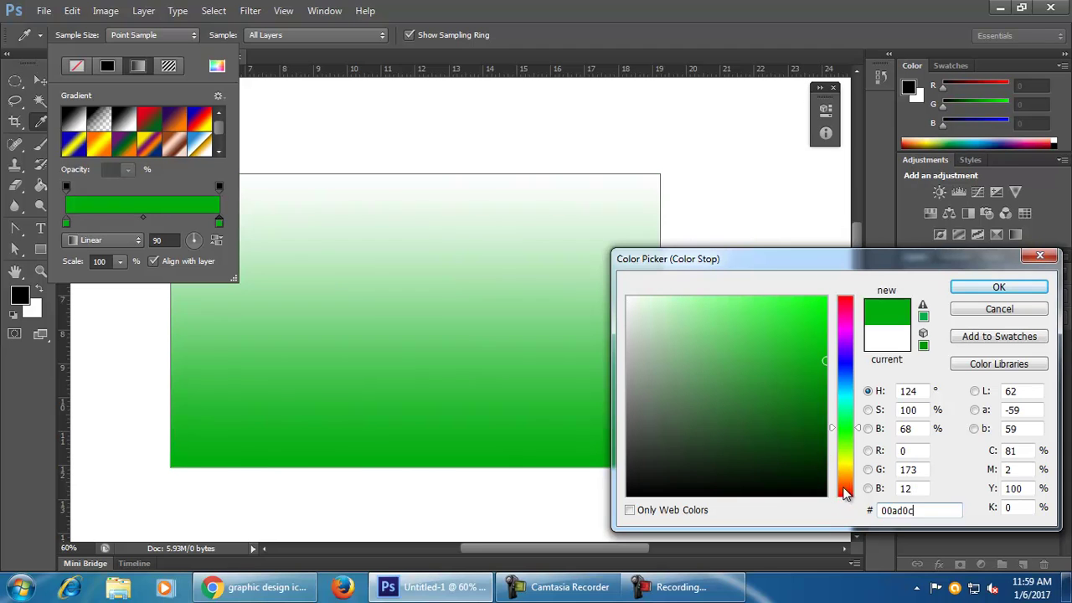
drag(823, 387, 823, 461)
click(998, 288)
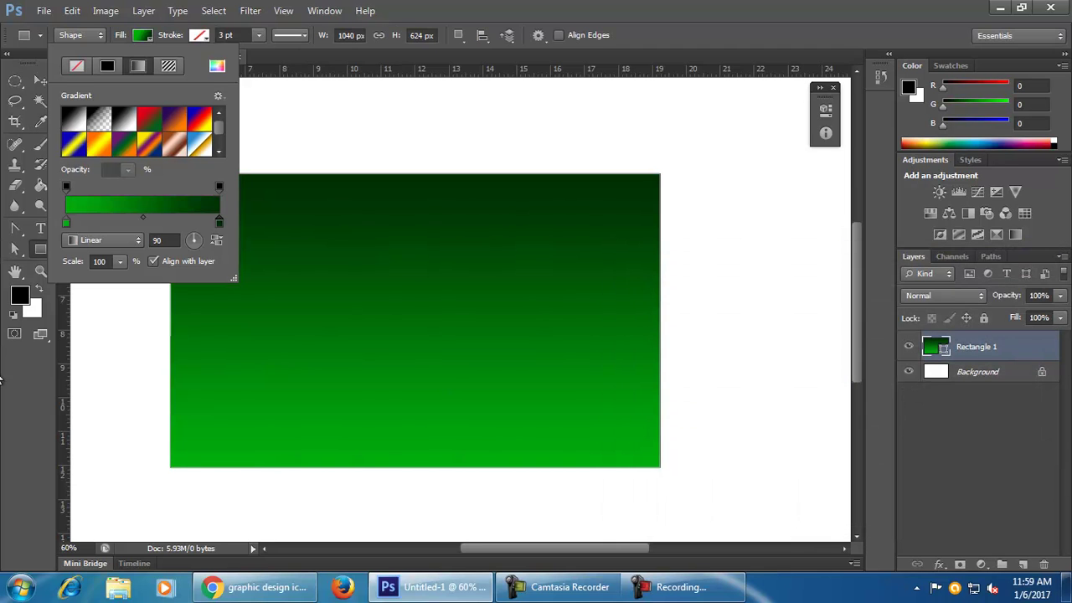
Step: Change the rectangle's gradient style from Linear to Radial
click(107, 240)
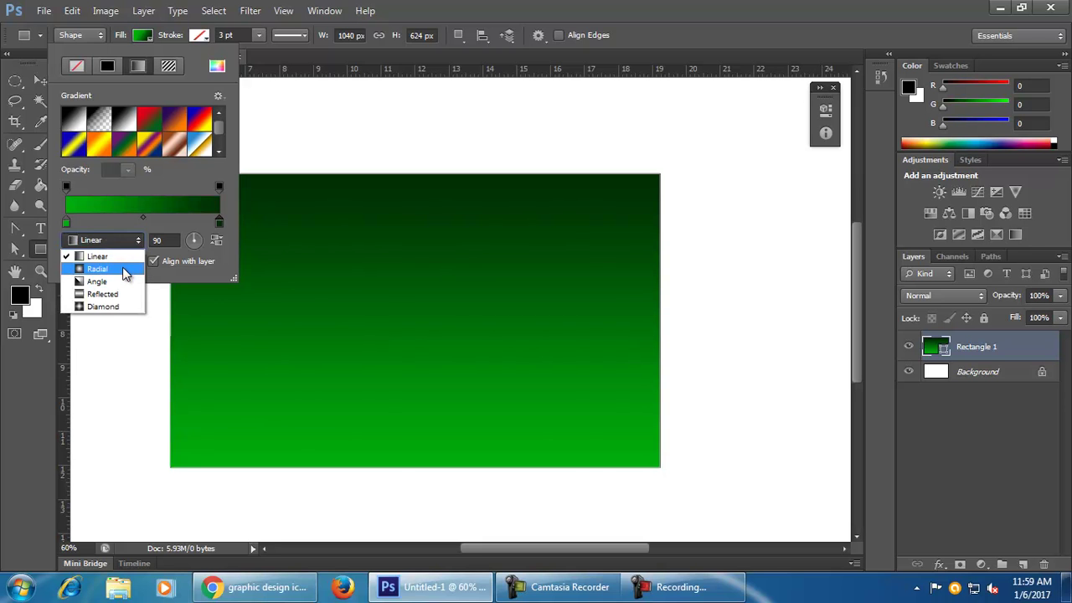
click(116, 269)
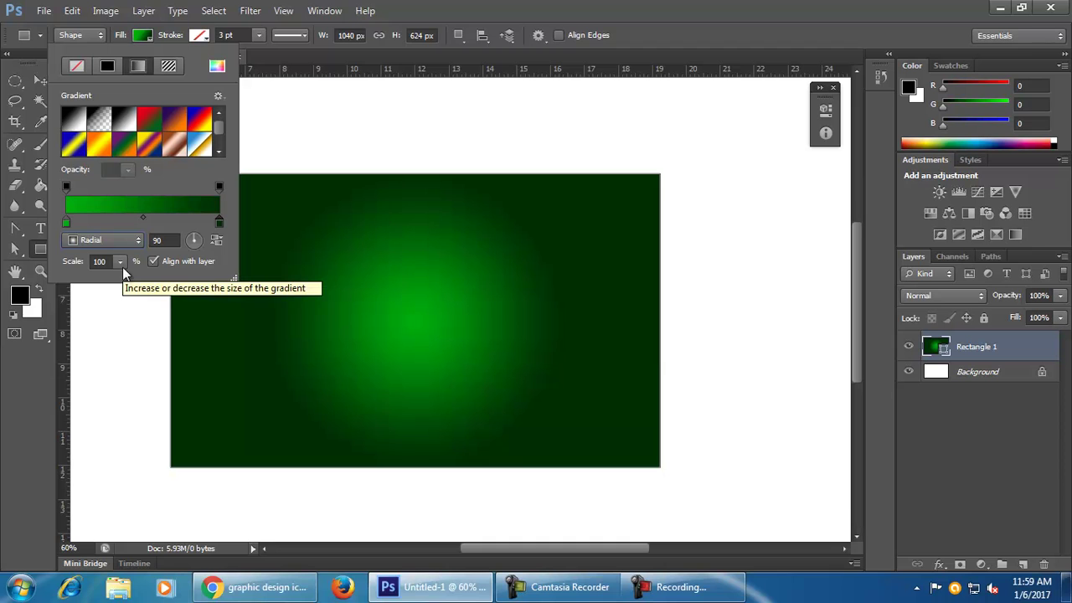
click(123, 243)
click(123, 243)
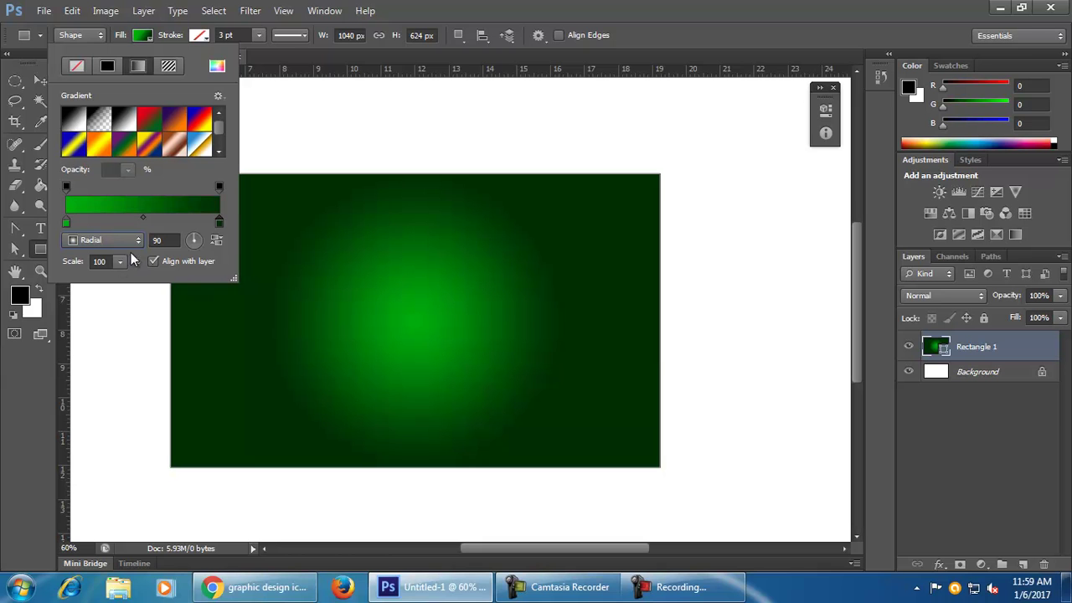
Step: Try different scales for the rectangle's radial gradient, from 80% up to 228%
click(121, 263)
drag(128, 281, 119, 287)
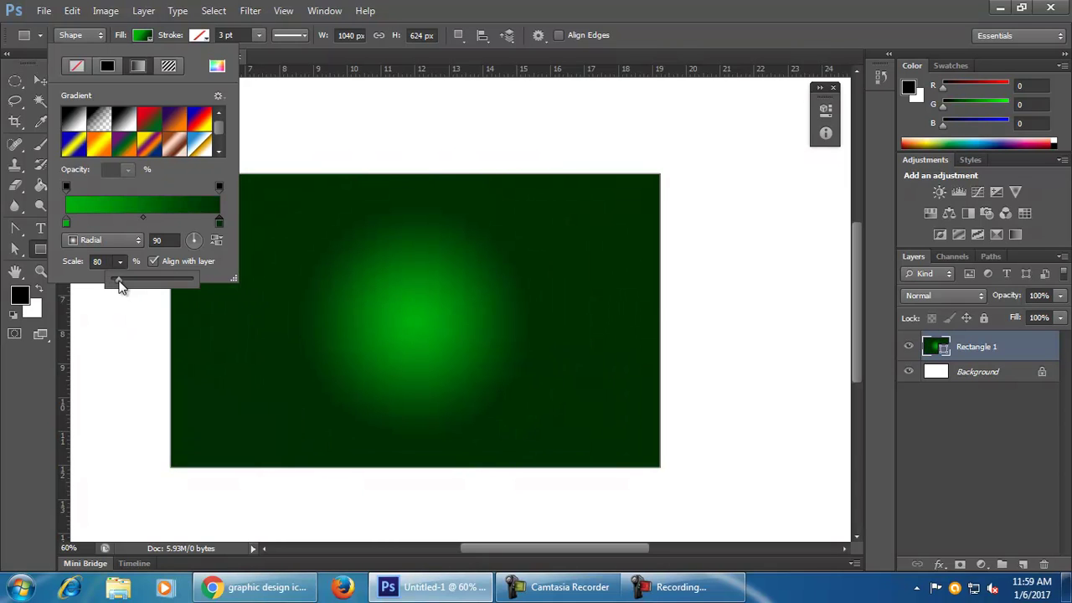
drag(119, 287, 130, 289)
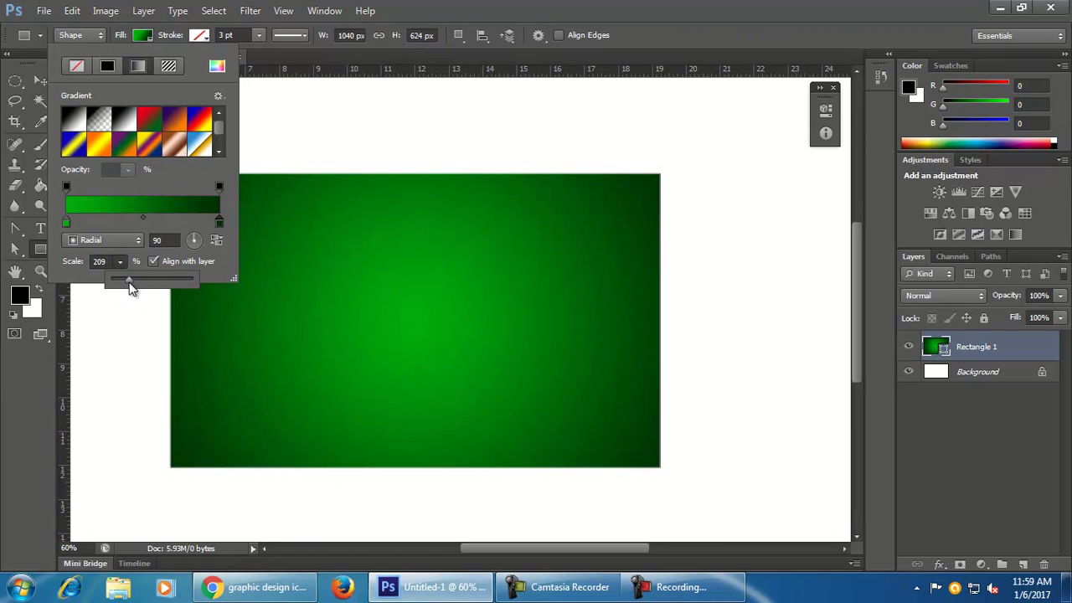
drag(129, 289, 132, 289)
Step: Try the copper, blue-red-yellow and violet-orange gradient presets on the rectangle, ending with the red-green preset
click(174, 145)
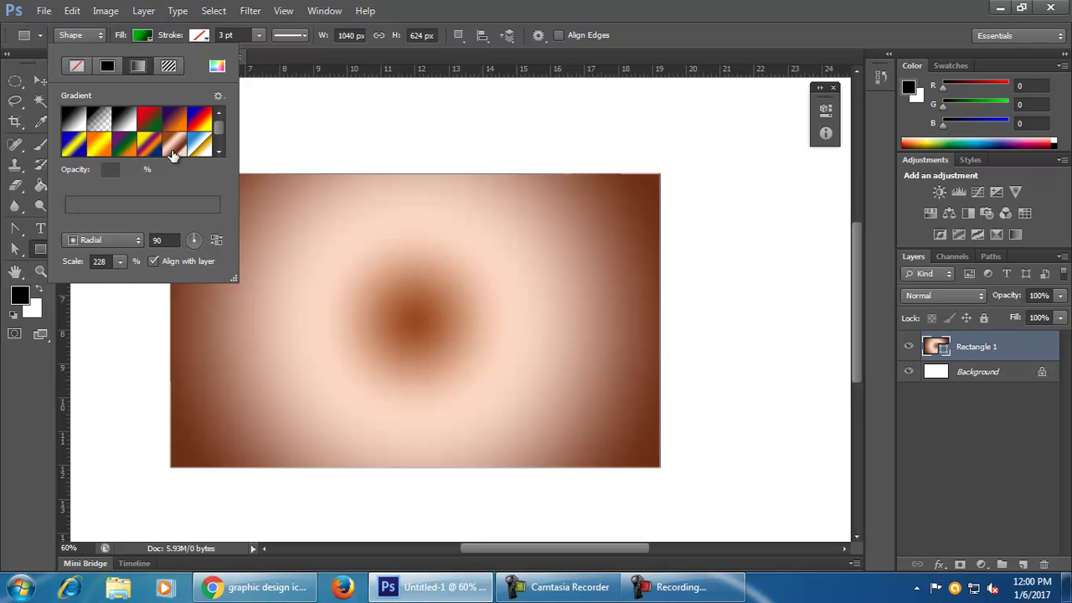
click(204, 123)
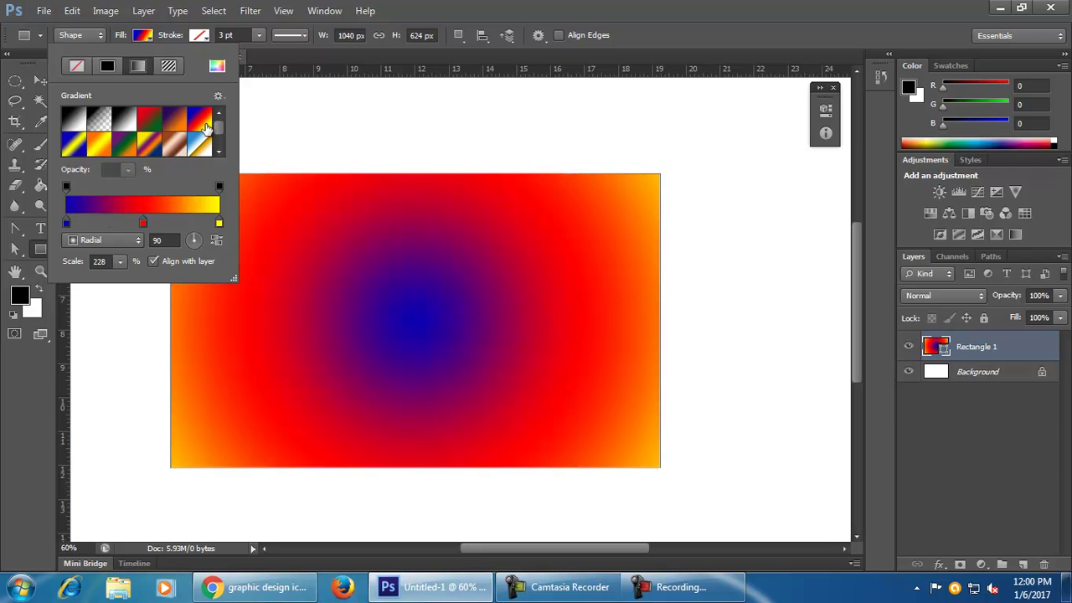
click(176, 119)
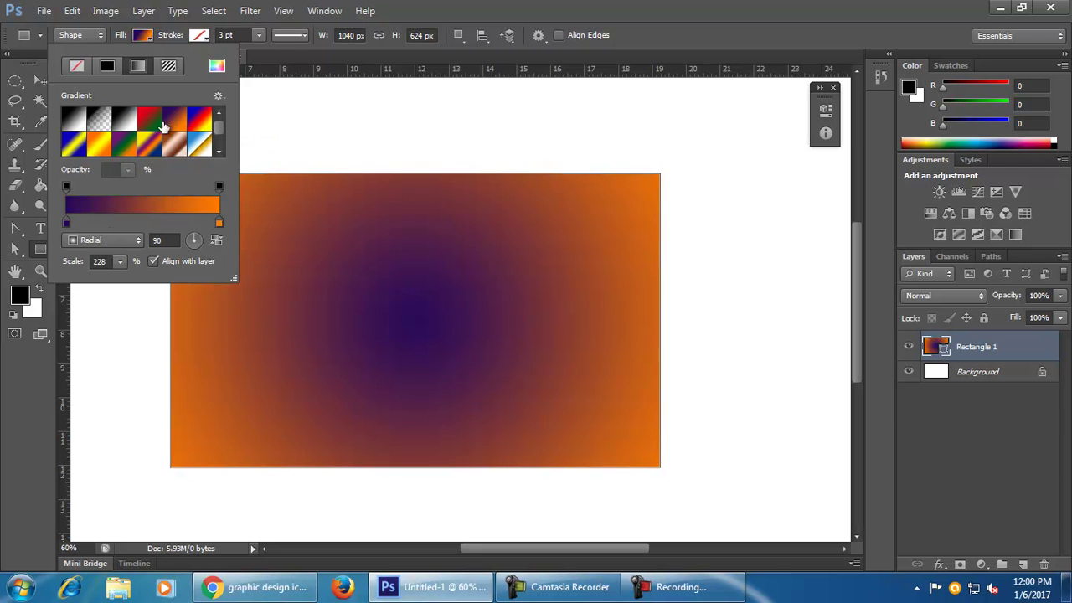
click(145, 121)
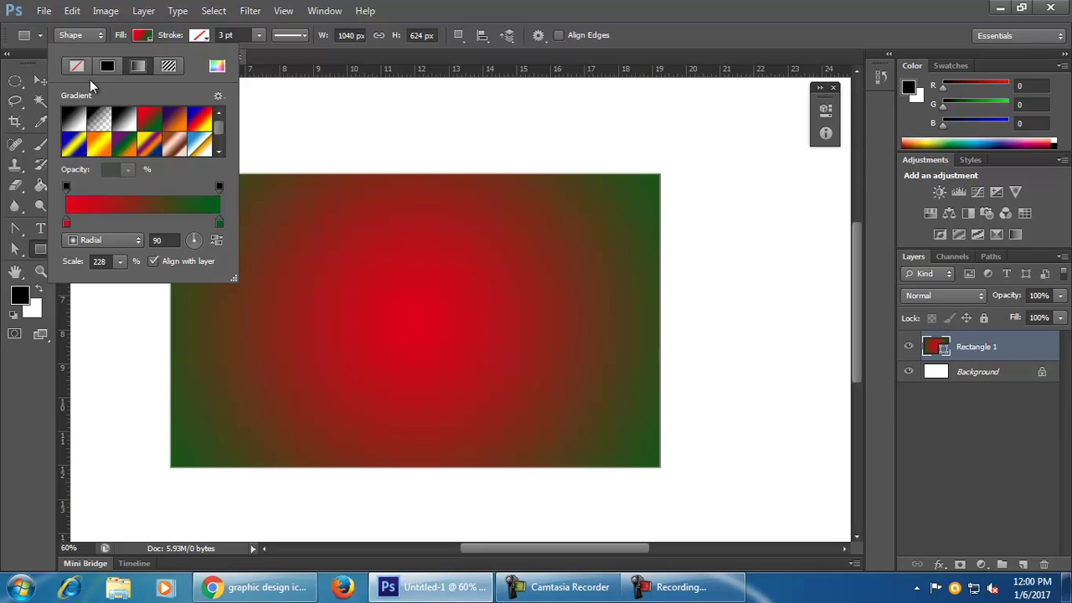
click(148, 35)
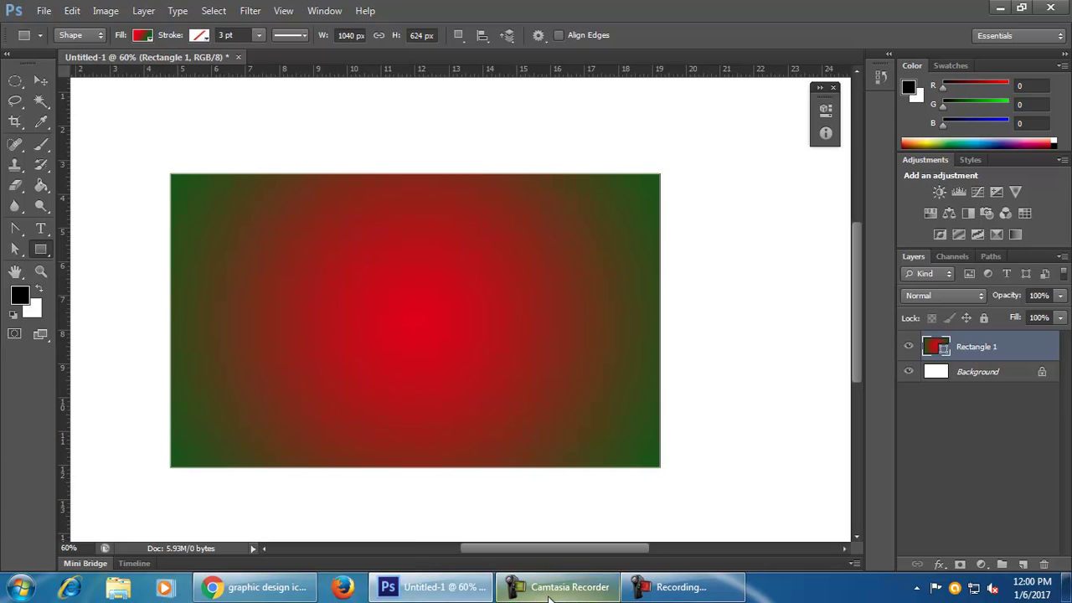
click(602, 591)
click(677, 589)
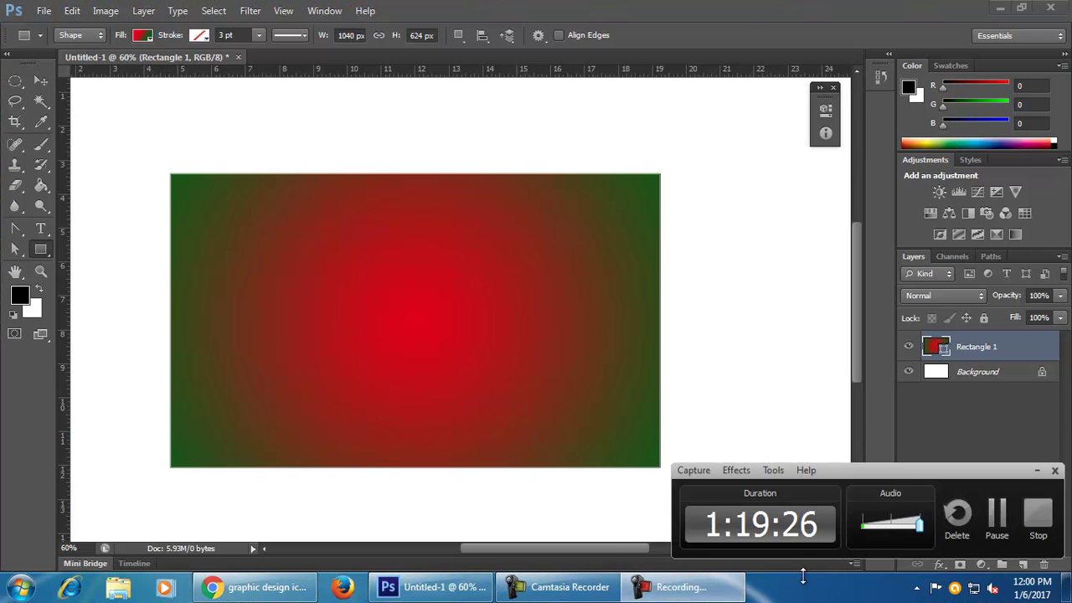
click(707, 591)
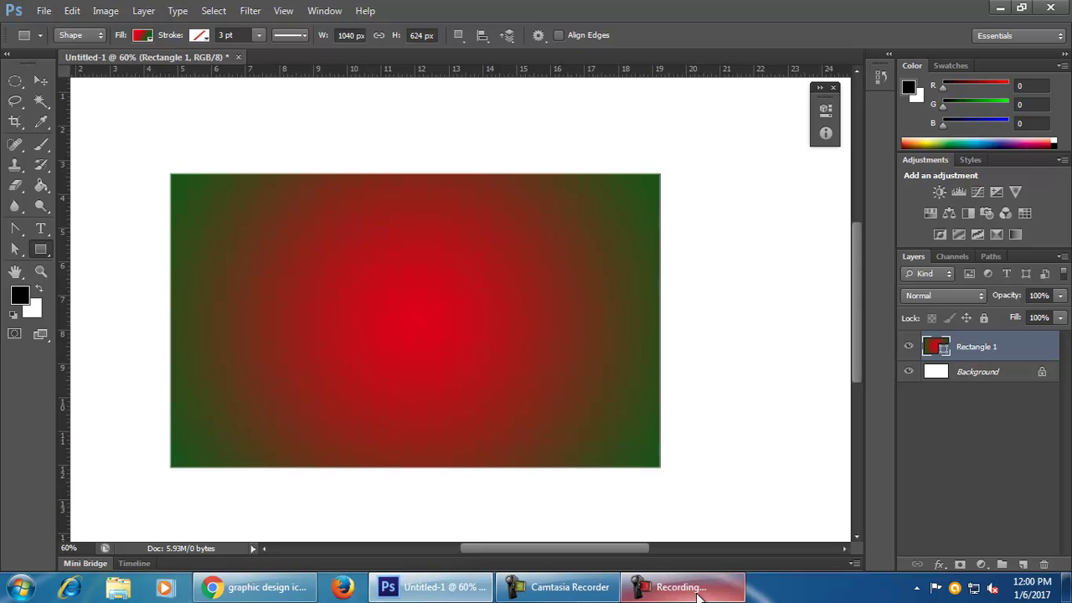
click(700, 591)
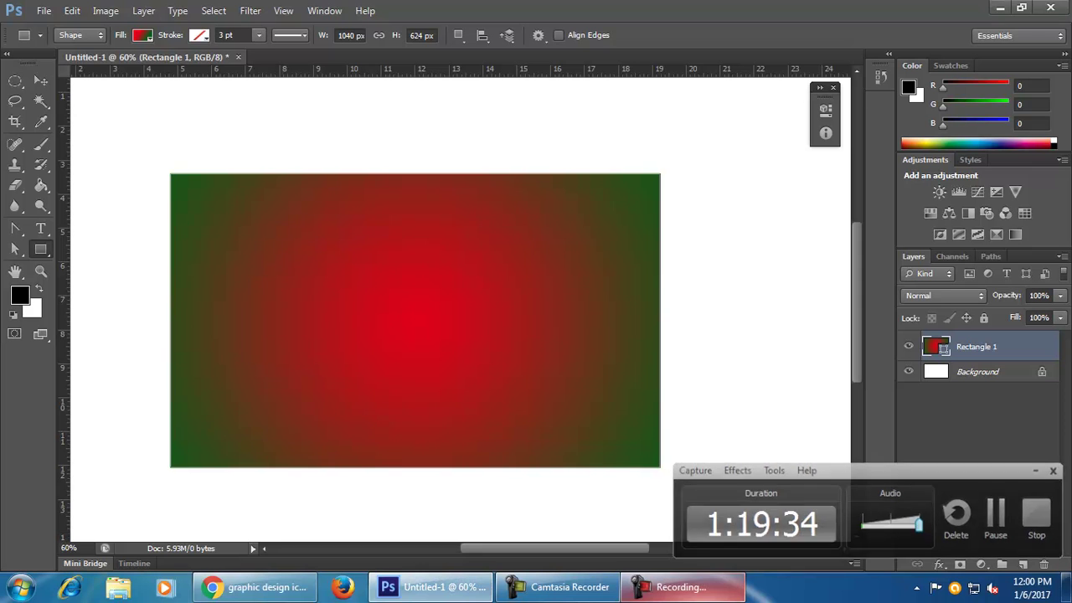
click(706, 591)
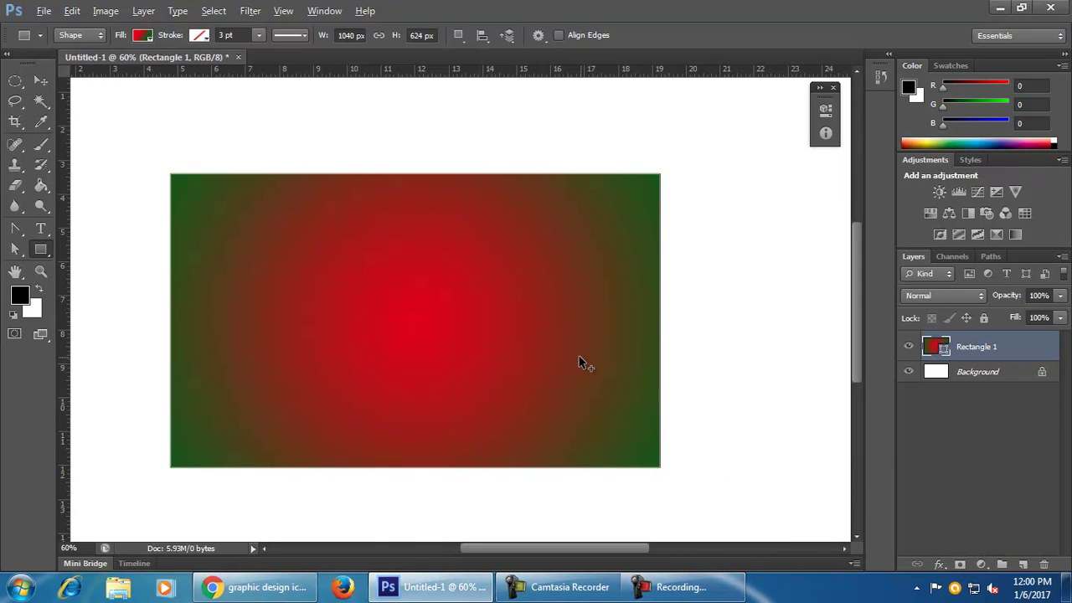
Step: Undo the rectangle's gradient fill and save the document to the Desktop as class1 in Photoshop PSD format with Maximize Compatibility
key(ctrl+z)
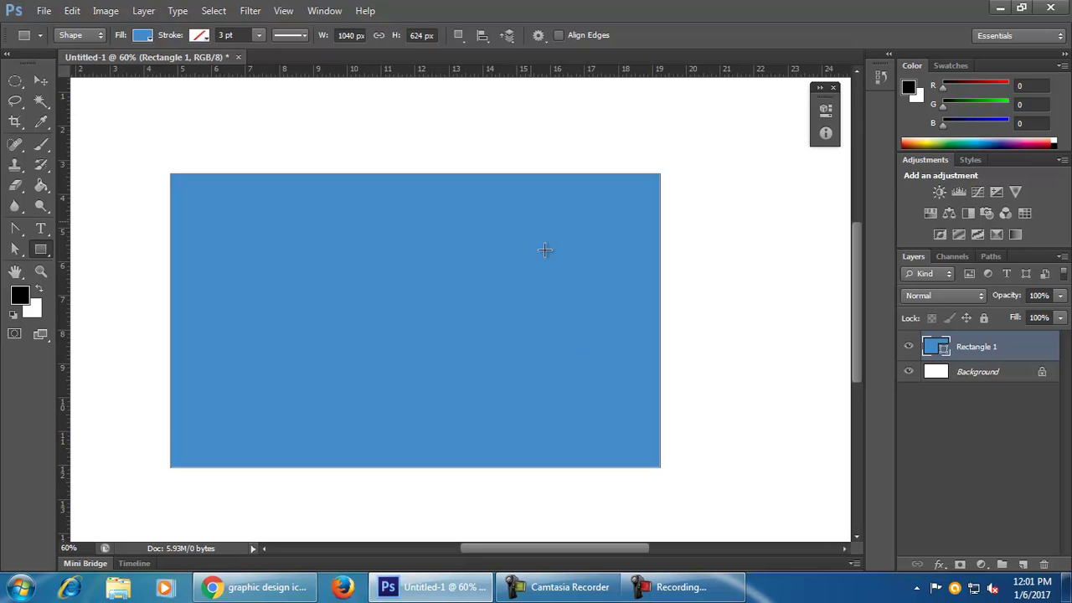
click(43, 11)
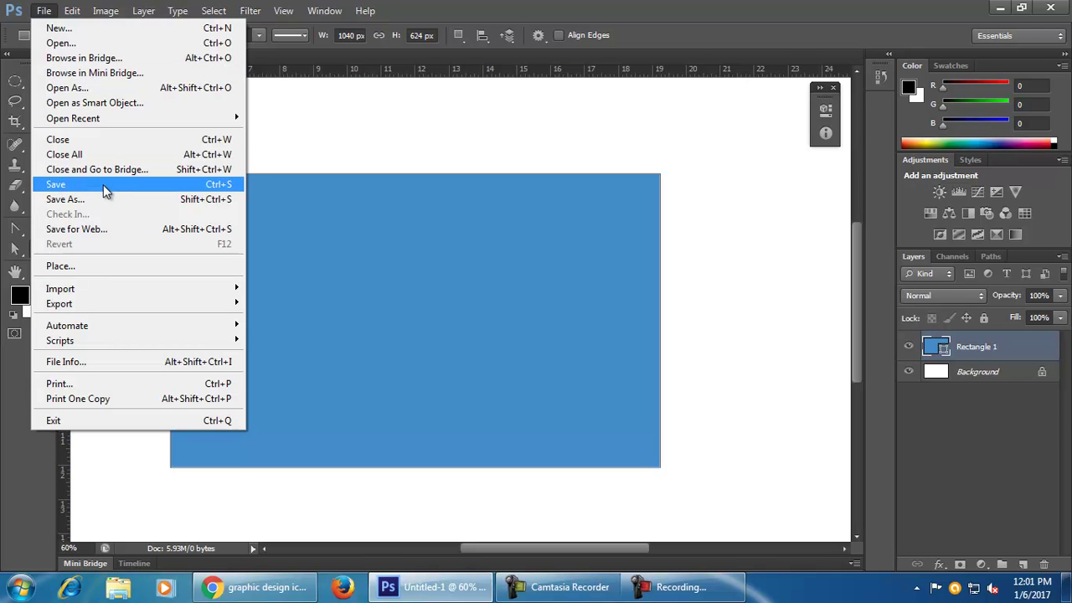
click(126, 200)
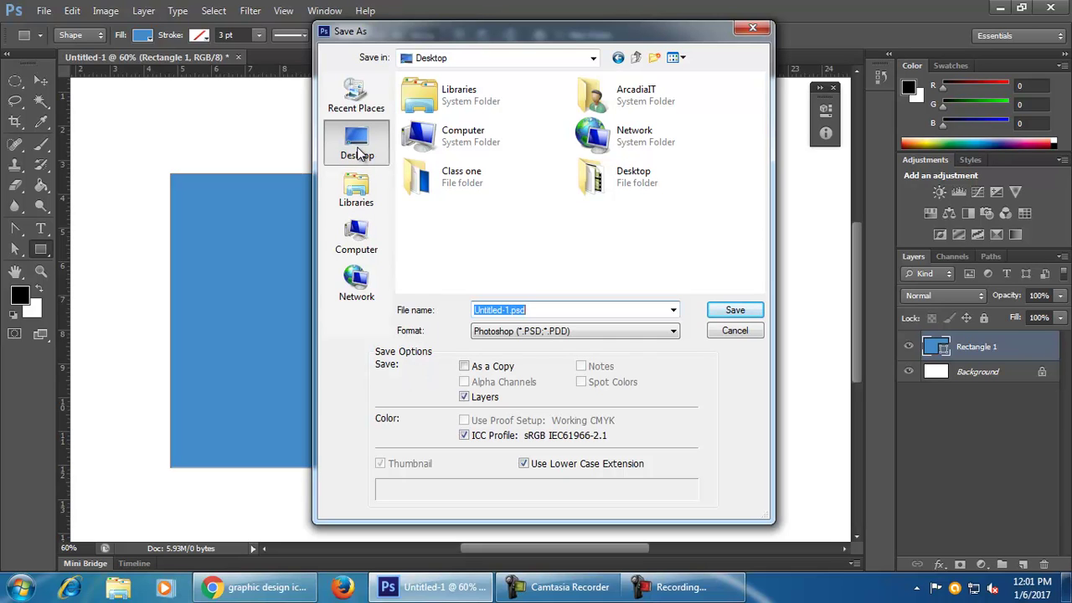
key(BackSpace)
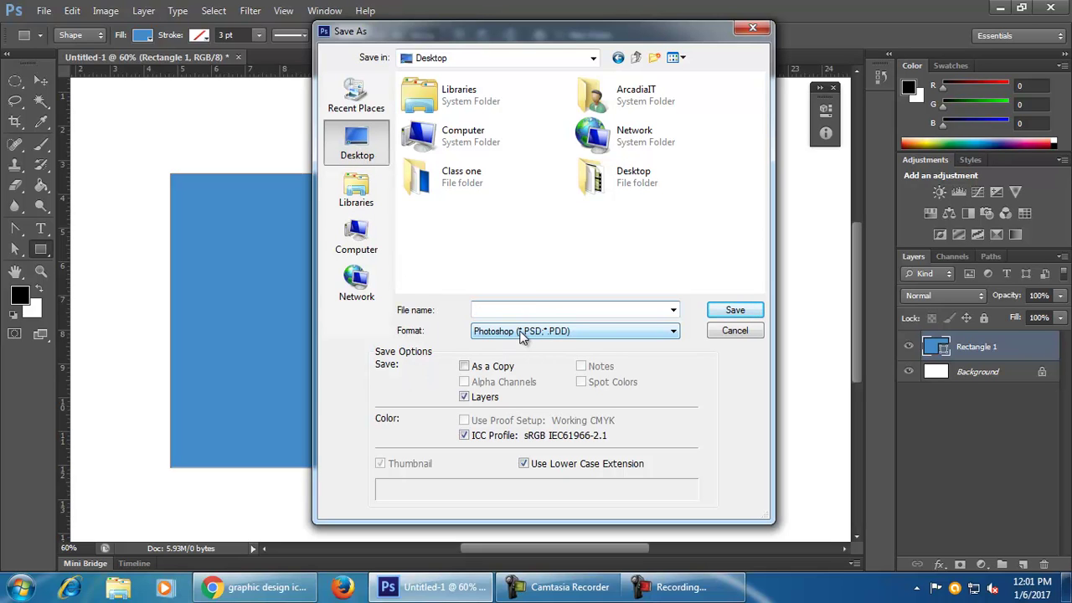
text(ss1)
click(582, 331)
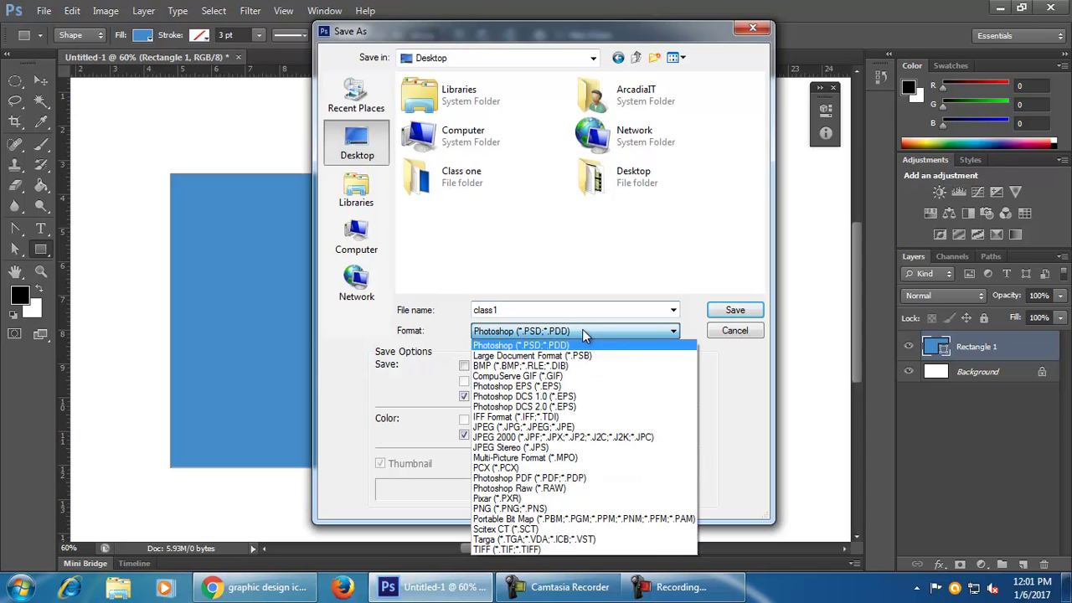
click(526, 346)
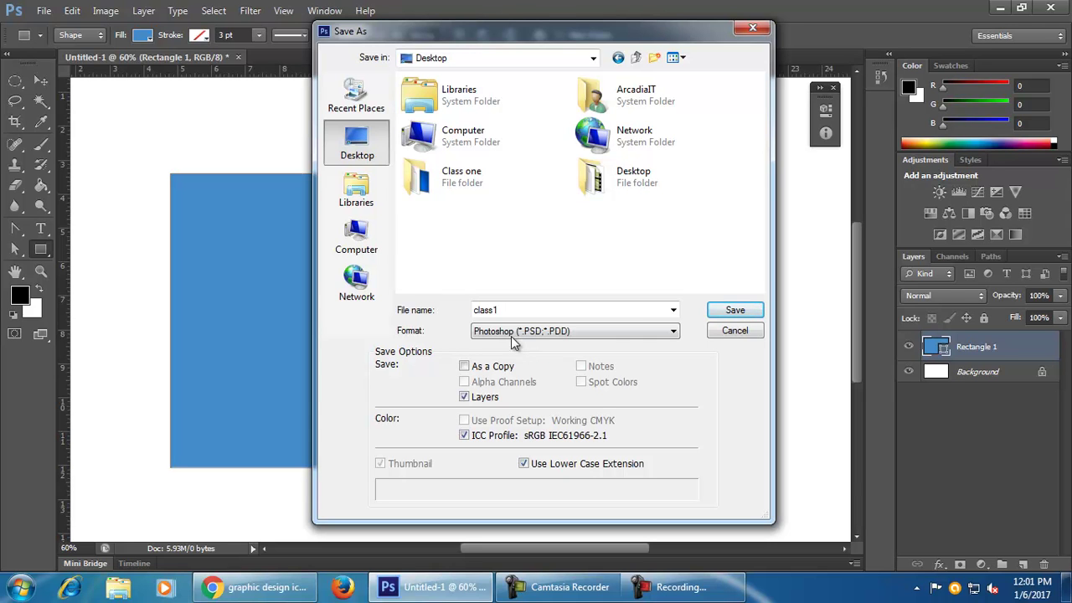
click(717, 312)
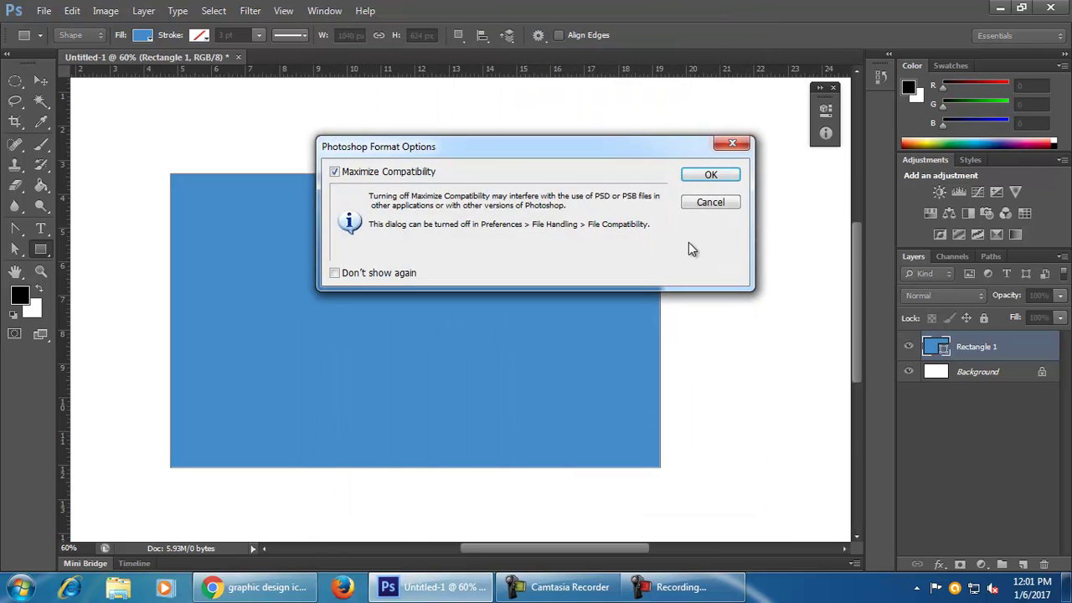
click(714, 179)
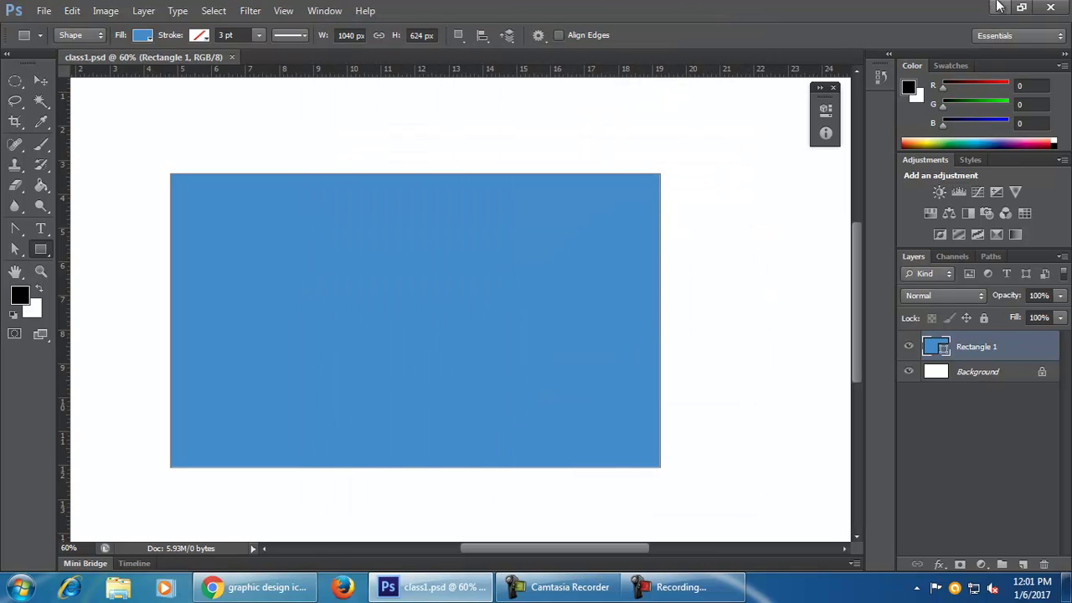
Step: Close Photoshop and the browser, and reopen the class1 PSD file from the desktop
click(1051, 8)
click(999, 7)
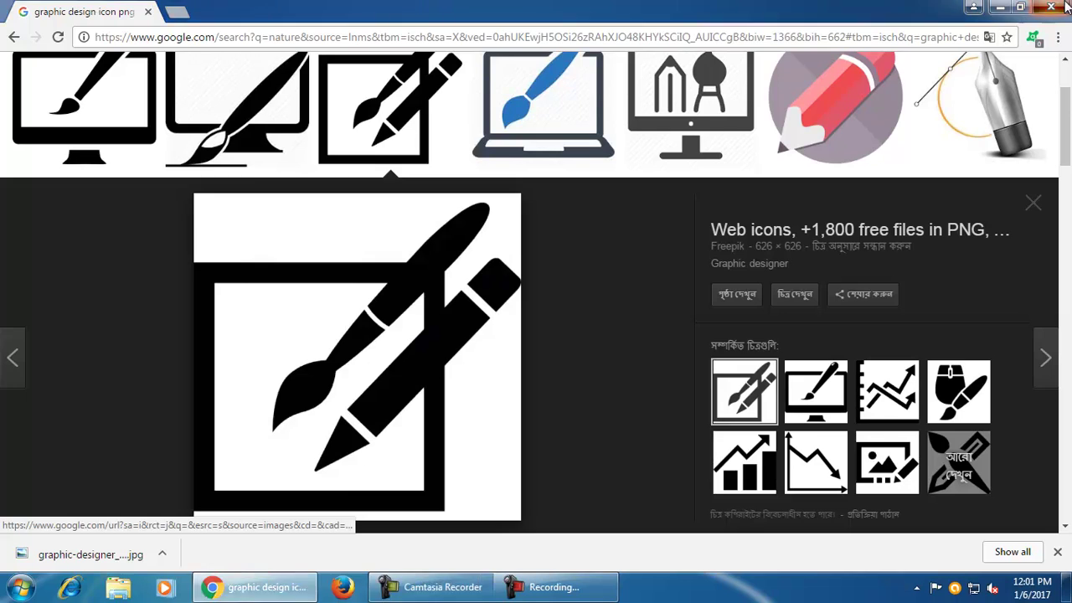
double_click(80, 114)
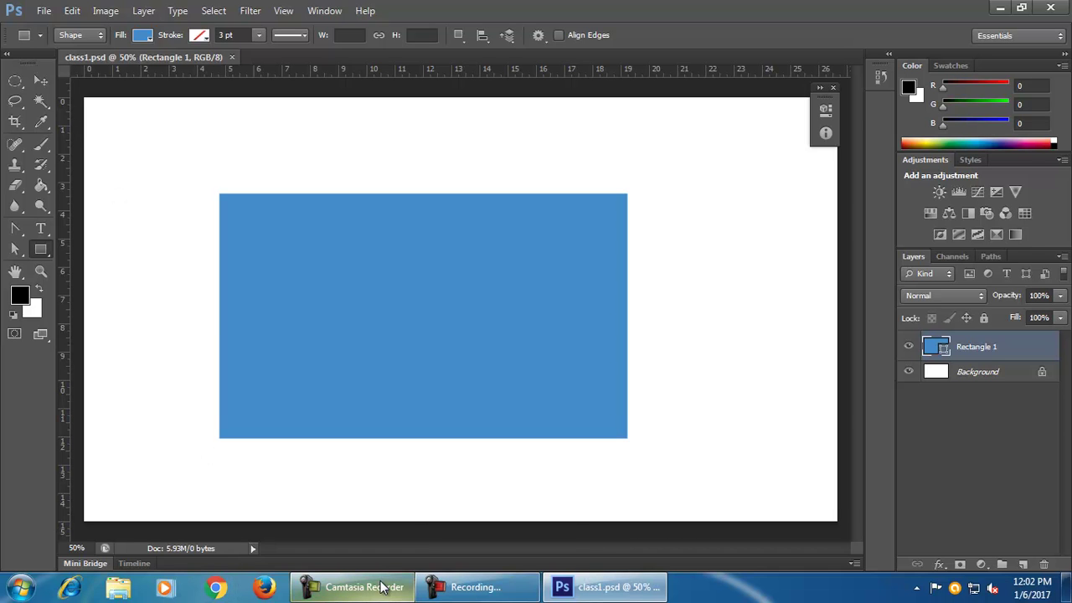
mouse_move(381, 588)
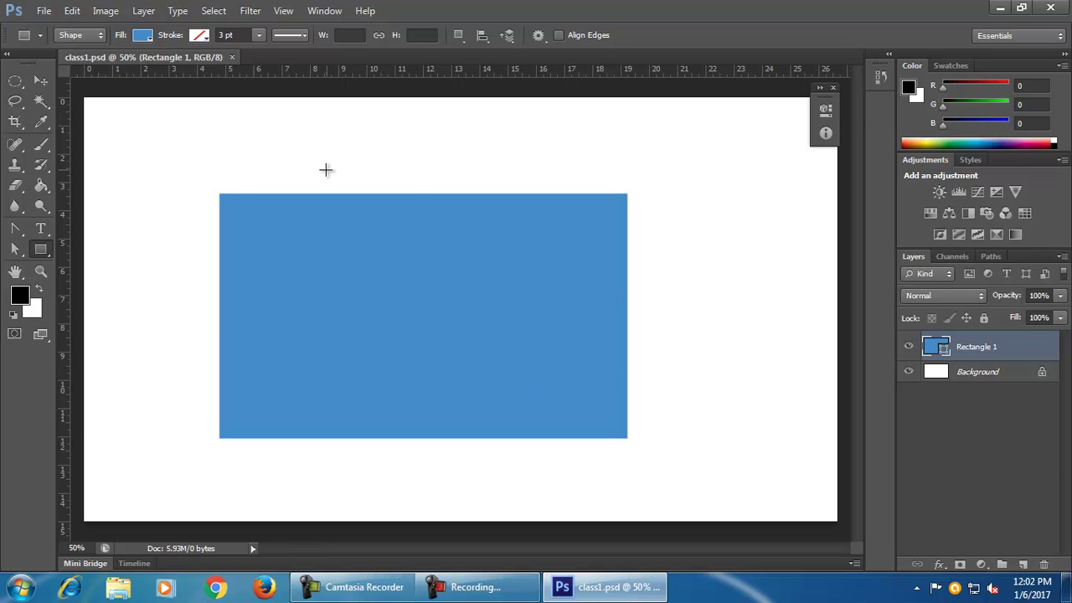
Step: Save the document to the Desktop as class1 in PNG format, with Smallest / Slow compression and no interlacing
click(44, 12)
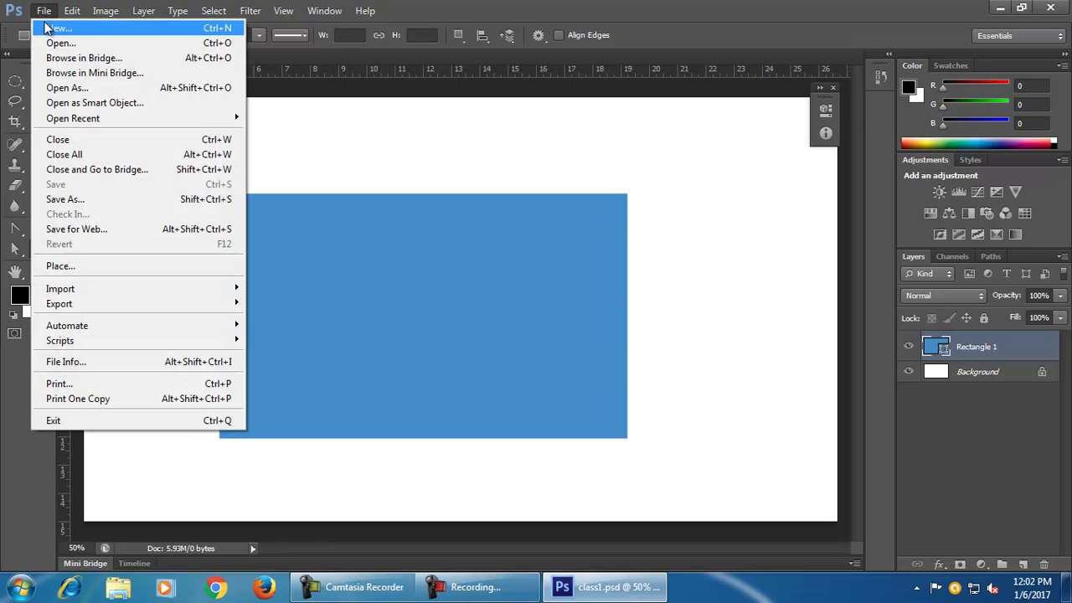
click(110, 200)
click(627, 332)
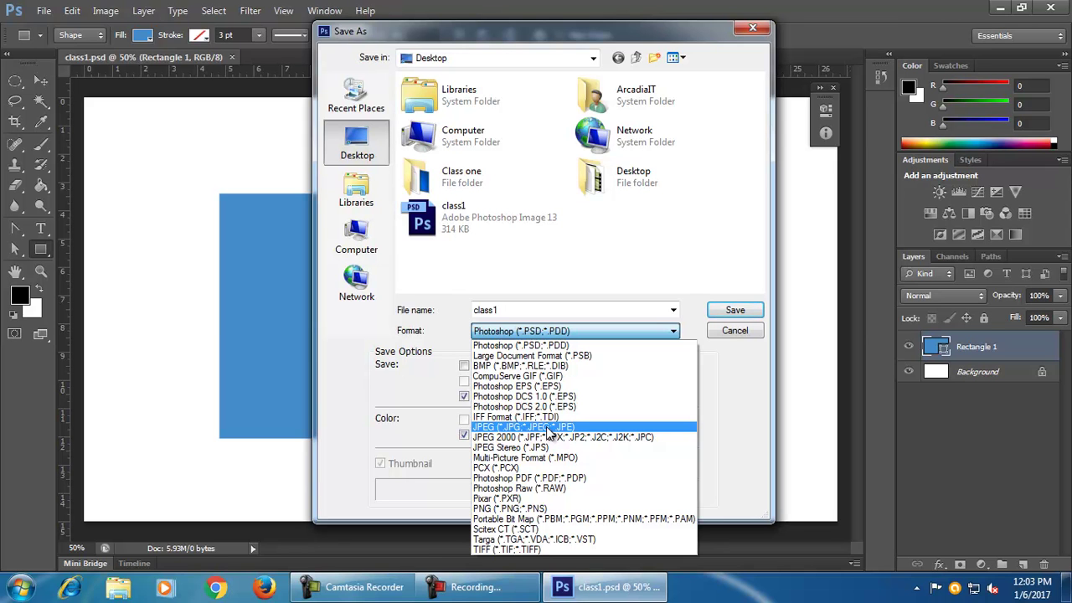
click(512, 510)
click(722, 309)
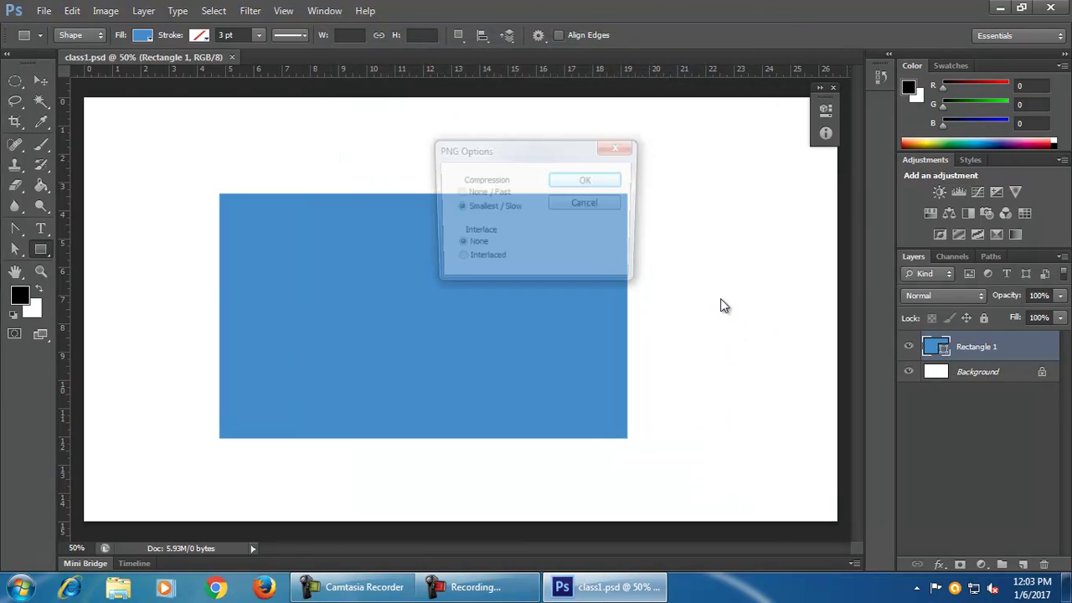
click(605, 180)
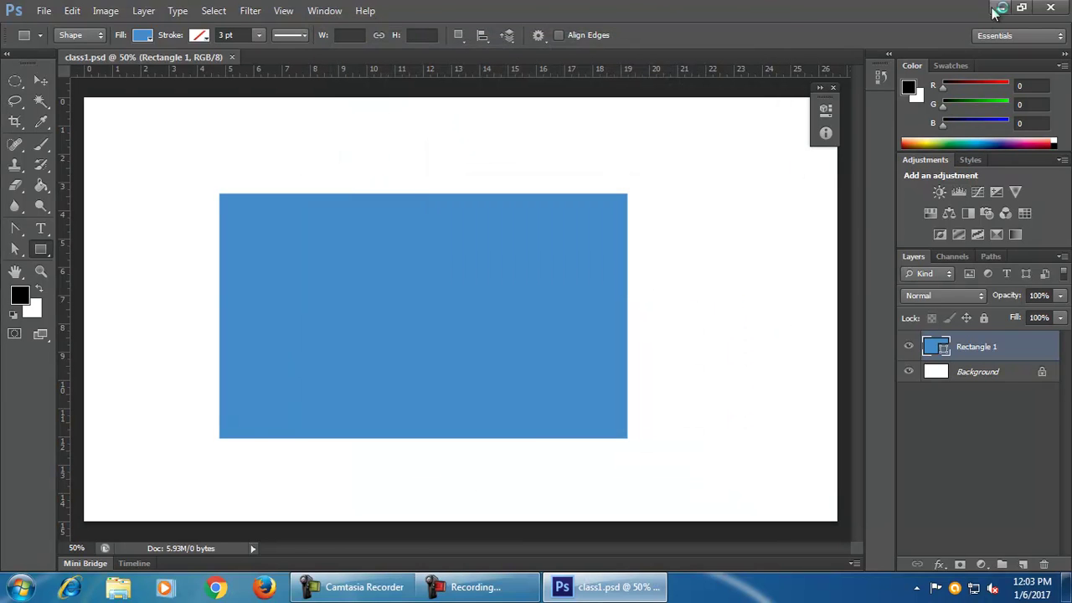
Step: Preview class1.png from the desktop in Windows Photo Viewer, look at it up close, and close the viewer
click(1000, 7)
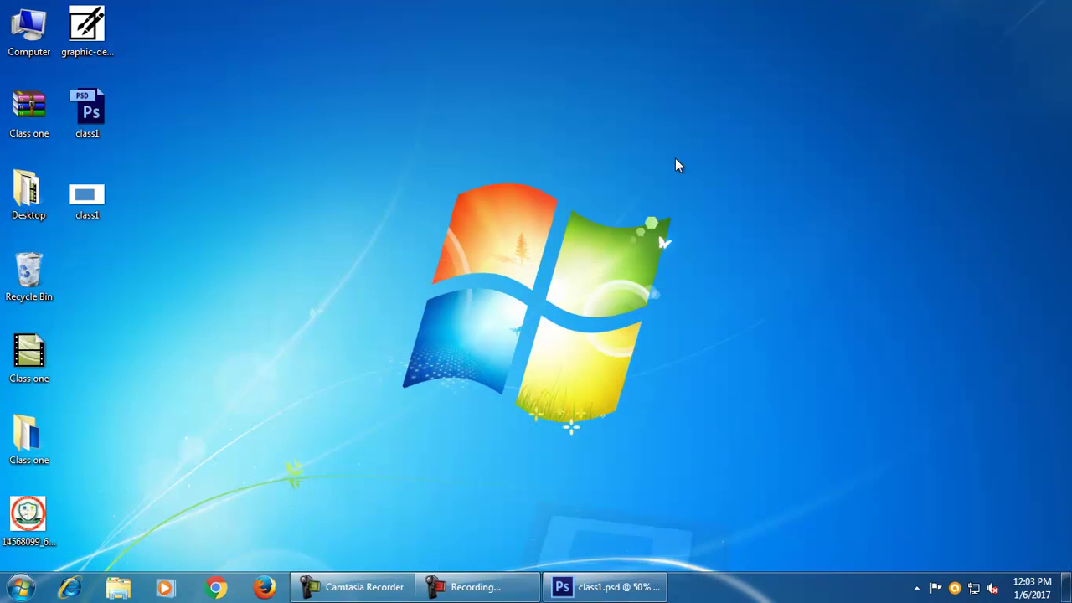
click(98, 199)
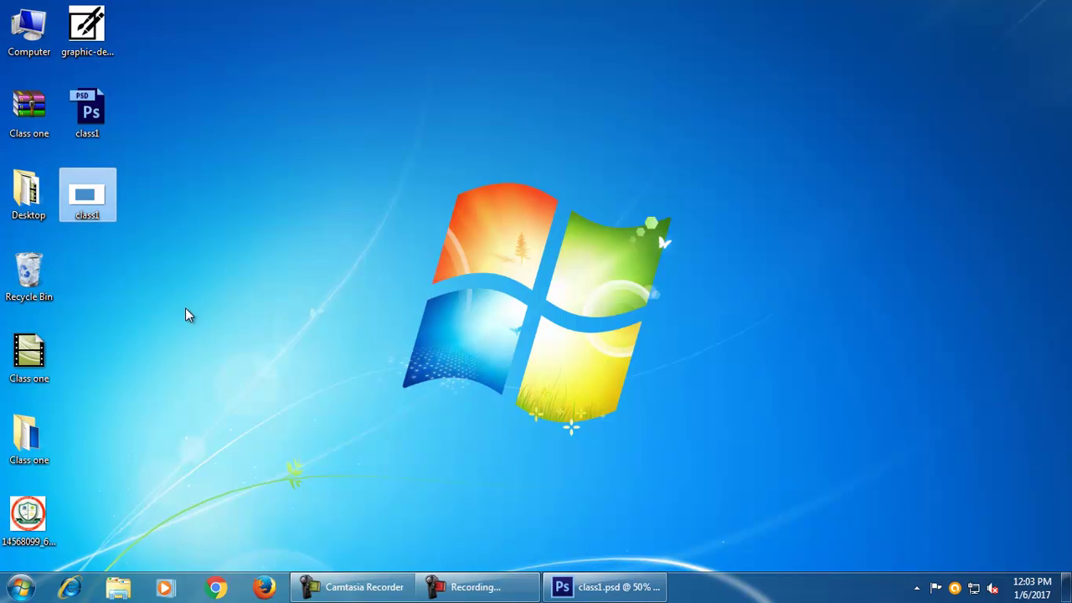
right_click(94, 206)
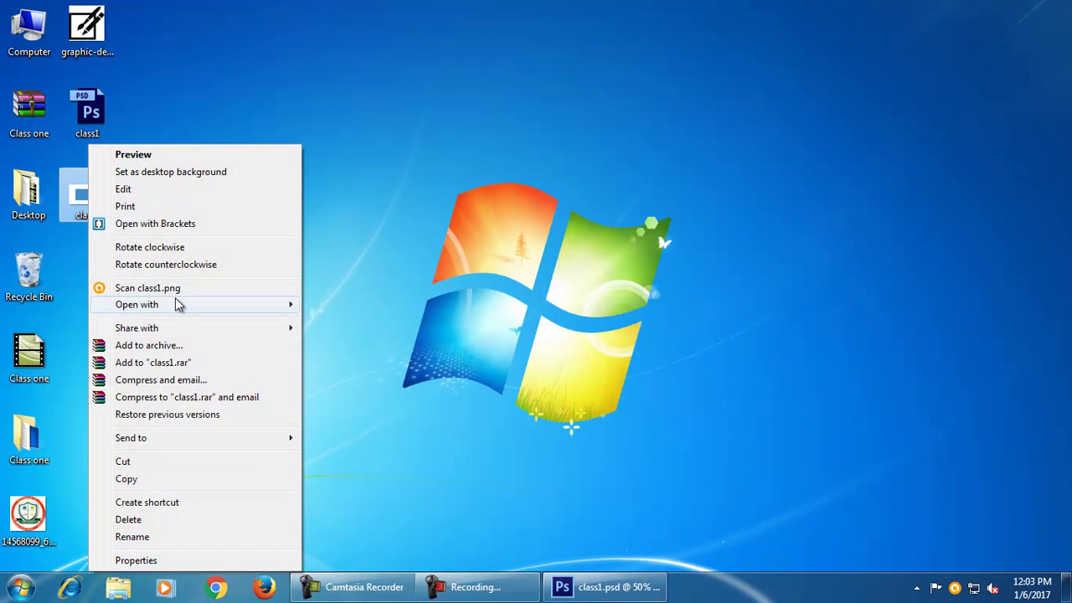
mouse_move(179, 305)
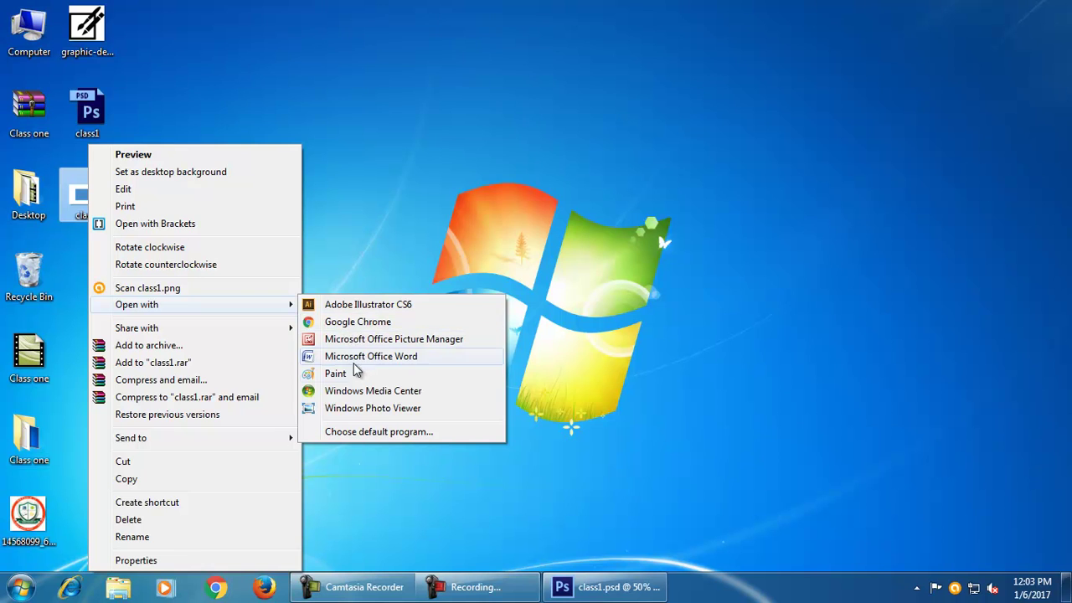
click(406, 408)
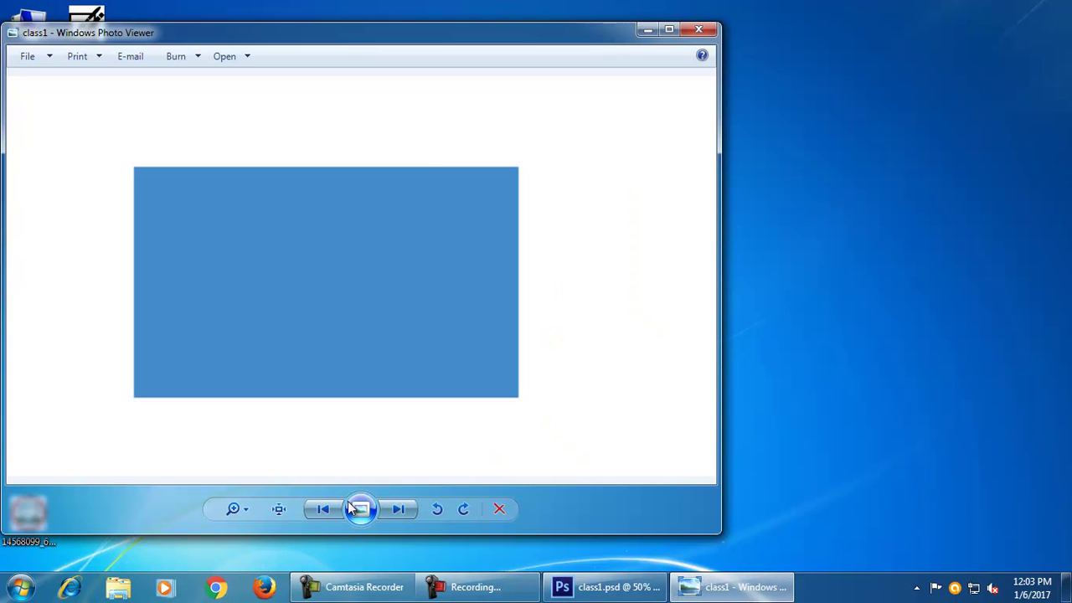
scroll(436, 263, up, 3)
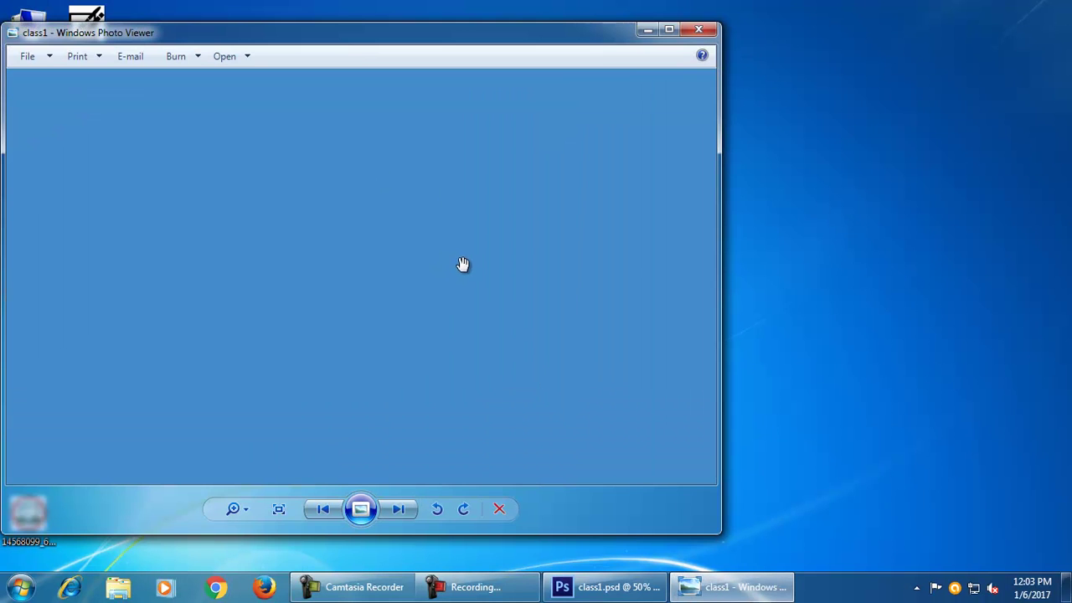
click(700, 32)
Step: Switch back to Photoshop and delete the blue rectangle from the document
click(605, 587)
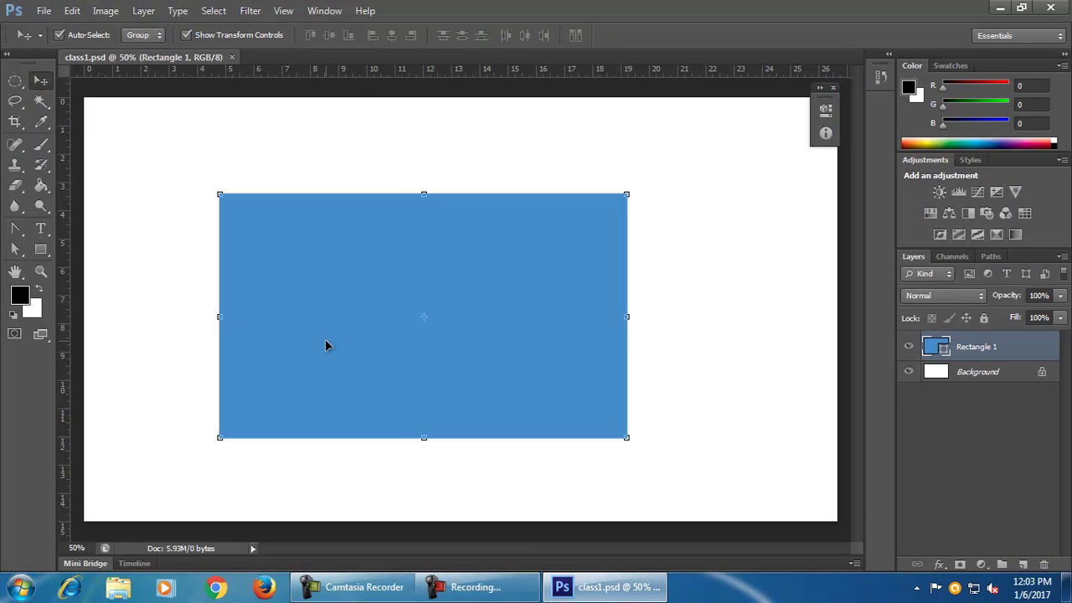
key(Delete)
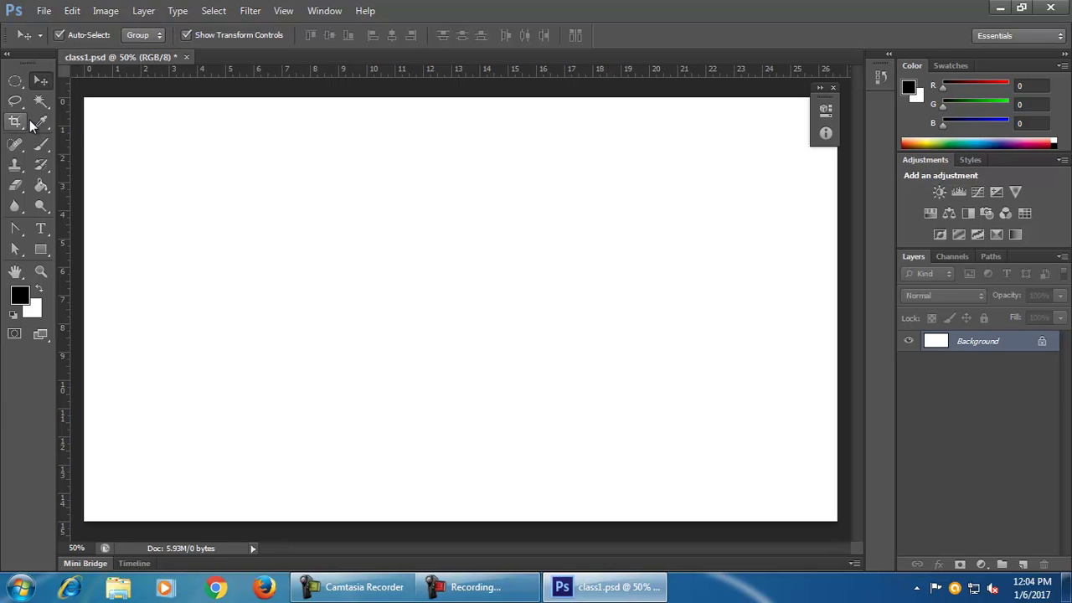
Step: Make a rectangular marquee selection on the blank canvas and draw a blue rectangle shape about 480 by 536 px beside it
click(19, 82)
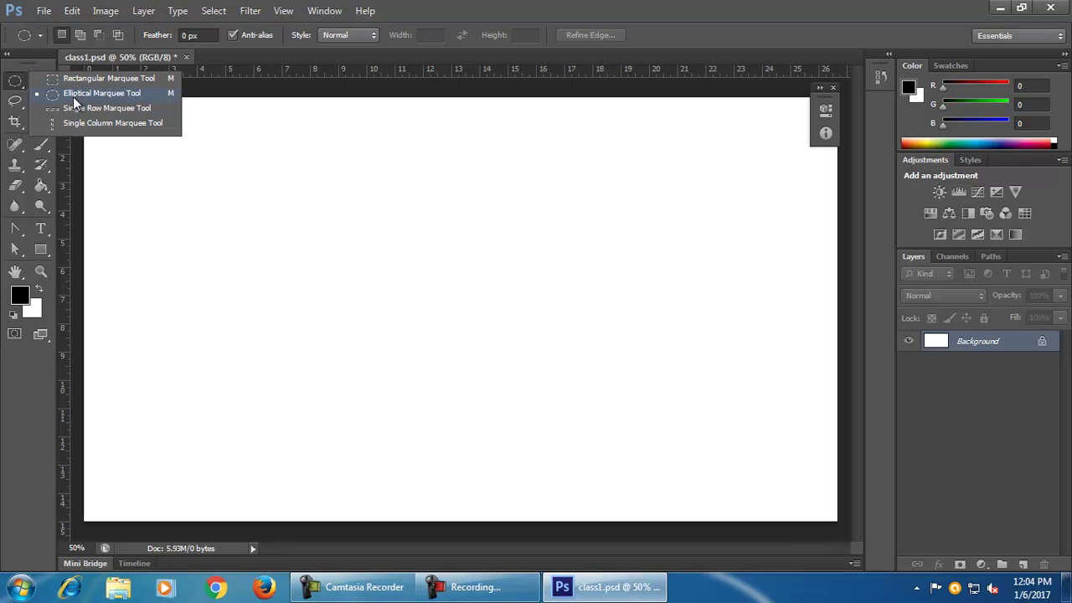
click(87, 80)
drag(220, 164, 396, 356)
click(41, 248)
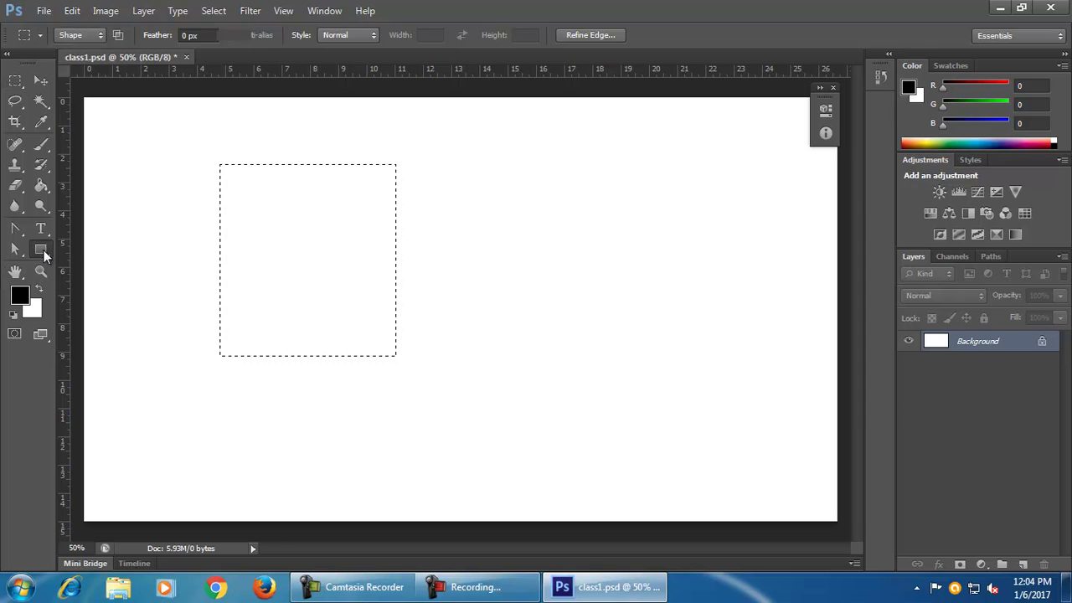
click(95, 247)
drag(435, 155, 622, 363)
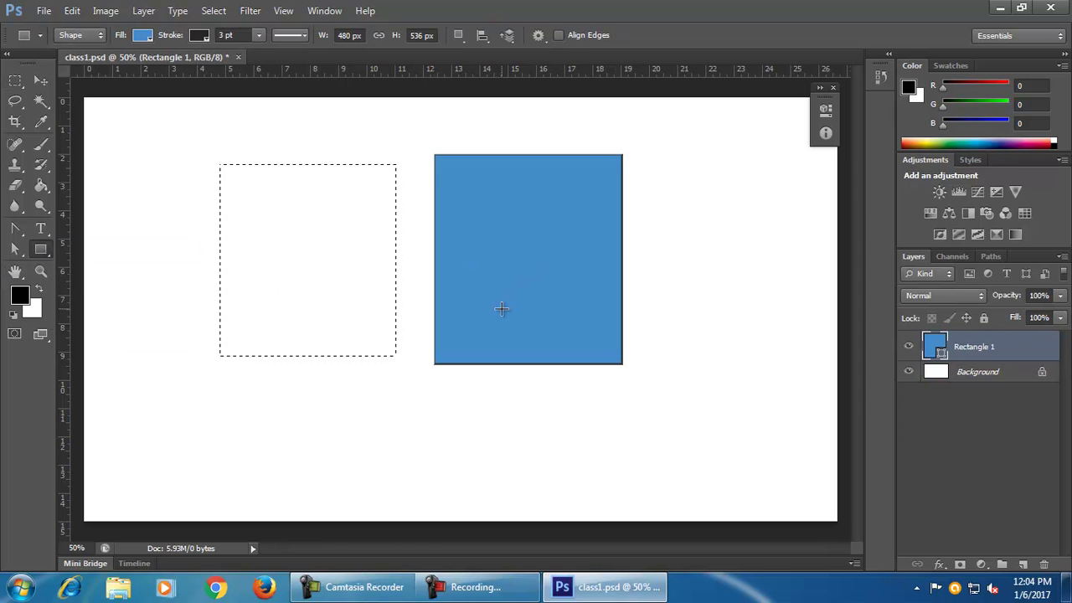
Step: Remove the blue rectangle shape and clear the marquee selection from the canvas
key(ctrl+e)
key(ctrl+z)
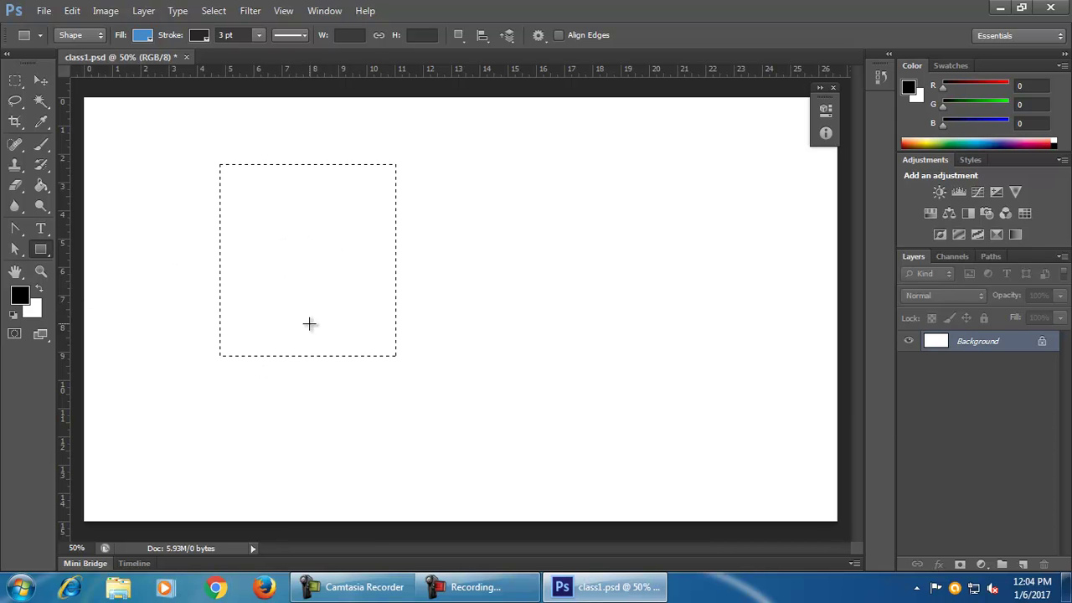
click(44, 246)
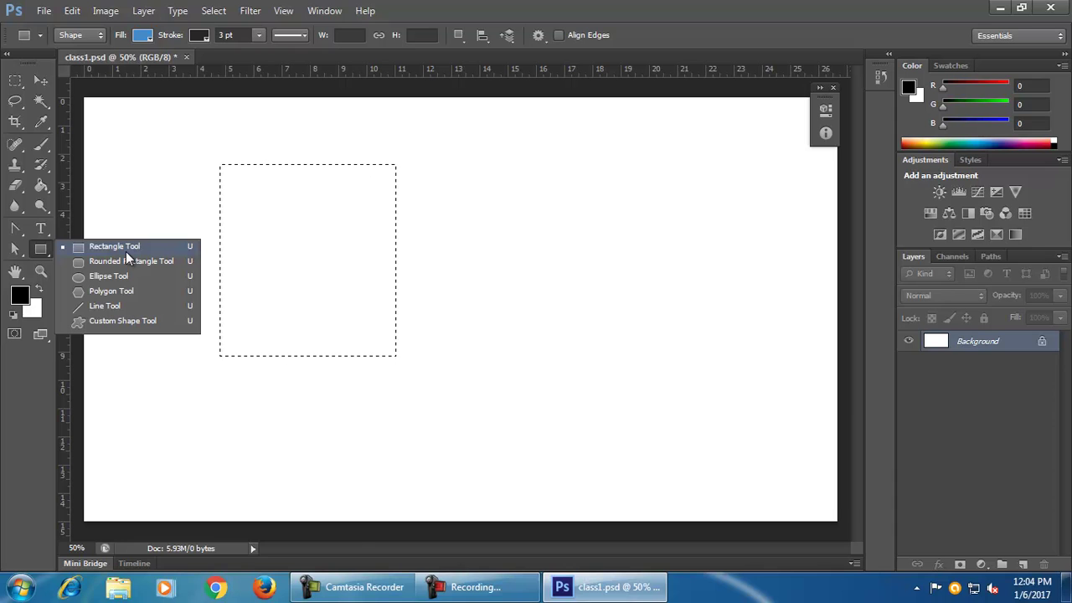
click(352, 231)
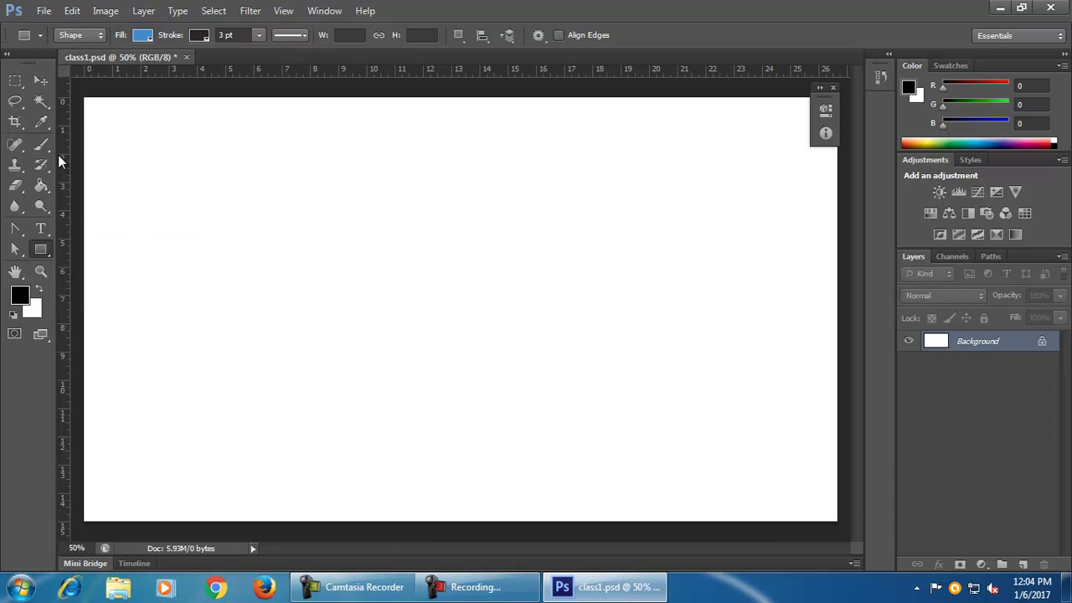
Step: Choose the Eyedropper Tool and open the Arcadia IT logo PNG from the desktop in its own document
click(43, 124)
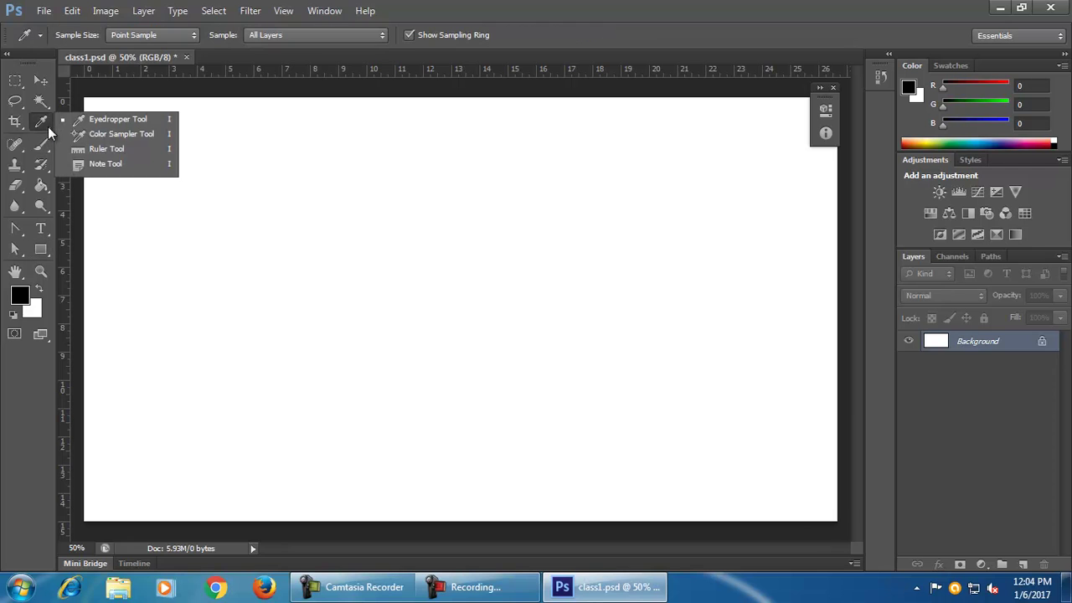
click(134, 120)
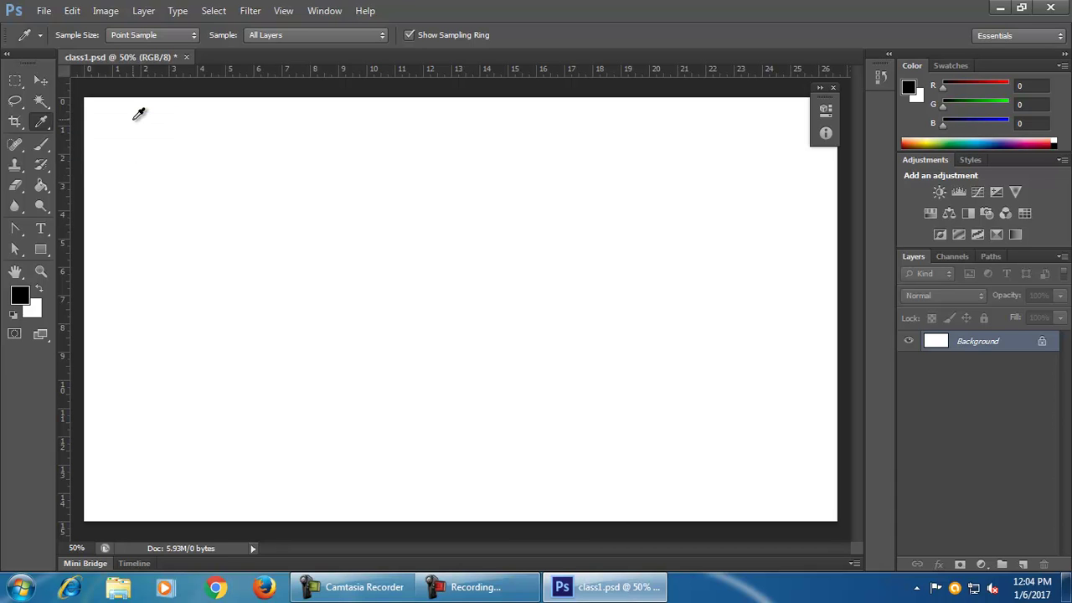
click(43, 11)
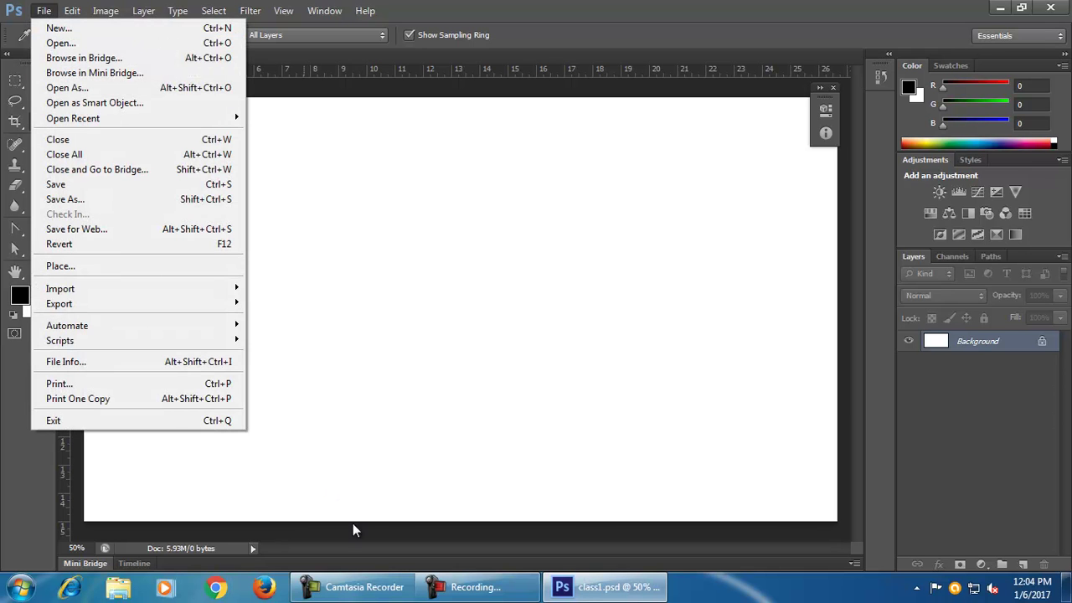
click(62, 44)
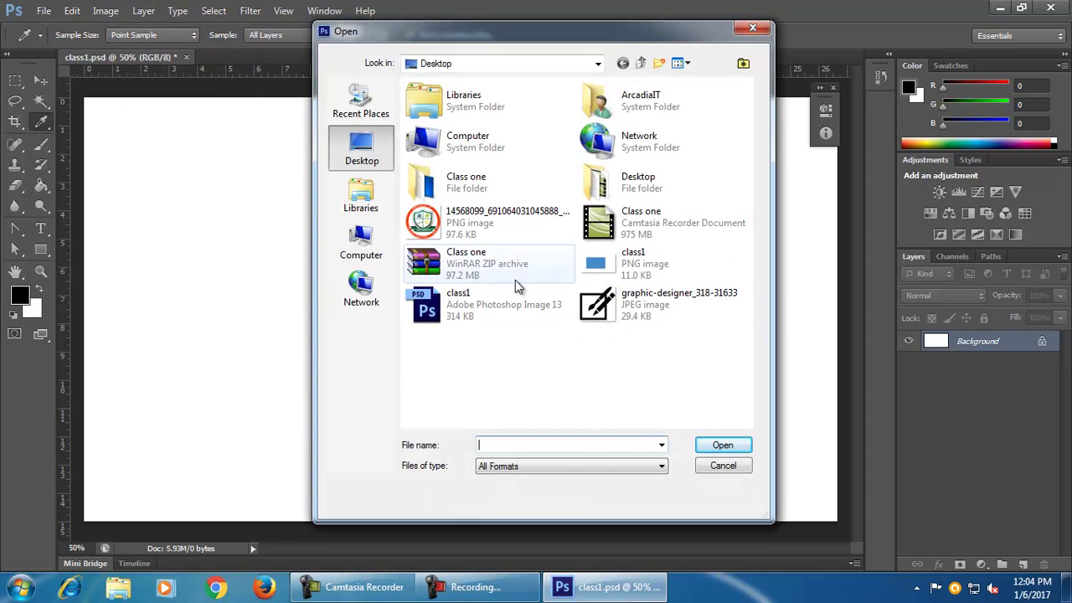
double_click(470, 235)
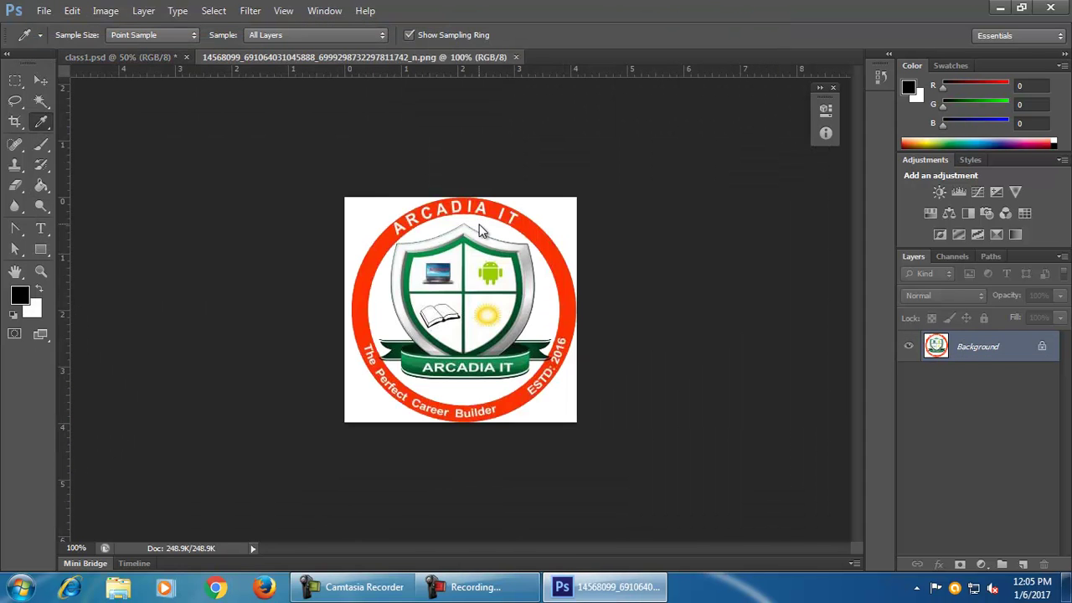
scroll(558, 322, up, 5)
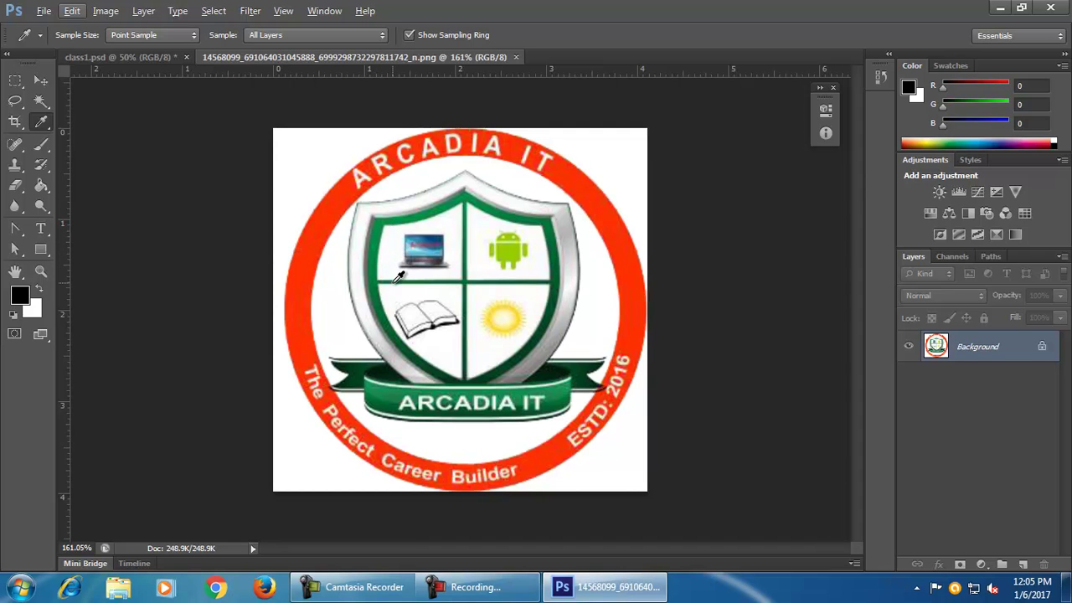
Step: Create a new U.S. Paper Letter document, 8.5 by 11 inches at 300 pixels/inch, in RGB with a white background
click(44, 10)
click(56, 30)
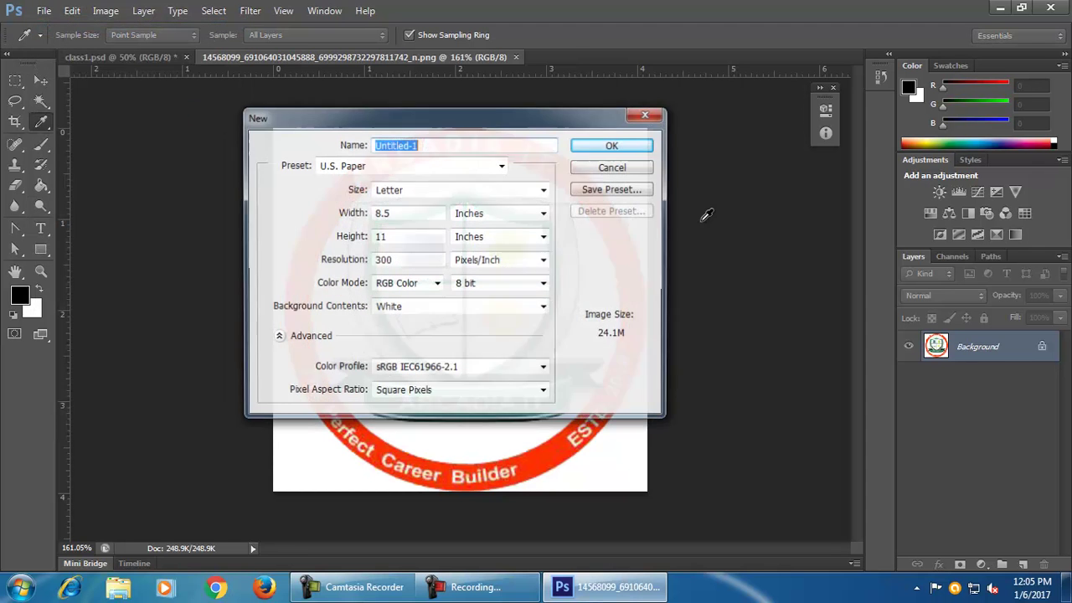
click(635, 145)
Step: Place the Arcadia IT logo PNG into the new document and move it to the upper part of the page
click(44, 11)
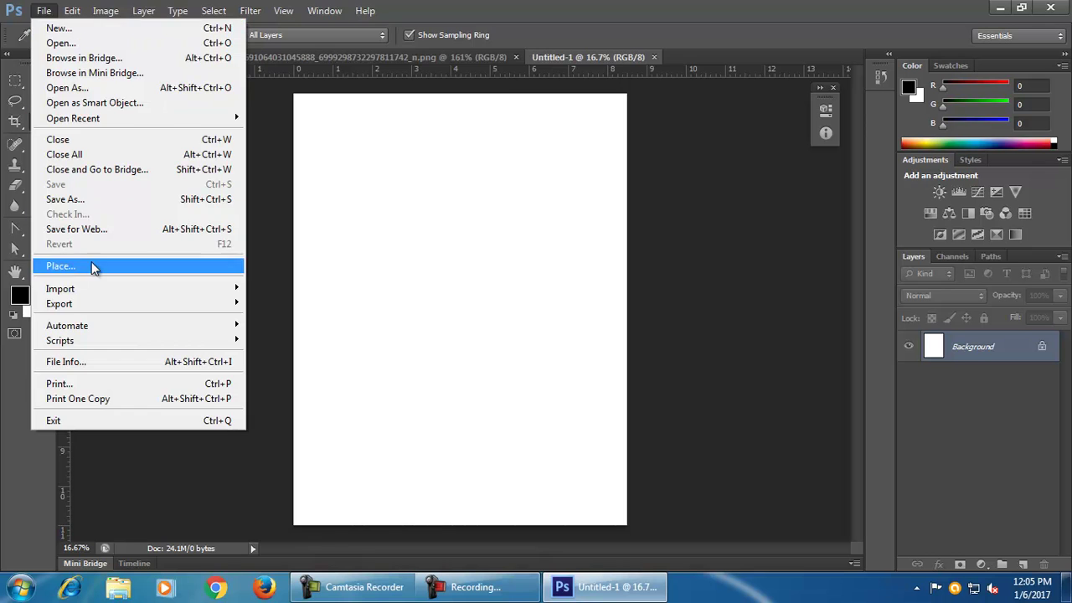
click(226, 265)
click(485, 213)
double_click(484, 213)
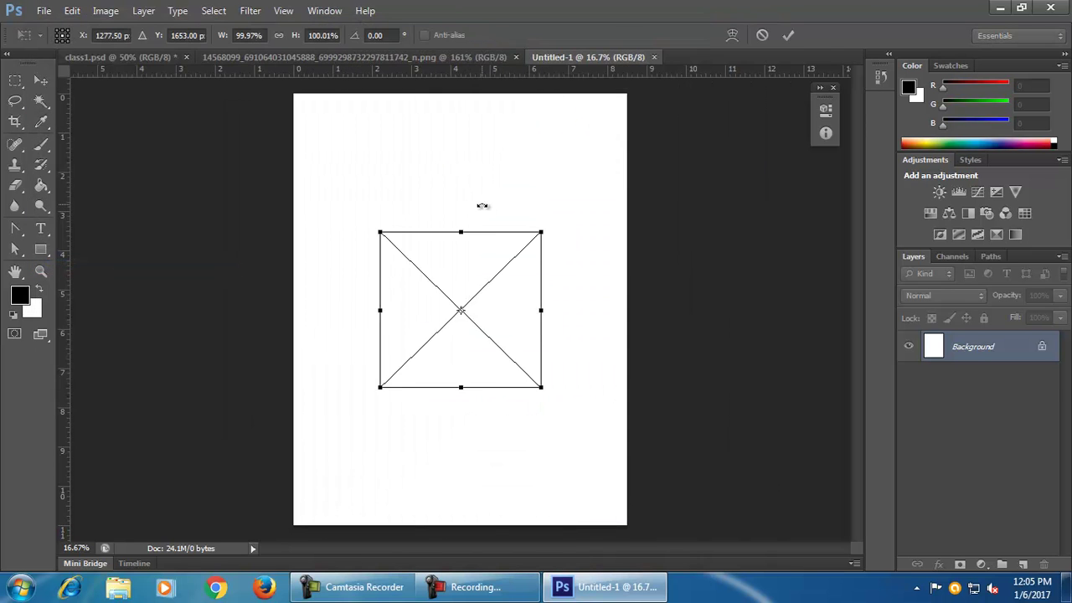
click(40, 81)
key(Return)
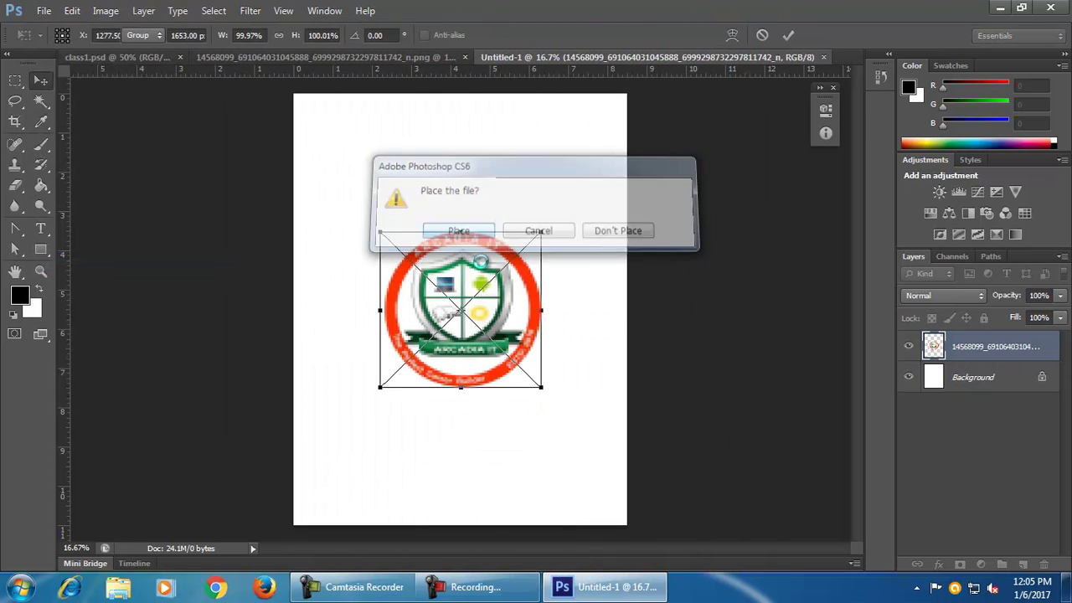
drag(531, 347, 539, 195)
click(540, 344)
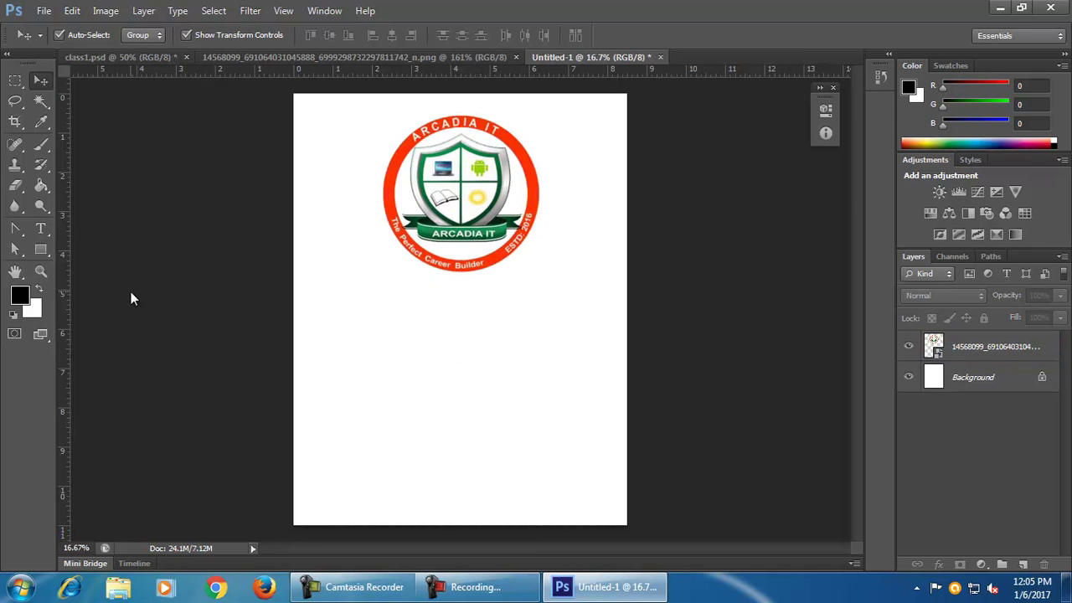
Step: Draw a blue rectangle about 1356 by 1050 px below the logo and remove its stroke
click(40, 249)
drag(366, 330, 543, 466)
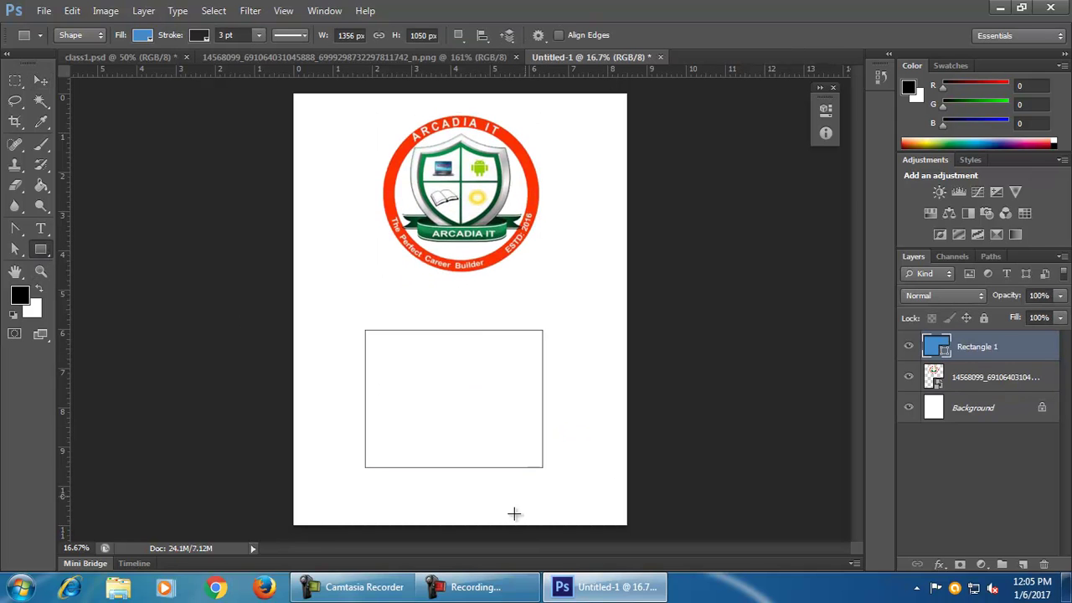
click(200, 35)
click(150, 67)
click(609, 16)
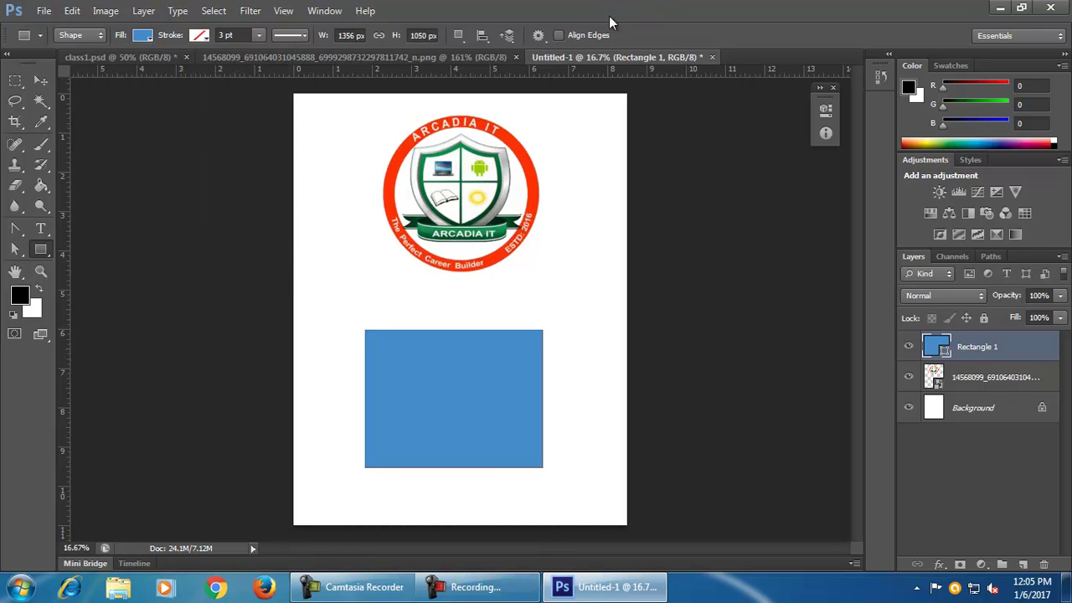
Step: Try the dark green 3d7204 as the rectangle's fill colour and cancel the colour change
double_click(935, 345)
drag(835, 268, 849, 260)
drag(860, 373, 860, 439)
mouse_move(818, 365)
mouse_down()
mouse_move(836, 336)
mouse_move(831, 399)
mouse_up()
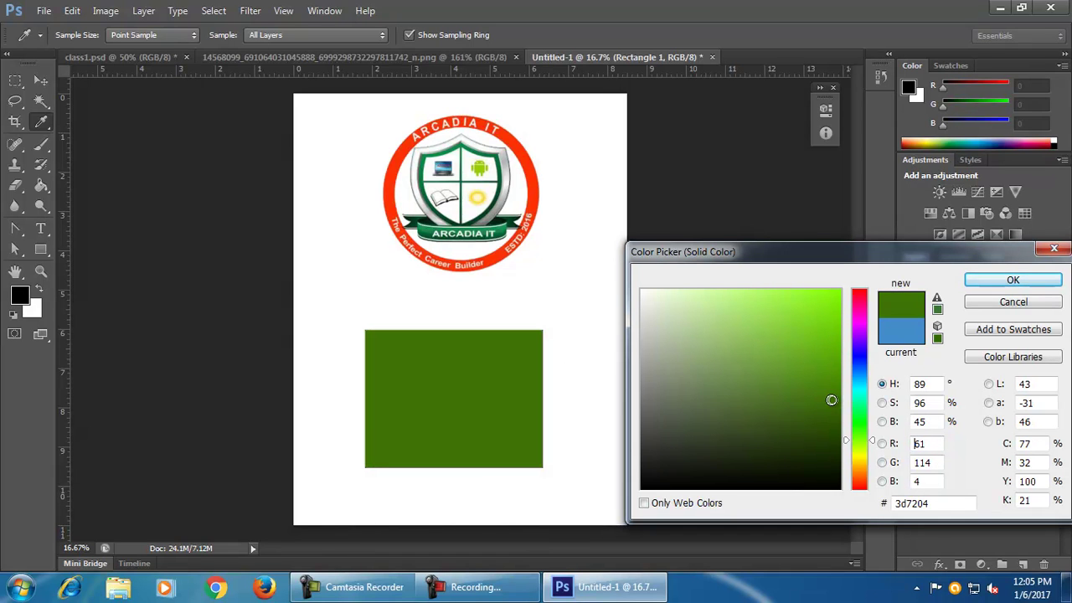
click(1054, 249)
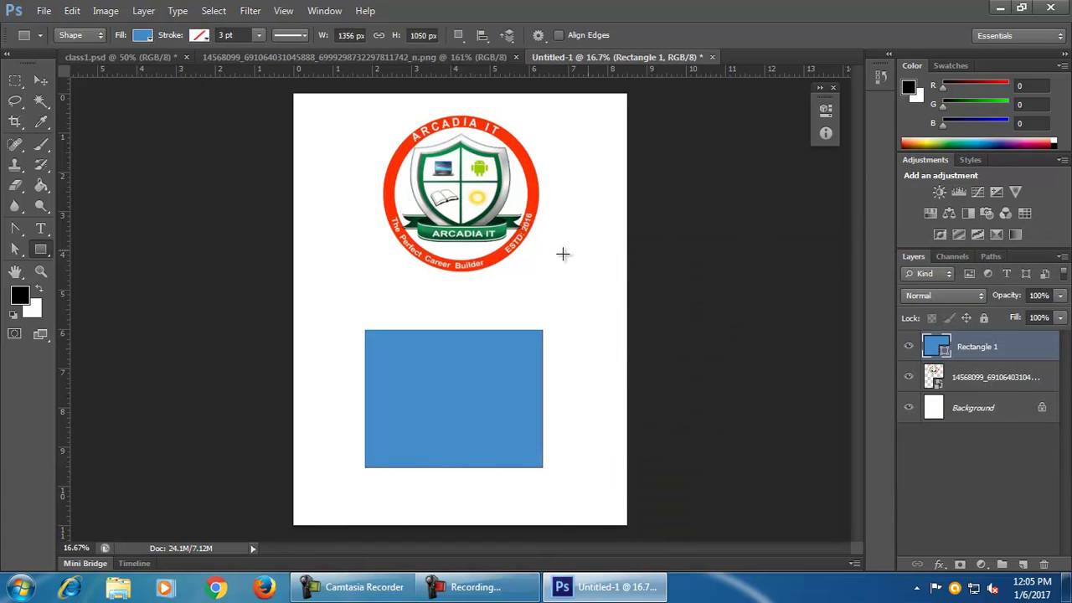
Step: Choose the Eyedropper Tool and open the colour picker for the rectangle layer's fill beside the logo
click(42, 123)
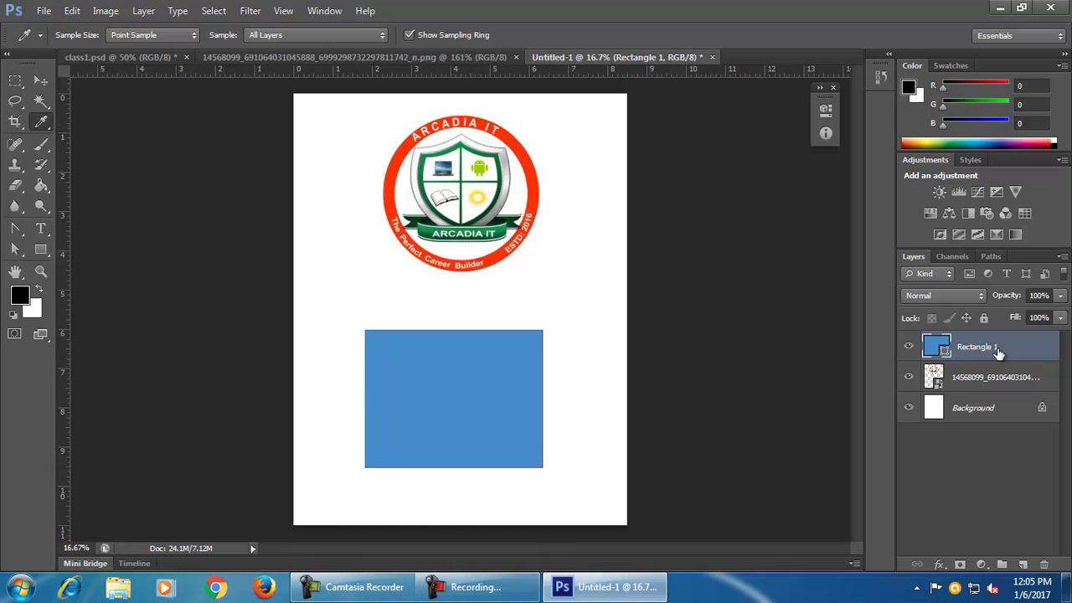
double_click(938, 347)
drag(825, 262, 775, 256)
click(1000, 244)
double_click(938, 346)
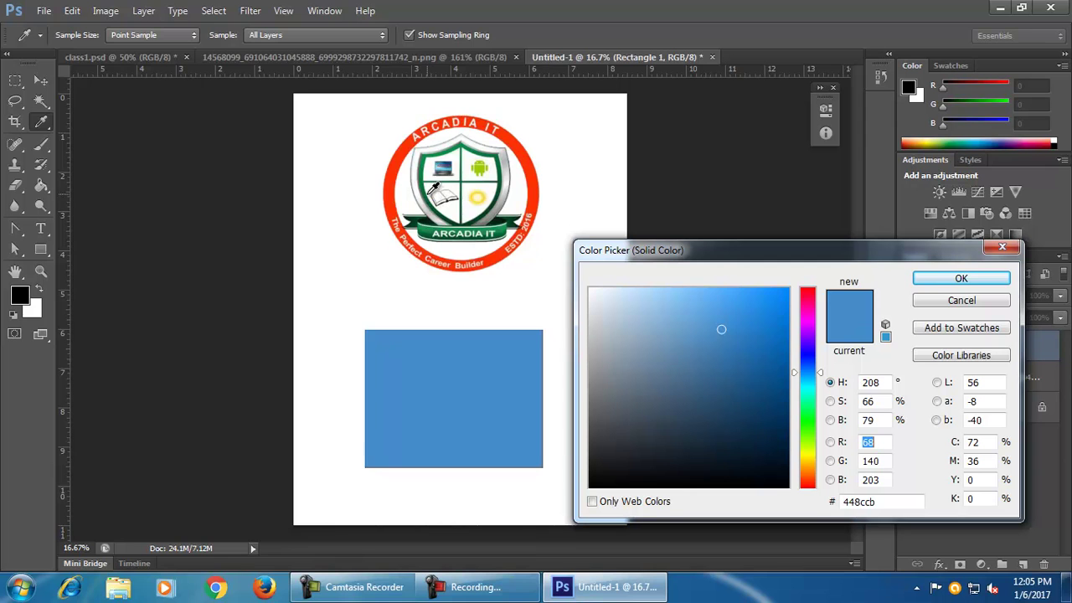
Step: Try fill colours for the rectangle by sampling the logo's green, red, yellow and blue areas, ending on the ribbon's green 1b844d
click(424, 161)
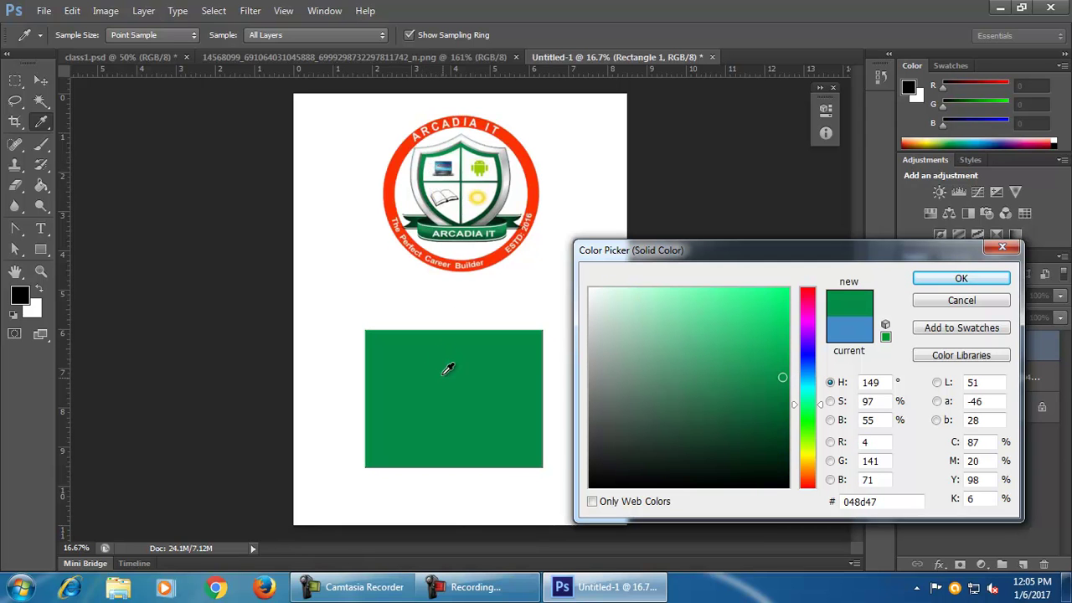
click(396, 189)
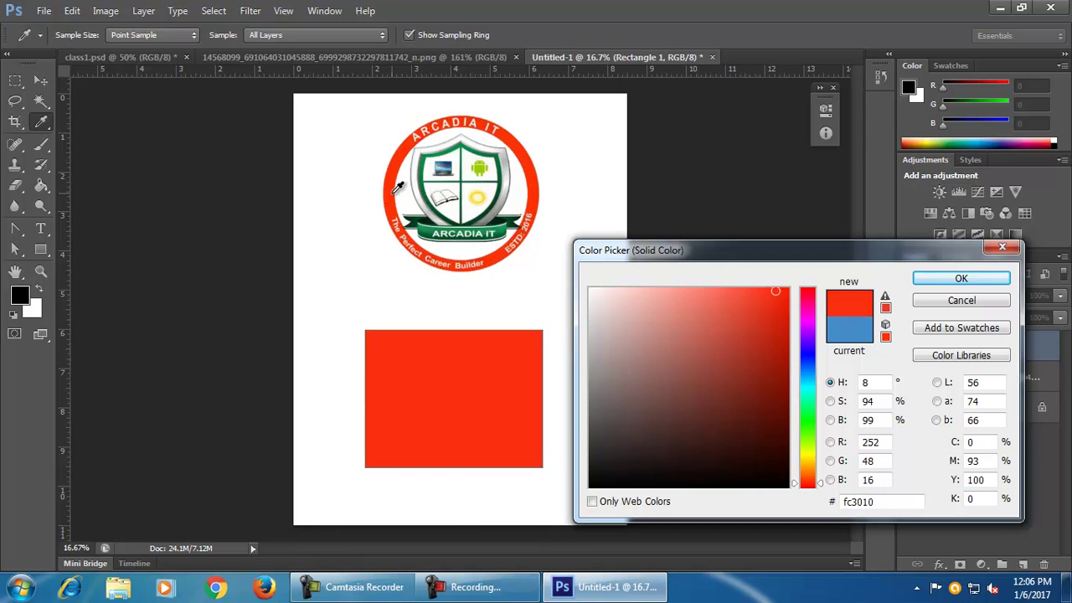
click(507, 227)
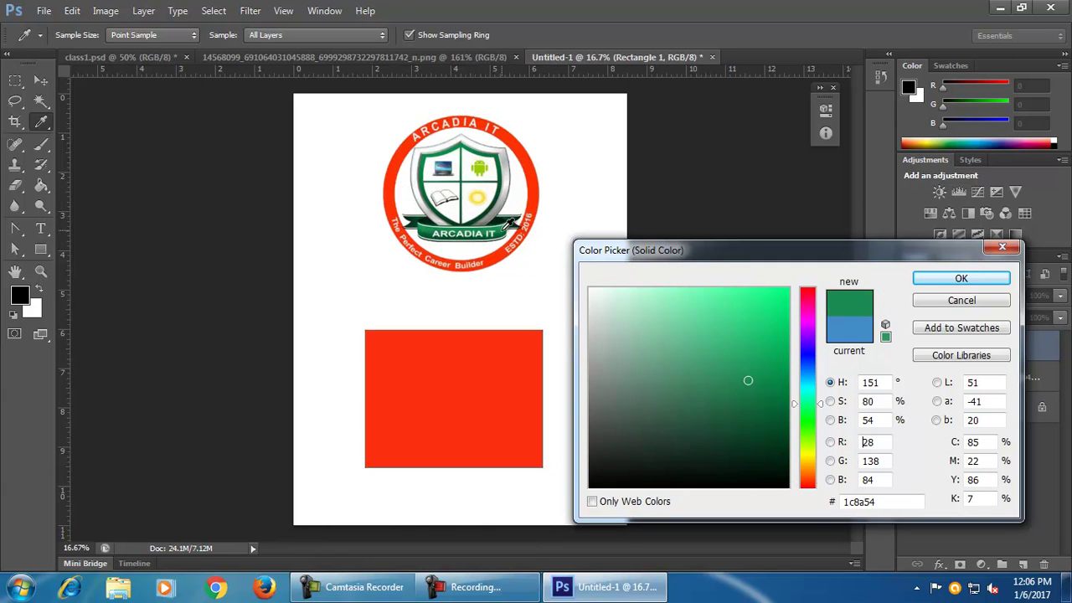
click(485, 199)
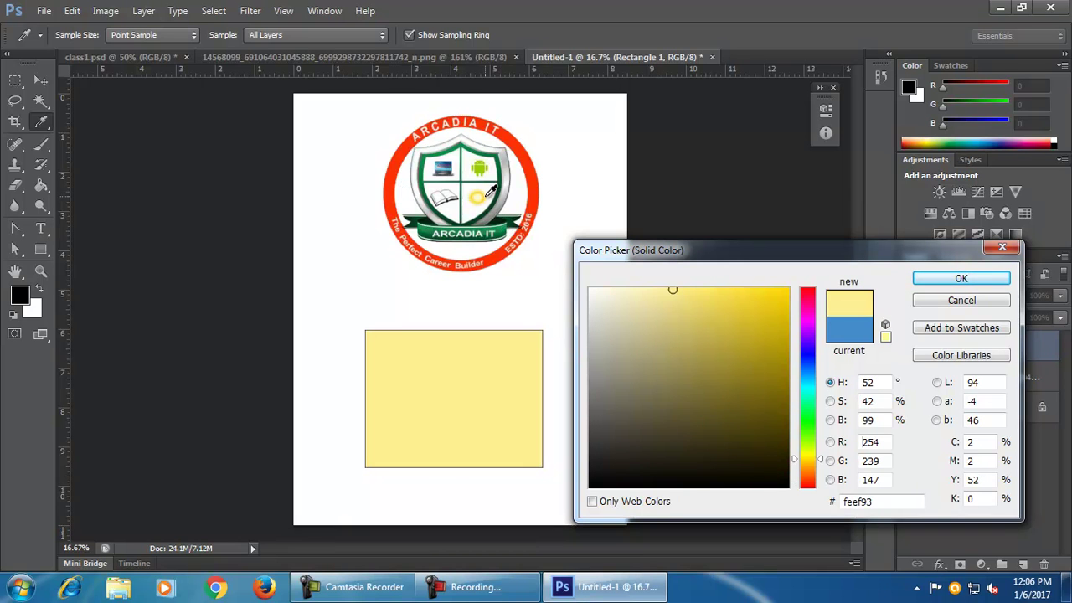
click(447, 170)
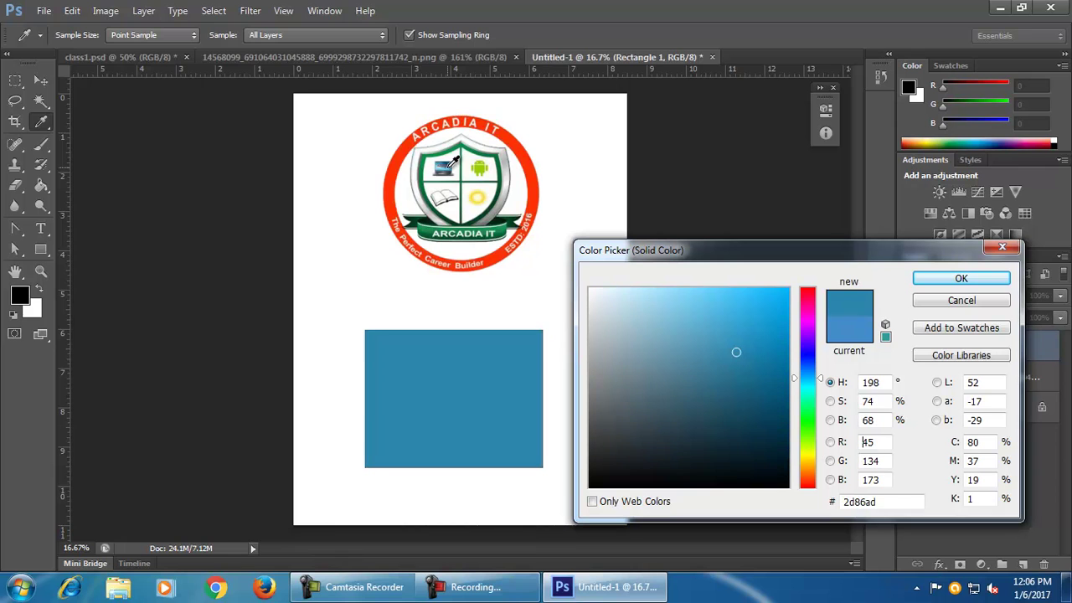
click(514, 143)
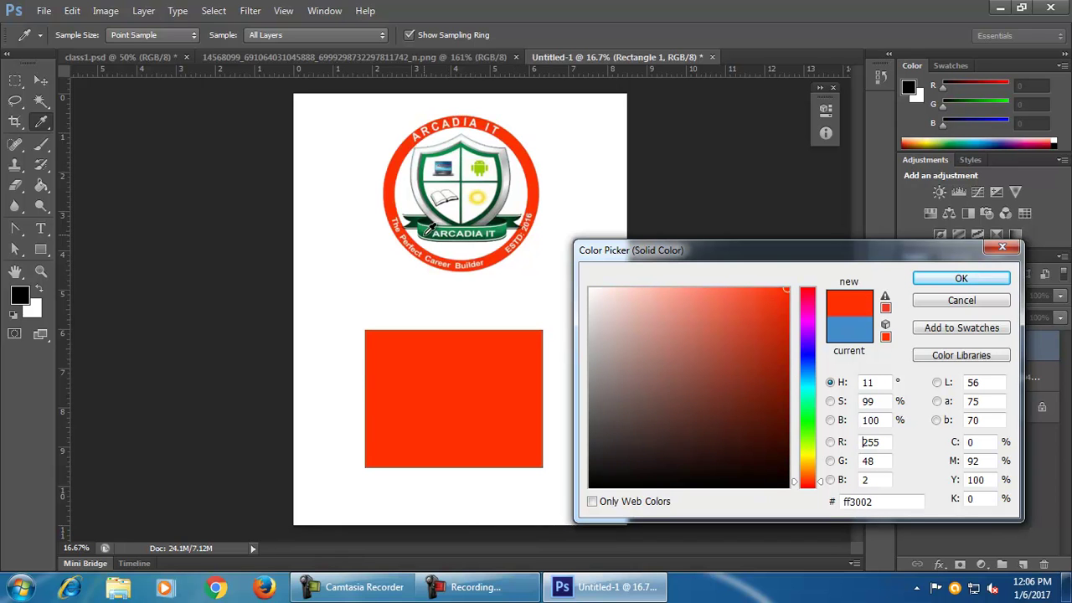
click(435, 226)
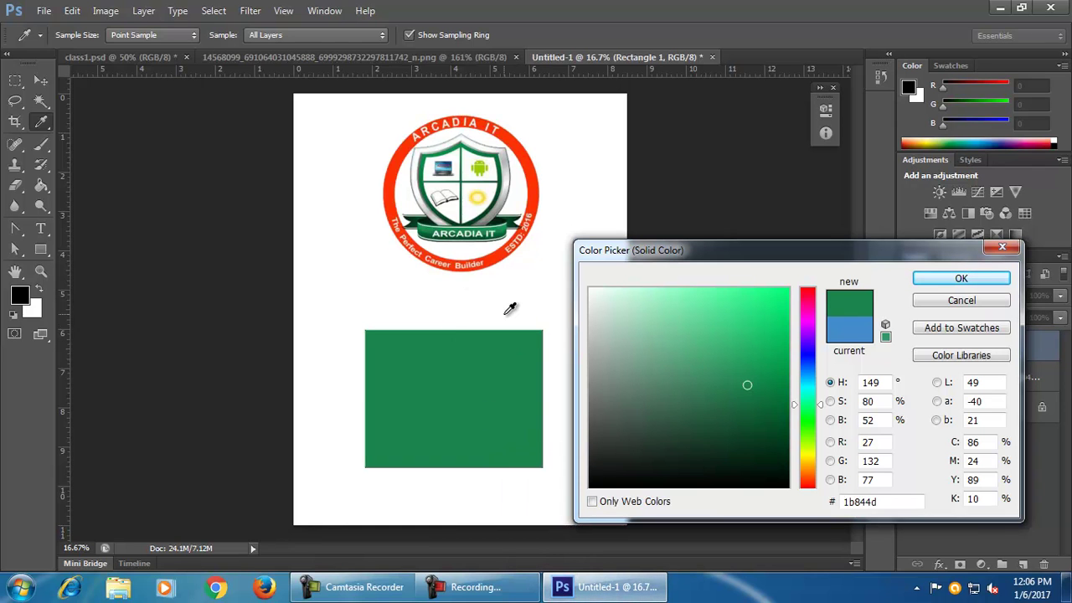
Step: Highlight the sampled colour's hex code and close the colour picker without applying the colour
drag(896, 503, 824, 518)
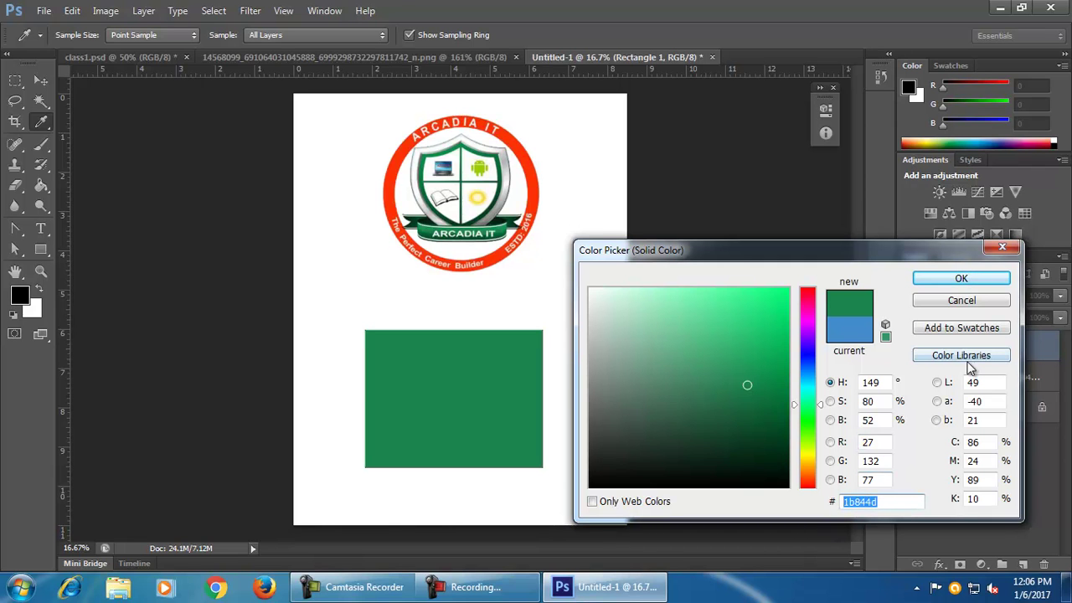
click(890, 502)
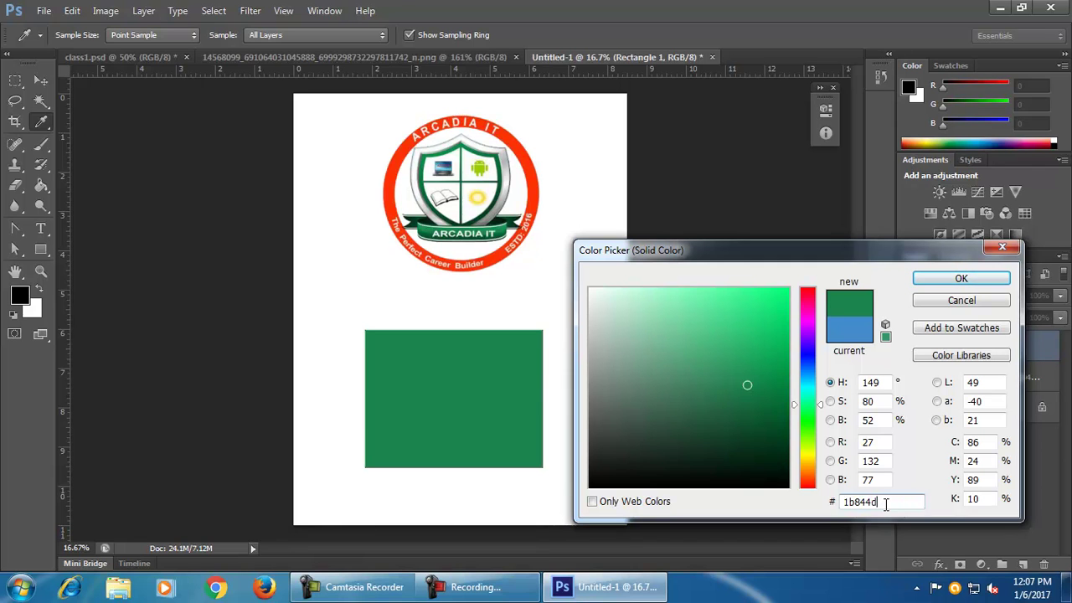
click(1002, 246)
Step: Delete the blue rectangle and the placed logo from the document with the Move Tool active
click(40, 84)
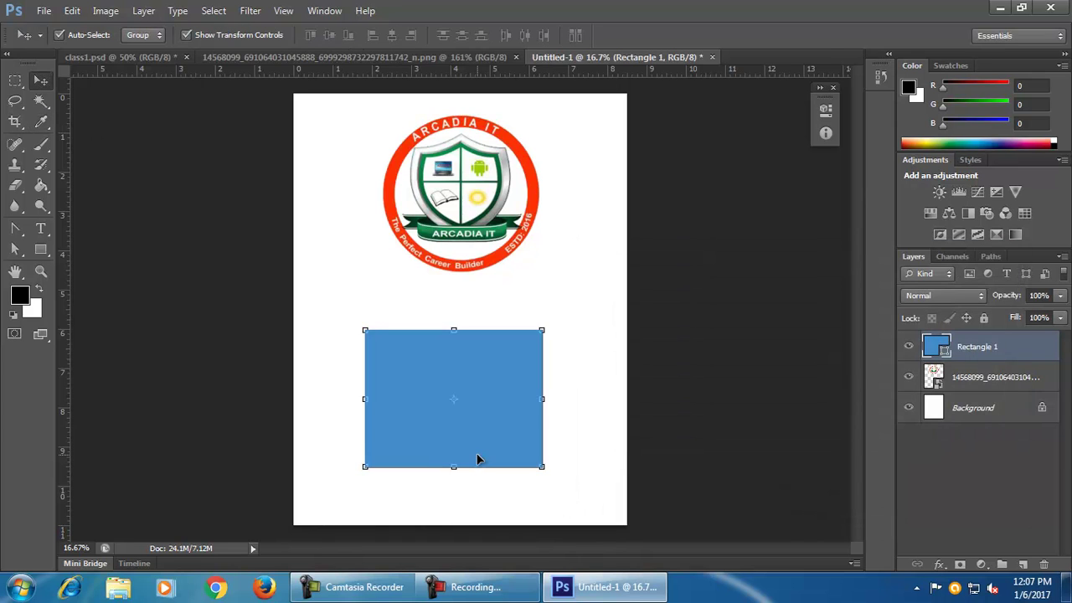
key(Delete)
key(Delete)
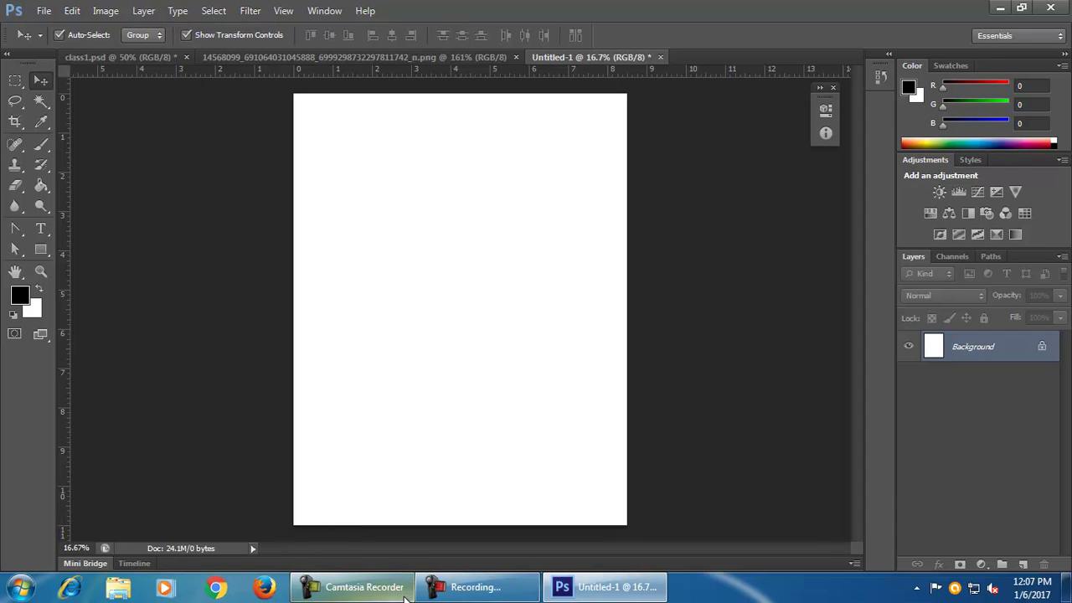
click(465, 596)
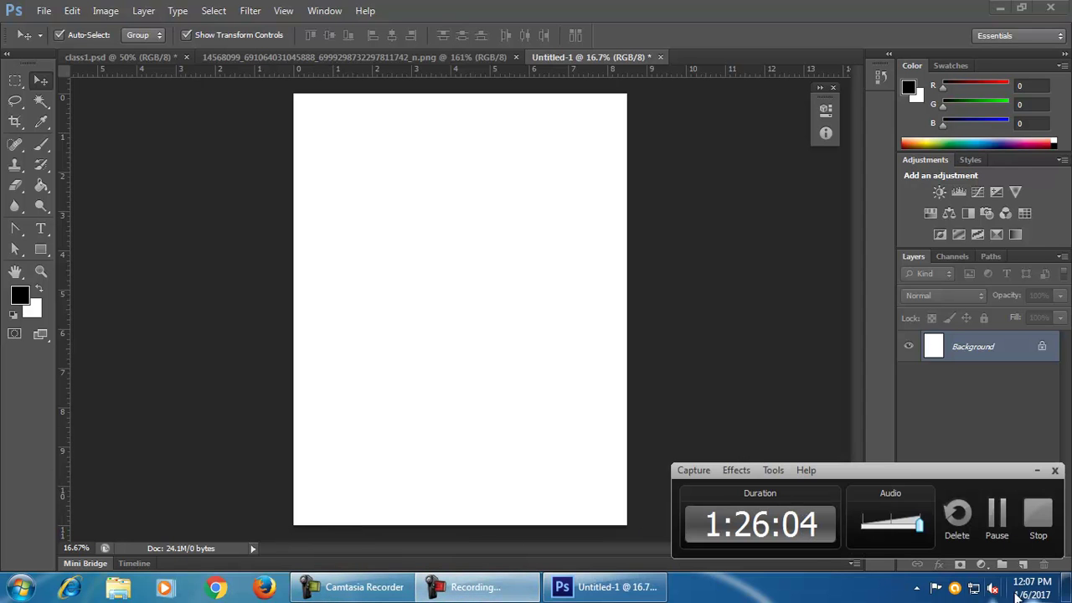